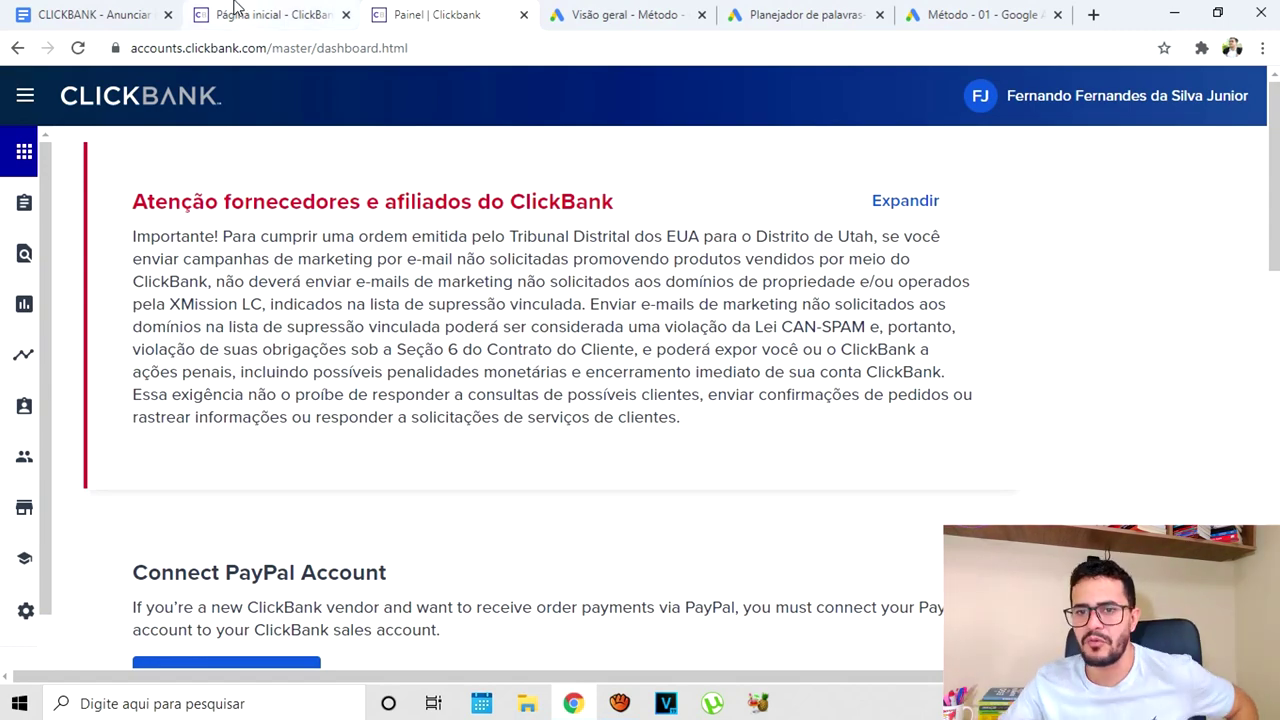
Switch to the "CLICKBANK - Anunciar na Gringa" document in Google Docs and go to the Observações section listing the steps and tips
{"action": "left_click", "coordinate": [114, 14]}
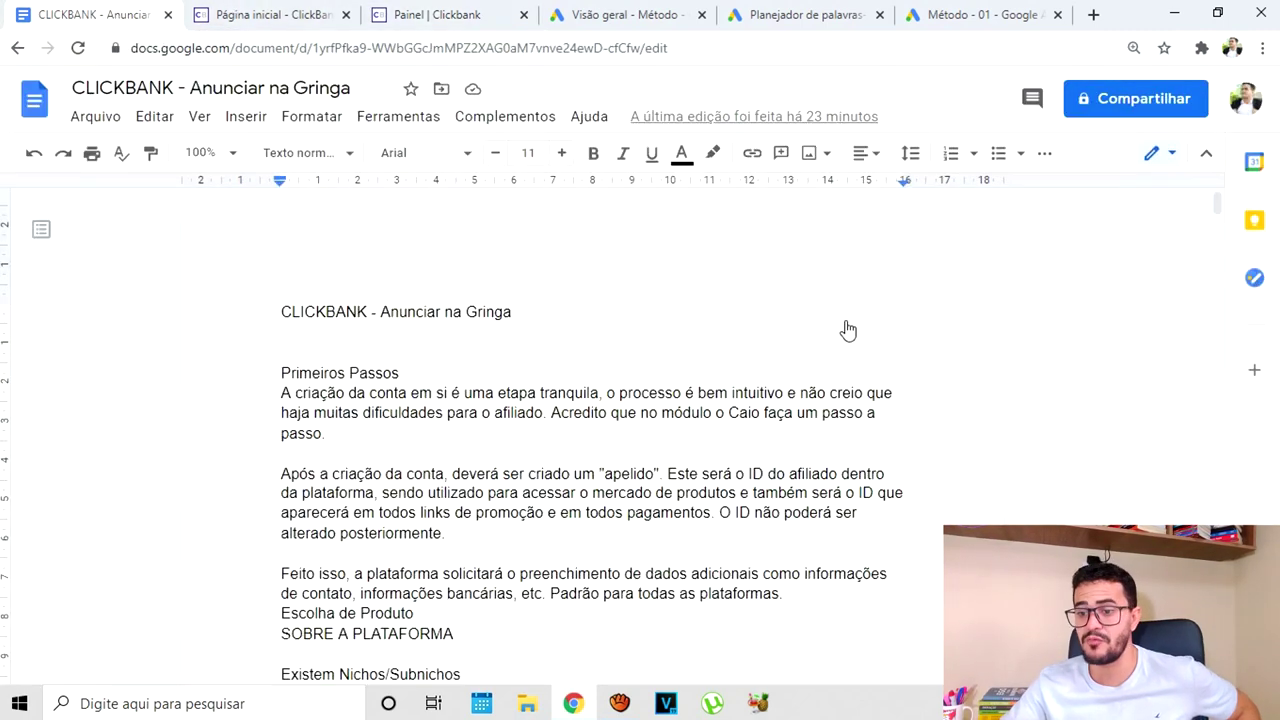
{"action": "scroll", "coordinate": [760, 390], "scroll_direction": "down", "scroll_amount": 15}
{"action": "scroll", "coordinate": [760, 386], "scroll_direction": "down", "scroll_amount": 18}
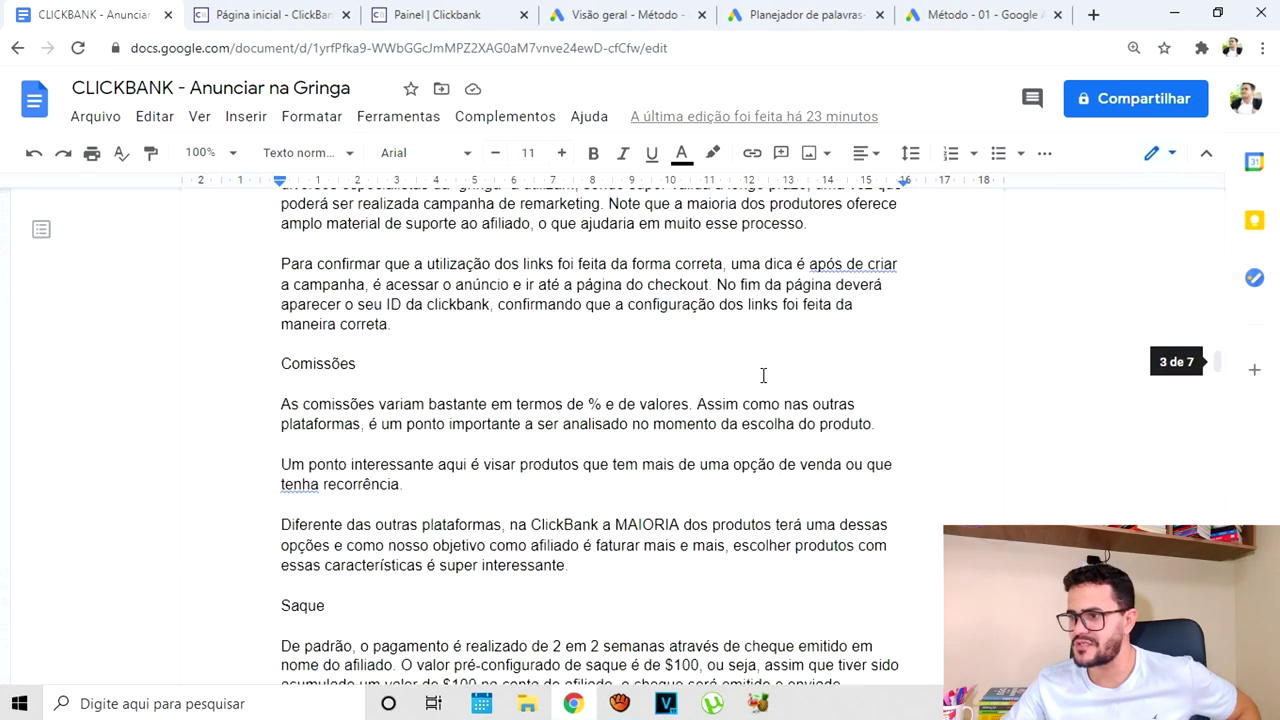
{"action": "scroll", "coordinate": [822, 376], "scroll_direction": "down", "scroll_amount": 15}
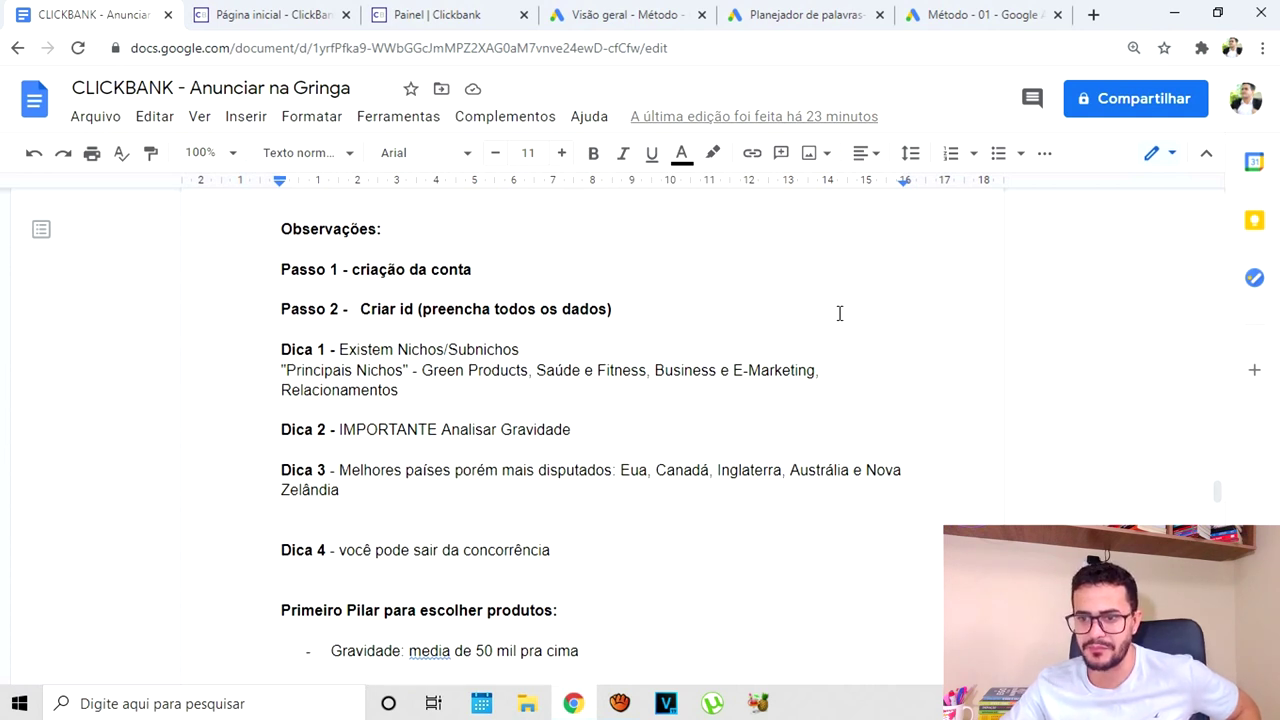
{"action": "scroll", "coordinate": [837, 314], "scroll_direction": "up", "scroll_amount": 1}
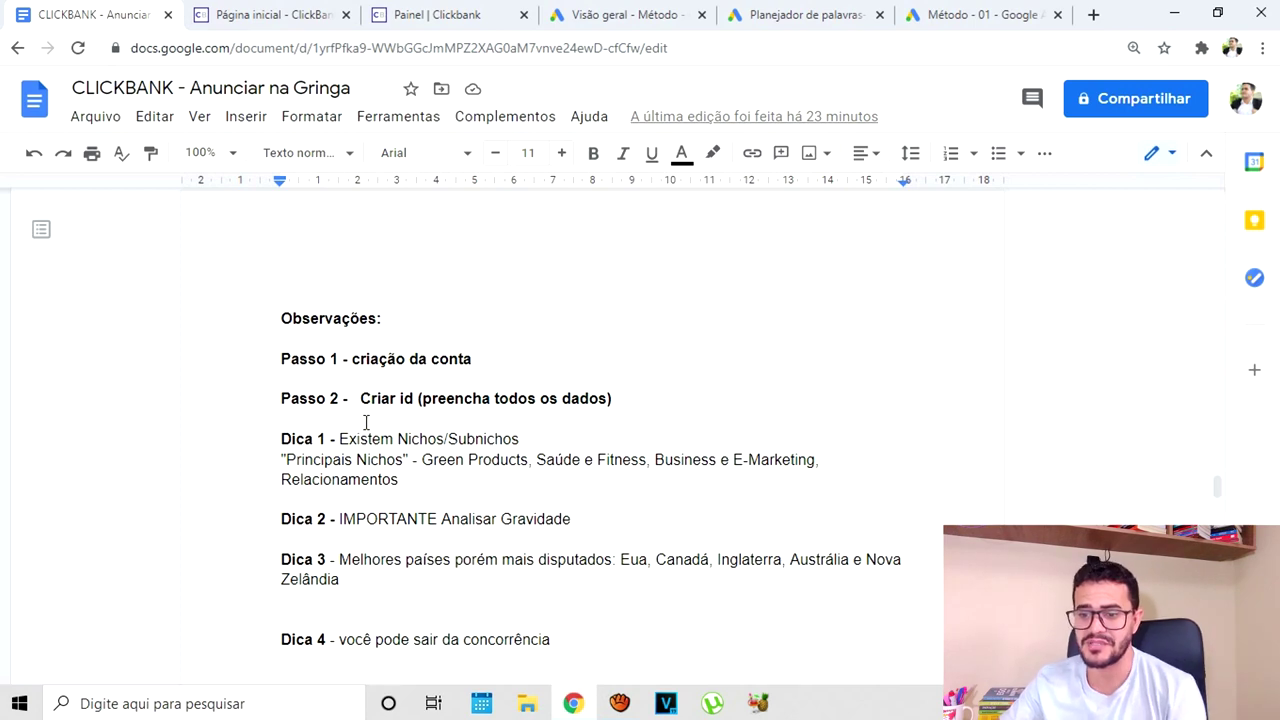
Switch to the ClickBank dashboard and open the page for managing the account nicknames
{"action": "left_click", "coordinate": [410, 14]}
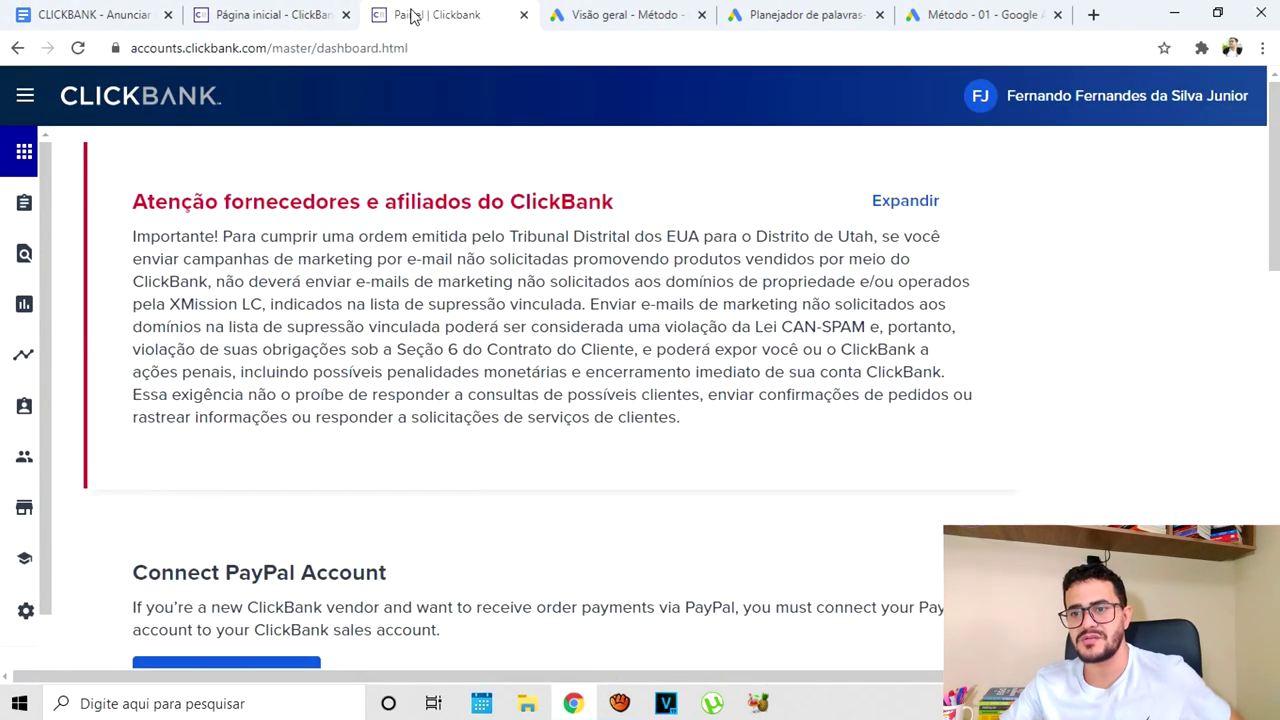
{"action": "scroll", "coordinate": [650, 370], "scroll_direction": "down", "scroll_amount": 4}
{"action": "scroll", "coordinate": [752, 338], "scroll_direction": "up", "scroll_amount": 3}
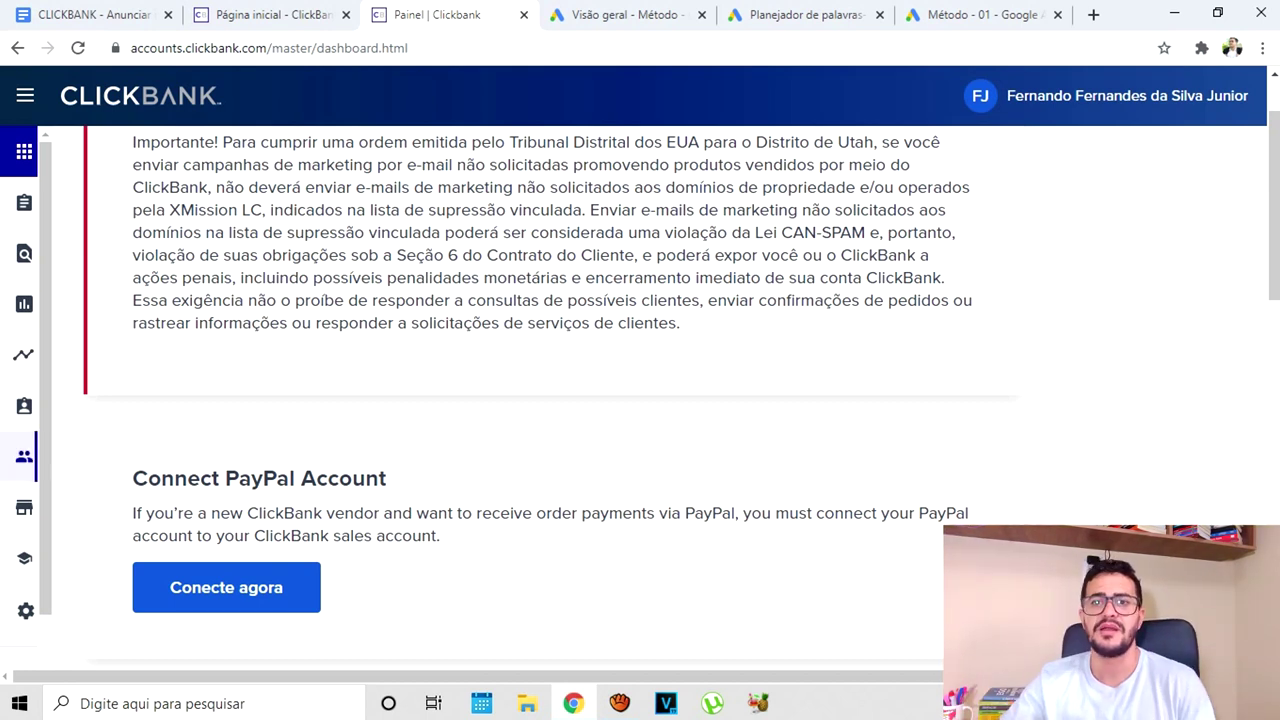
{"action": "left_click", "coordinate": [27, 416]}
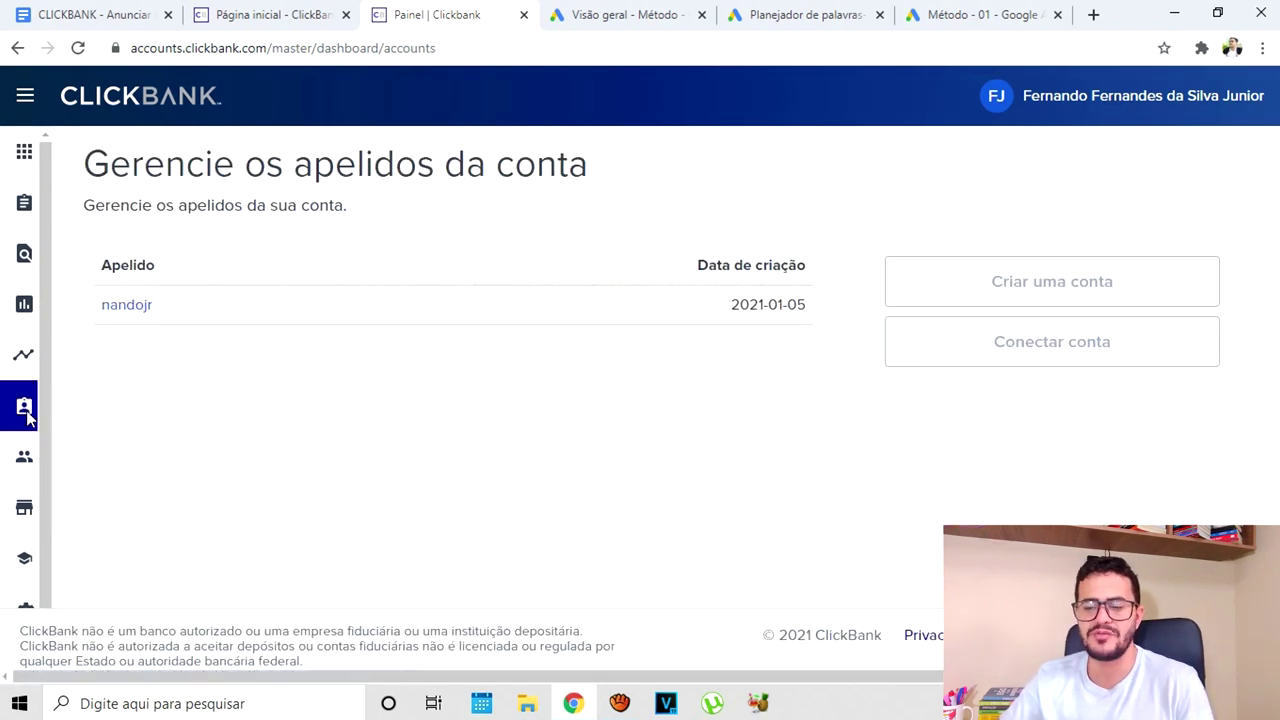
Review the account creation form's account types and nickname rules, close it without registering, and point out the existing nickname
{"action": "left_click", "coordinate": [1035, 300]}
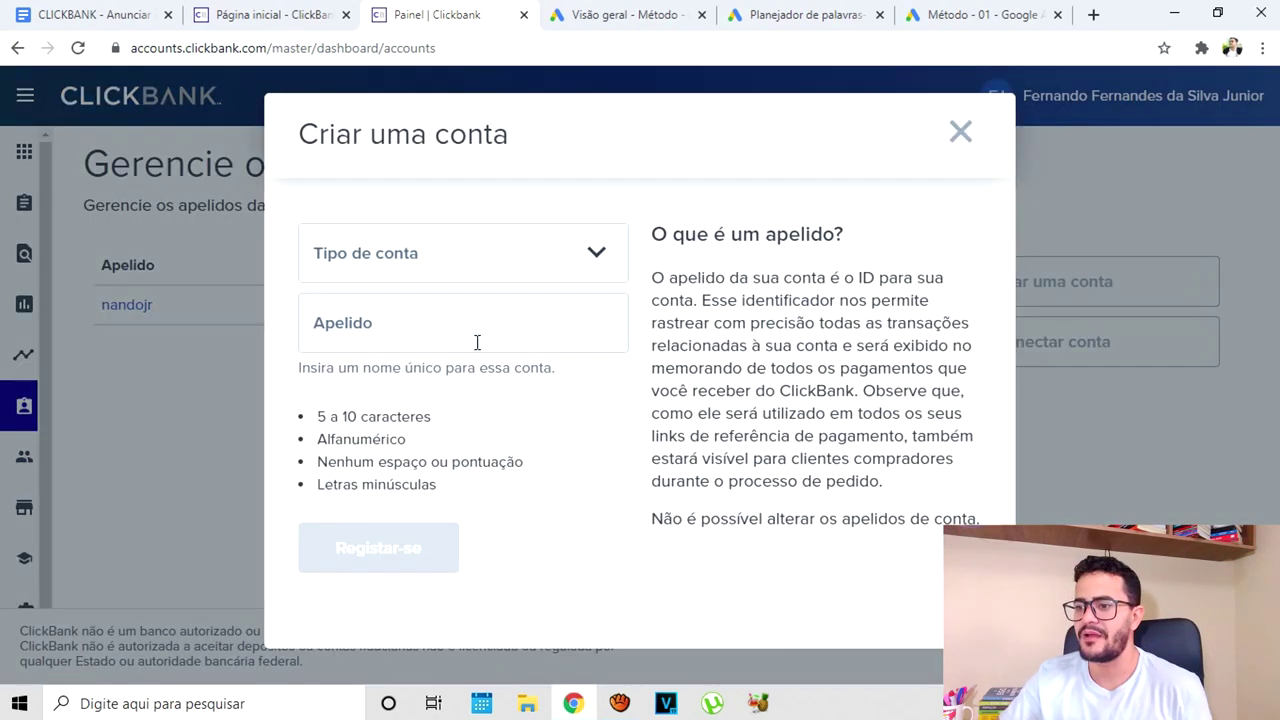
{"action": "left_click", "coordinate": [576, 260]}
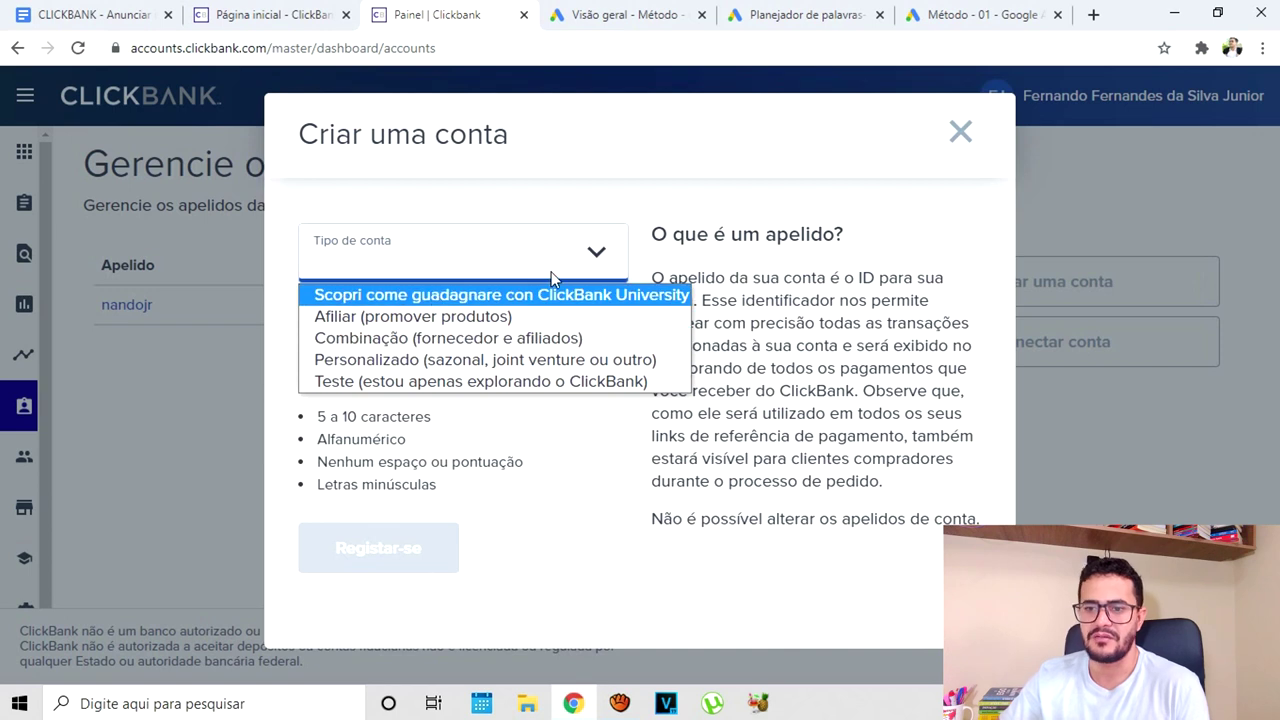
{"action": "left_click", "coordinate": [594, 254]}
{"action": "left_click", "coordinate": [428, 328]}
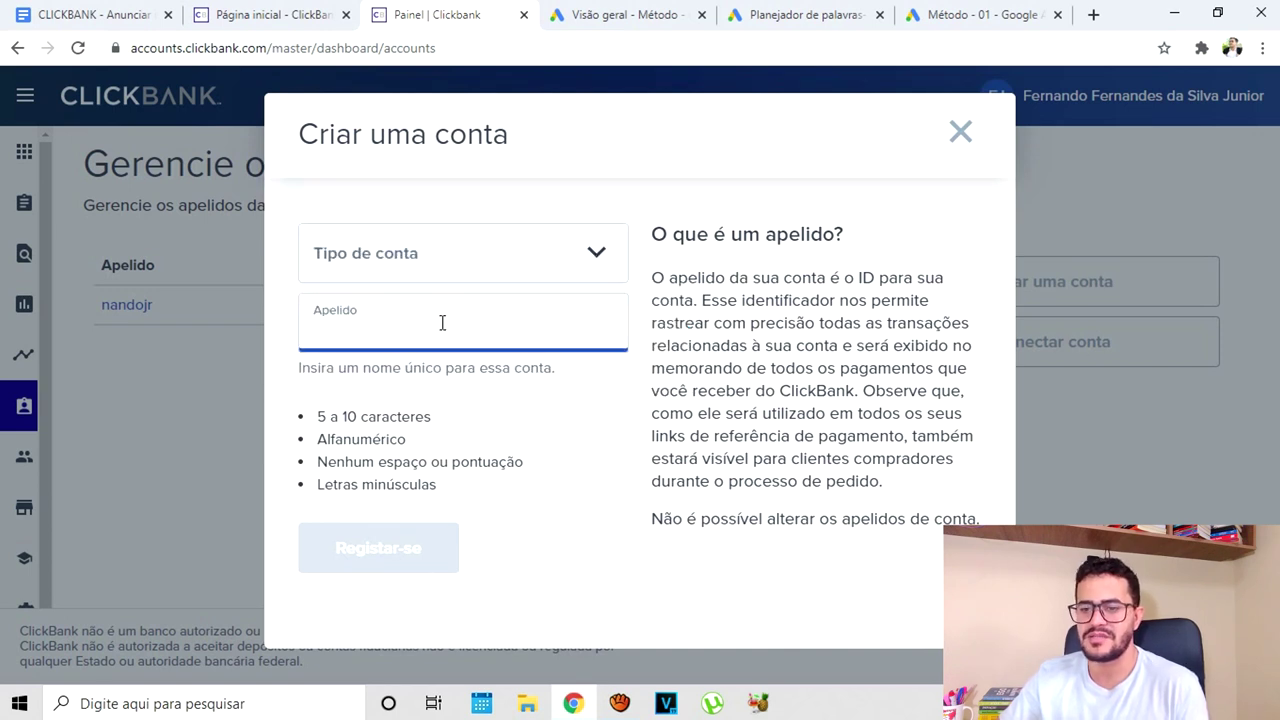
{"action": "left_click_drag", "start_coordinate": [286, 443], "coordinate": [297, 410]}
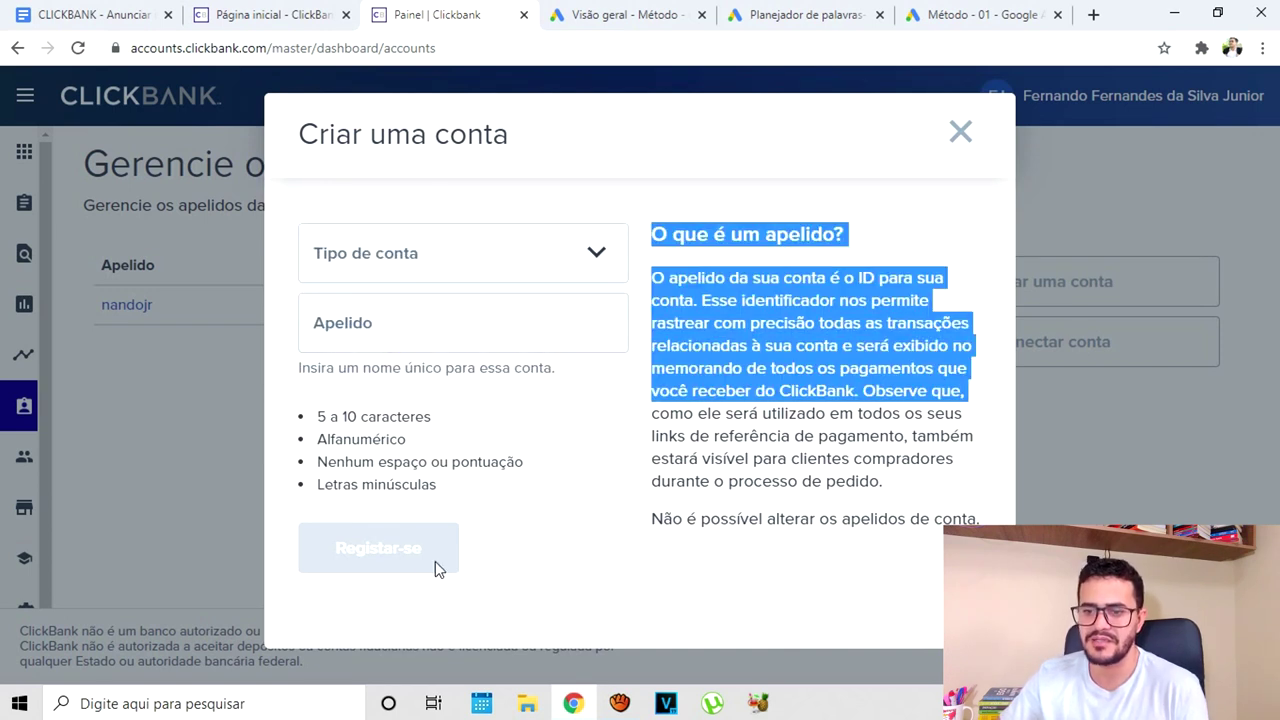
{"action": "left_click", "coordinate": [964, 138]}
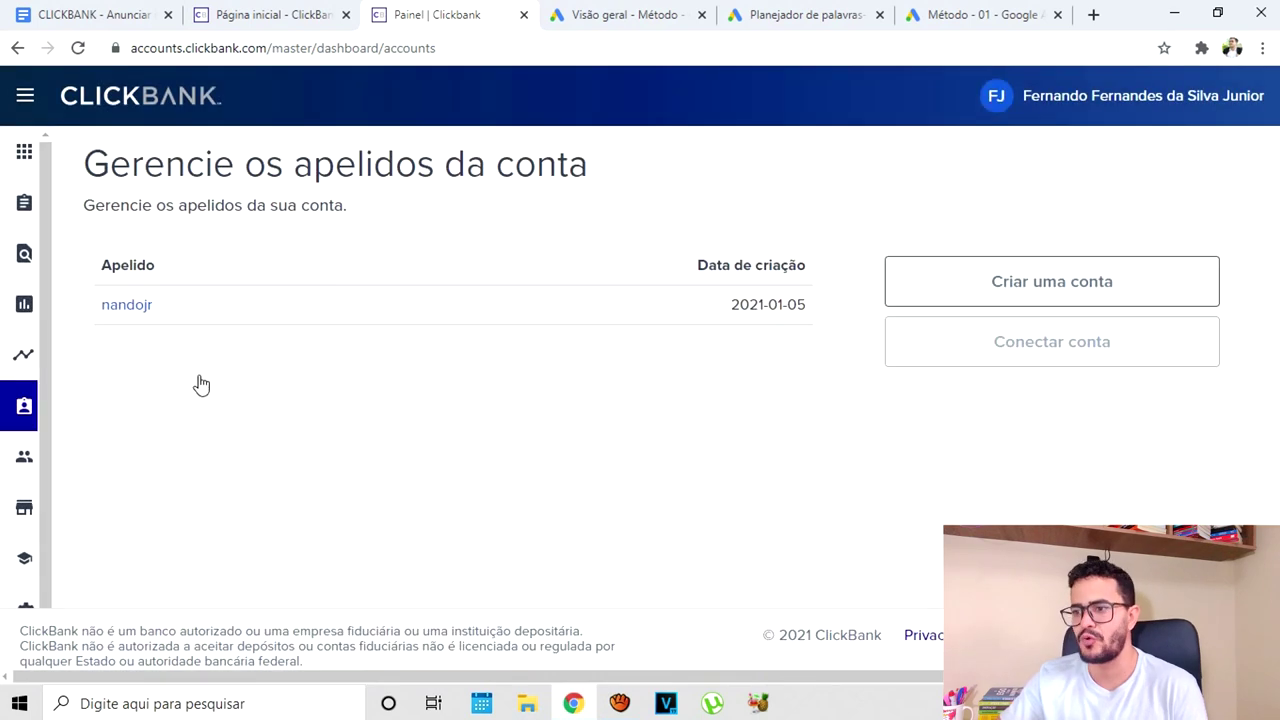
{"action": "left_click_drag", "start_coordinate": [171, 314], "coordinate": [80, 316]}
{"action": "left_click", "coordinate": [80, 310]}
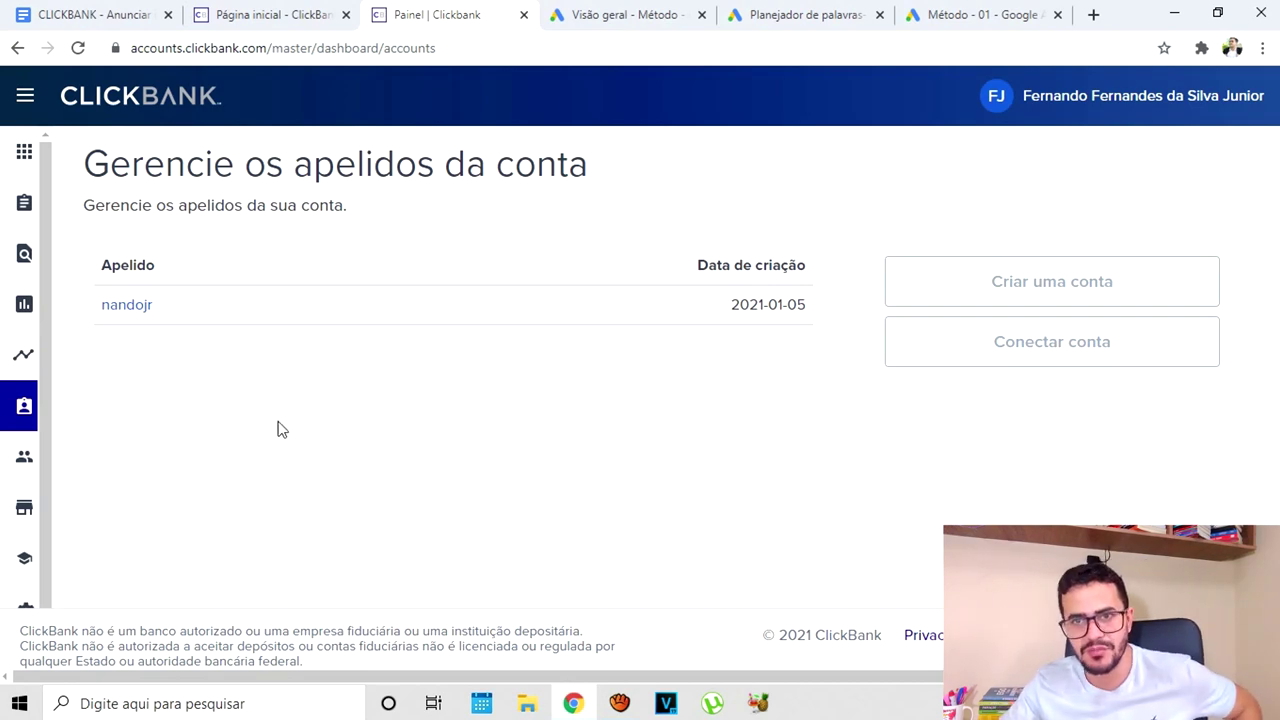
Return to the Google Docs notes and highlight the Dica 1 text on the main niches, from Green Products to Relacionamentos
{"action": "left_click", "coordinate": [128, 14]}
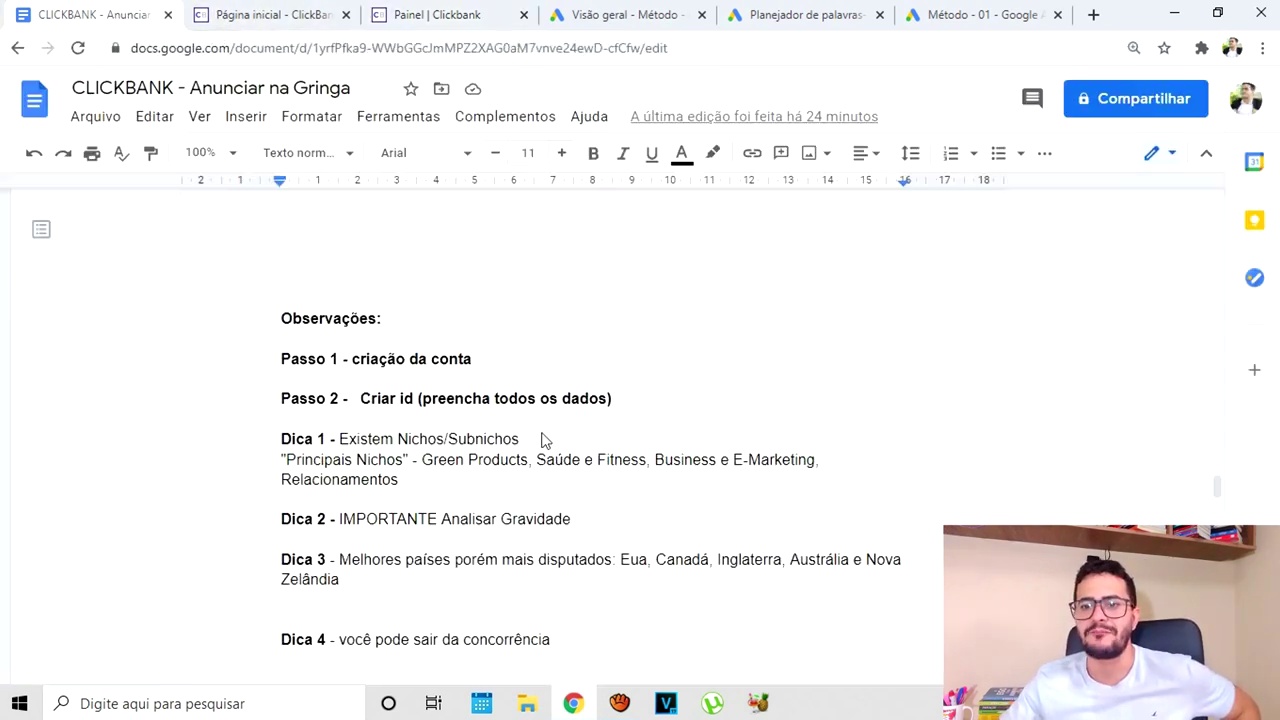
{"action": "scroll", "coordinate": [563, 421], "scroll_direction": "down", "scroll_amount": 2}
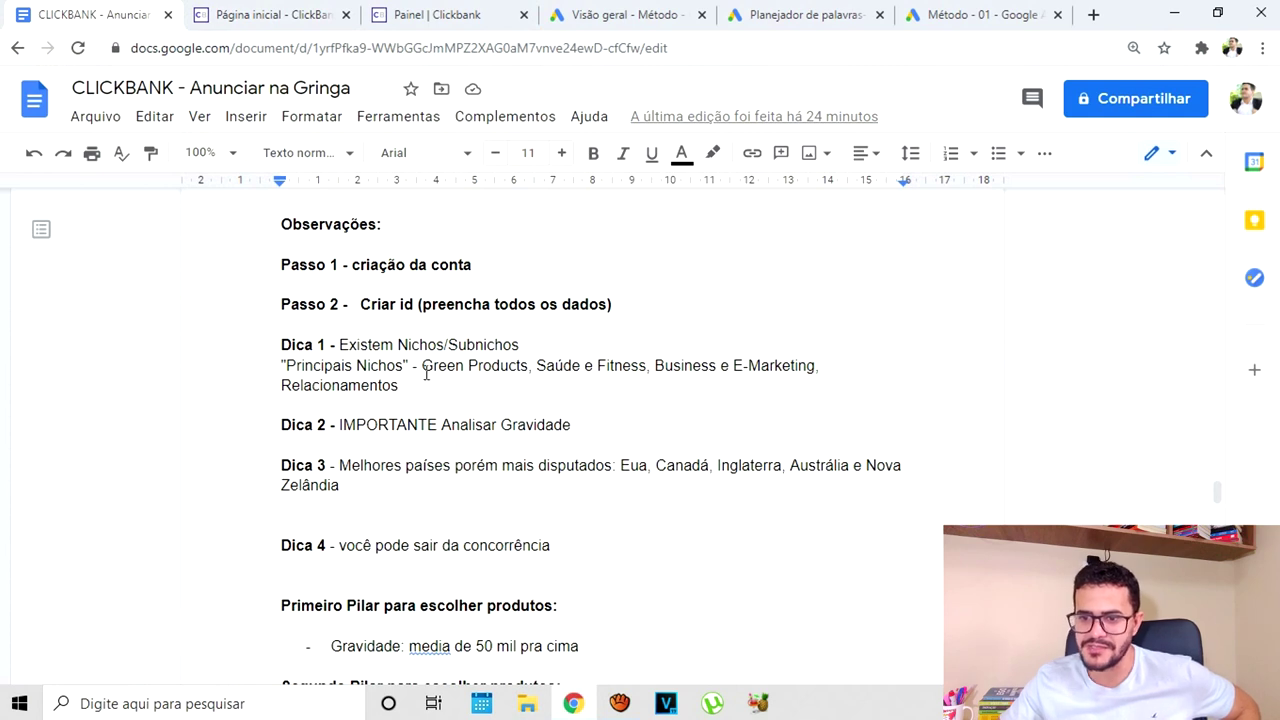
{"action": "left_click_drag", "start_coordinate": [418, 387], "coordinate": [267, 344]}
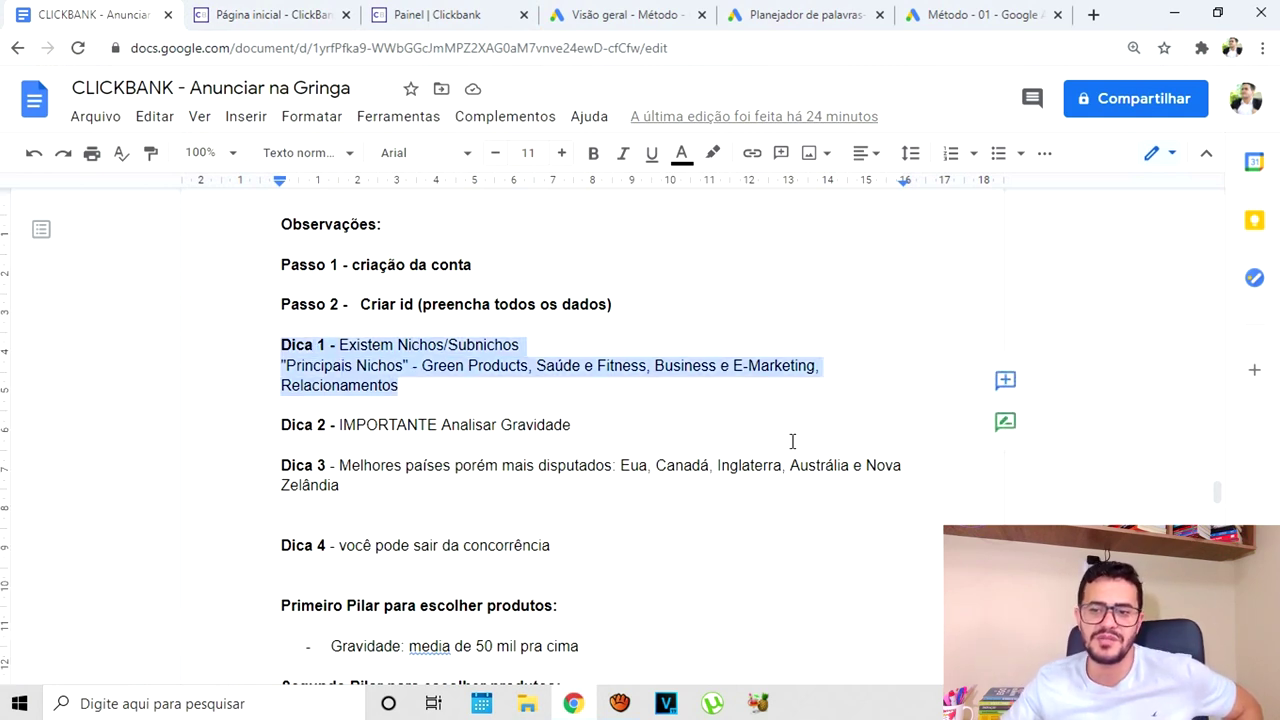
{"action": "left_click", "coordinate": [429, 380]}
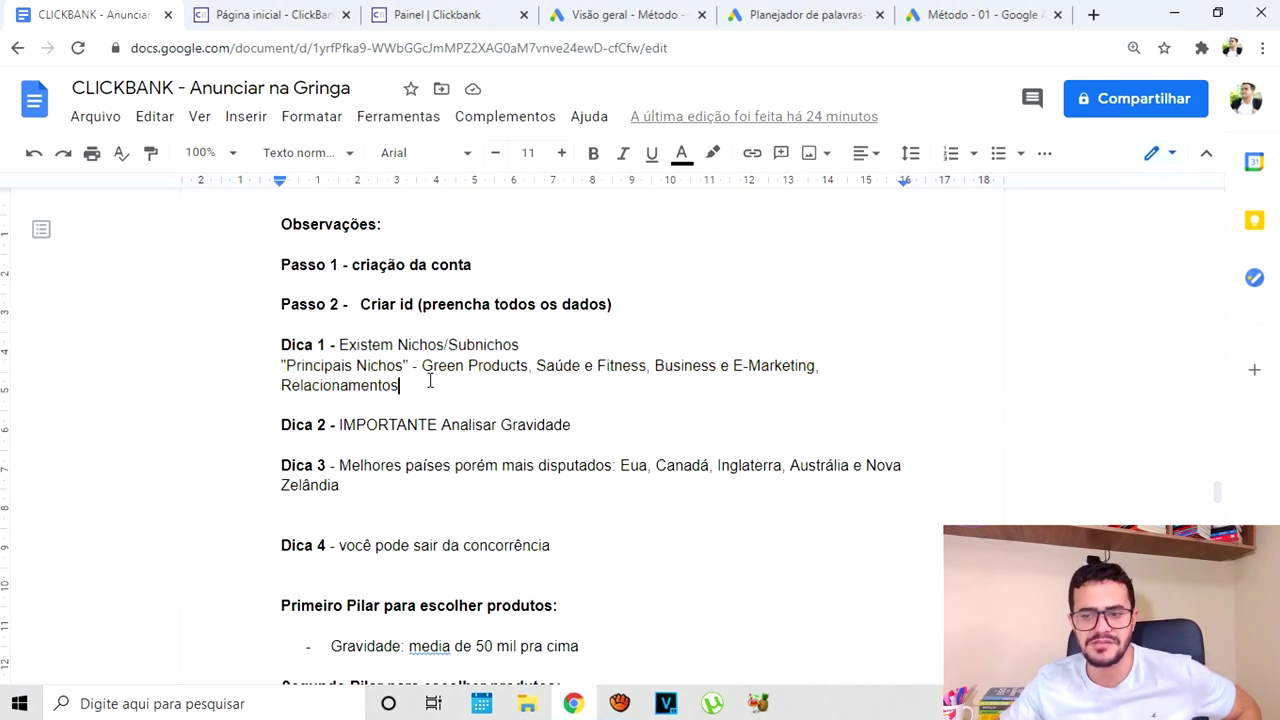
{"action": "left_click", "coordinate": [422, 365], "text": "shift"}
{"action": "left_click", "coordinate": [598, 368]}
{"action": "double_click", "coordinate": [553, 366]}
{"action": "left_click", "coordinate": [632, 366]}
{"action": "left_click", "coordinate": [665, 366]}
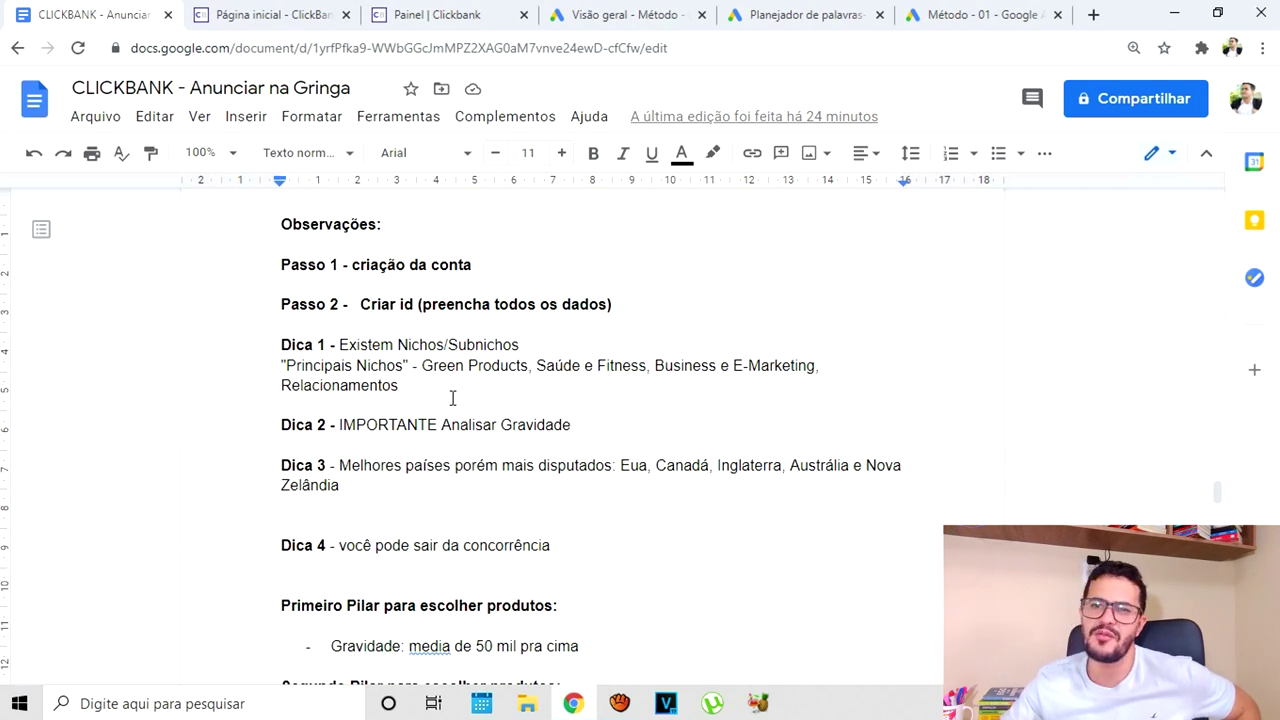
Go through Dica 2 to Dica 4, highlighting the list of most disputed countries and the tip about leaving the competition
{"action": "left_click", "coordinate": [634, 426]}
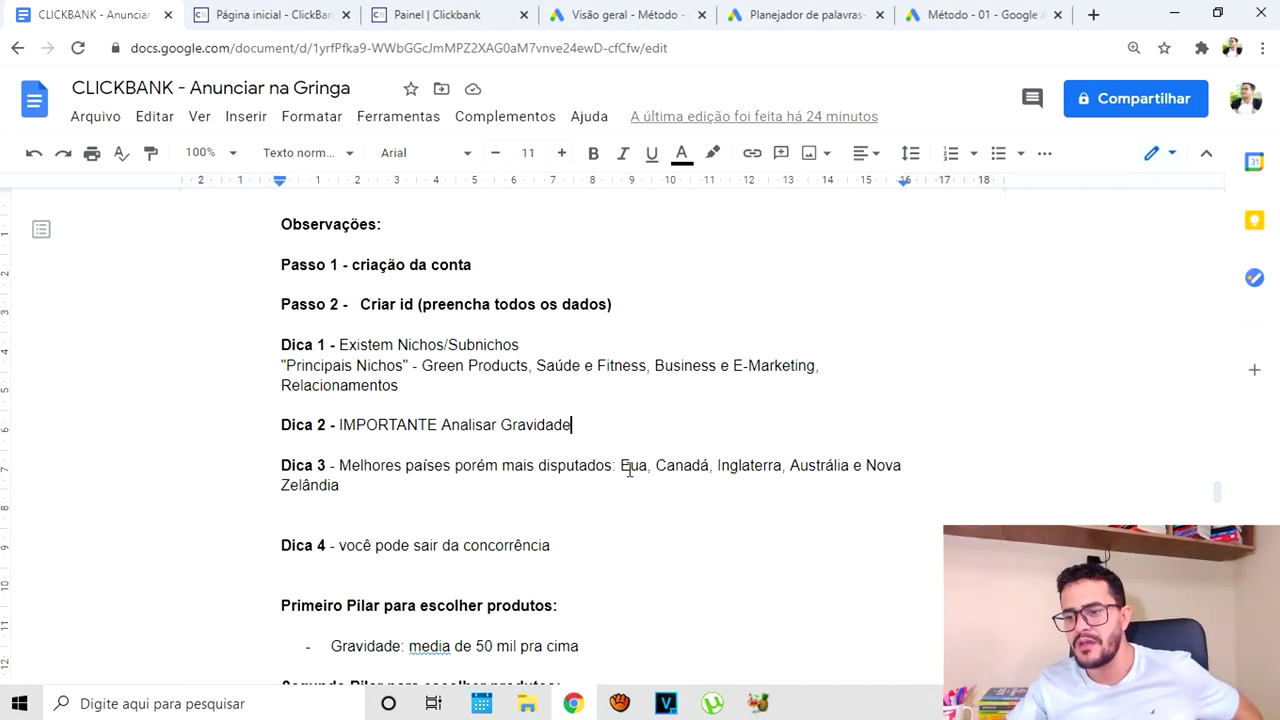
{"action": "left_click_drag", "start_coordinate": [621, 467], "coordinate": [910, 488]}
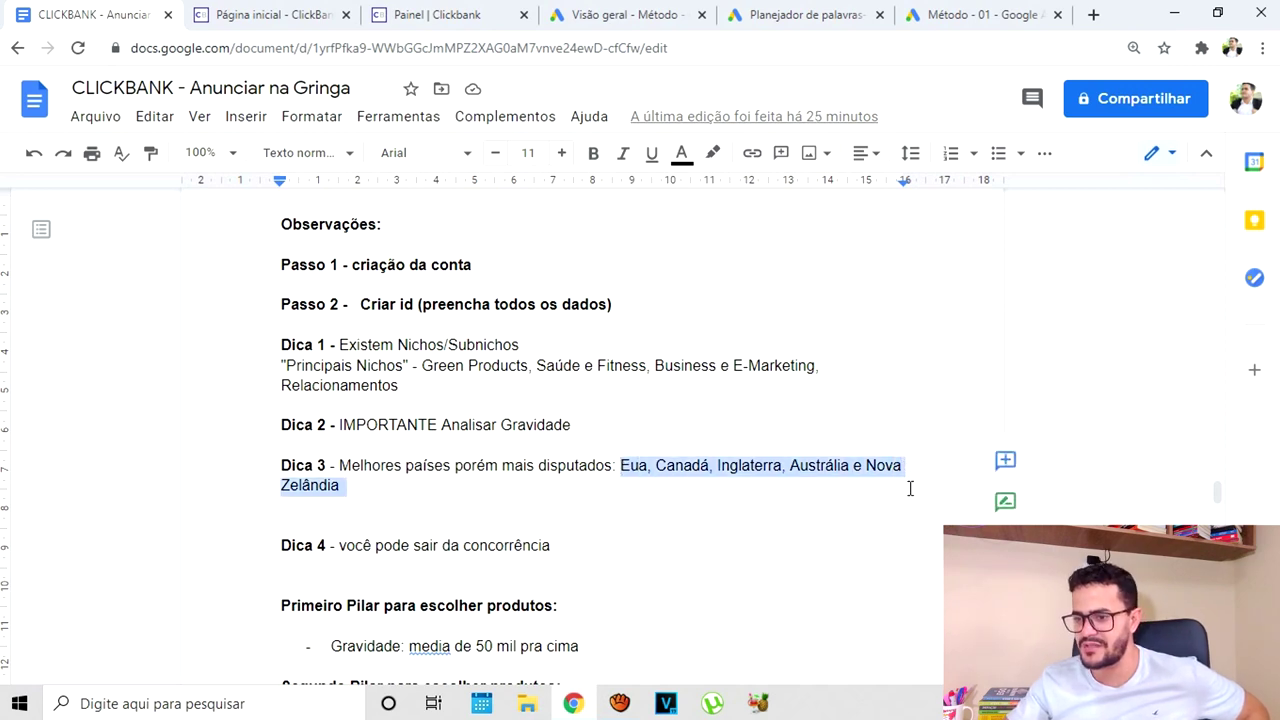
{"action": "scroll", "coordinate": [705, 481], "scroll_direction": "down", "scroll_amount": 1}
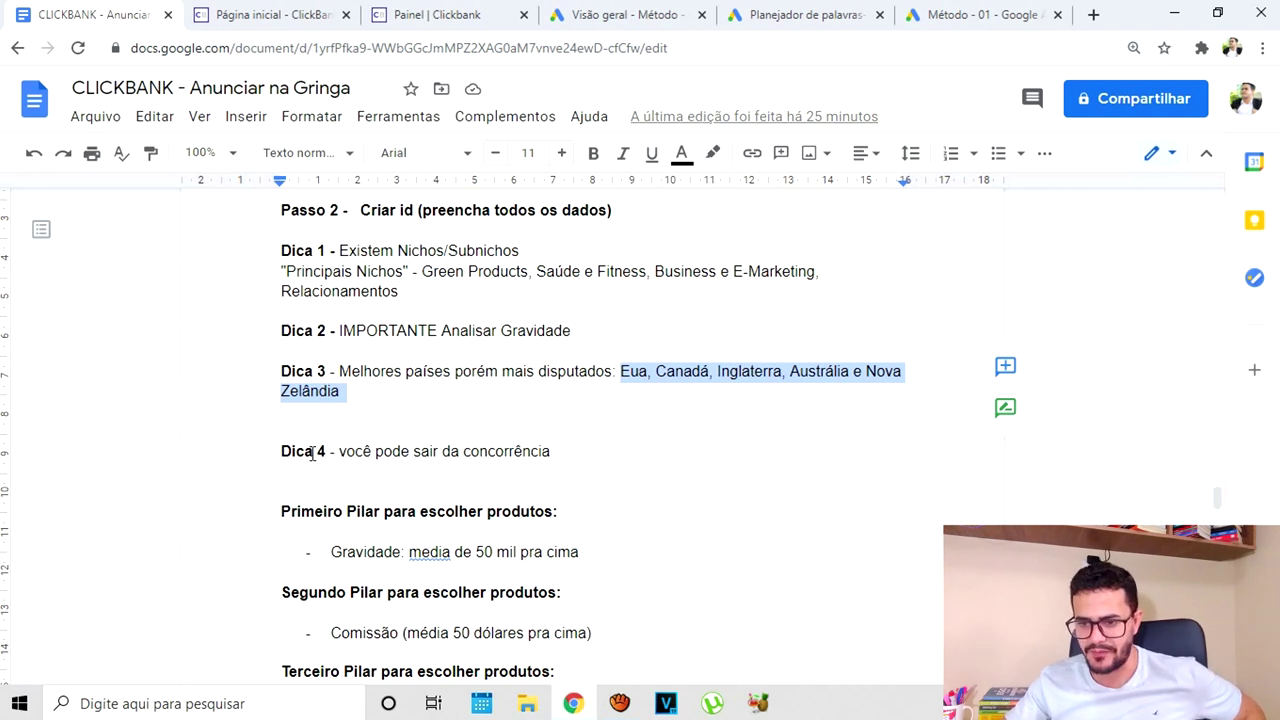
{"action": "left_click_drag", "start_coordinate": [342, 452], "coordinate": [556, 451]}
{"action": "left_click_drag", "start_coordinate": [338, 452], "coordinate": [569, 449]}
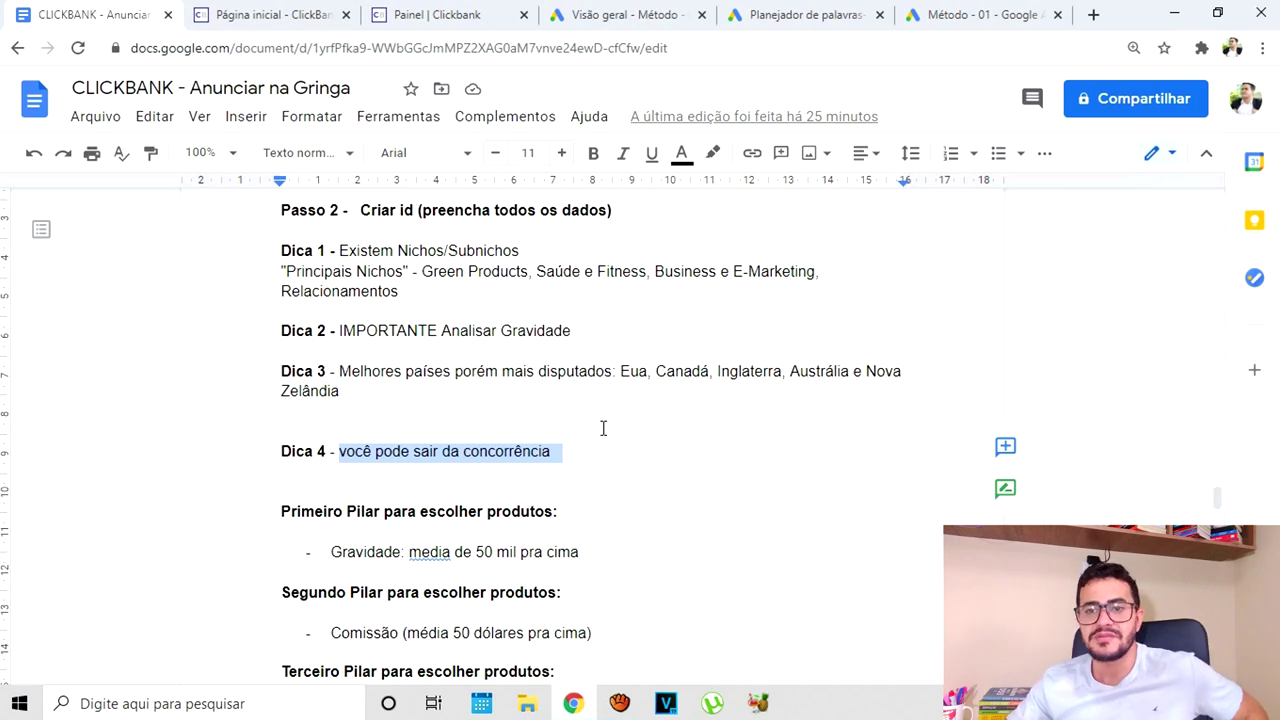
{"action": "left_click", "coordinate": [623, 432]}
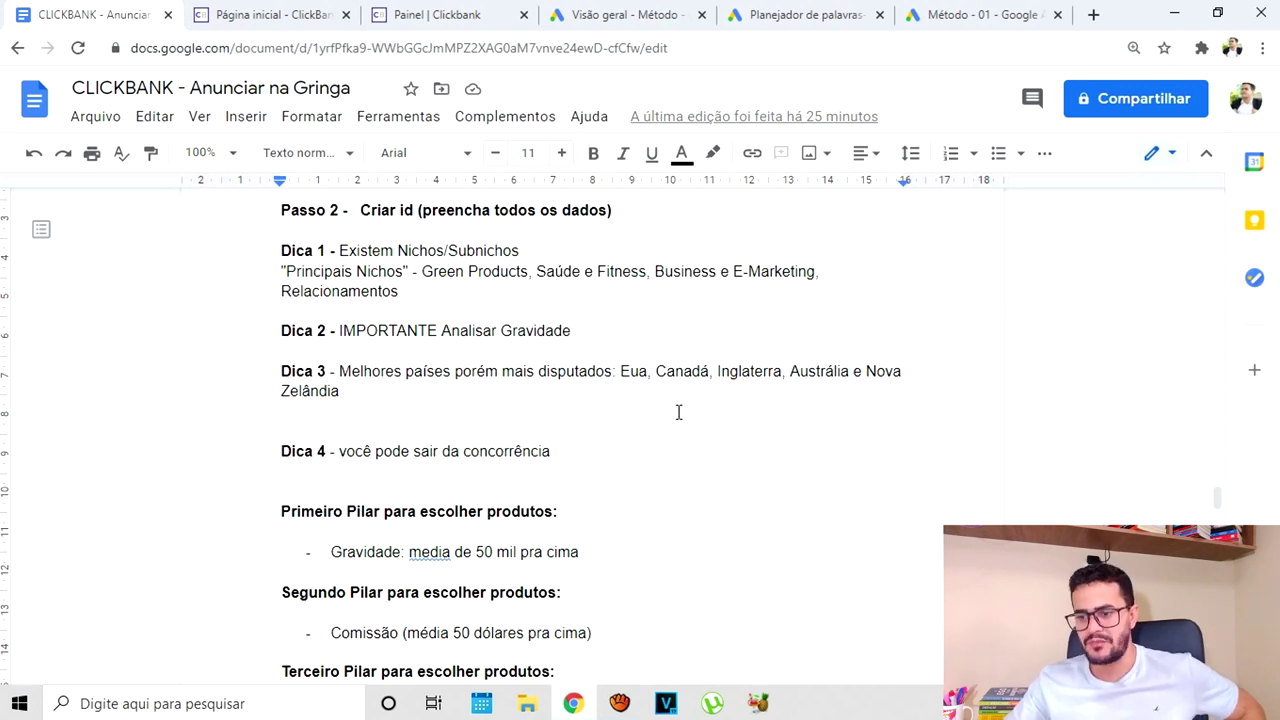
Highlight the gravity criterion under the first pillar for choosing products
{"action": "scroll", "coordinate": [683, 410], "scroll_direction": "down", "scroll_amount": 1}
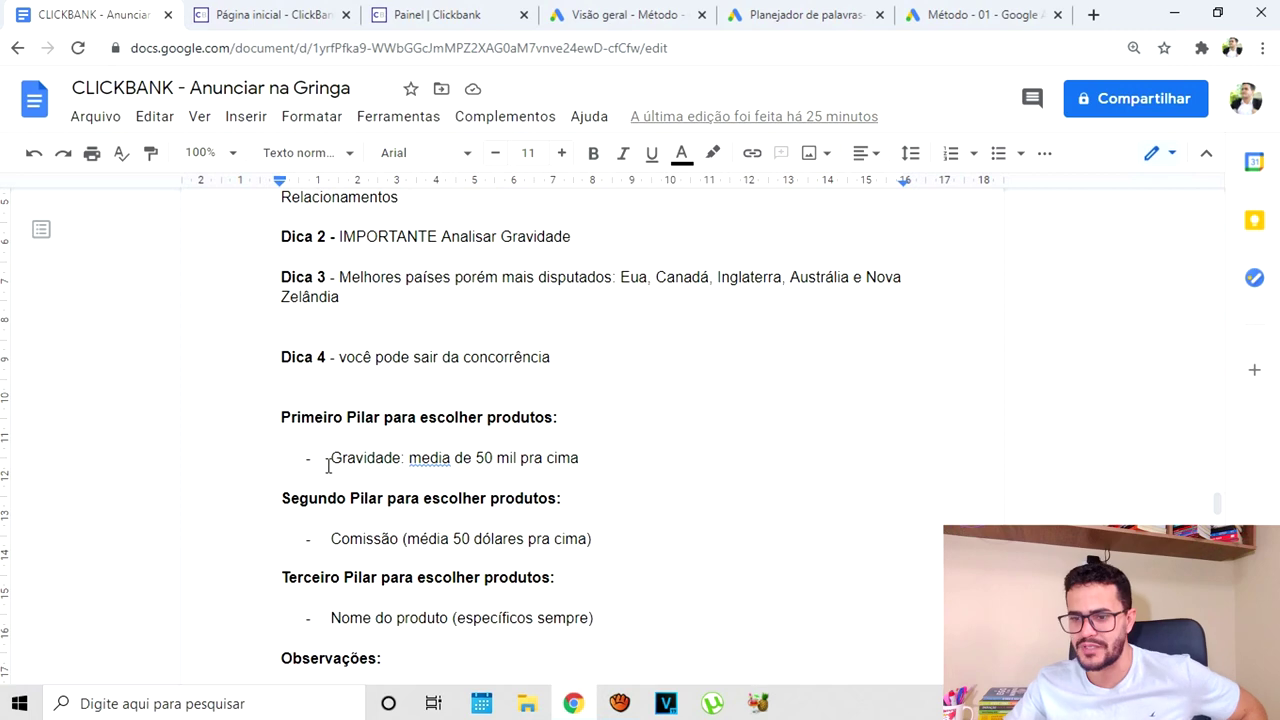
{"action": "scroll", "coordinate": [343, 425], "scroll_direction": "up", "scroll_amount": 1}
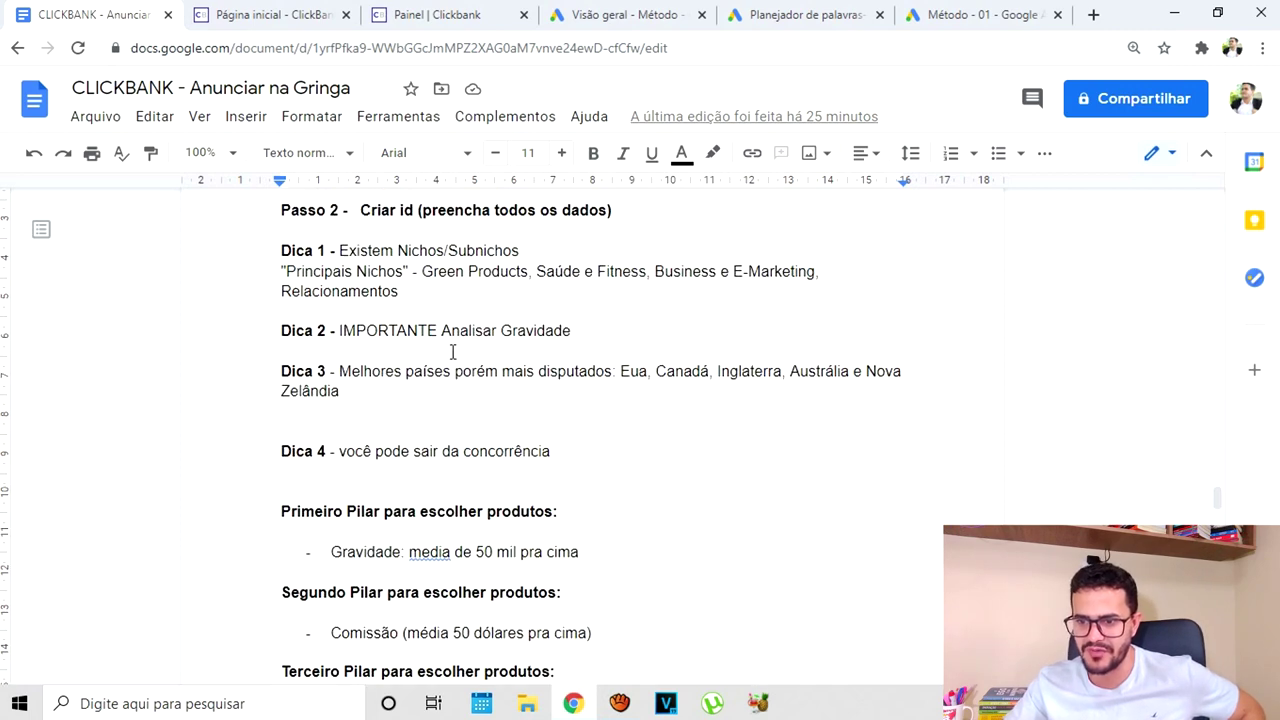
{"action": "scroll", "coordinate": [389, 400], "scroll_direction": "down", "scroll_amount": 2}
{"action": "left_click_drag", "start_coordinate": [331, 364], "coordinate": [584, 363]}
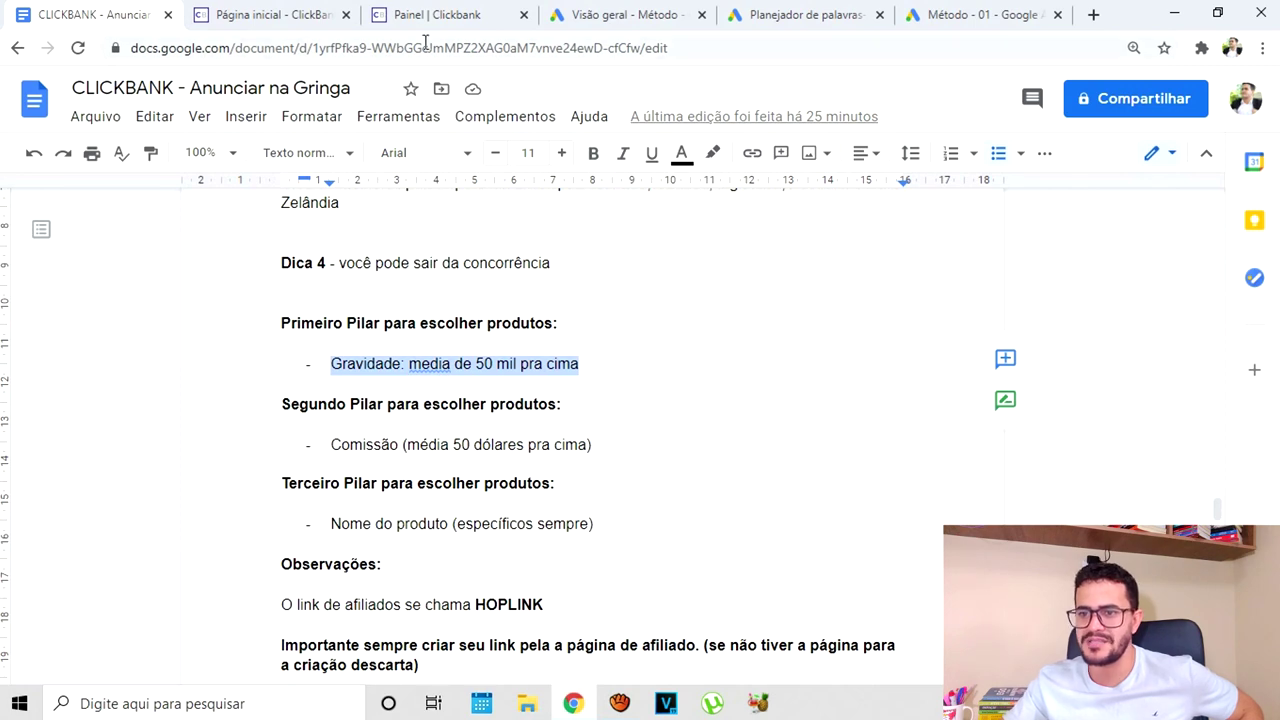
Close the ClickBank home page and open the affiliate marketplace from the ClickBank dashboard
{"action": "left_click", "coordinate": [450, 14]}
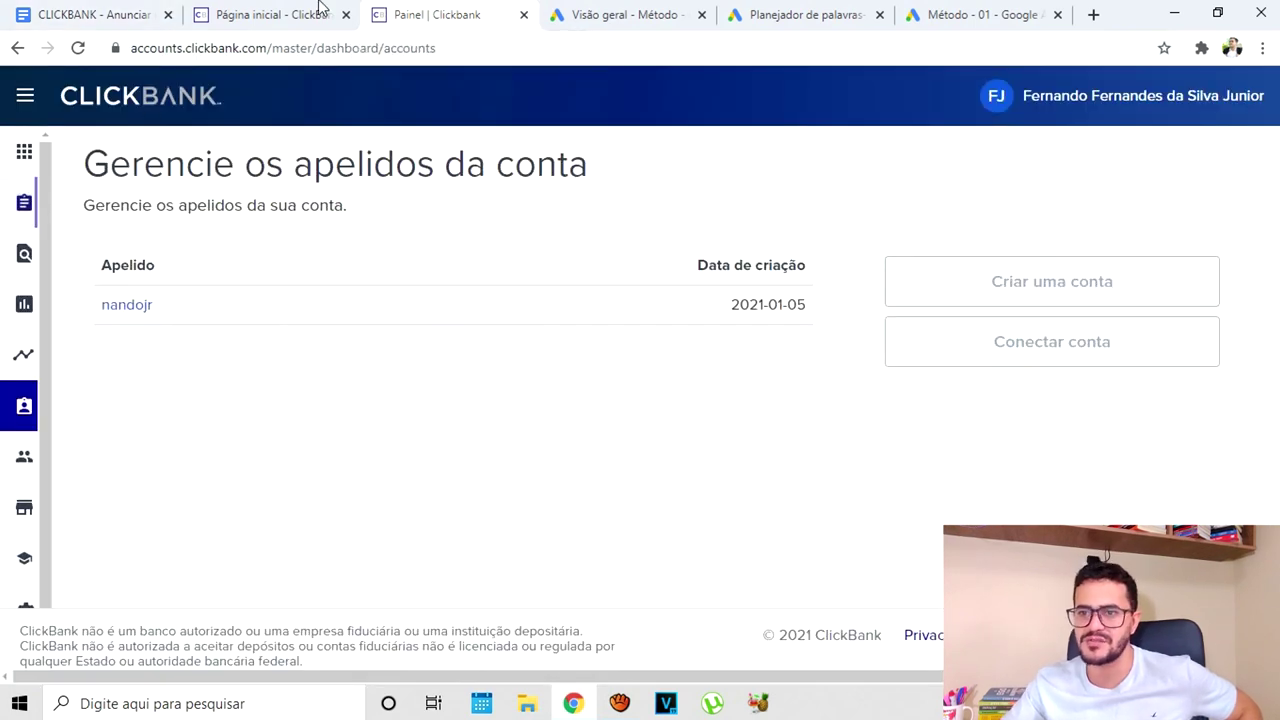
{"action": "left_click", "coordinate": [294, 12]}
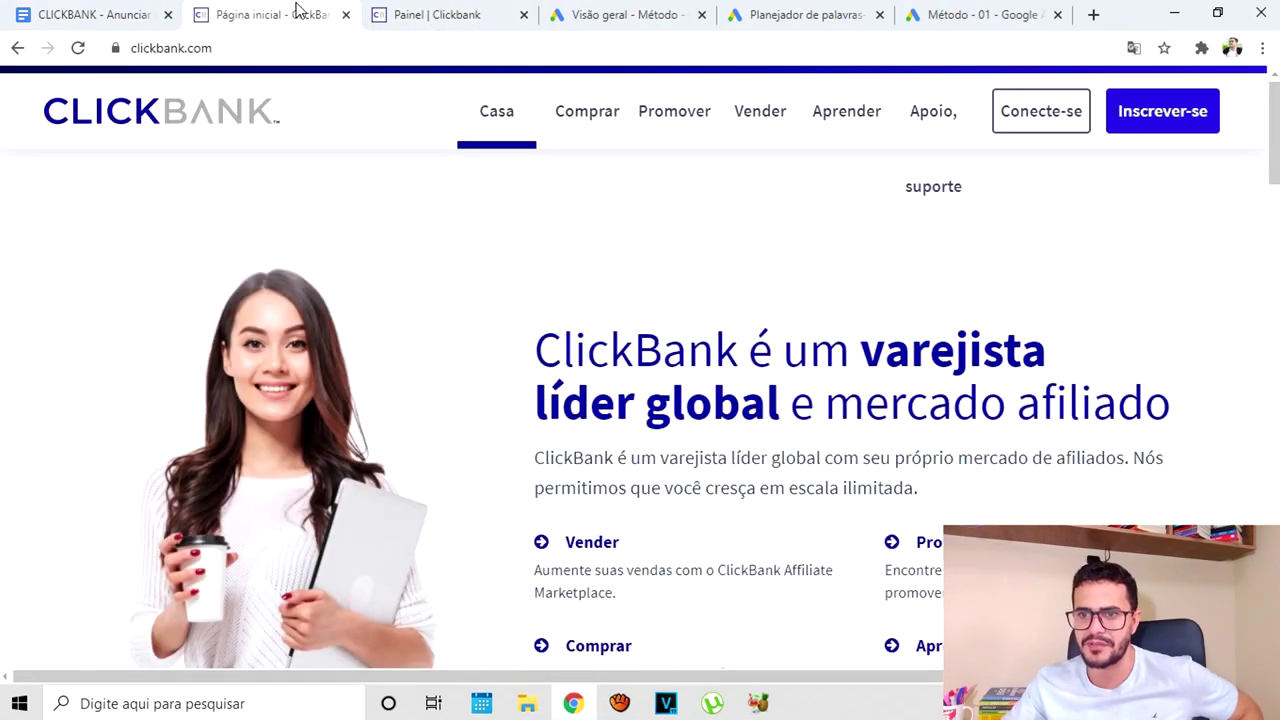
{"action": "left_click", "coordinate": [346, 14]}
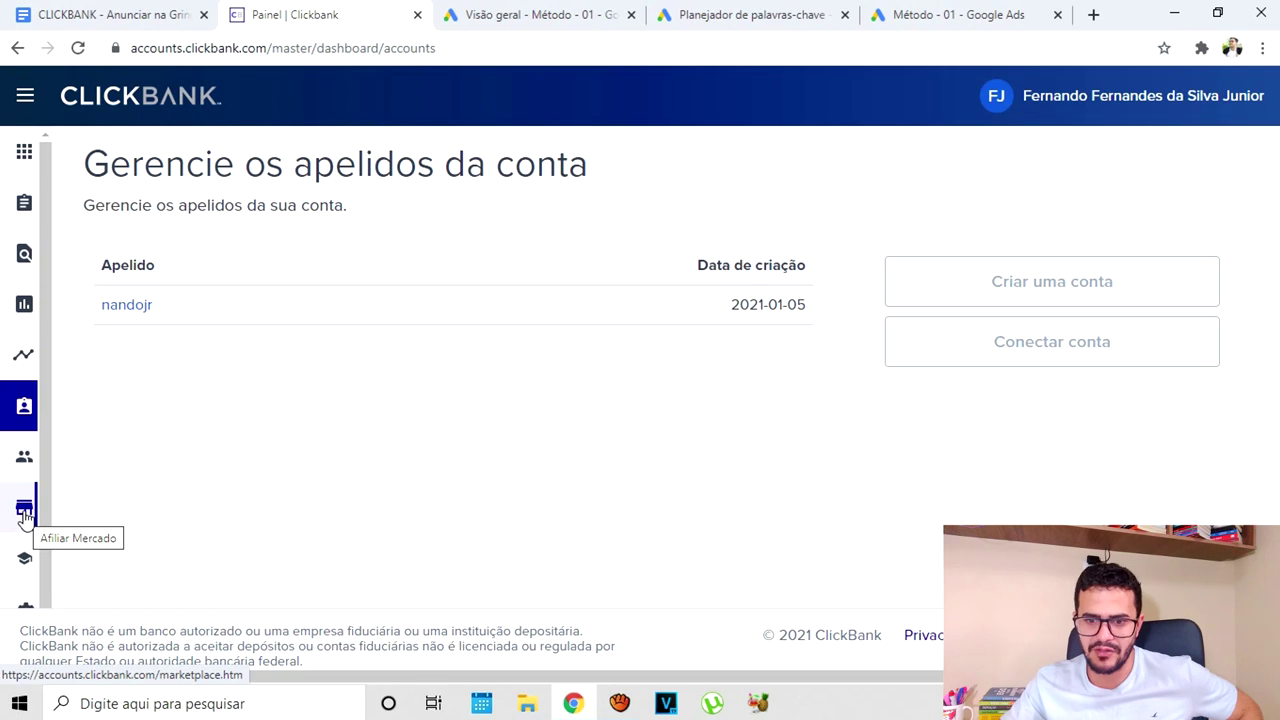
{"action": "left_click", "coordinate": [24, 512]}
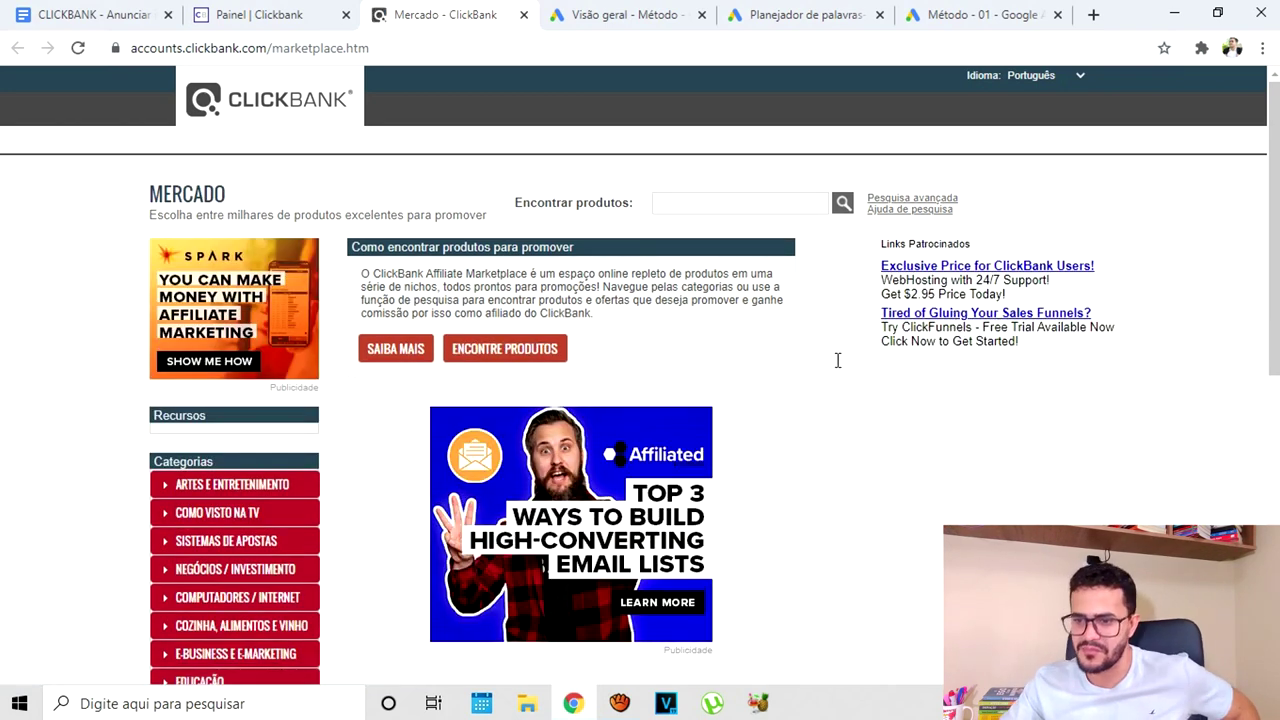
Look through the marketplace's product category list, including Produtos Verdes and Saúde e Fitness
{"action": "scroll", "coordinate": [795, 353], "scroll_direction": "down", "scroll_amount": 5}
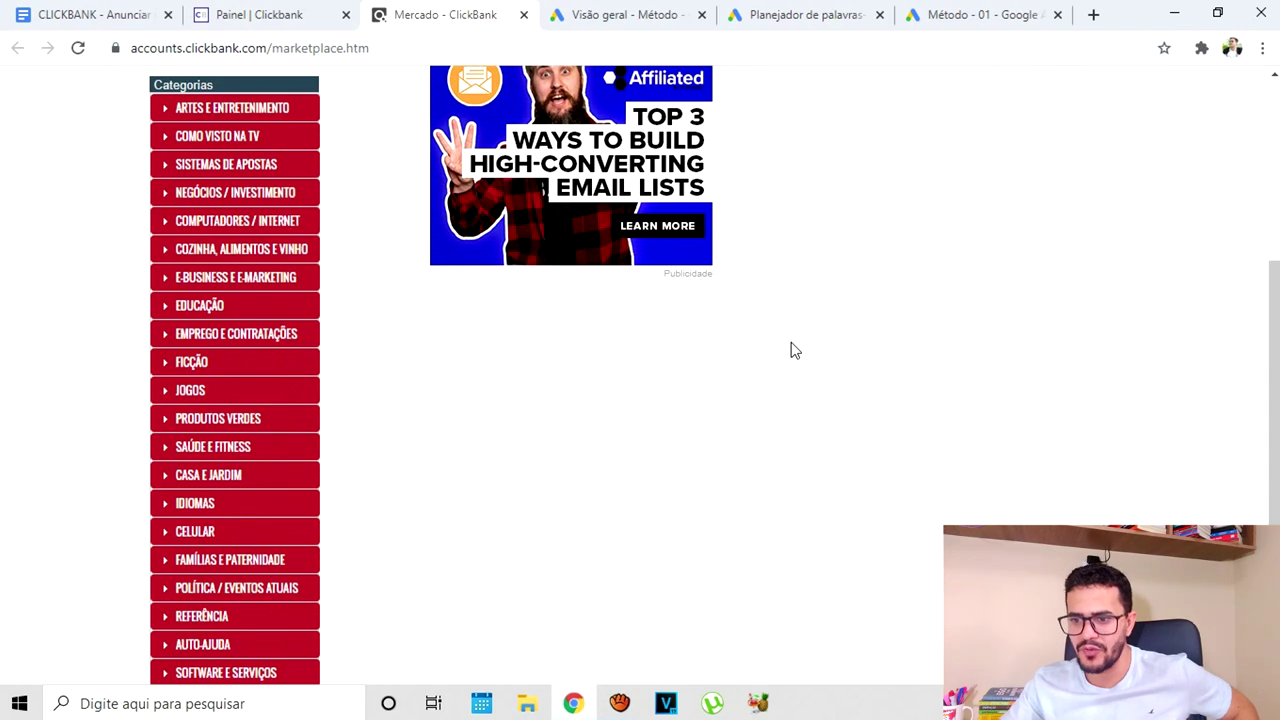
{"action": "scroll", "coordinate": [795, 351], "scroll_direction": "up", "scroll_amount": 5}
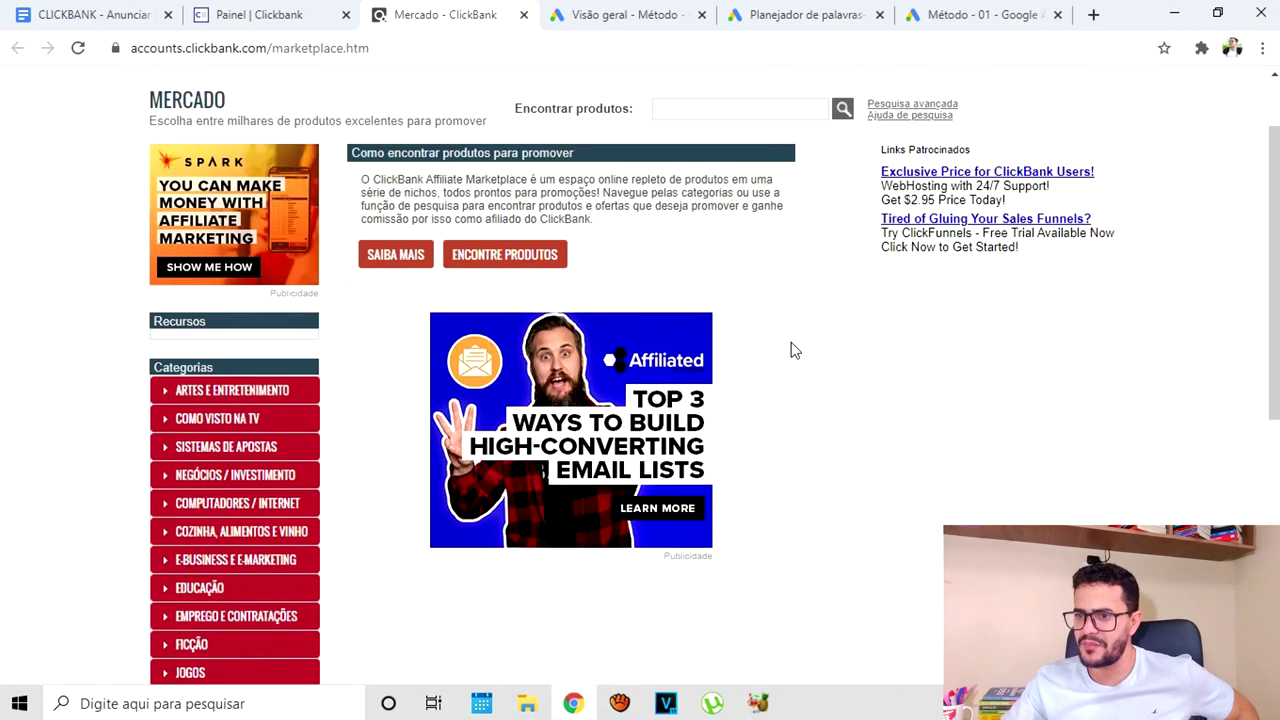
{"action": "scroll", "coordinate": [529, 337], "scroll_direction": "up", "scroll_amount": 1}
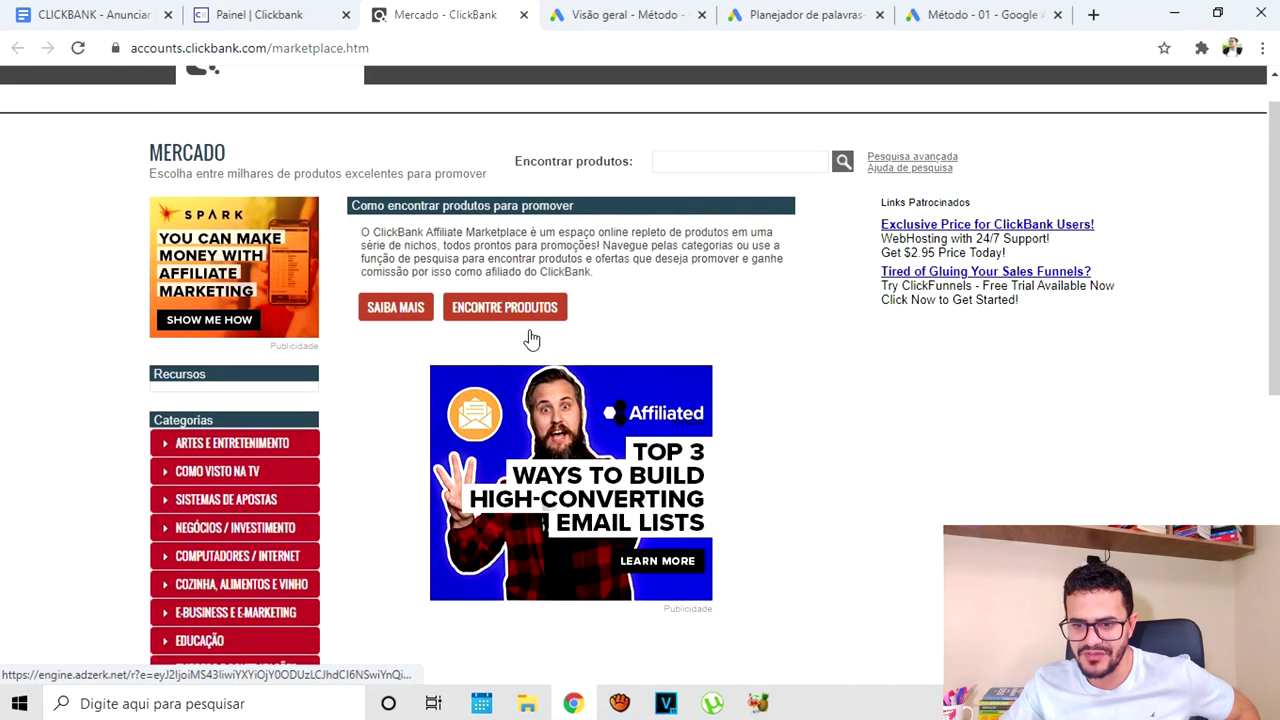
{"action": "scroll", "coordinate": [222, 500], "scroll_direction": "down", "scroll_amount": 2}
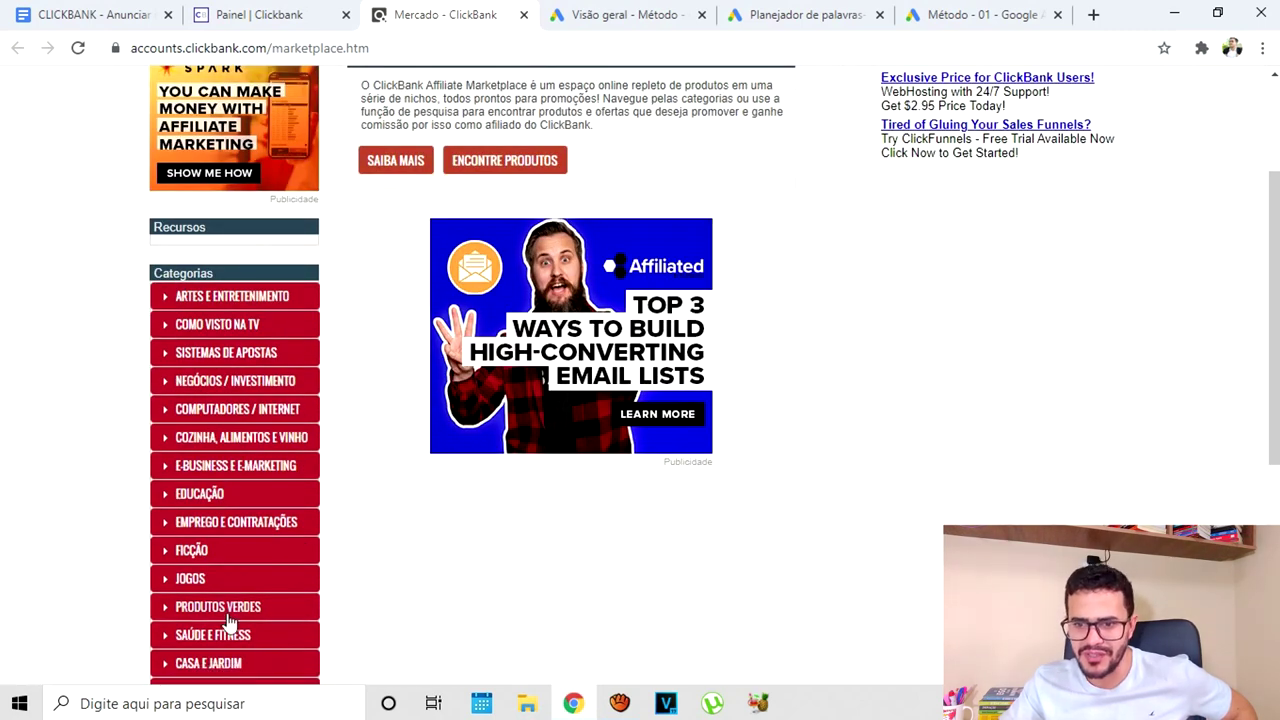
{"action": "scroll", "coordinate": [249, 366], "scroll_direction": "down", "scroll_amount": 4}
{"action": "scroll", "coordinate": [246, 434], "scroll_direction": "up", "scroll_amount": 5}
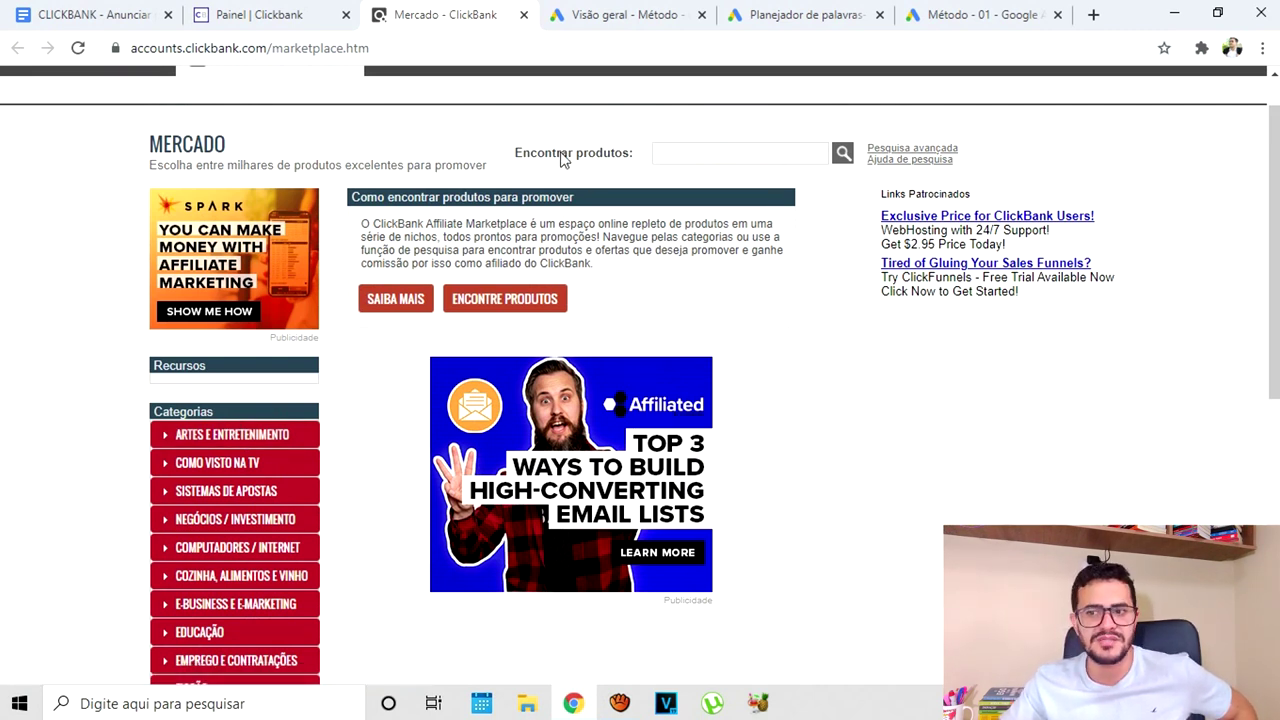
List all marketplace products with an empty product search and highlight the gravity value of Okinawa Flat Belly Tonic
{"action": "left_click", "coordinate": [842, 155]}
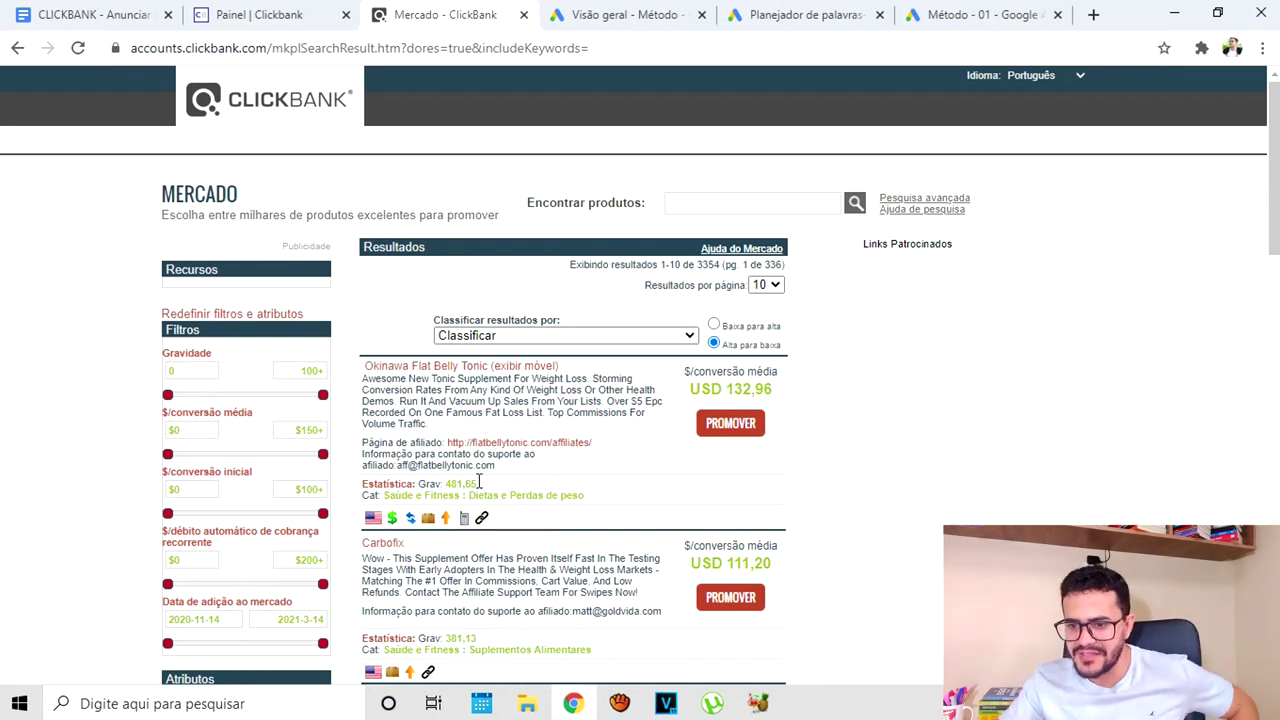
{"action": "left_click_drag", "start_coordinate": [485, 487], "coordinate": [462, 487]}
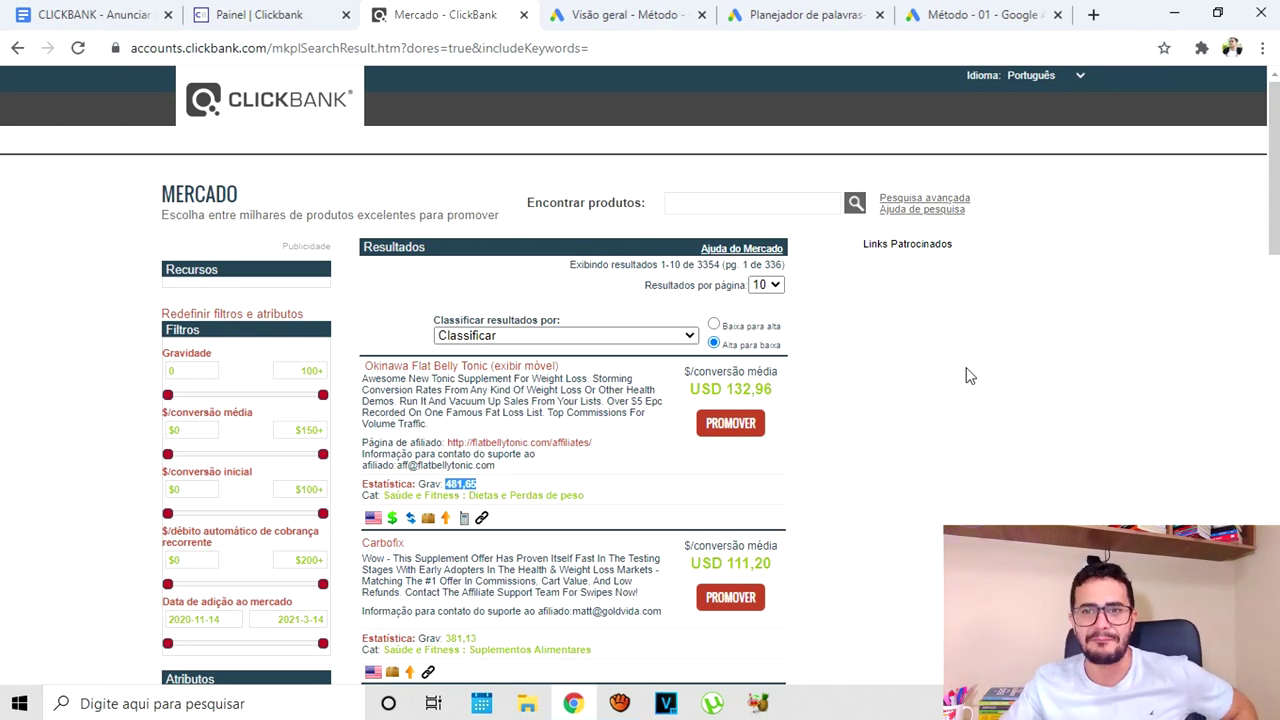
Compare with the gravity criterion under the first pillar in the notes document, and return to the marketplace results
{"action": "left_click", "coordinate": [82, 14]}
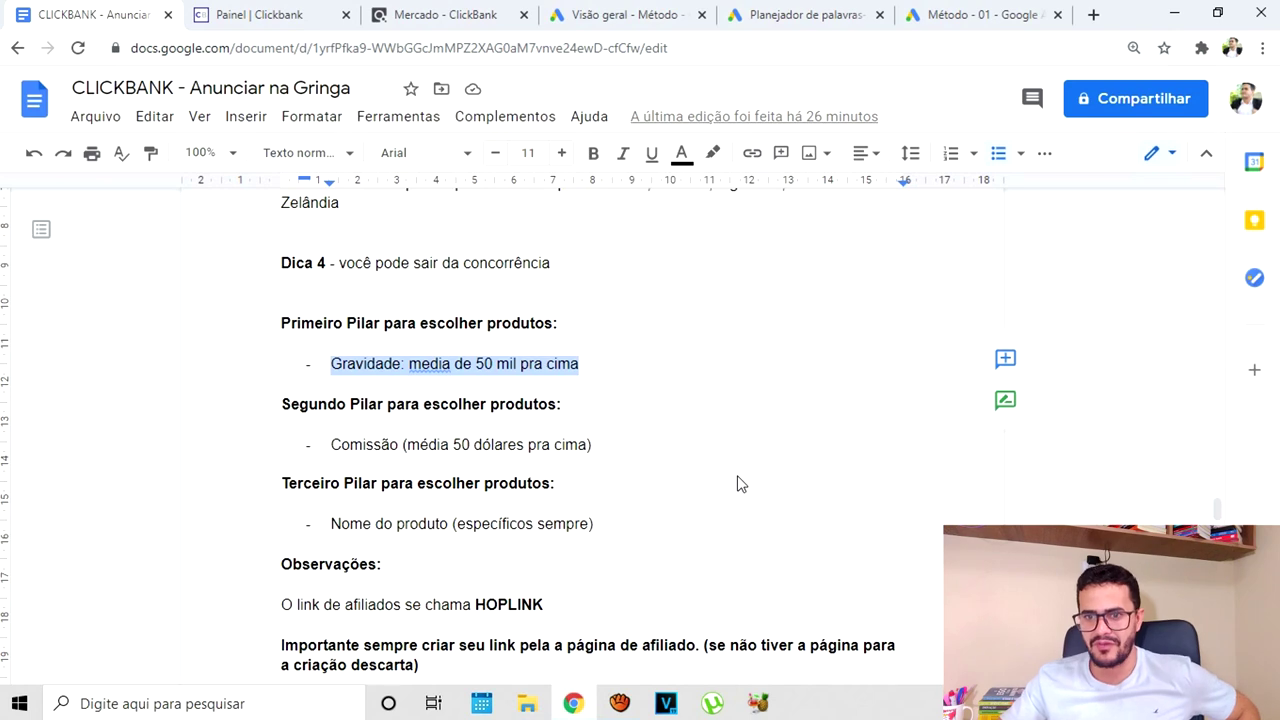
{"action": "left_click_drag", "start_coordinate": [476, 364], "coordinate": [645, 329]}
{"action": "left_click", "coordinate": [645, 329]}
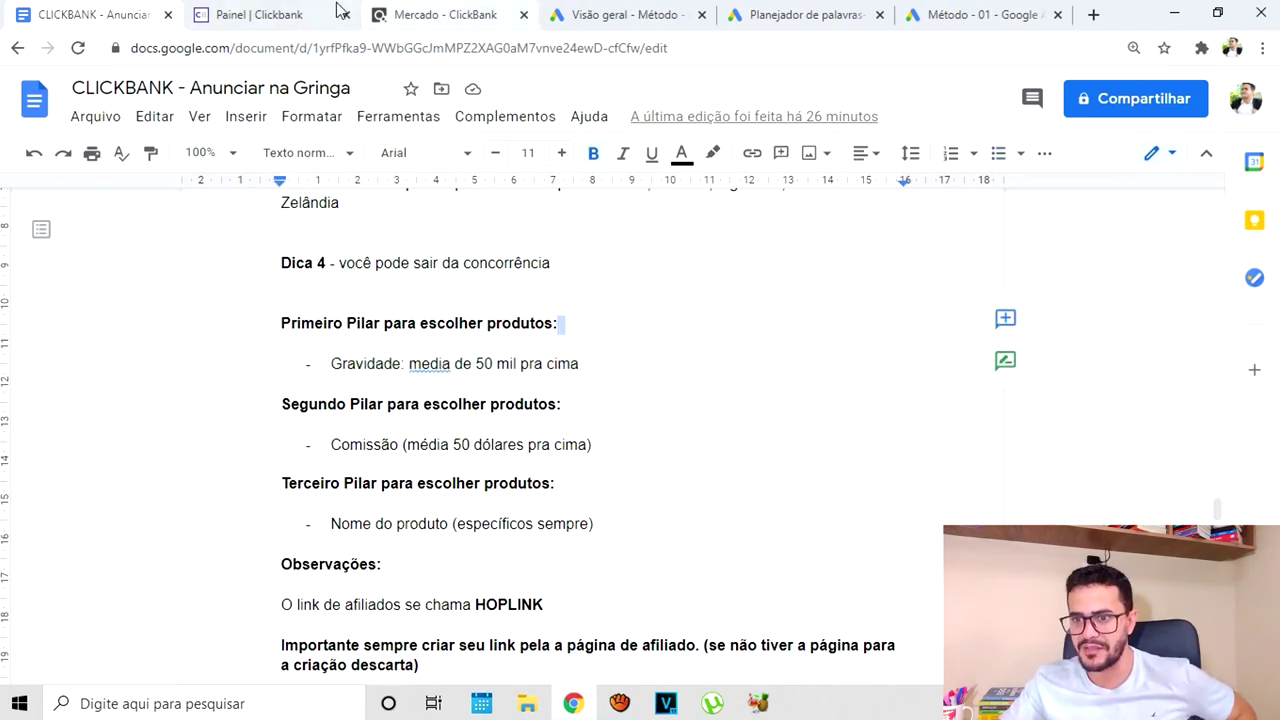
{"action": "left_click", "coordinate": [462, 14]}
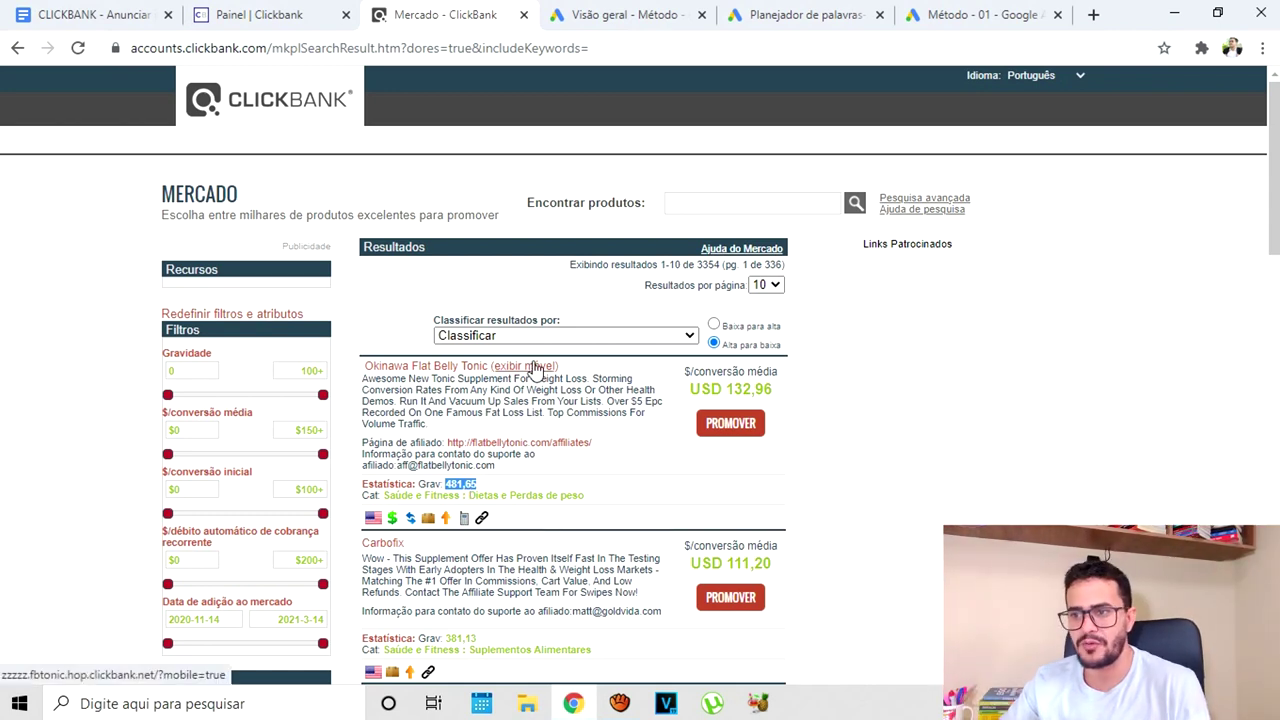
Examine the gravity and commission figures of the listed products, highlighting the initial conversion amount of Tedswoodworking
{"action": "scroll", "coordinate": [527, 433], "scroll_direction": "down", "scroll_amount": 1}
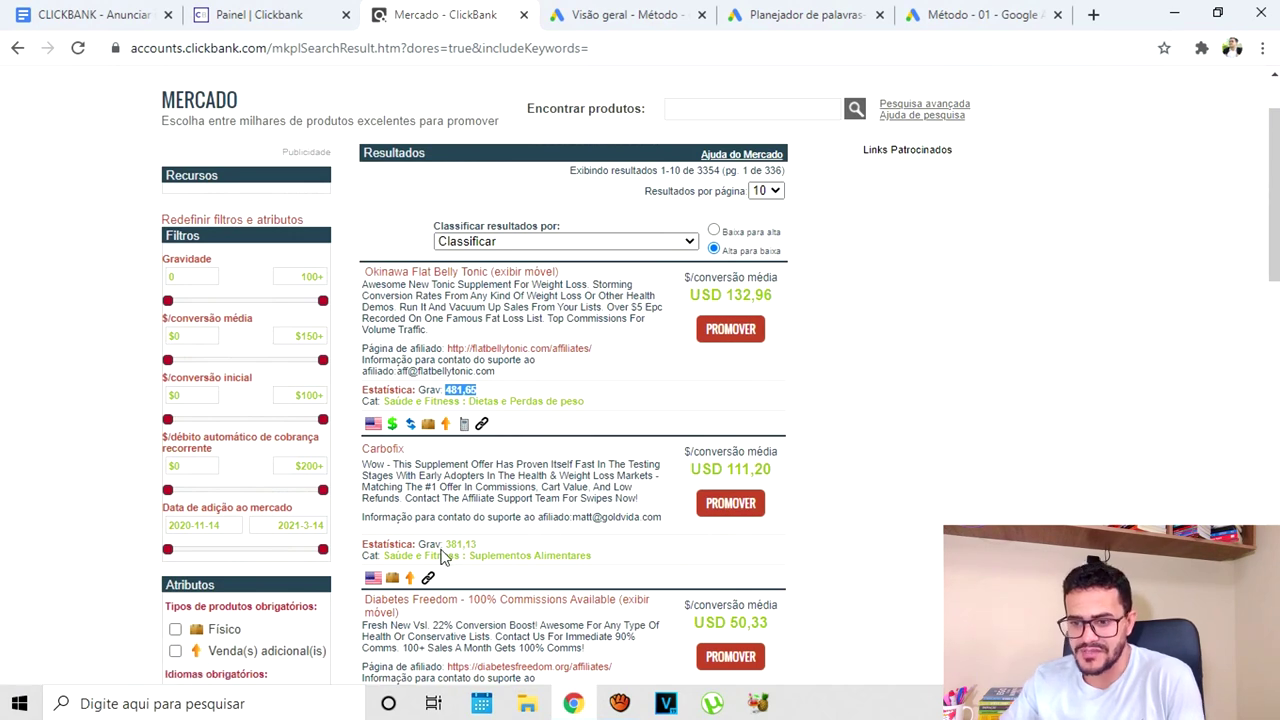
{"action": "scroll", "coordinate": [590, 520], "scroll_direction": "down", "scroll_amount": 2}
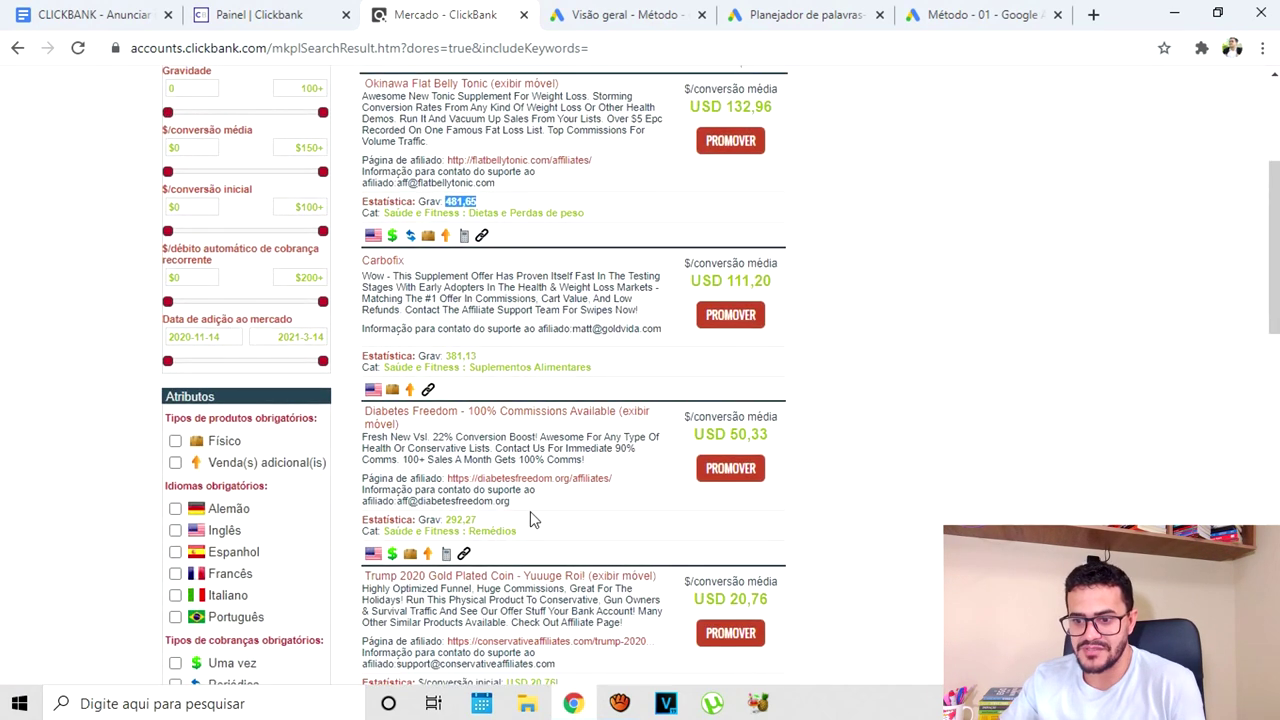
{"action": "scroll", "coordinate": [549, 465], "scroll_direction": "down", "scroll_amount": 3}
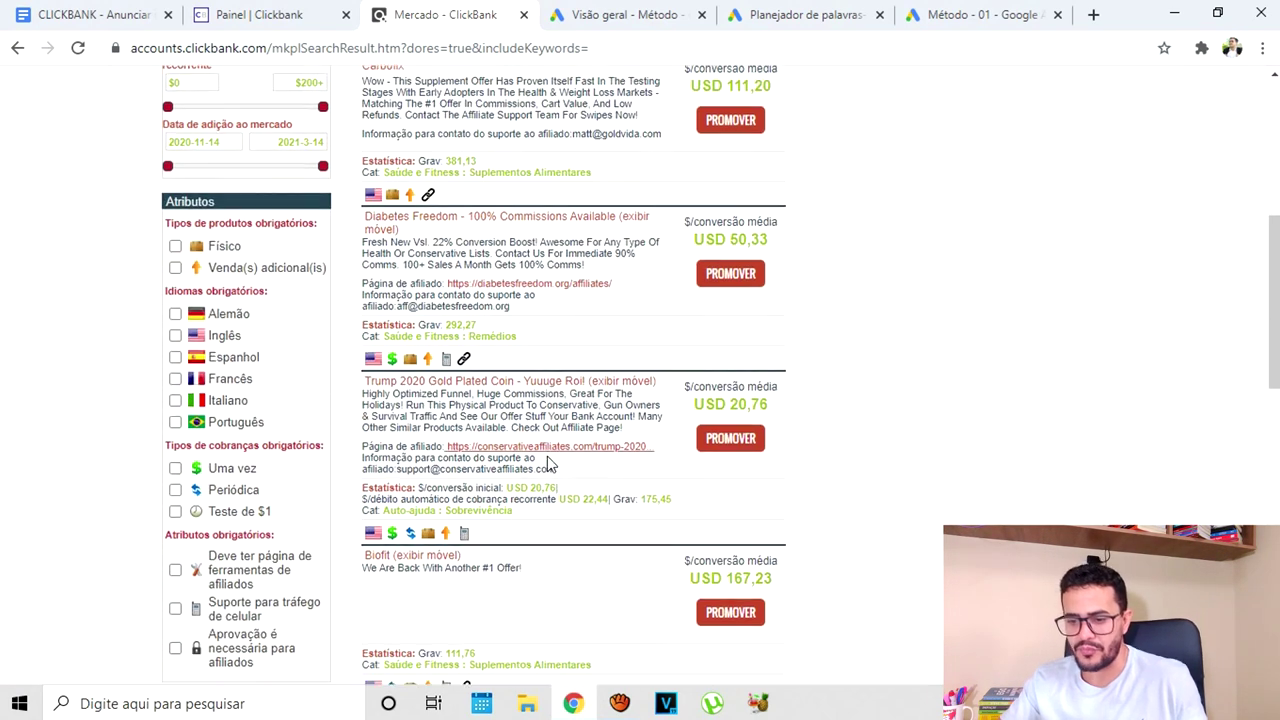
{"action": "scroll", "coordinate": [549, 465], "scroll_direction": "down", "scroll_amount": 4}
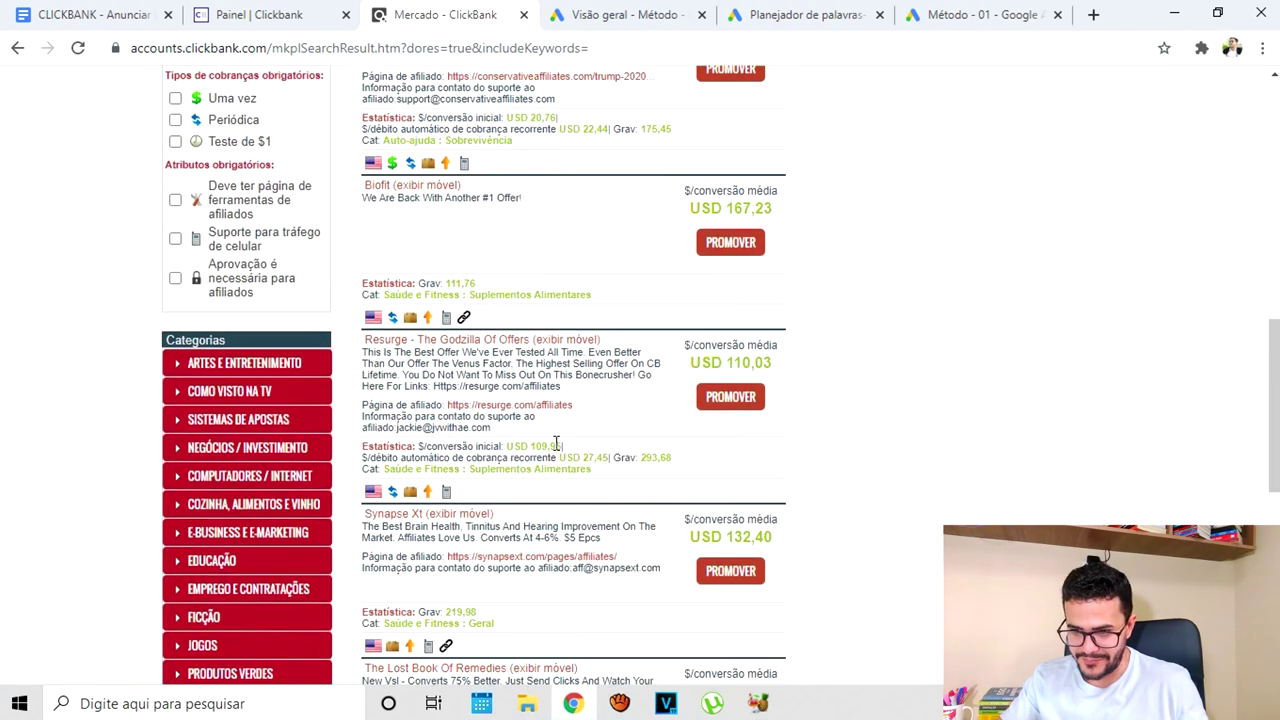
{"action": "scroll", "coordinate": [582, 432], "scroll_direction": "down", "scroll_amount": 3}
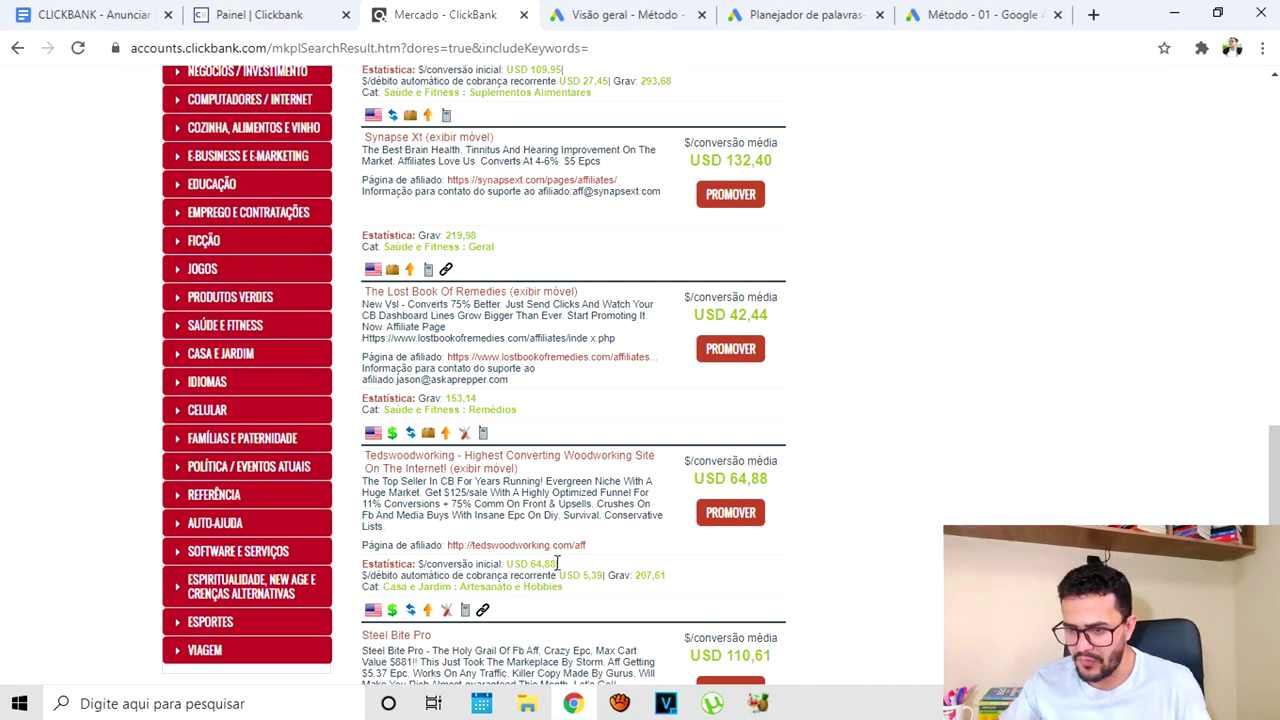
{"action": "left_click_drag", "start_coordinate": [534, 566], "coordinate": [557, 566]}
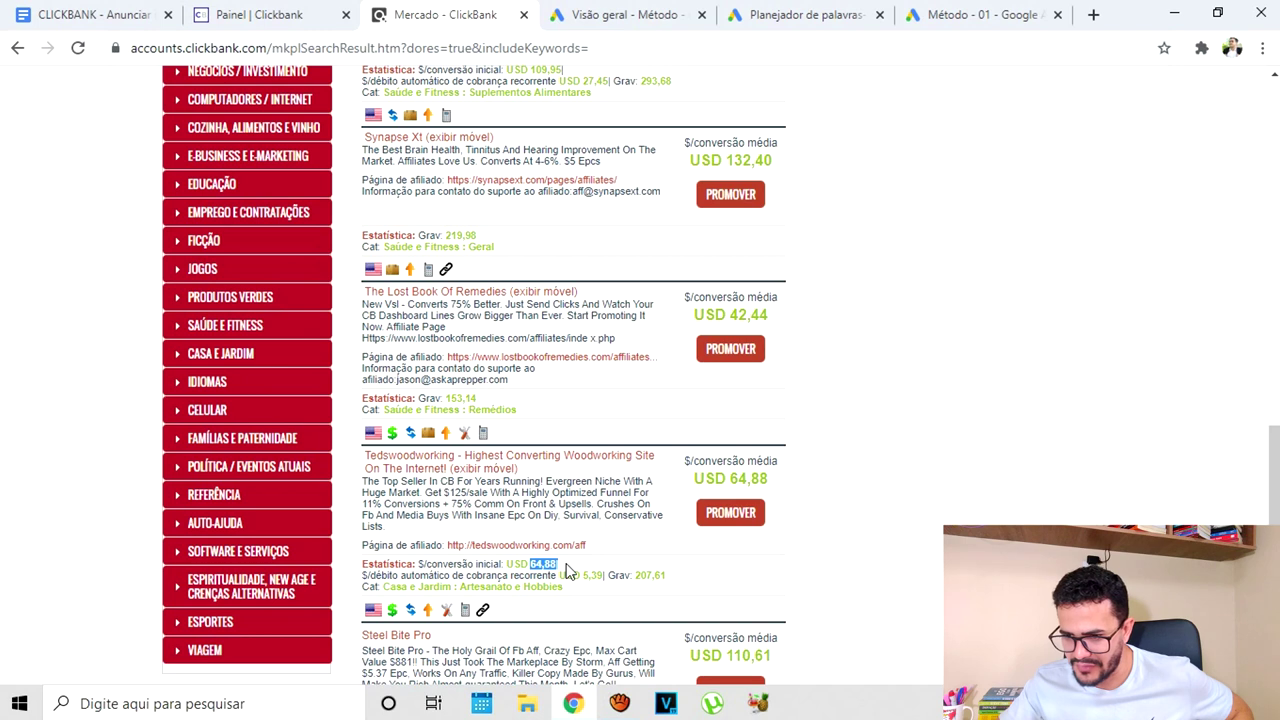
{"action": "left_click", "coordinate": [571, 570]}
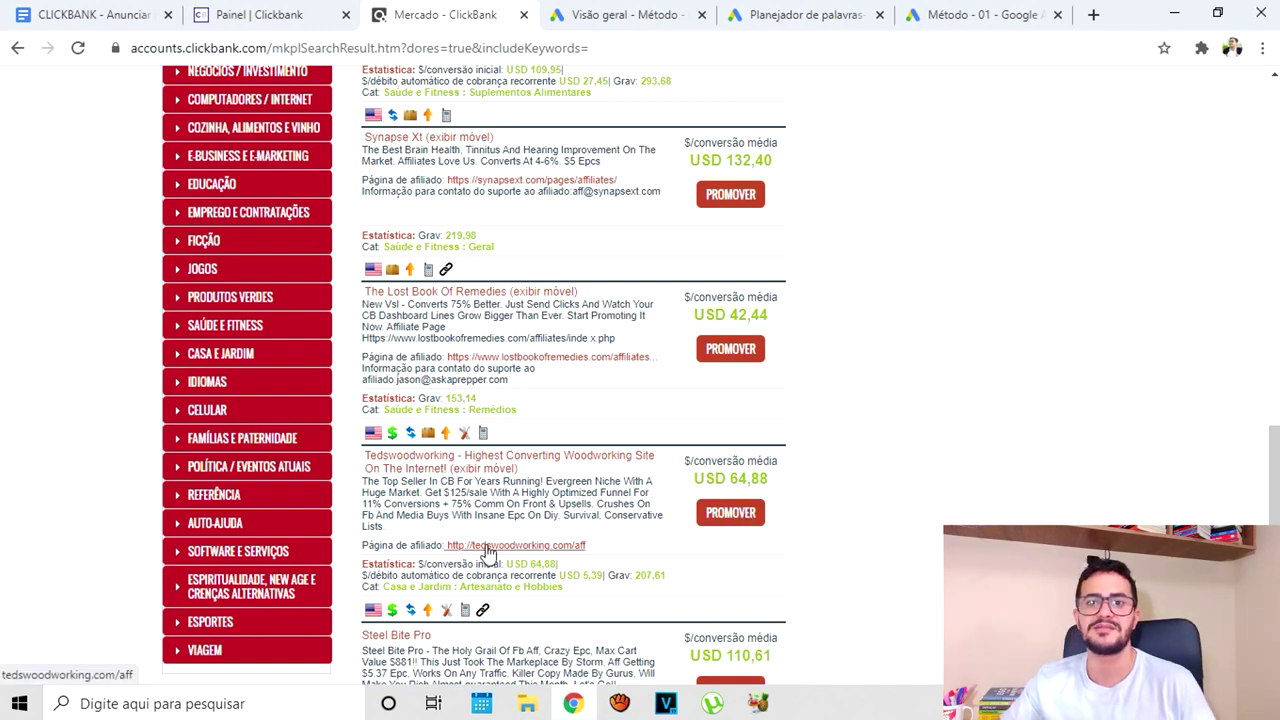
Check the account nickname on the ClickBank dashboard and return to the marketplace results
{"action": "left_click", "coordinate": [112, 17]}
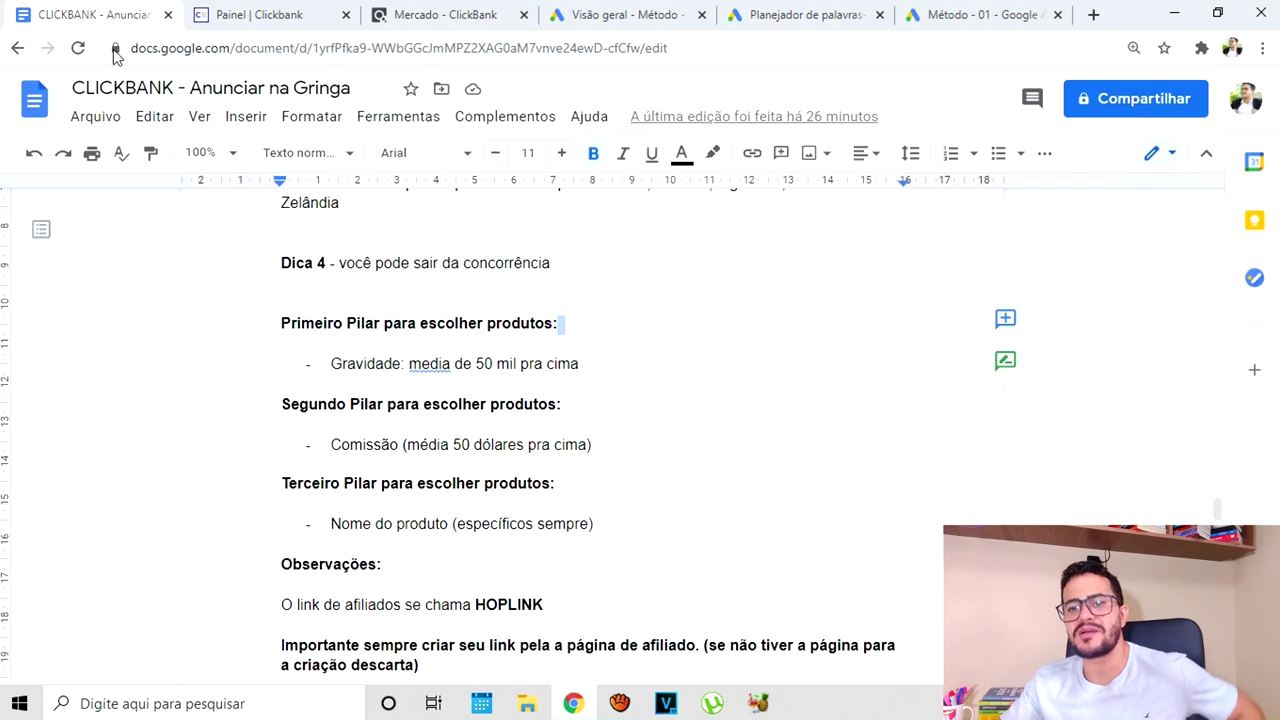
{"action": "left_click", "coordinate": [278, 15]}
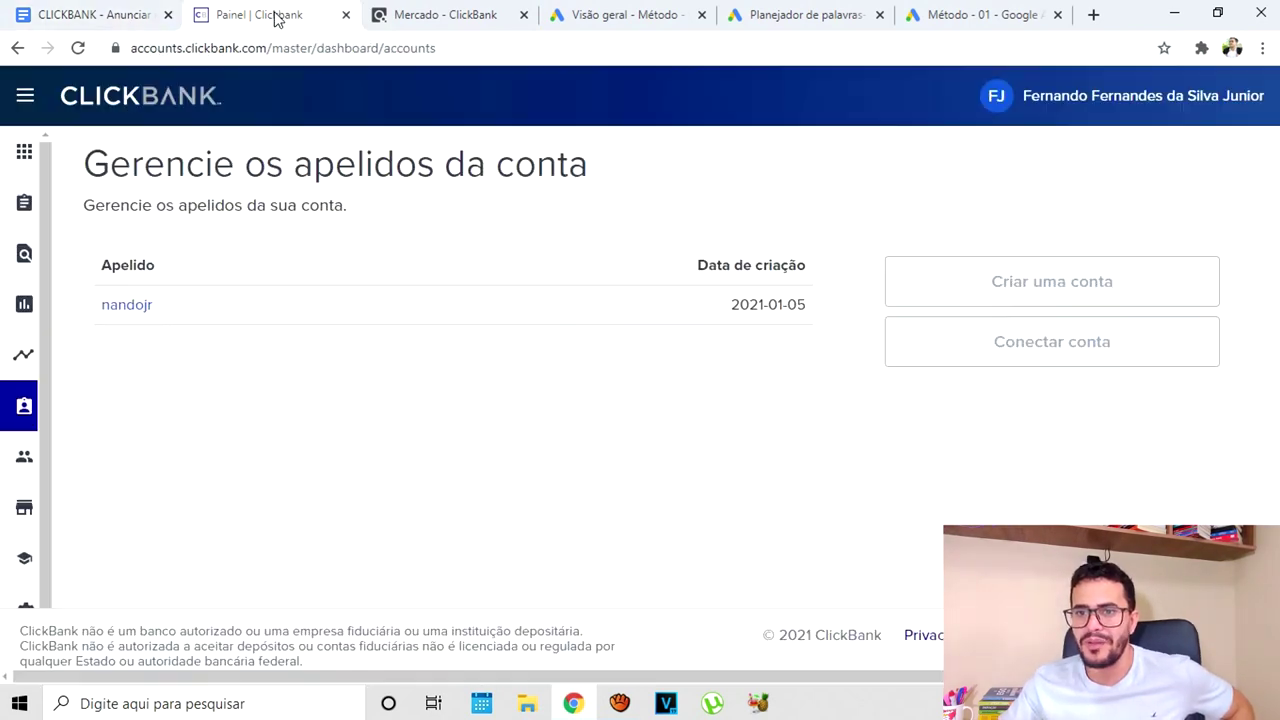
{"action": "left_click", "coordinate": [125, 12]}
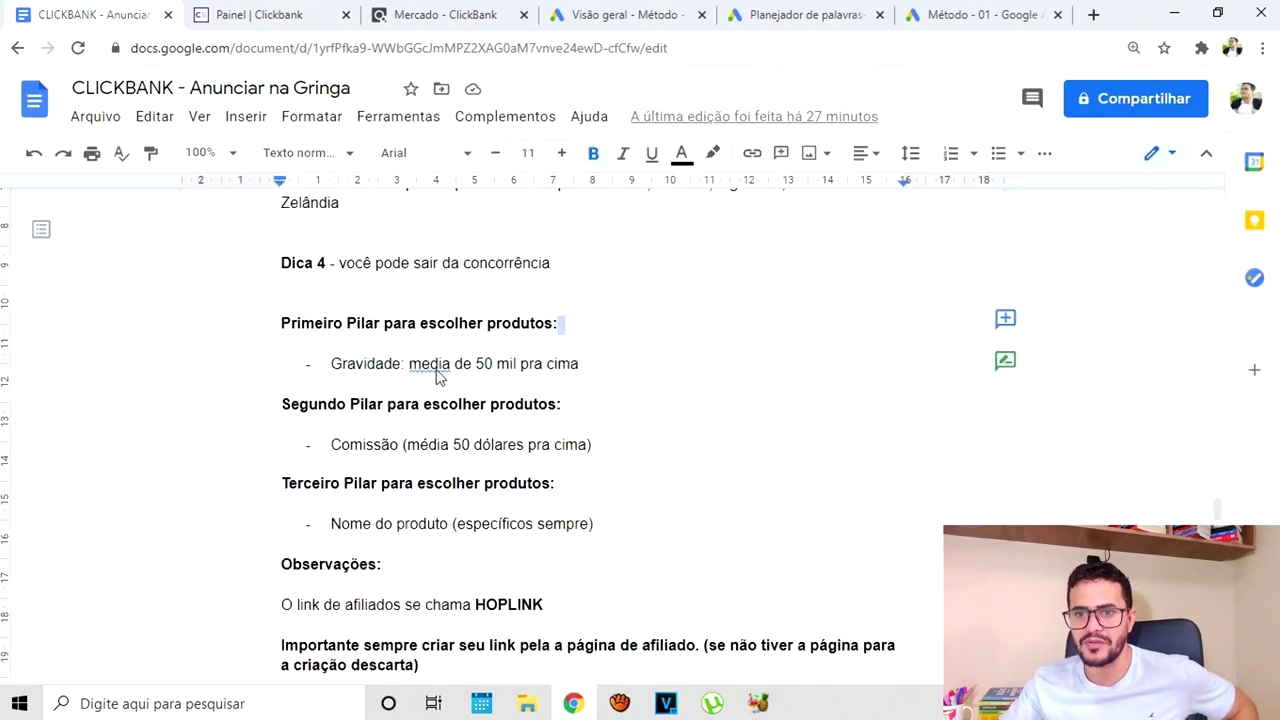
{"action": "left_click", "coordinate": [470, 14]}
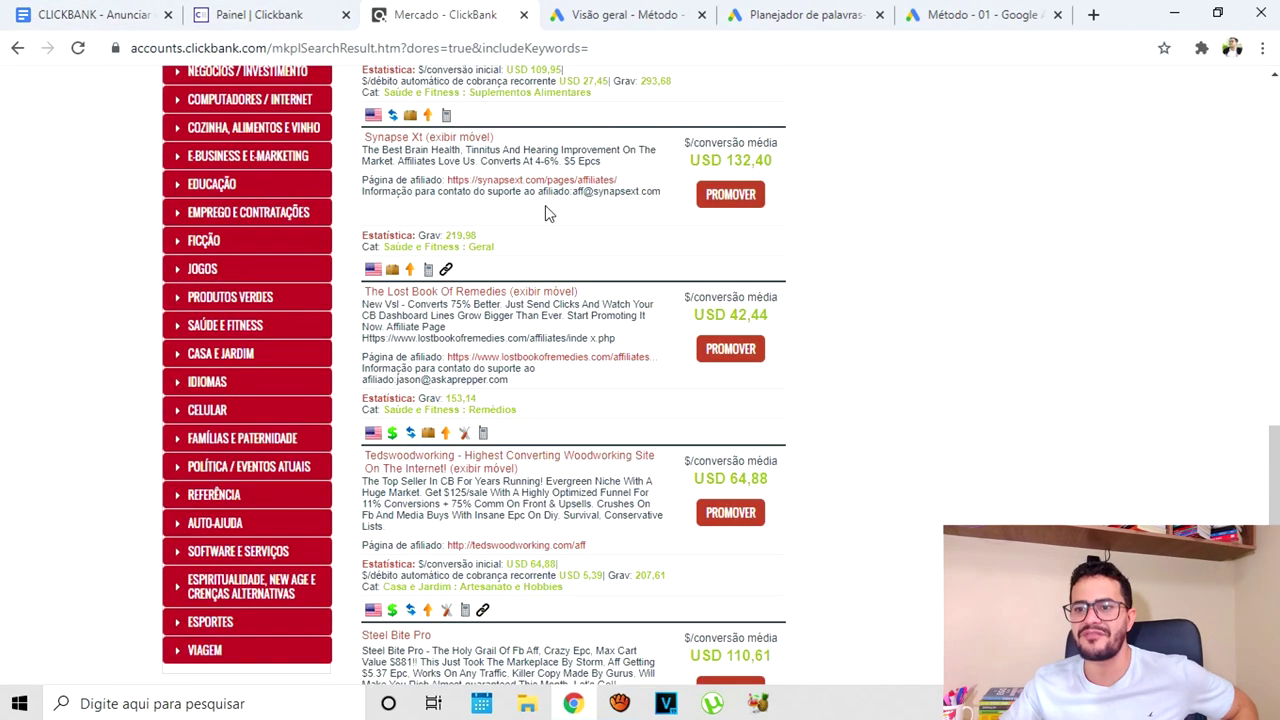
Generate a HopLink for promoting Tedswoodworking with the account nickname, leaving the tracking ID empty, and close the HopLink Generator
{"action": "left_click", "coordinate": [731, 514]}
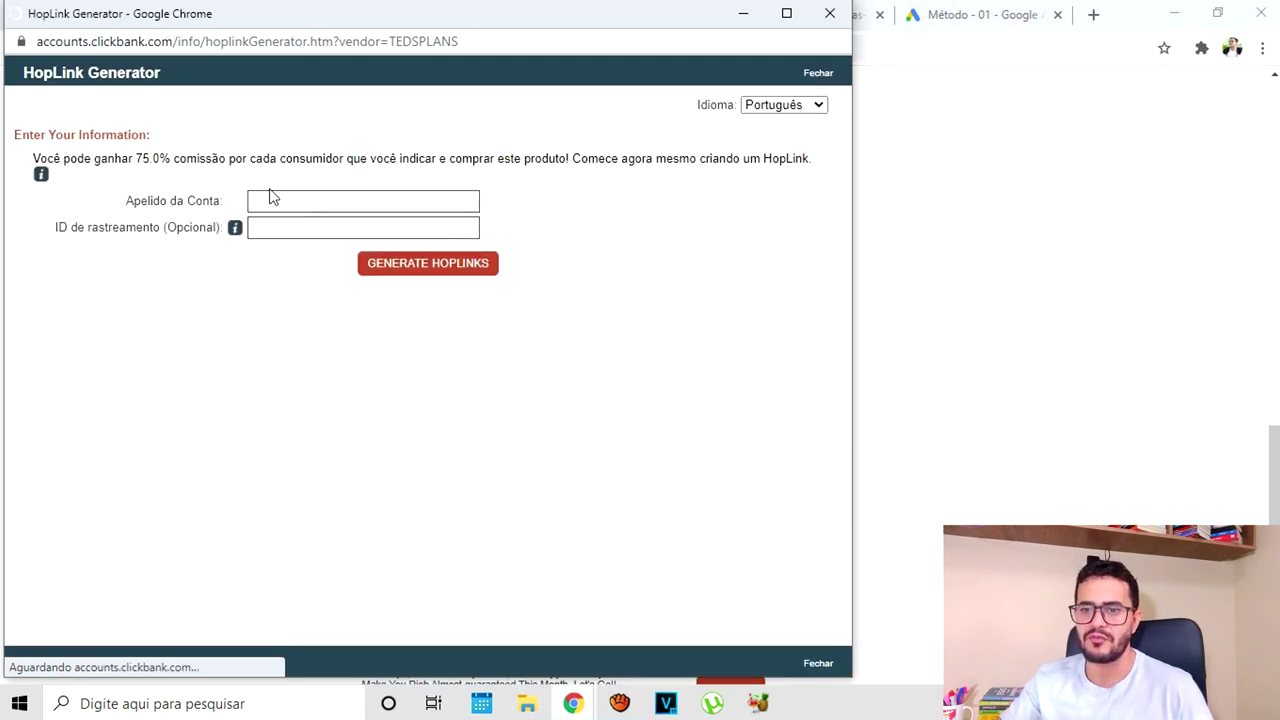
{"action": "left_click", "coordinate": [301, 201]}
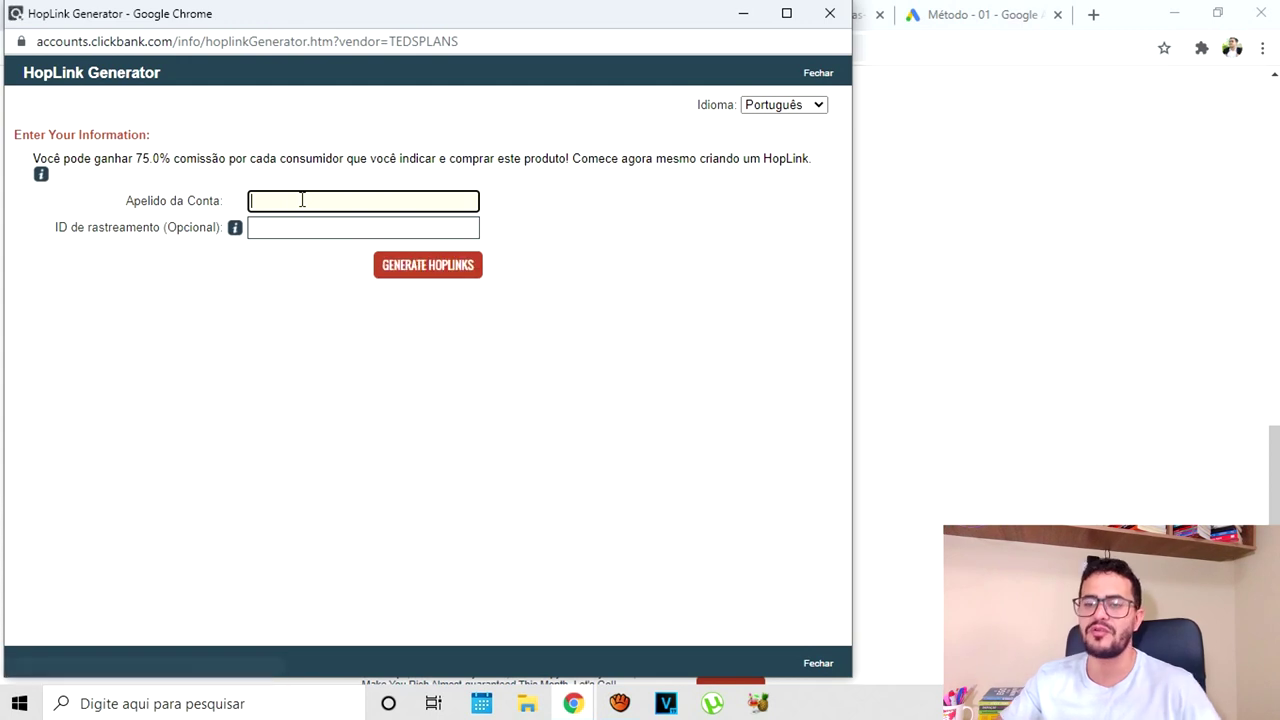
{"action": "type", "text": "nandojr"}
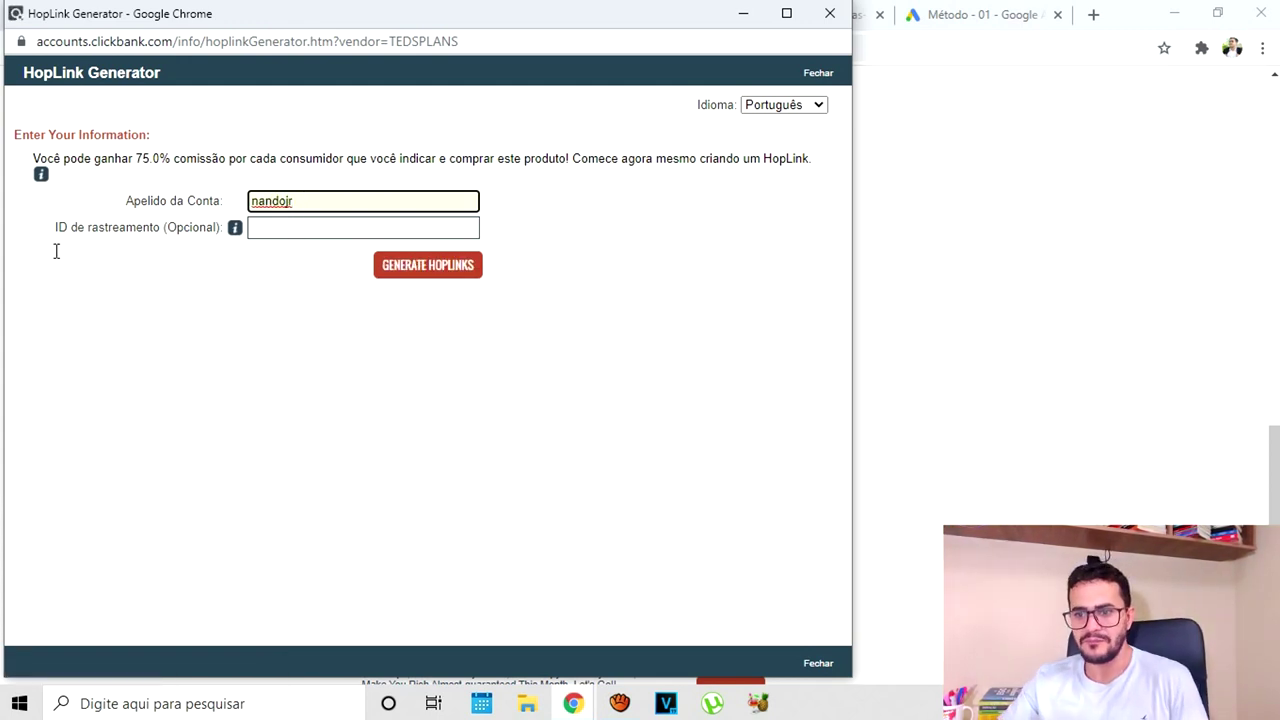
{"action": "left_click", "coordinate": [428, 268]}
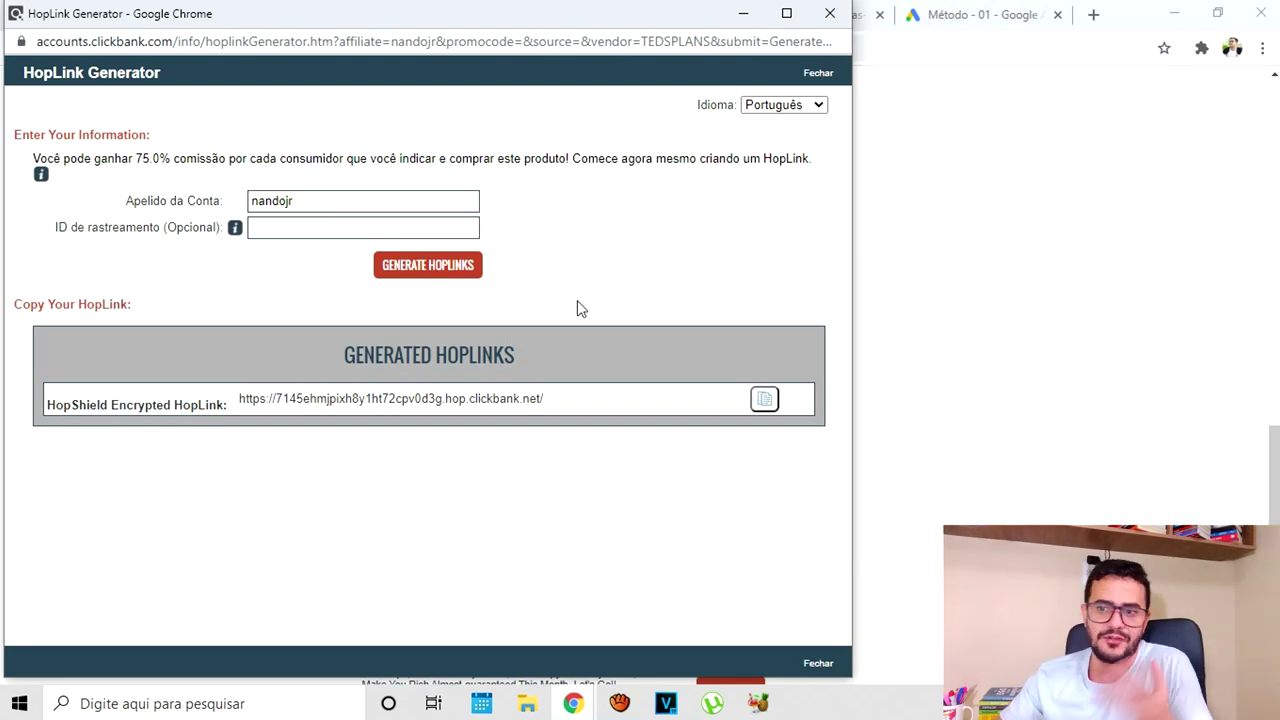
{"action": "left_click", "coordinate": [829, 13]}
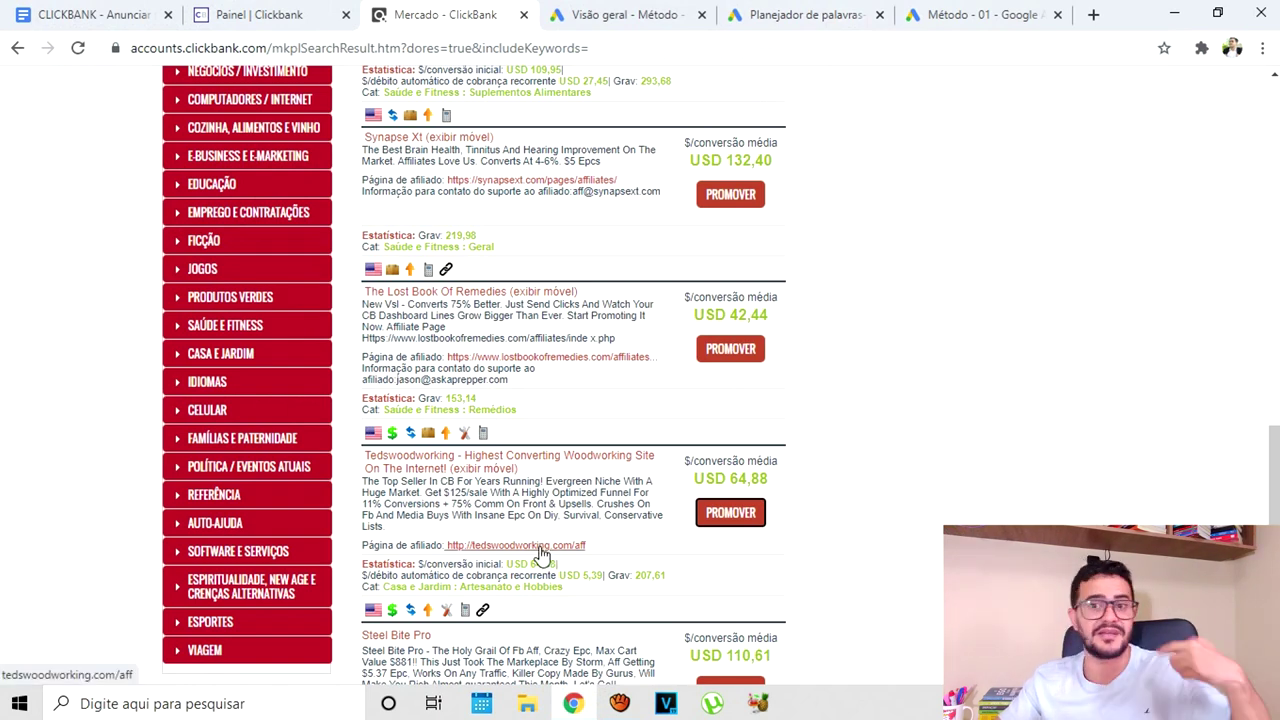
Review the commission and product-name pillars in the notes, and point out the Tedswoodworking product name in the marketplace
{"action": "left_click", "coordinate": [55, 17]}
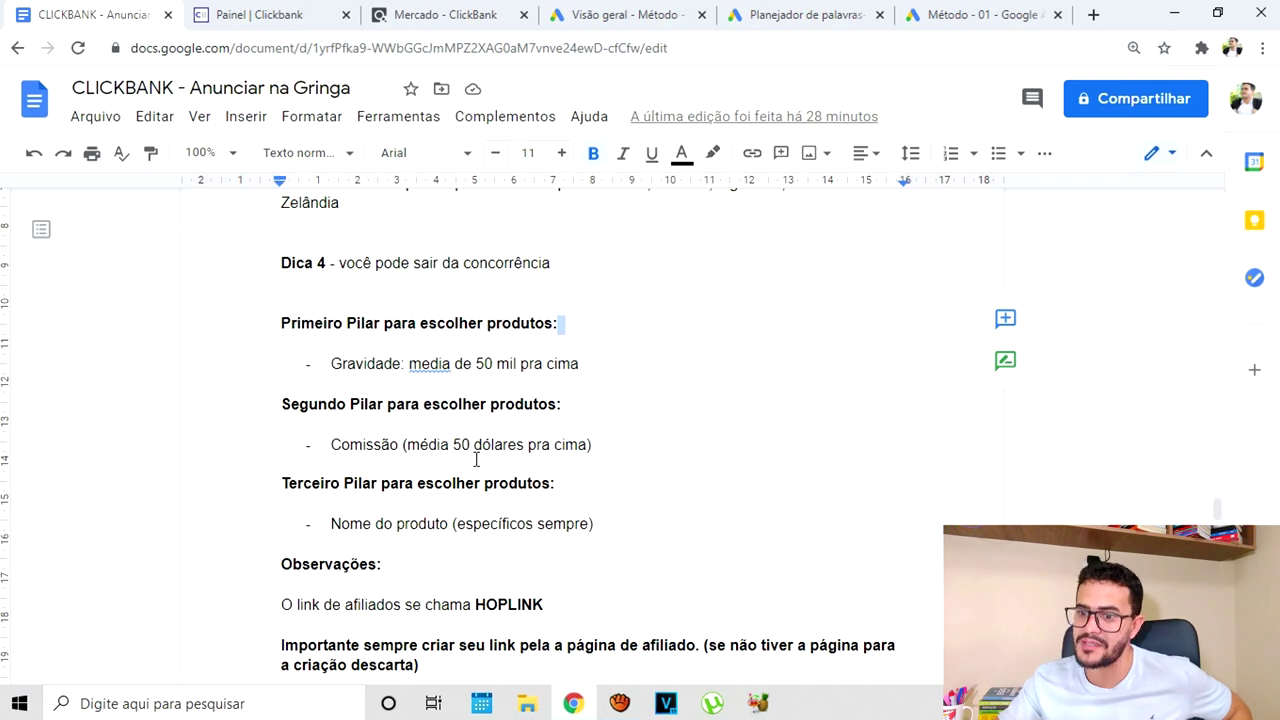
{"action": "left_click", "coordinate": [416, 12]}
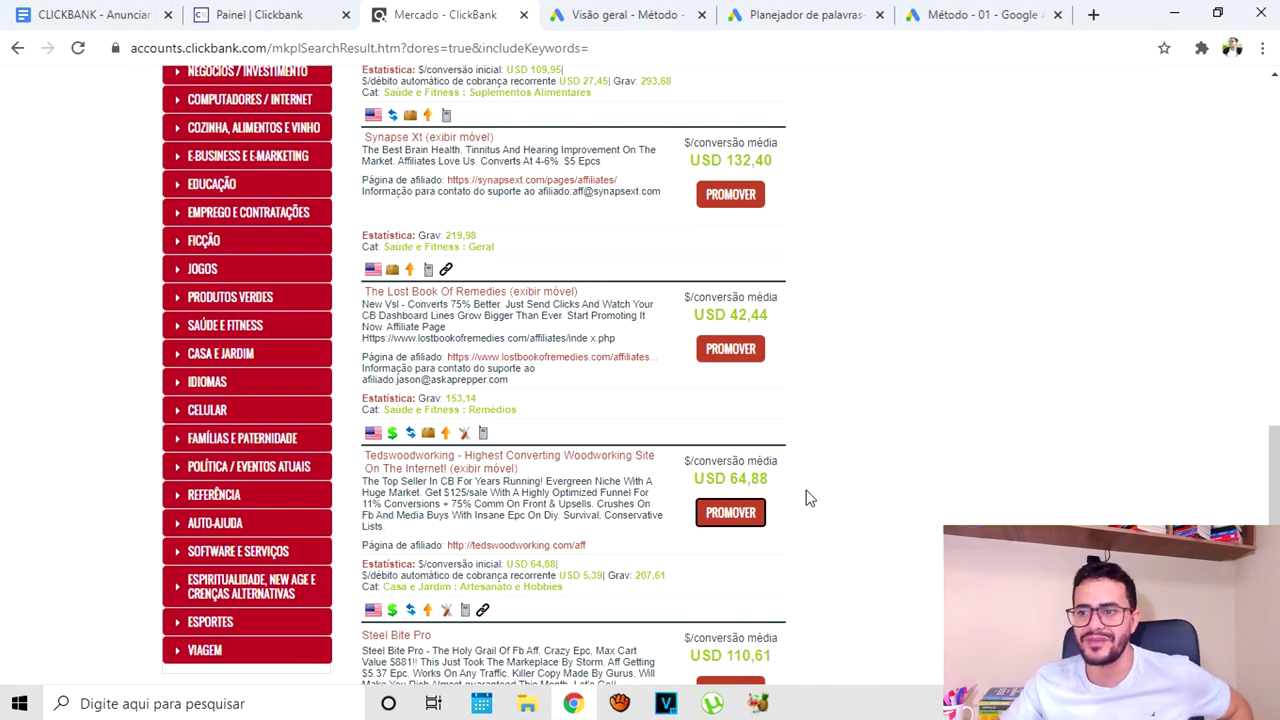
{"action": "left_click", "coordinate": [125, 12]}
{"action": "scroll", "coordinate": [612, 450], "scroll_direction": "down", "scroll_amount": 2}
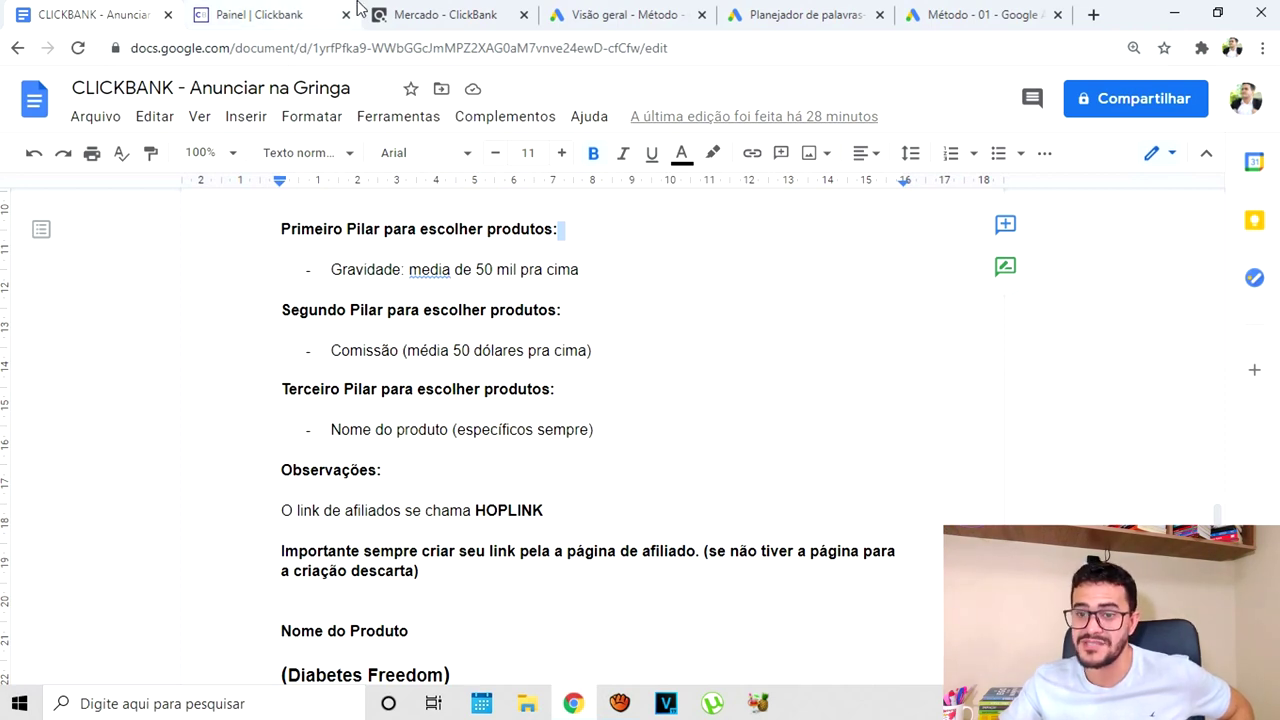
{"action": "left_click", "coordinate": [432, 14]}
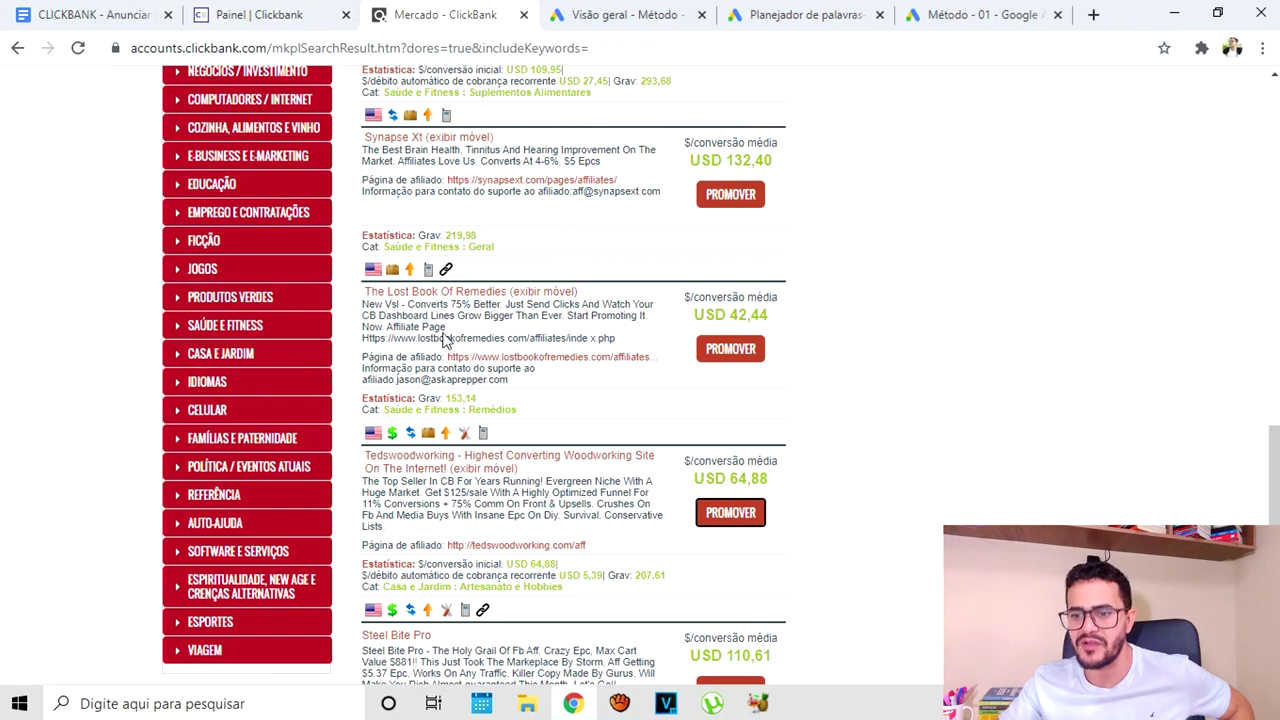
{"action": "left_click_drag", "start_coordinate": [362, 458], "coordinate": [453, 460]}
{"action": "left_click", "coordinate": [998, 371]}
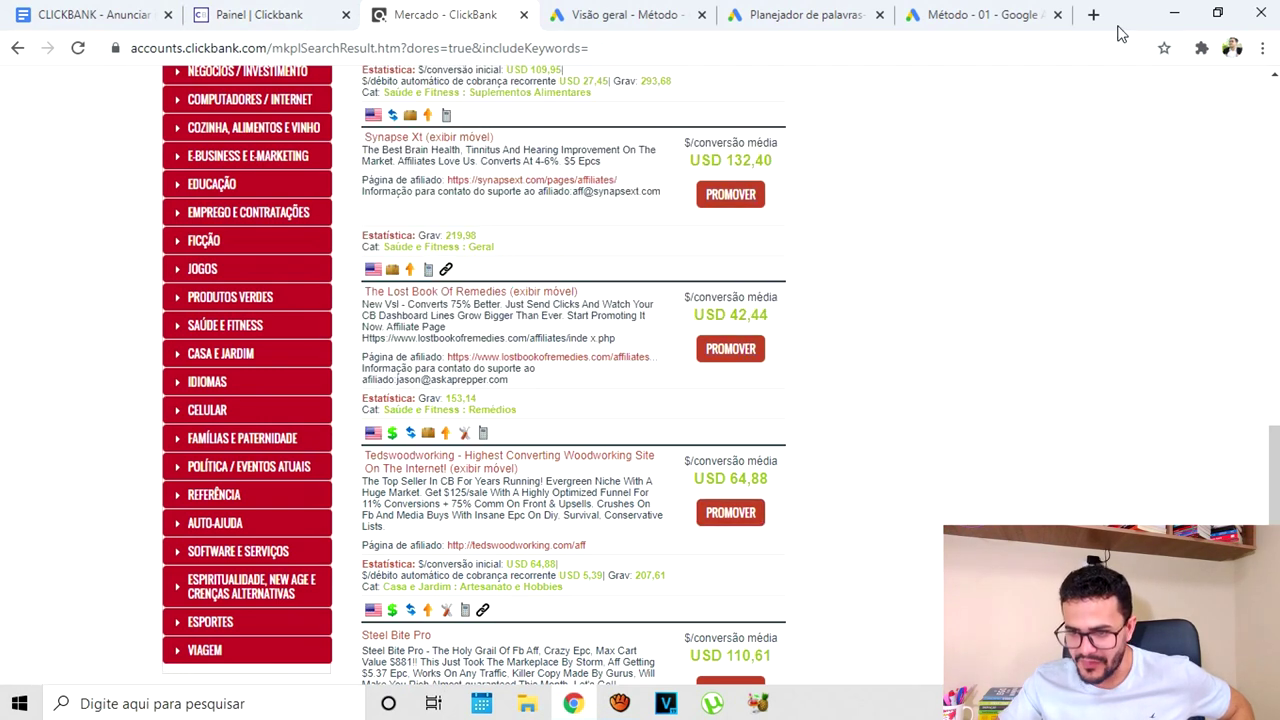
Search Google for "tradutor" in a new tab to bring up the translator
{"action": "left_click", "coordinate": [1092, 14]}
{"action": "type", "text": "traduto"}
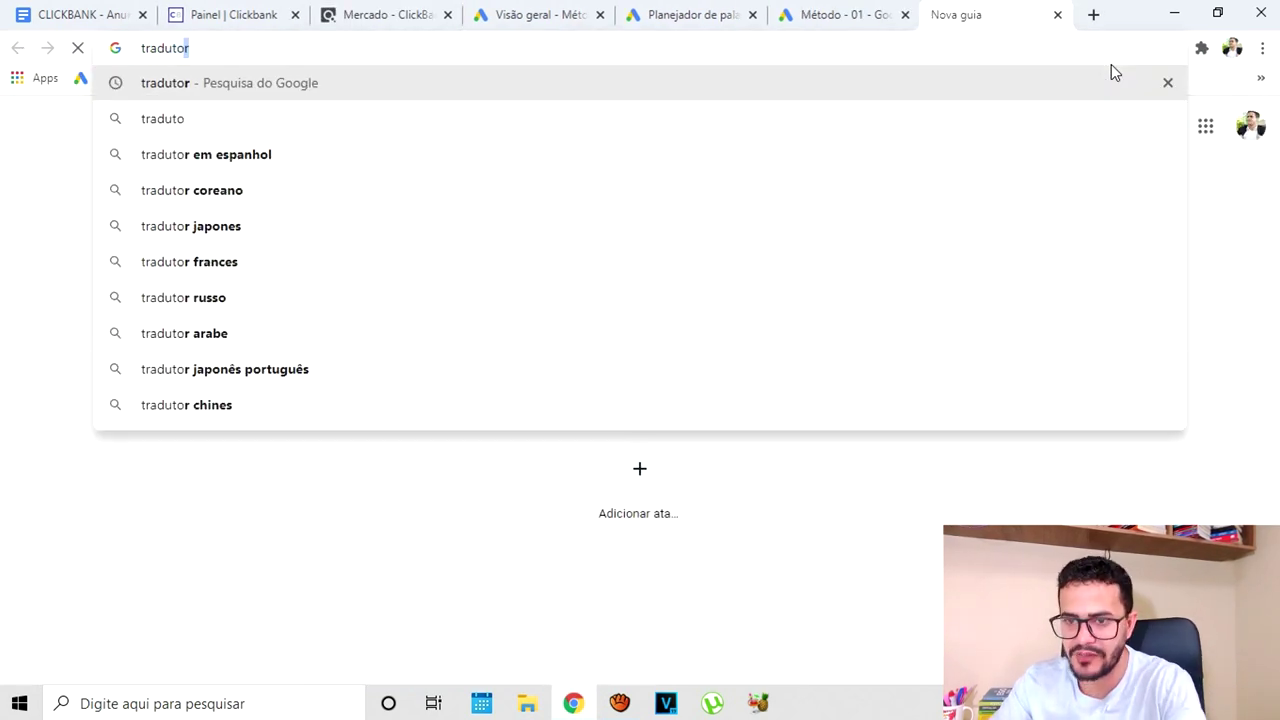
{"action": "key", "text": "Return"}
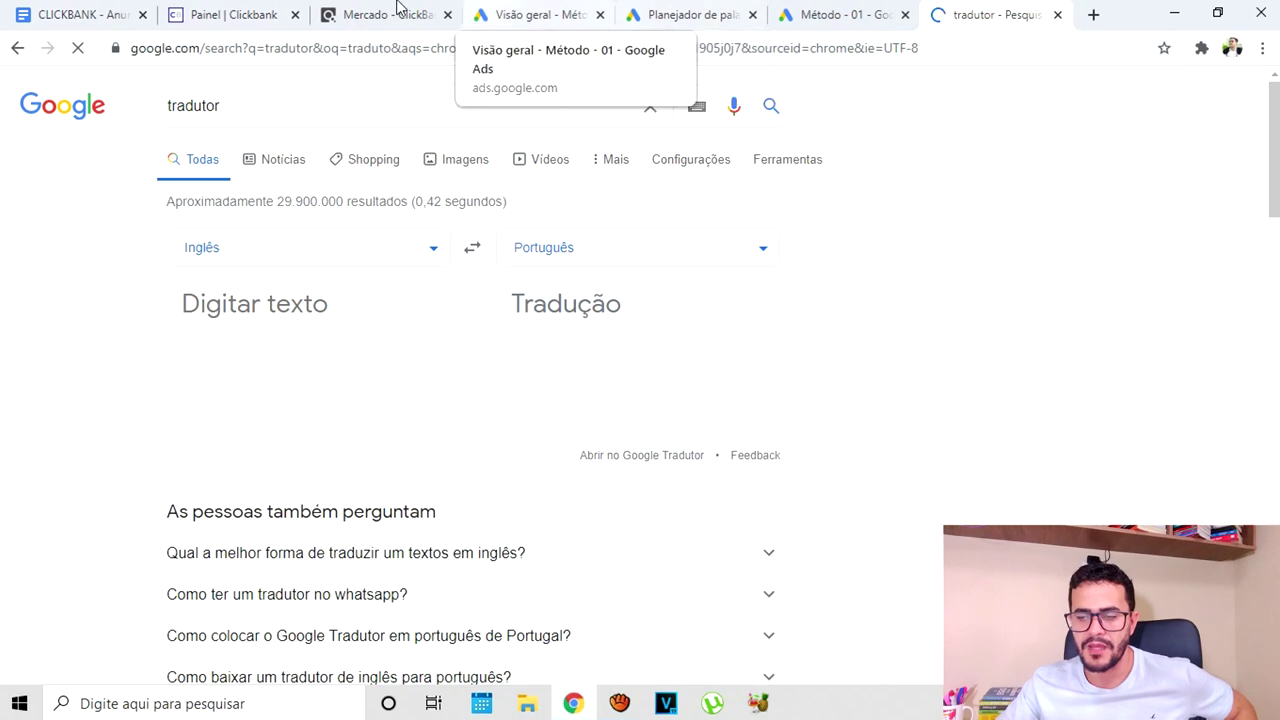
Copy the keyword "teds woodworking" from the PC list near the end of the notes document
{"action": "left_click", "coordinate": [70, 8]}
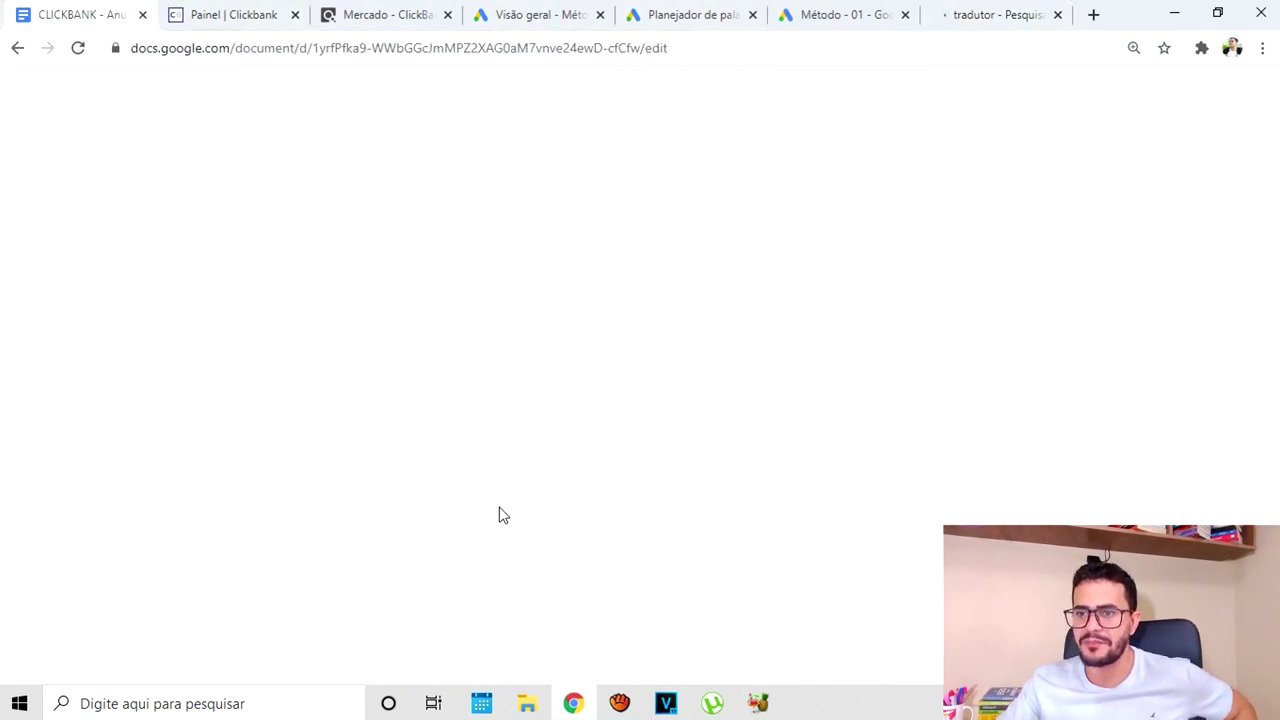
{"action": "scroll", "coordinate": [509, 467], "scroll_direction": "down", "scroll_amount": 15}
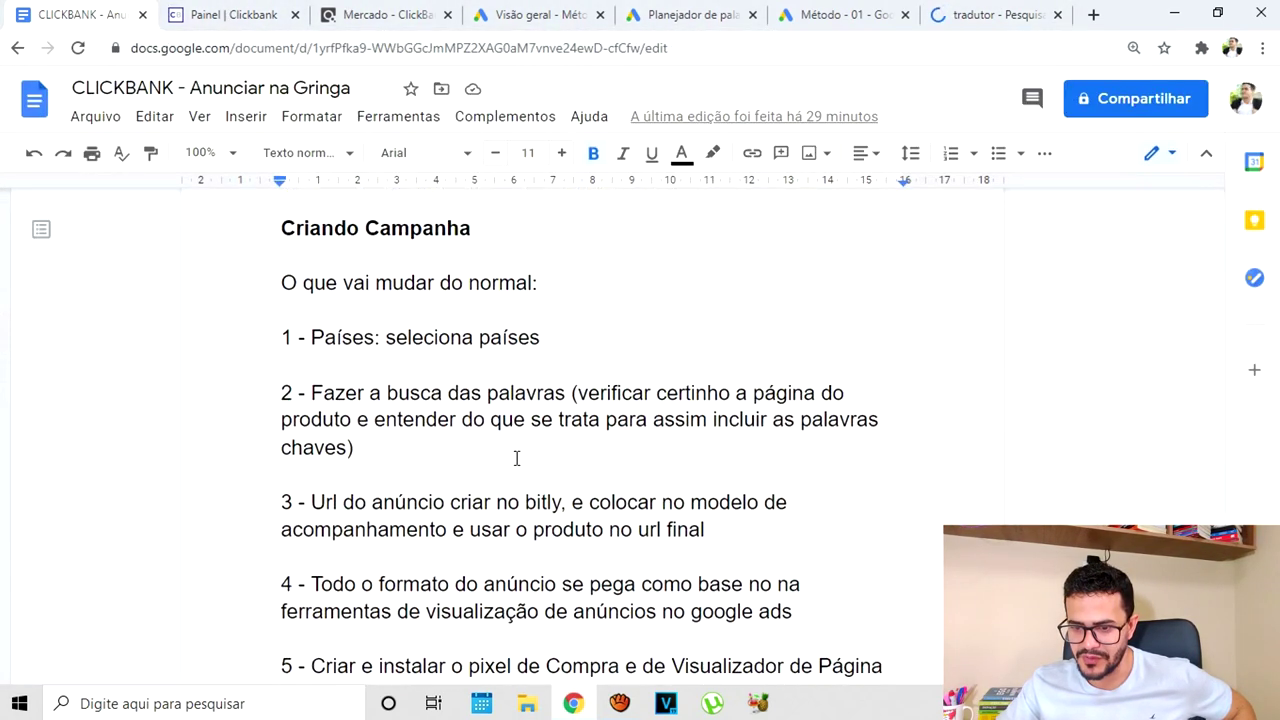
{"action": "scroll", "coordinate": [517, 453], "scroll_direction": "up", "scroll_amount": 1}
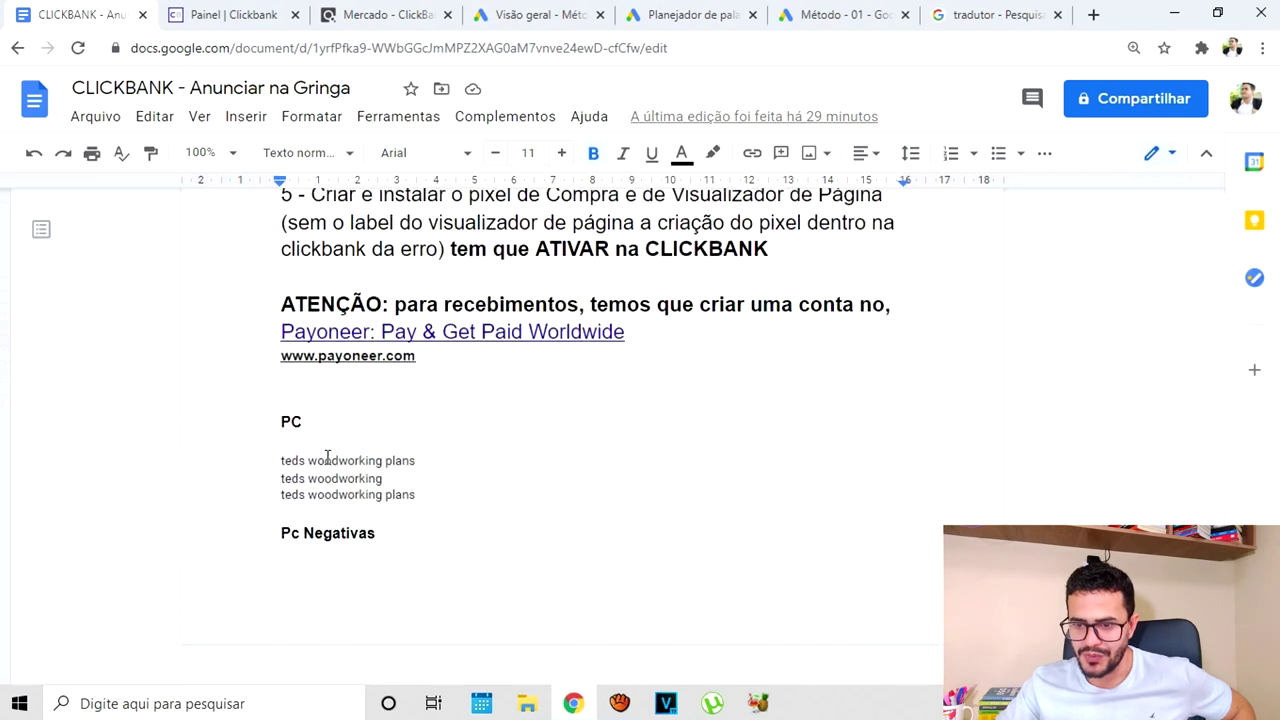
{"action": "left_click_drag", "start_coordinate": [282, 484], "coordinate": [383, 480]}
{"action": "key", "text": "ctrl+c"}
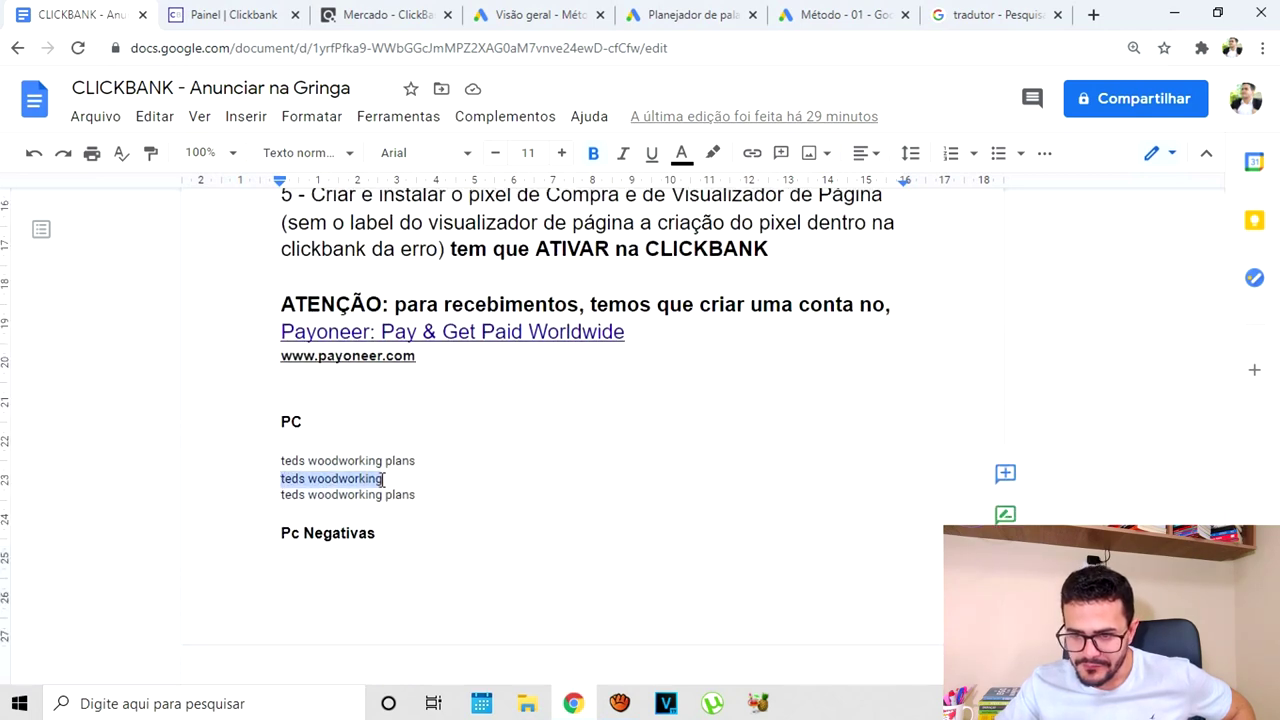
{"action": "right_click", "coordinate": [362, 480]}
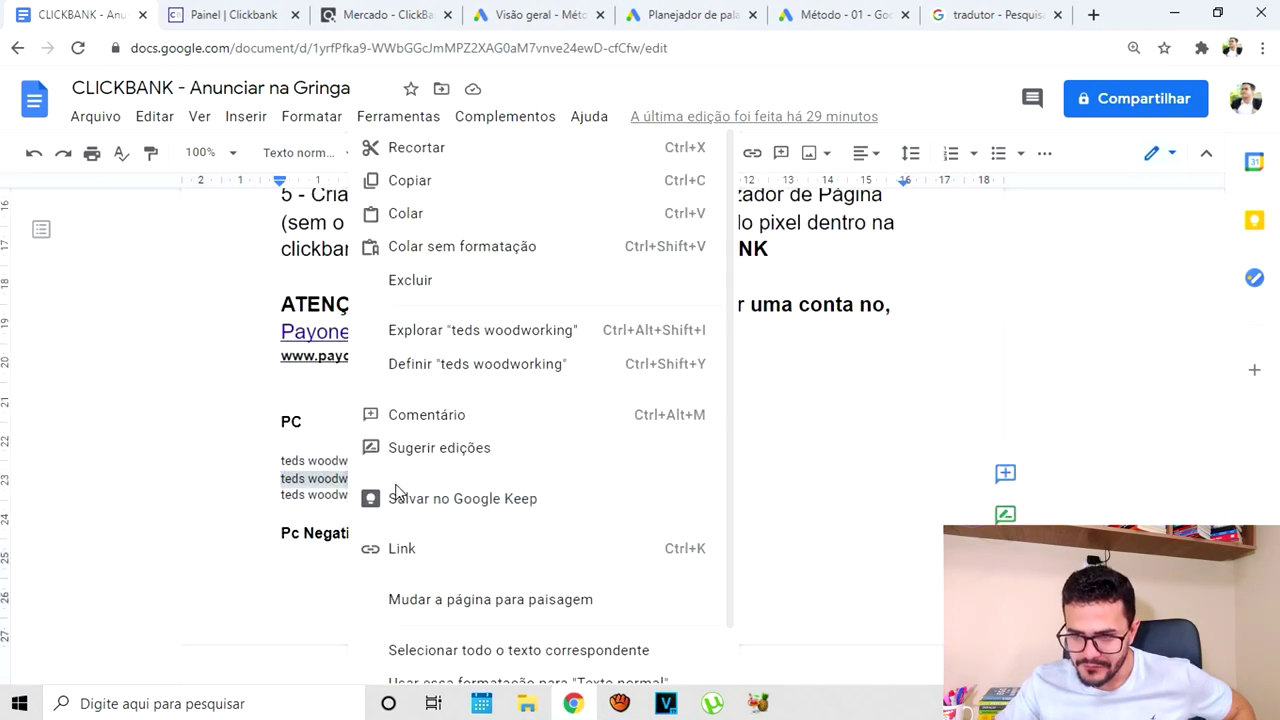
{"action": "left_click", "coordinate": [527, 190]}
Translate the copied text "teds woodworking" from English to Portuguese in the Google translator
{"action": "left_click", "coordinate": [994, 16]}
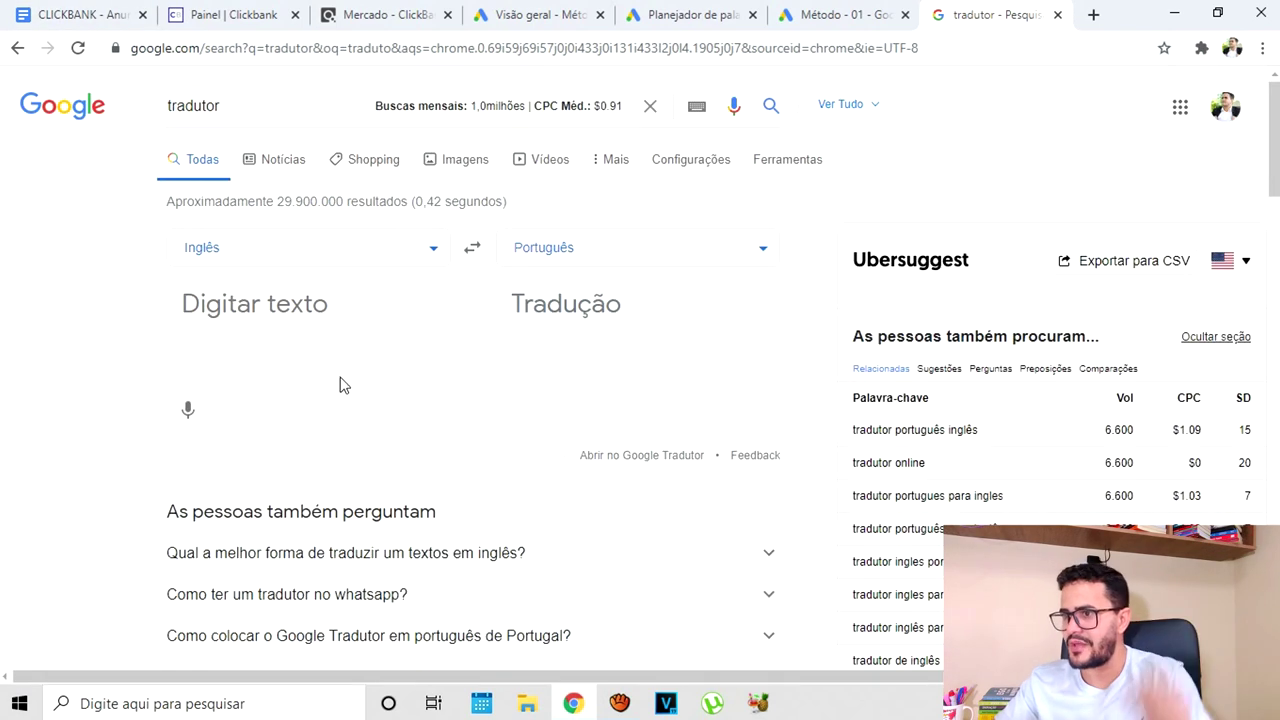
{"action": "left_click", "coordinate": [252, 316]}
{"action": "key", "text": "ctrl+v"}
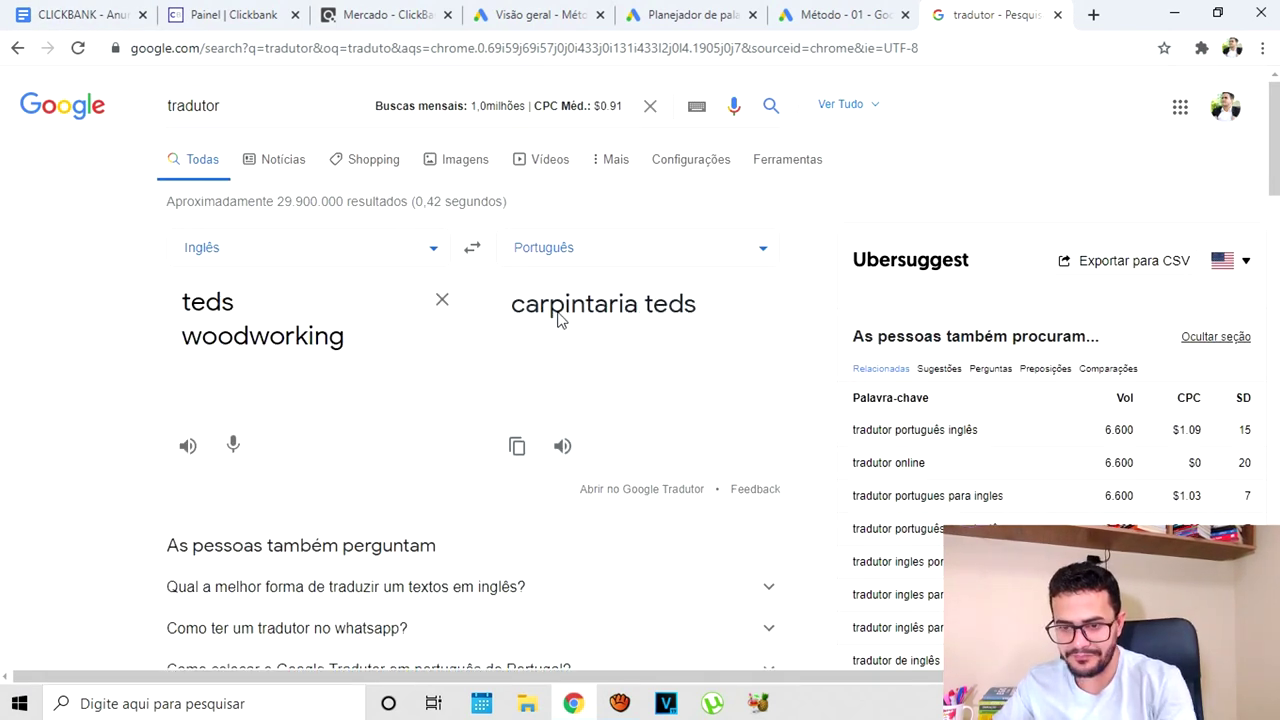
Highlight the word "carpintaria" in the Portuguese translation
{"action": "left_click_drag", "start_coordinate": [698, 304], "coordinate": [520, 314]}
{"action": "left_click", "coordinate": [517, 320]}
{"action": "left_click_drag", "start_coordinate": [645, 314], "coordinate": [509, 320]}
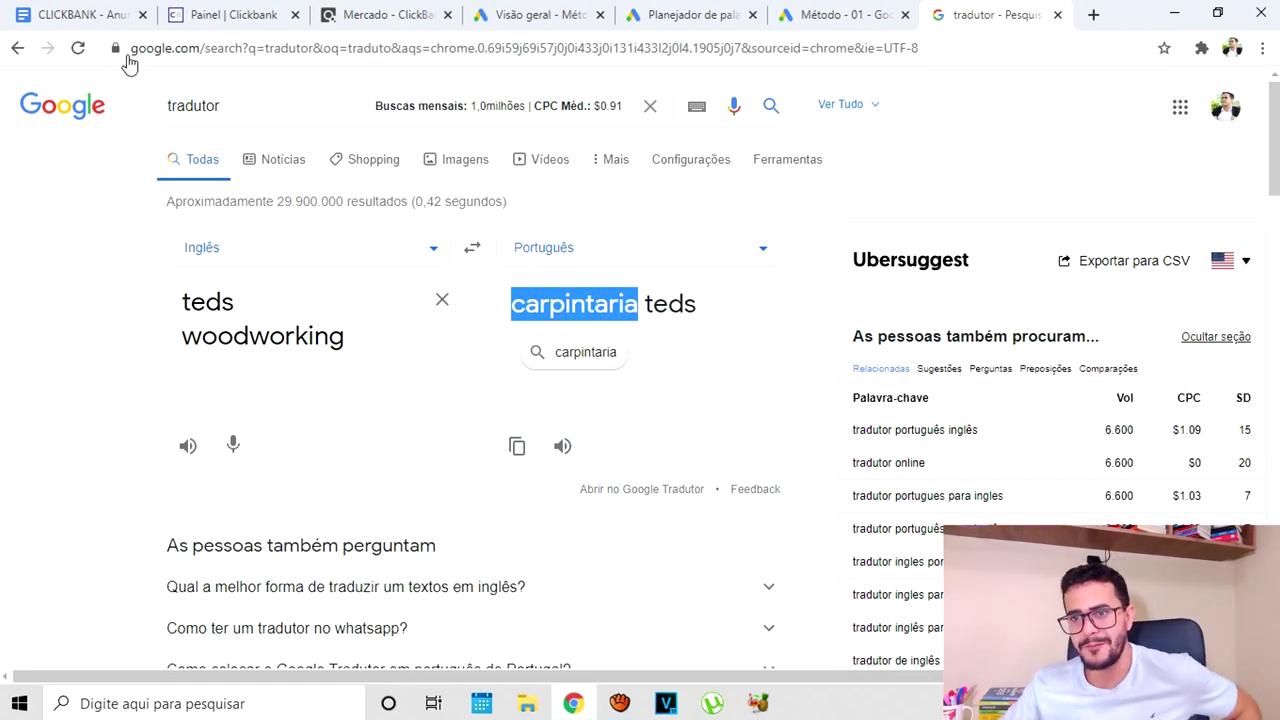
Review the "Observações" section of the notes document about the HOPLINK and creating the link from the affiliate page
{"action": "left_click", "coordinate": [90, 14]}
{"action": "scroll", "coordinate": [680, 431], "scroll_direction": "up", "scroll_amount": 15}
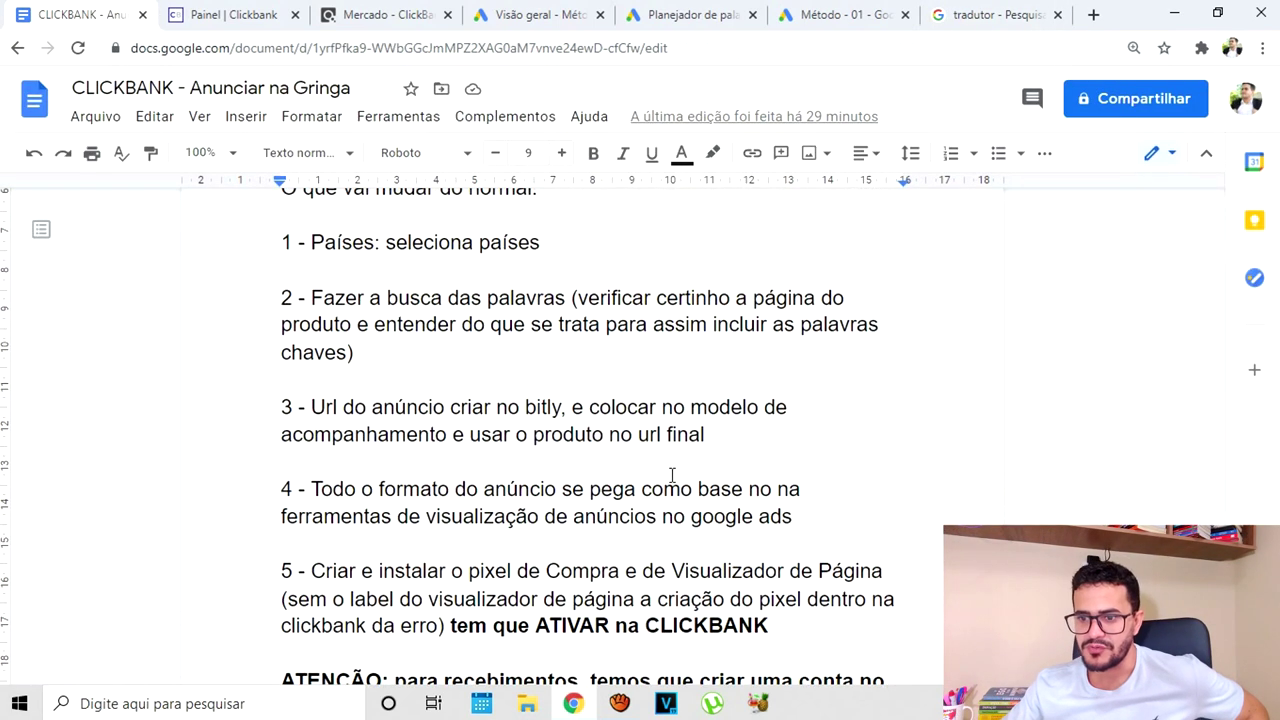
{"action": "scroll", "coordinate": [668, 482], "scroll_direction": "down", "scroll_amount": 2}
{"action": "left_click", "coordinate": [742, 350]}
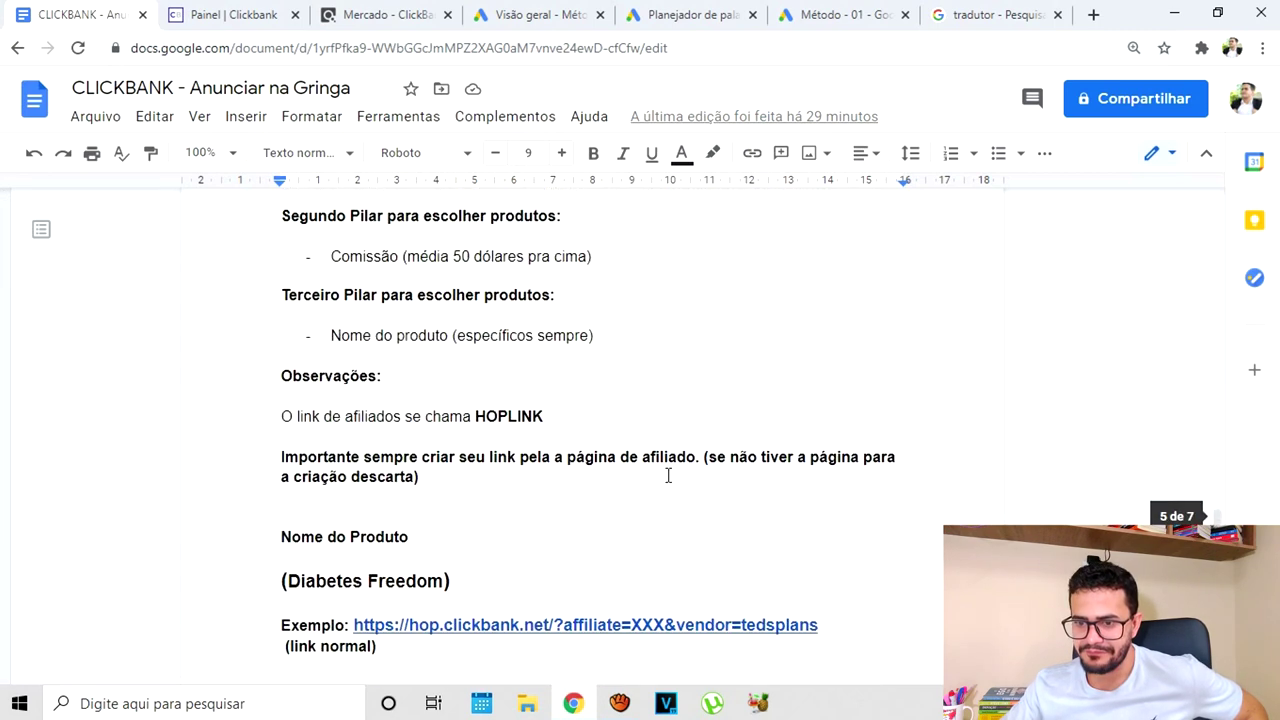
{"action": "left_click_drag", "start_coordinate": [277, 418], "coordinate": [703, 401]}
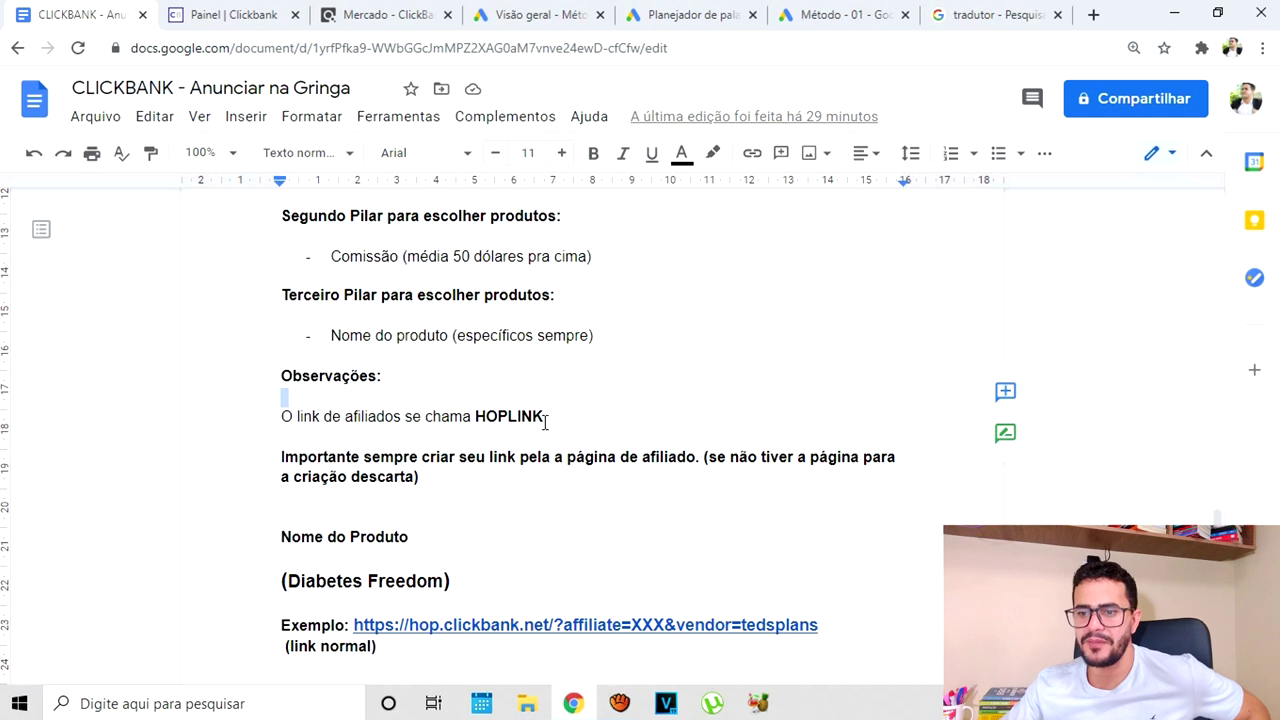
{"action": "scroll", "coordinate": [545, 420], "scroll_direction": "down", "scroll_amount": 1}
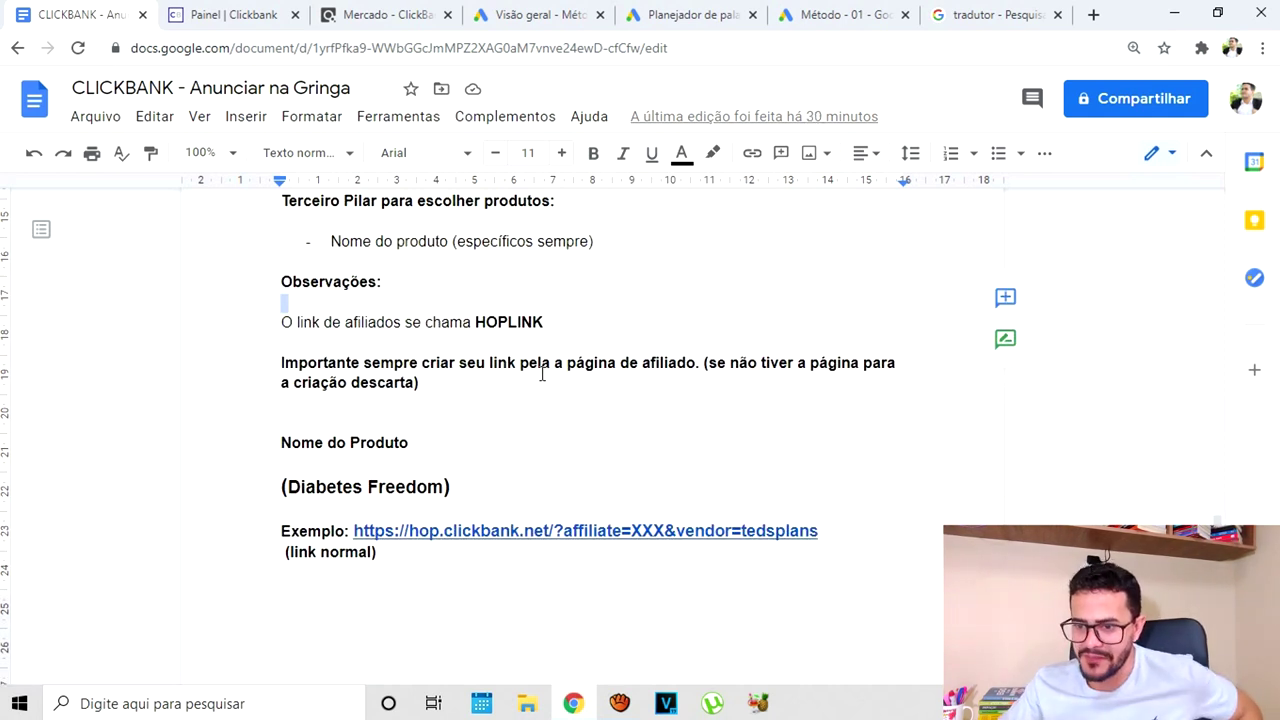
Open the affiliate page of the Tedswoodworking product from its ClickBank marketplace listing
{"action": "left_click", "coordinate": [400, 15]}
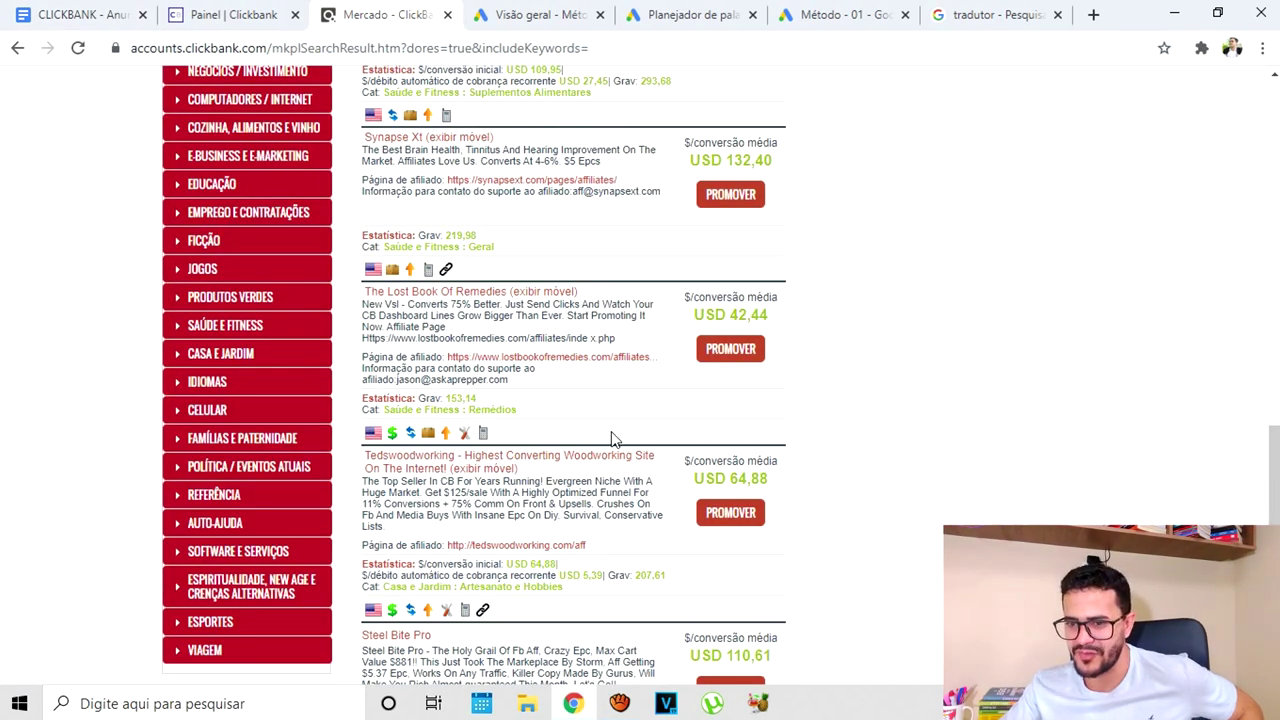
{"action": "scroll", "coordinate": [600, 440], "scroll_direction": "down", "scroll_amount": 1}
{"action": "mouse_move", "coordinate": [362, 451]}
{"action": "left_mouse_down"}
{"action": "mouse_move", "coordinate": [600, 460]}
{"action": "mouse_move", "coordinate": [640, 200]}
{"action": "mouse_move", "coordinate": [383, 452]}
{"action": "left_mouse_up"}
{"action": "left_click", "coordinate": [1025, 420]}
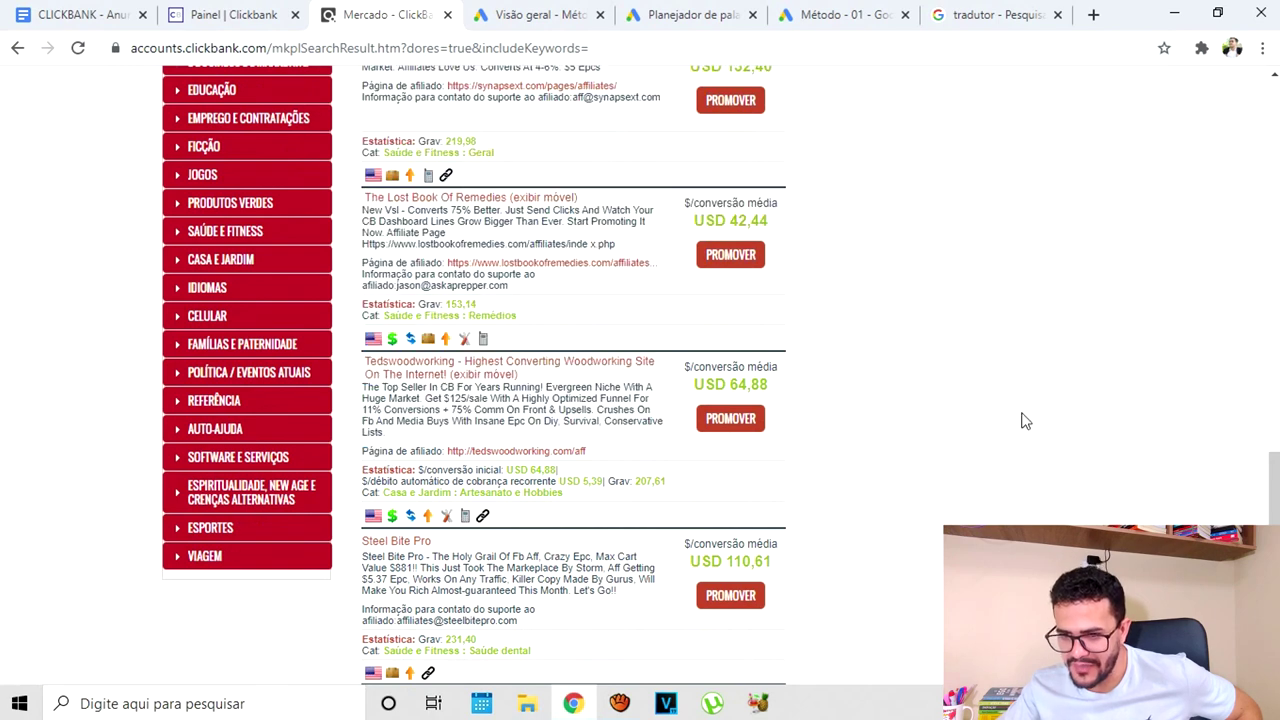
{"action": "left_click", "coordinate": [545, 454]}
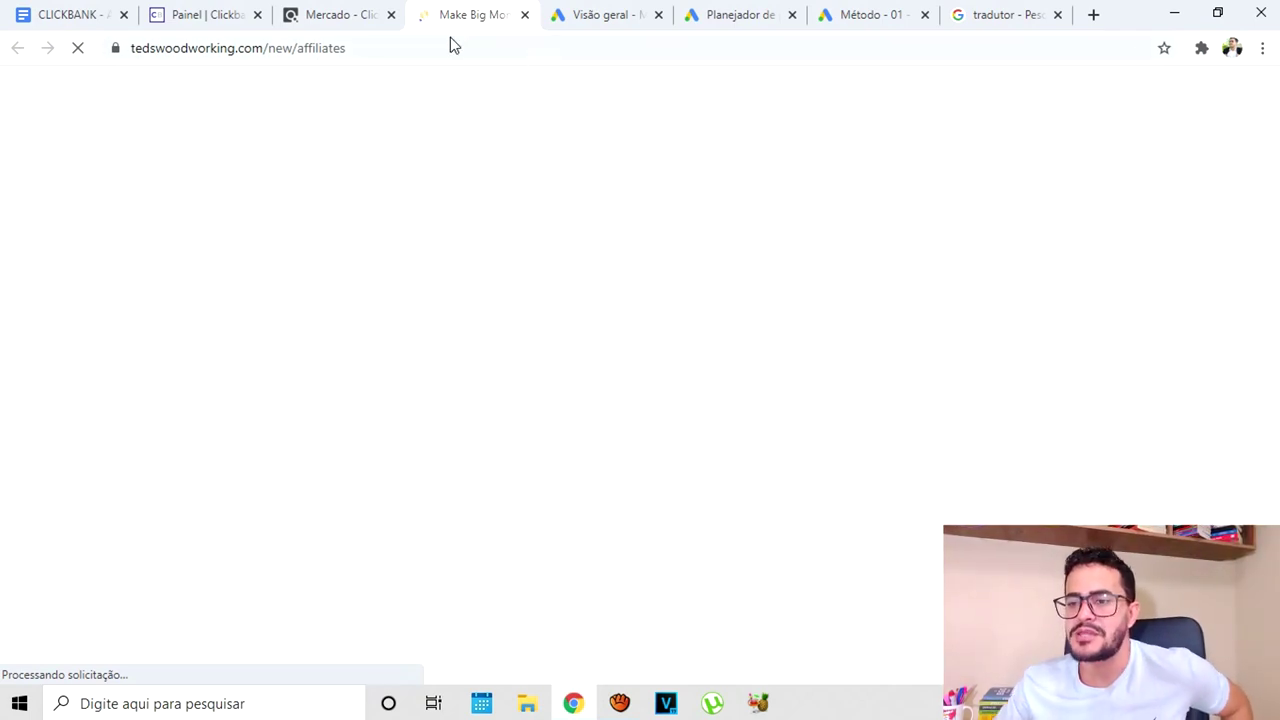
Examine the Tedswoodworking affiliate page's earnings per sale, commission, market and conversion-proof sections
{"action": "scroll", "coordinate": [749, 349], "scroll_direction": "down", "scroll_amount": 8}
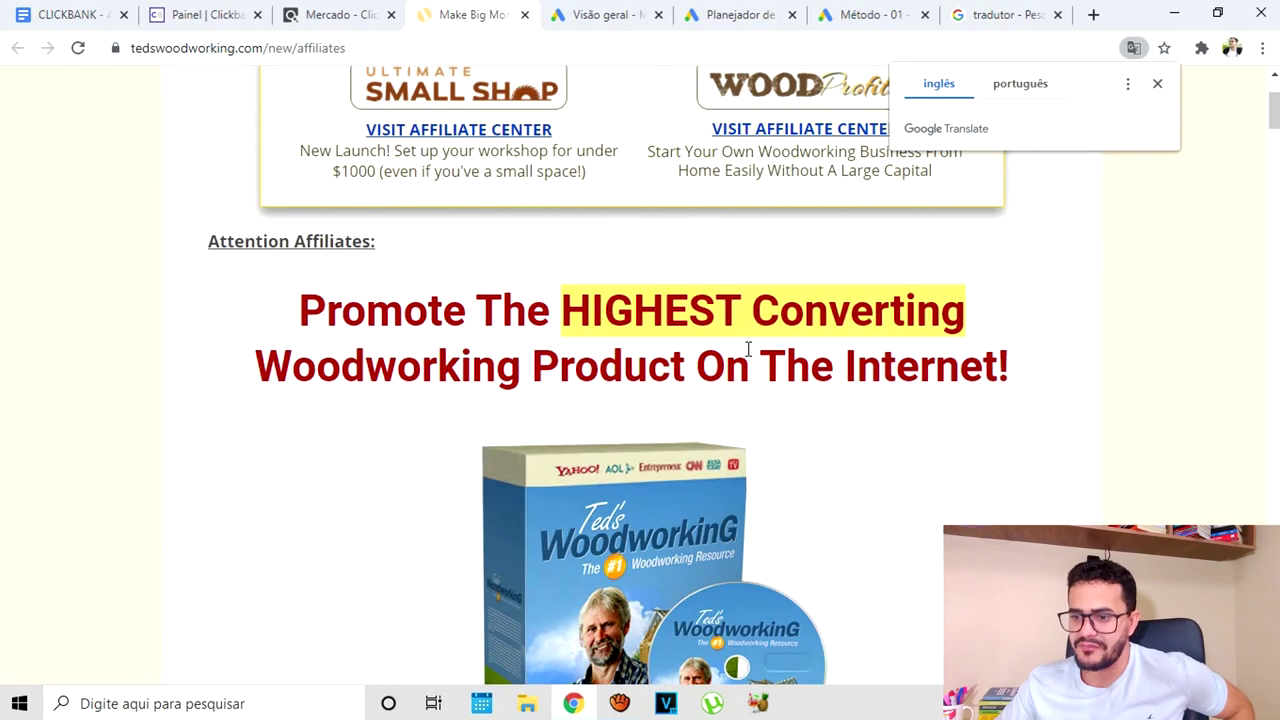
{"action": "scroll", "coordinate": [1140, 370], "scroll_direction": "down", "scroll_amount": 4}
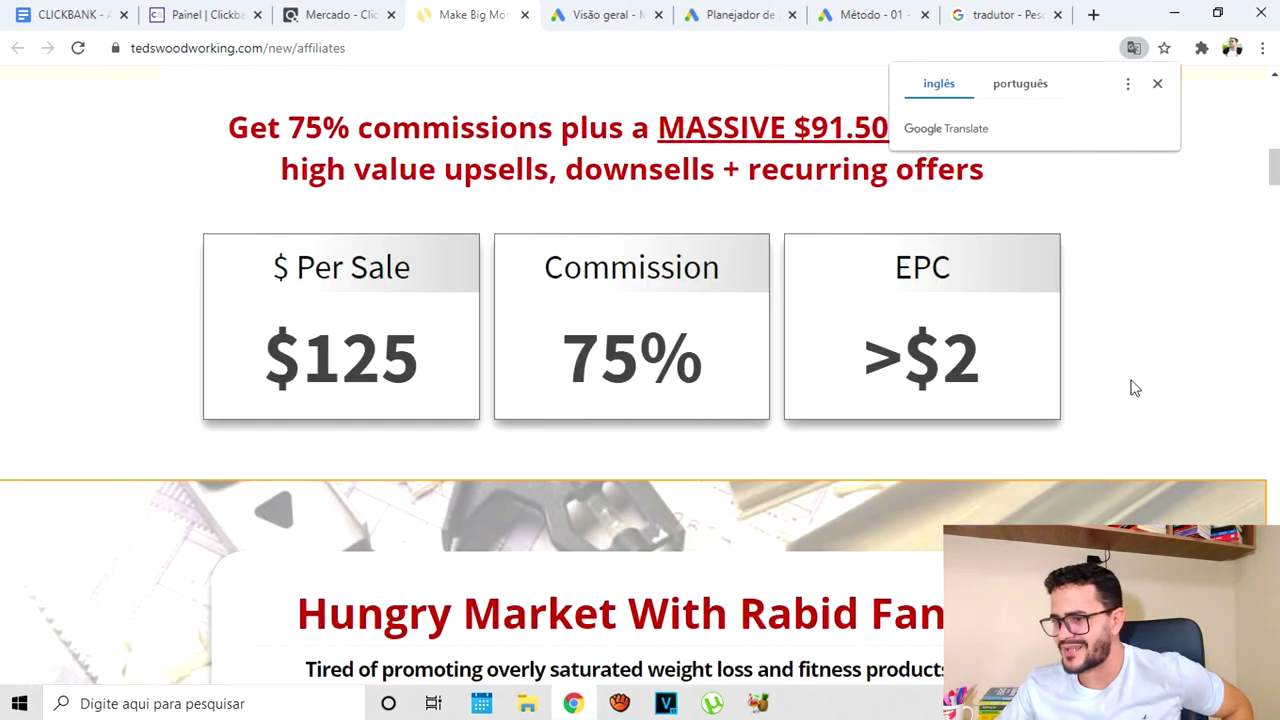
{"action": "scroll", "coordinate": [799, 337], "scroll_direction": "down", "scroll_amount": 2}
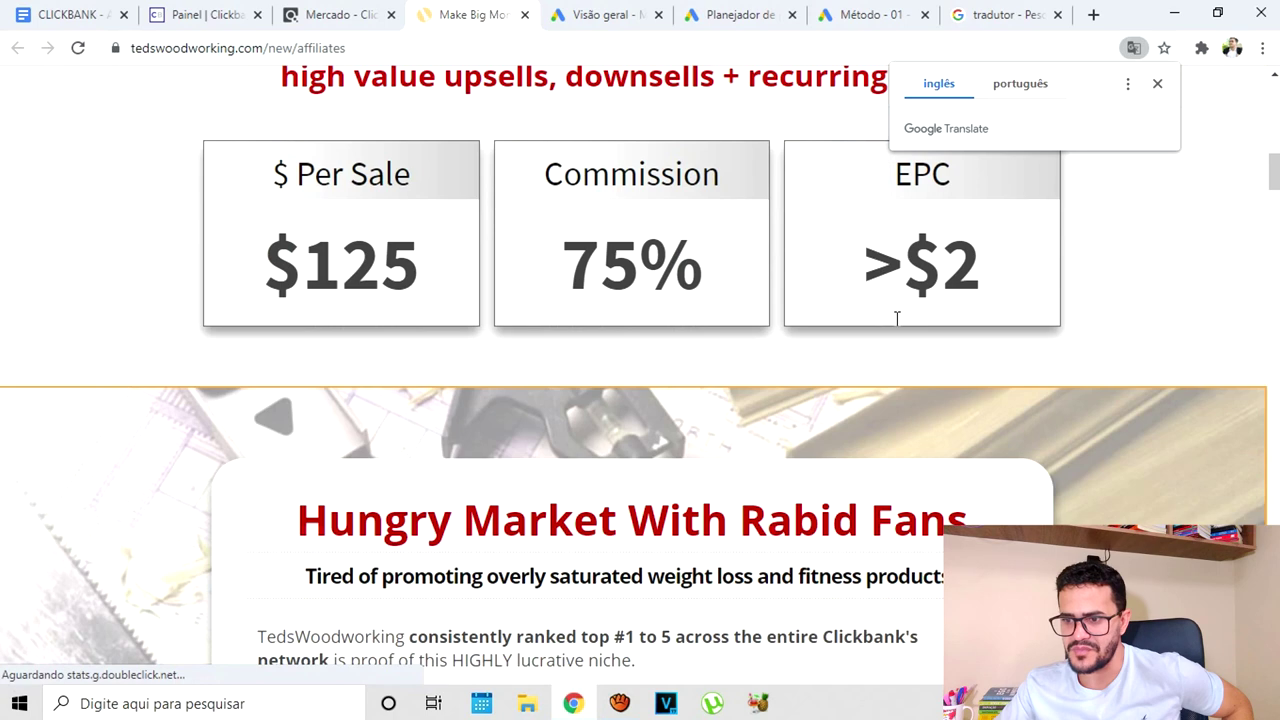
{"action": "scroll", "coordinate": [886, 349], "scroll_direction": "up", "scroll_amount": 5}
{"action": "scroll", "coordinate": [1040, 421], "scroll_direction": "up", "scroll_amount": 1}
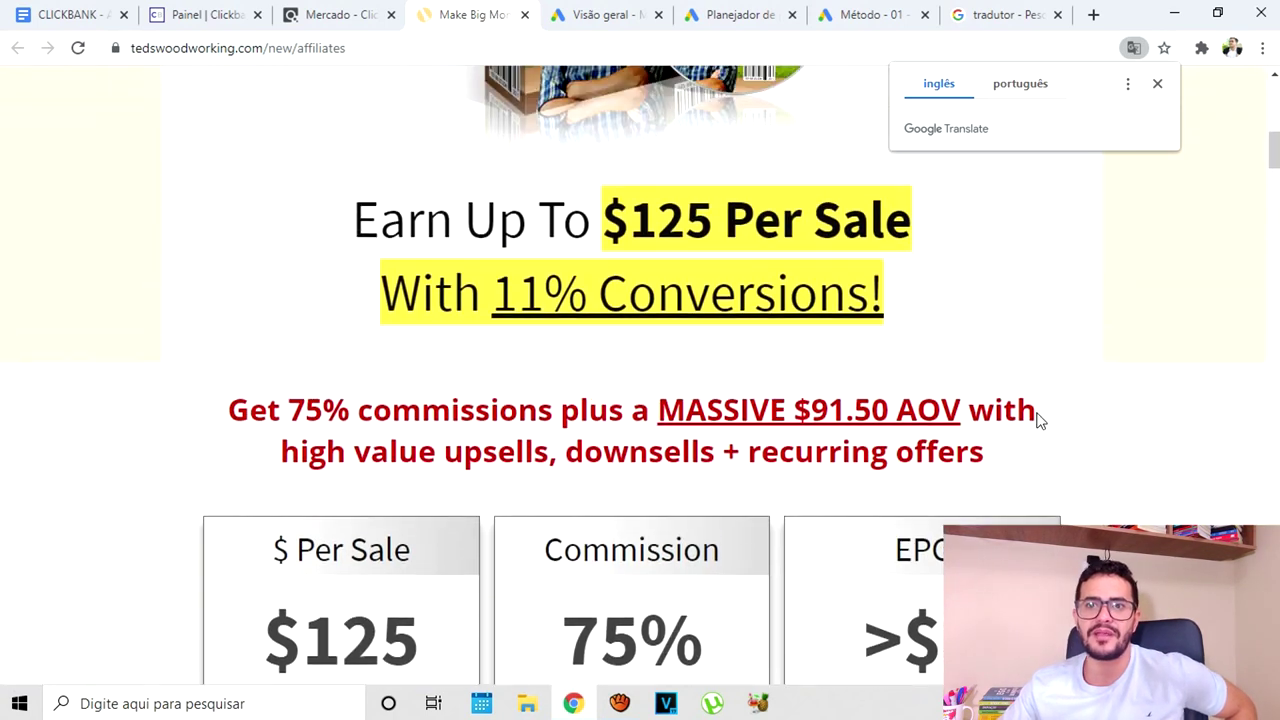
{"action": "scroll", "coordinate": [1040, 421], "scroll_direction": "up", "scroll_amount": 1}
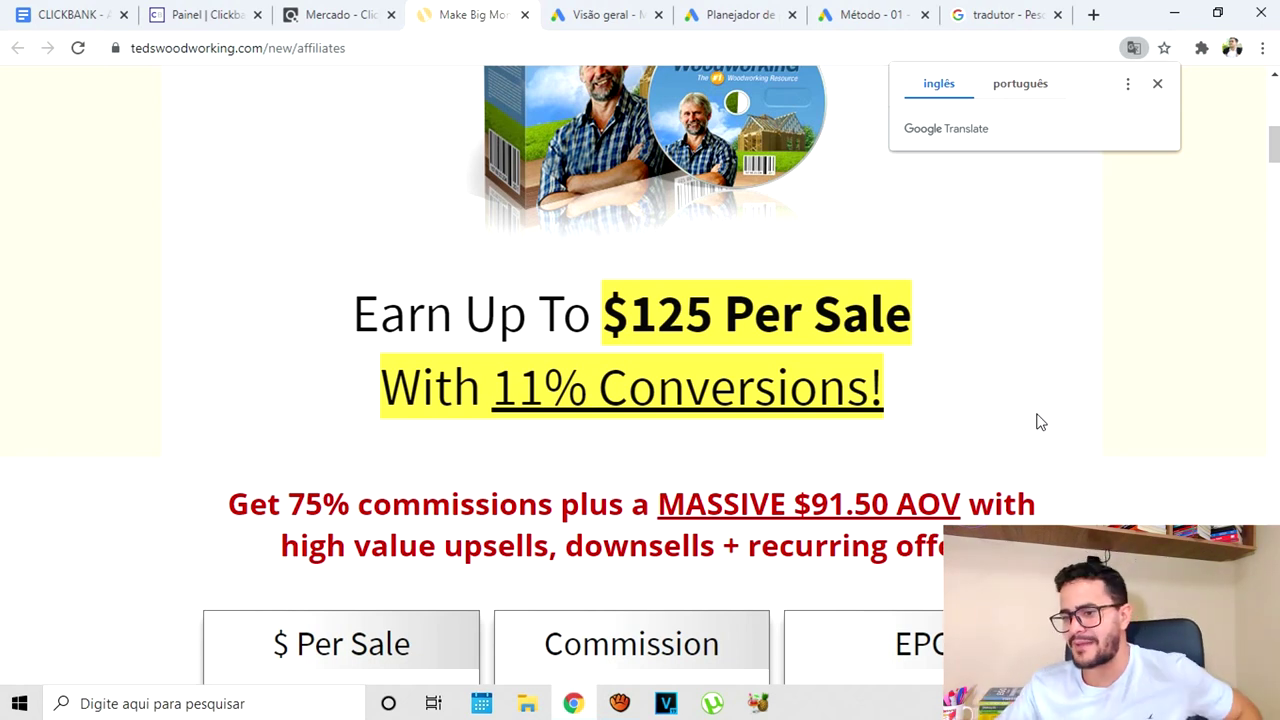
{"action": "scroll", "coordinate": [1091, 331], "scroll_direction": "down", "scroll_amount": 6}
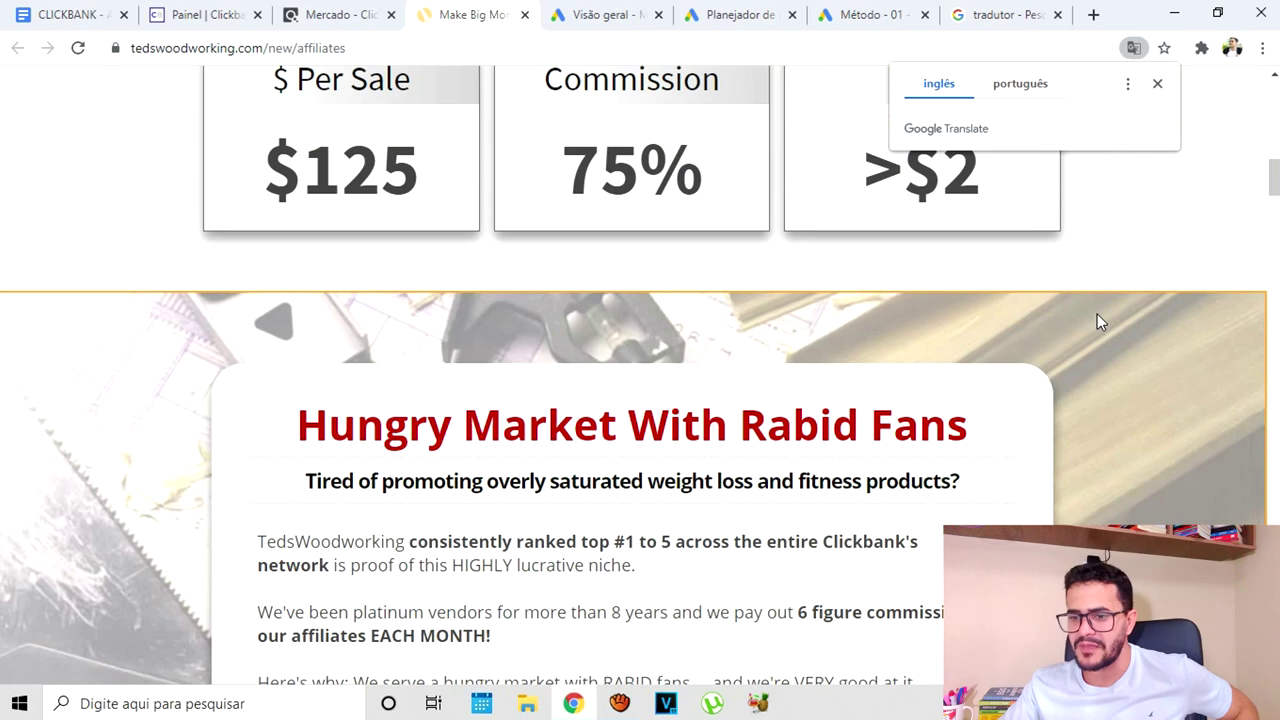
{"action": "scroll", "coordinate": [1160, 366], "scroll_direction": "down", "scroll_amount": 8}
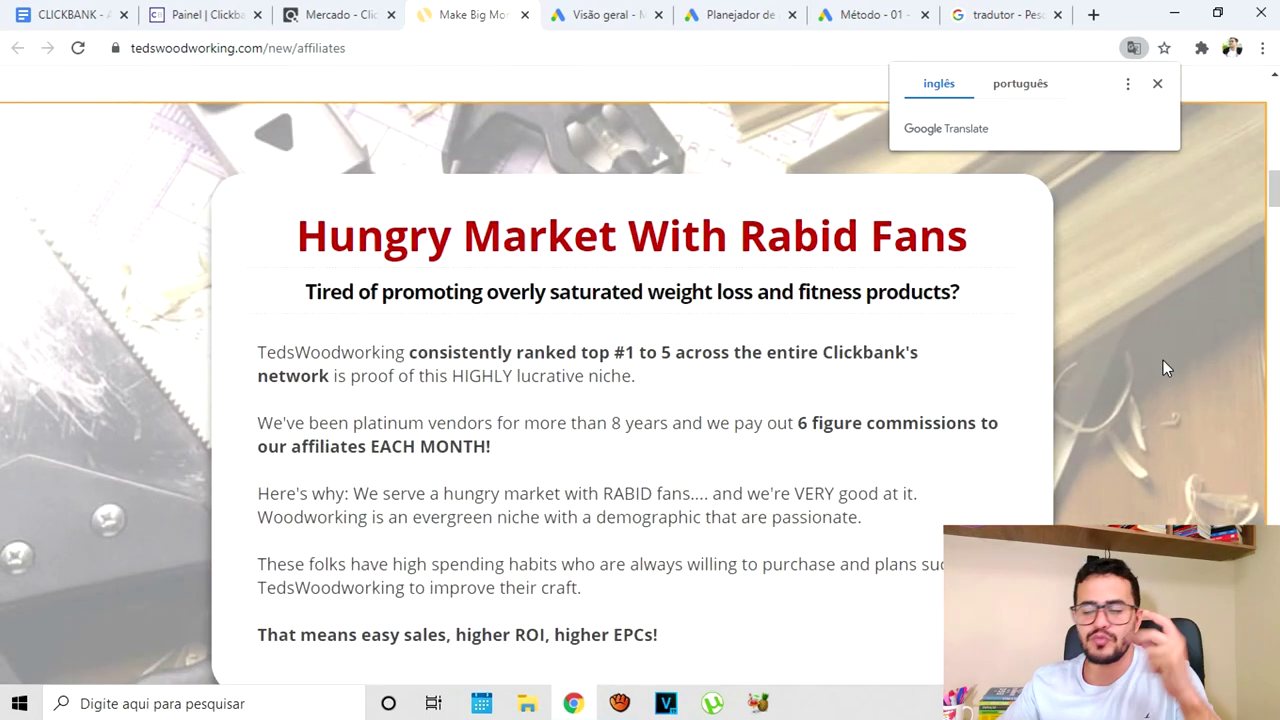
{"action": "scroll", "coordinate": [1187, 438], "scroll_direction": "down", "scroll_amount": 5}
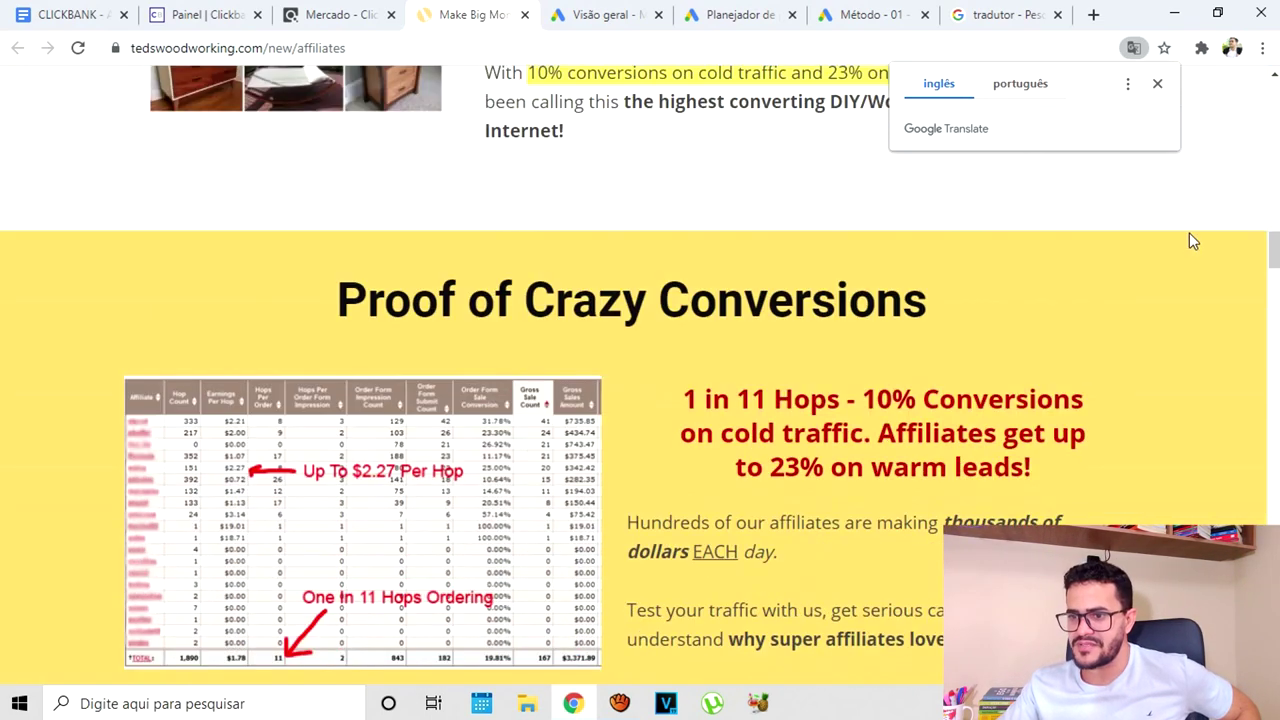
Translate the affiliate page into Portuguese and find the main affiliate link under "Seus links de afiliados"
{"action": "left_click", "coordinate": [1043, 77]}
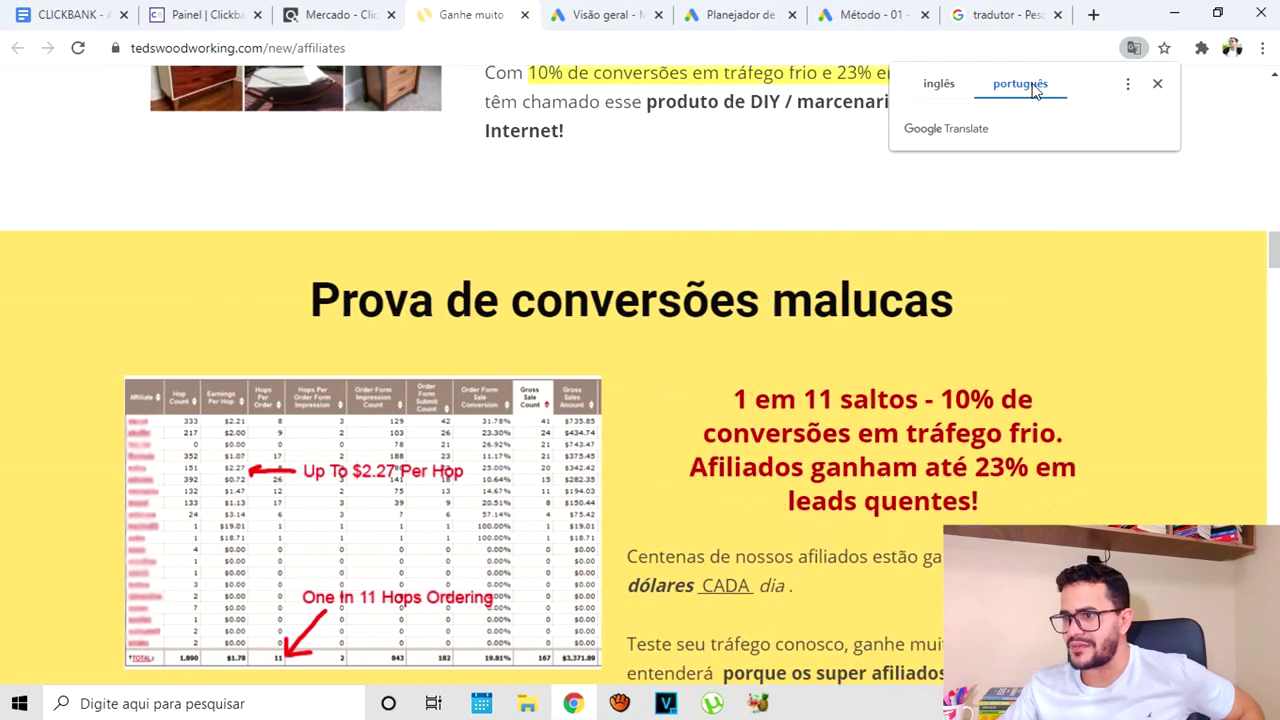
{"action": "scroll", "coordinate": [1194, 163], "scroll_direction": "down", "scroll_amount": 13}
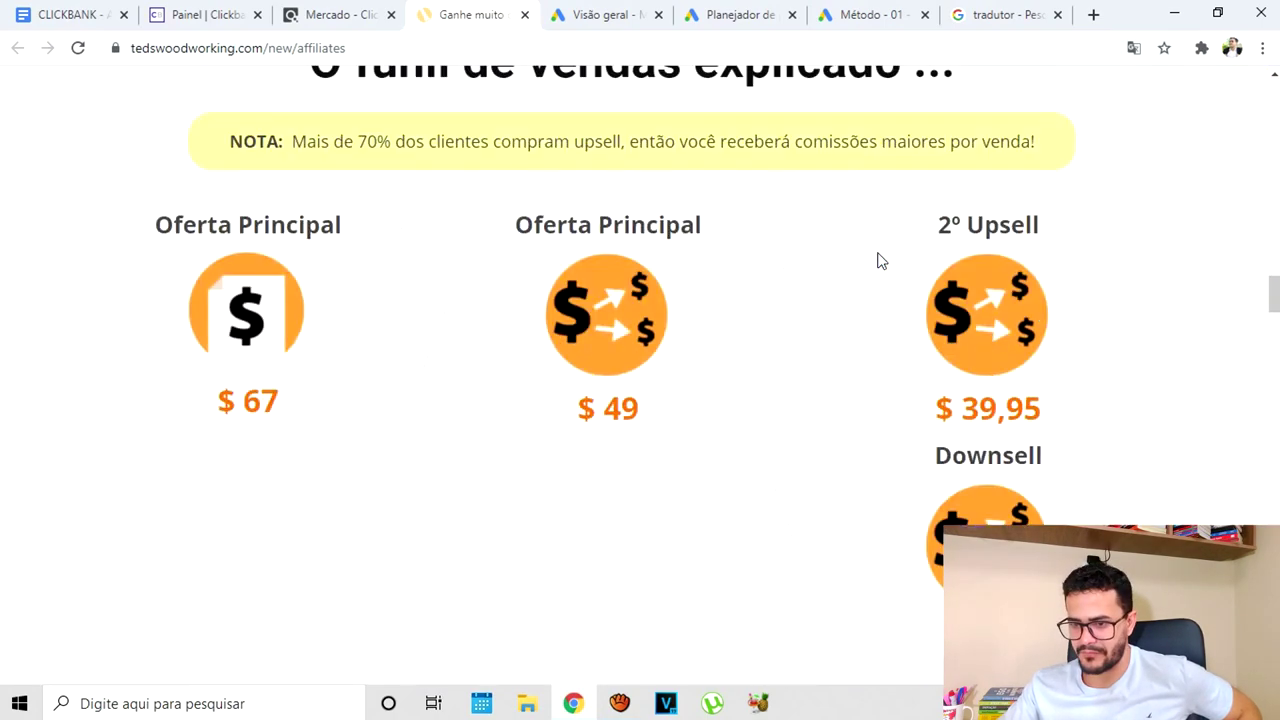
{"action": "scroll", "coordinate": [878, 258], "scroll_direction": "down", "scroll_amount": 20}
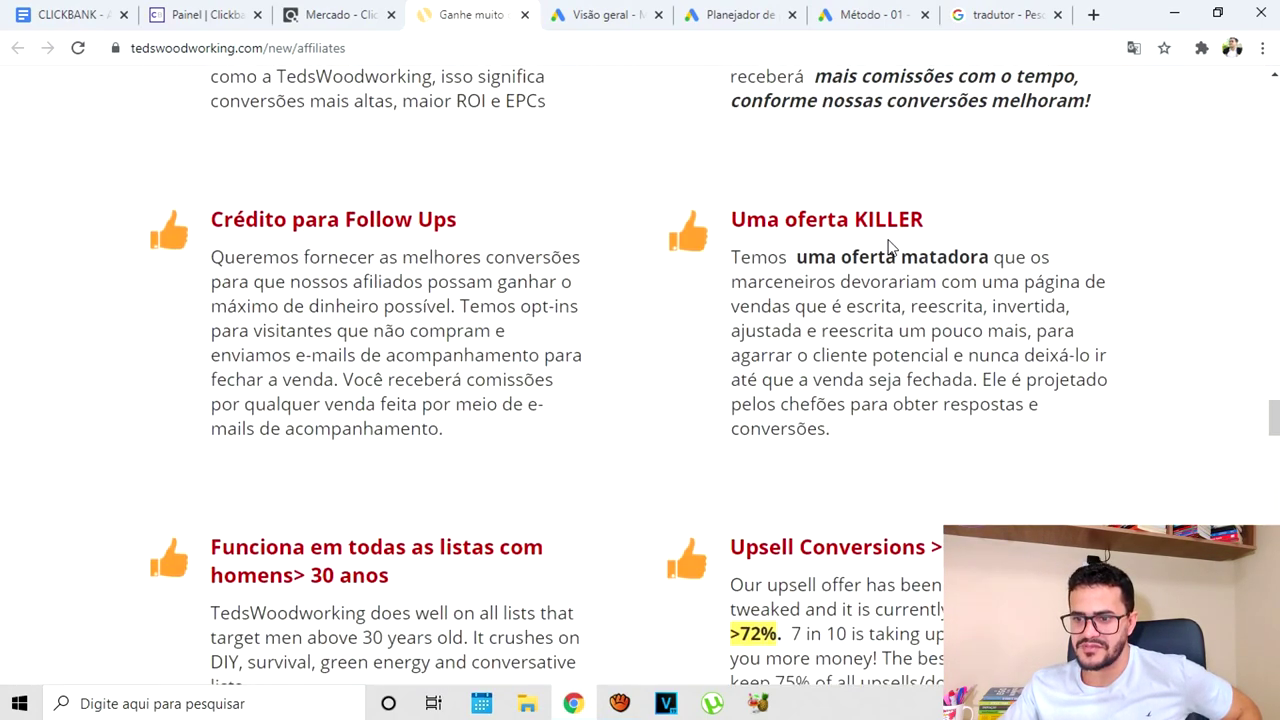
{"action": "scroll", "coordinate": [889, 240], "scroll_direction": "down", "scroll_amount": 8}
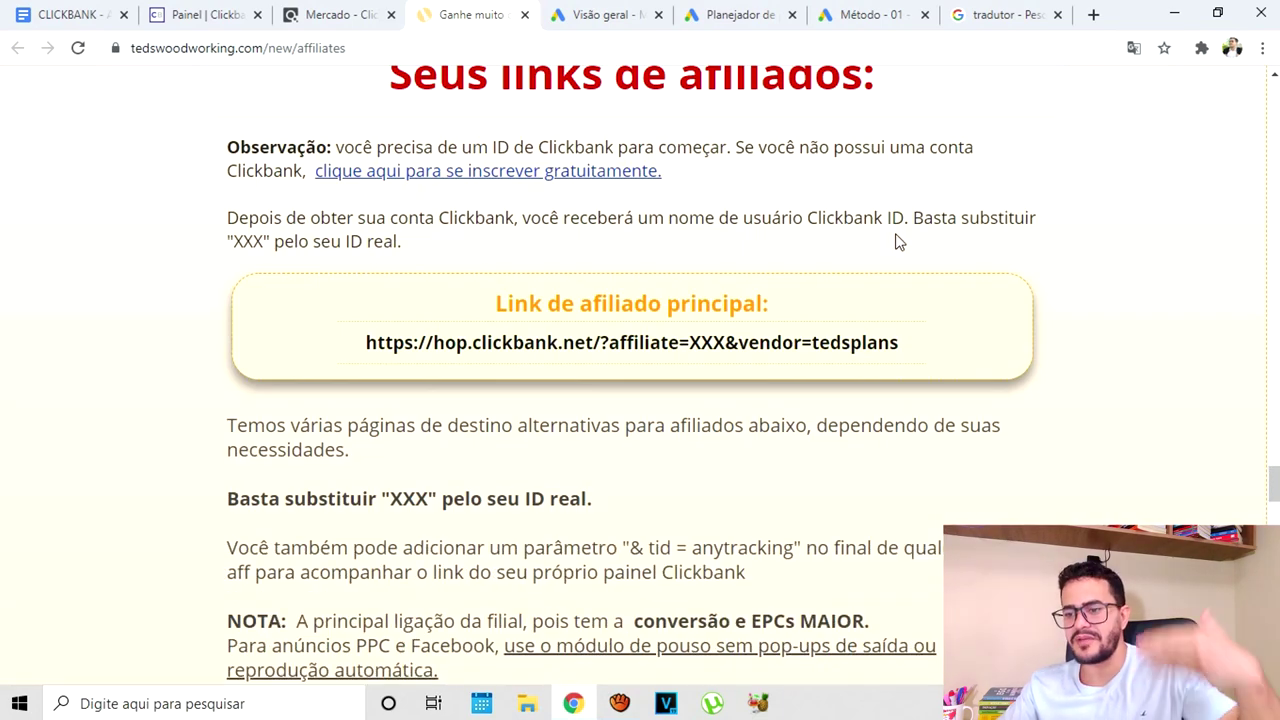
{"action": "scroll", "coordinate": [966, 224], "scroll_direction": "down", "scroll_amount": 2}
{"action": "scroll", "coordinate": [903, 221], "scroll_direction": "up", "scroll_amount": 3}
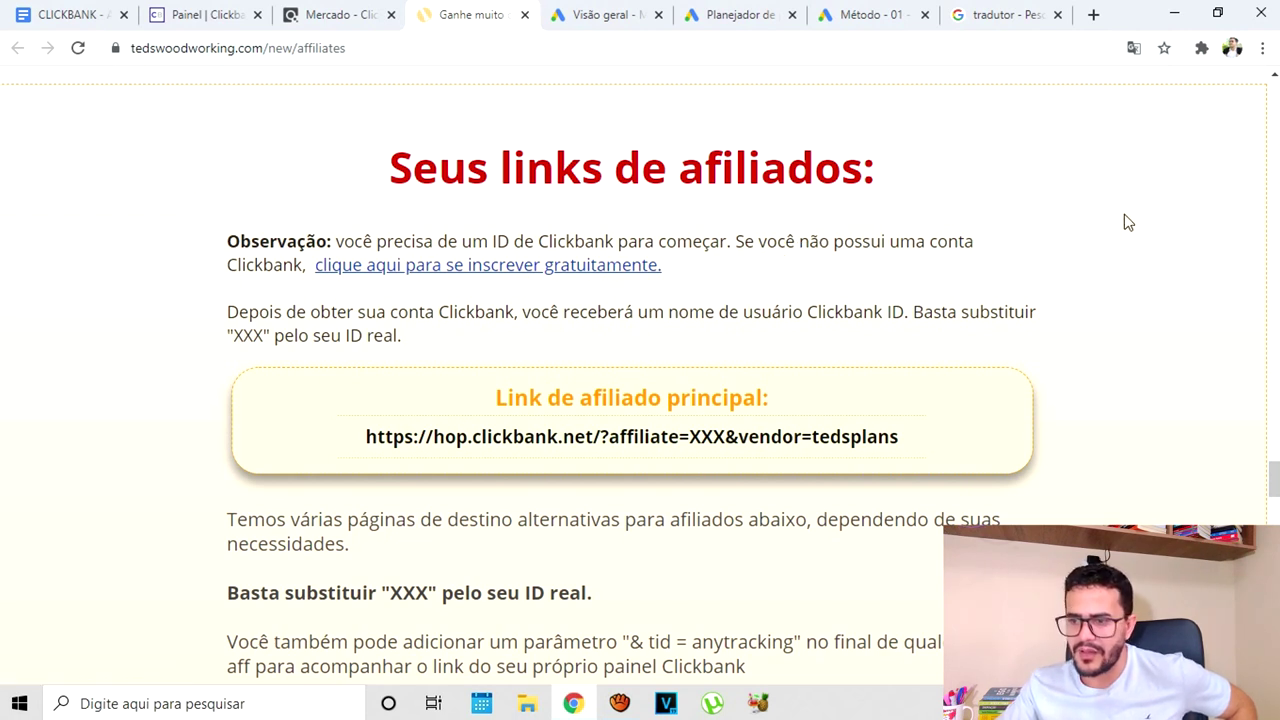
{"action": "scroll", "coordinate": [652, 340], "scroll_direction": "down", "scroll_amount": 3}
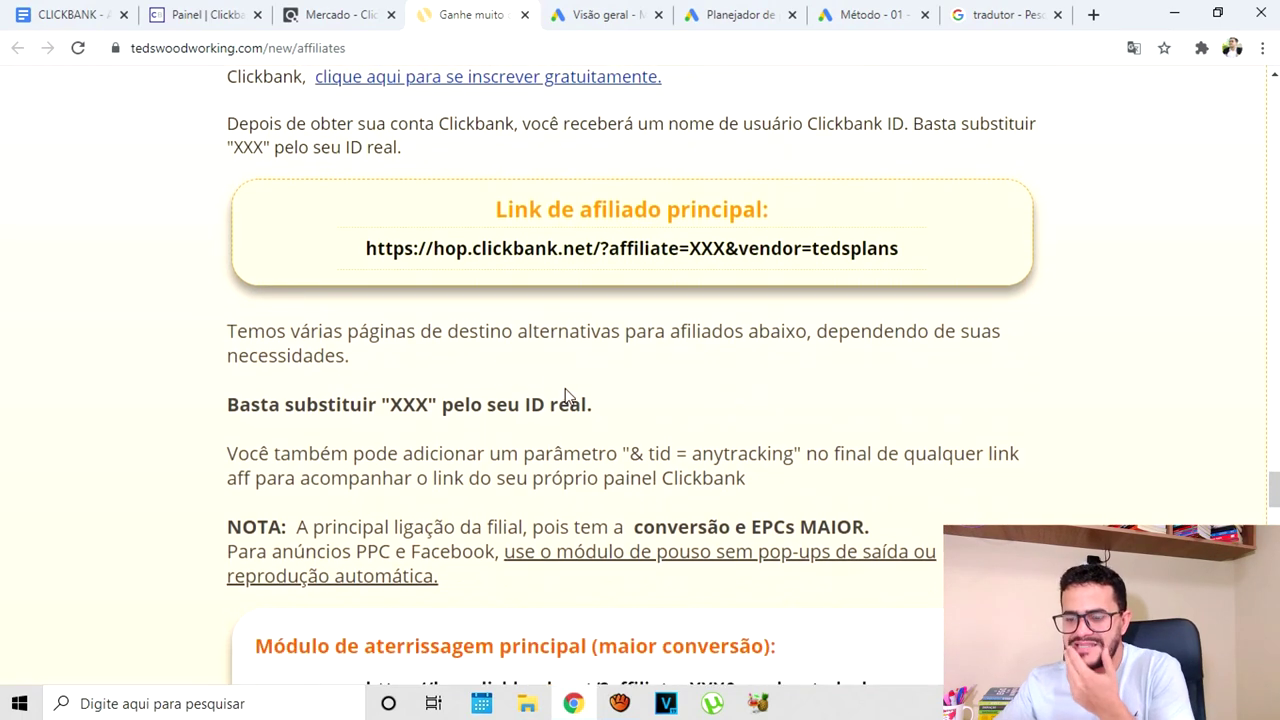
{"action": "scroll", "coordinate": [650, 400], "scroll_direction": "down", "scroll_amount": 6}
{"action": "scroll", "coordinate": [650, 405], "scroll_direction": "up", "scroll_amount": 8}
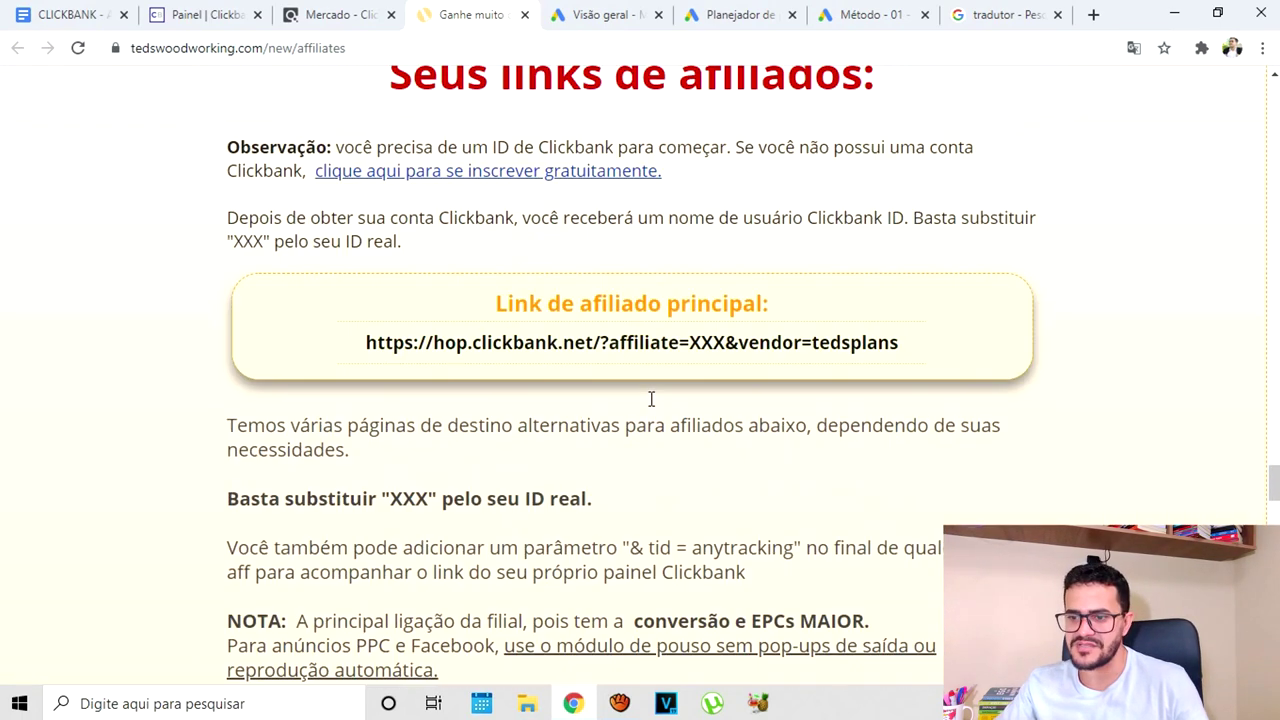
{"action": "scroll", "coordinate": [680, 440], "scroll_direction": "up", "scroll_amount": 1}
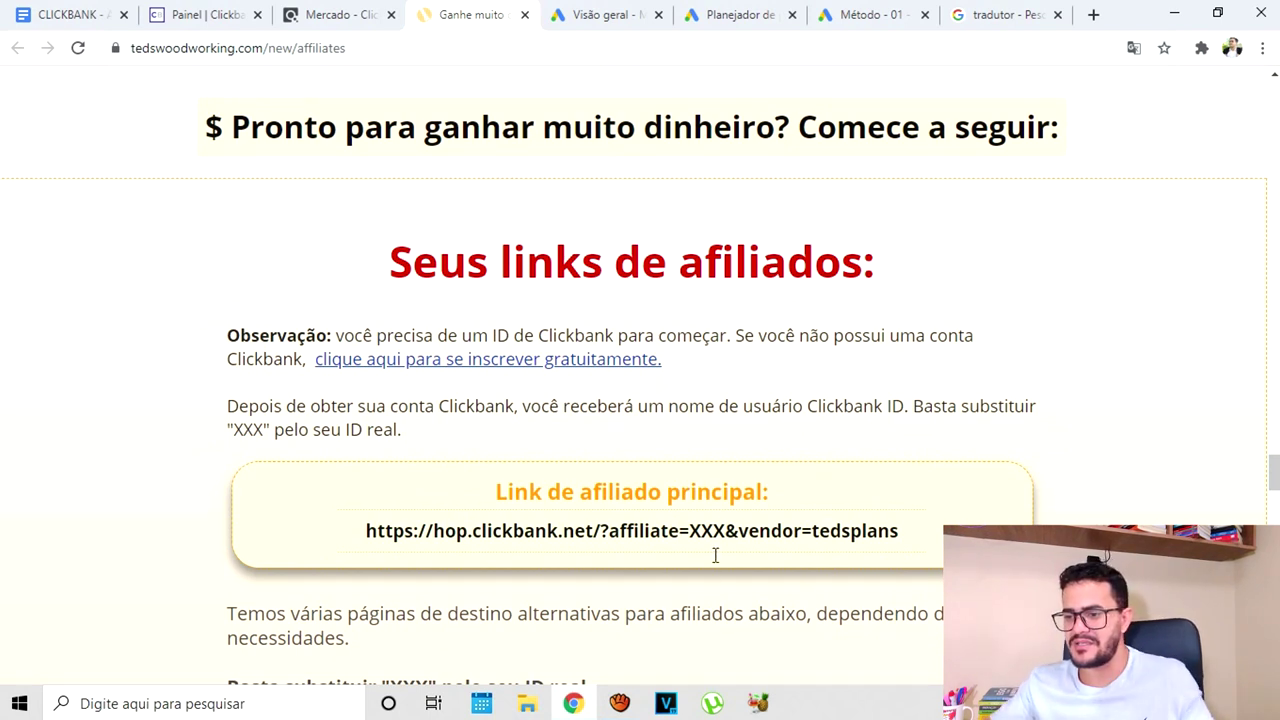
{"action": "left_click_drag", "start_coordinate": [366, 538], "coordinate": [900, 532]}
{"action": "left_click", "coordinate": [945, 514]}
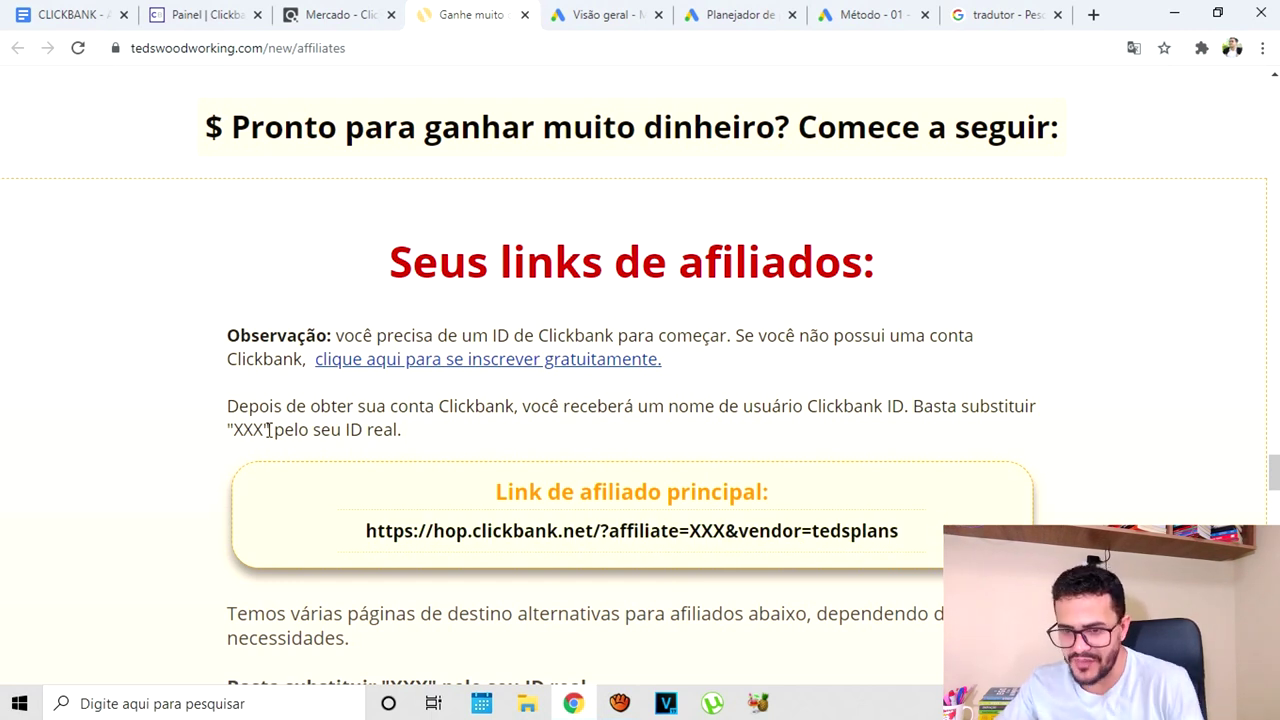
{"action": "left_click_drag", "start_coordinate": [264, 430], "coordinate": [233, 430]}
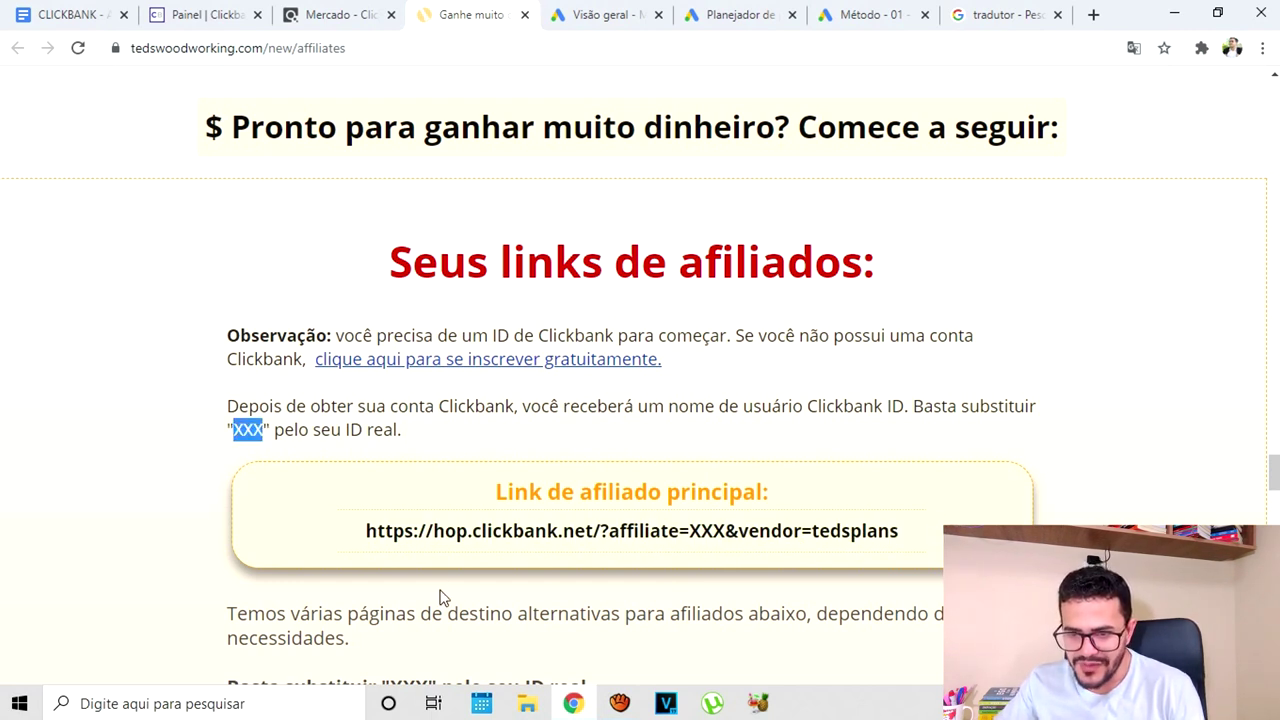
{"action": "left_click_drag", "start_coordinate": [910, 540], "coordinate": [343, 537]}
{"action": "right_click", "coordinate": [436, 533]}
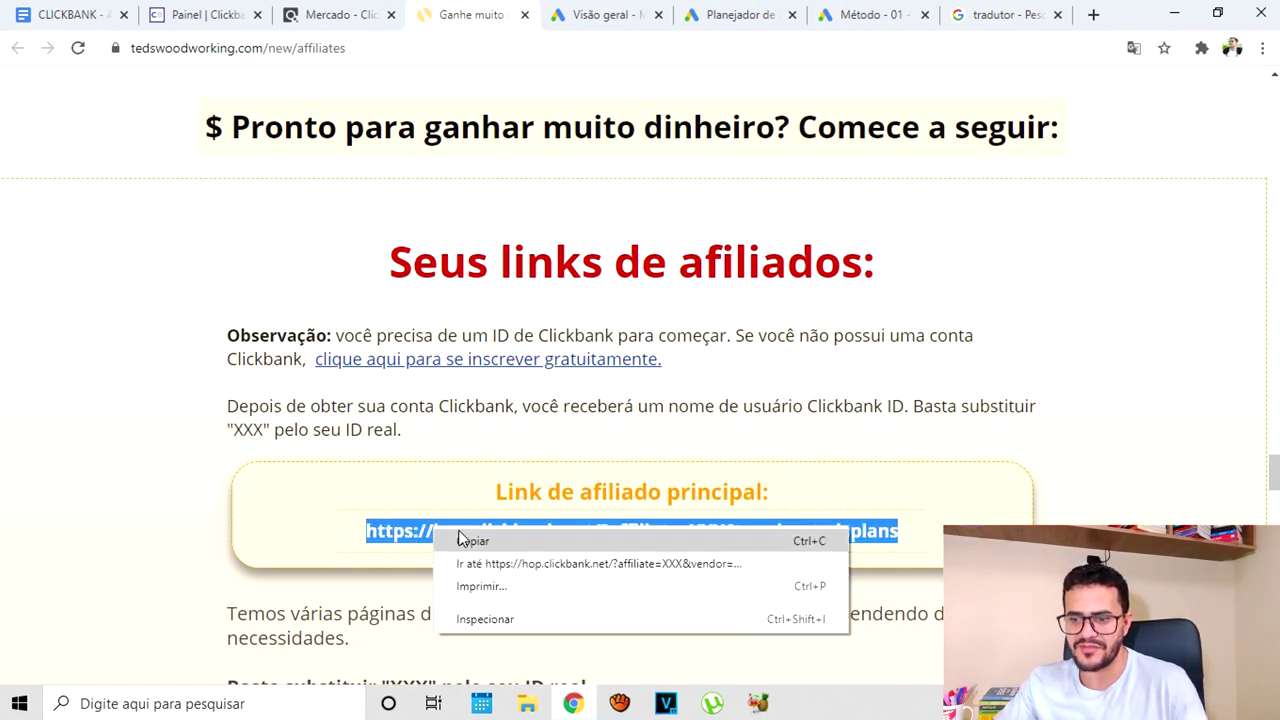
{"action": "left_click", "coordinate": [476, 545]}
Return to the notes document, highlight the affiliate ID in the "Link Criando" HopLink and enlarge the page
{"action": "left_click", "coordinate": [60, 14]}
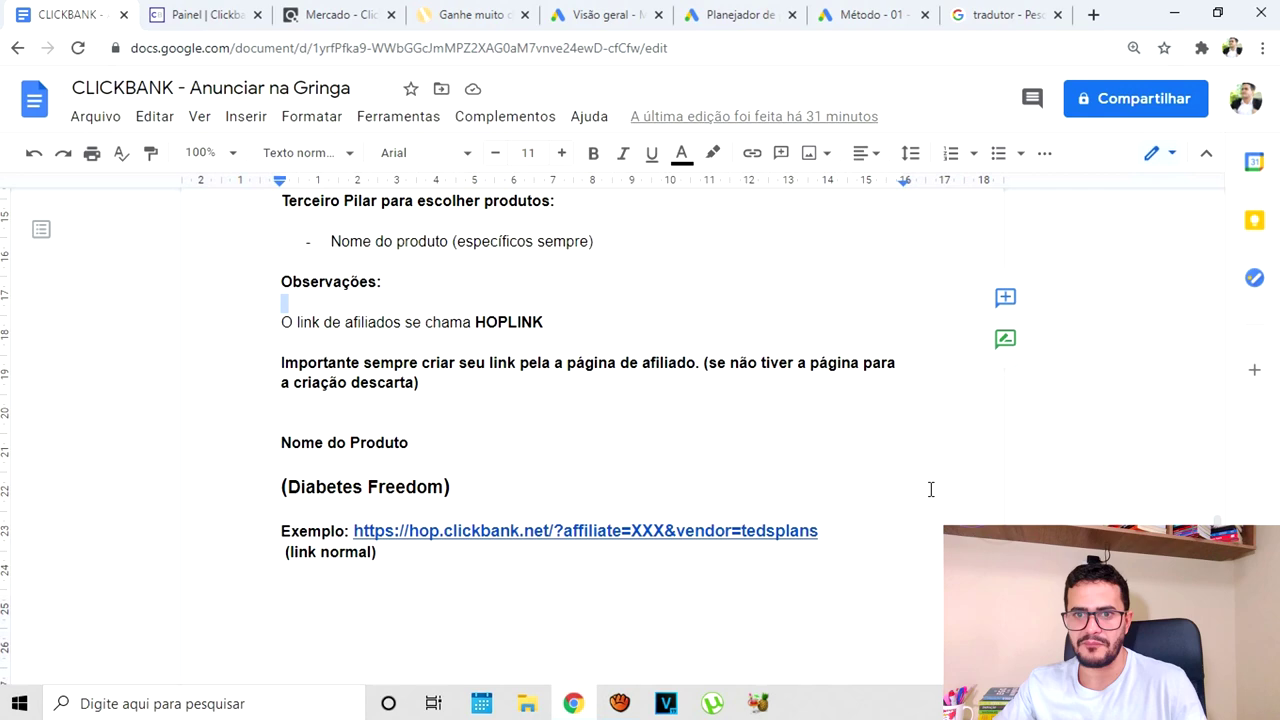
{"action": "scroll", "coordinate": [906, 520], "scroll_direction": "down", "scroll_amount": 3}
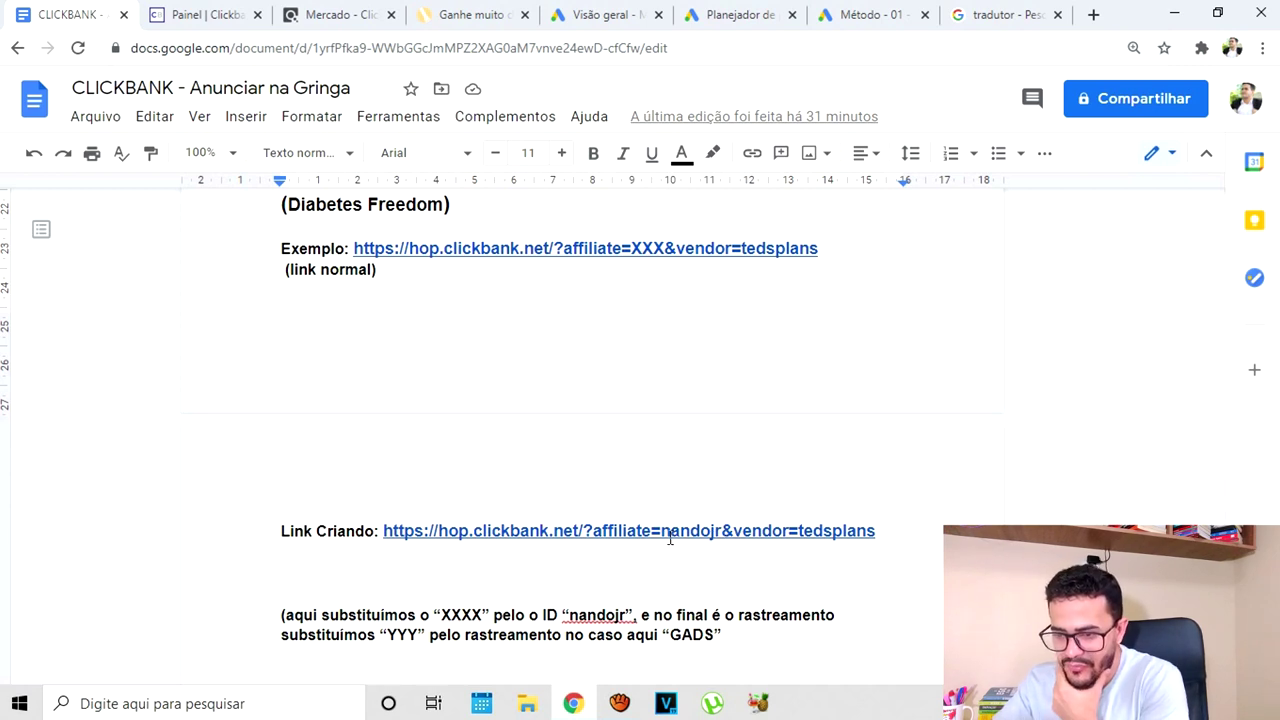
{"action": "left_click_drag", "start_coordinate": [661, 533], "coordinate": [740, 525]}
{"action": "key", "text": "ctrl+plus"}
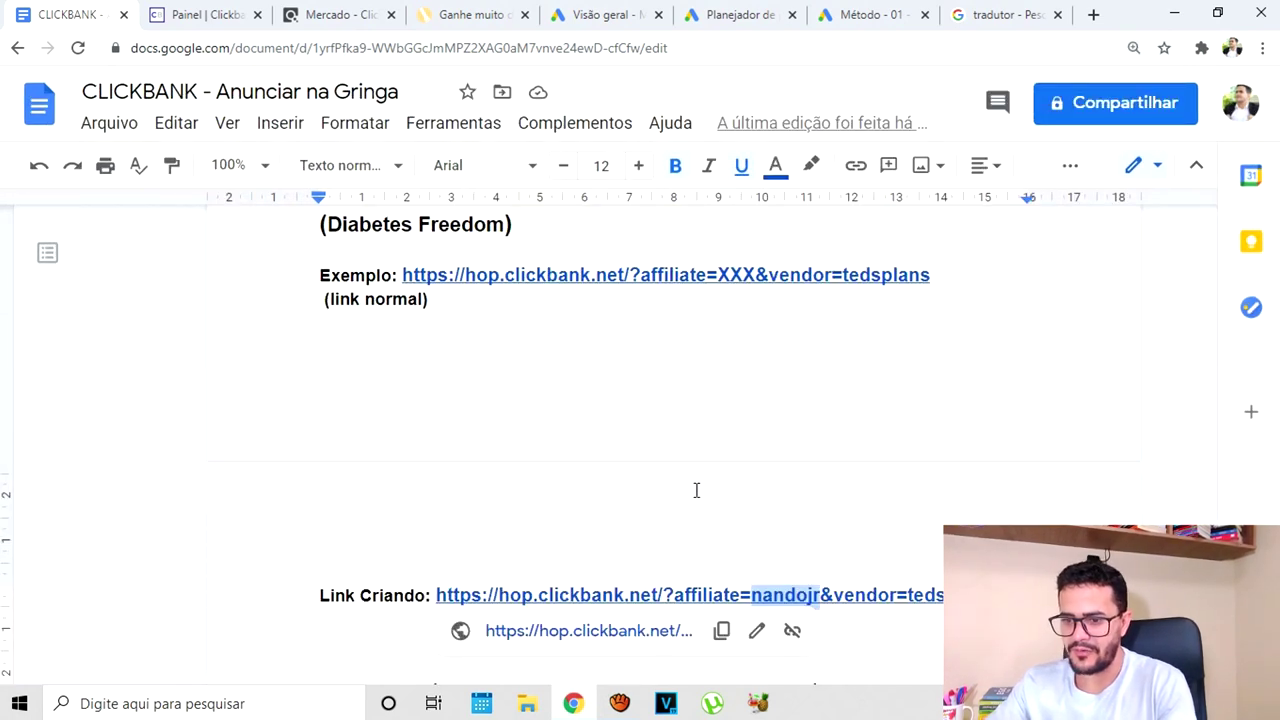
{"action": "key", "text": "ctrl+plus"}
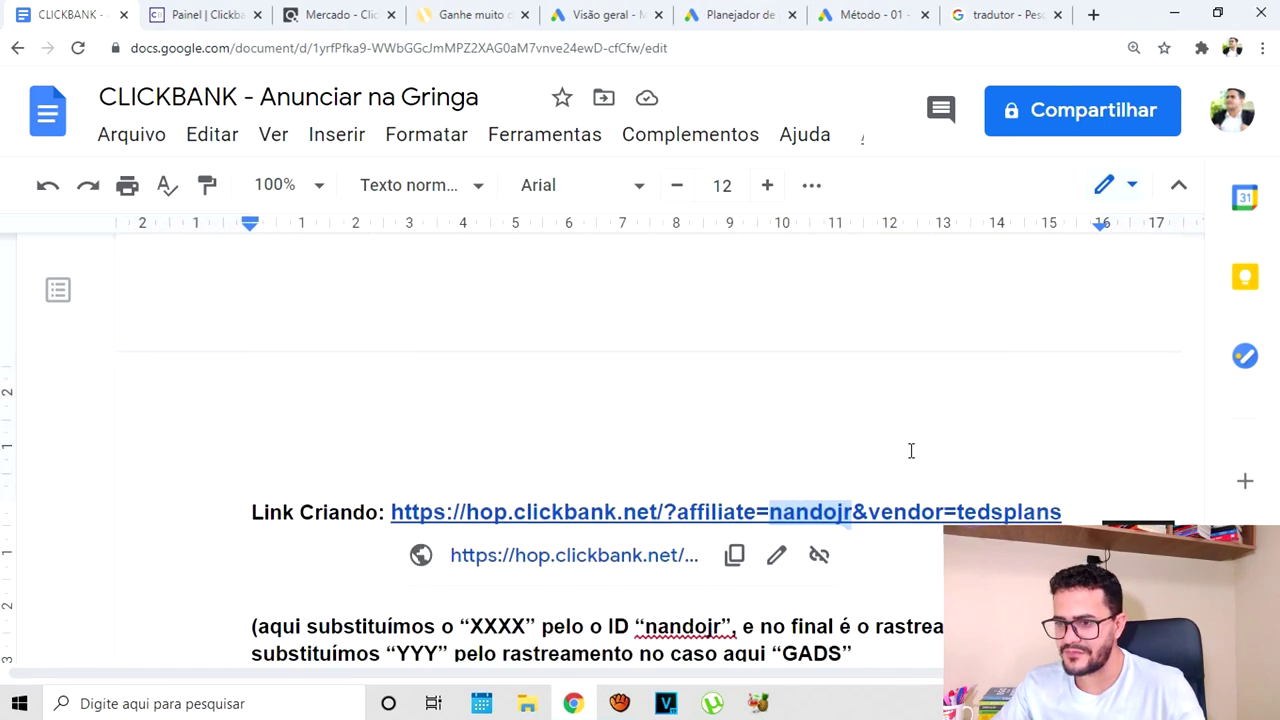
Compare the XXX placeholder in the example link with the affiliate ID in the "Link Criando" HopLink
{"action": "left_click", "coordinate": [789, 334]}
{"action": "scroll", "coordinate": [1014, 400], "scroll_direction": "up", "scroll_amount": 5}
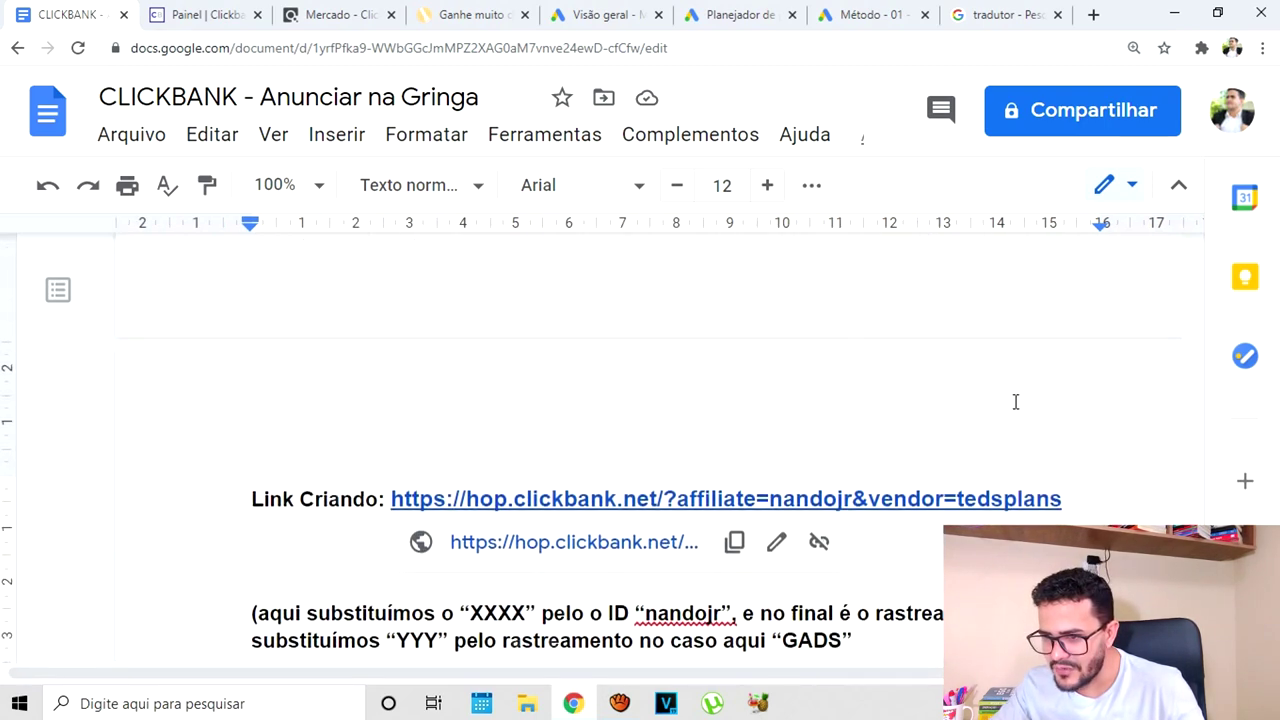
{"action": "scroll", "coordinate": [1015, 401], "scroll_direction": "up", "scroll_amount": 1}
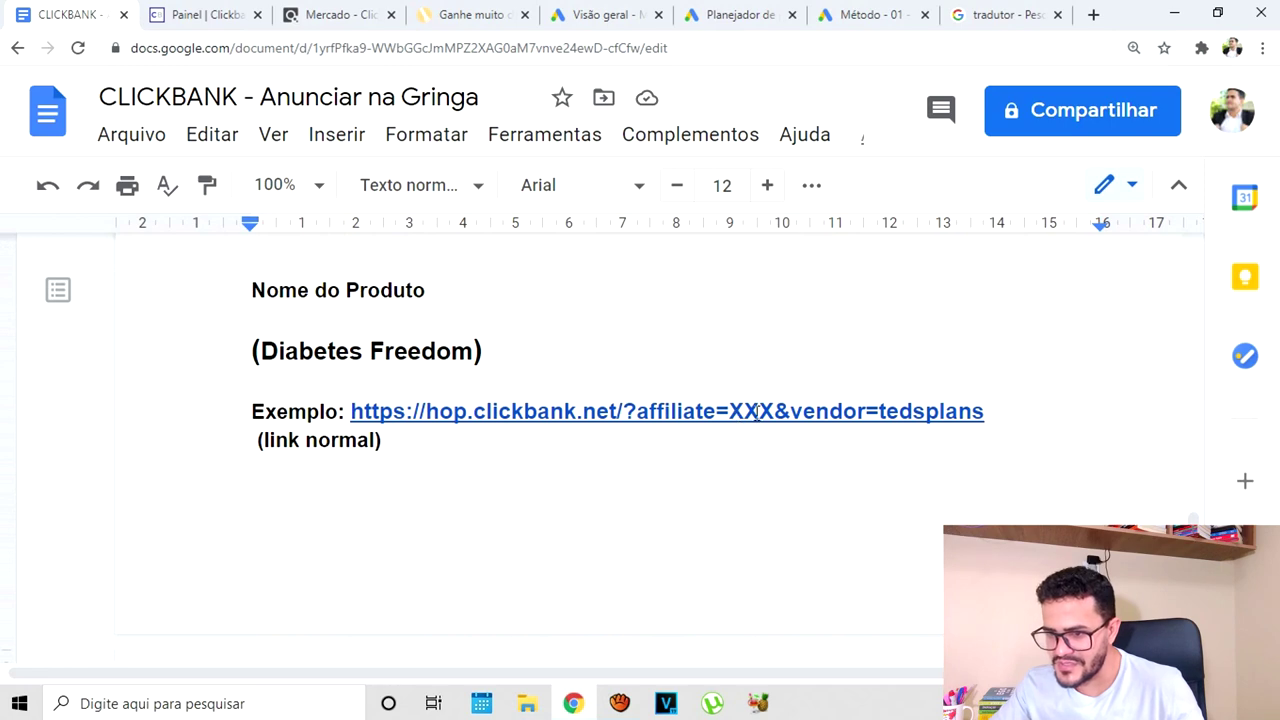
{"action": "scroll", "coordinate": [740, 411], "scroll_direction": "down", "scroll_amount": 3}
{"action": "left_click", "coordinate": [847, 512]}
{"action": "left_click_drag", "start_coordinate": [849, 513], "coordinate": [773, 515]}
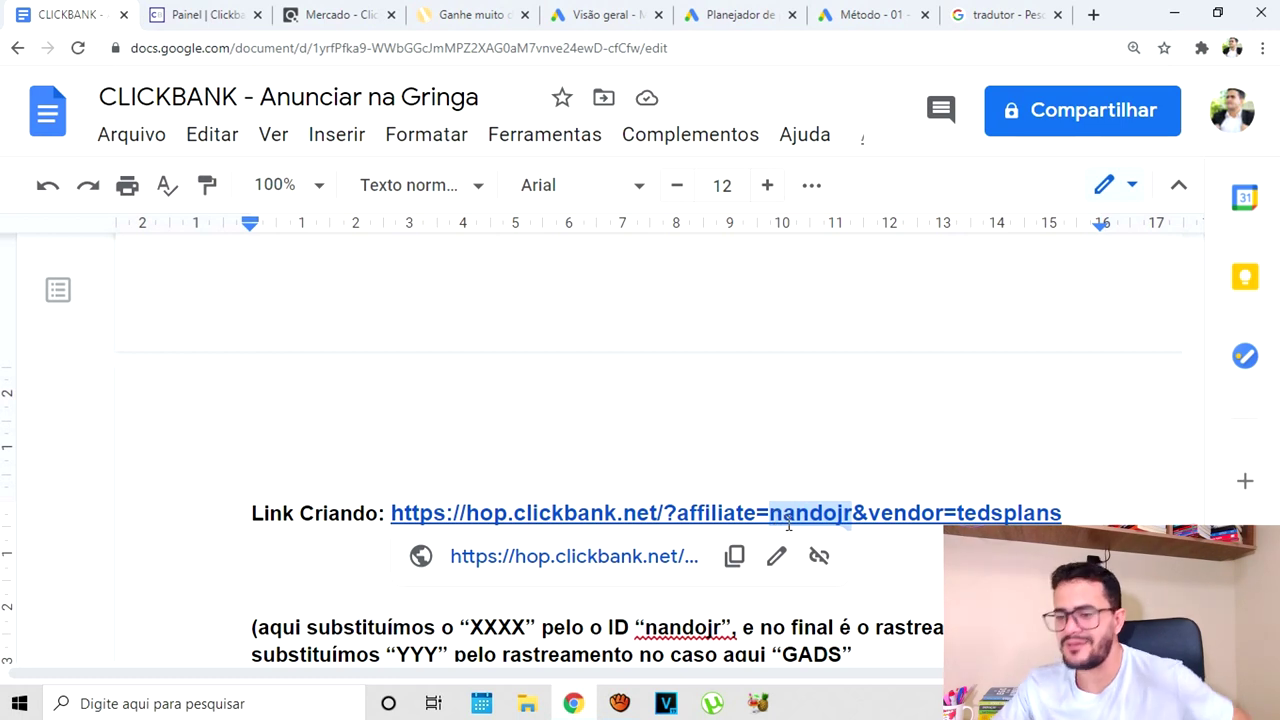
{"action": "scroll", "coordinate": [758, 431], "scroll_direction": "up", "scroll_amount": 2}
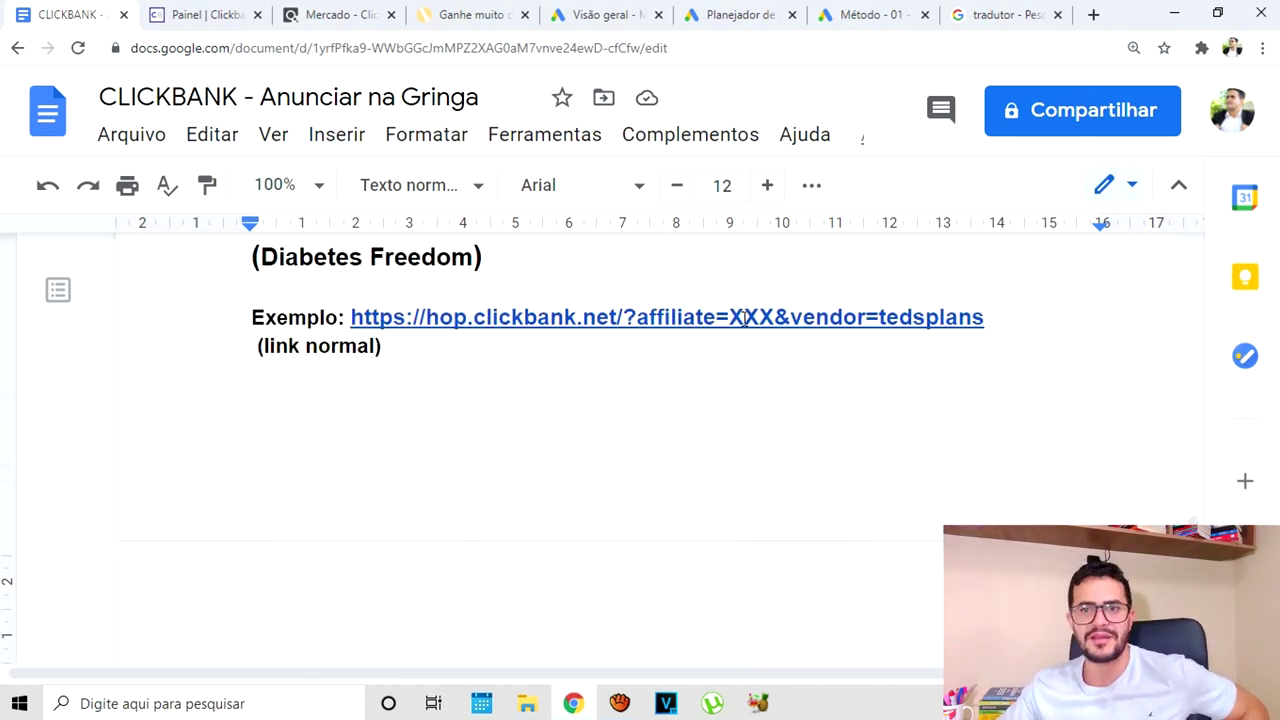
Compare the main affiliate link on the product's affiliate page with the "Link Criando" HopLink and its explanation in the notes
{"action": "scroll", "coordinate": [794, 308], "scroll_direction": "down", "scroll_amount": 3}
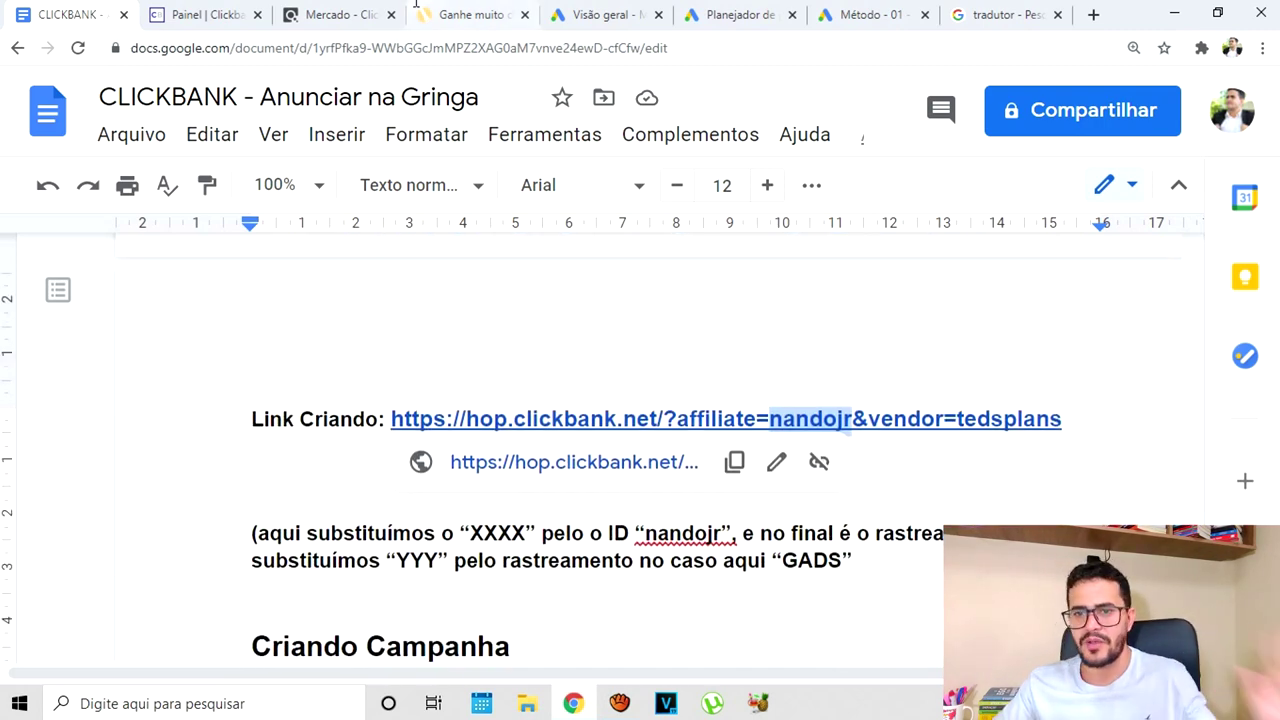
{"action": "left_click", "coordinate": [338, 14]}
{"action": "left_click", "coordinate": [466, 14]}
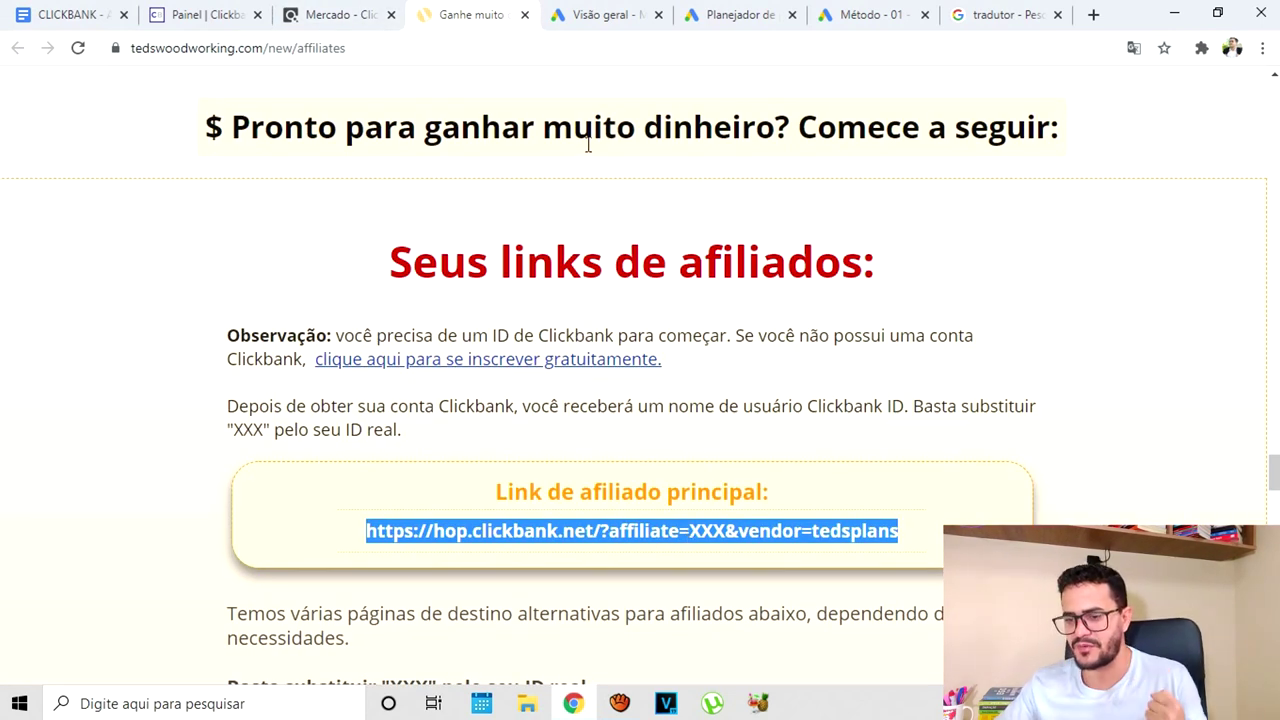
{"action": "left_click", "coordinate": [83, 15]}
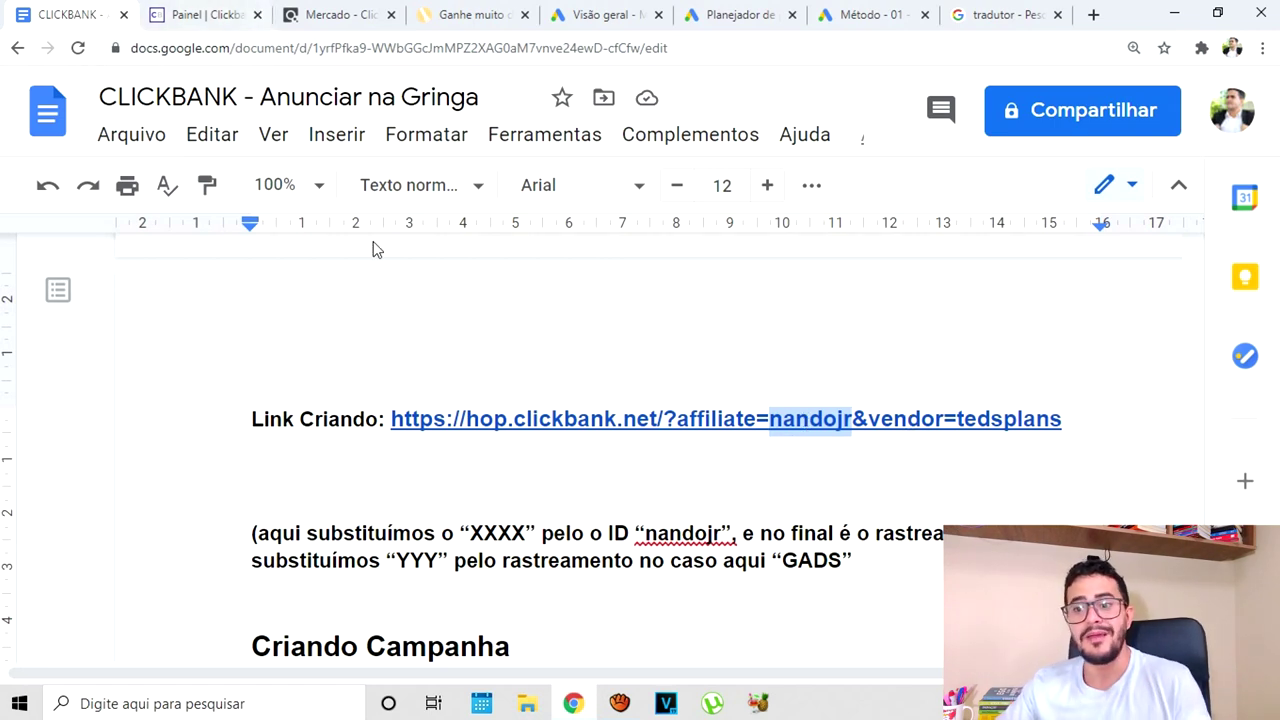
{"action": "scroll", "coordinate": [428, 329], "scroll_direction": "down", "scroll_amount": 2}
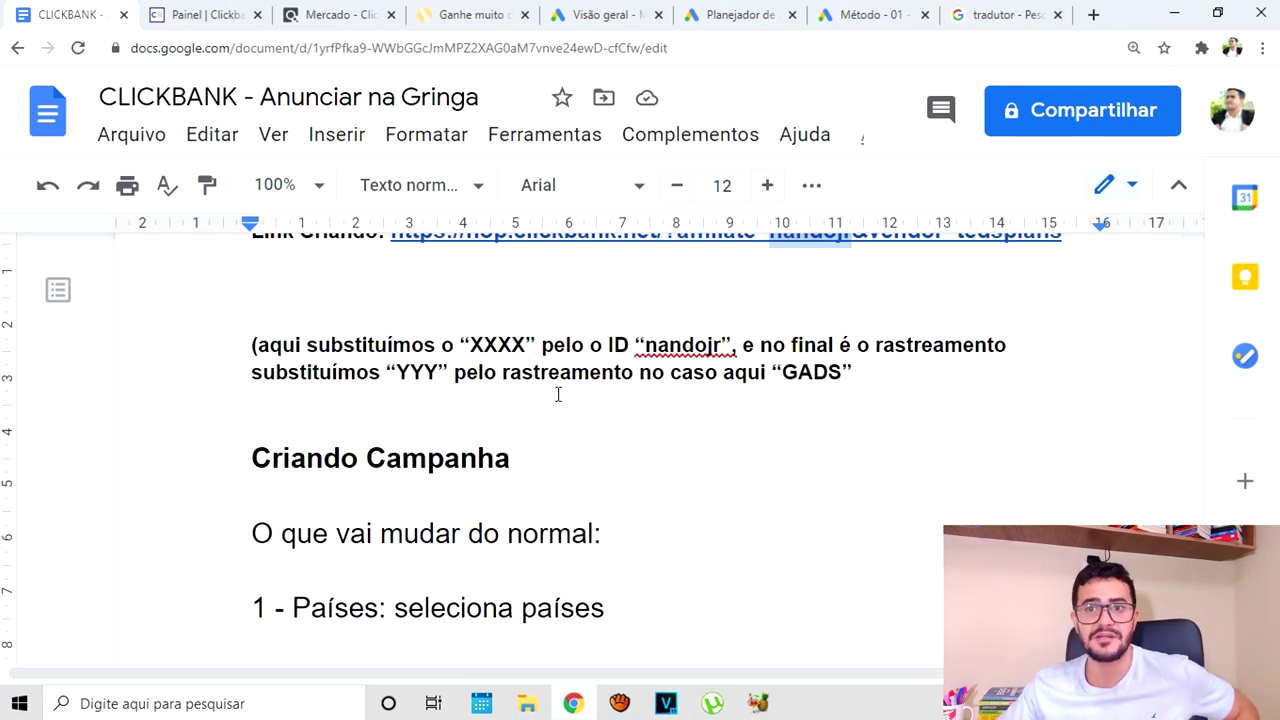
{"action": "scroll", "coordinate": [692, 403], "scroll_direction": "up", "scroll_amount": 3}
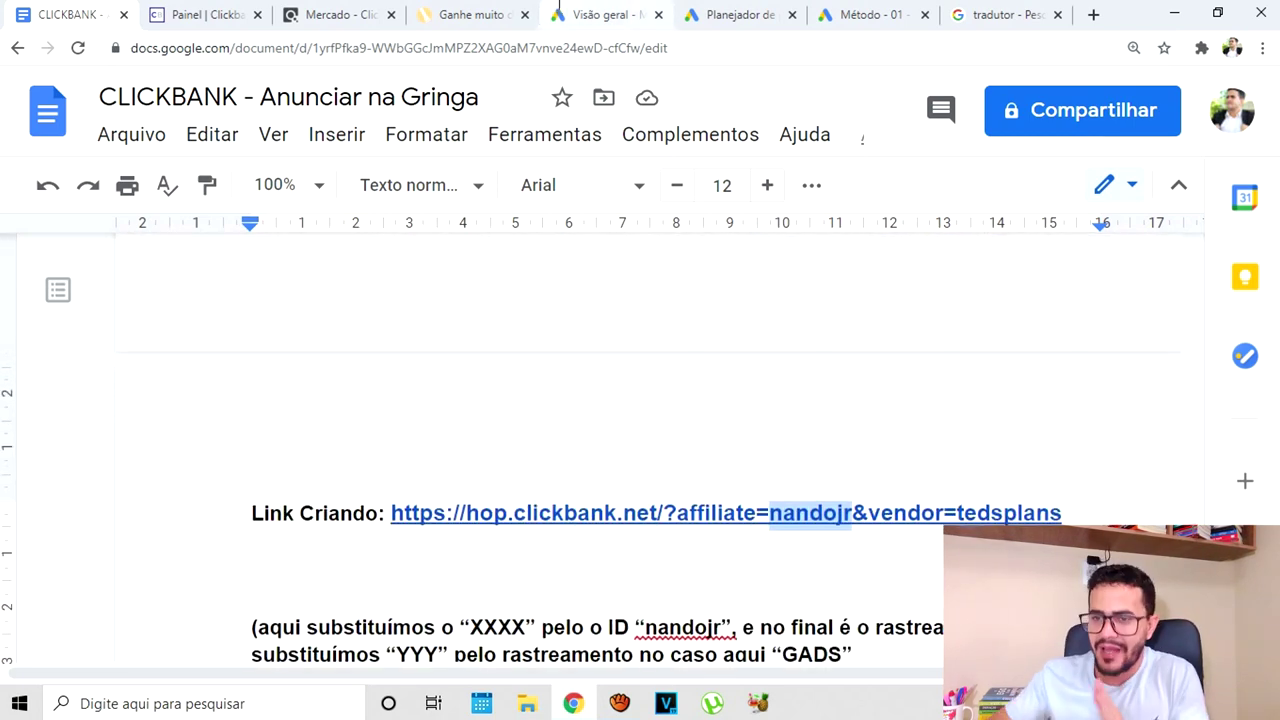
Copy the complete "Link Criando" HopLink from the notes and open it in a new browser tab
{"action": "left_click_drag", "start_coordinate": [1073, 513], "coordinate": [392, 513]}
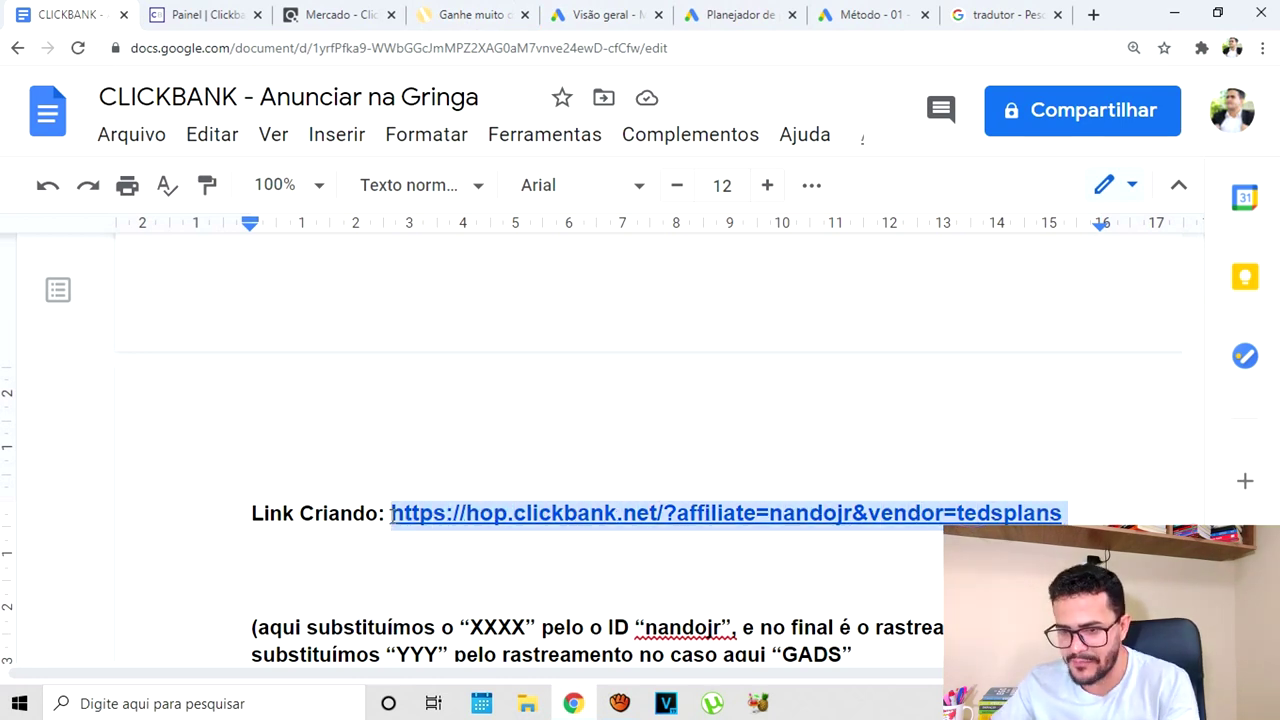
{"action": "left_click", "coordinate": [1092, 15]}
{"action": "key", "text": "ctrl+v"}
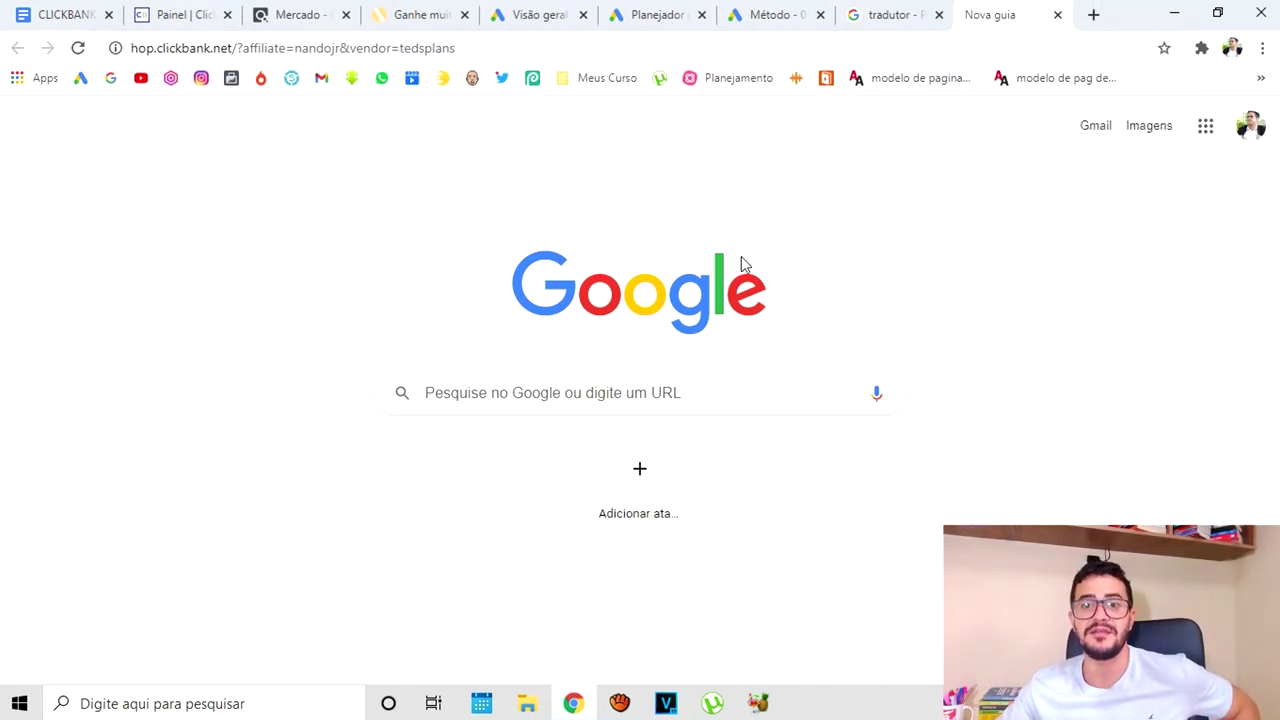
{"action": "key", "text": "Return"}
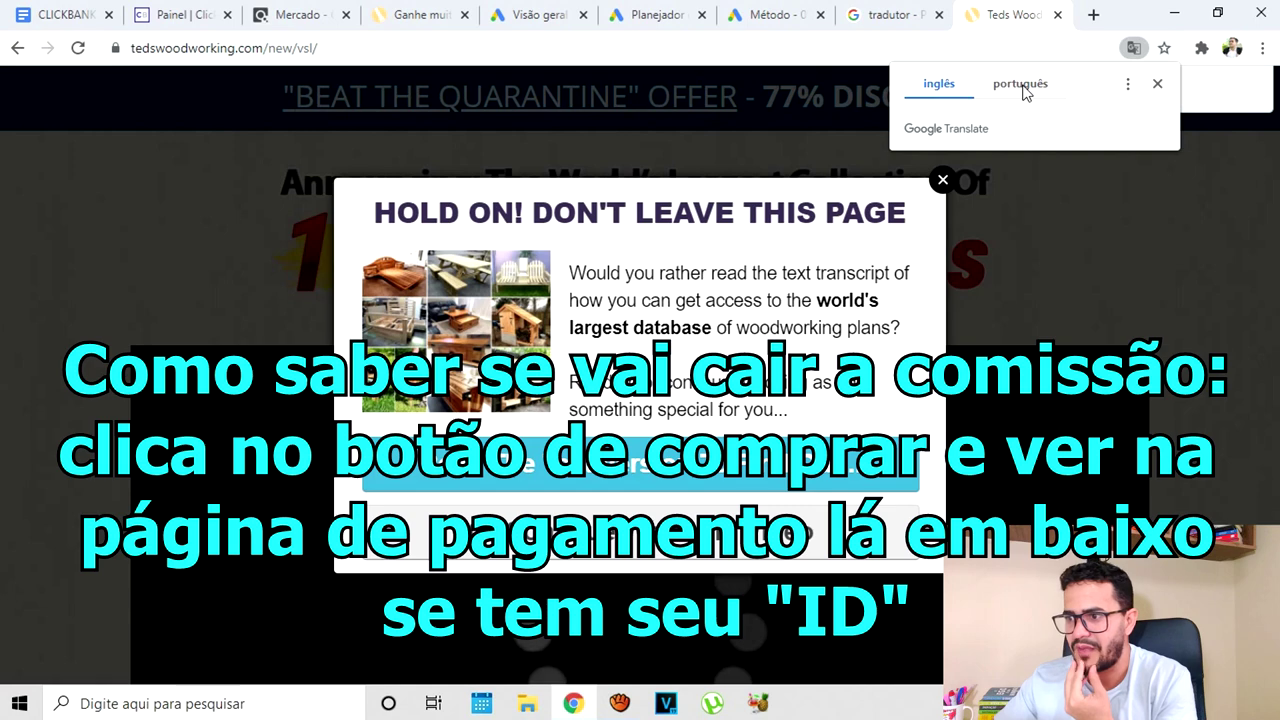
Translate the TedsWoodworking sales page into Portuguese and look through its testimonials and content down to the footer
{"action": "left_click", "coordinate": [1020, 84]}
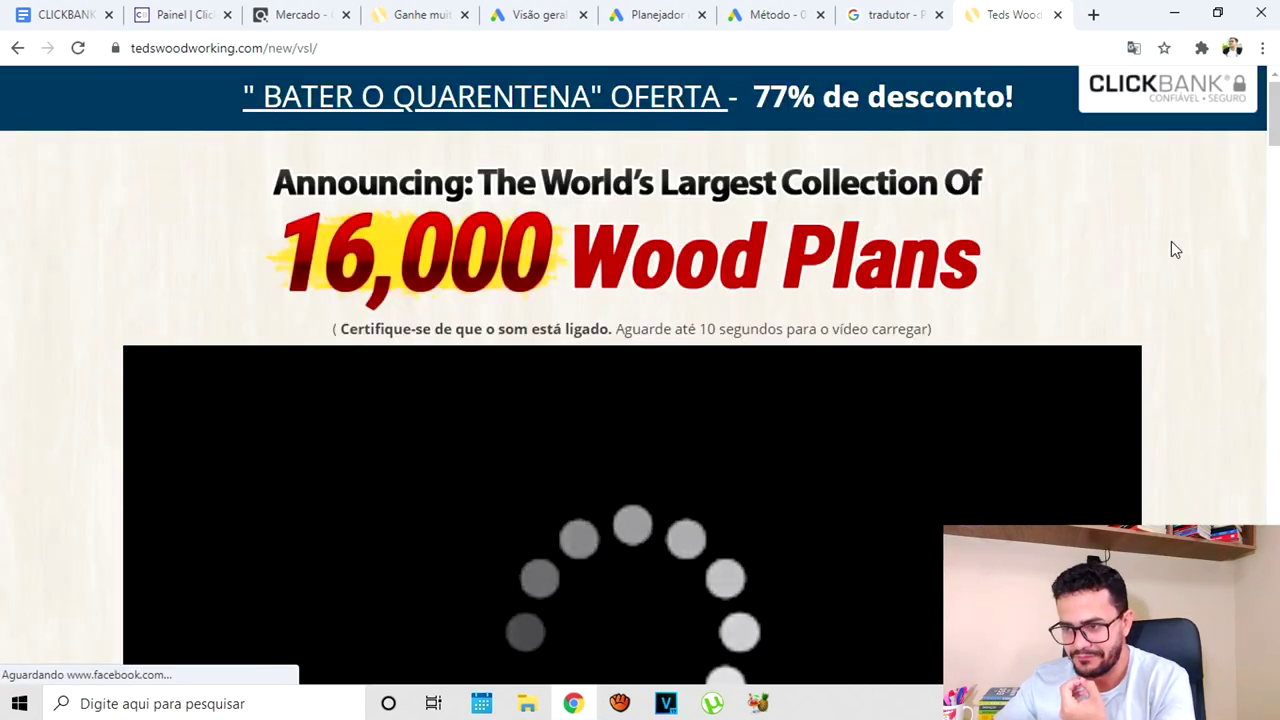
{"action": "scroll", "coordinate": [1171, 245], "scroll_direction": "down", "scroll_amount": 5}
{"action": "scroll", "coordinate": [993, 218], "scroll_direction": "up", "scroll_amount": 1}
{"action": "scroll", "coordinate": [985, 230], "scroll_direction": "up", "scroll_amount": 4}
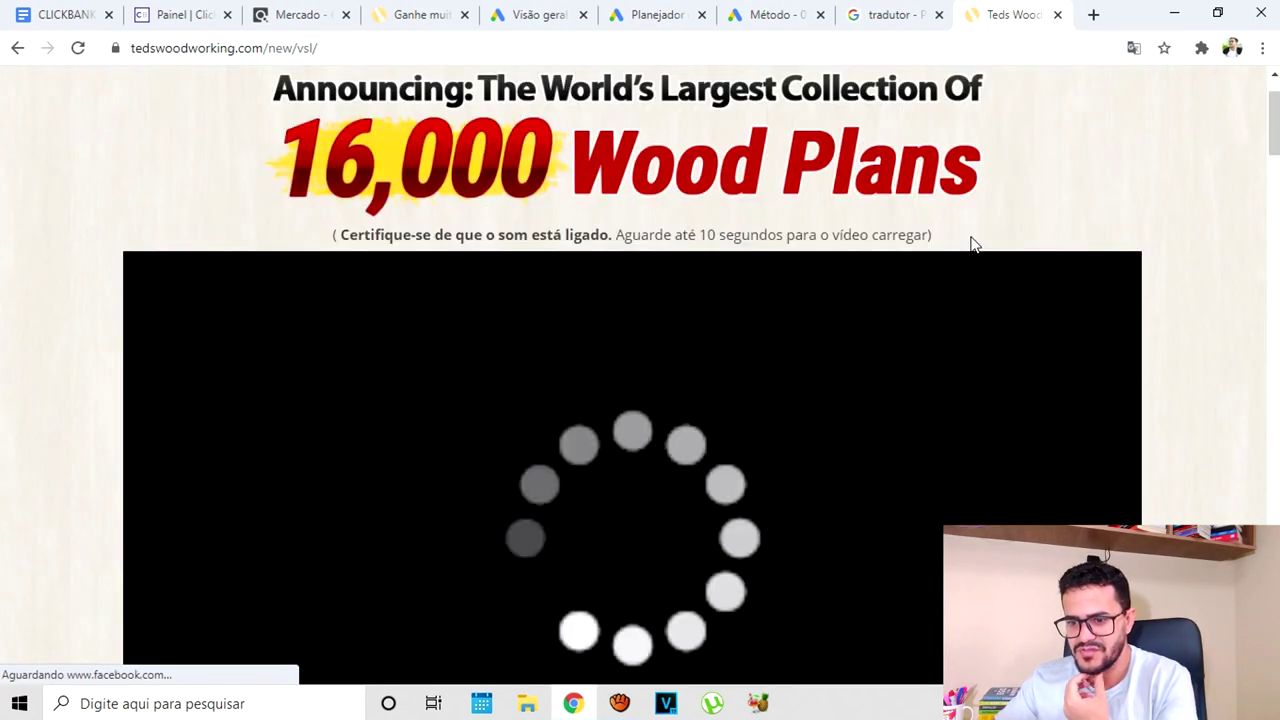
{"action": "scroll", "coordinate": [960, 248], "scroll_direction": "down", "scroll_amount": 1}
{"action": "scroll", "coordinate": [945, 248], "scroll_direction": "down", "scroll_amount": 4}
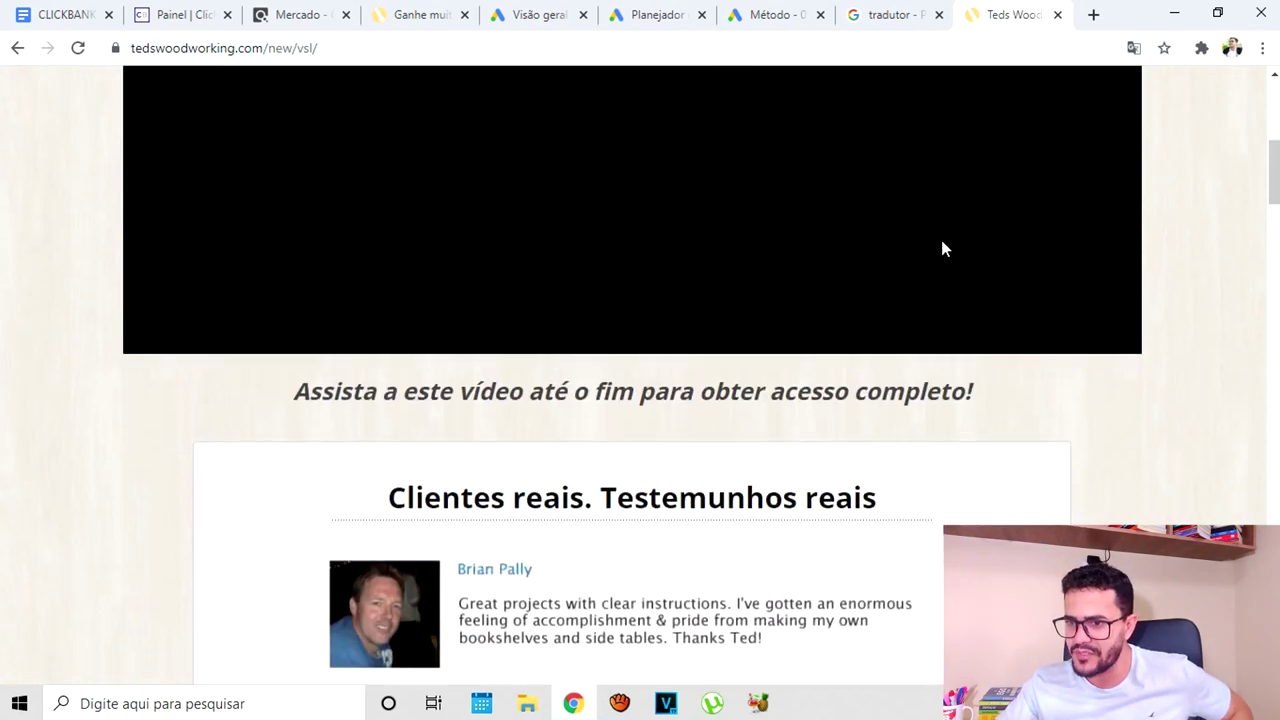
{"action": "scroll", "coordinate": [600, 334], "scroll_direction": "down", "scroll_amount": 2}
{"action": "scroll", "coordinate": [552, 458], "scroll_direction": "down", "scroll_amount": 15}
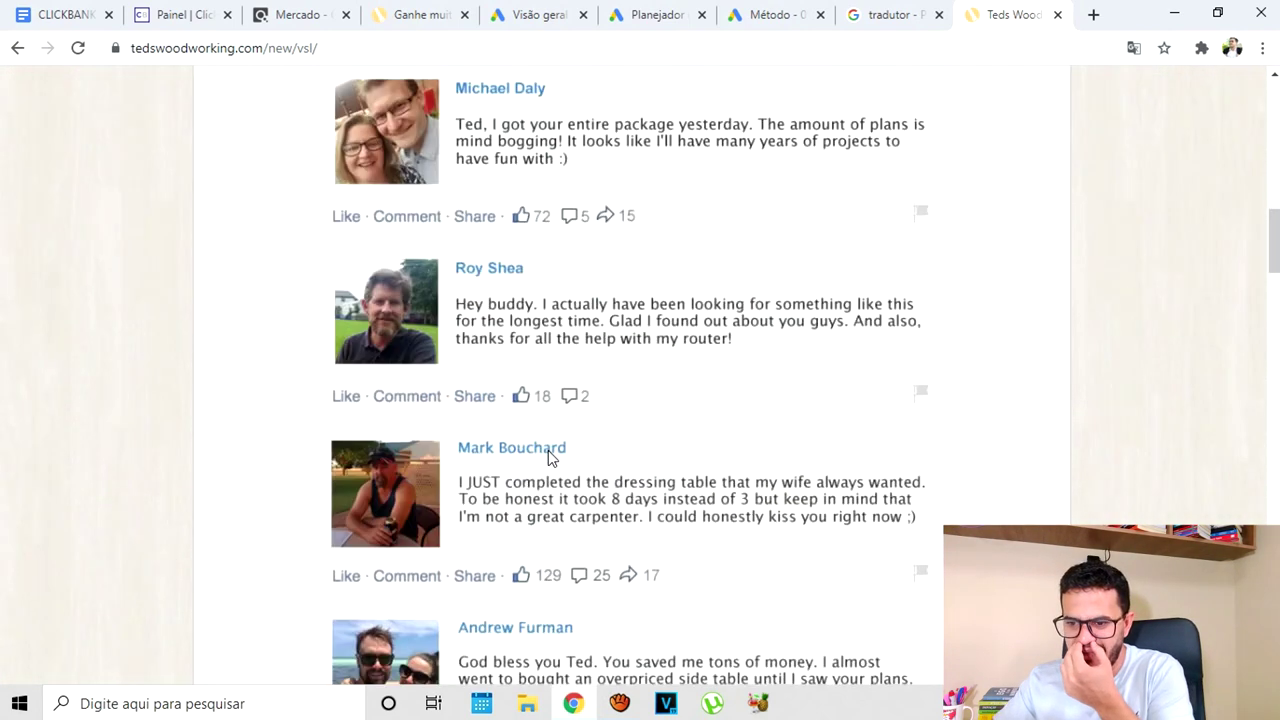
{"action": "scroll", "coordinate": [600, 430], "scroll_direction": "down", "scroll_amount": 12}
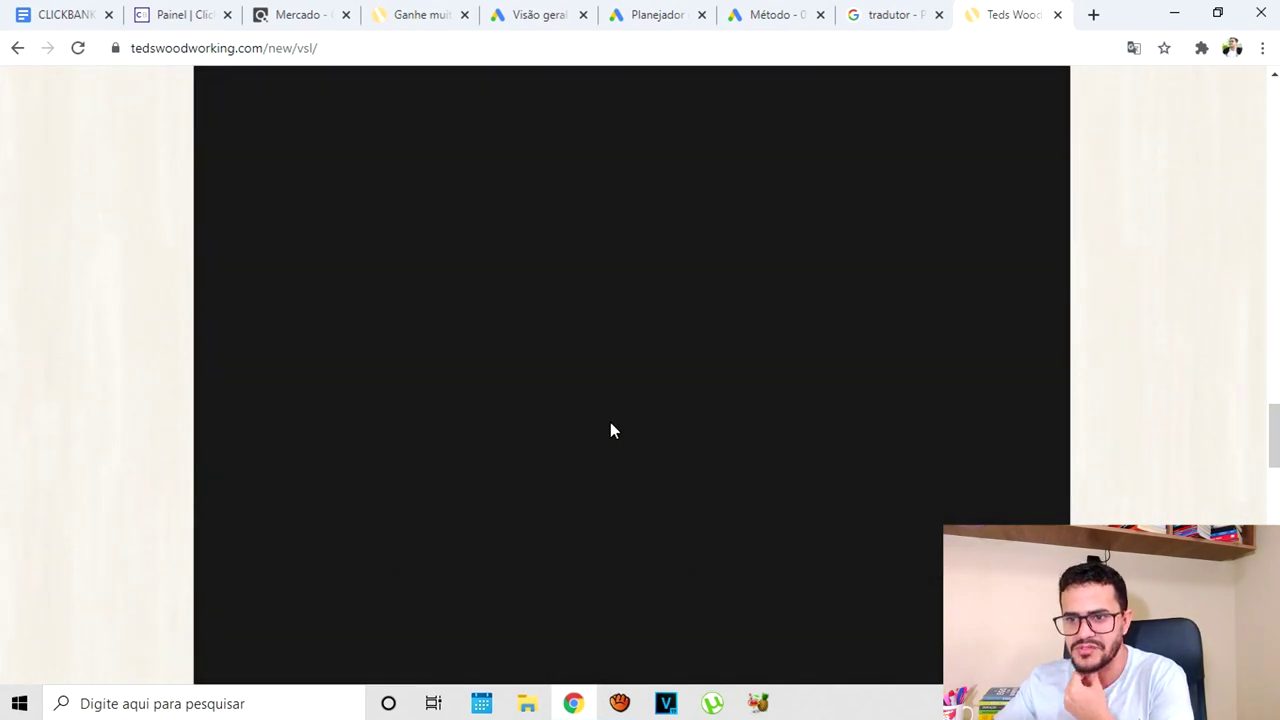
{"action": "scroll", "coordinate": [624, 434], "scroll_direction": "down", "scroll_amount": 5}
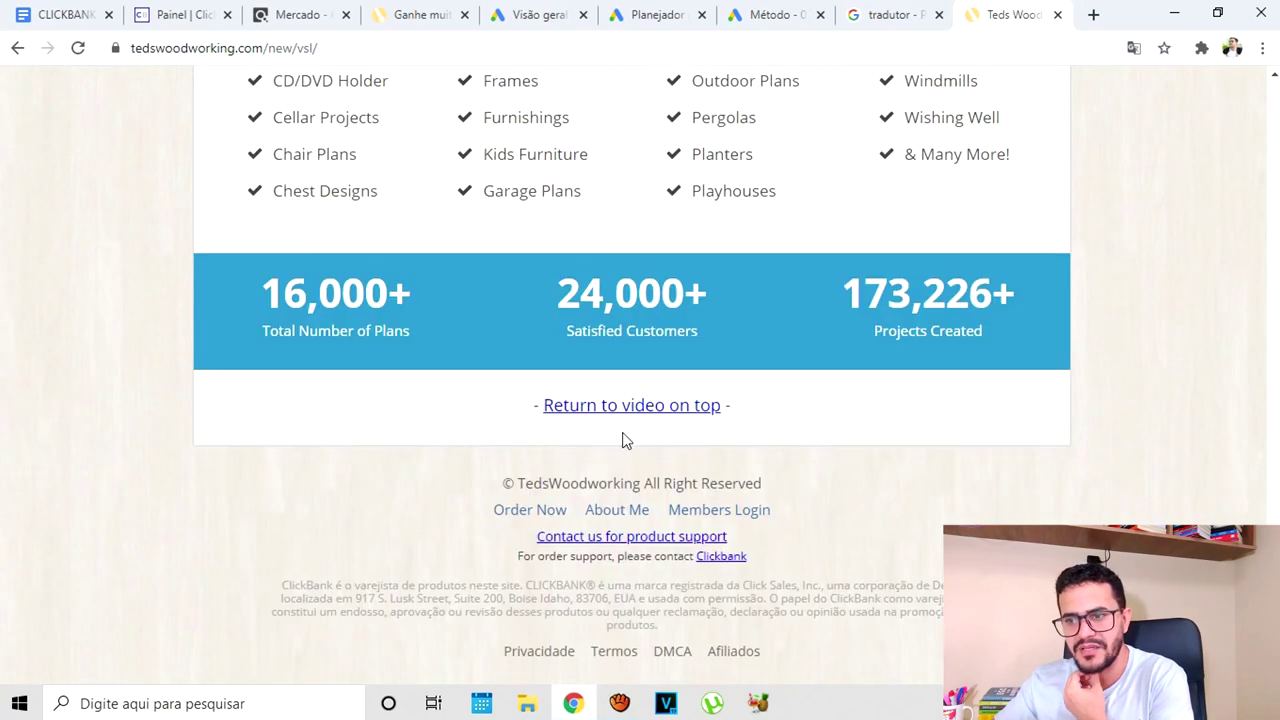
Examine the woodworking project photos and the list of plans on the sales page
{"action": "scroll", "coordinate": [737, 466], "scroll_direction": "up", "scroll_amount": 12}
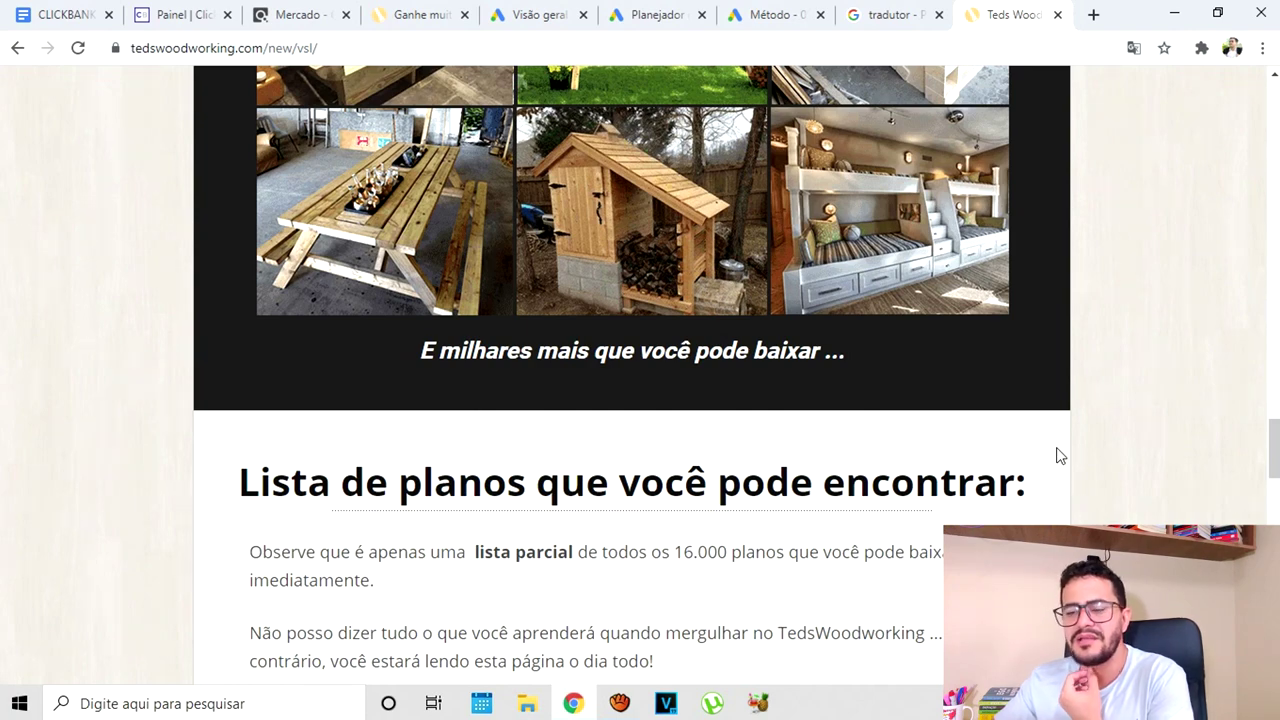
{"action": "scroll", "coordinate": [914, 531], "scroll_direction": "up", "scroll_amount": 6}
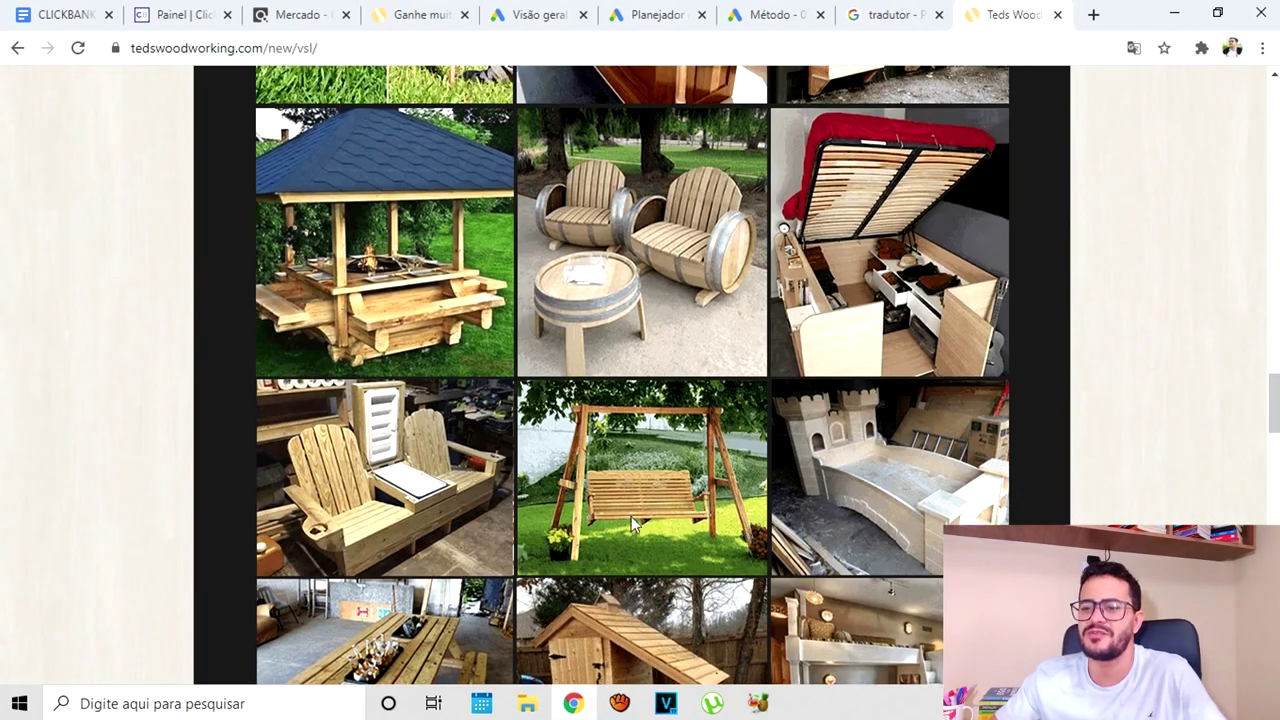
{"action": "scroll", "coordinate": [736, 248], "scroll_direction": "up", "scroll_amount": 3}
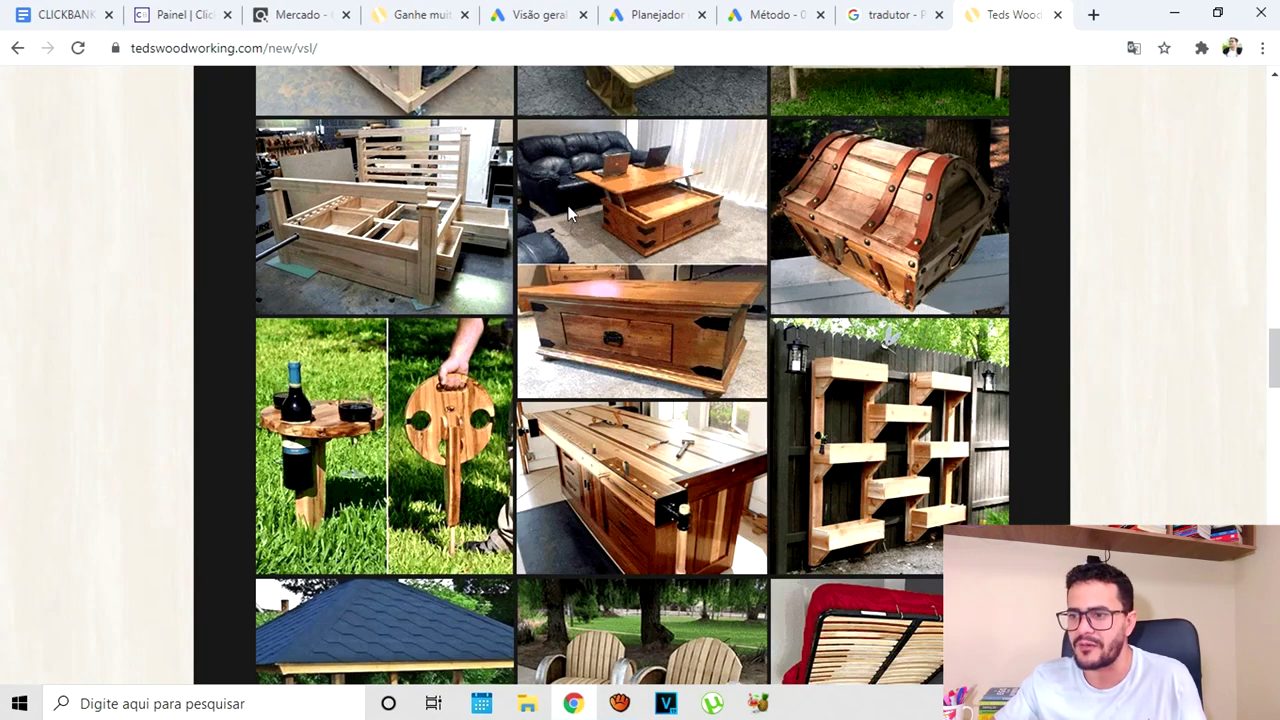
{"action": "scroll", "coordinate": [559, 258], "scroll_direction": "down", "scroll_amount": 10}
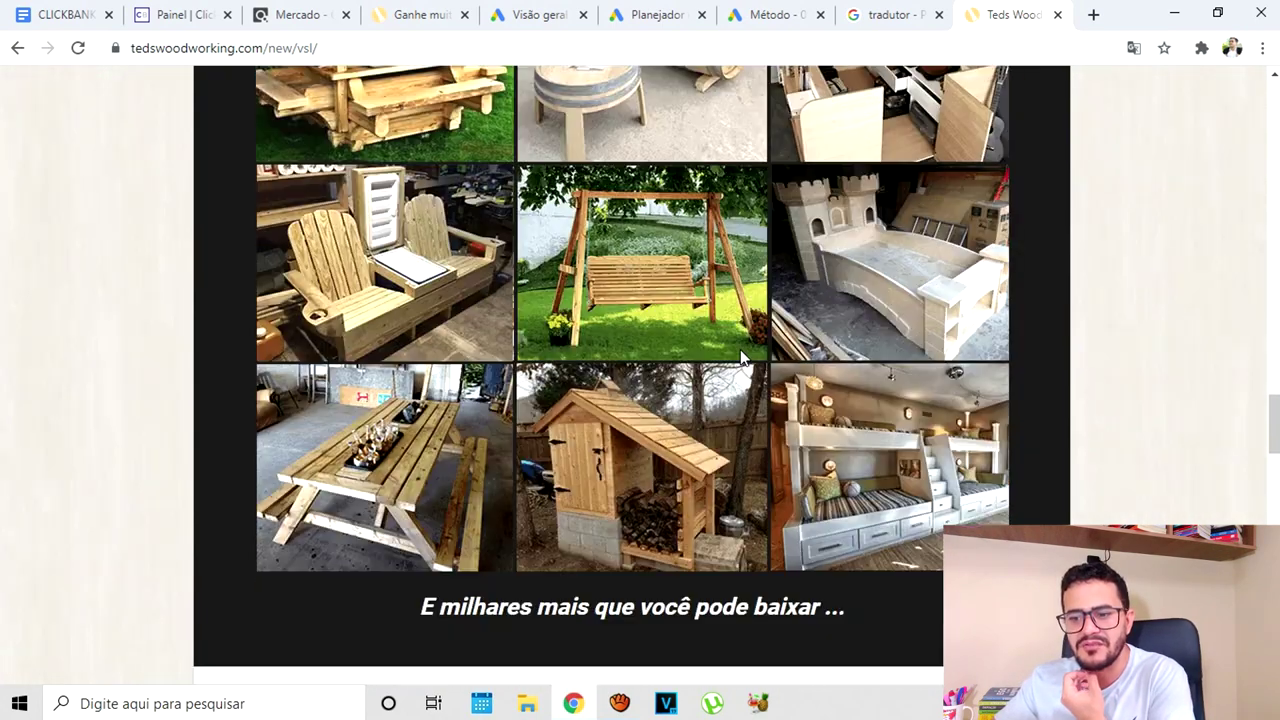
{"action": "scroll", "coordinate": [867, 360], "scroll_direction": "down", "scroll_amount": 10}
{"action": "scroll", "coordinate": [843, 400], "scroll_direction": "up", "scroll_amount": 2}
{"action": "scroll", "coordinate": [767, 313], "scroll_direction": "down", "scroll_amount": 4}
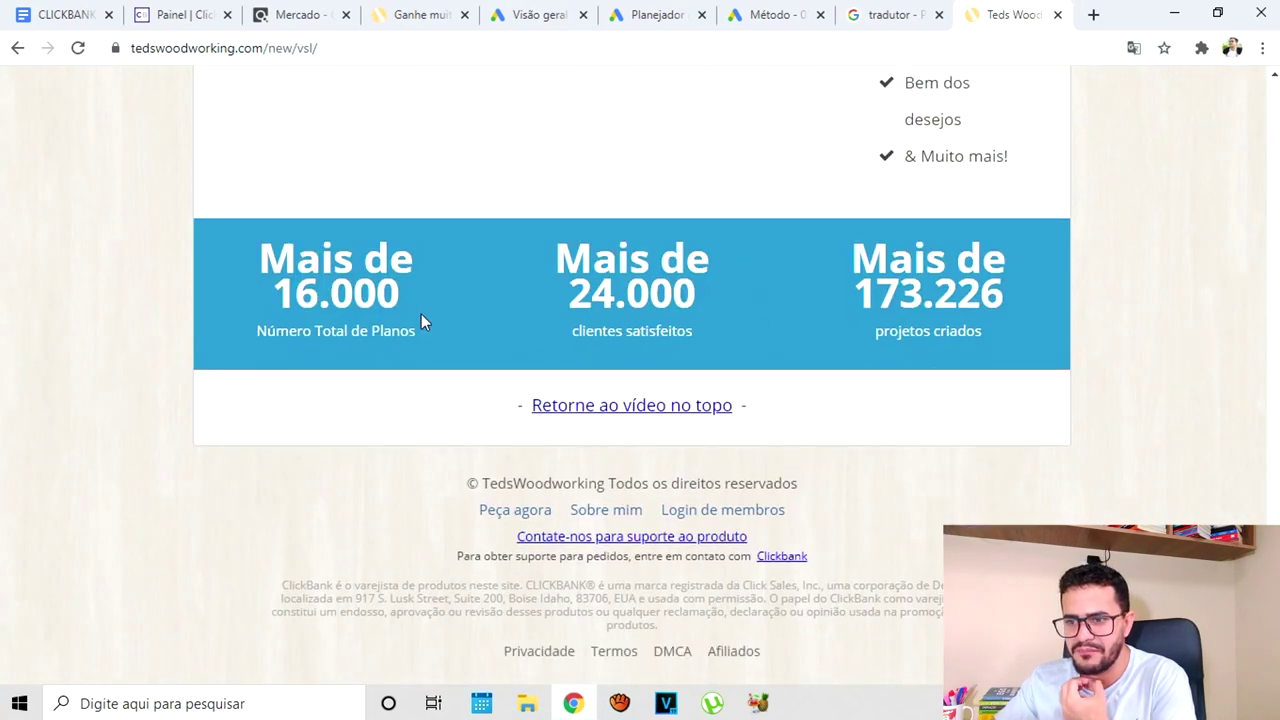
Review the sales video and the customer testimonials beneath it on the TedsWoodworking page
{"action": "scroll", "coordinate": [875, 418], "scroll_direction": "up", "scroll_amount": 20}
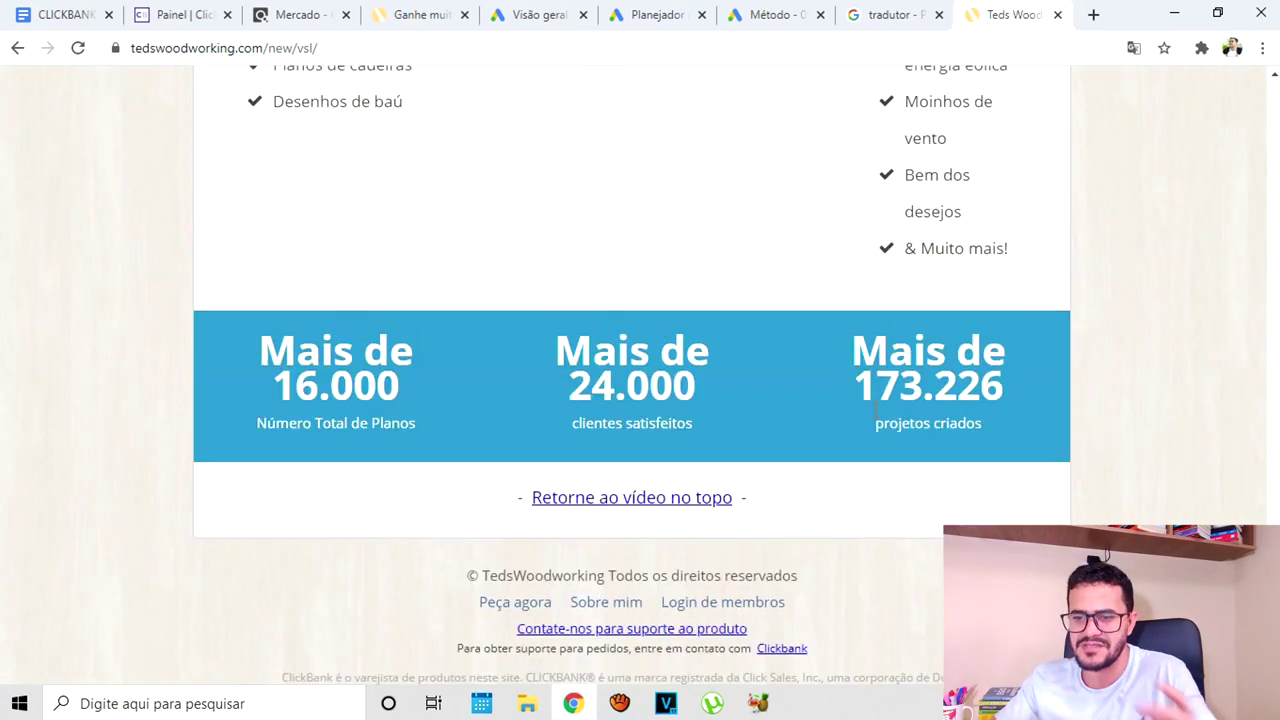
{"action": "scroll", "coordinate": [875, 418], "scroll_direction": "up", "scroll_amount": 15}
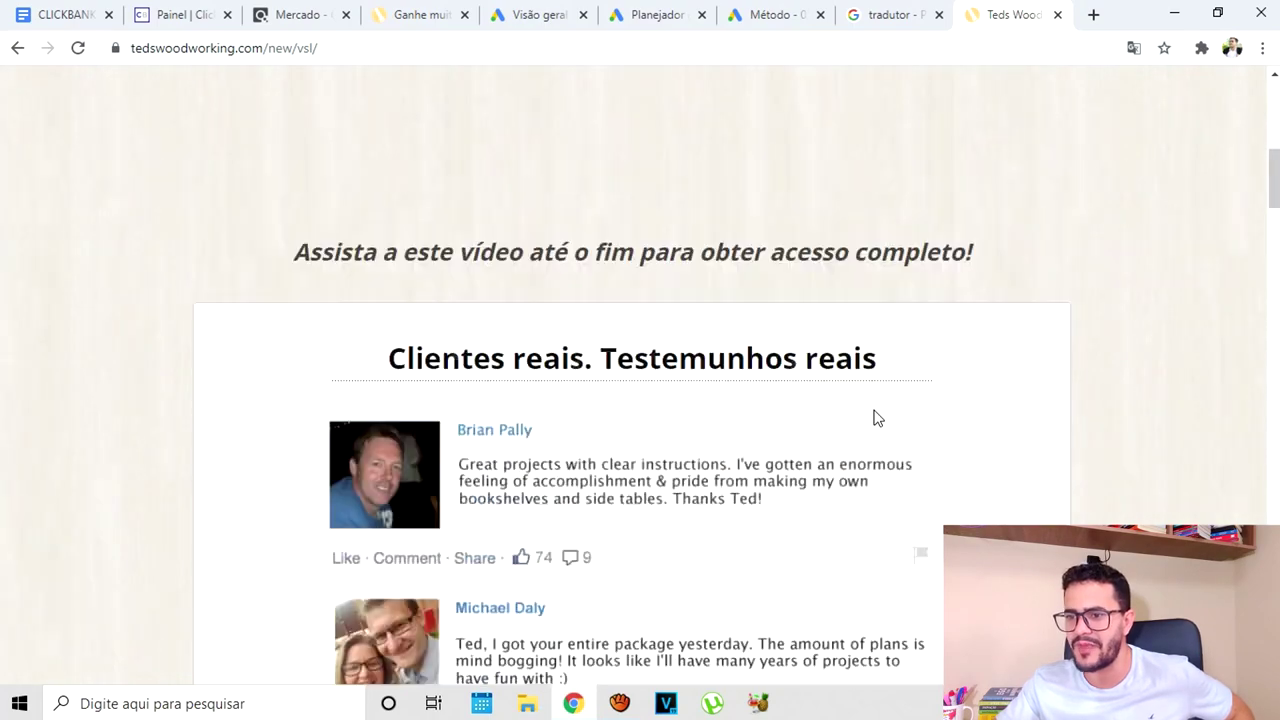
{"action": "scroll", "coordinate": [870, 415], "scroll_direction": "down", "scroll_amount": 5}
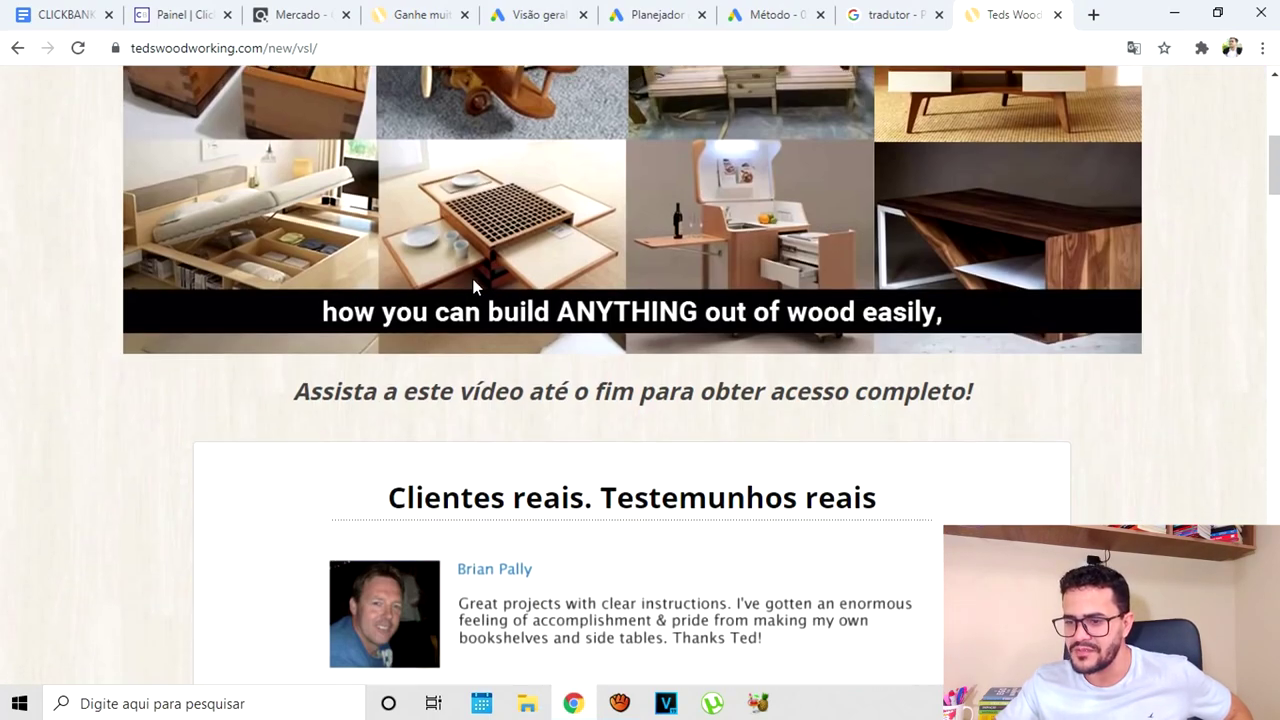
{"action": "scroll", "coordinate": [590, 440], "scroll_direction": "down", "scroll_amount": 1}
{"action": "scroll", "coordinate": [478, 313], "scroll_direction": "up", "scroll_amount": 6}
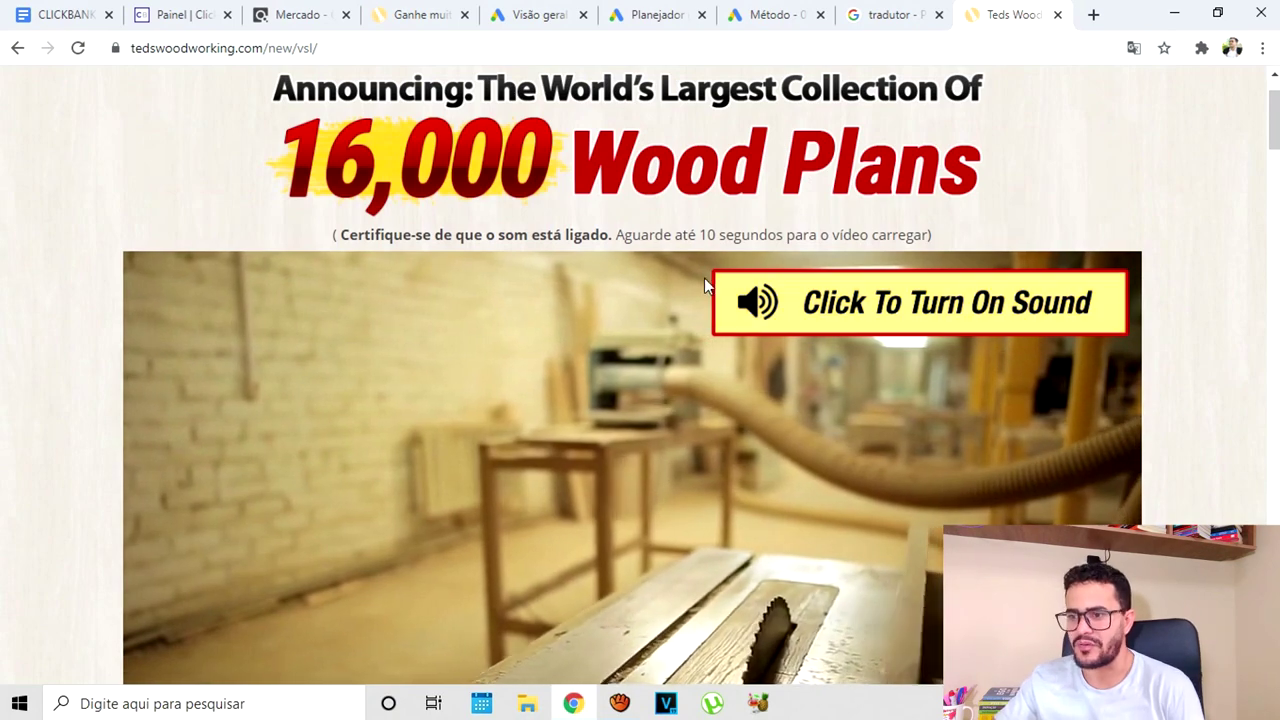
{"action": "scroll", "coordinate": [1058, 298], "scroll_direction": "up", "scroll_amount": 1}
{"action": "scroll", "coordinate": [640, 286], "scroll_direction": "down", "scroll_amount": 8}
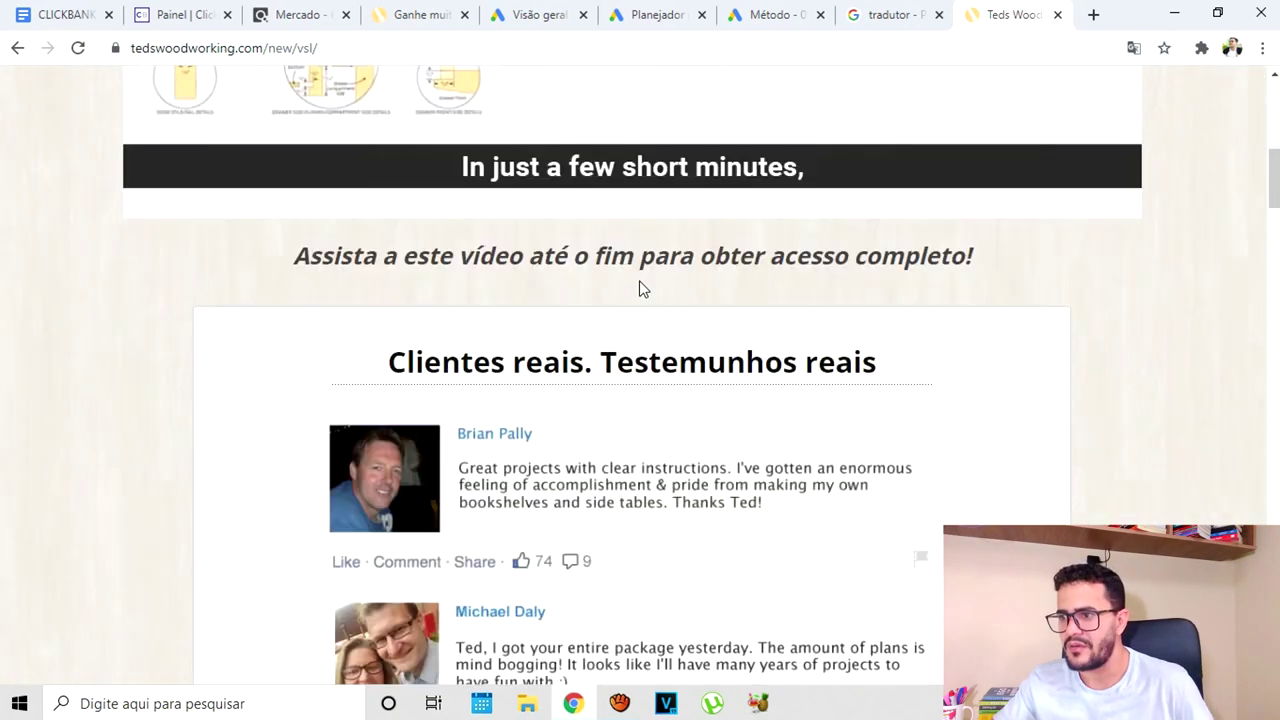
Look through the project types down to the footer and follow "Retorne ao vídeo no topo" back to the sales video
{"action": "scroll", "coordinate": [640, 286], "scroll_direction": "up", "scroll_amount": 1}
{"action": "scroll", "coordinate": [700, 300], "scroll_direction": "down", "scroll_amount": 6}
{"action": "scroll", "coordinate": [815, 338], "scroll_direction": "down", "scroll_amount": 20}
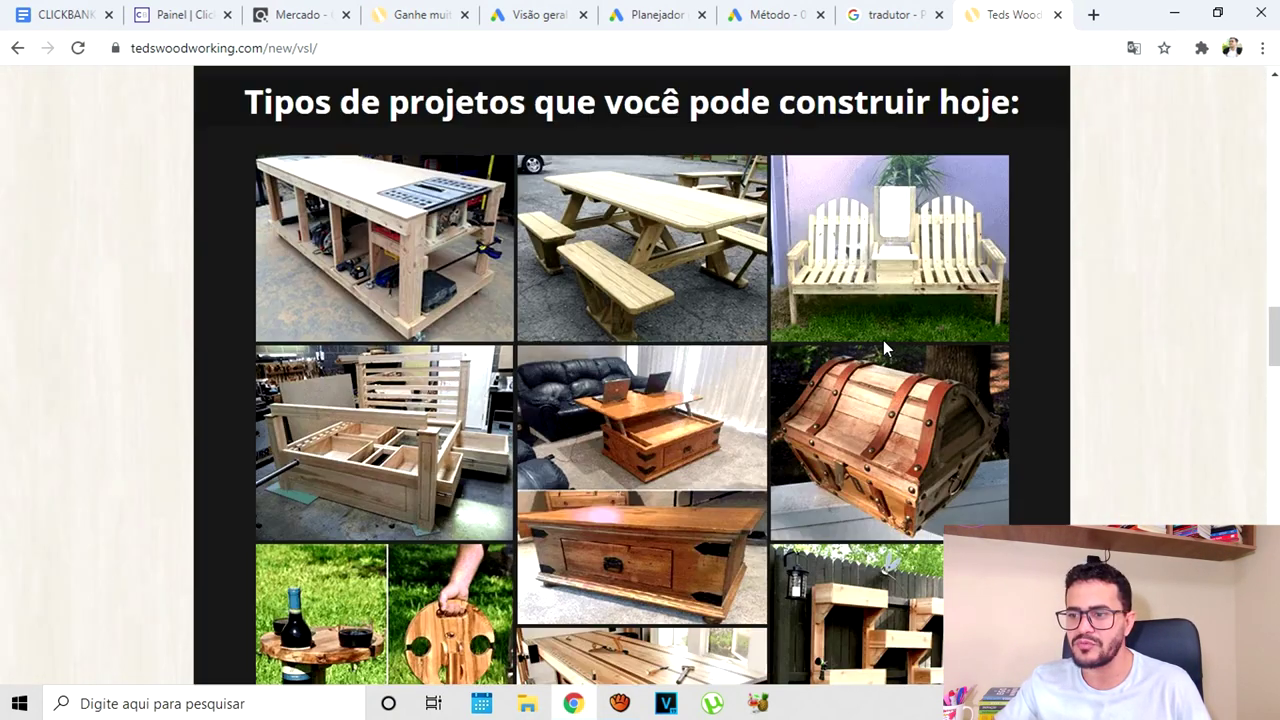
{"action": "scroll", "coordinate": [897, 370], "scroll_direction": "down", "scroll_amount": 10}
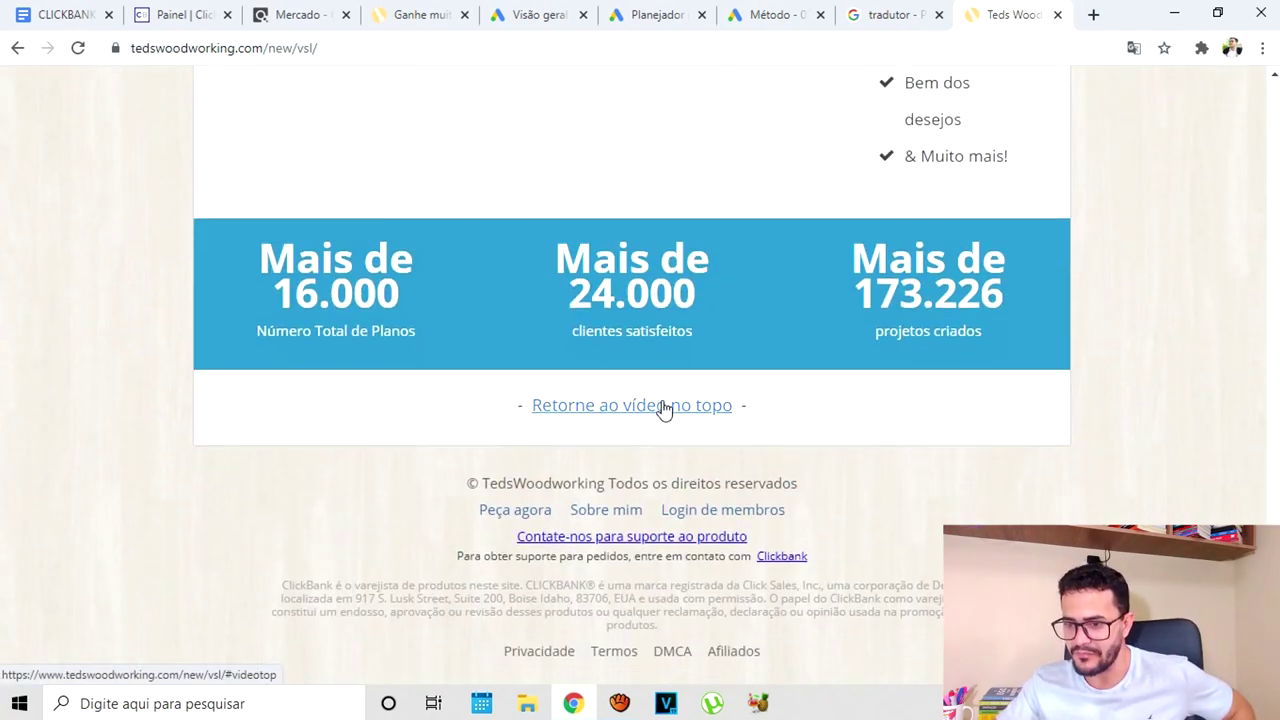
{"action": "left_click", "coordinate": [620, 418]}
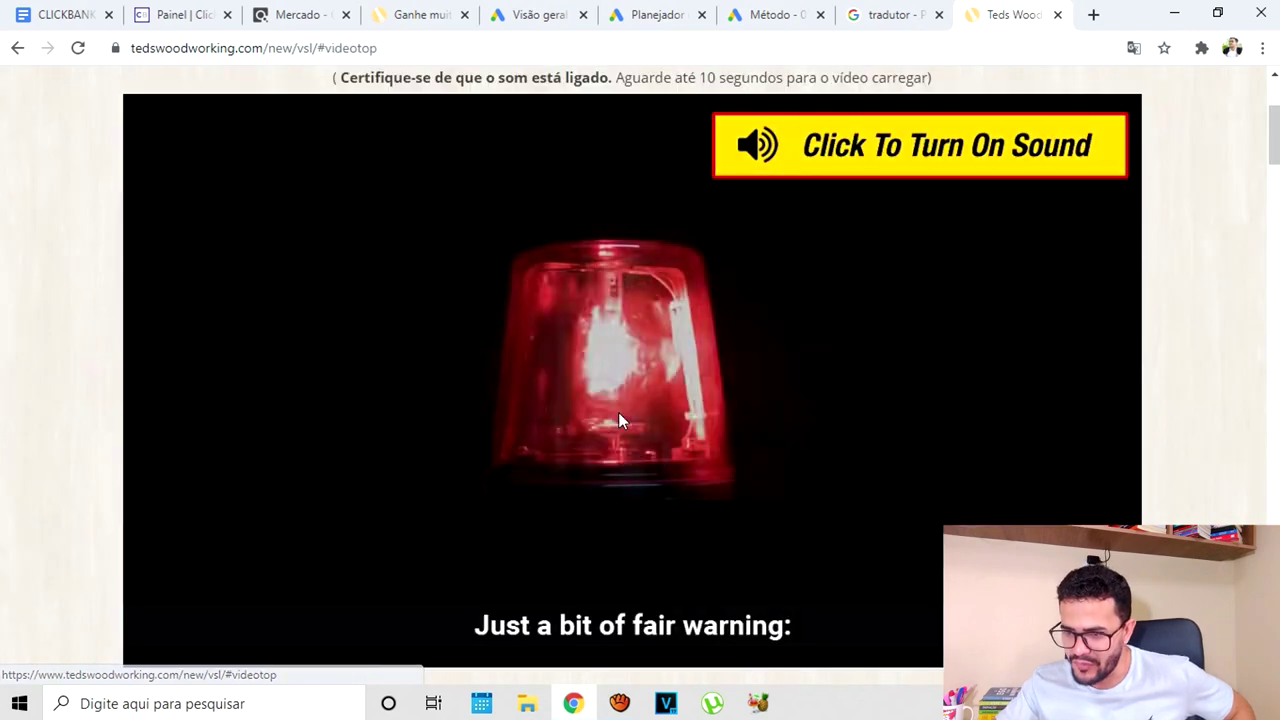
{"action": "scroll", "coordinate": [757, 406], "scroll_direction": "down", "scroll_amount": 4}
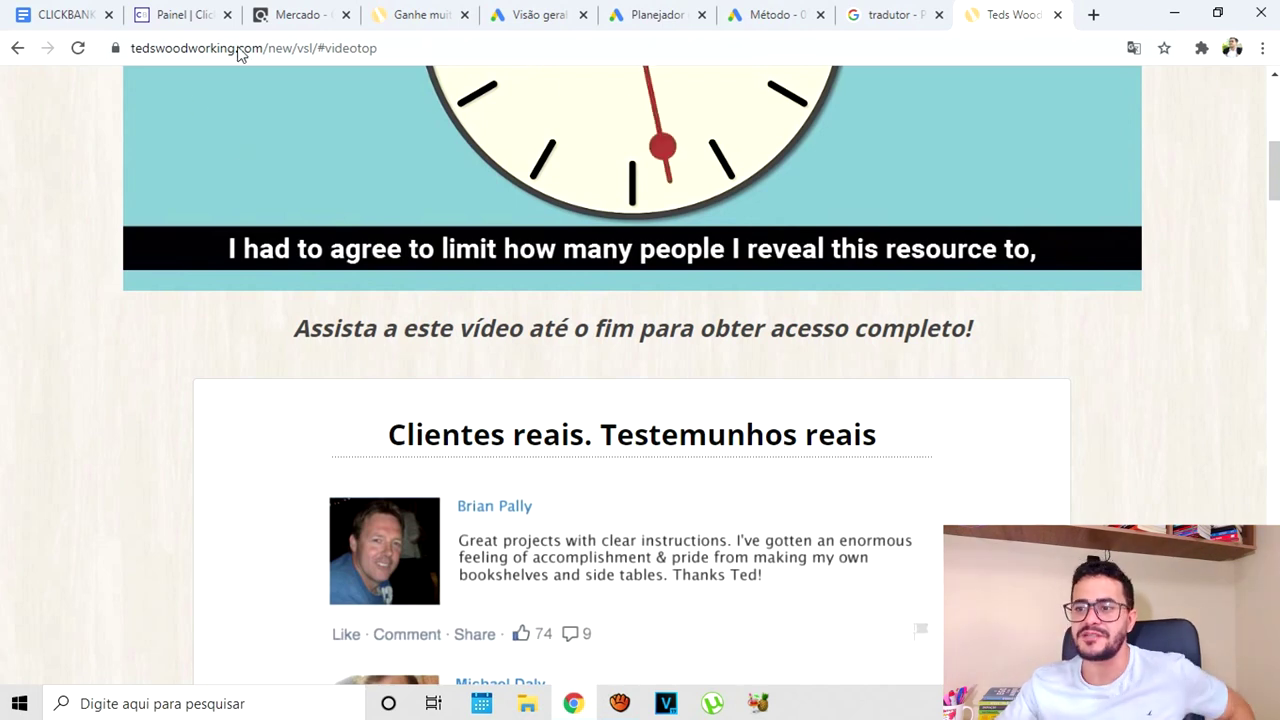
Return to the notes document and read the "Criando Campanha" section on what changes from a normal campaign
{"action": "left_click", "coordinate": [45, 15]}
{"action": "scroll", "coordinate": [779, 420], "scroll_direction": "down", "scroll_amount": 6}
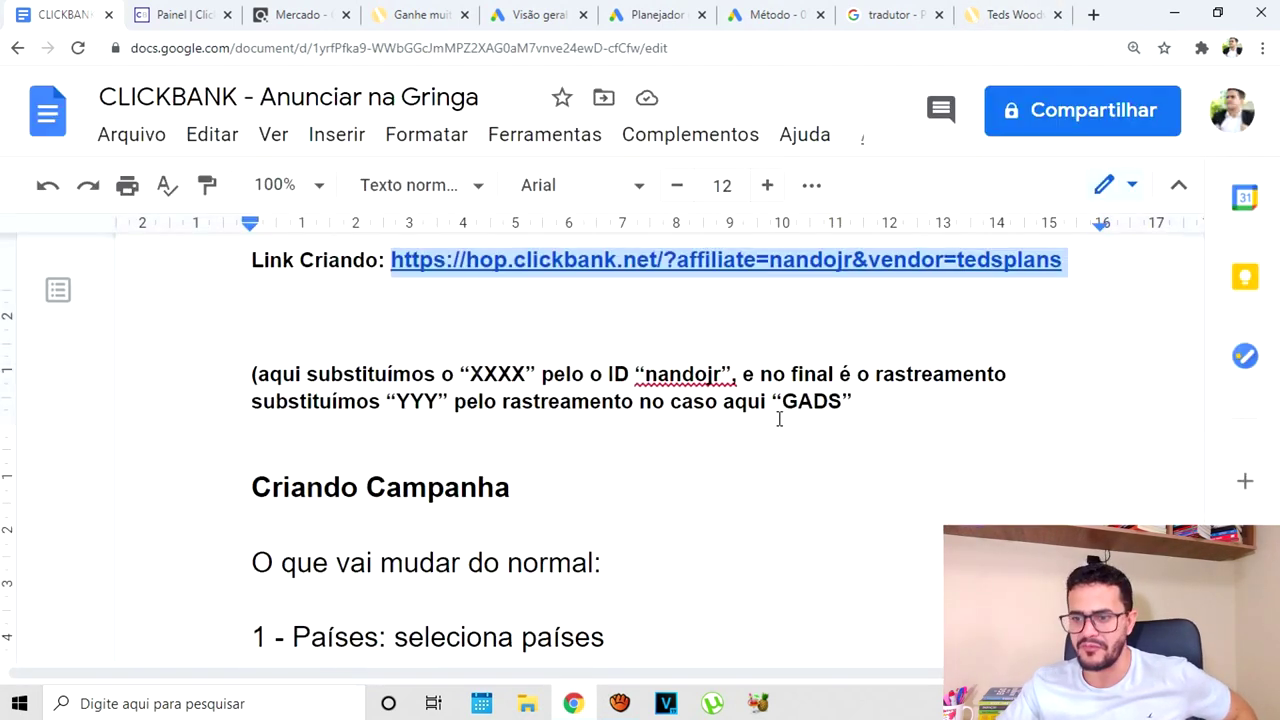
{"action": "scroll", "coordinate": [777, 414], "scroll_direction": "up", "scroll_amount": 2}
{"action": "left_click", "coordinate": [775, 412]}
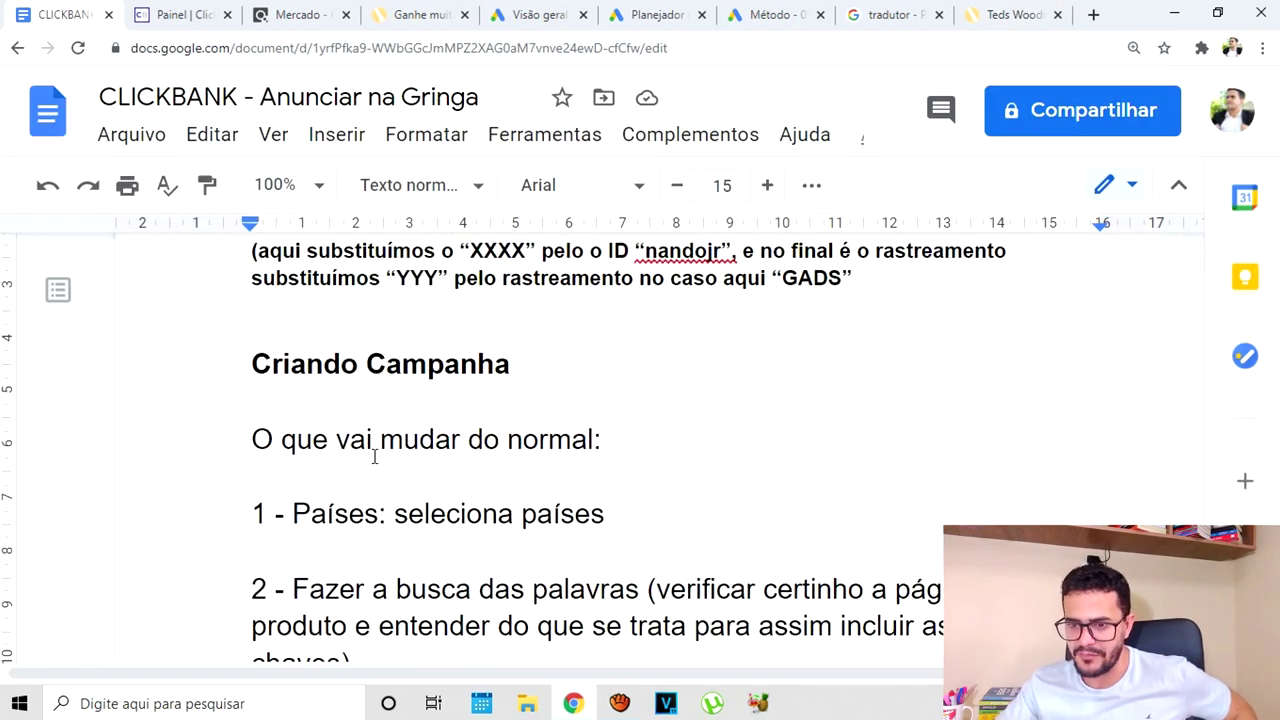
{"action": "scroll", "coordinate": [294, 483], "scroll_direction": "down", "scroll_amount": 1}
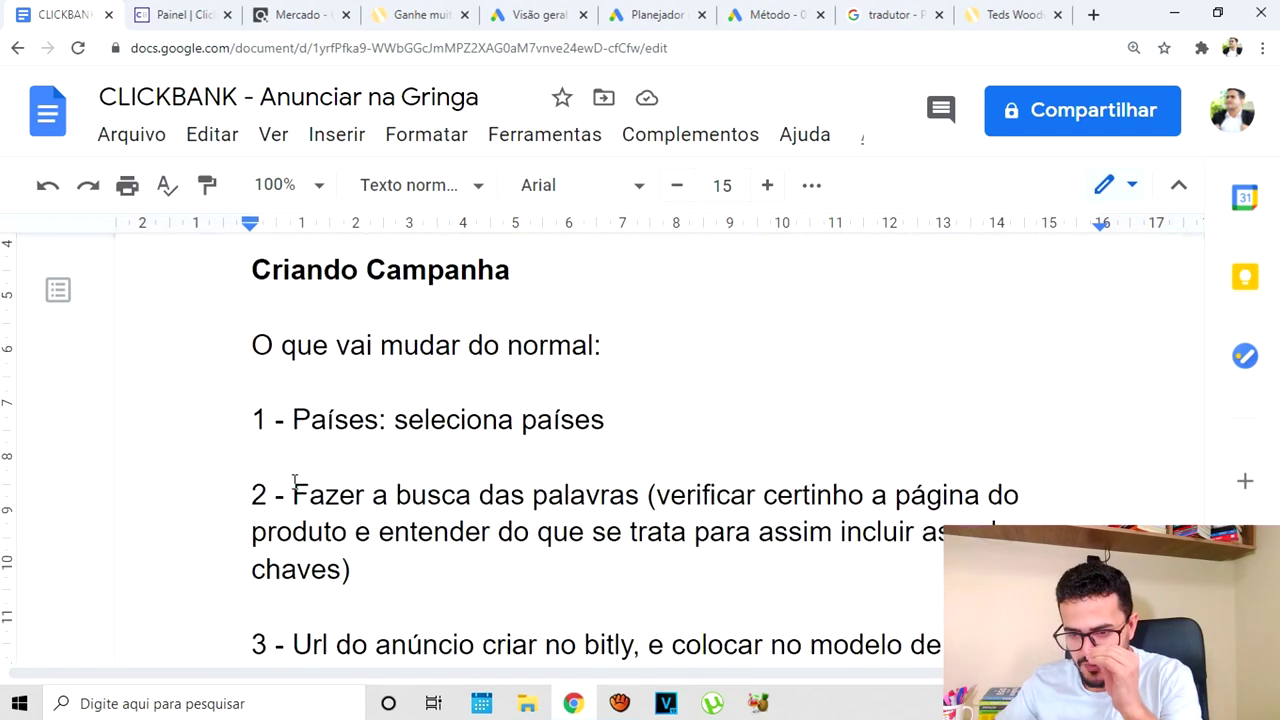
Switch to Google Ads, dismiss the open tools list and start a new campaign with the goal "Vendas"
{"action": "left_click", "coordinate": [551, 17]}
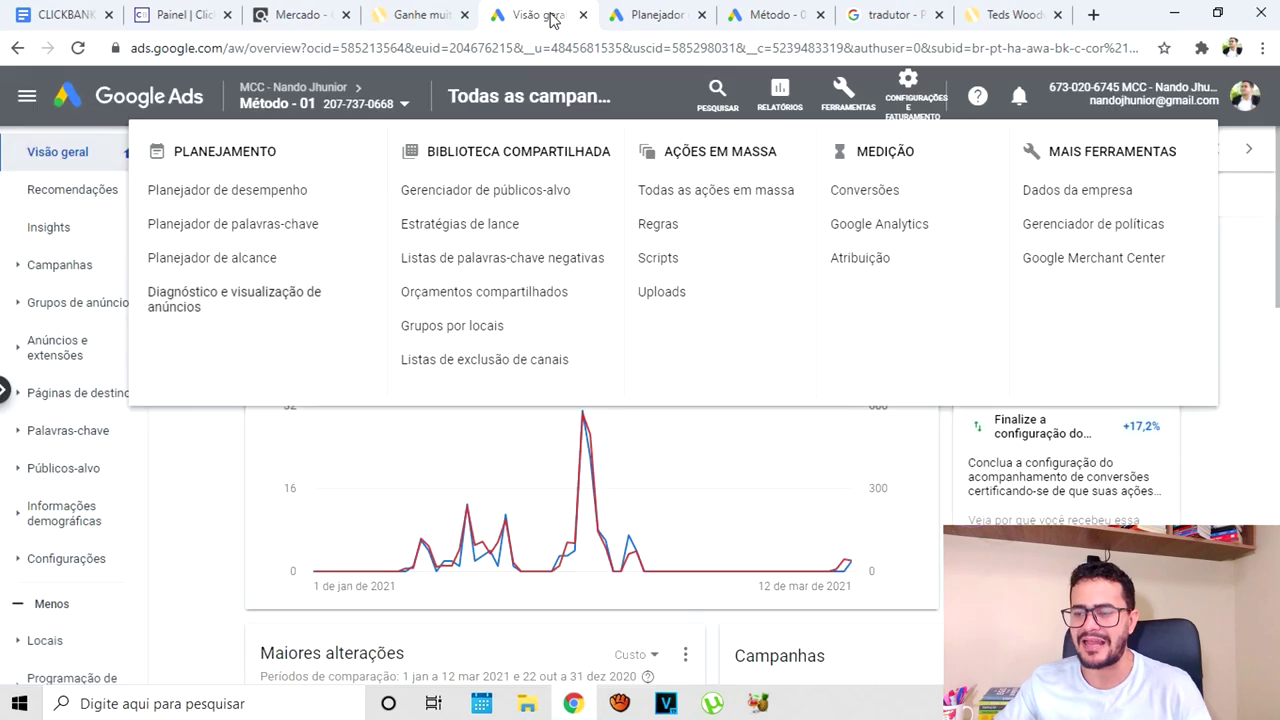
{"action": "left_click", "coordinate": [1255, 357]}
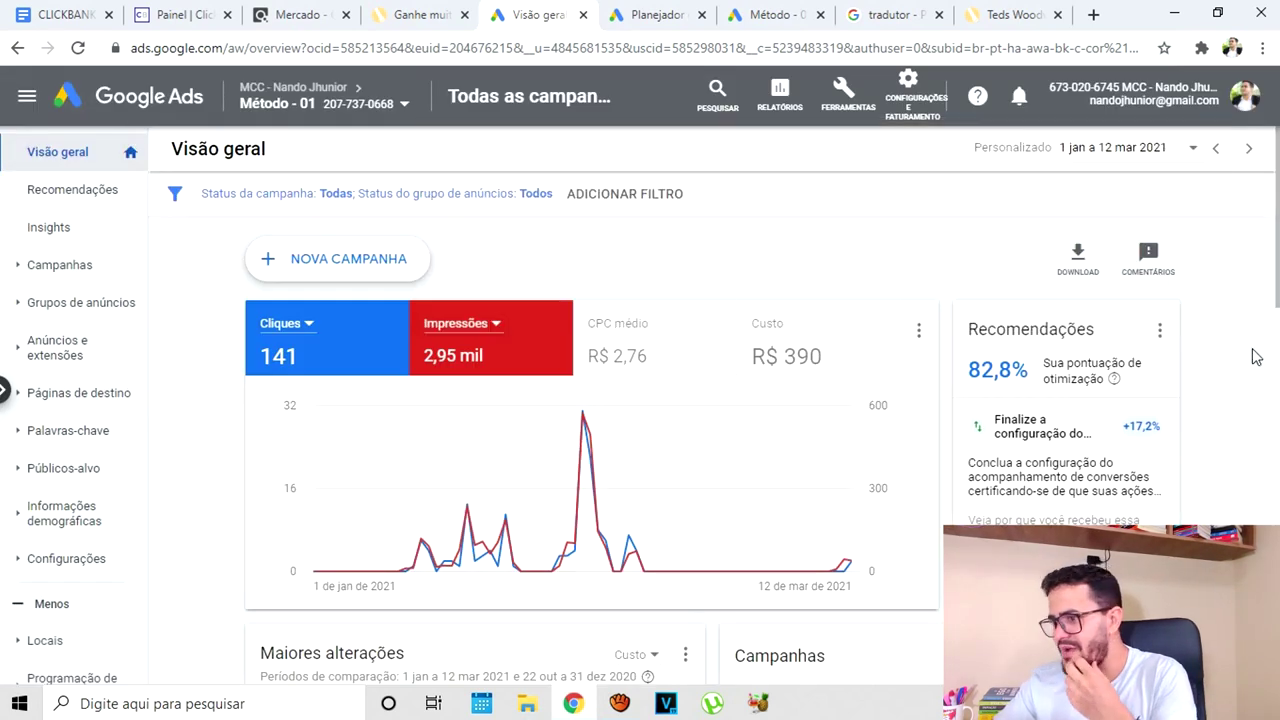
{"action": "left_click", "coordinate": [321, 268]}
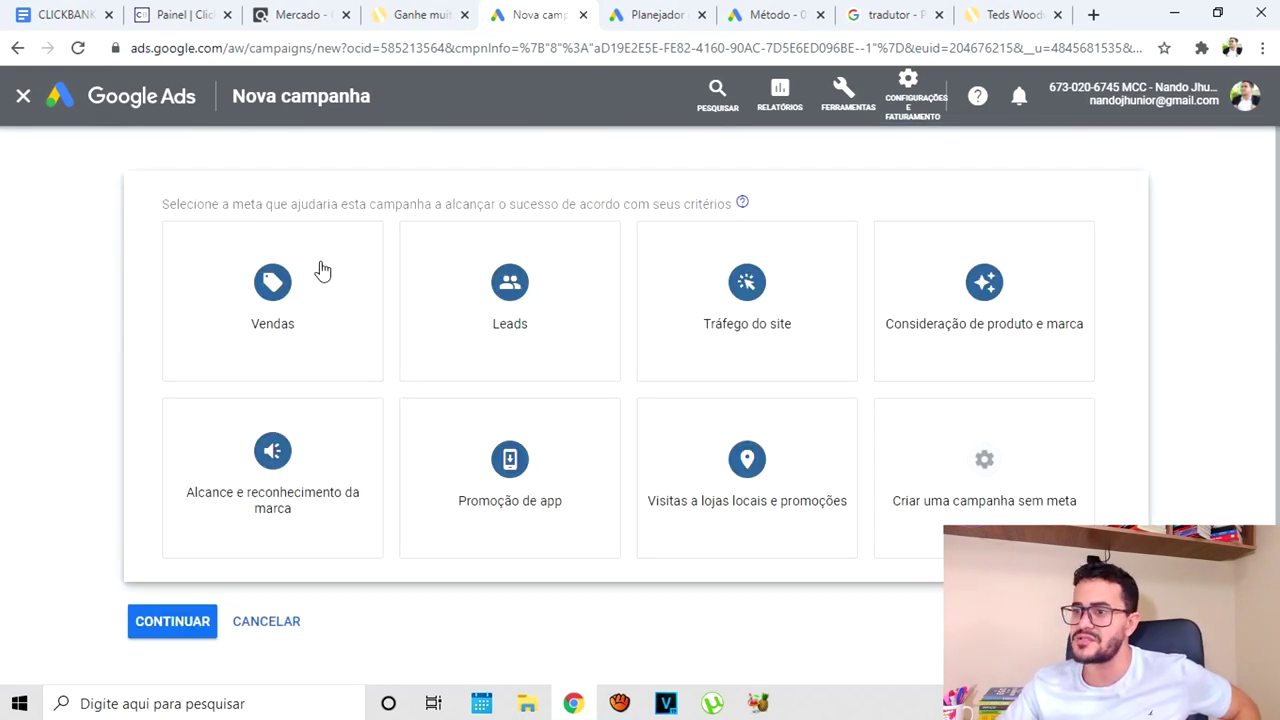
{"action": "left_click", "coordinate": [257, 332]}
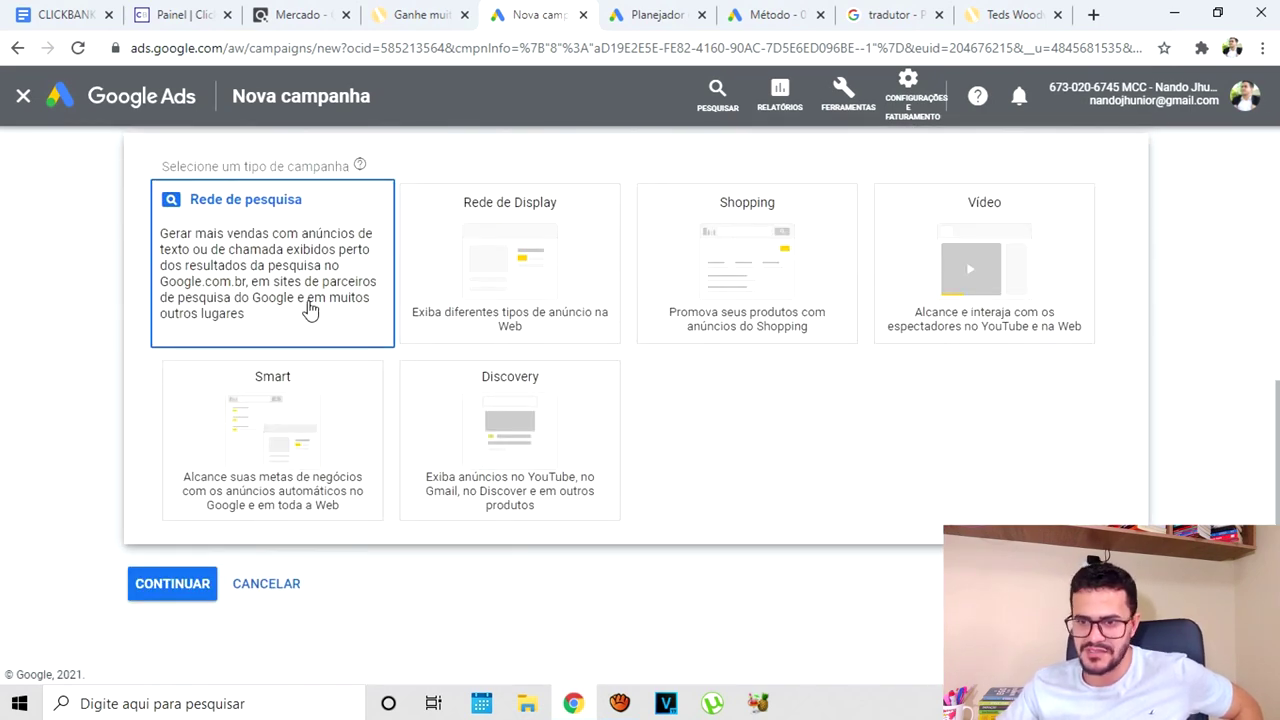
Choose "Rede de pesquisa" as the campaign type and continue to the campaign settings
{"action": "left_click", "coordinate": [277, 250]}
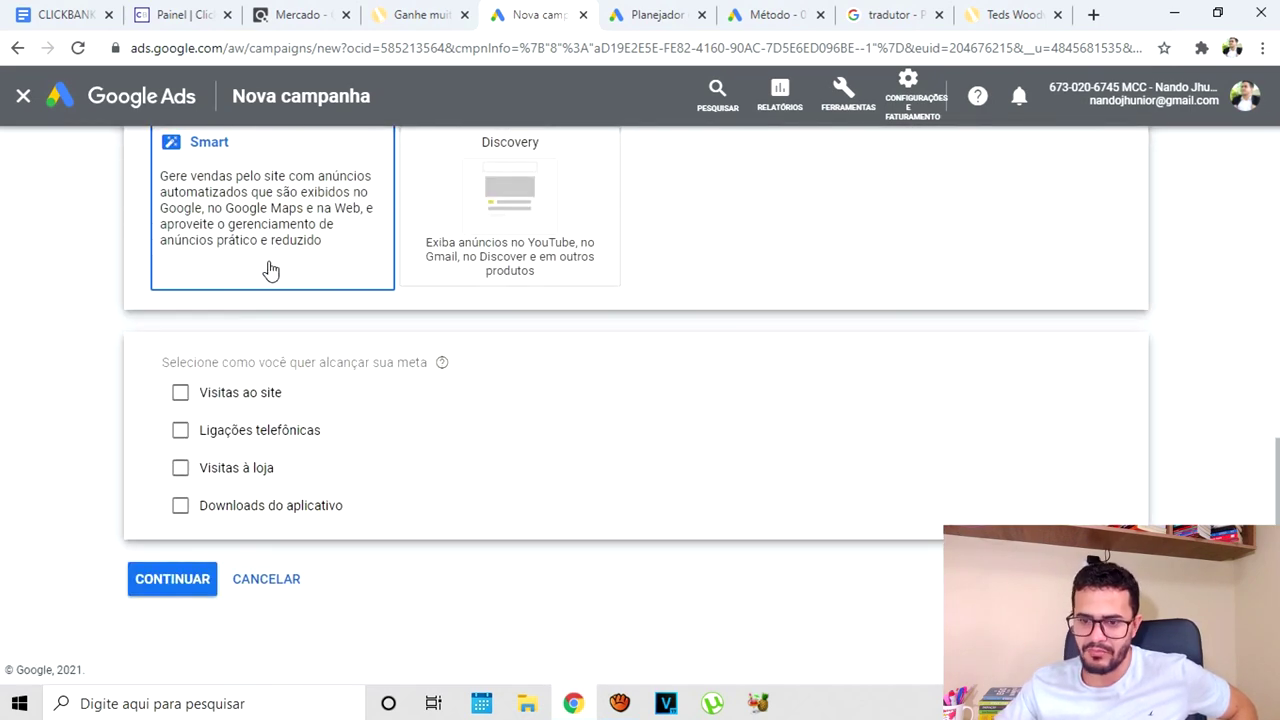
{"action": "left_click", "coordinate": [169, 590]}
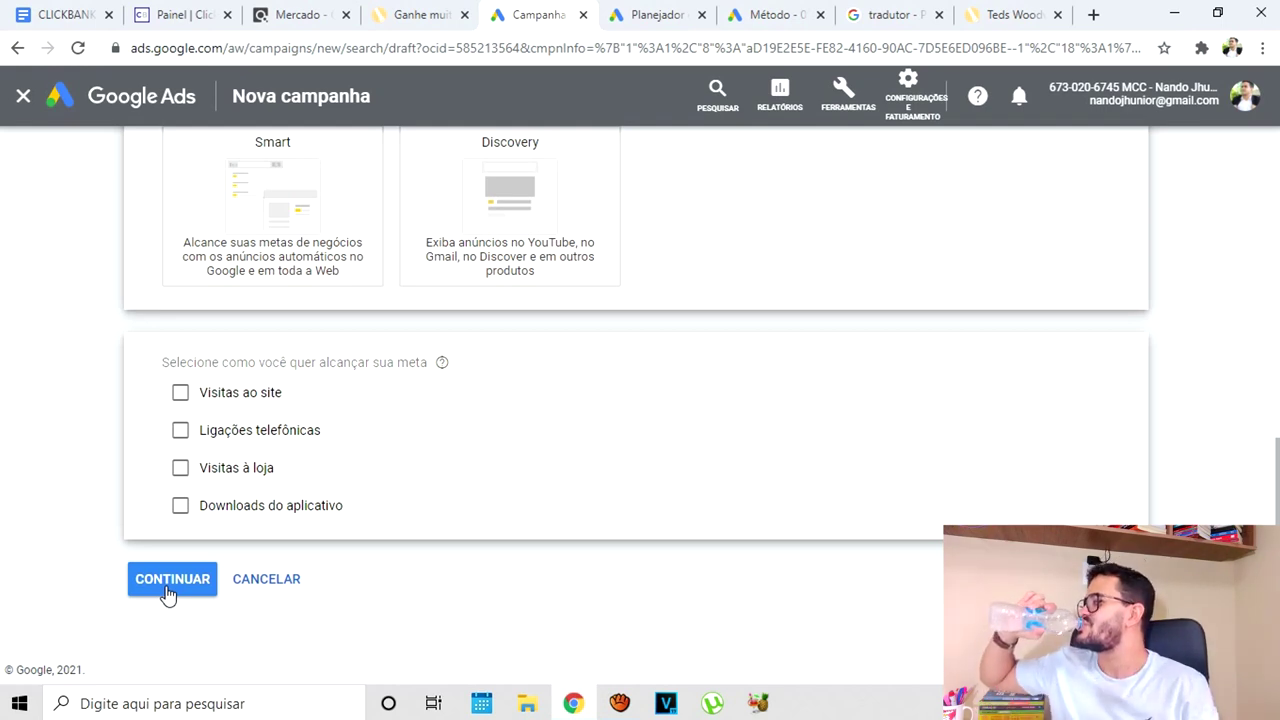
{"action": "left_click", "coordinate": [168, 590]}
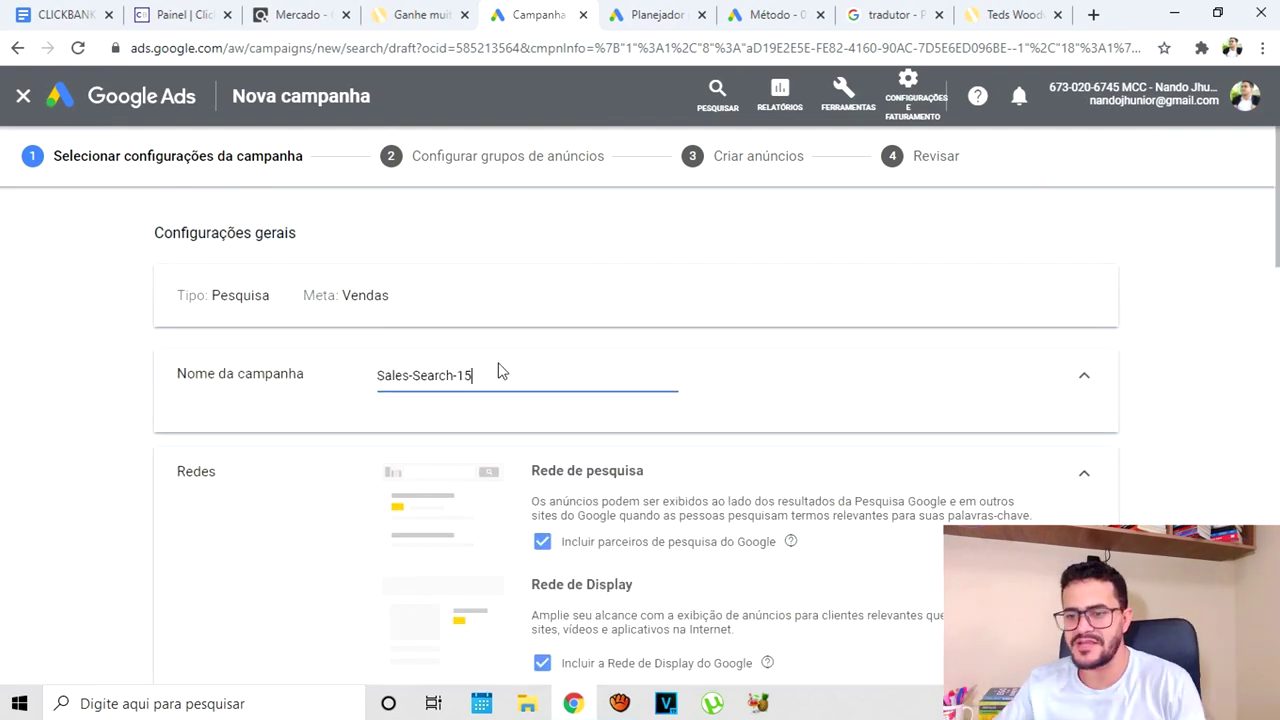
Name the campaign "teds" and exclude both the Google search partners and the Display Network from its networks
{"action": "left_click_drag", "start_coordinate": [509, 380], "coordinate": [376, 395]}
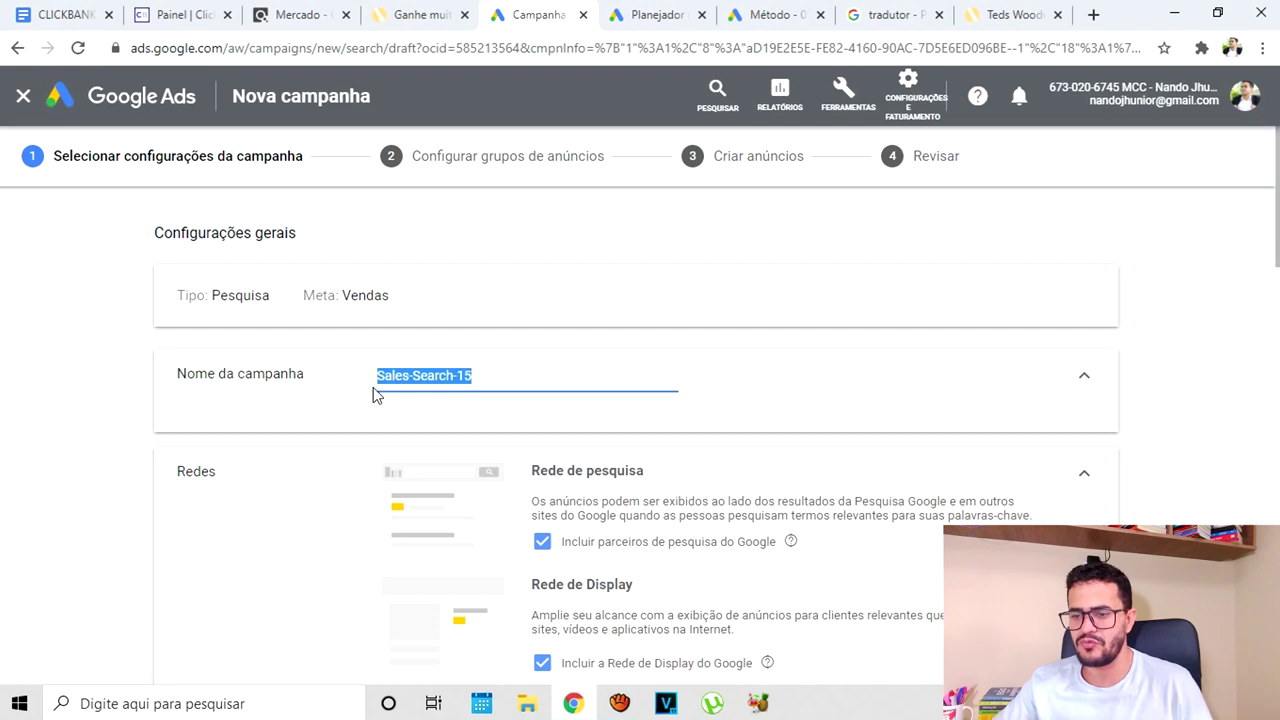
{"action": "type", "text": "teds"}
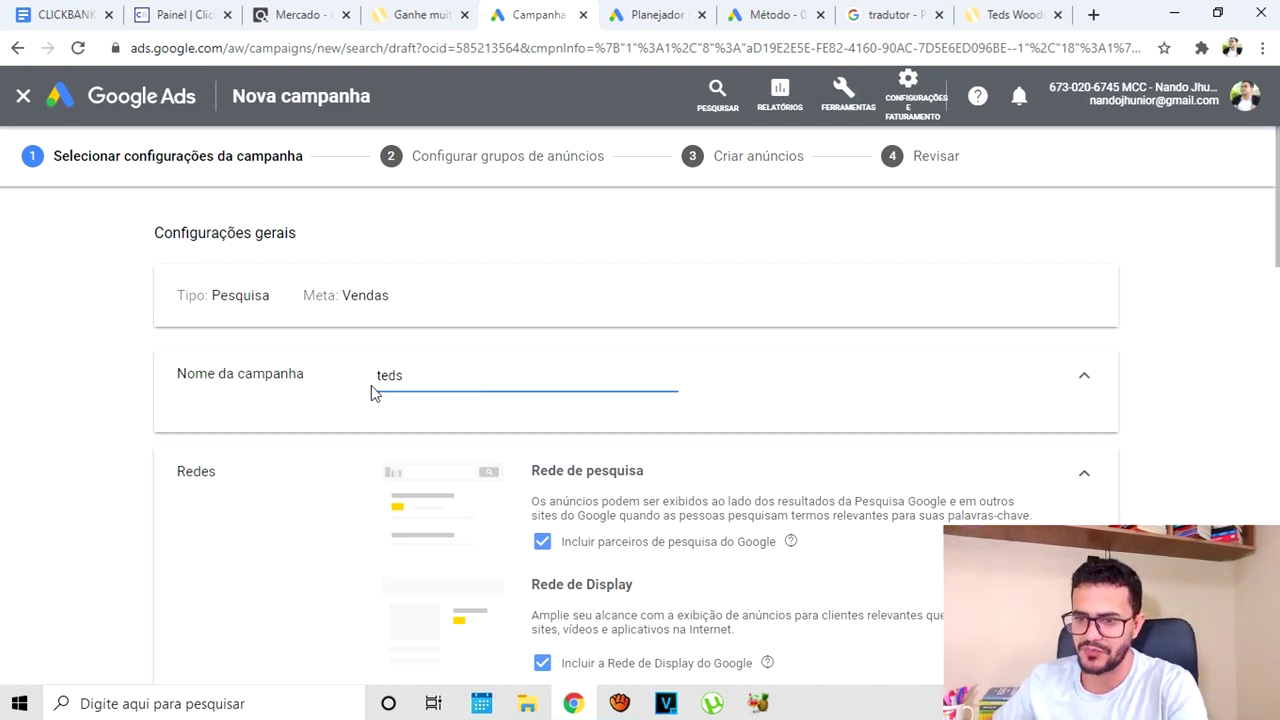
{"action": "scroll", "coordinate": [289, 484], "scroll_direction": "down", "scroll_amount": 1}
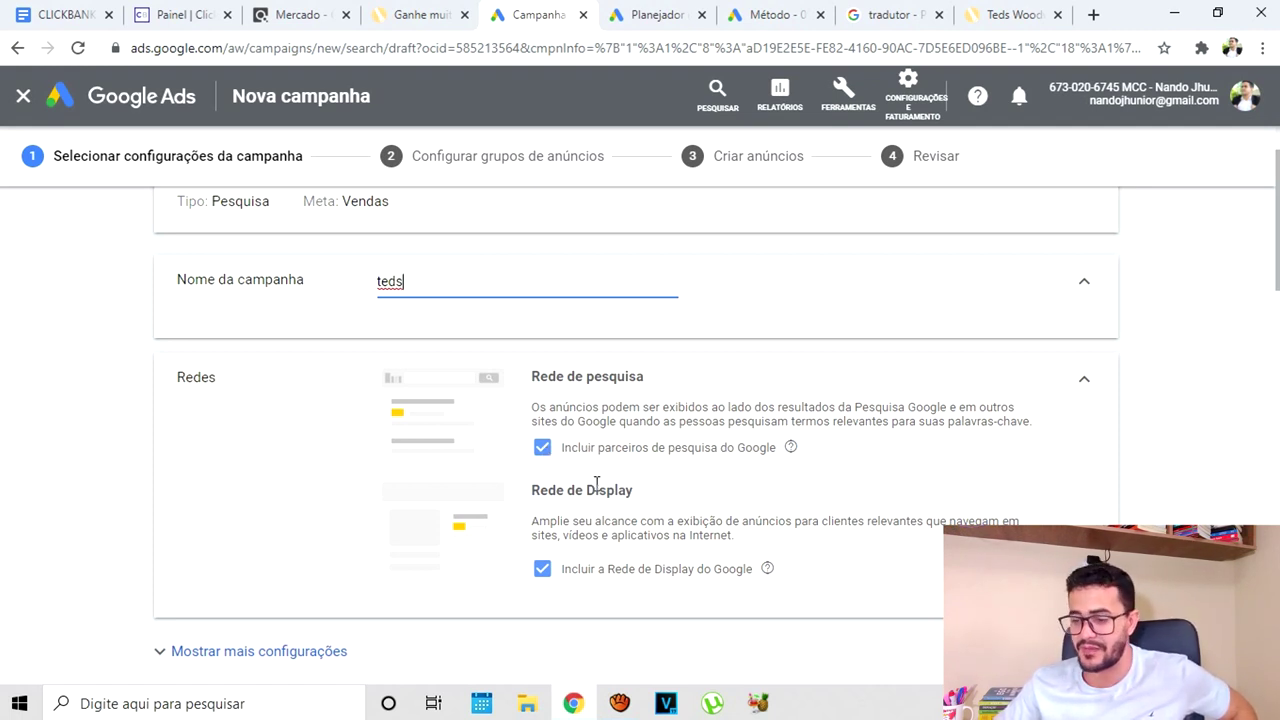
{"action": "left_click", "coordinate": [544, 572]}
{"action": "left_click", "coordinate": [542, 448]}
{"action": "left_click", "coordinate": [542, 449]}
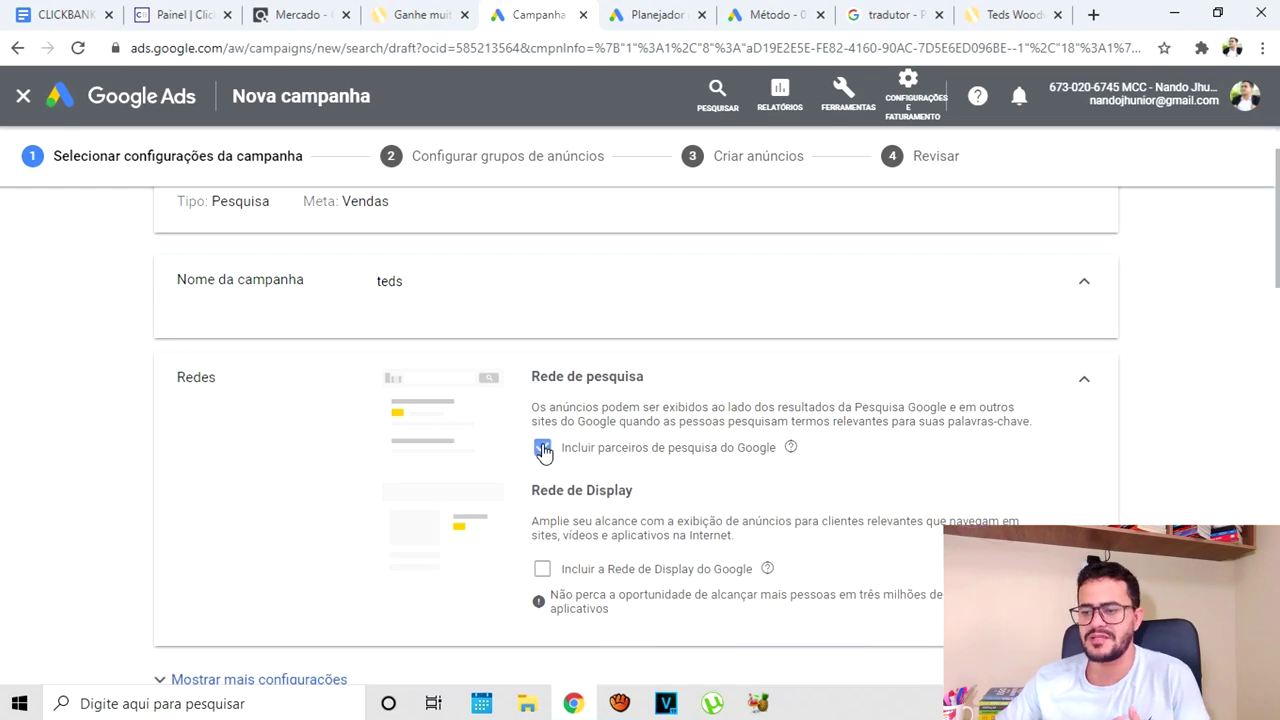
{"action": "left_click", "coordinate": [542, 449]}
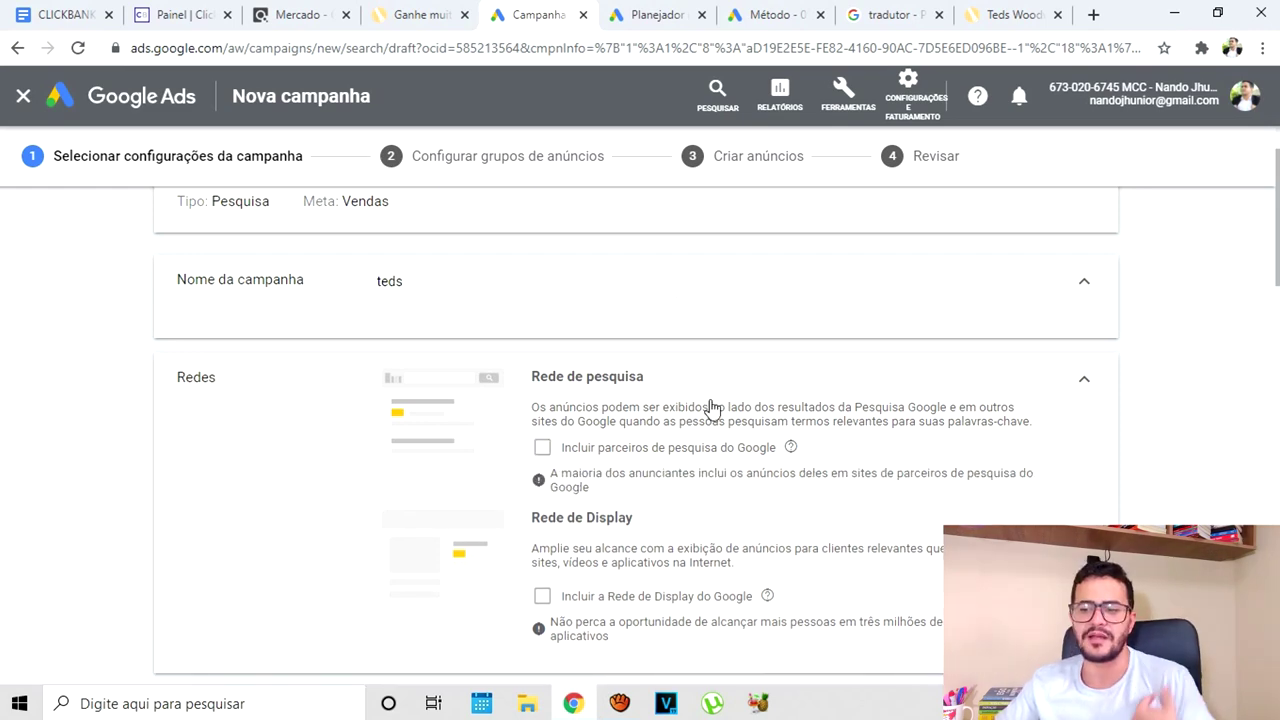
Set the locations to "Inserir outro local" and add the country Estados Unidos as a target through the advanced search
{"action": "scroll", "coordinate": [710, 410], "scroll_direction": "down", "scroll_amount": 5}
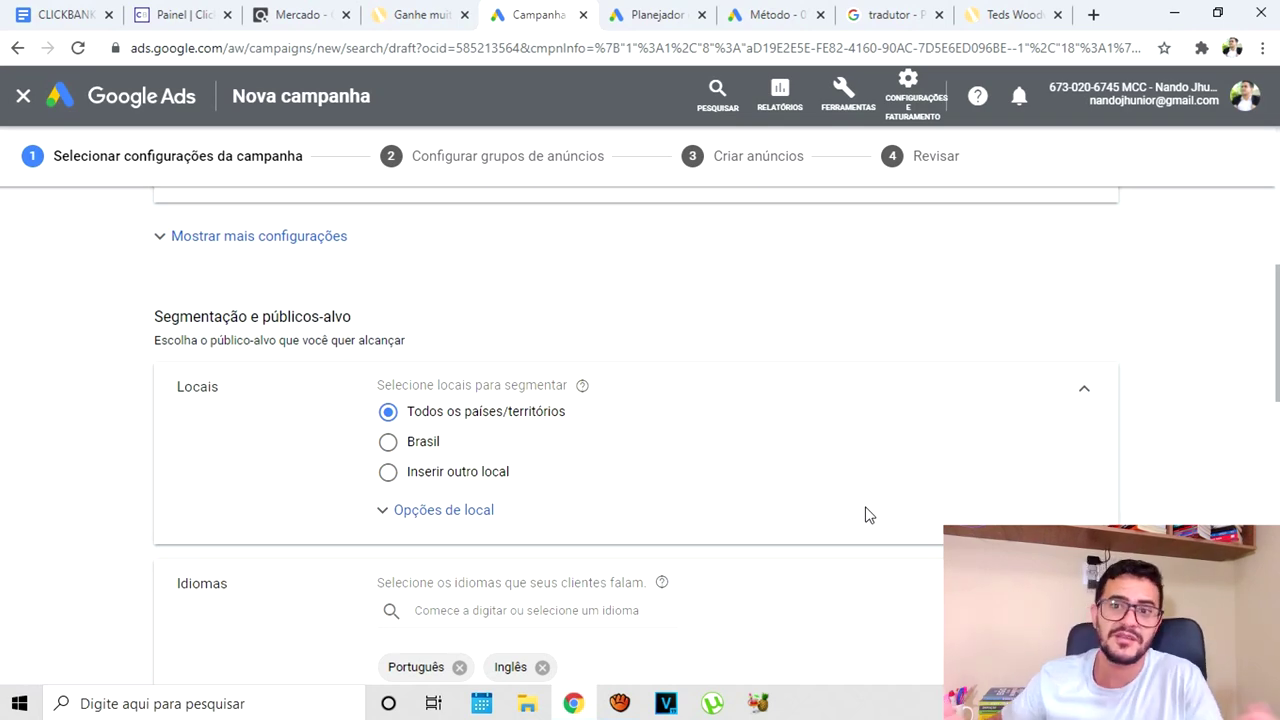
{"action": "scroll", "coordinate": [969, 440], "scroll_direction": "down", "scroll_amount": 2}
{"action": "scroll", "coordinate": [990, 442], "scroll_direction": "up", "scroll_amount": 1}
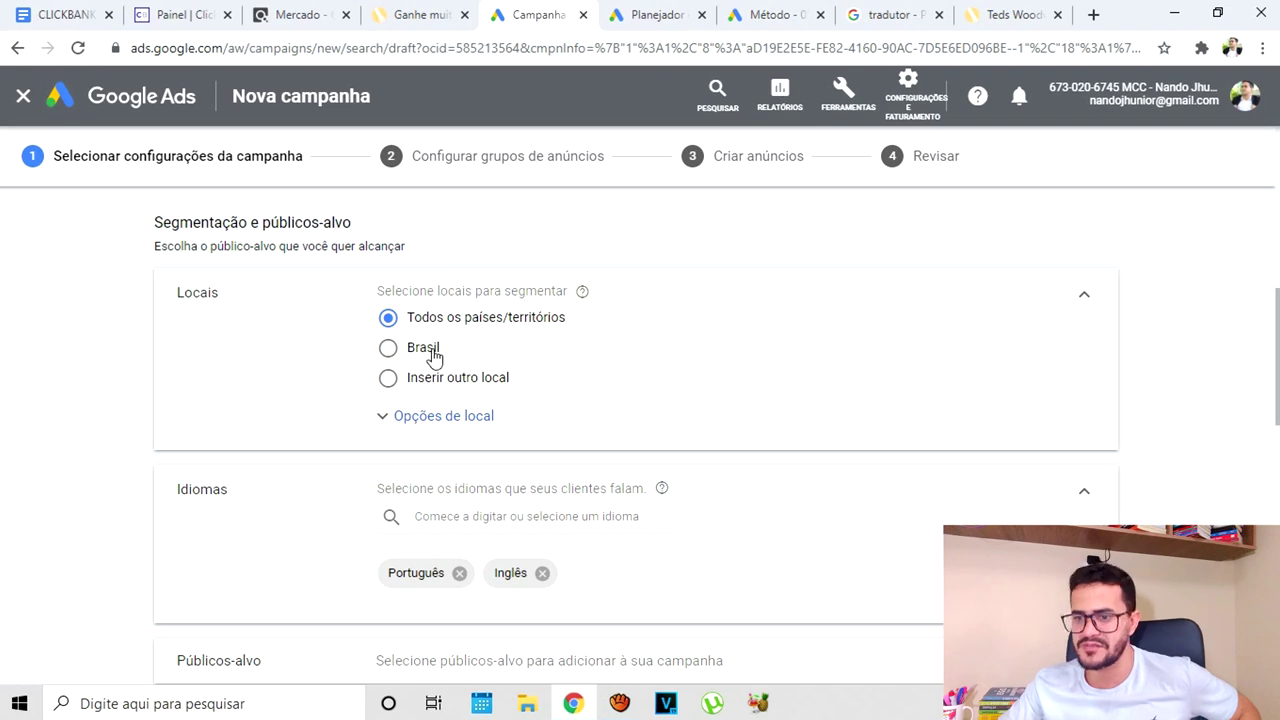
{"action": "left_click", "coordinate": [388, 380]}
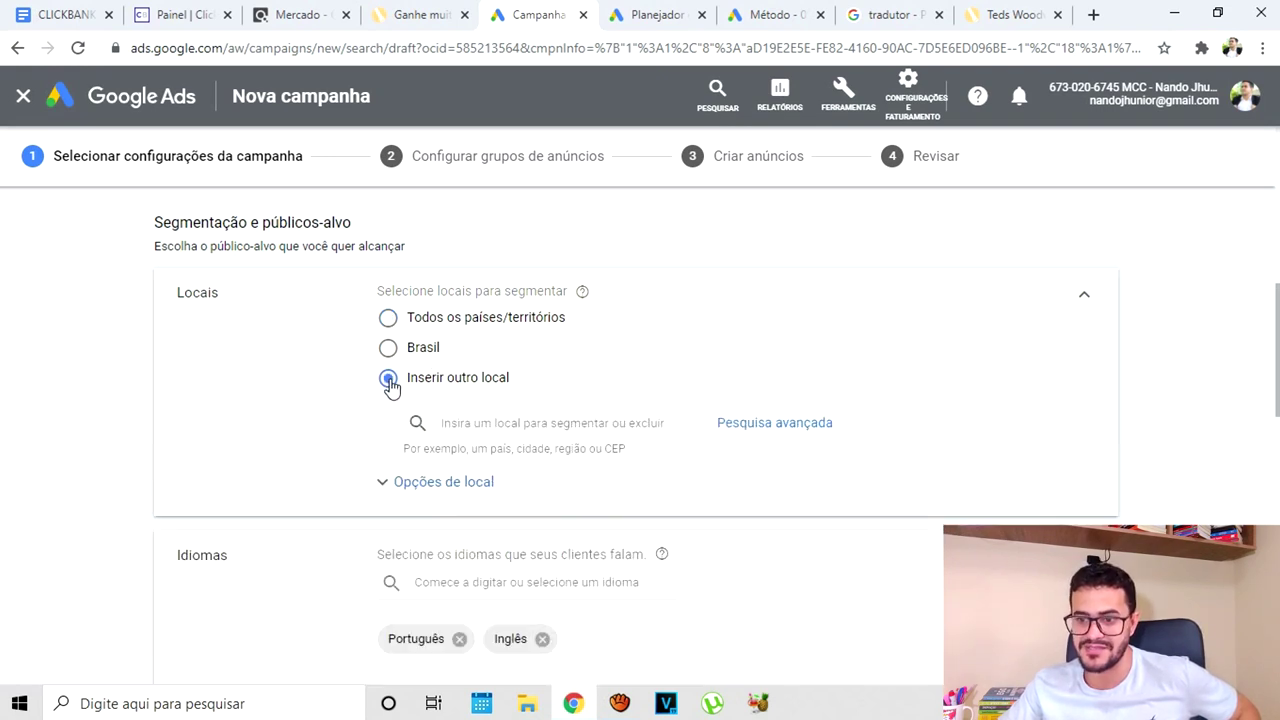
{"action": "left_click", "coordinate": [801, 428]}
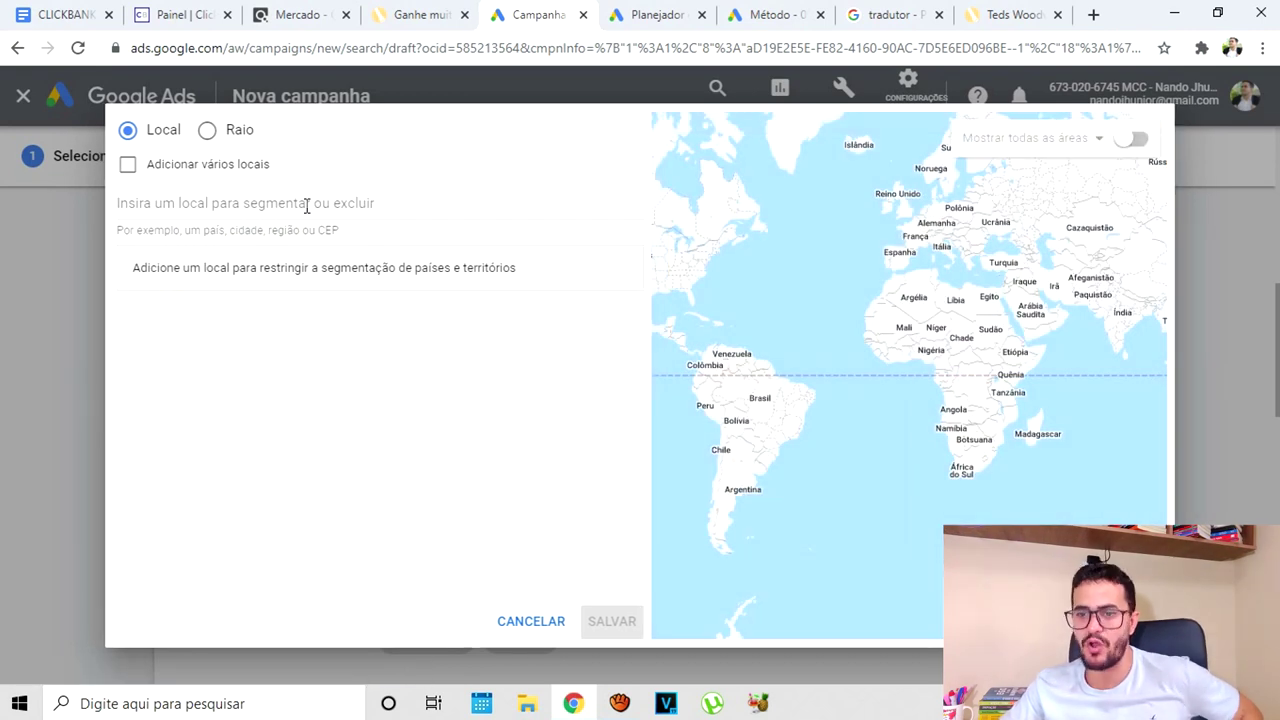
{"action": "left_click", "coordinate": [307, 206]}
{"action": "type", "text": "estados"}
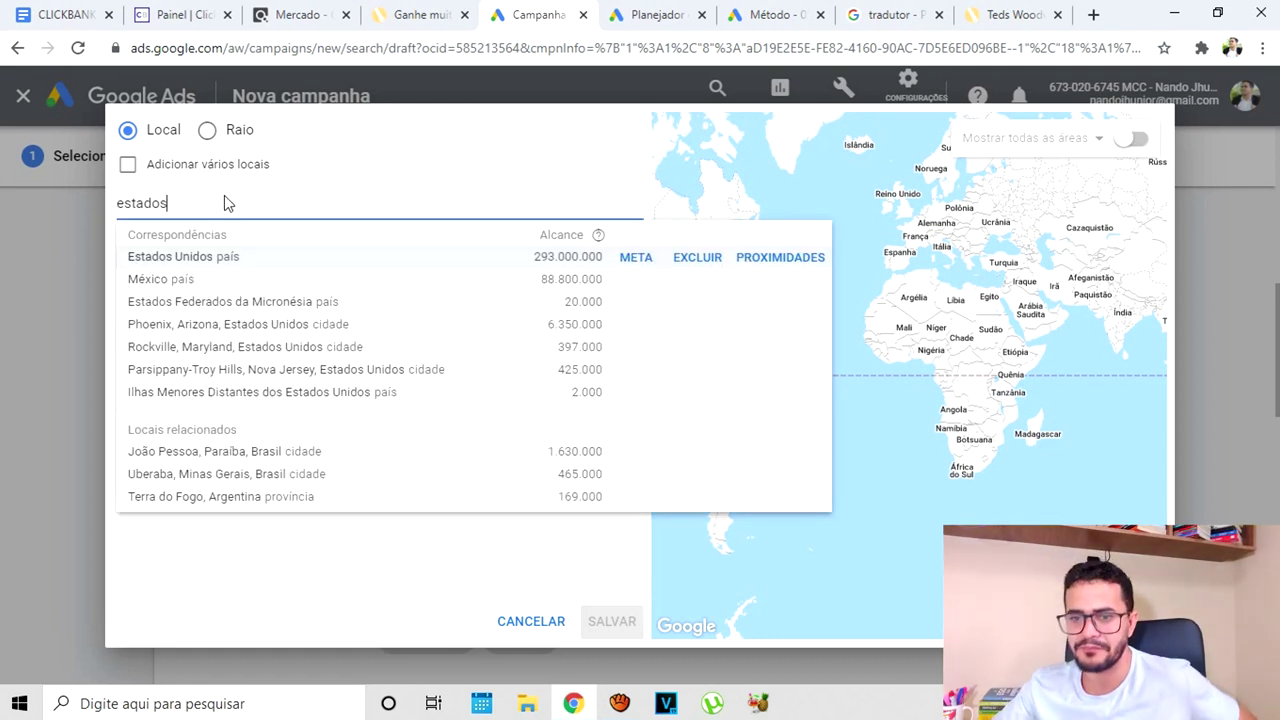
{"action": "left_click", "coordinate": [178, 258]}
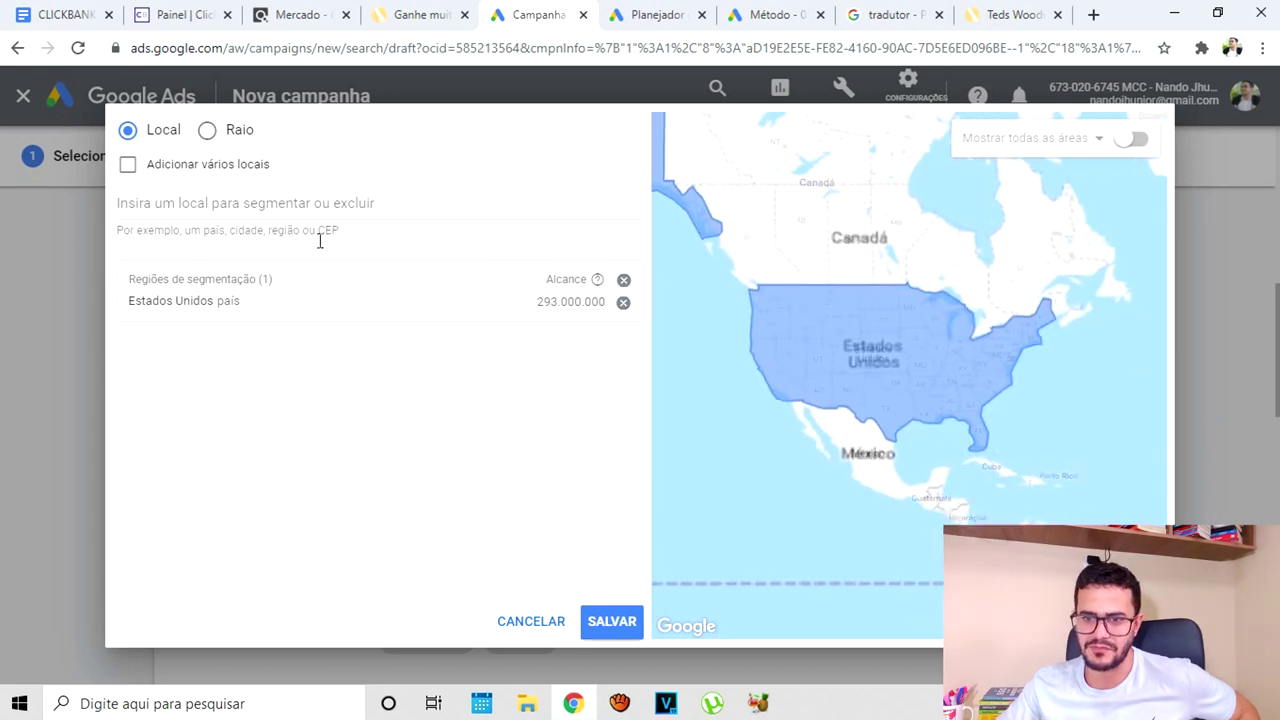
Add the country Canadá as a second target location and save the location selection
{"action": "left_click", "coordinate": [190, 203]}
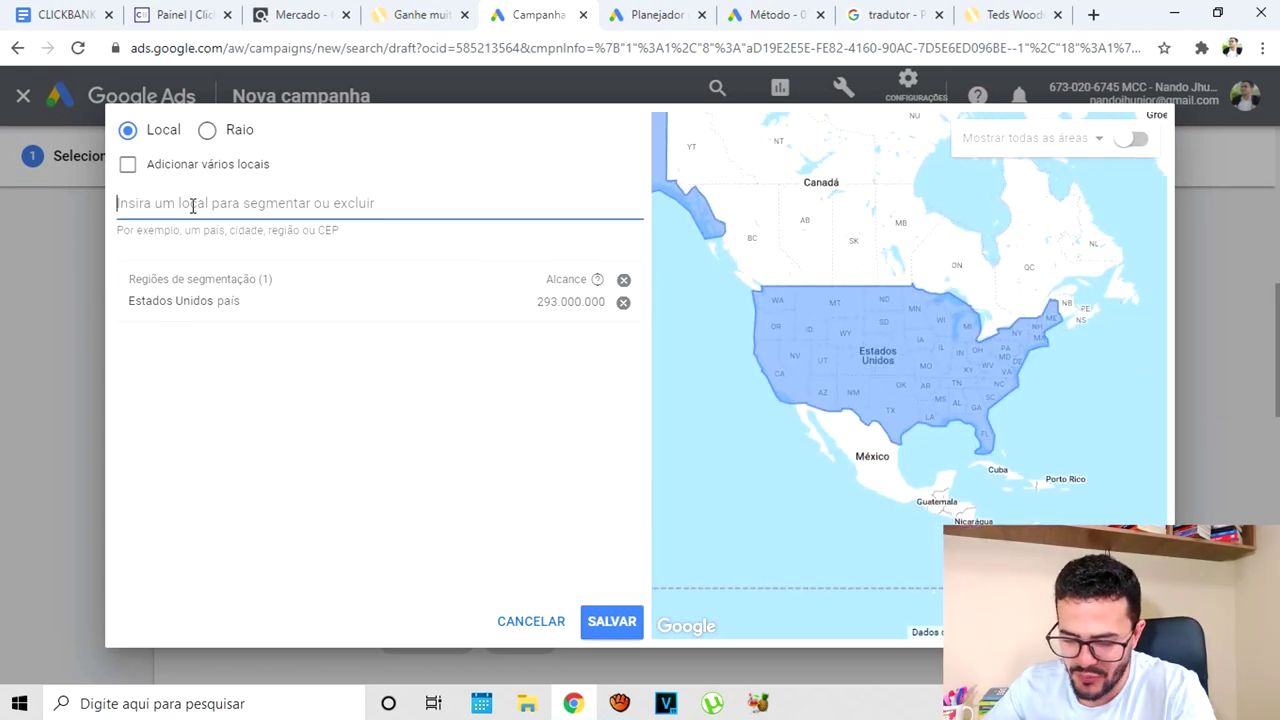
{"action": "type", "text": "canda"}
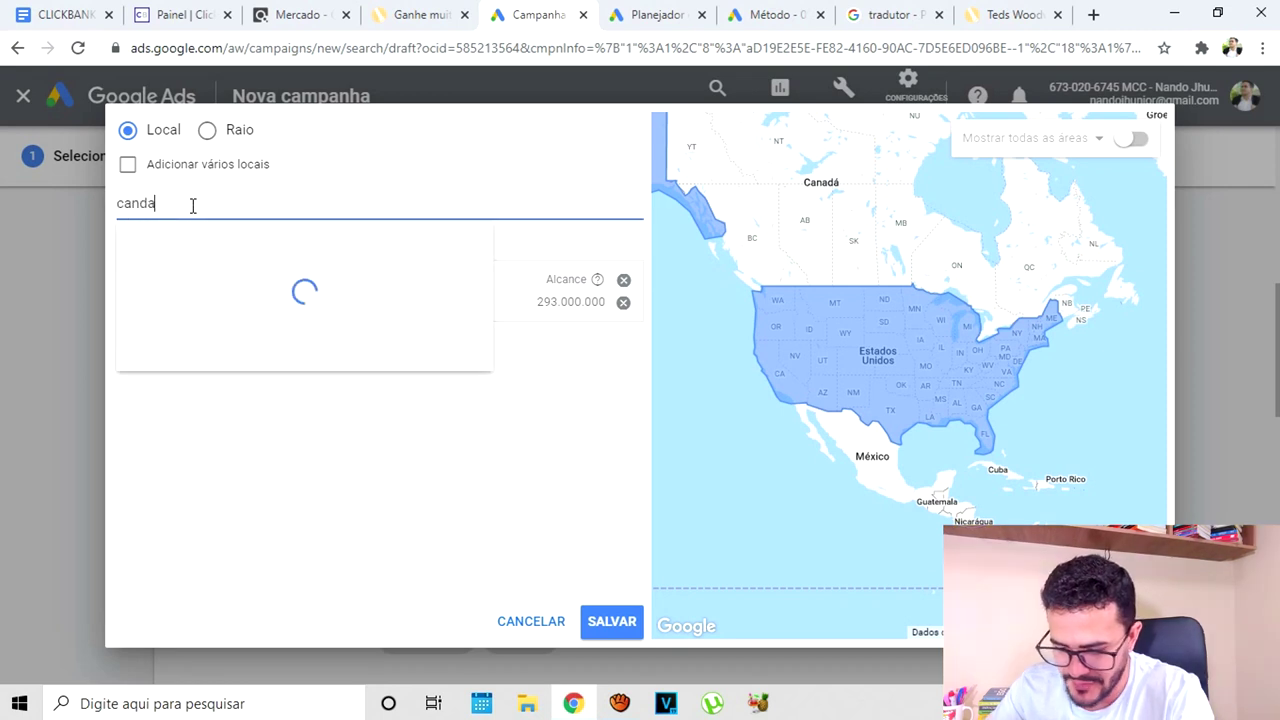
{"action": "key", "text": "BackSpace"}
{"action": "key", "text": "BackSpace"}
{"action": "type", "text": "ada"}
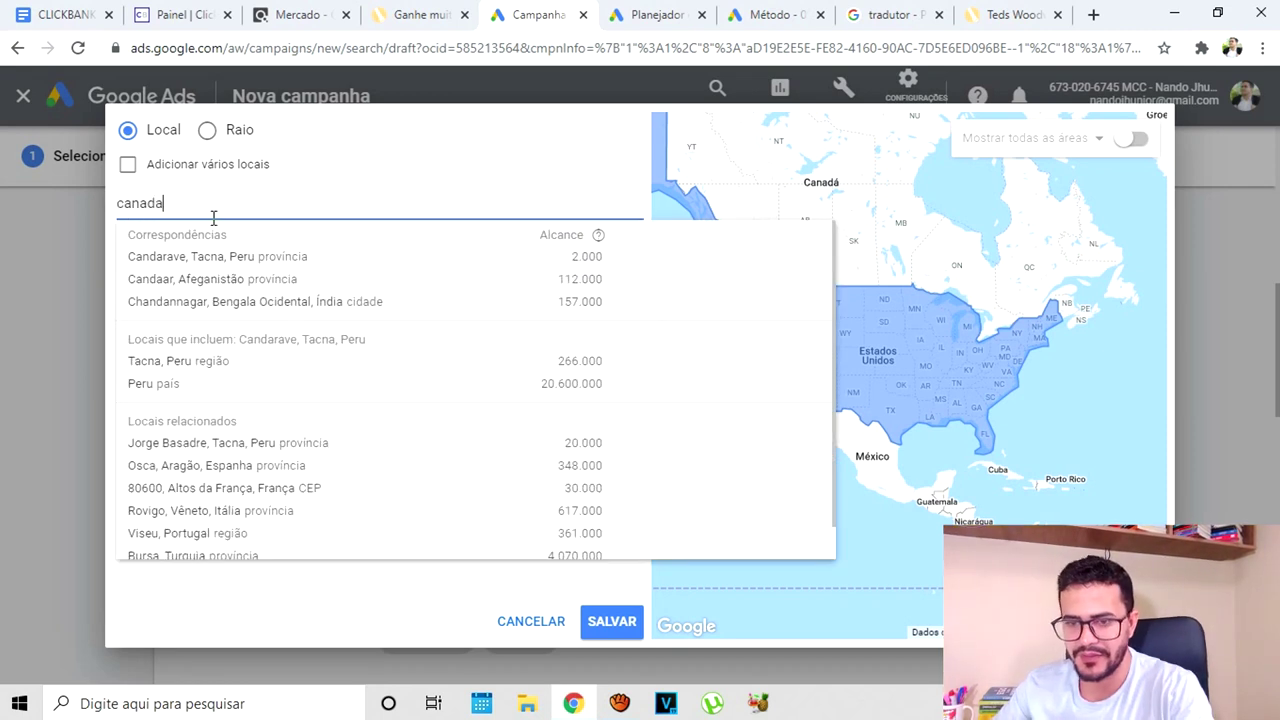
{"action": "left_click", "coordinate": [133, 256]}
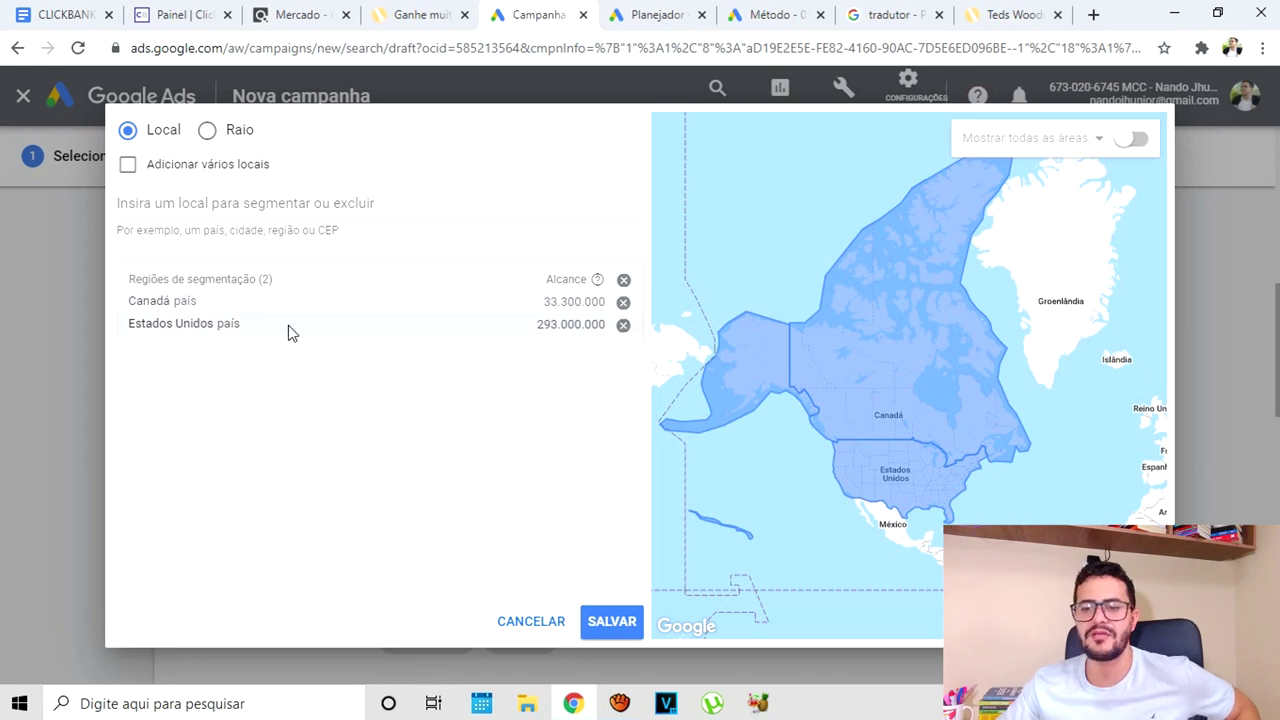
{"action": "left_click", "coordinate": [612, 622]}
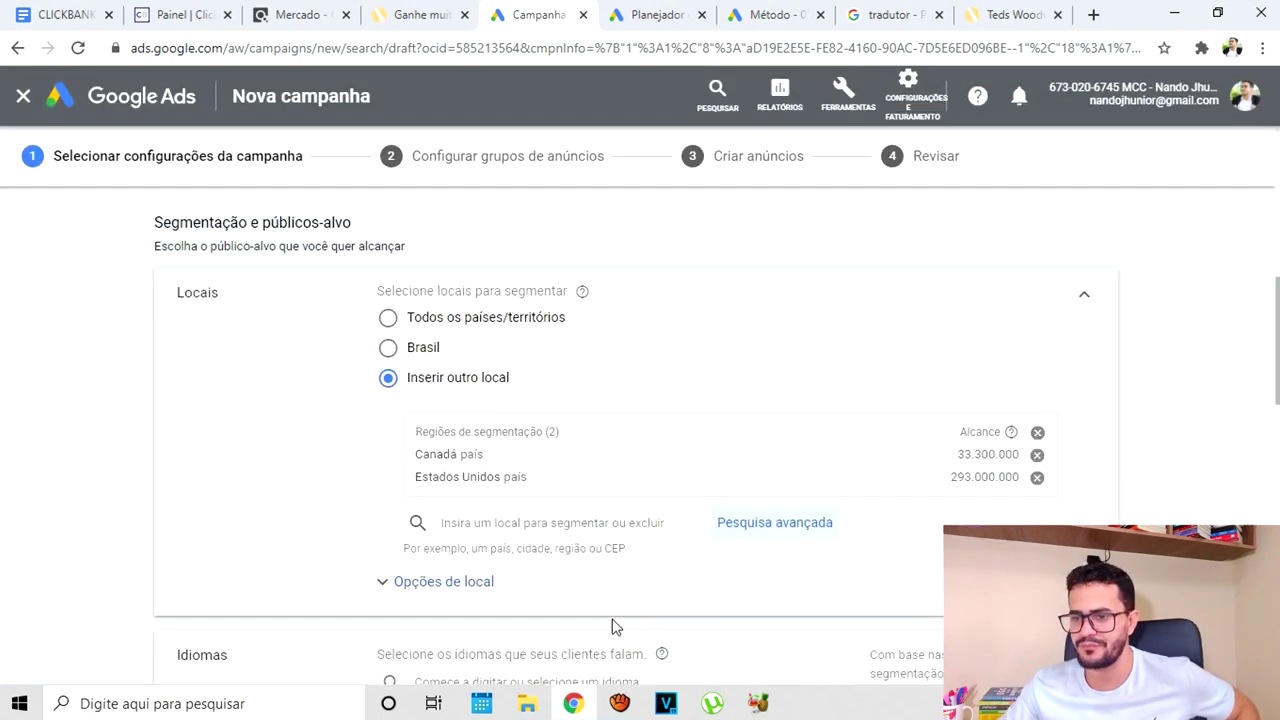
Add Espanhol to the campaign's languages
{"action": "scroll", "coordinate": [652, 486], "scroll_direction": "down", "scroll_amount": 1}
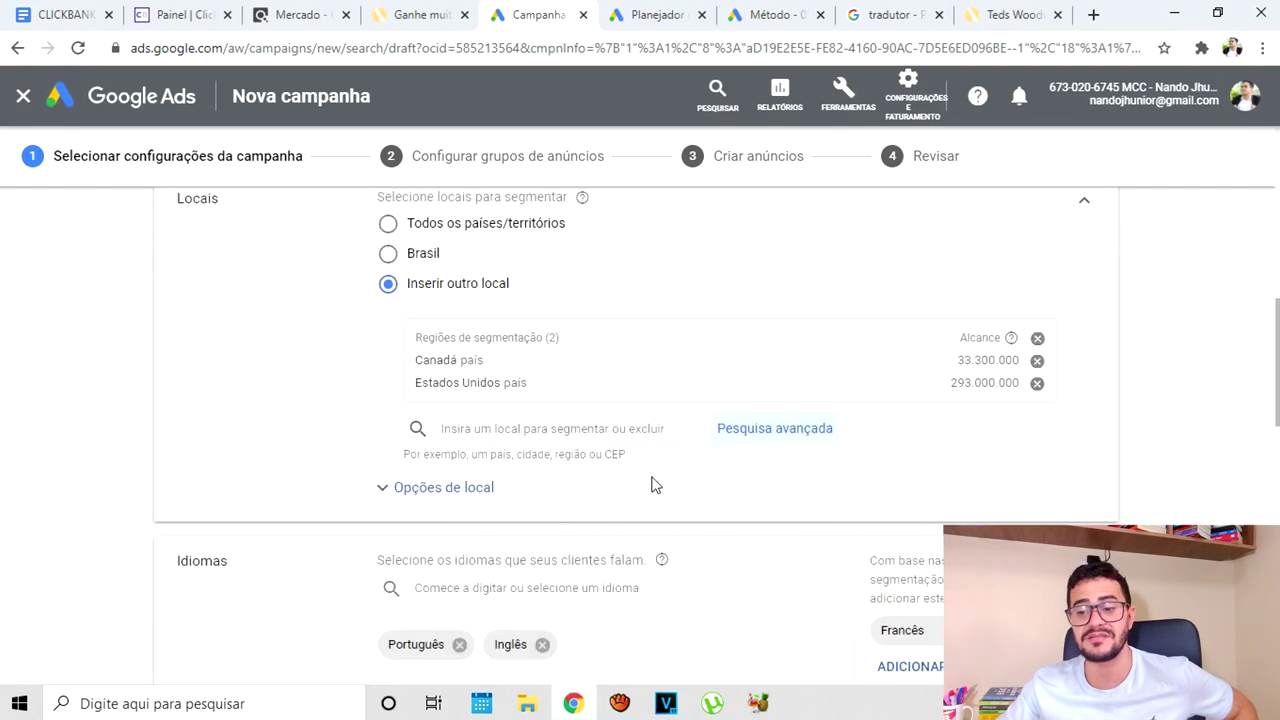
{"action": "scroll", "coordinate": [652, 486], "scroll_direction": "down", "scroll_amount": 1}
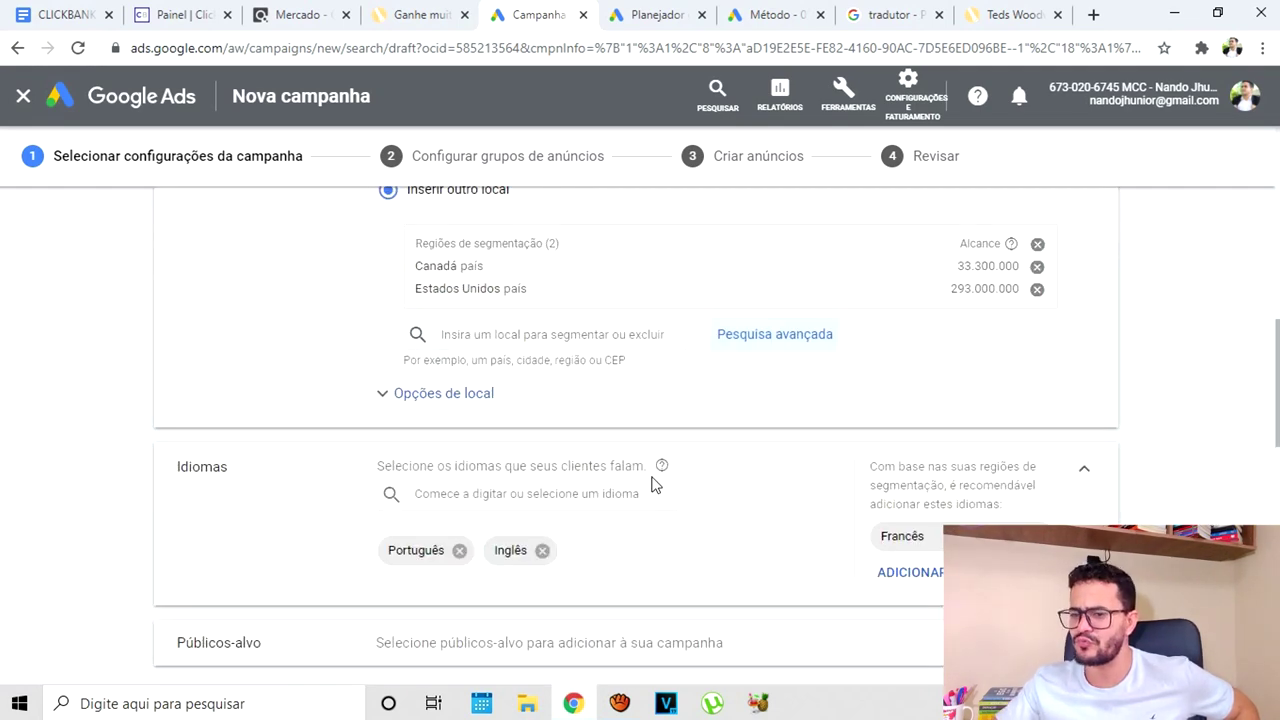
{"action": "left_click", "coordinate": [488, 493]}
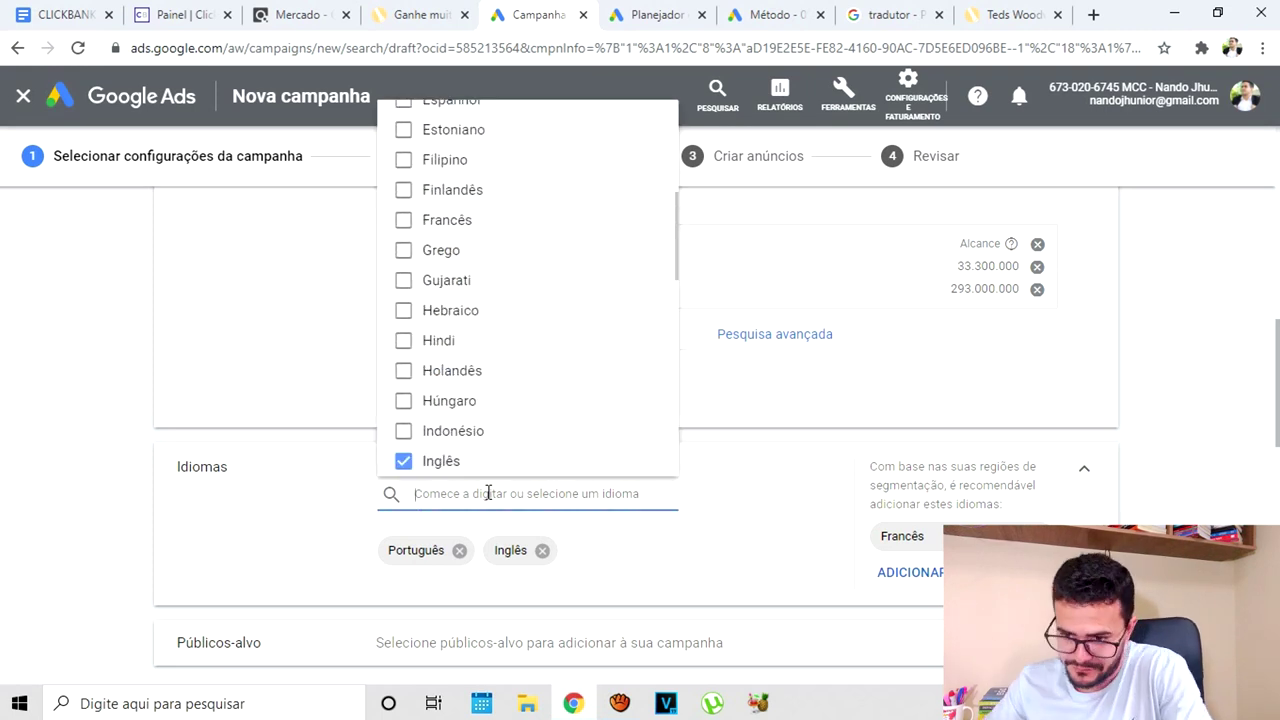
{"action": "type", "text": "espa"}
{"action": "left_click", "coordinate": [494, 545]}
{"action": "left_click", "coordinate": [790, 478]}
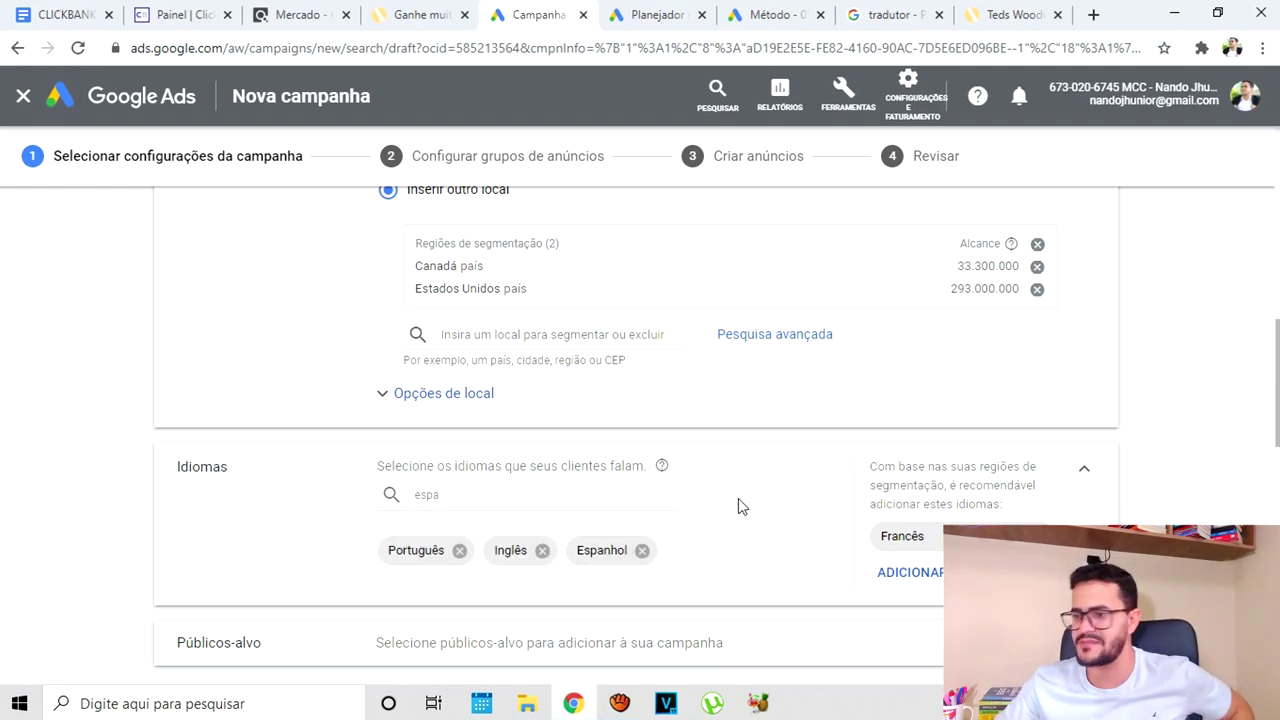
{"action": "left_click", "coordinate": [902, 538]}
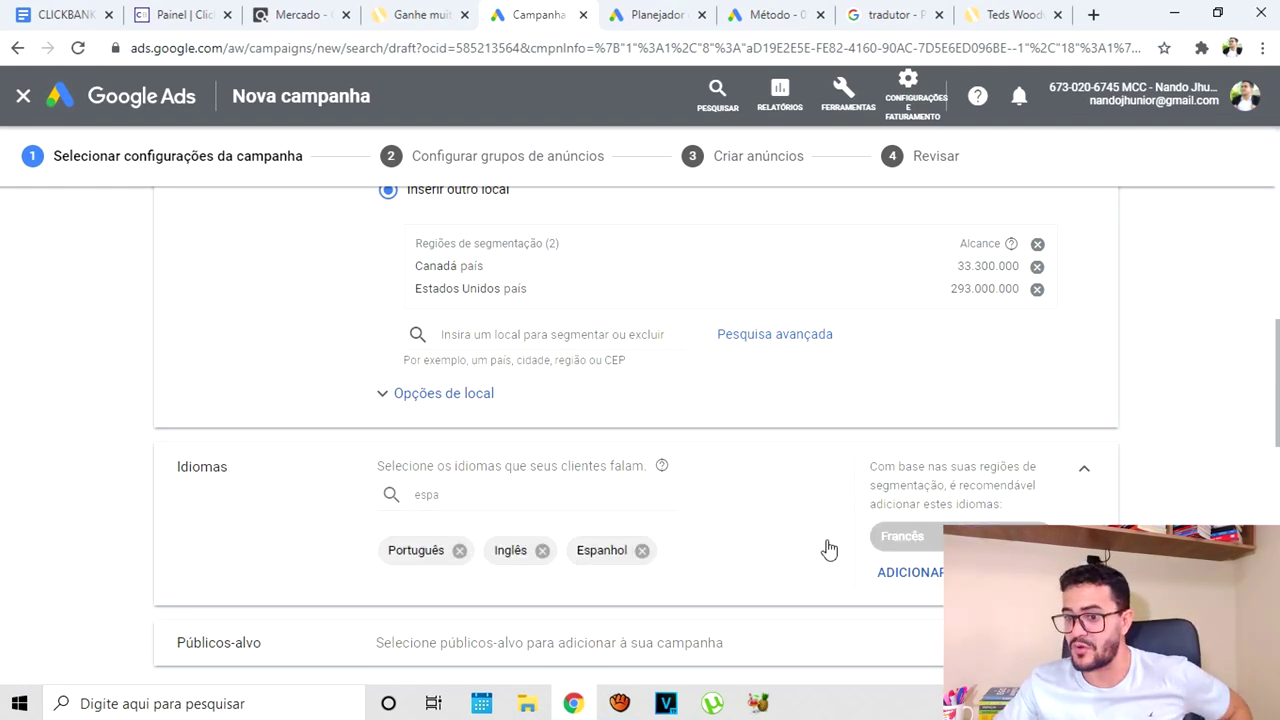
Set the campaign's average daily budget to R$ 20,00
{"action": "scroll", "coordinate": [679, 494], "scroll_direction": "down", "scroll_amount": 2}
{"action": "scroll", "coordinate": [677, 490], "scroll_direction": "down", "scroll_amount": 1}
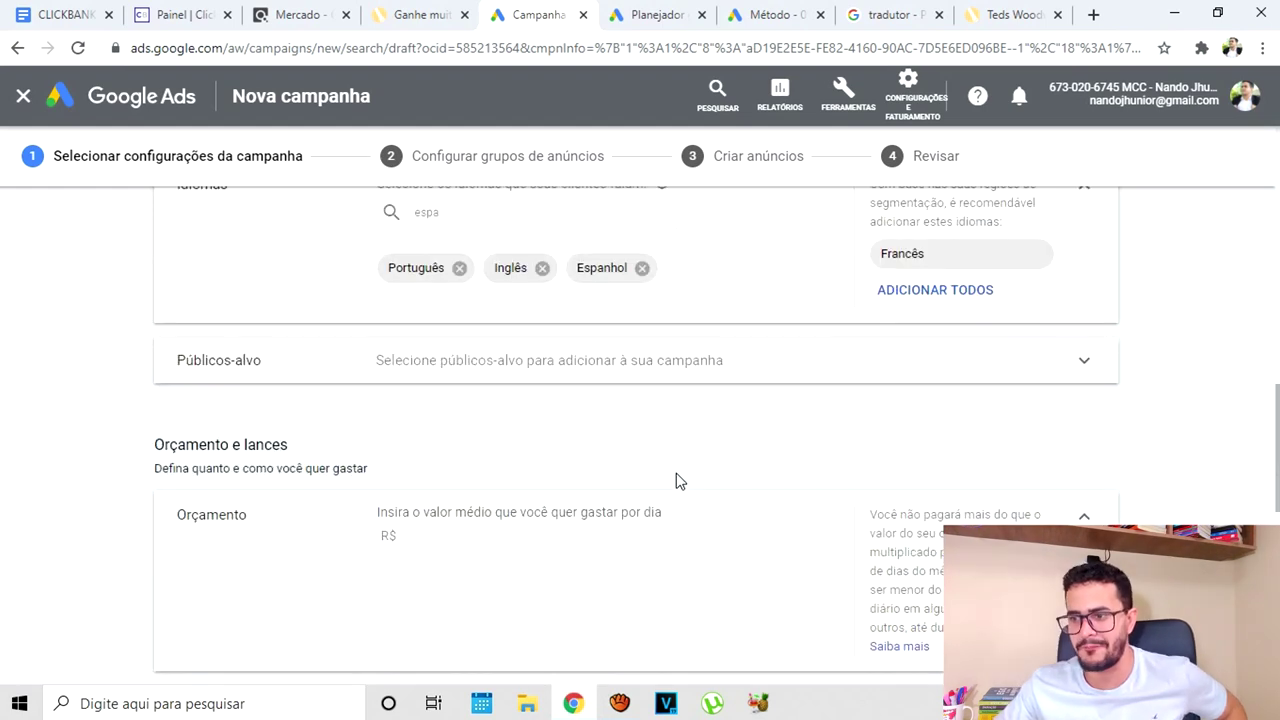
{"action": "scroll", "coordinate": [690, 470], "scroll_direction": "down", "scroll_amount": 2}
{"action": "scroll", "coordinate": [695, 466], "scroll_direction": "up", "scroll_amount": 1}
{"action": "left_click", "coordinate": [510, 450]}
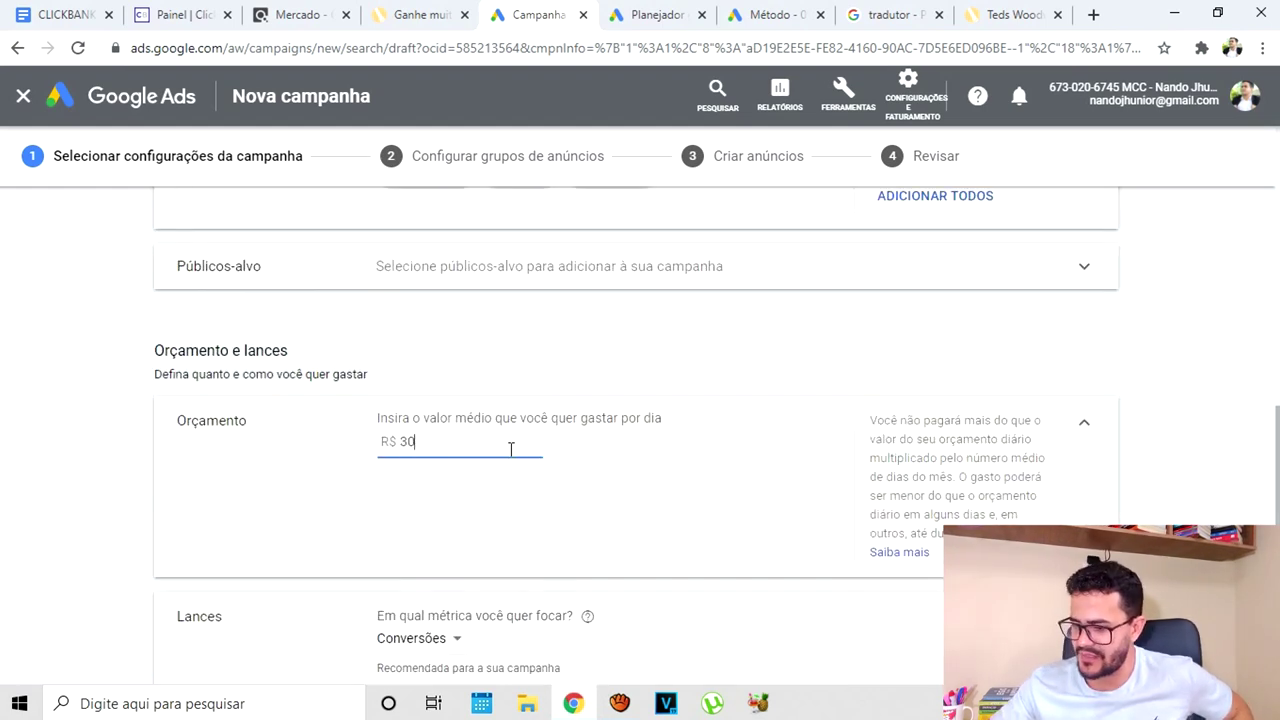
{"action": "type", "text": "5"}
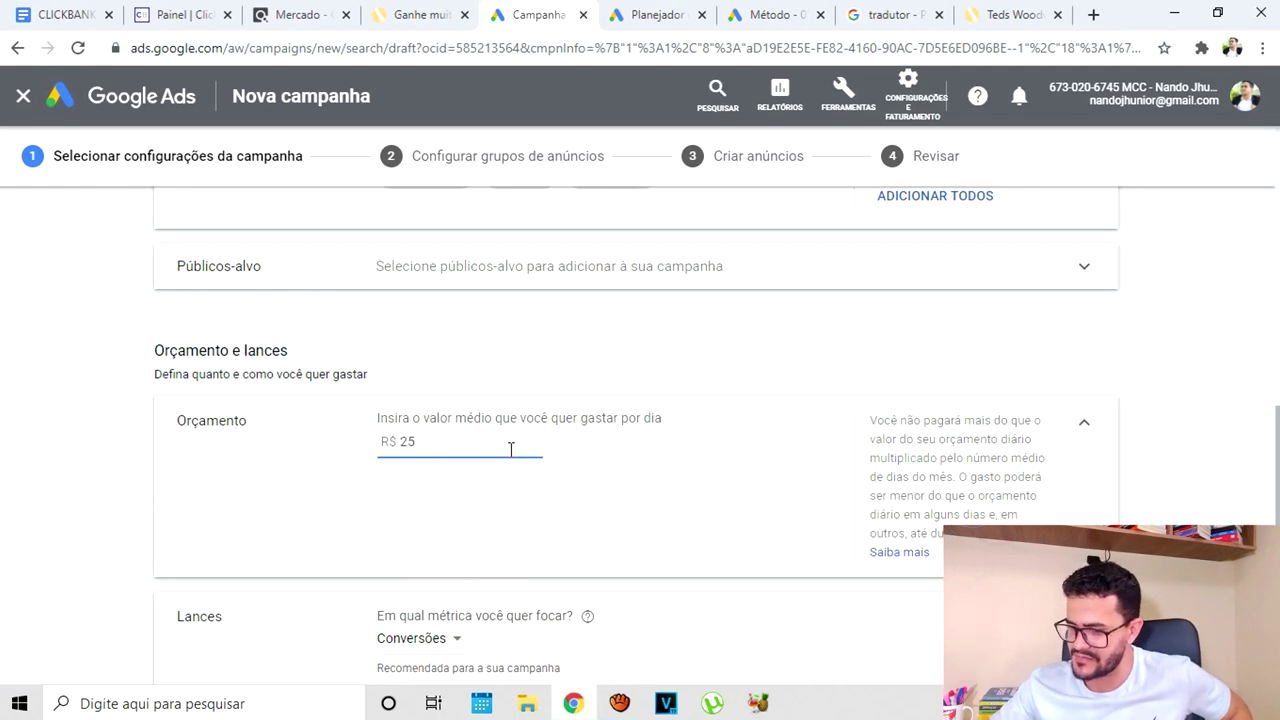
{"action": "key", "text": "Tab"}
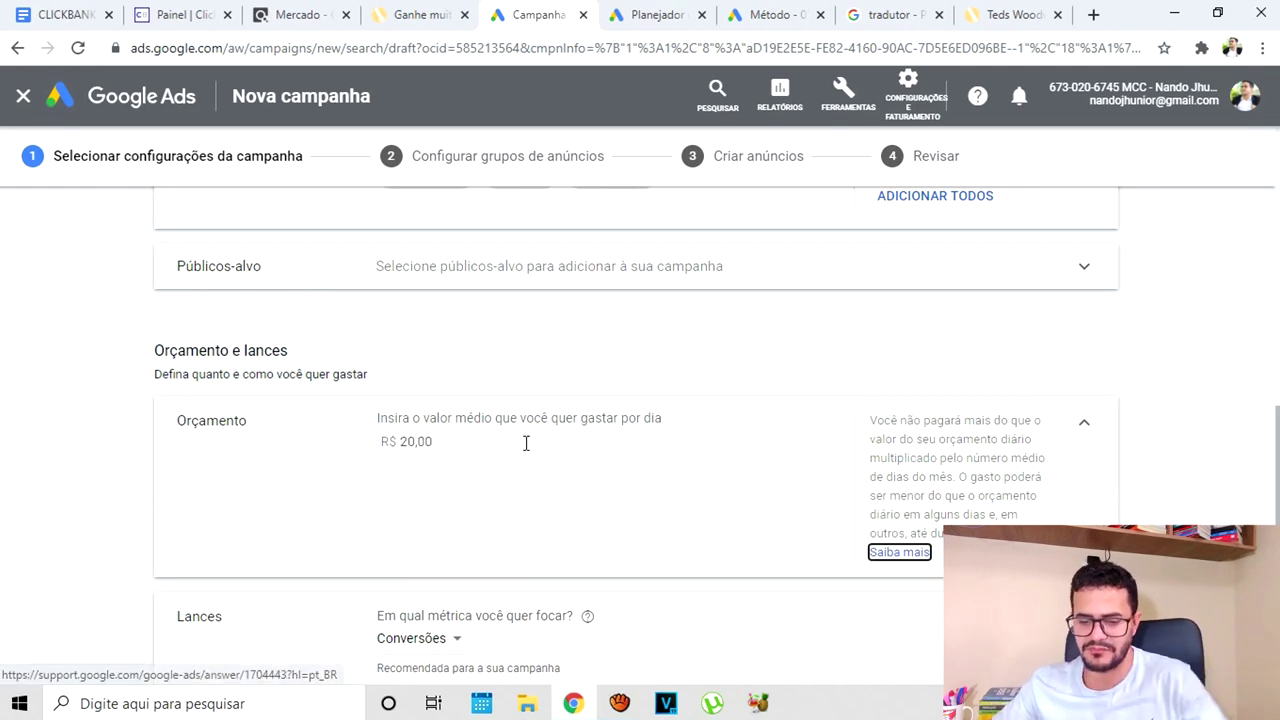
Focus the bidding on "Cliques" and enable a maximum cost-per-click bid limit
{"action": "scroll", "coordinate": [530, 440], "scroll_direction": "down", "scroll_amount": 3}
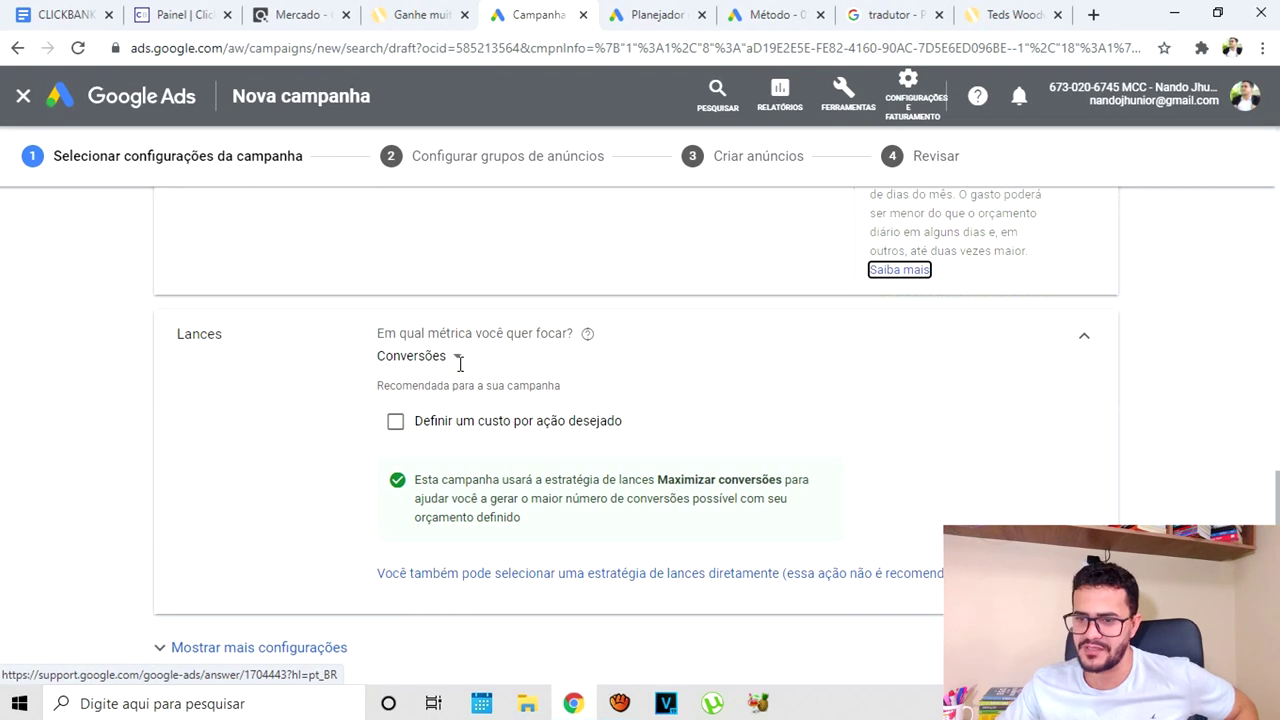
{"action": "left_click", "coordinate": [460, 362]}
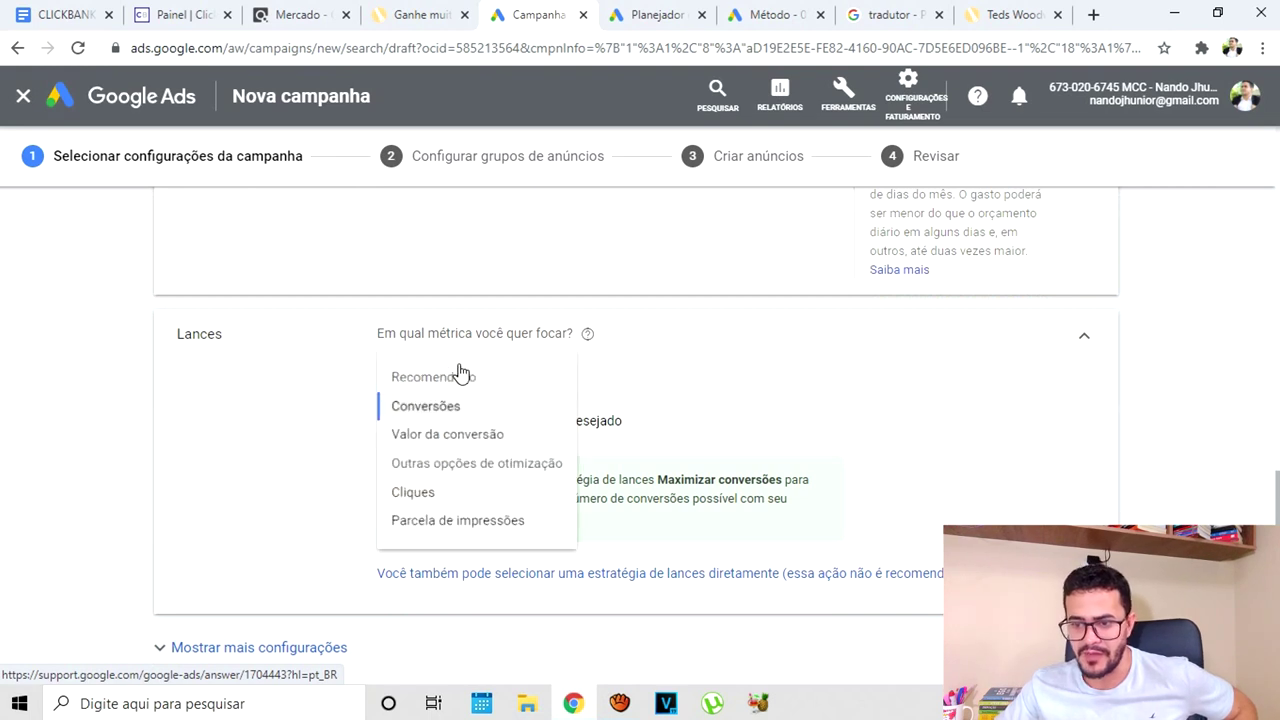
{"action": "left_click", "coordinate": [432, 507]}
{"action": "left_click", "coordinate": [388, 438]}
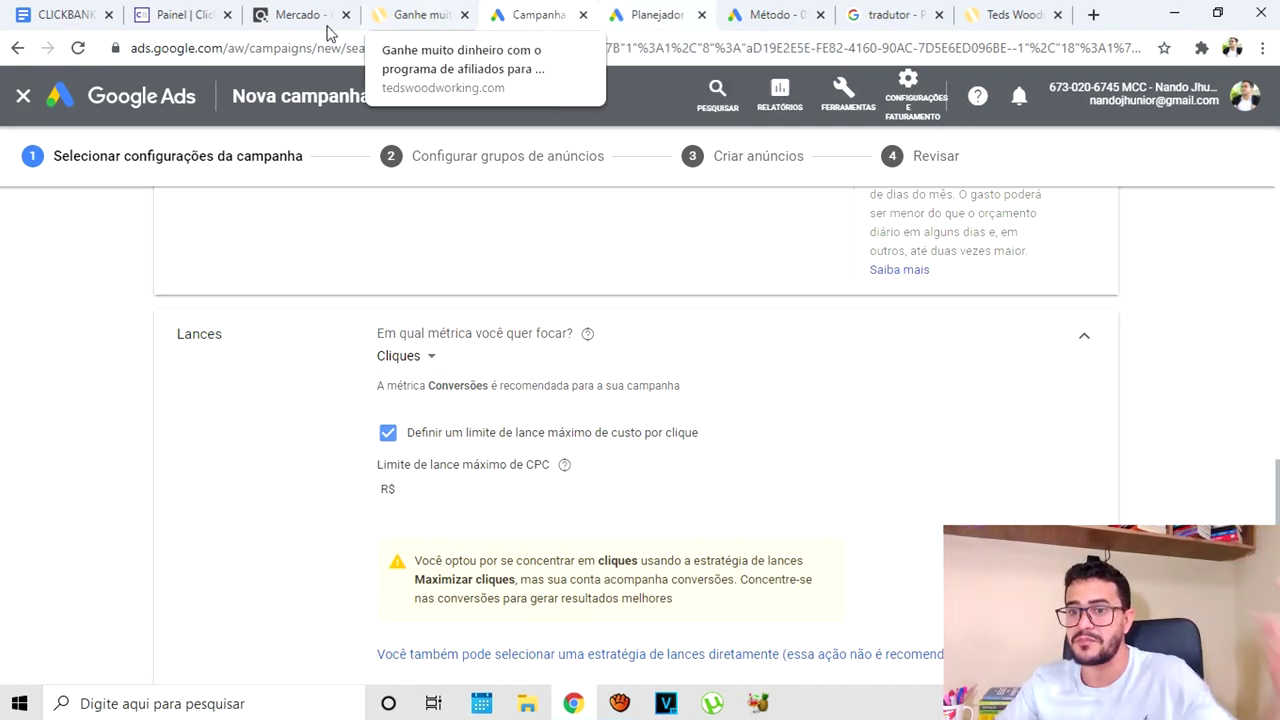
Switch to the notes document and copy the keyword "teds woodworking" from the PC list
{"action": "left_click", "coordinate": [660, 16]}
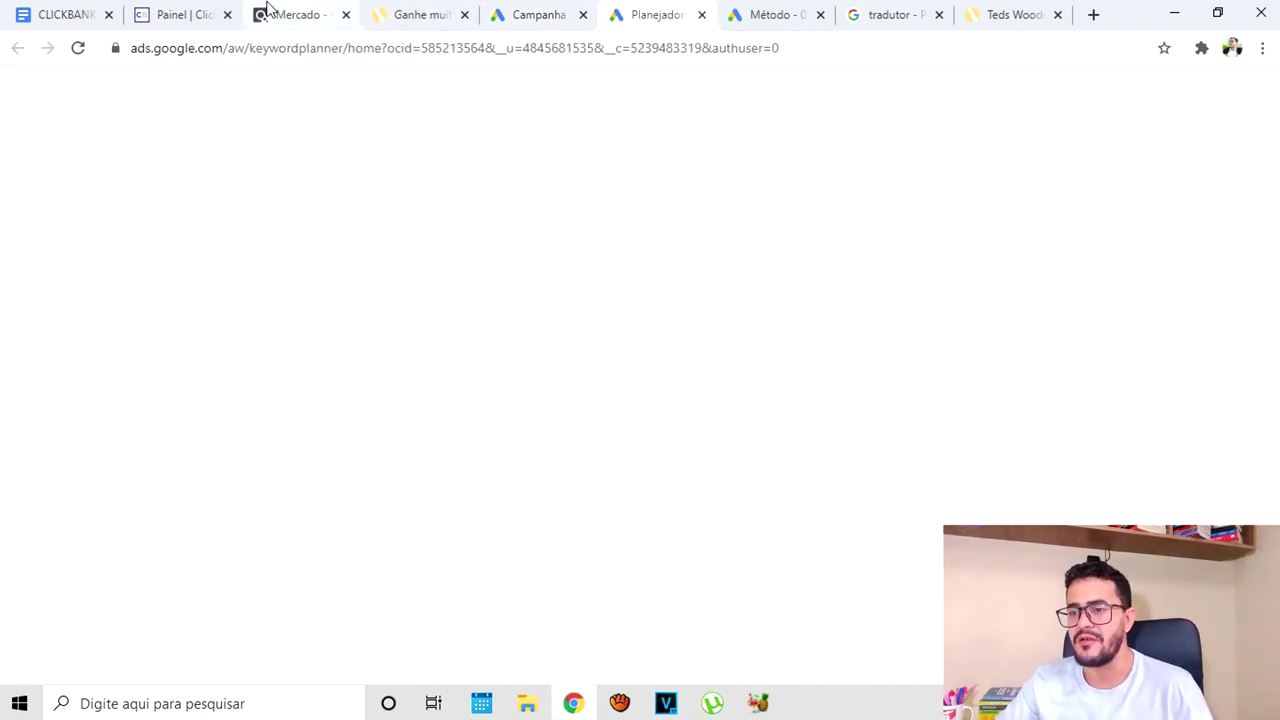
{"action": "left_click", "coordinate": [52, 14]}
{"action": "scroll", "coordinate": [514, 385], "scroll_direction": "down", "scroll_amount": 8}
{"action": "scroll", "coordinate": [569, 398], "scroll_direction": "down", "scroll_amount": 2}
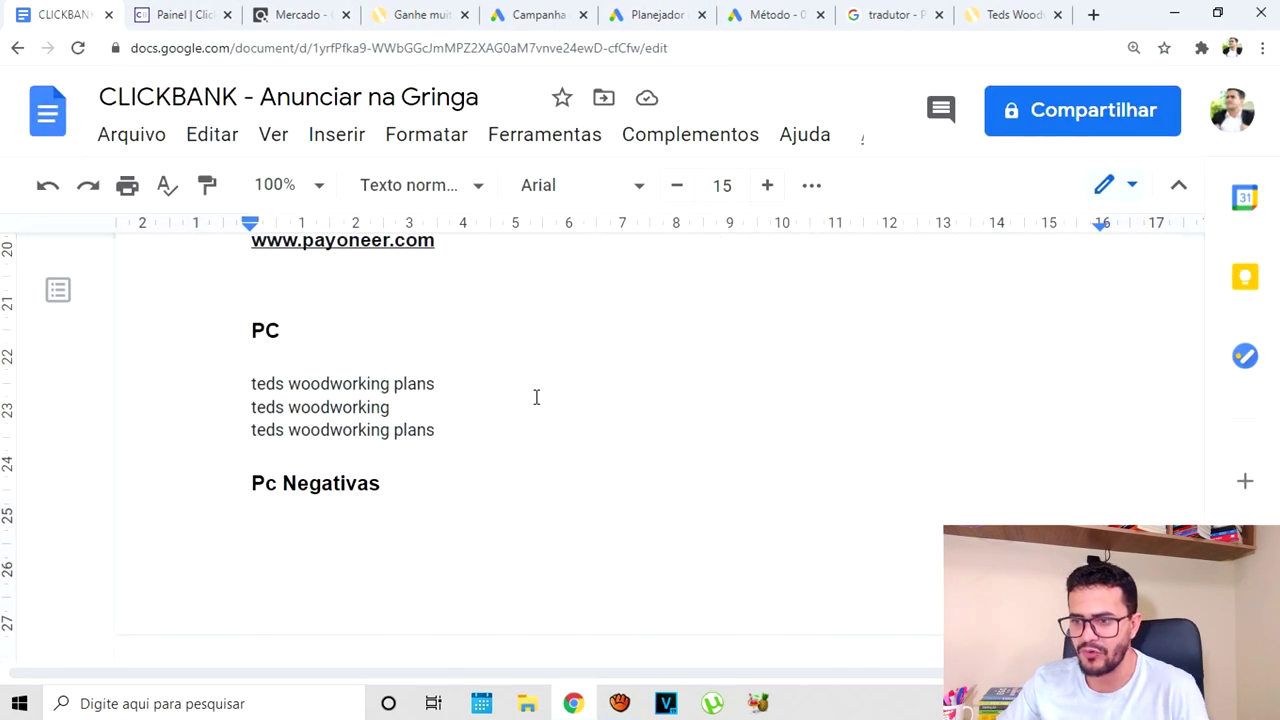
{"action": "left_click", "coordinate": [449, 386]}
{"action": "left_click_drag", "start_coordinate": [414, 408], "coordinate": [251, 408]}
{"action": "right_click", "coordinate": [299, 413]}
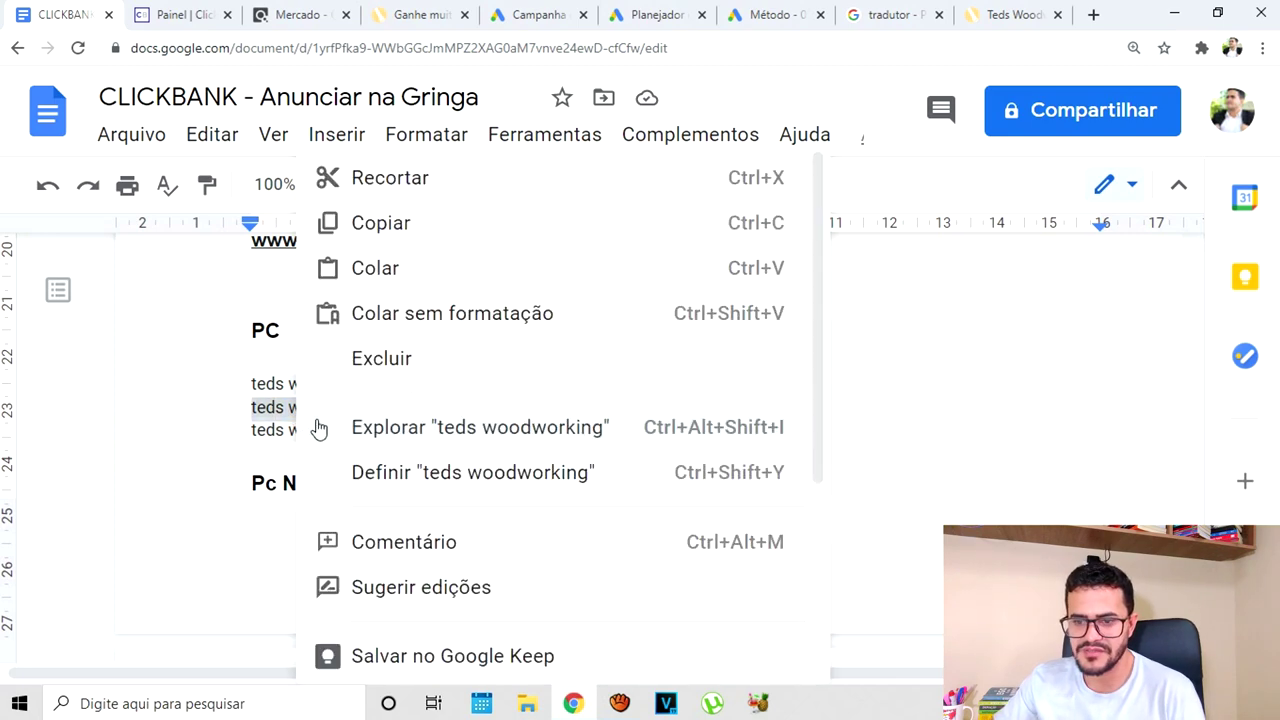
{"action": "left_click", "coordinate": [428, 230]}
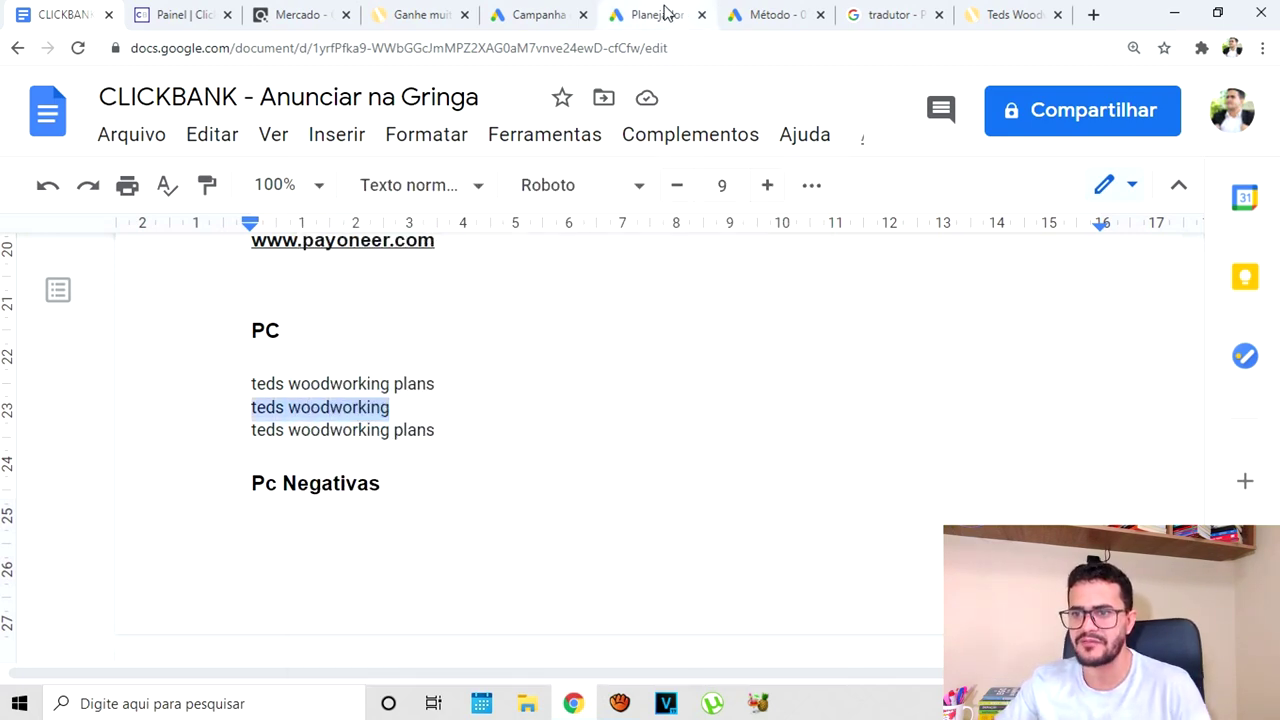
Switch to the Google Ads Keyword Planner and choose "Projeto - GPA" as the active account
{"action": "left_click", "coordinate": [660, 15]}
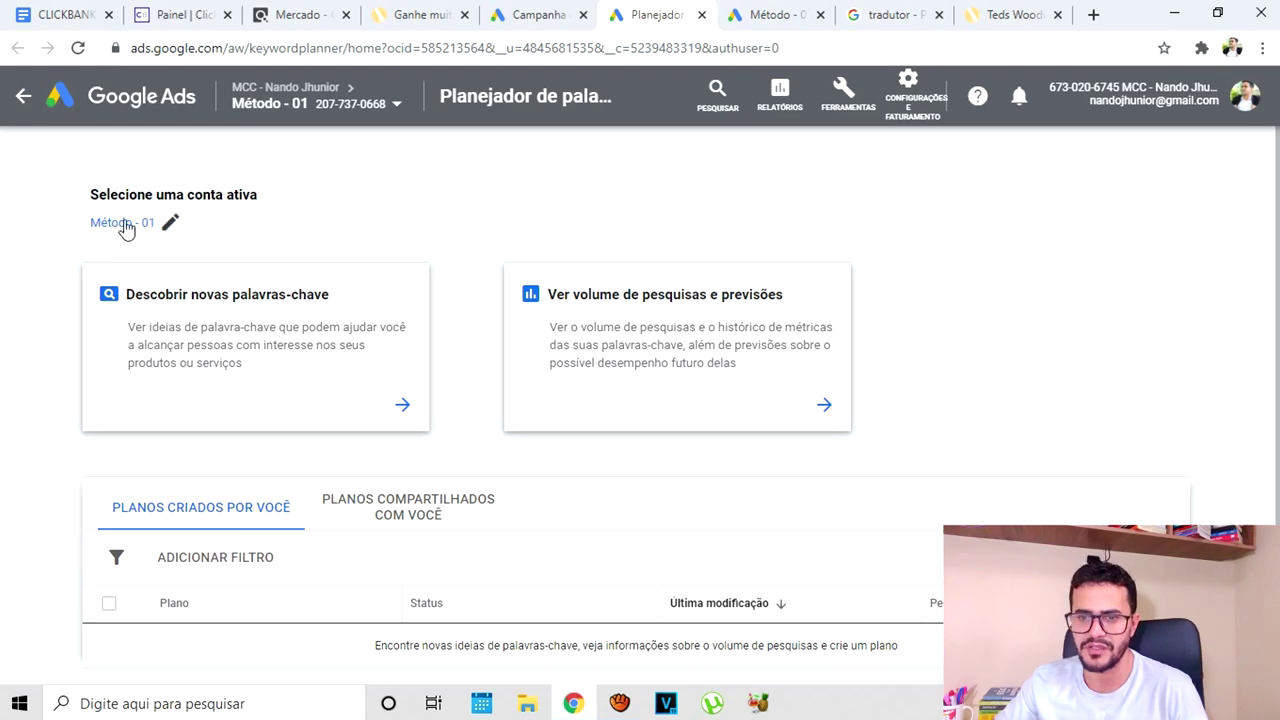
{"action": "left_click", "coordinate": [168, 222]}
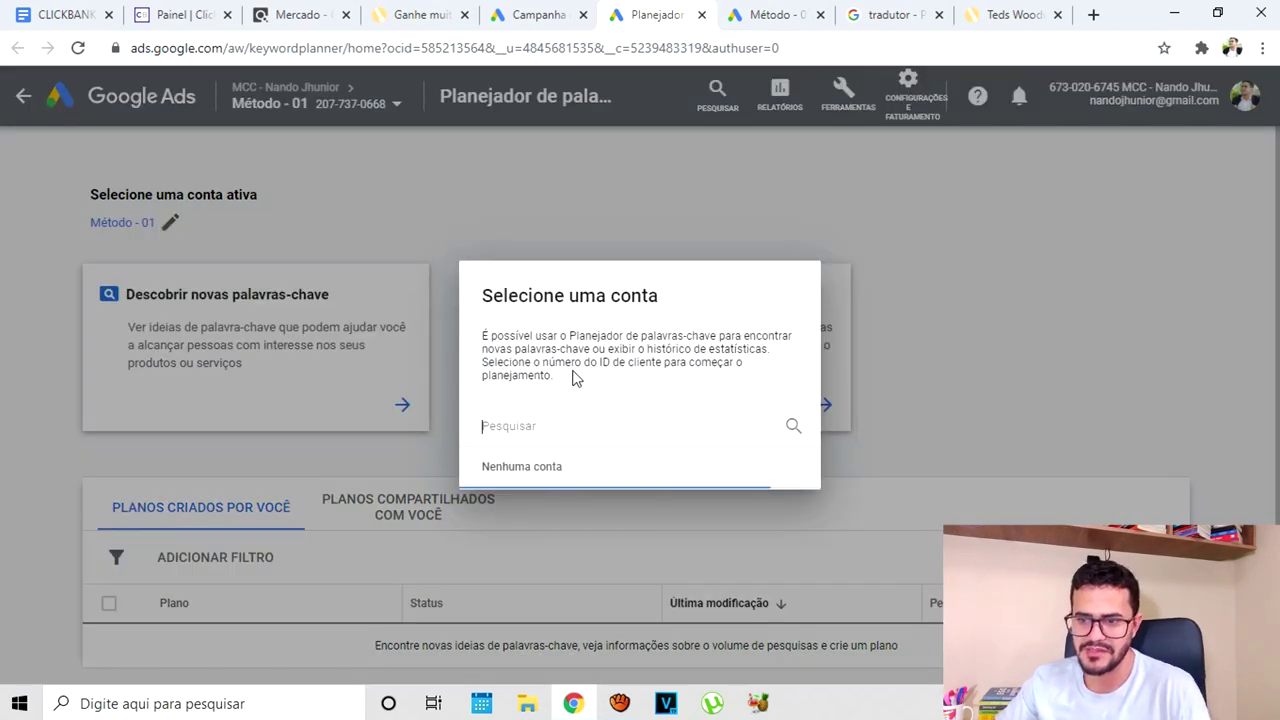
{"action": "left_click", "coordinate": [524, 540]}
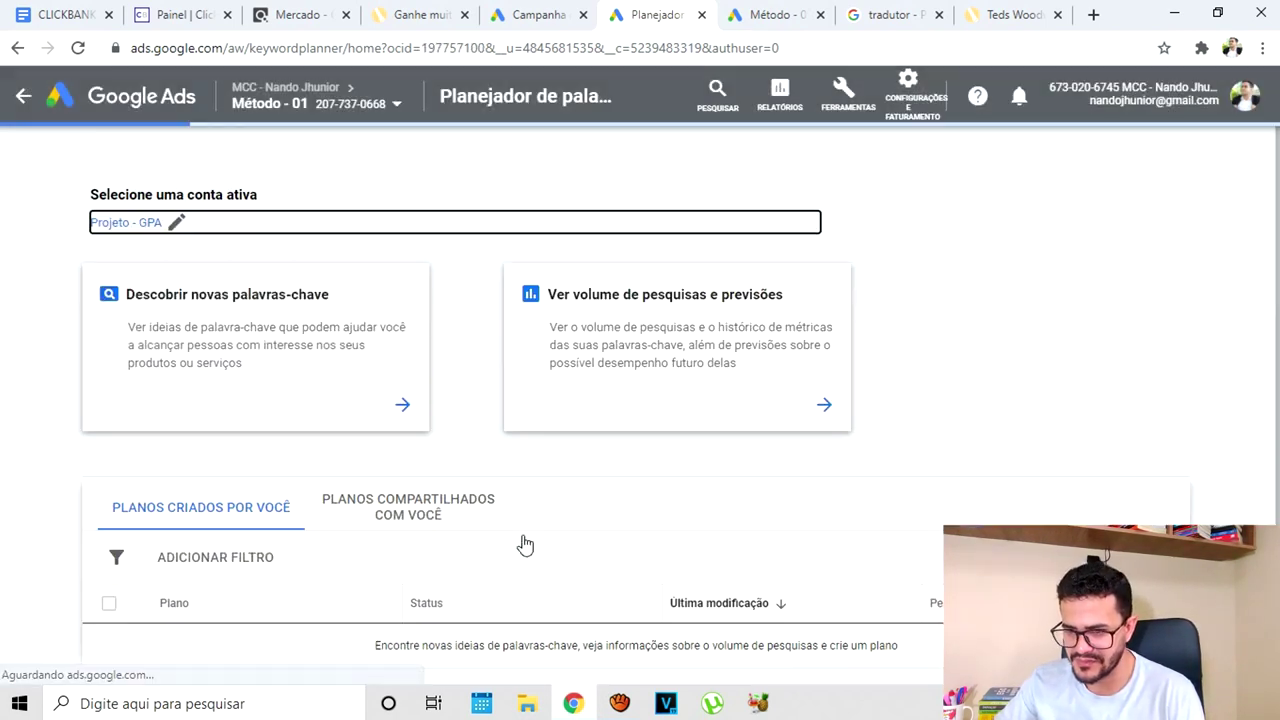
Discover new keywords for "teds woodworking" with Português and Brasil as targeting, and review the search trend and keyword metrics
{"action": "left_click", "coordinate": [263, 349]}
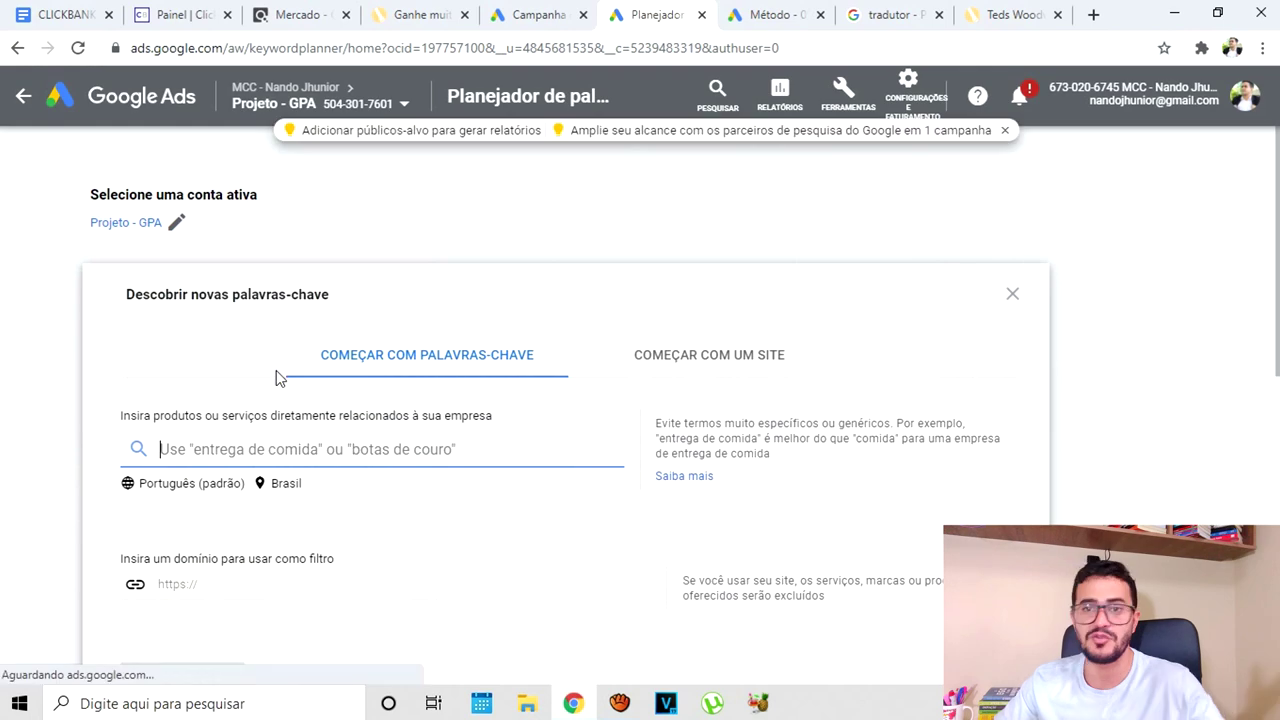
{"action": "key", "text": "ctrl+v"}
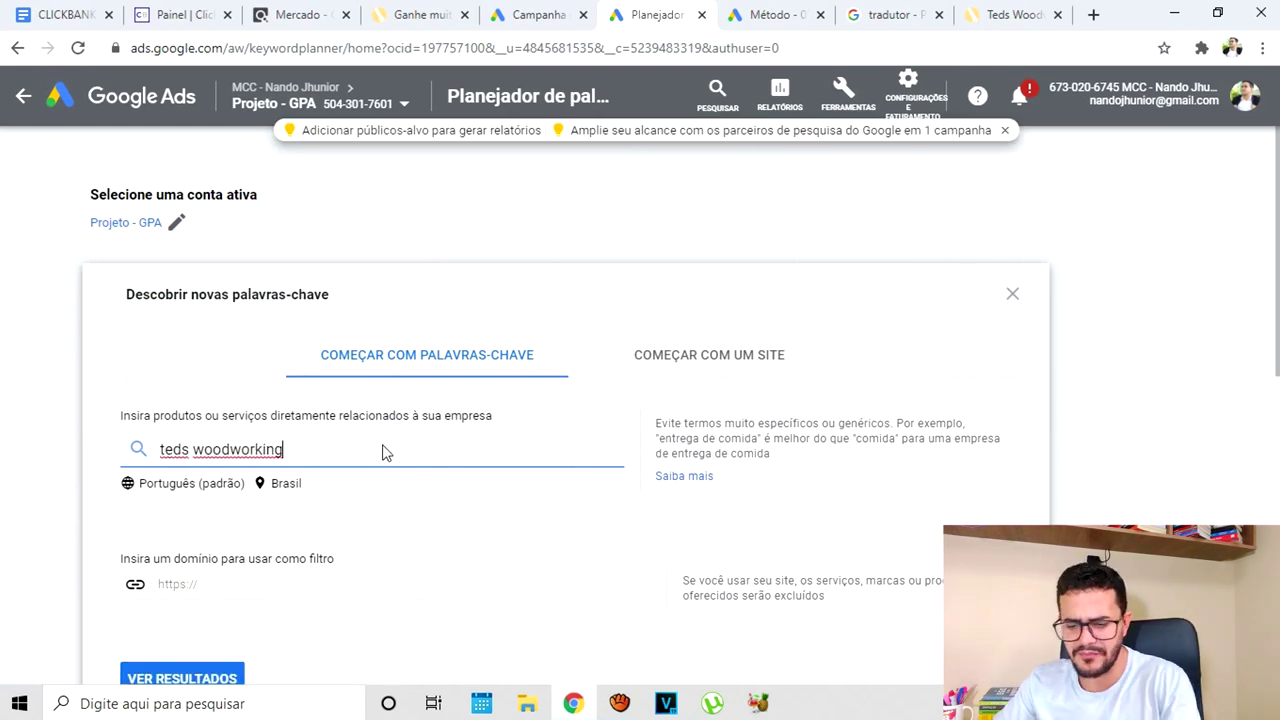
{"action": "scroll", "coordinate": [386, 449], "scroll_direction": "down", "scroll_amount": 2}
{"action": "left_click", "coordinate": [195, 487]}
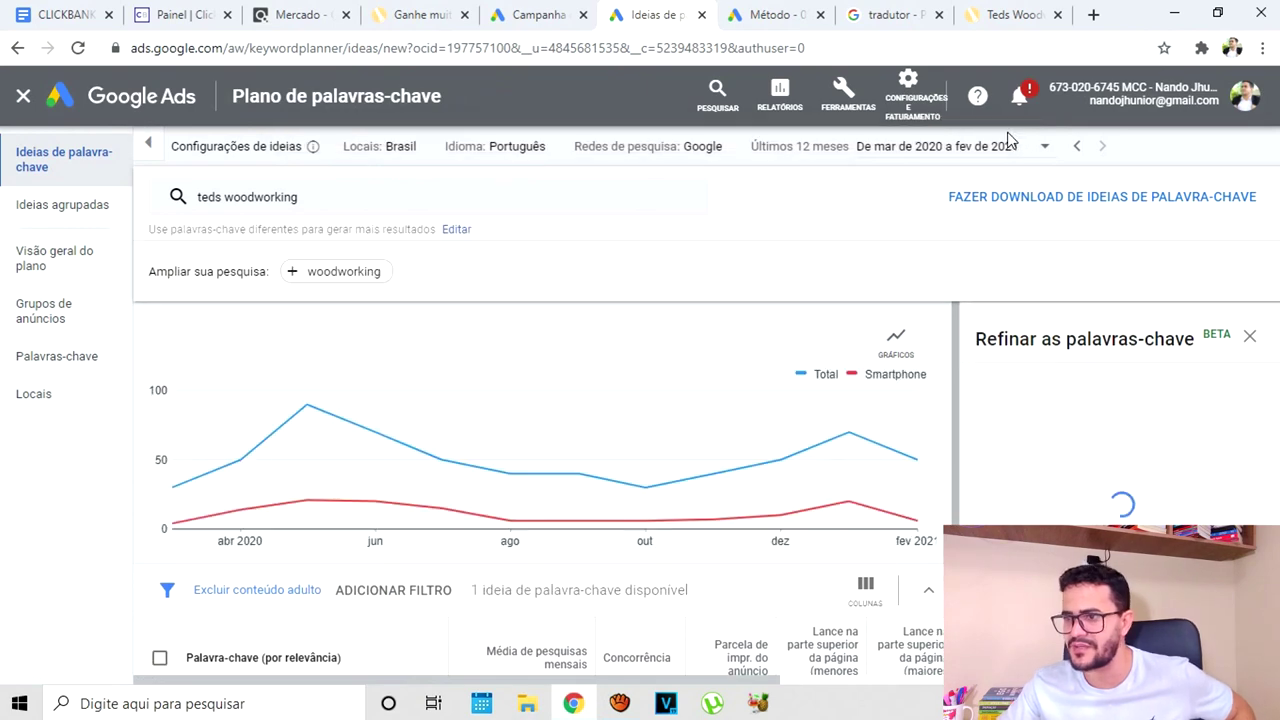
{"action": "scroll", "coordinate": [700, 390], "scroll_direction": "down", "scroll_amount": 2}
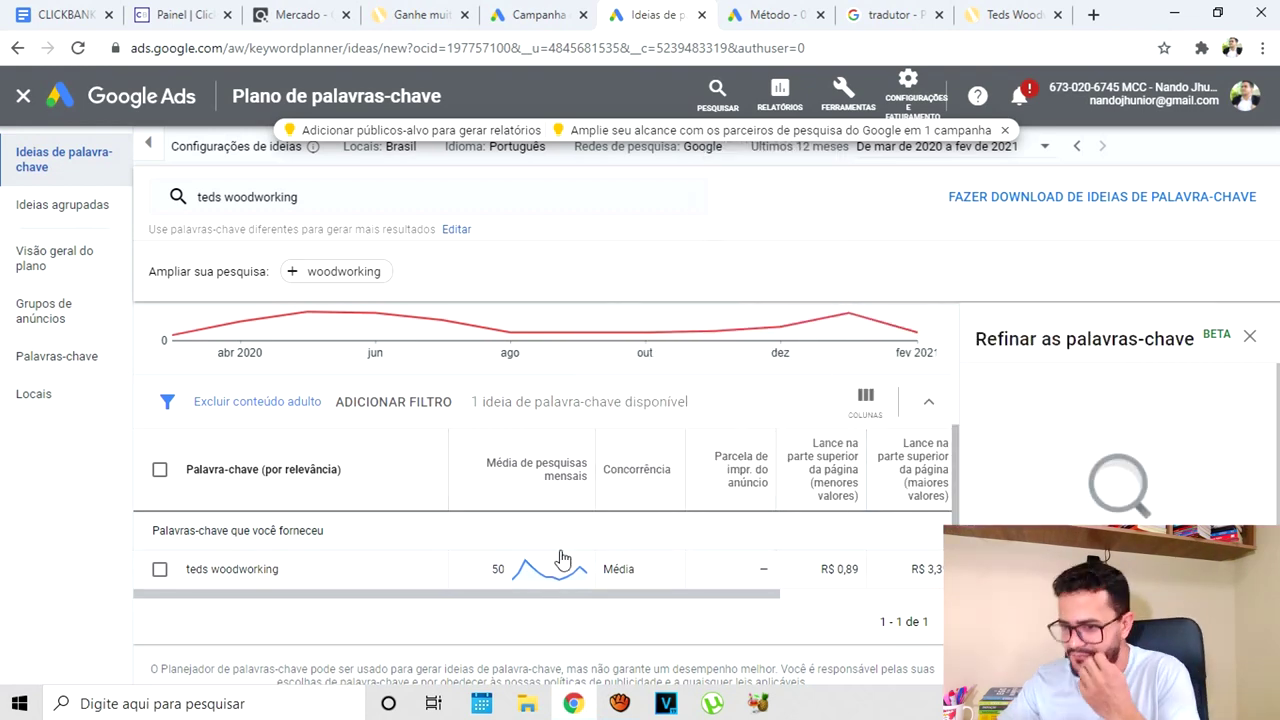
{"action": "scroll", "coordinate": [560, 540], "scroll_direction": "up", "scroll_amount": 2}
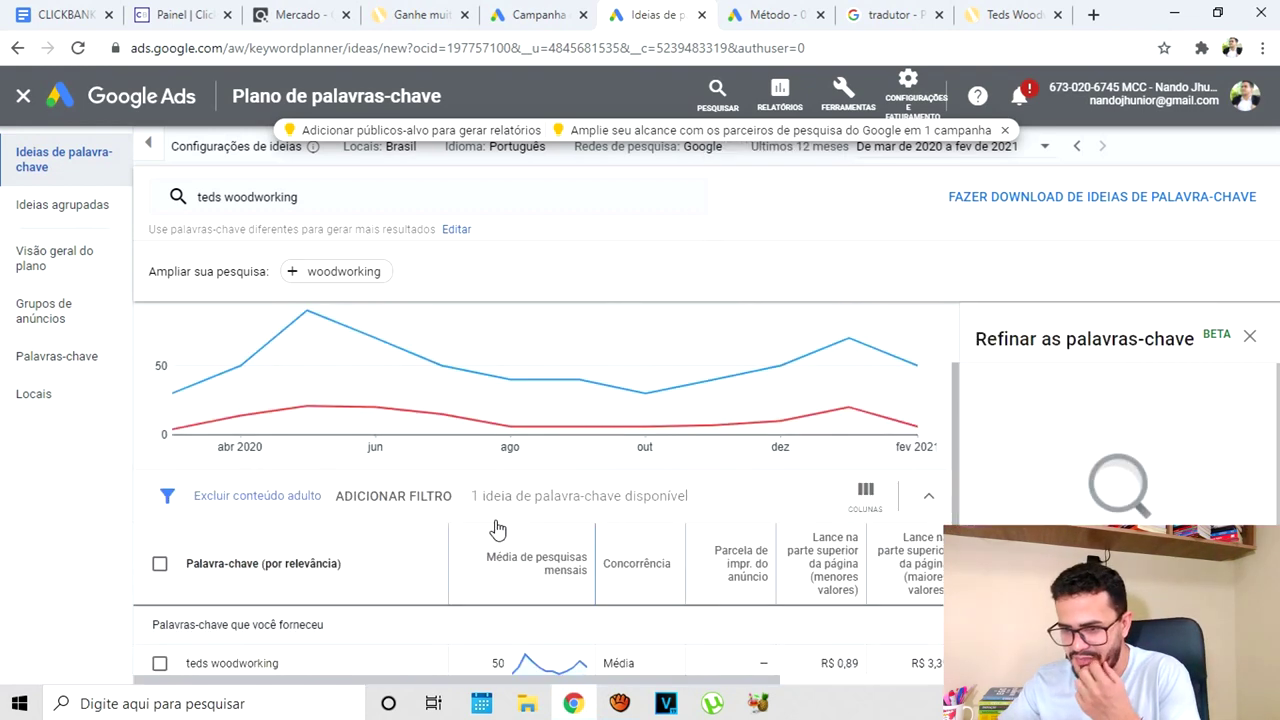
{"action": "left_click", "coordinate": [1004, 130]}
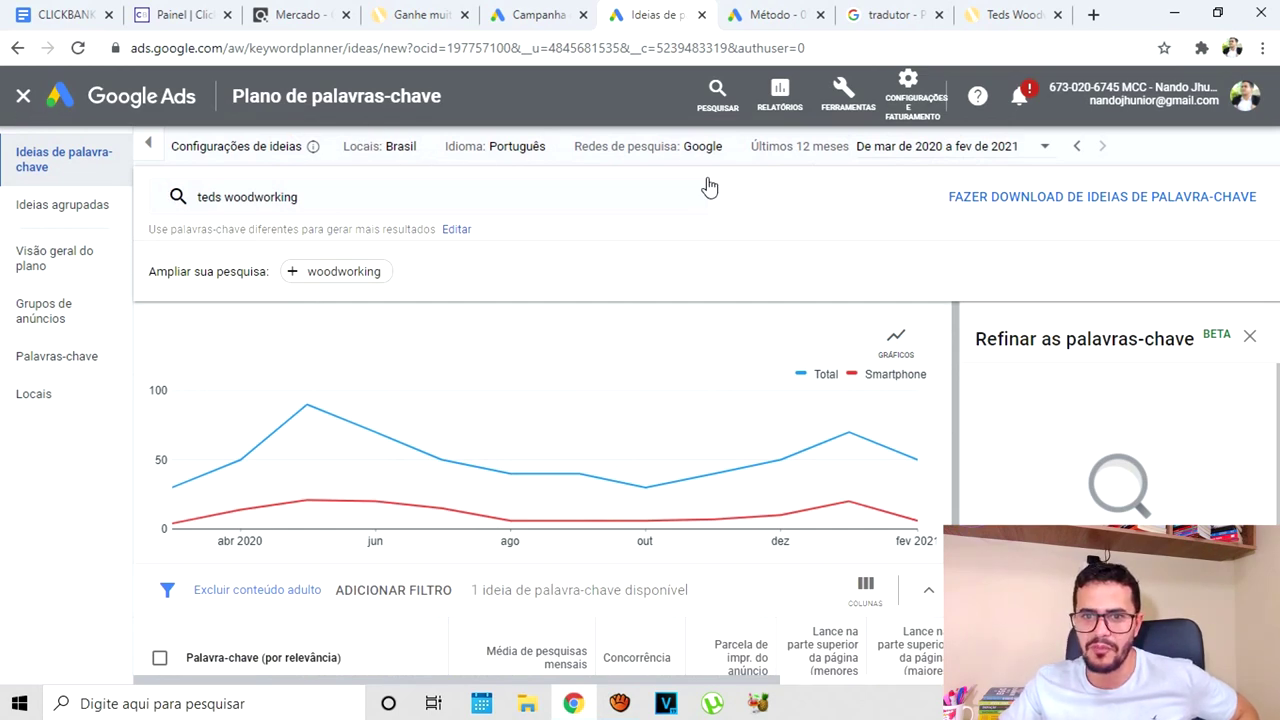
Return to the Keyword Planner home and start a new keyword discovery from keywords
{"action": "left_click", "coordinate": [849, 107]}
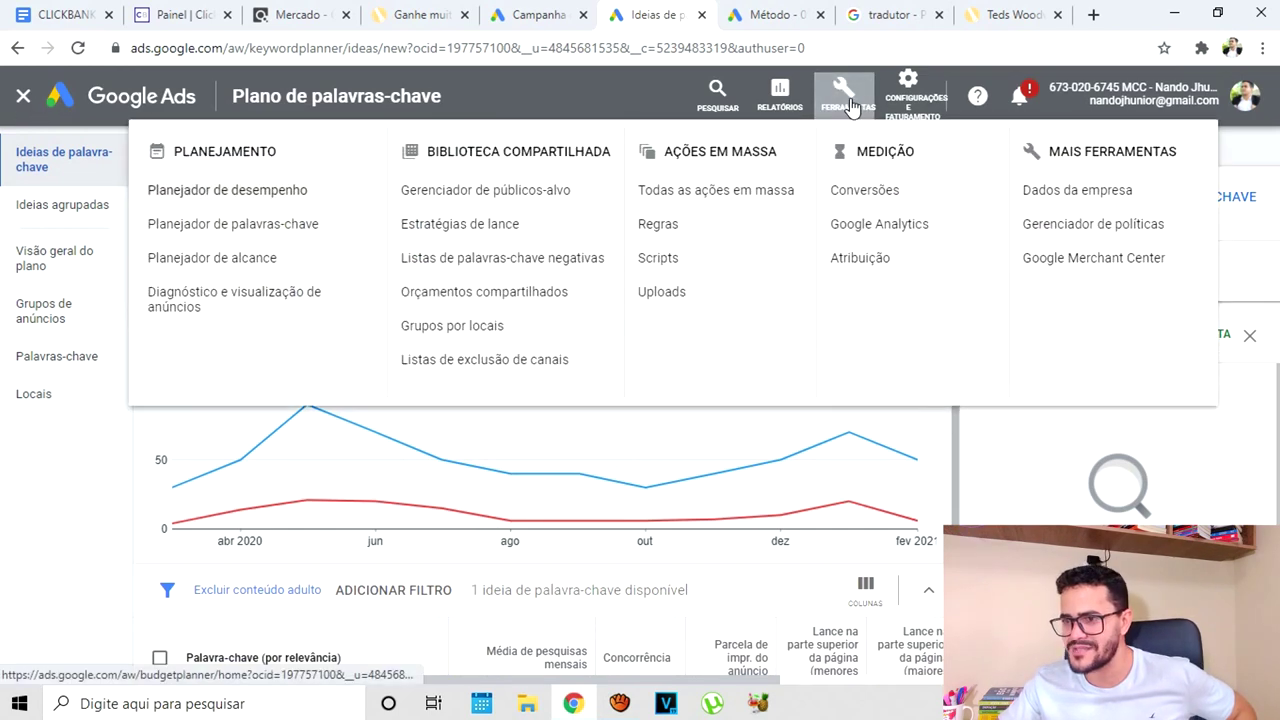
{"action": "left_click", "coordinate": [218, 233]}
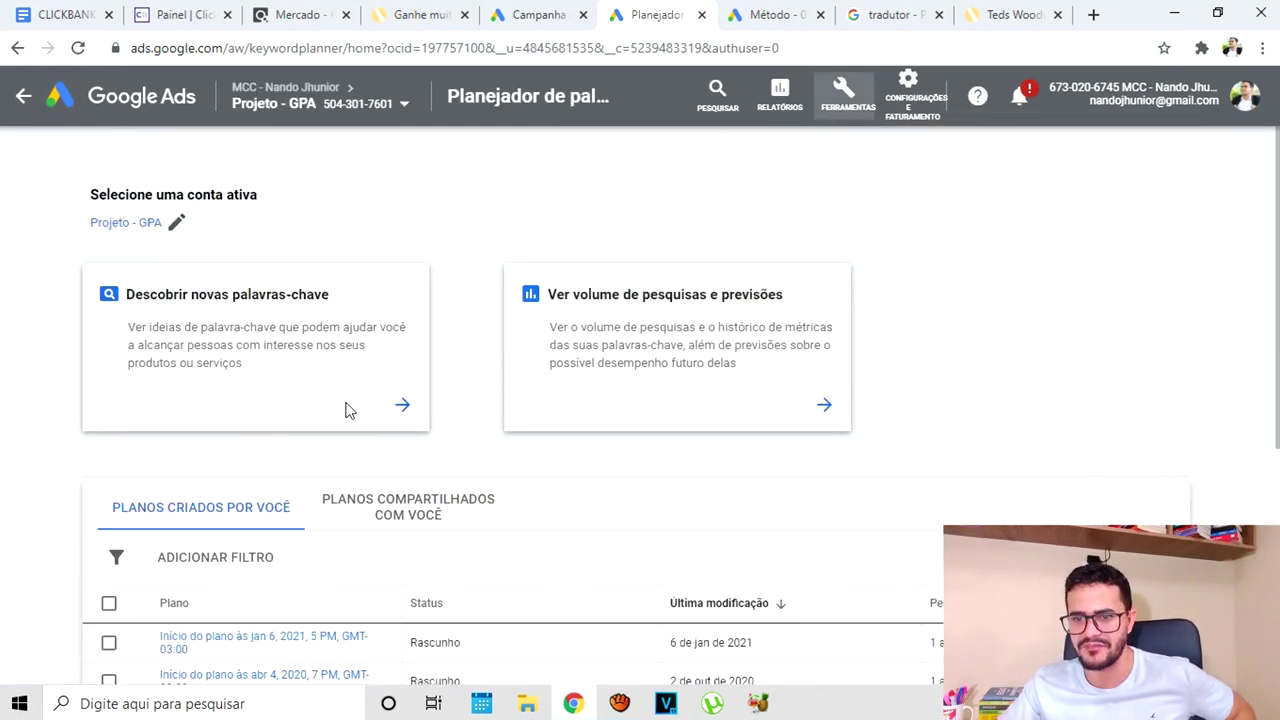
{"action": "left_click", "coordinate": [253, 335]}
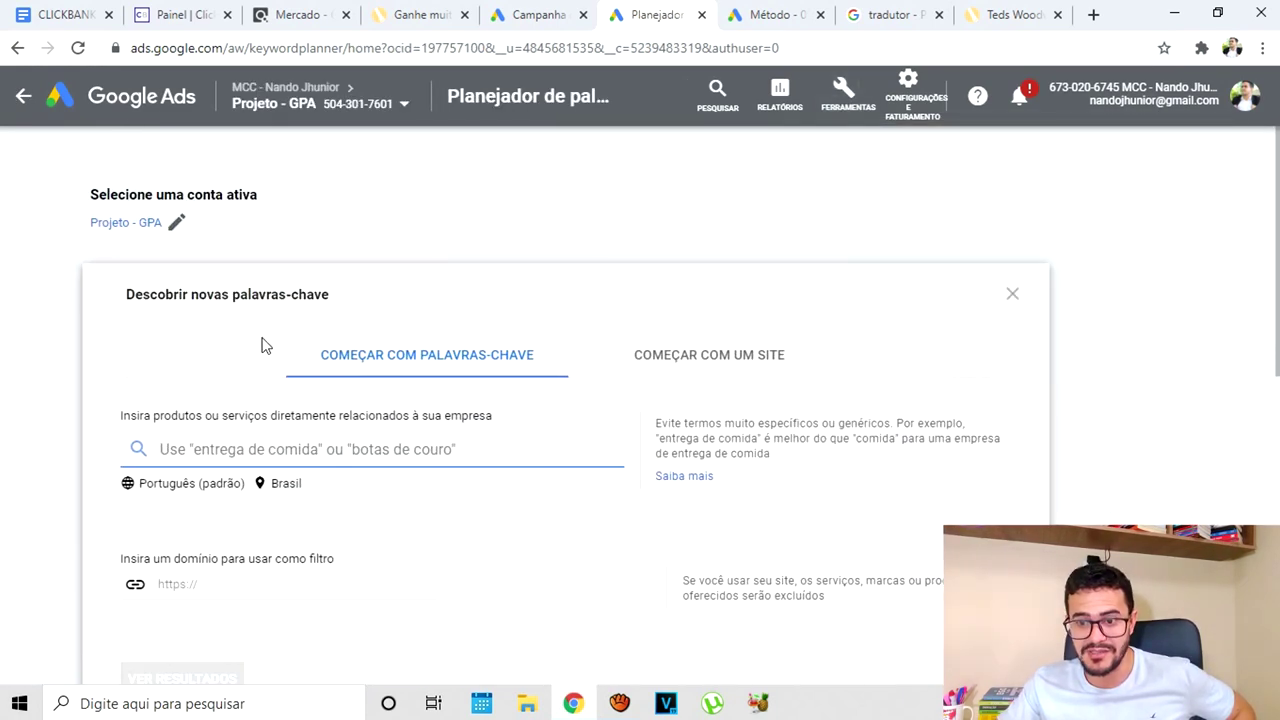
{"action": "left_click", "coordinate": [231, 487]}
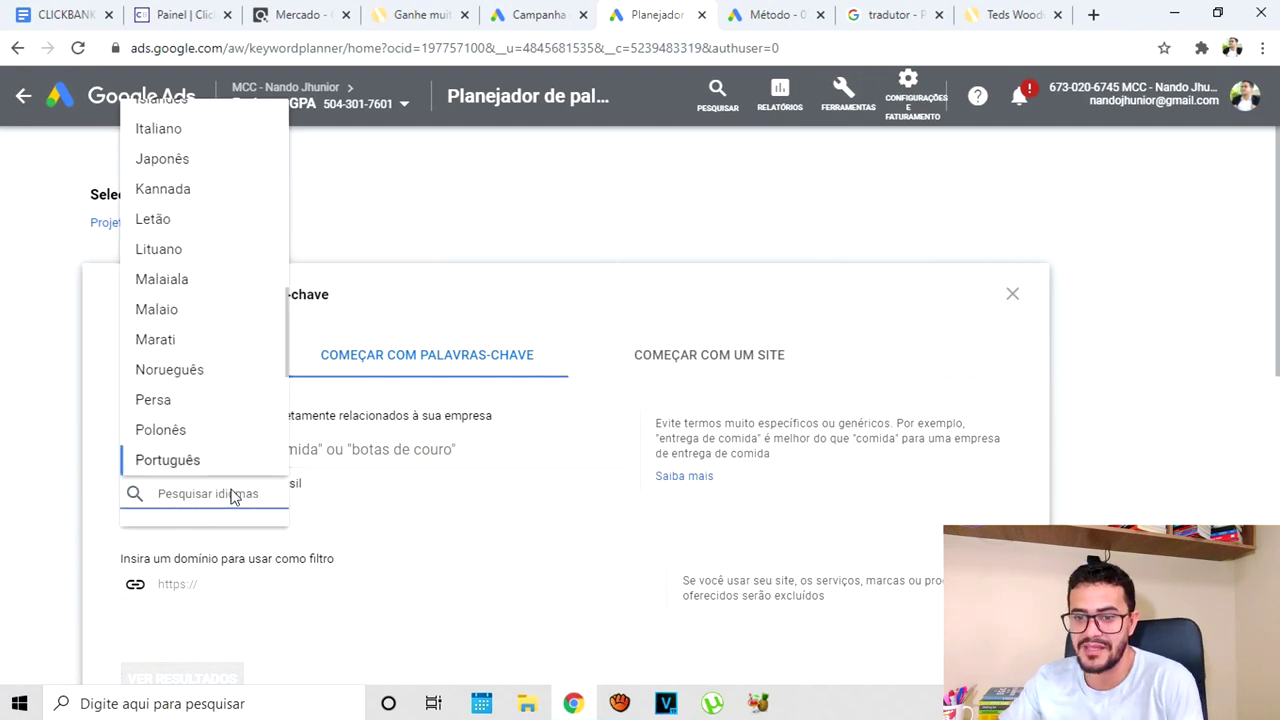
{"action": "type", "text": "esta"}
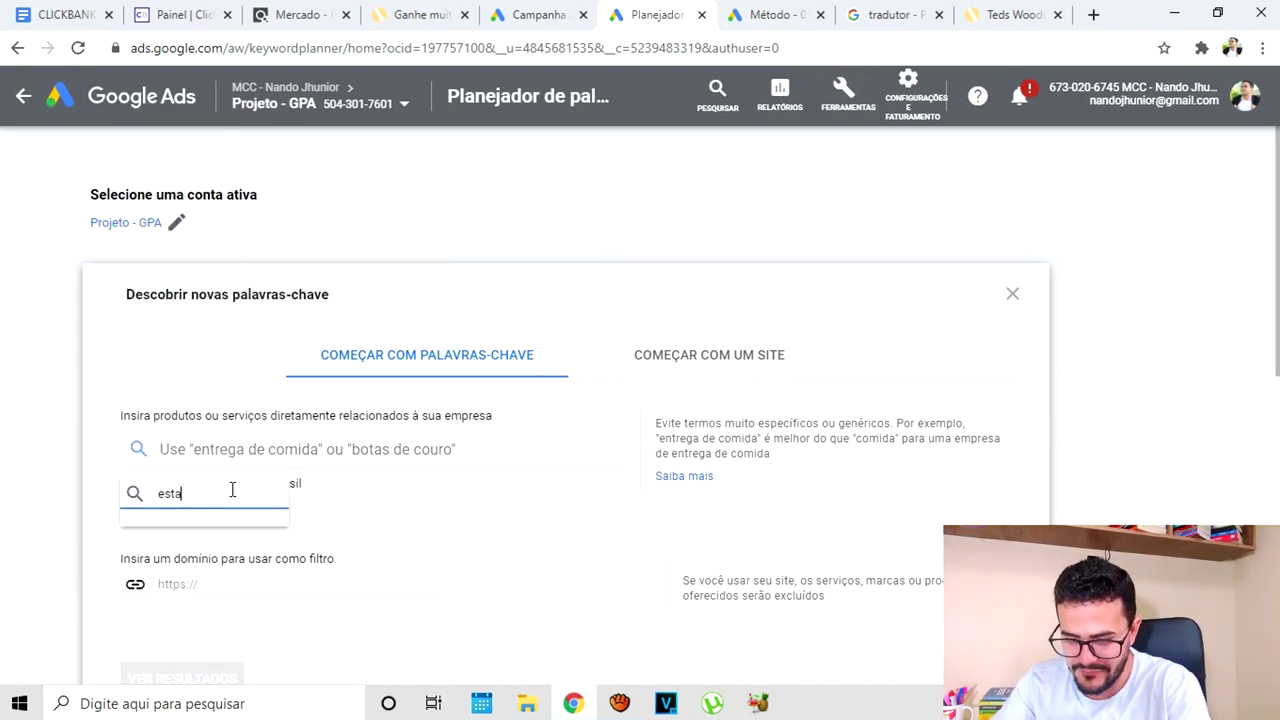
{"action": "key", "text": "BackSpace"}
{"action": "key", "text": "BackSpace"}
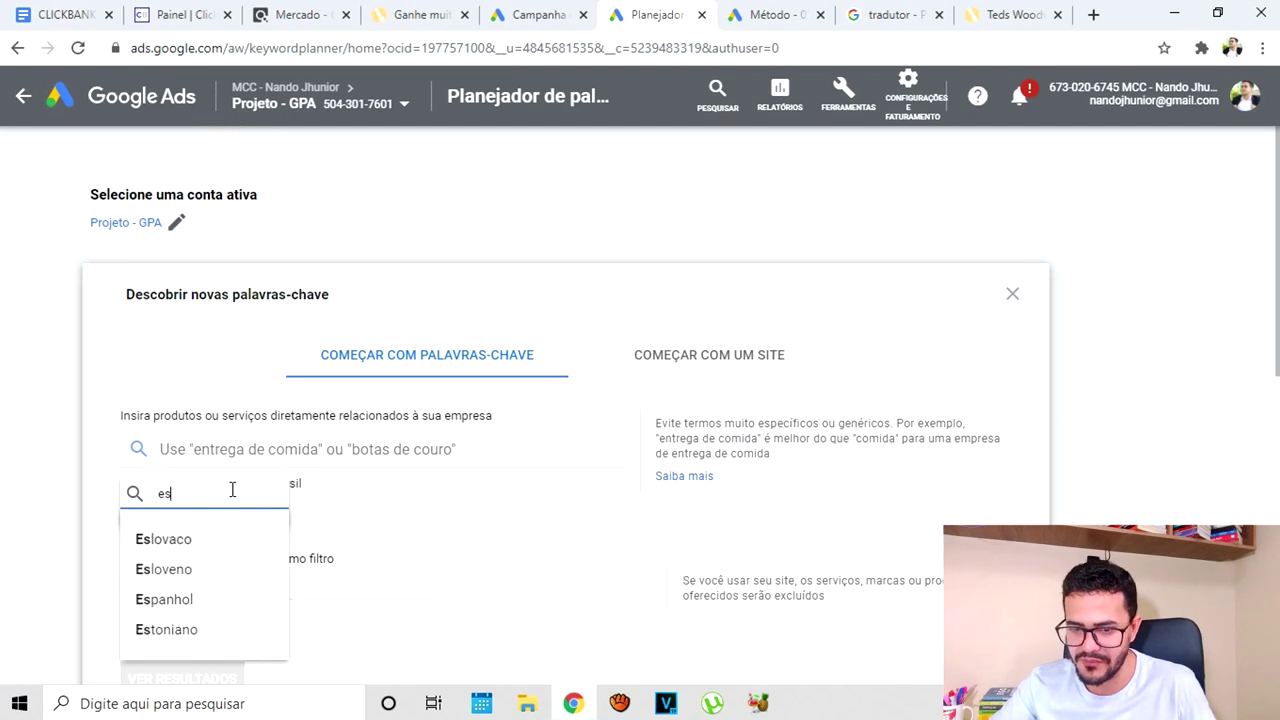
{"action": "key", "text": "BackSpace"}
{"action": "key", "text": "BackSpace"}
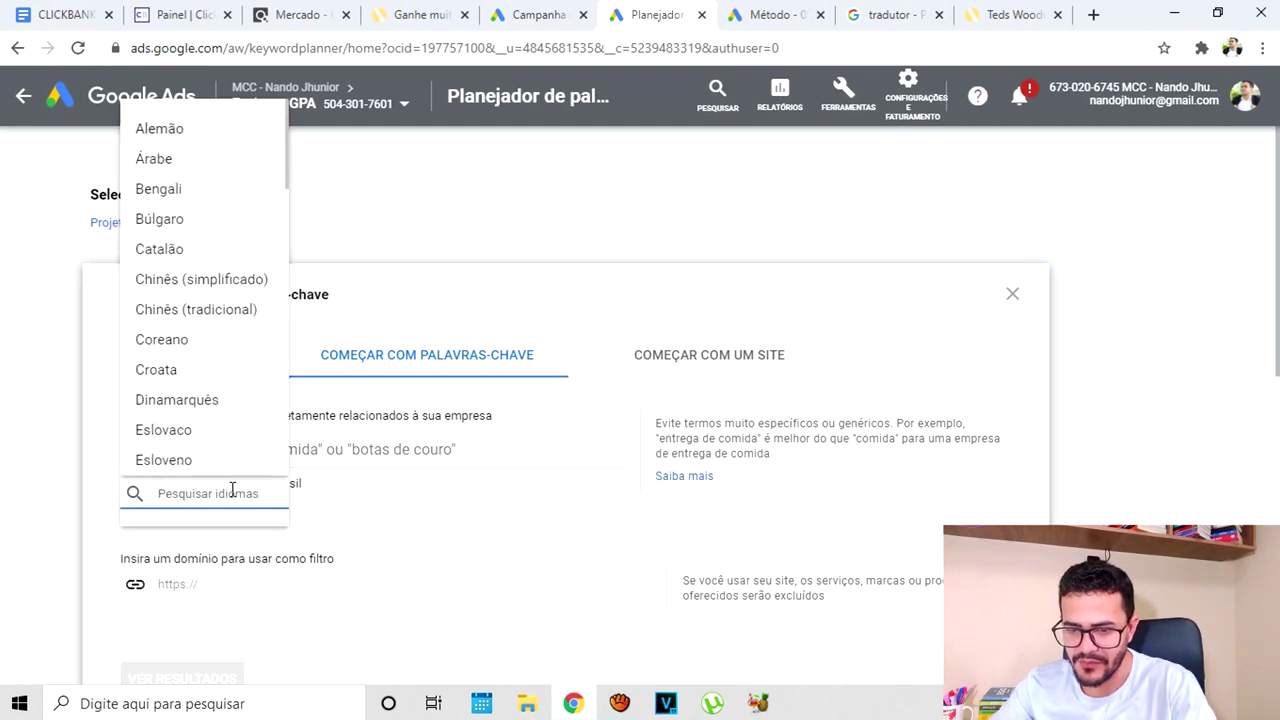
{"action": "type", "text": "estados"}
{"action": "key", "text": "BackSpace"}
{"action": "key", "text": "BackSpace"}
{"action": "key", "text": "BackSpace"}
{"action": "key", "text": "BackSpace"}
{"action": "key", "text": "BackSpace"}
{"action": "key", "text": "BackSpace"}
{"action": "key", "text": "BackSpace"}
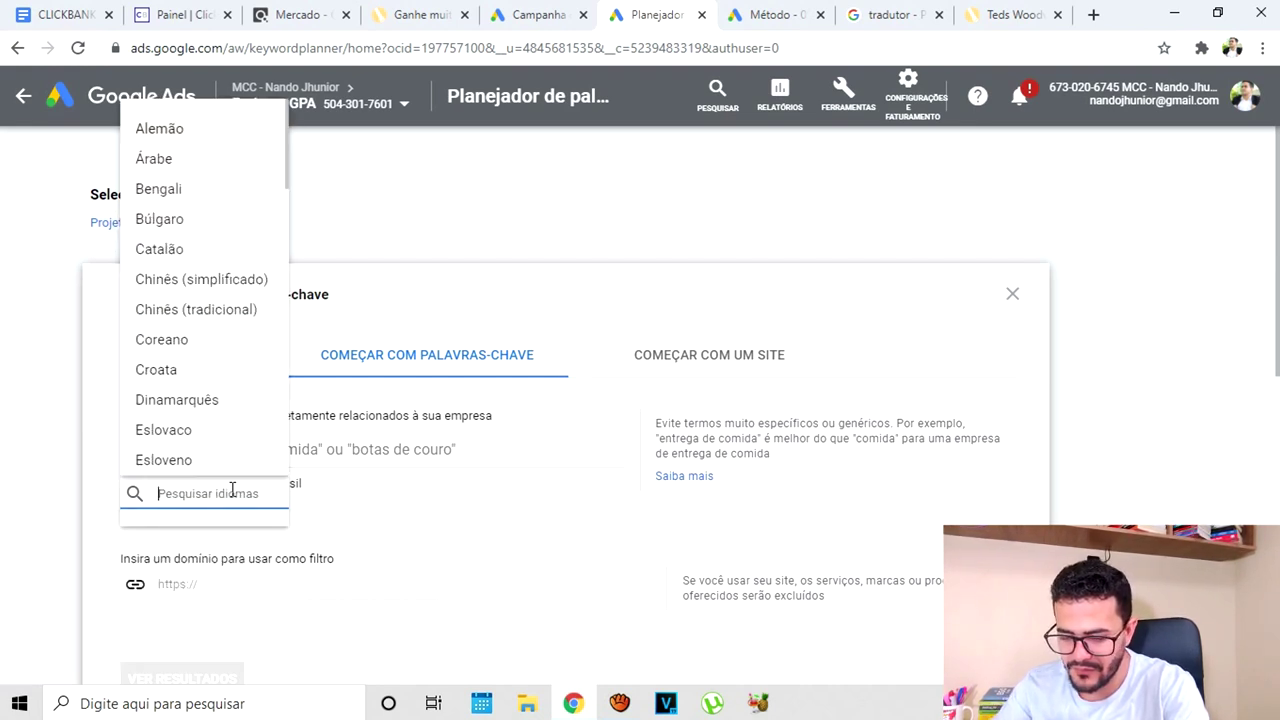
{"action": "type", "text": "usa"}
{"action": "key", "text": "BackSpace"}
{"action": "key", "text": "BackSpace"}
{"action": "key", "text": "BackSpace"}
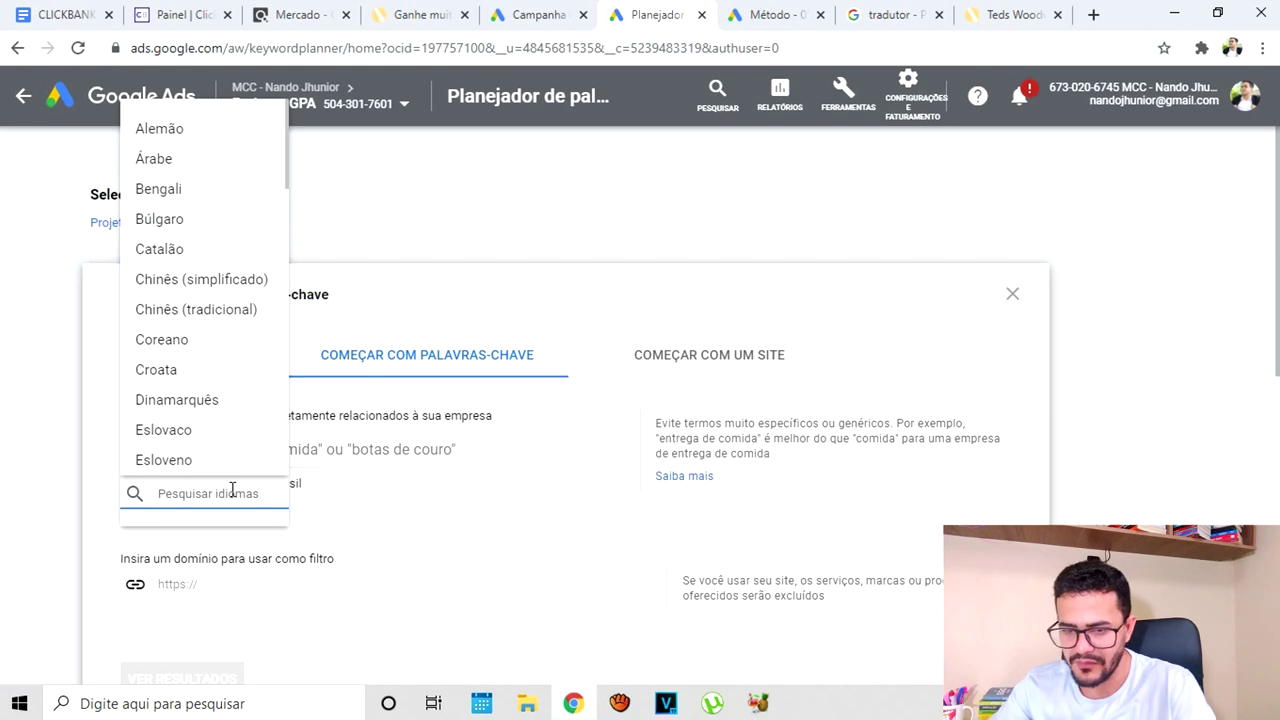
{"action": "left_click", "coordinate": [628, 314]}
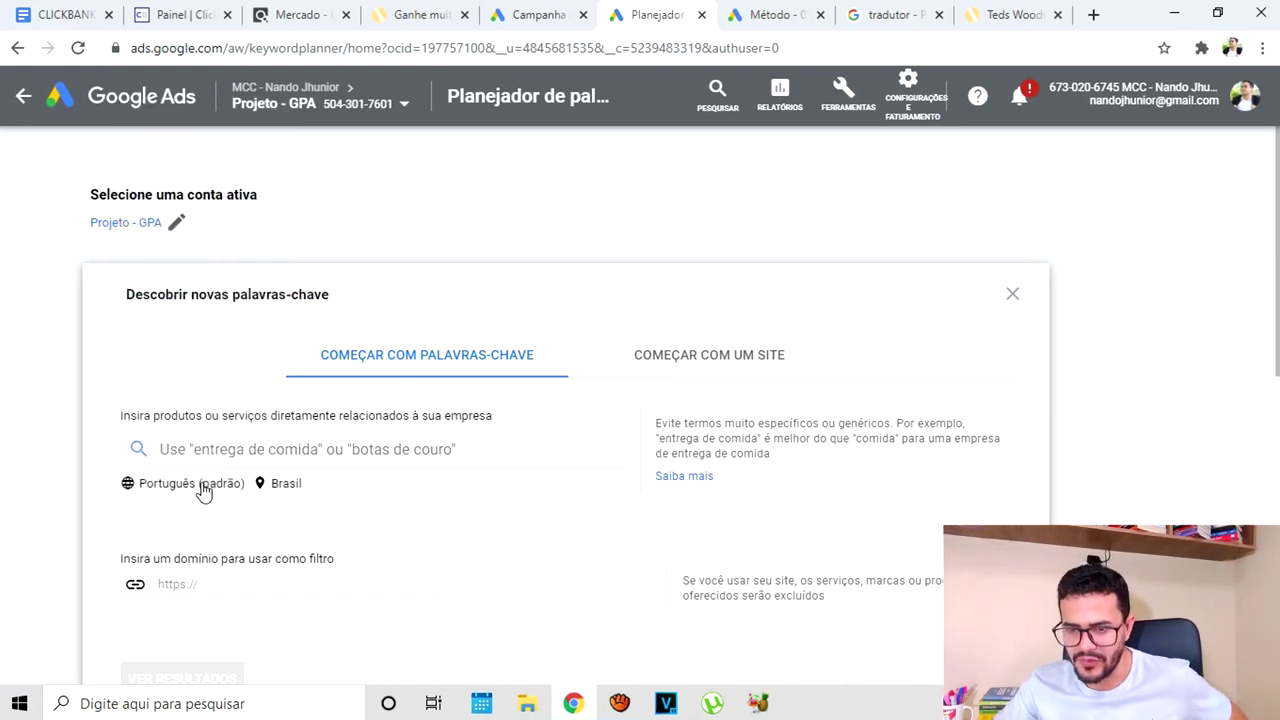
Set the keyword discovery language to Inglês
{"action": "left_click", "coordinate": [200, 489]}
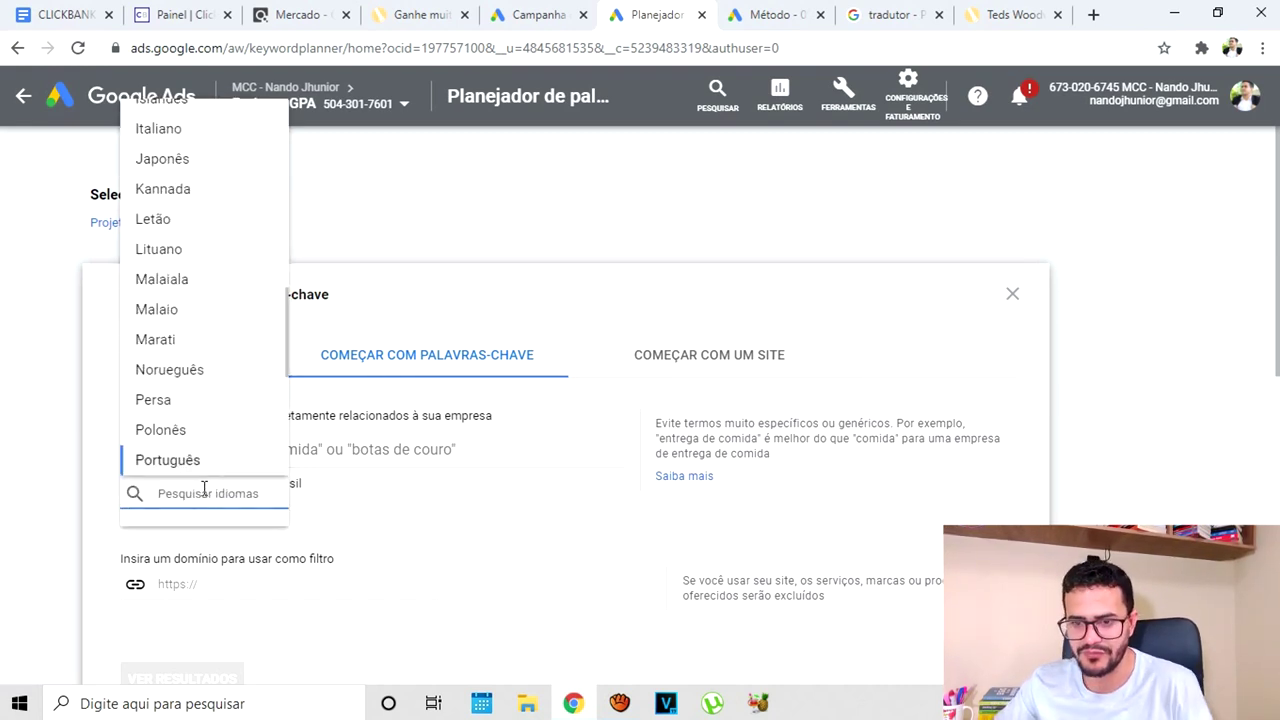
{"action": "type", "text": "in"}
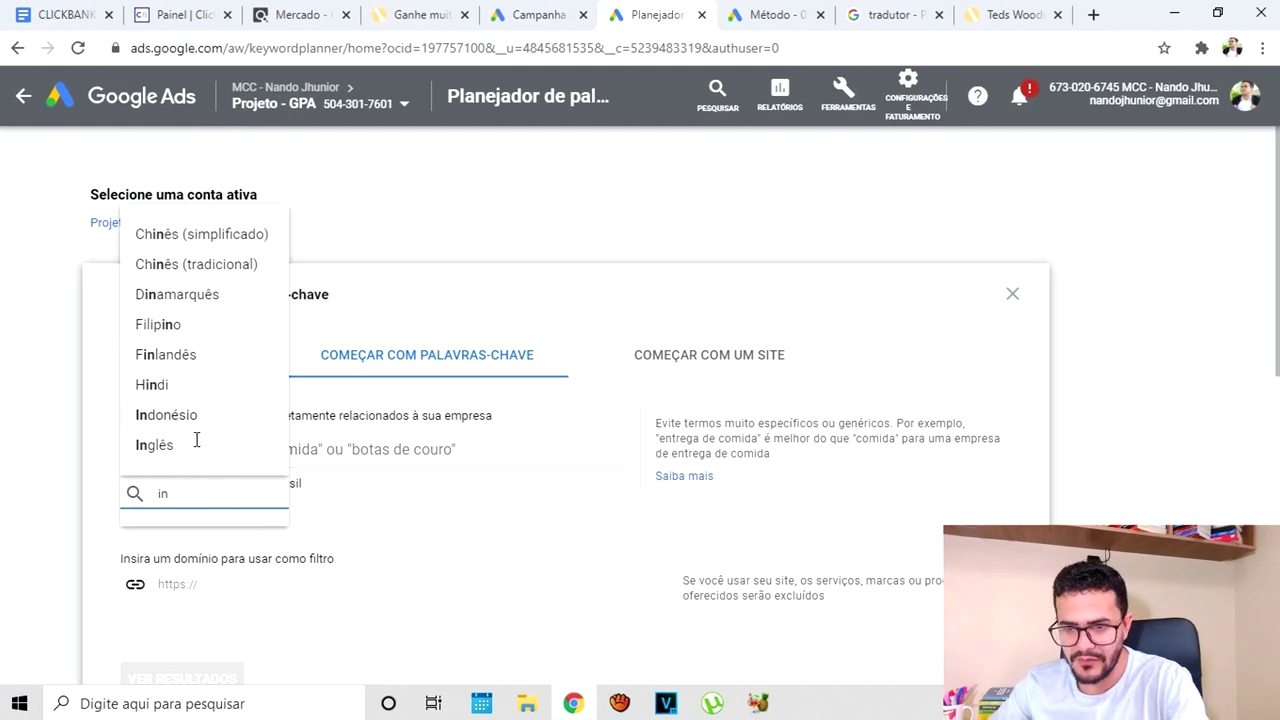
{"action": "left_click", "coordinate": [179, 450]}
Replace Brasil with Estados Unidos and Canadá as the target locations for the keyword discovery and save them
{"action": "left_click", "coordinate": [197, 484]}
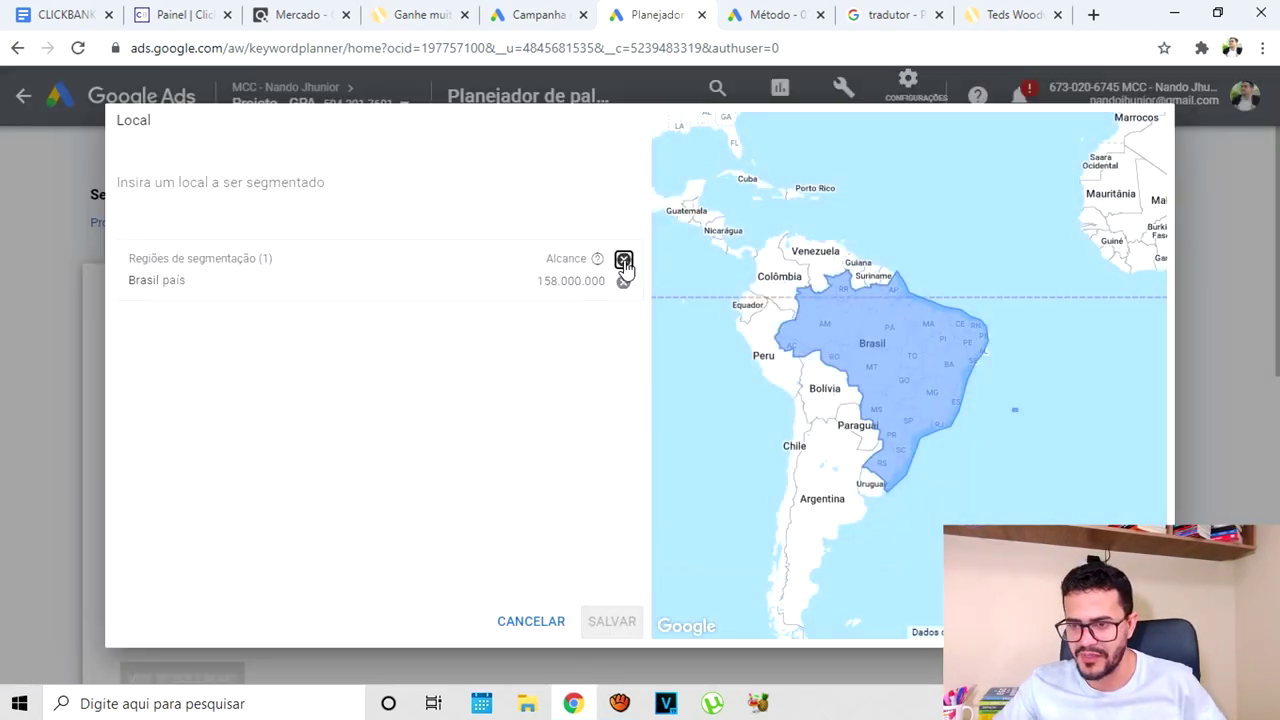
{"action": "left_click", "coordinate": [621, 282]}
{"action": "left_click", "coordinate": [329, 184]}
{"action": "type", "text": "estados"}
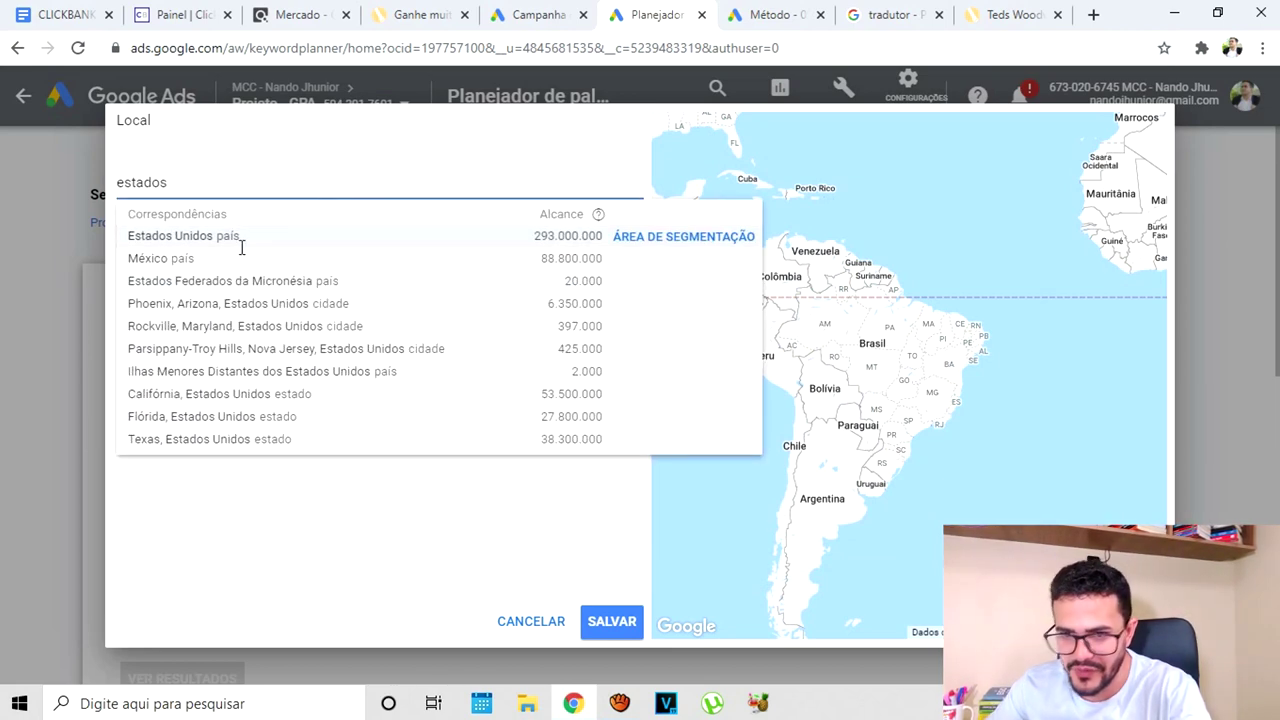
{"action": "left_click", "coordinate": [190, 238]}
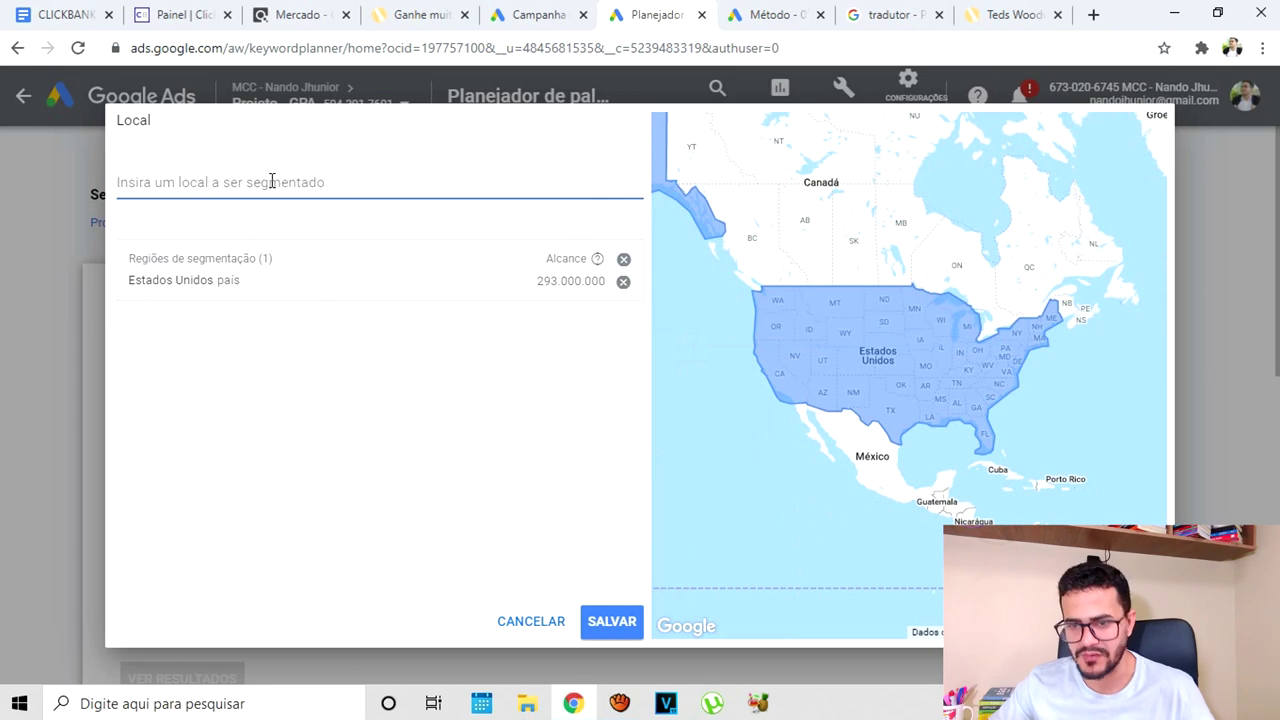
{"action": "type", "text": "canada"}
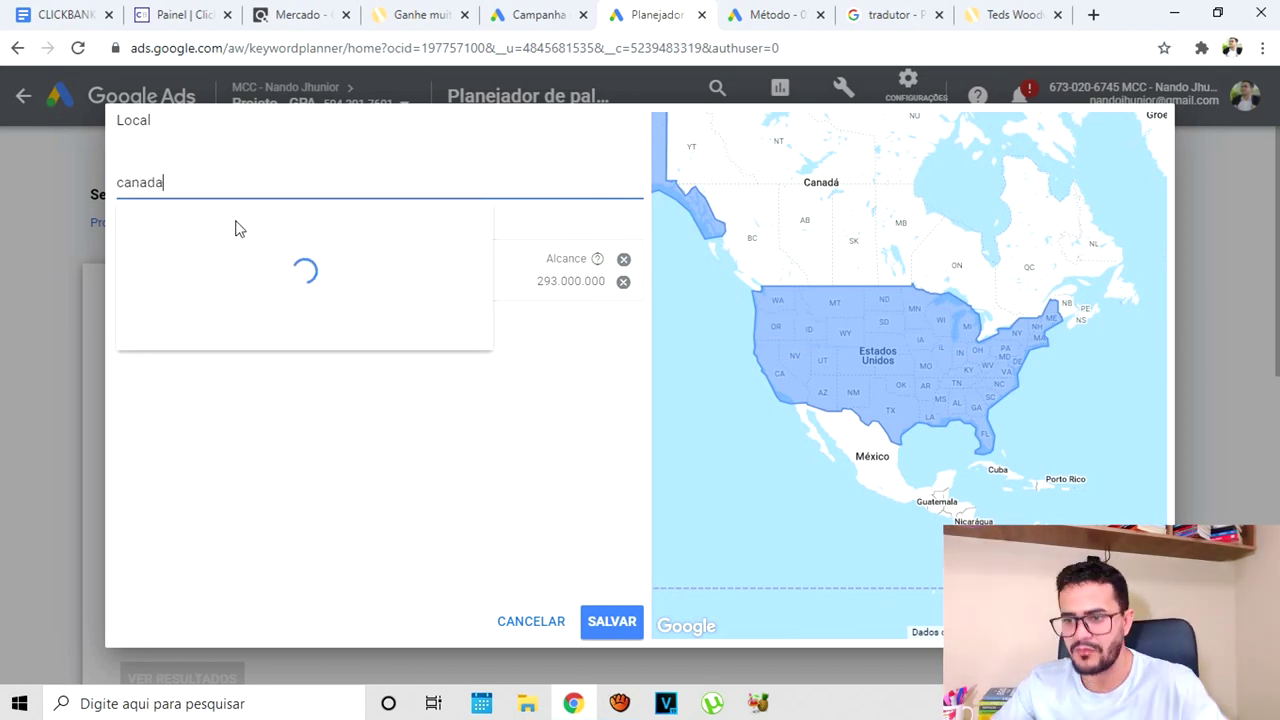
{"action": "left_click", "coordinate": [191, 236]}
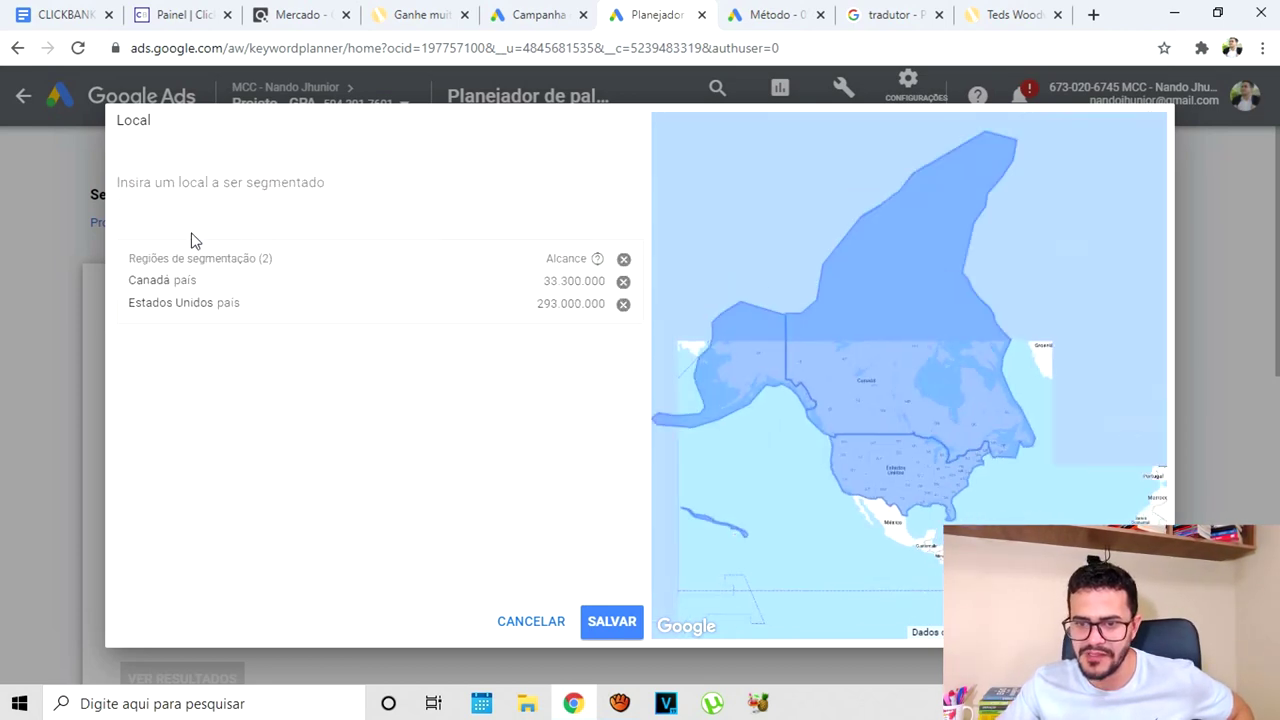
{"action": "left_click", "coordinate": [607, 619]}
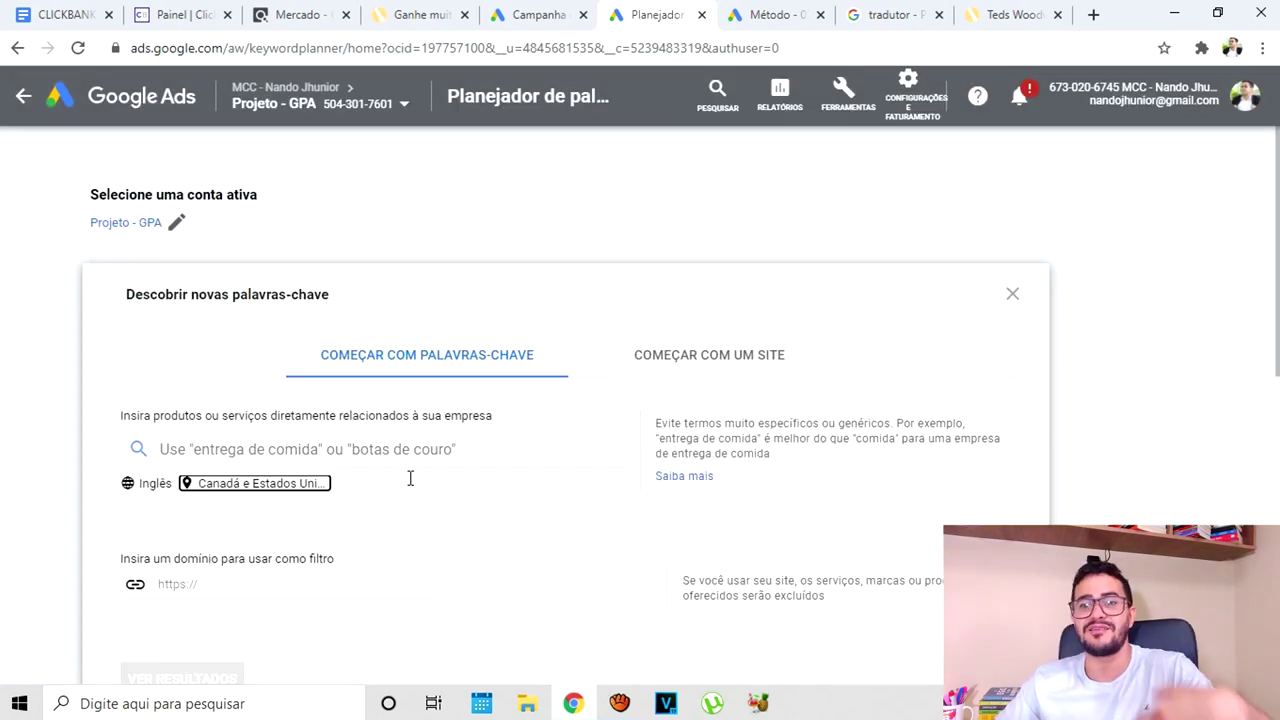
Enter "teds woodworking" as the seed keyword and get the keyword ideas
{"action": "scroll", "coordinate": [375, 375], "scroll_direction": "down", "scroll_amount": 1}
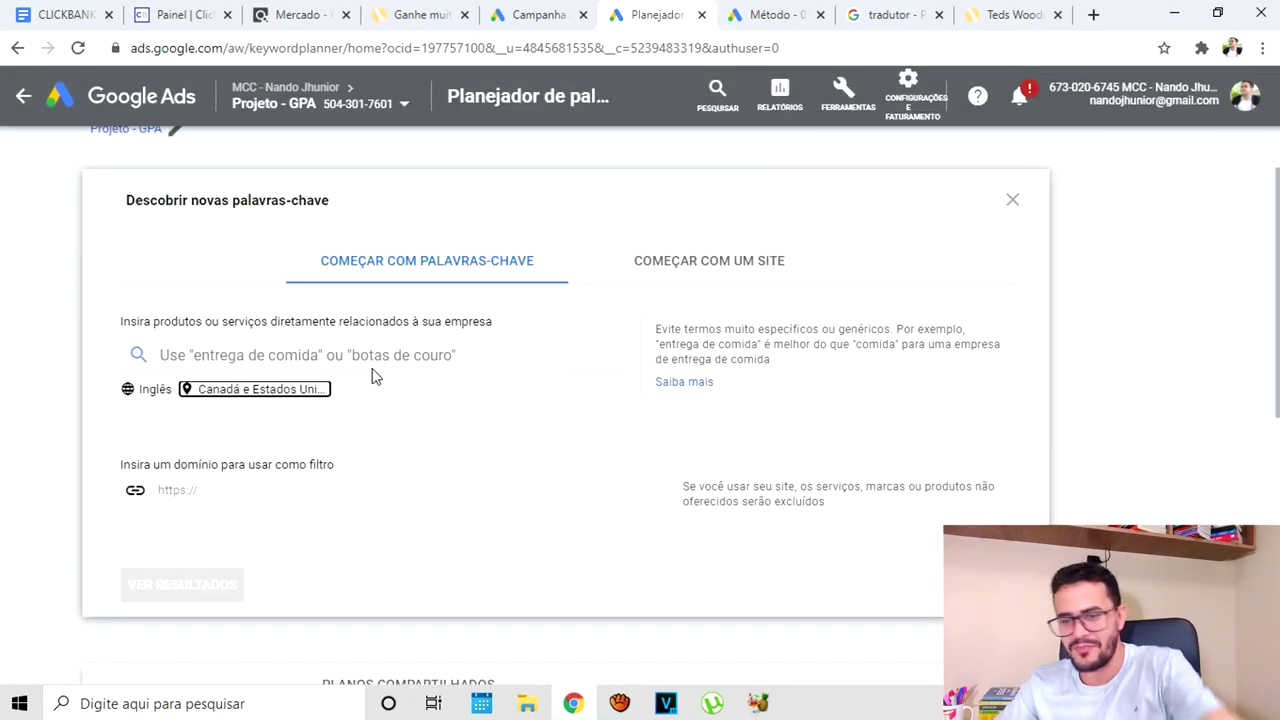
{"action": "scroll", "coordinate": [265, 405], "scroll_direction": "down", "scroll_amount": 1}
{"action": "scroll", "coordinate": [266, 394], "scroll_direction": "up", "scroll_amount": 2}
{"action": "scroll", "coordinate": [314, 414], "scroll_direction": "down", "scroll_amount": 2}
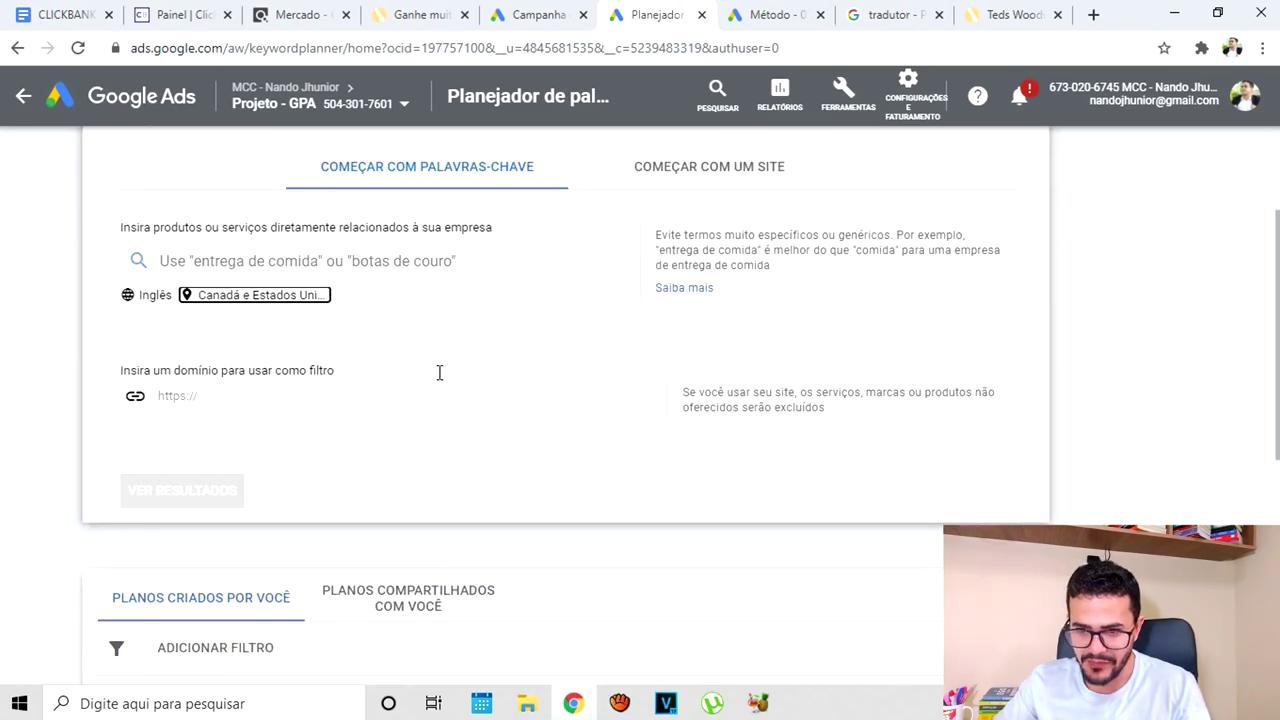
{"action": "scroll", "coordinate": [494, 366], "scroll_direction": "down", "scroll_amount": 2}
{"action": "scroll", "coordinate": [435, 393], "scroll_direction": "up", "scroll_amount": 3}
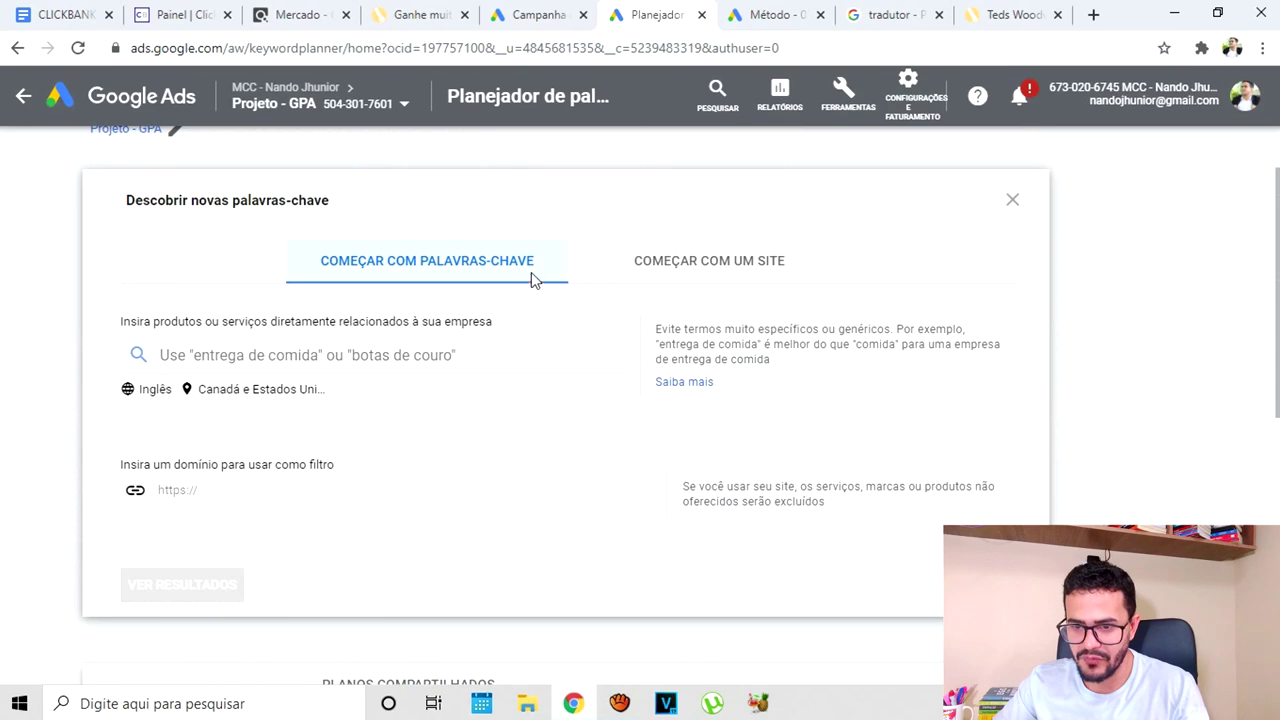
{"action": "left_click", "coordinate": [453, 364]}
{"action": "type", "text": "teds woodworking"}
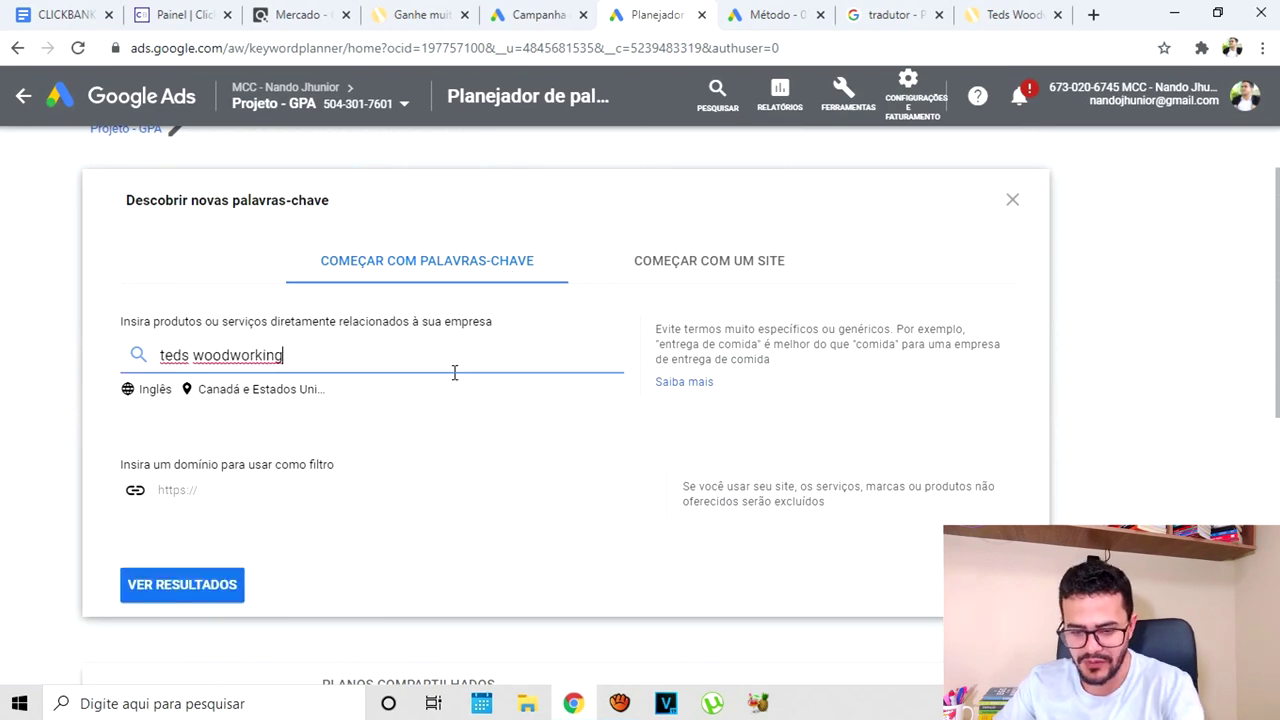
{"action": "scroll", "coordinate": [350, 450], "scroll_direction": "down", "scroll_amount": 1}
{"action": "left_click", "coordinate": [223, 491]}
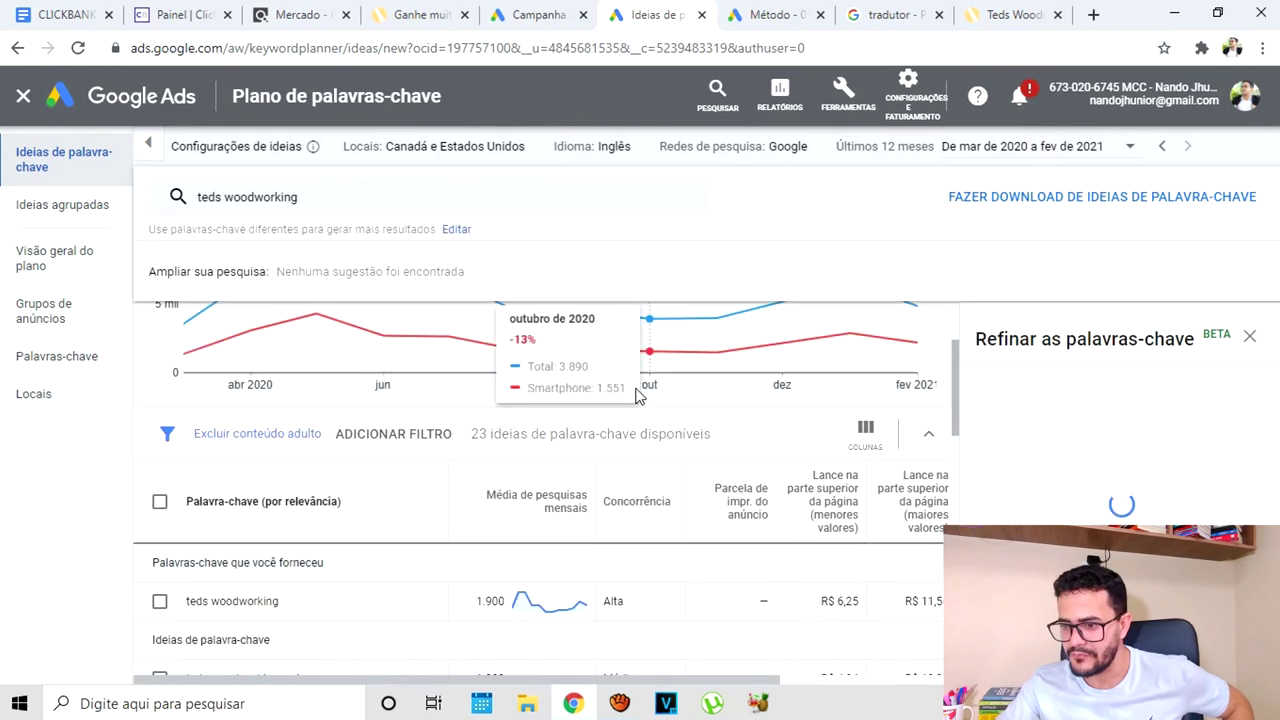
Examine the average monthly searches, competition and low and high top-of-page bids for "teds woodworking" and the related ideas
{"action": "scroll", "coordinate": [903, 551], "scroll_direction": "down", "scroll_amount": 1}
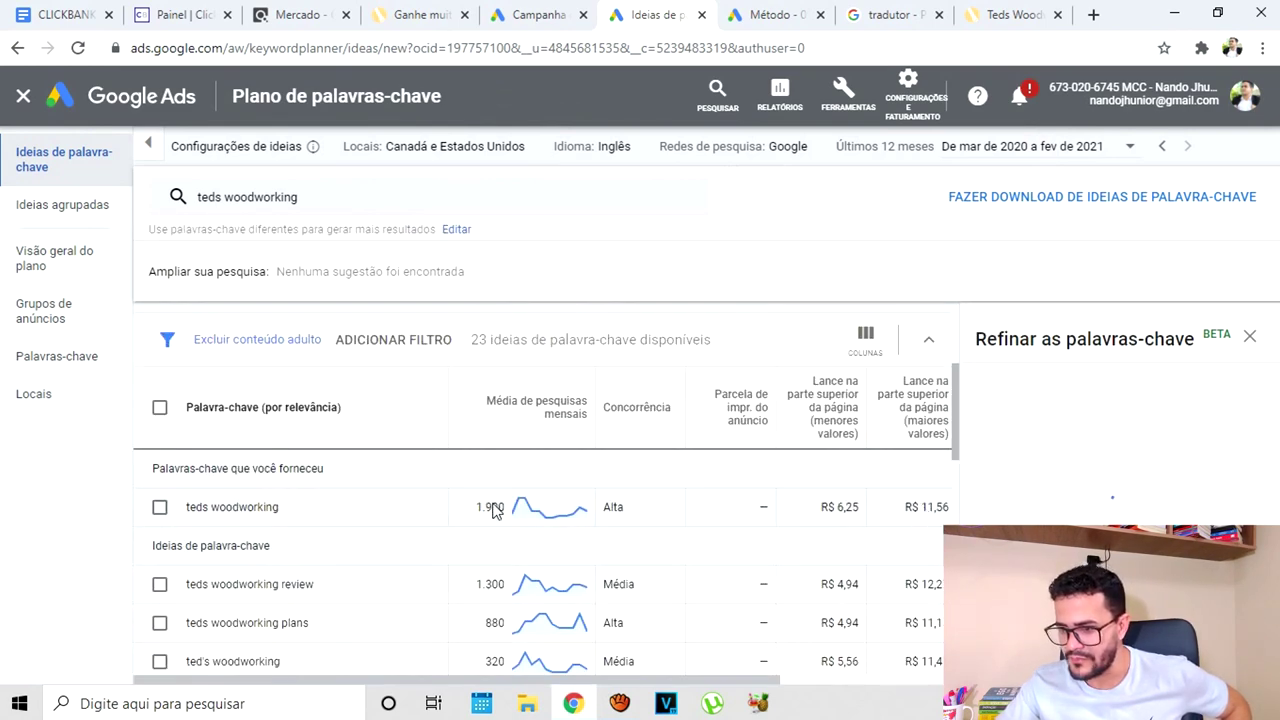
{"action": "left_click_drag", "start_coordinate": [667, 682], "coordinate": [704, 661]}
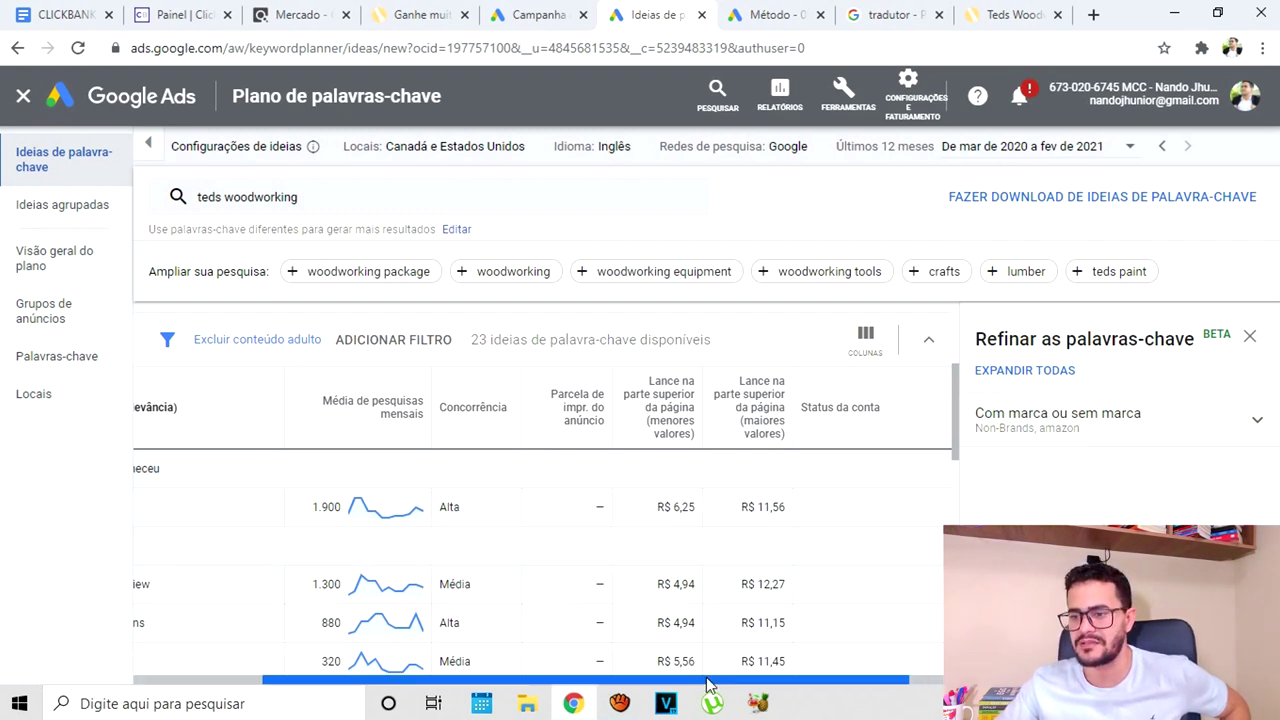
{"action": "left_click_drag", "start_coordinate": [750, 683], "coordinate": [600, 683]}
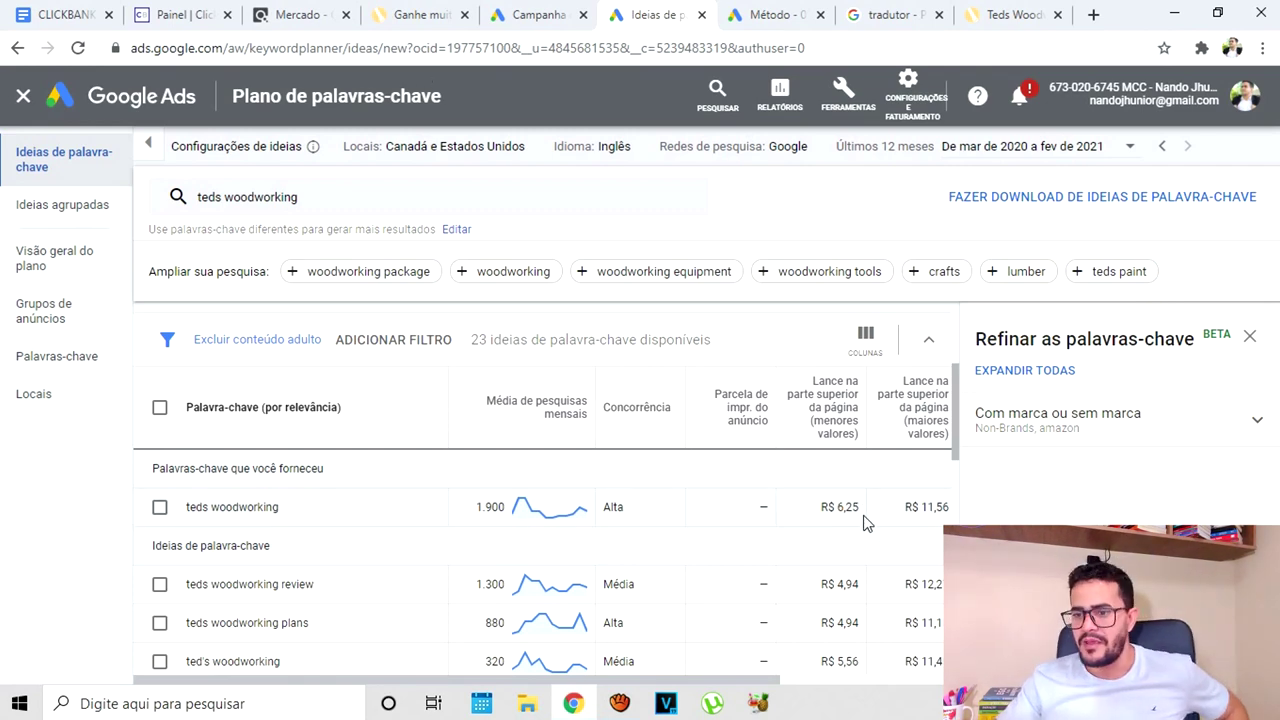
Return to the new campaign draft, set the maximum CPC bid limit to R$ 3,00, and save the campaign settings
{"action": "left_click", "coordinate": [548, 14]}
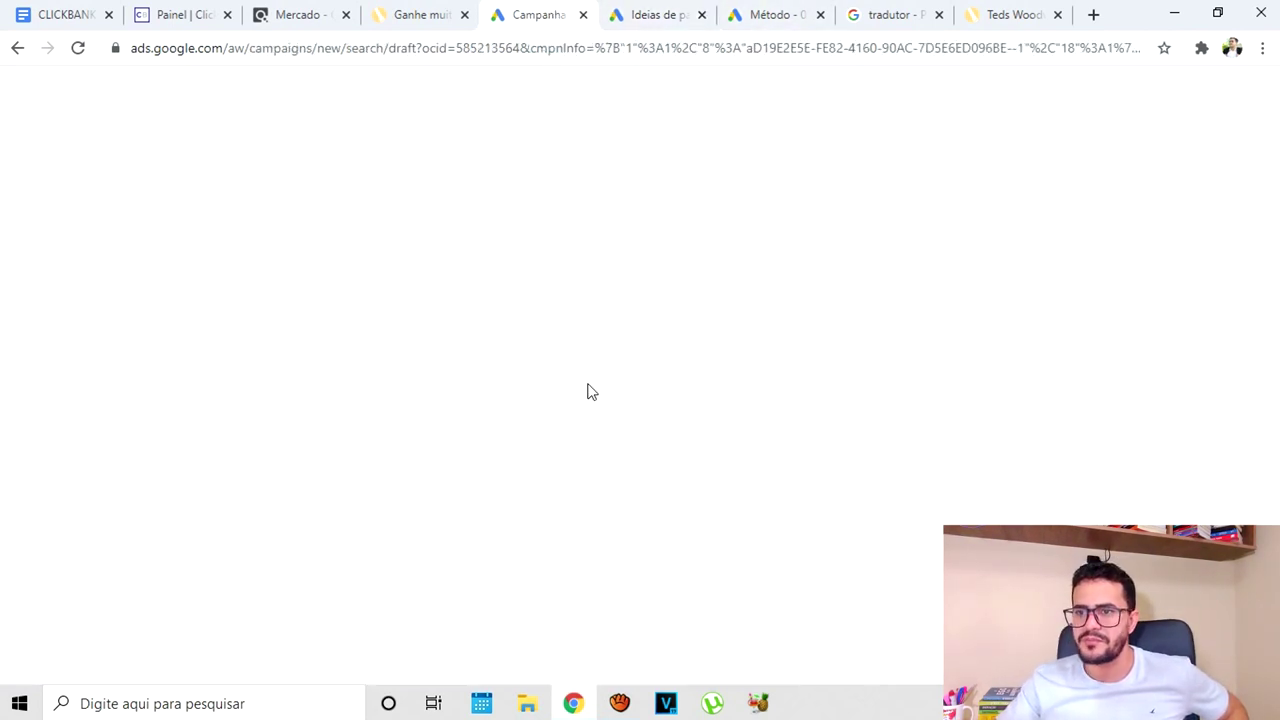
{"action": "left_click", "coordinate": [488, 503]}
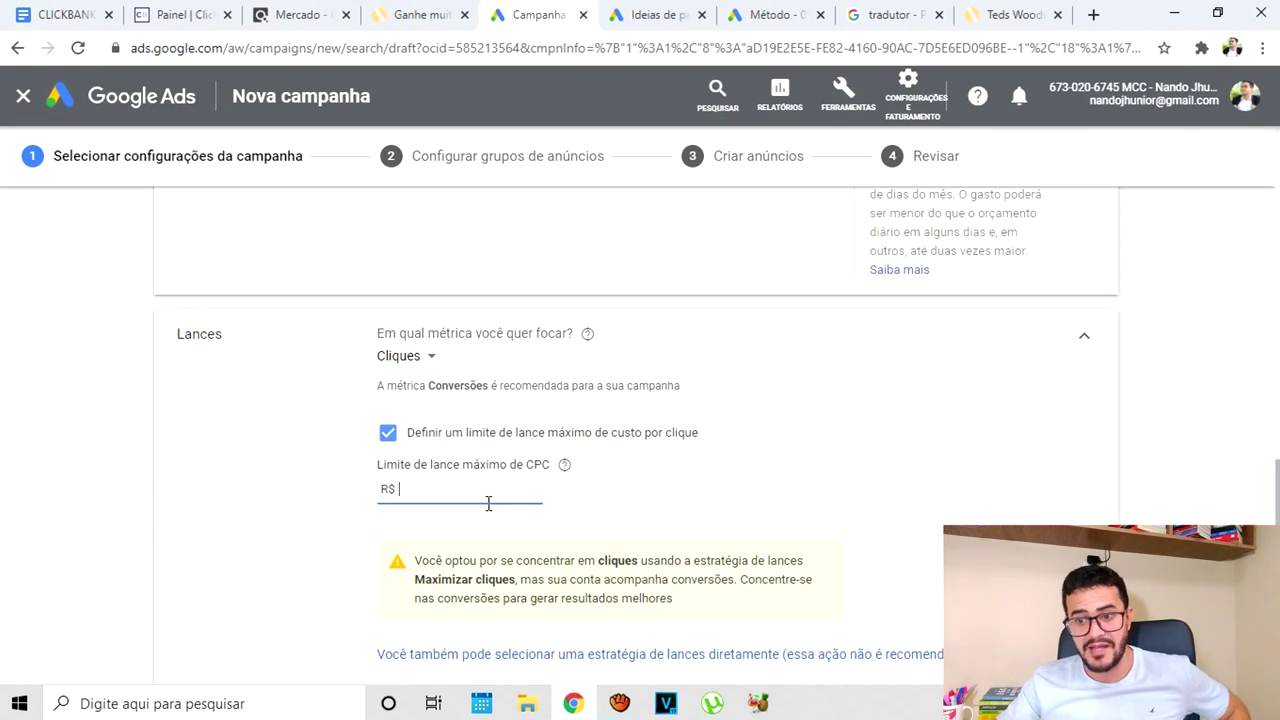
{"action": "type", "text": "3"}
{"action": "key", "text": "Tab"}
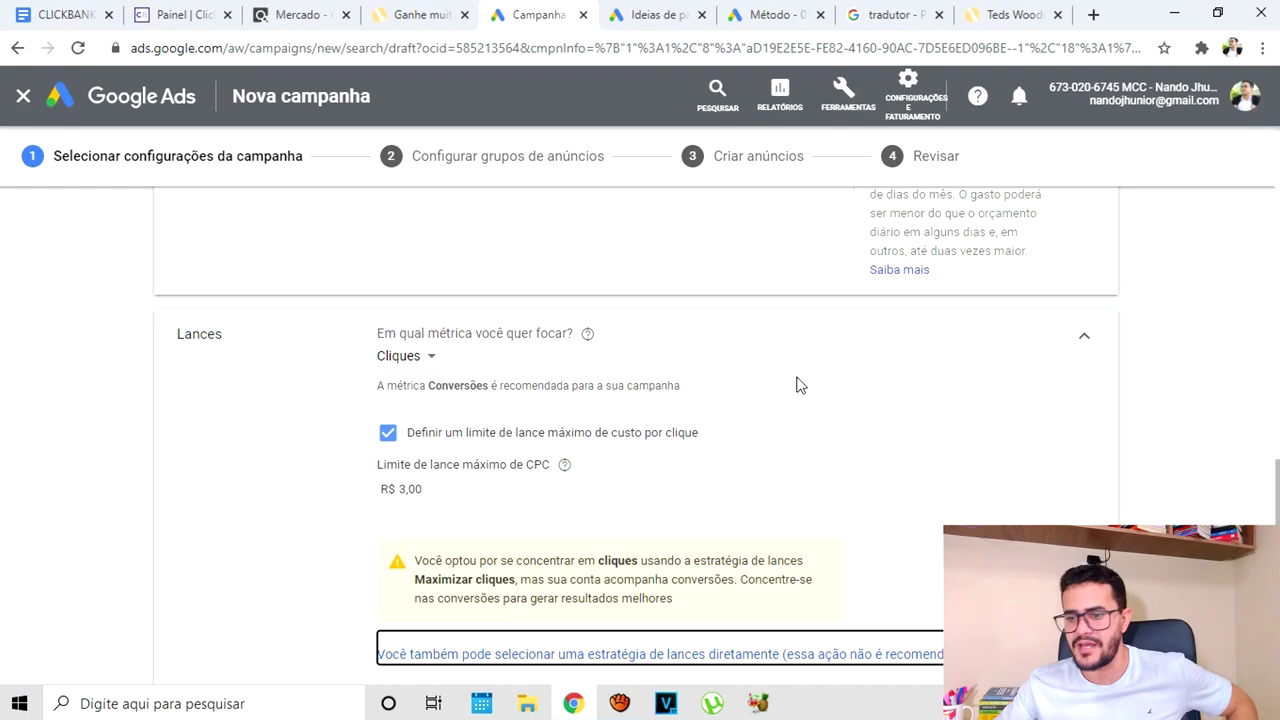
{"action": "scroll", "coordinate": [840, 360], "scroll_direction": "down", "scroll_amount": 1}
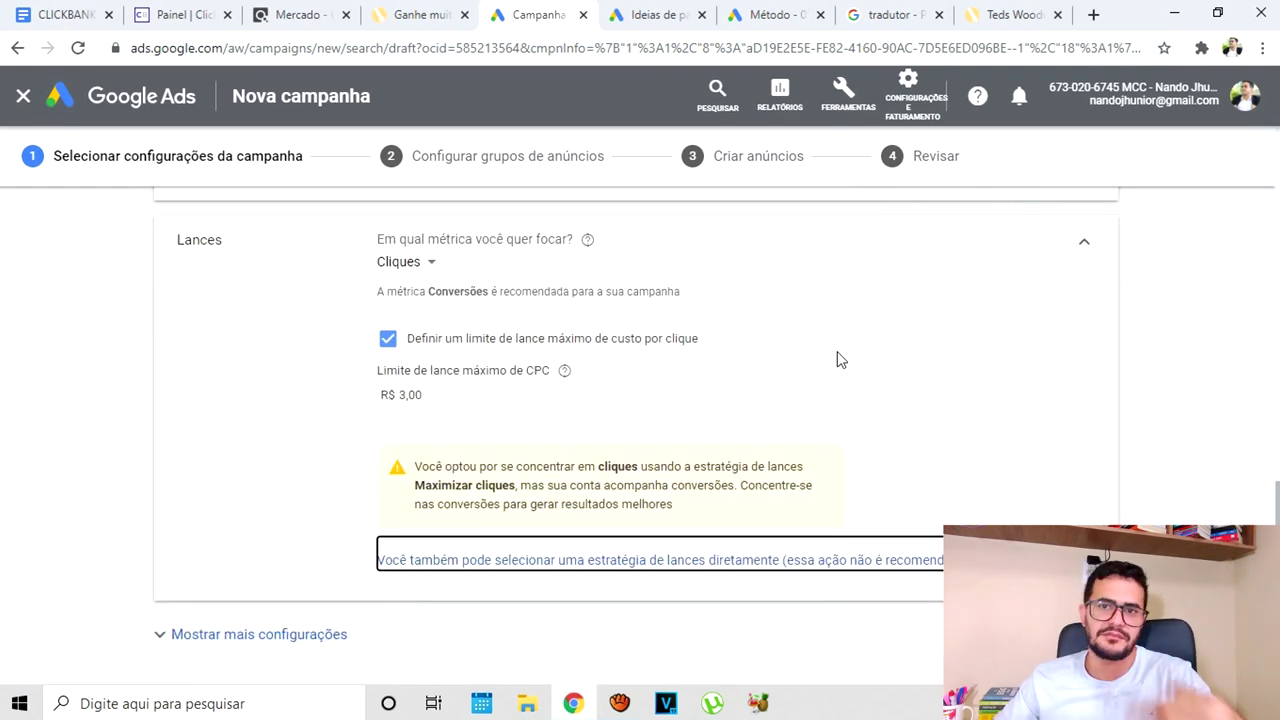
{"action": "scroll", "coordinate": [540, 377], "scroll_direction": "down", "scroll_amount": 4}
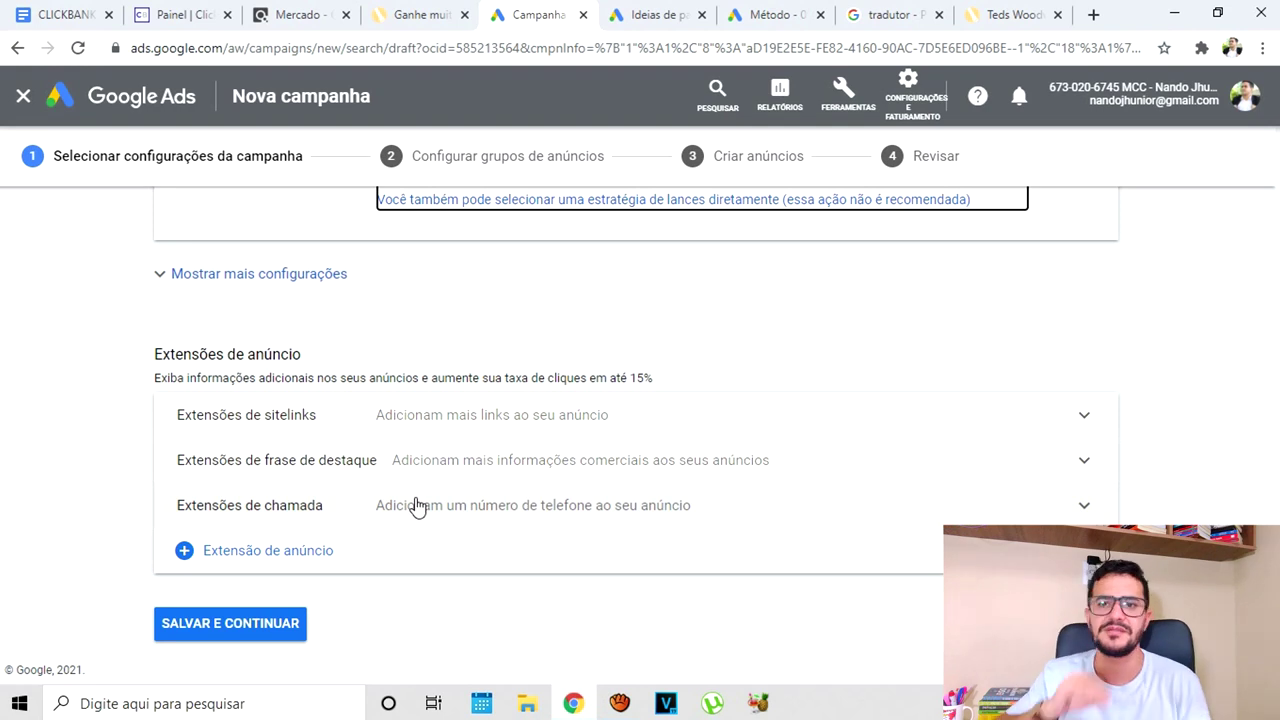
{"action": "left_click", "coordinate": [270, 630]}
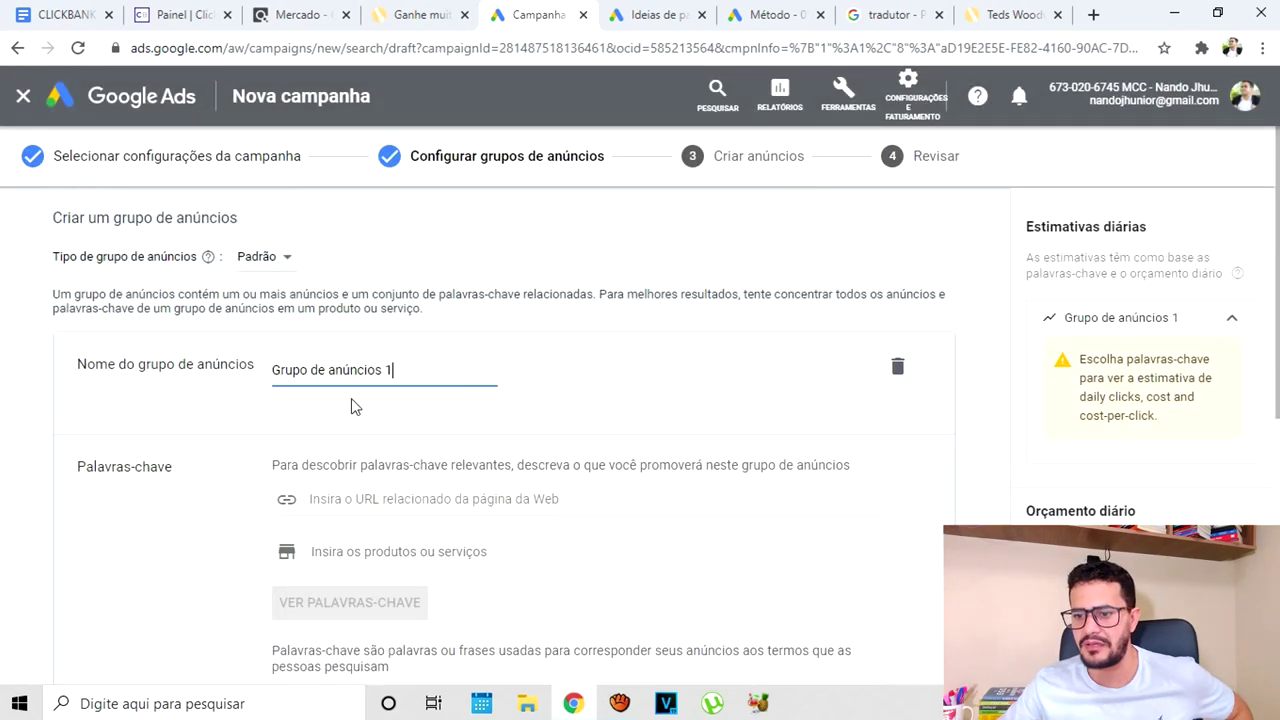
Copy the three "teds woodworking" keyword lines under PC in the Google Docs notes into the ad group's keywords in Google Ads
{"action": "scroll", "coordinate": [415, 383], "scroll_direction": "down", "scroll_amount": 2}
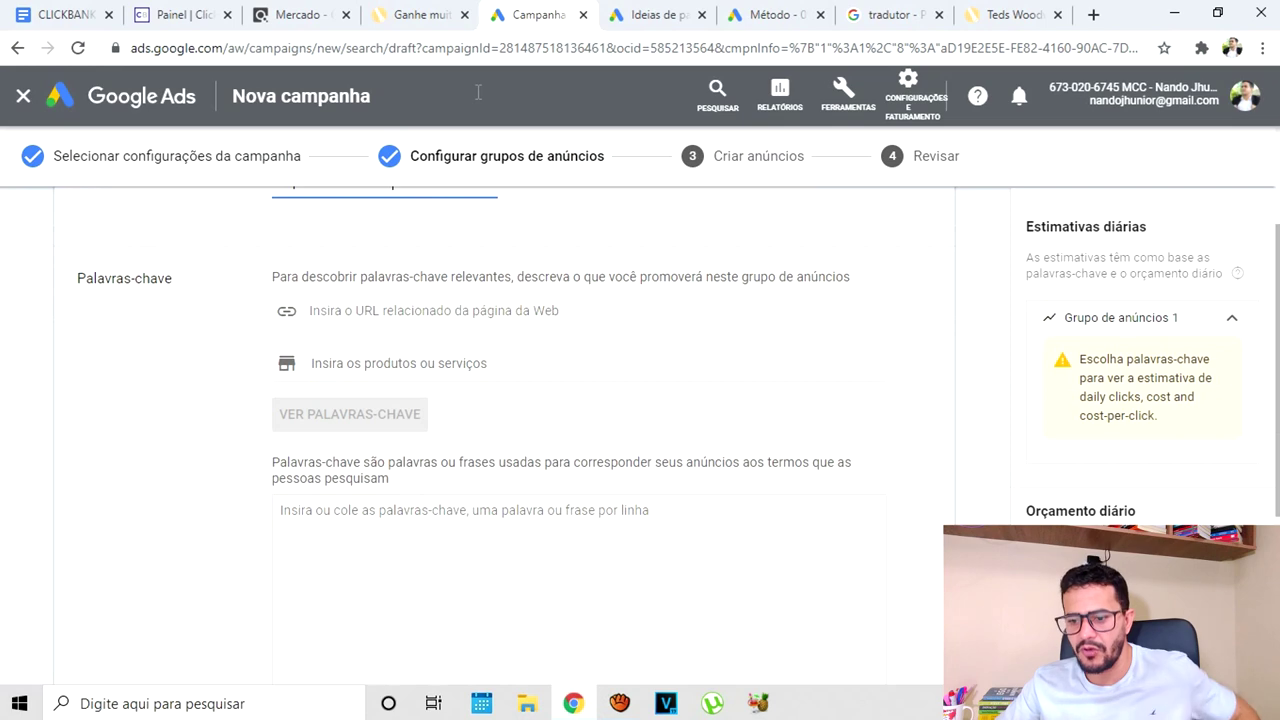
{"action": "left_click", "coordinate": [62, 14]}
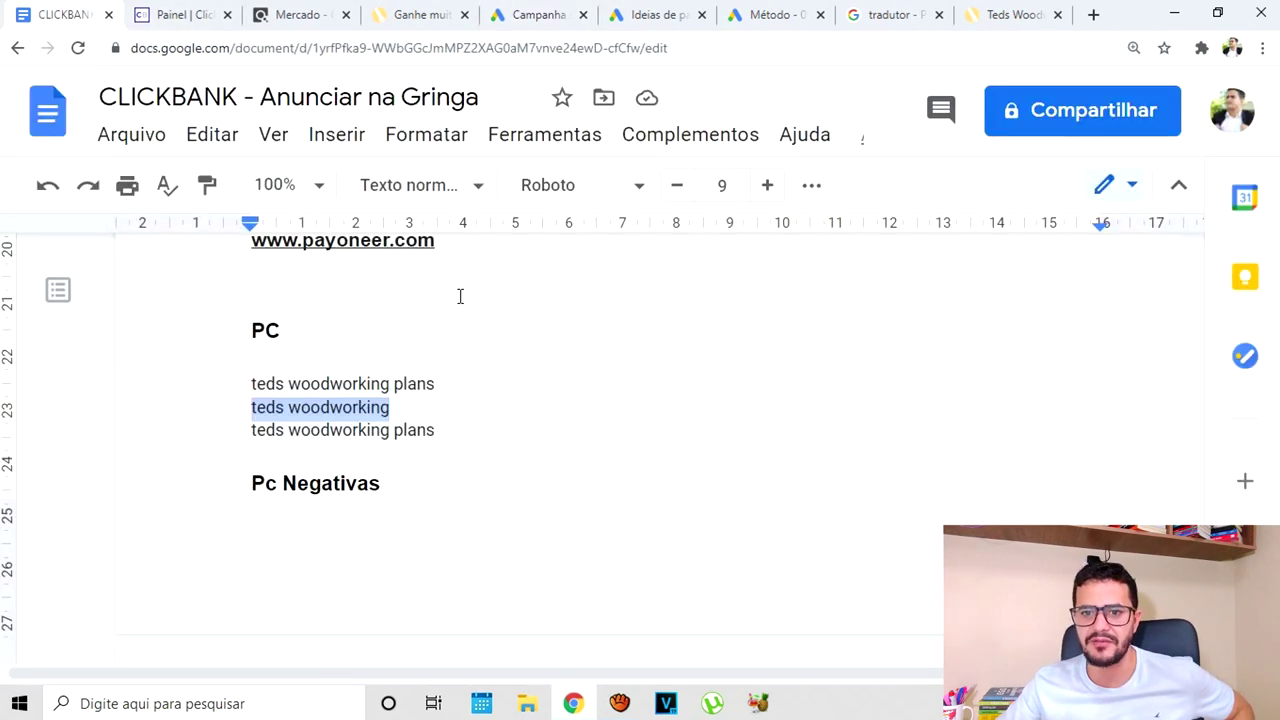
{"action": "left_click", "coordinate": [469, 434]}
{"action": "left_click_drag", "start_coordinate": [433, 430], "coordinate": [251, 385]}
{"action": "right_click", "coordinate": [309, 384]}
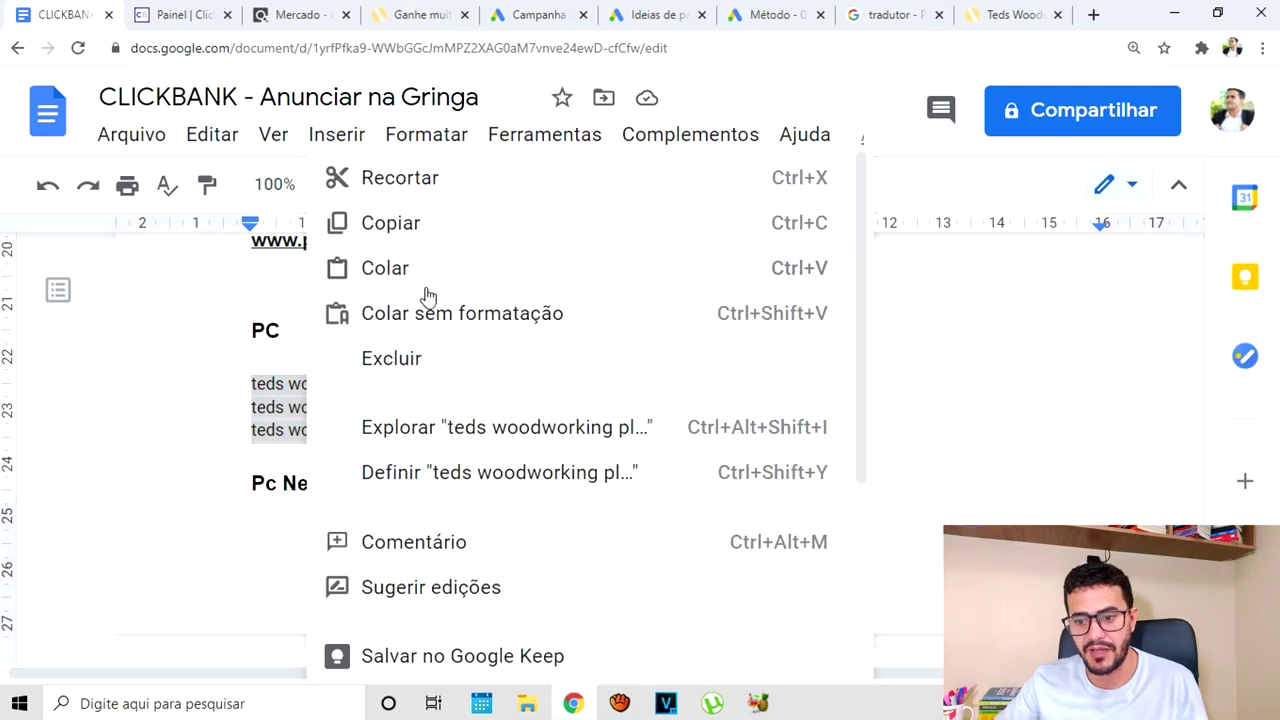
{"action": "left_click", "coordinate": [450, 235]}
{"action": "left_click", "coordinate": [537, 14]}
{"action": "left_click", "coordinate": [432, 515]}
{"action": "key", "text": "ctrl+v"}
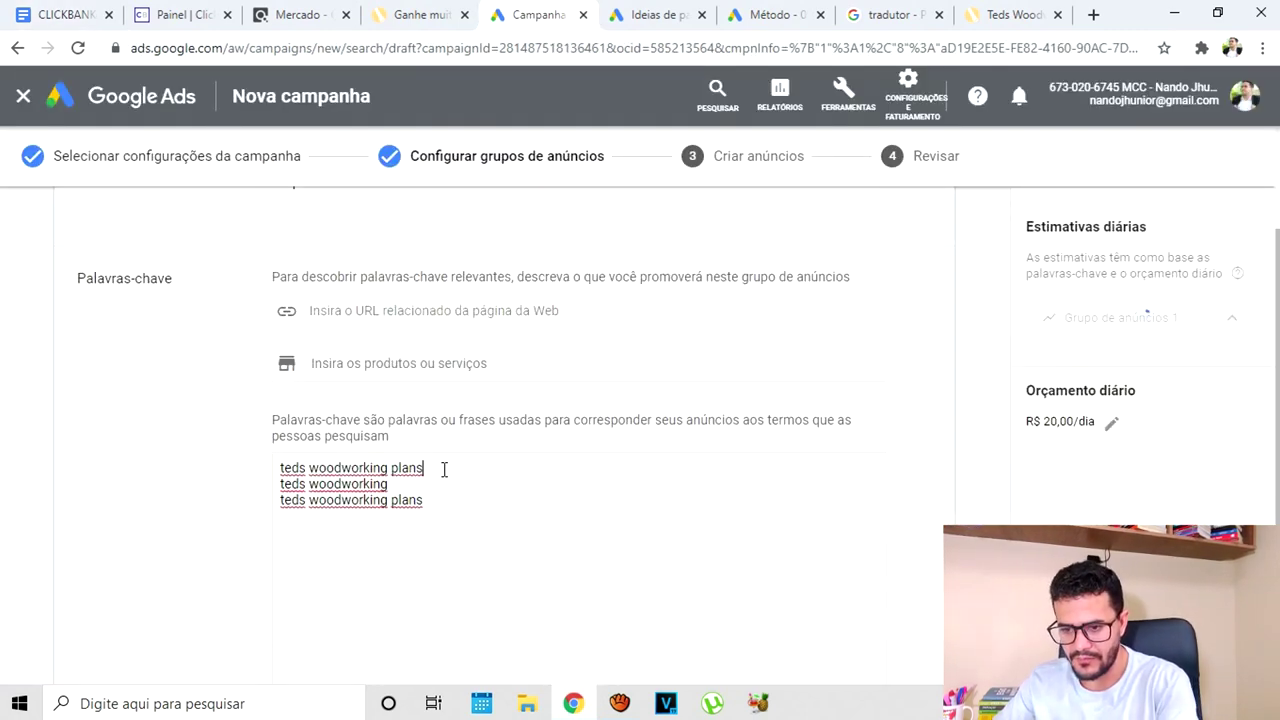
Enclose each of the three ad group keywords in quotation marks for phrase match and save the ad group
{"action": "left_click", "coordinate": [428, 468]}
{"action": "type", "text": "\""}
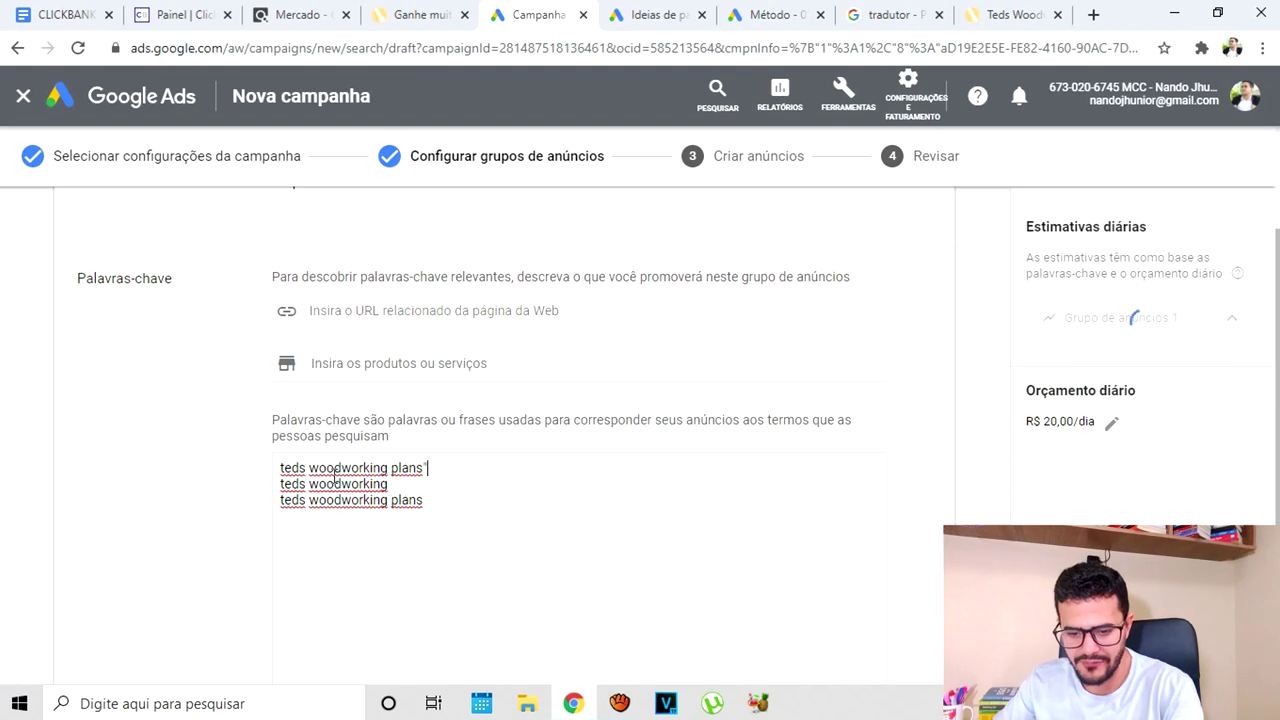
{"action": "left_click", "coordinate": [284, 470]}
{"action": "type", "text": "\""}
{"action": "left_click", "coordinate": [443, 486]}
{"action": "type", "text": "\""}
{"action": "left_click", "coordinate": [281, 485]}
{"action": "type", "text": "\""}
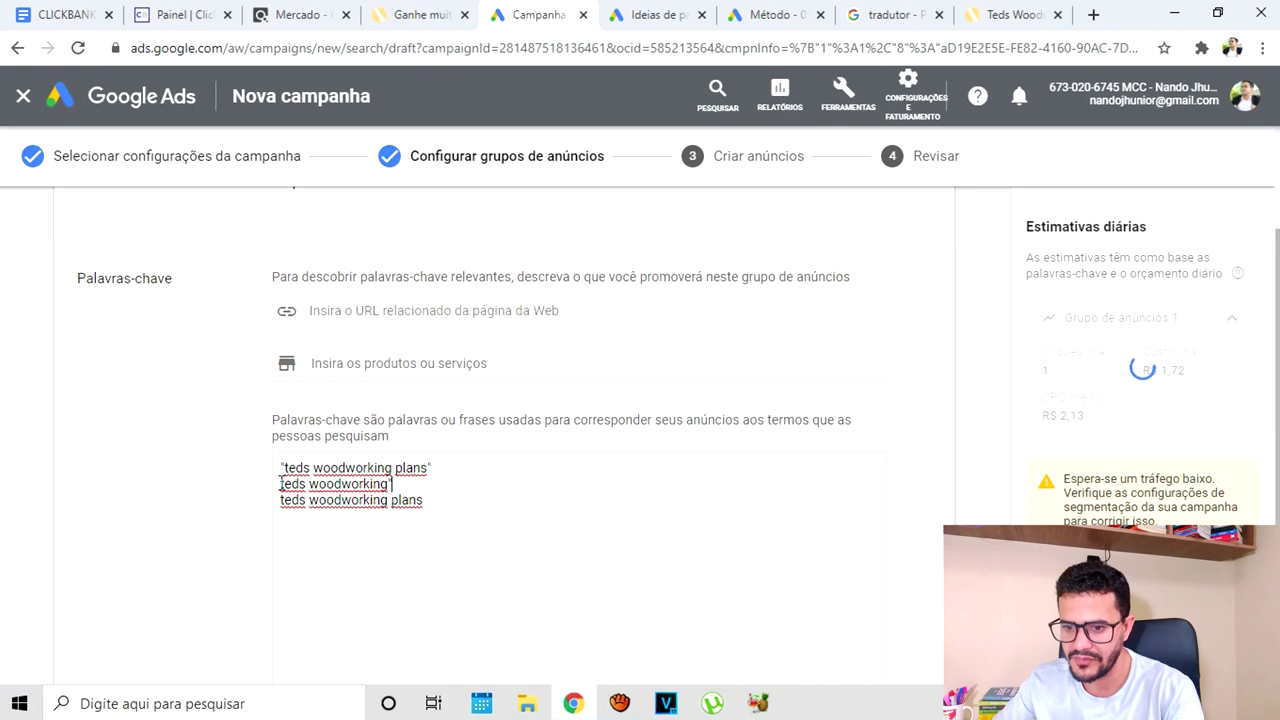
{"action": "left_click", "coordinate": [445, 506]}
{"action": "type", "text": "\""}
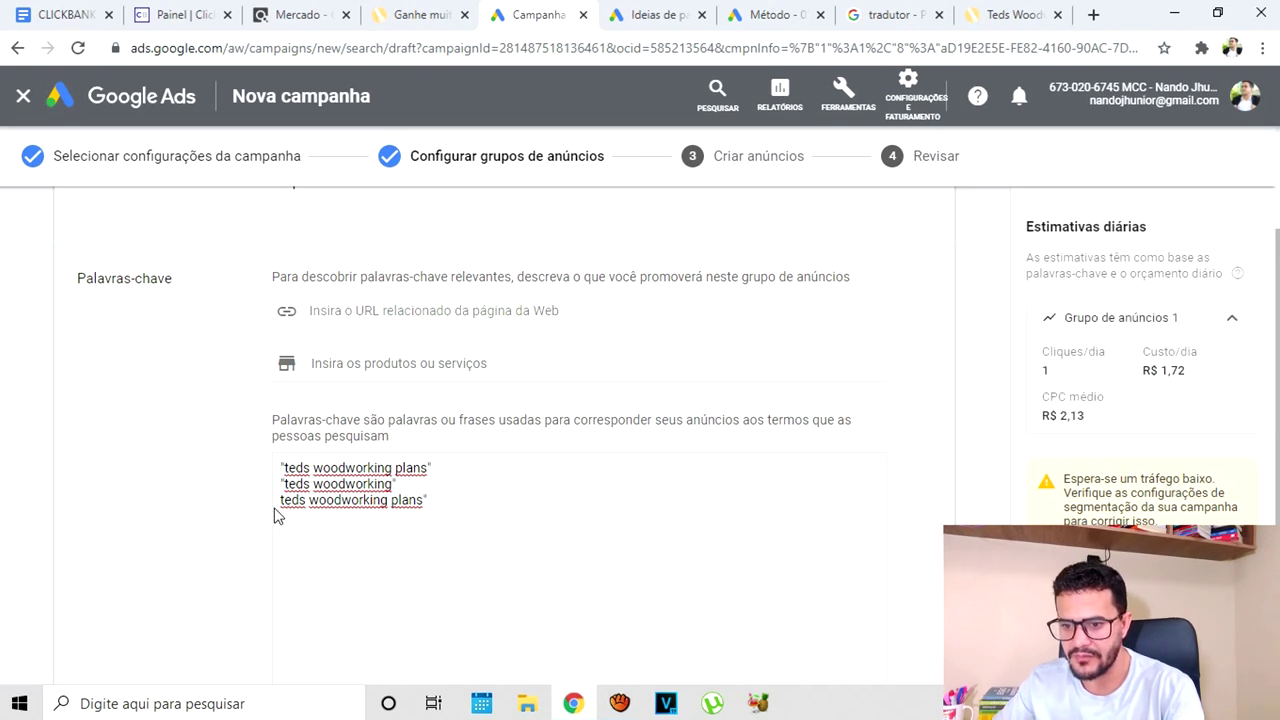
{"action": "left_click", "coordinate": [281, 501]}
{"action": "type", "text": "\""}
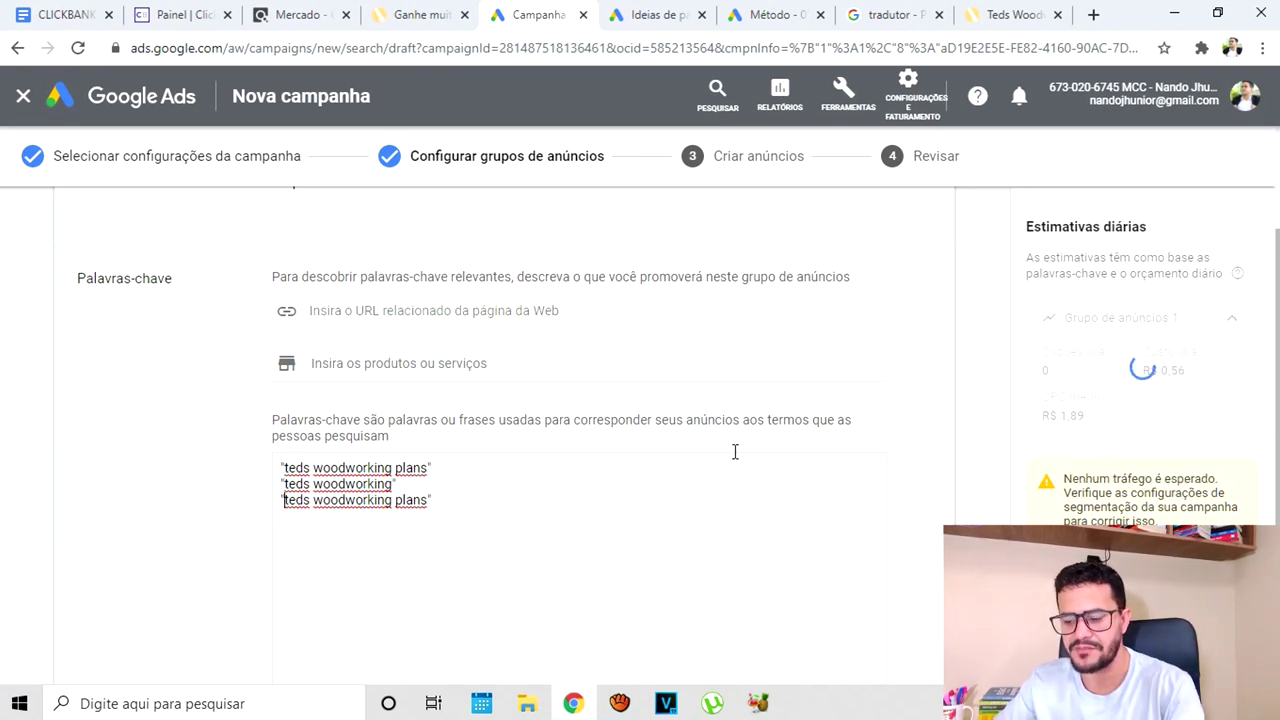
{"action": "scroll", "coordinate": [771, 457], "scroll_direction": "down", "scroll_amount": 3}
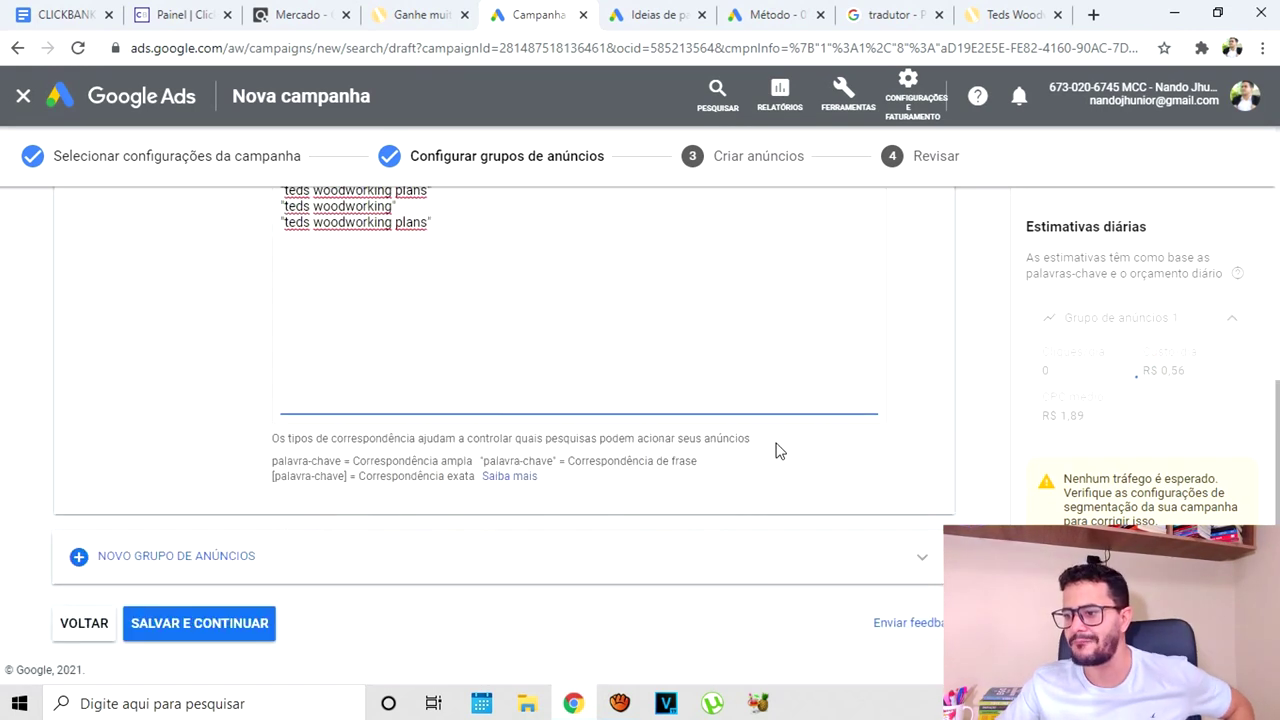
{"action": "left_click", "coordinate": [207, 641]}
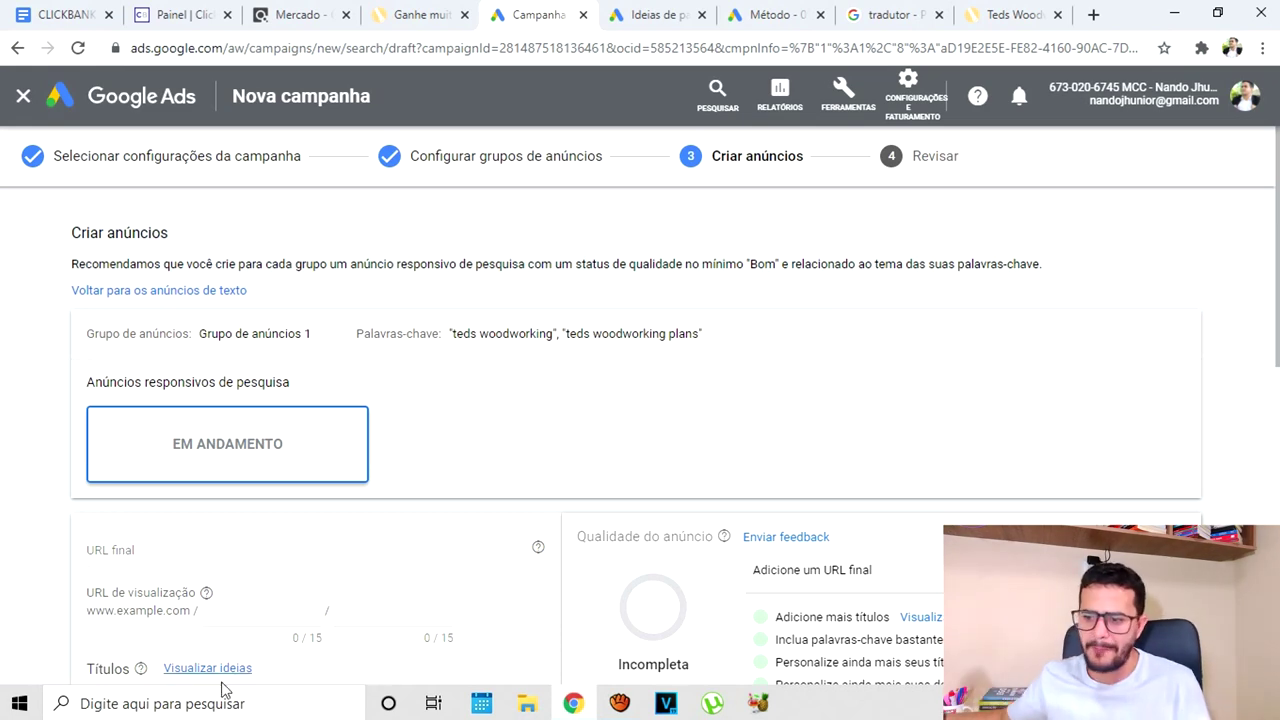
Switch the ad creation from responsive search ads back to text ads
{"action": "scroll", "coordinate": [270, 475], "scroll_direction": "down", "scroll_amount": 6}
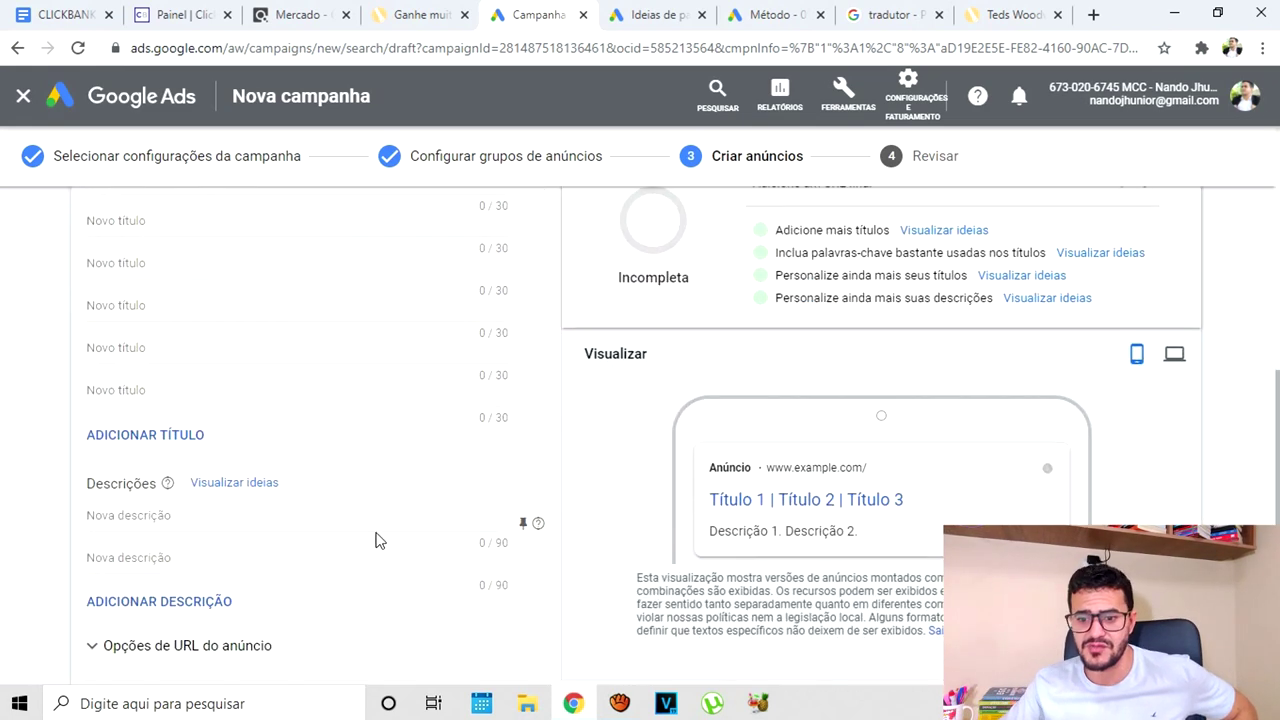
{"action": "scroll", "coordinate": [390, 550], "scroll_direction": "up", "scroll_amount": 5}
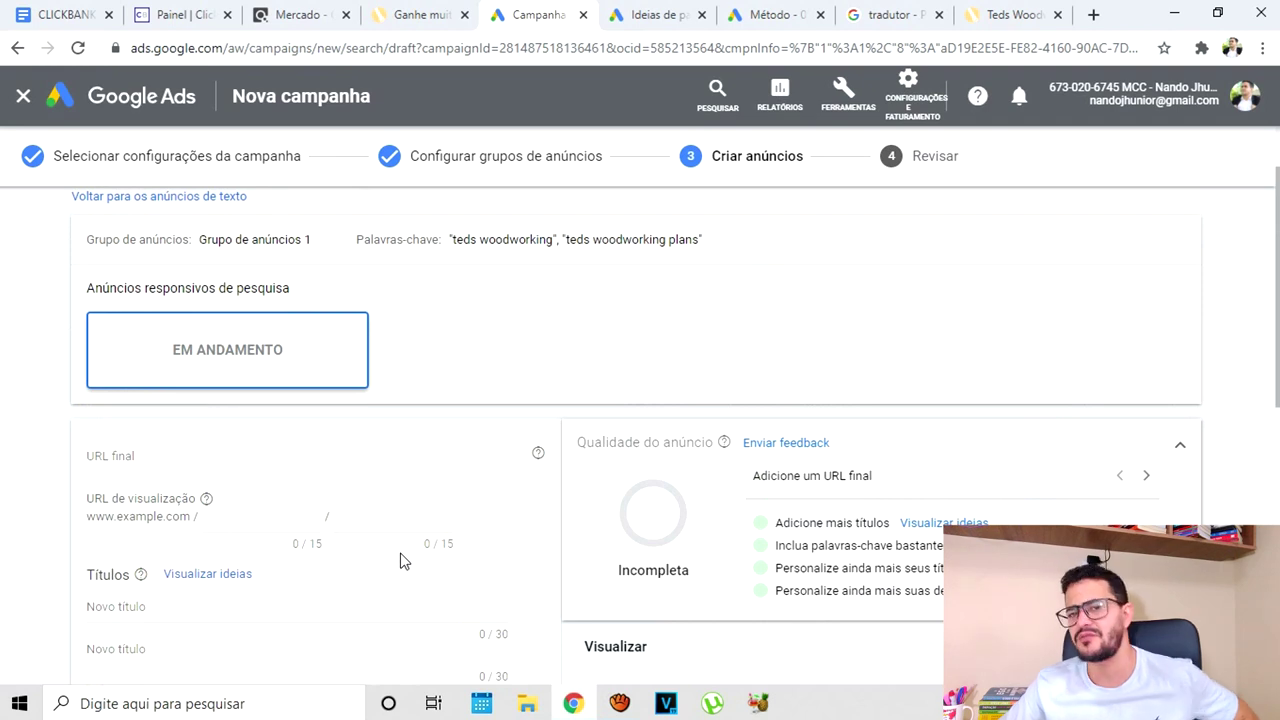
{"action": "scroll", "coordinate": [389, 523], "scroll_direction": "up", "scroll_amount": 1}
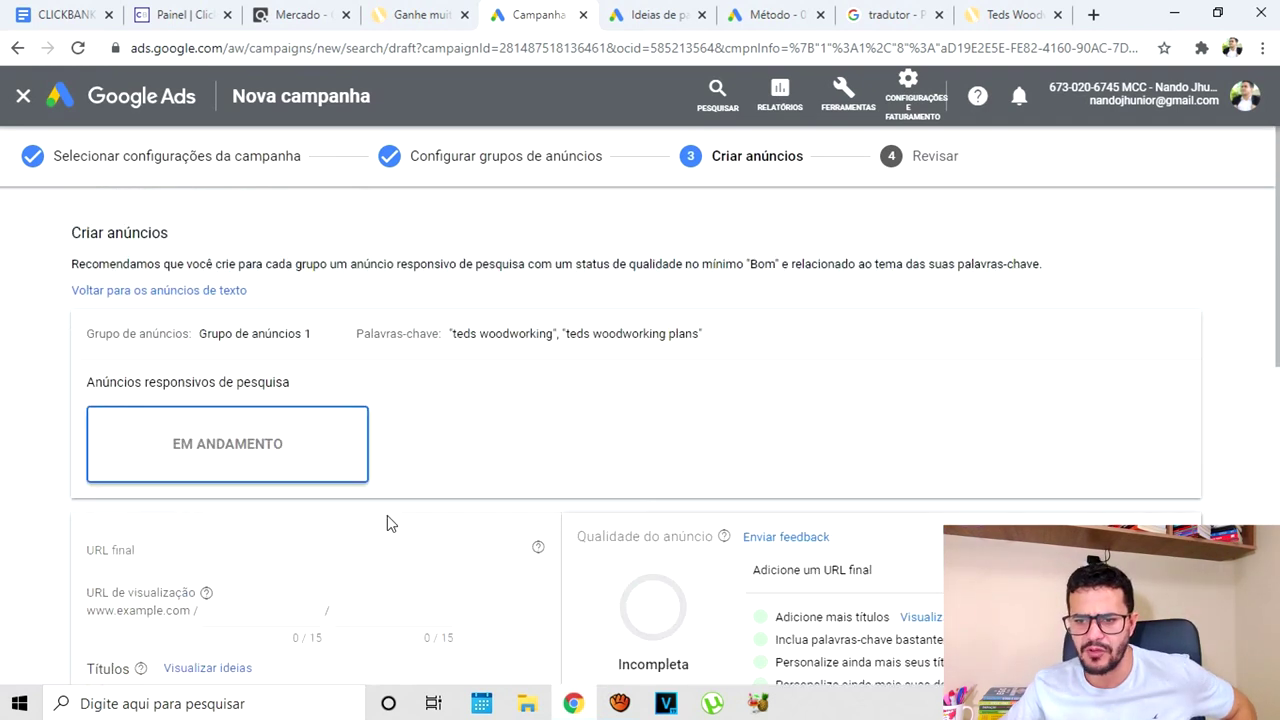
{"action": "left_click", "coordinate": [130, 291]}
{"action": "left_click", "coordinate": [779, 461]}
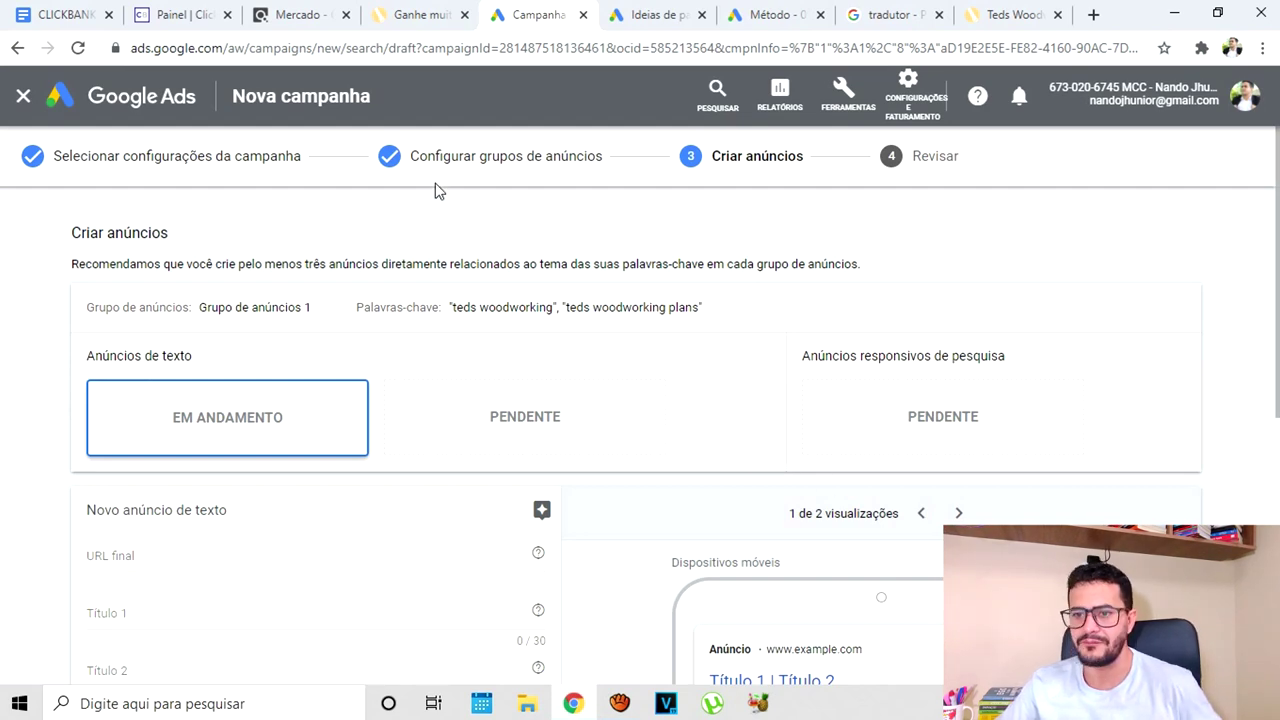
Review the Google Docs notes for what changes from a normal campaign, including the bitly ad URL instructions
{"action": "left_click", "coordinate": [48, 17]}
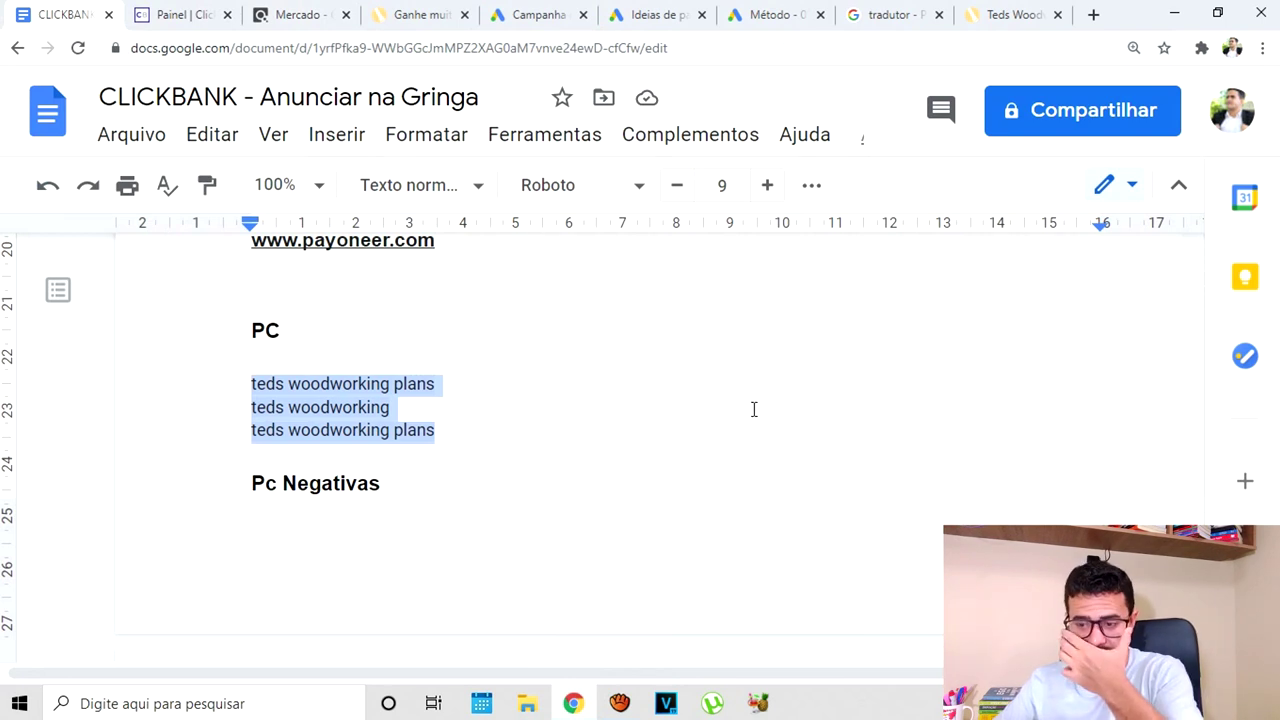
{"action": "left_click", "coordinate": [754, 408]}
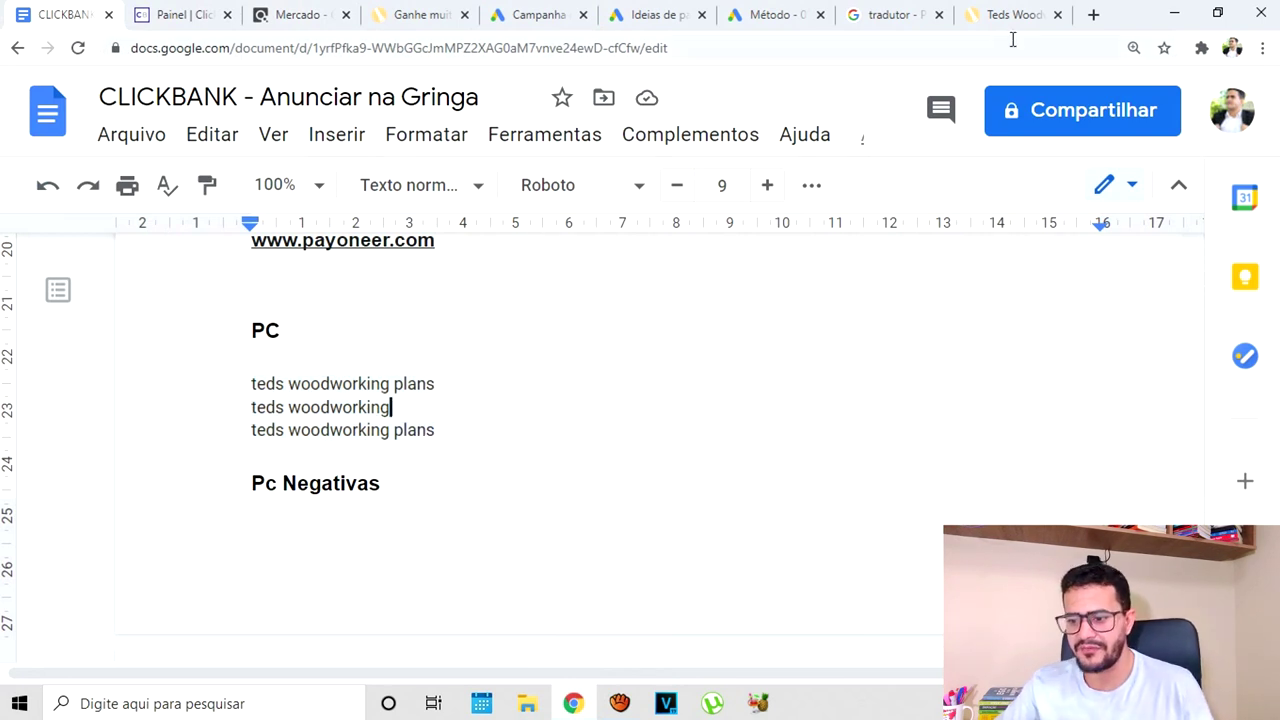
{"action": "left_click", "coordinate": [1093, 15]}
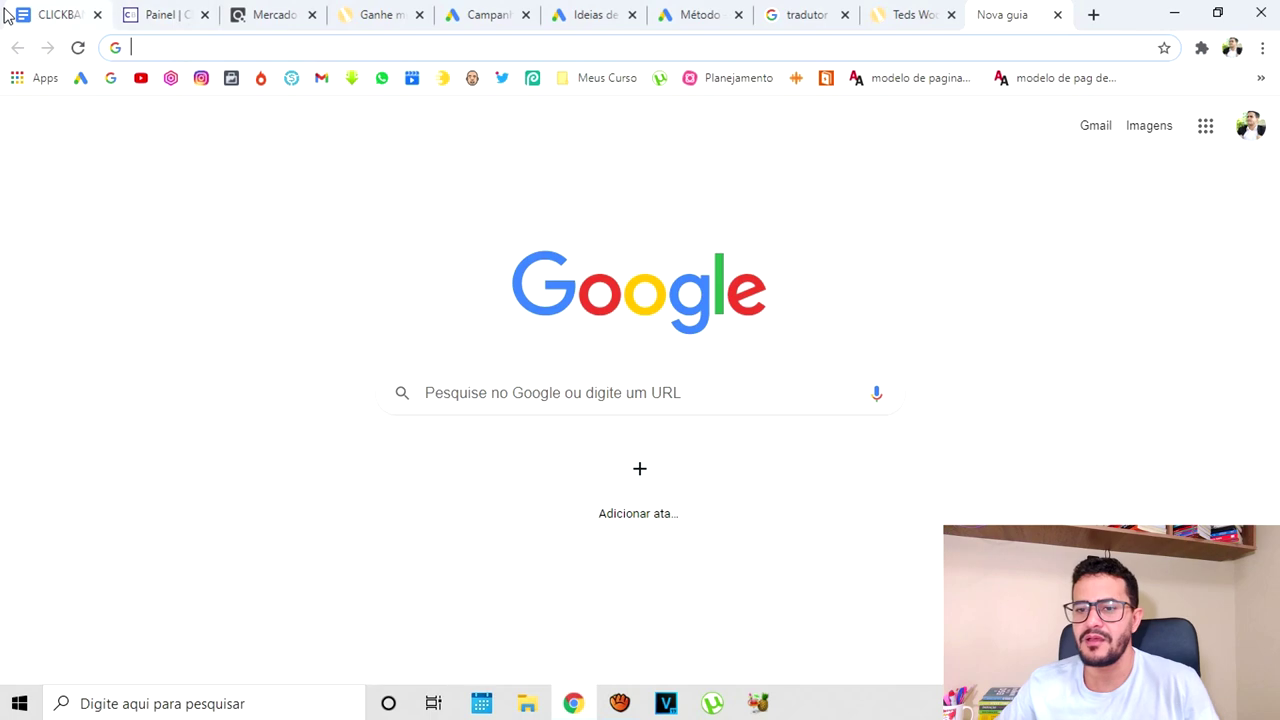
{"action": "left_click", "coordinate": [55, 14]}
{"action": "scroll", "coordinate": [566, 477], "scroll_direction": "down", "scroll_amount": 5}
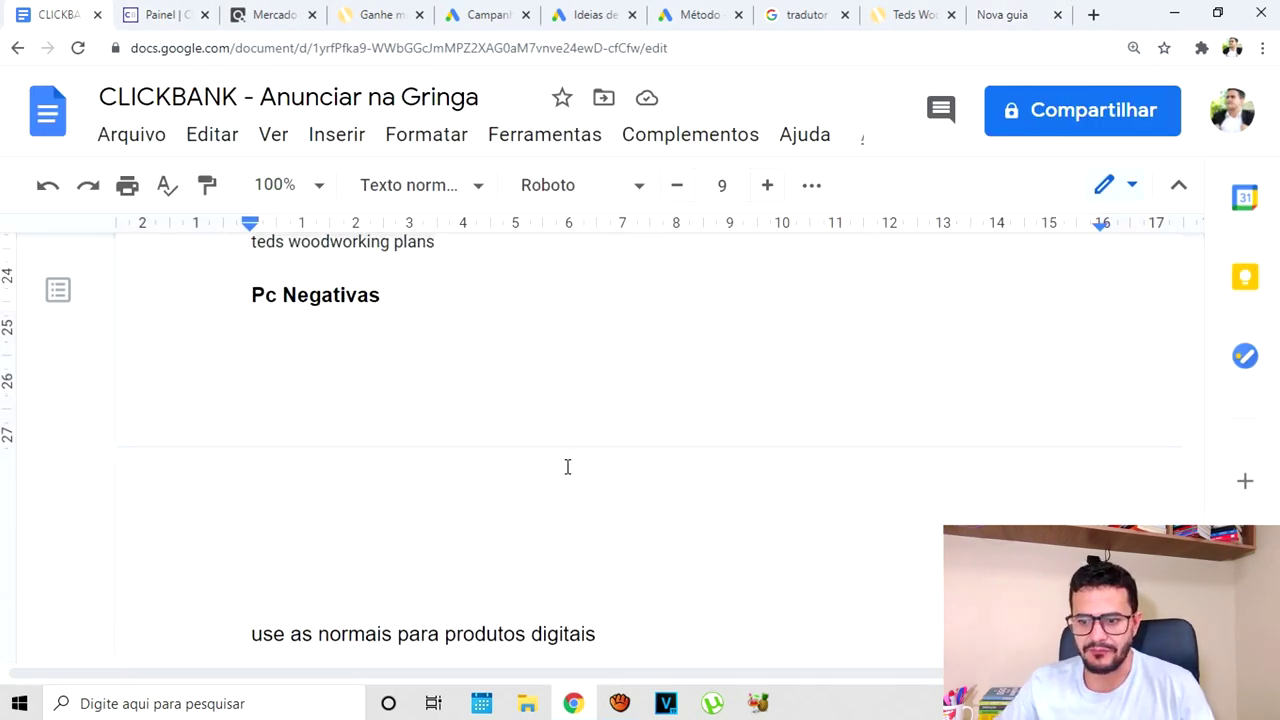
{"action": "scroll", "coordinate": [632, 437], "scroll_direction": "down", "scroll_amount": 10}
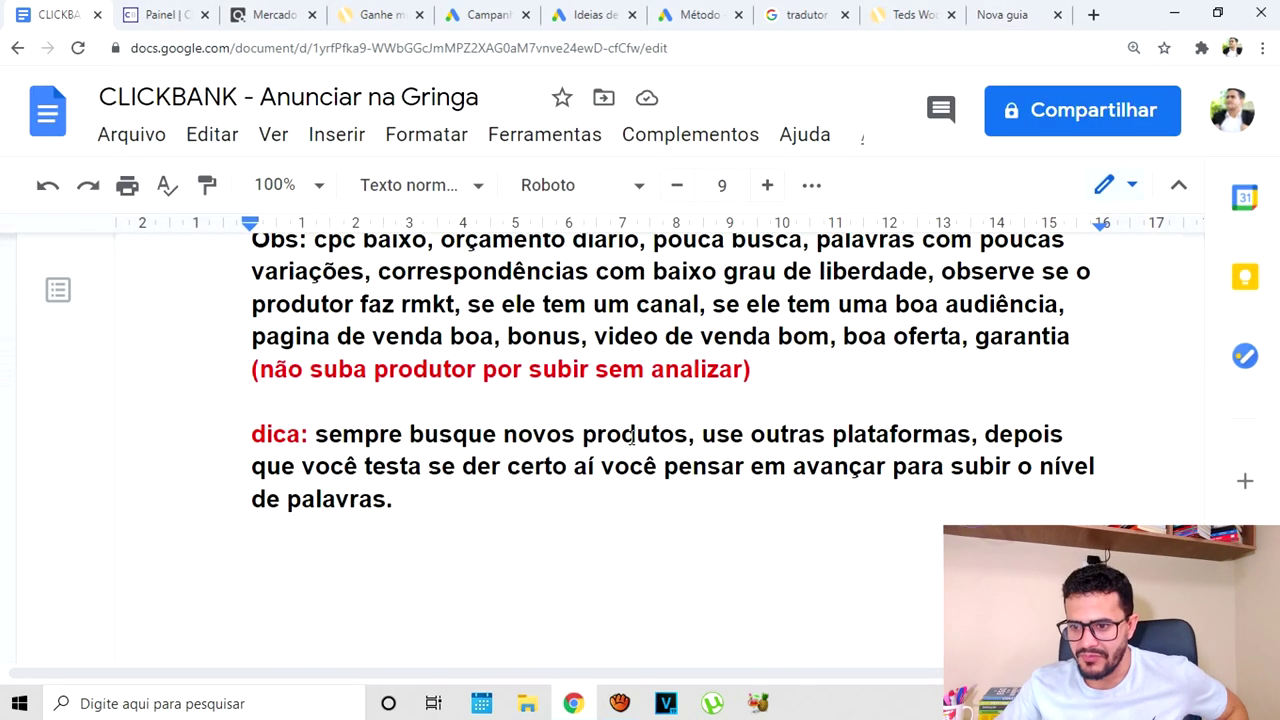
{"action": "scroll", "coordinate": [640, 437], "scroll_direction": "up", "scroll_amount": 3}
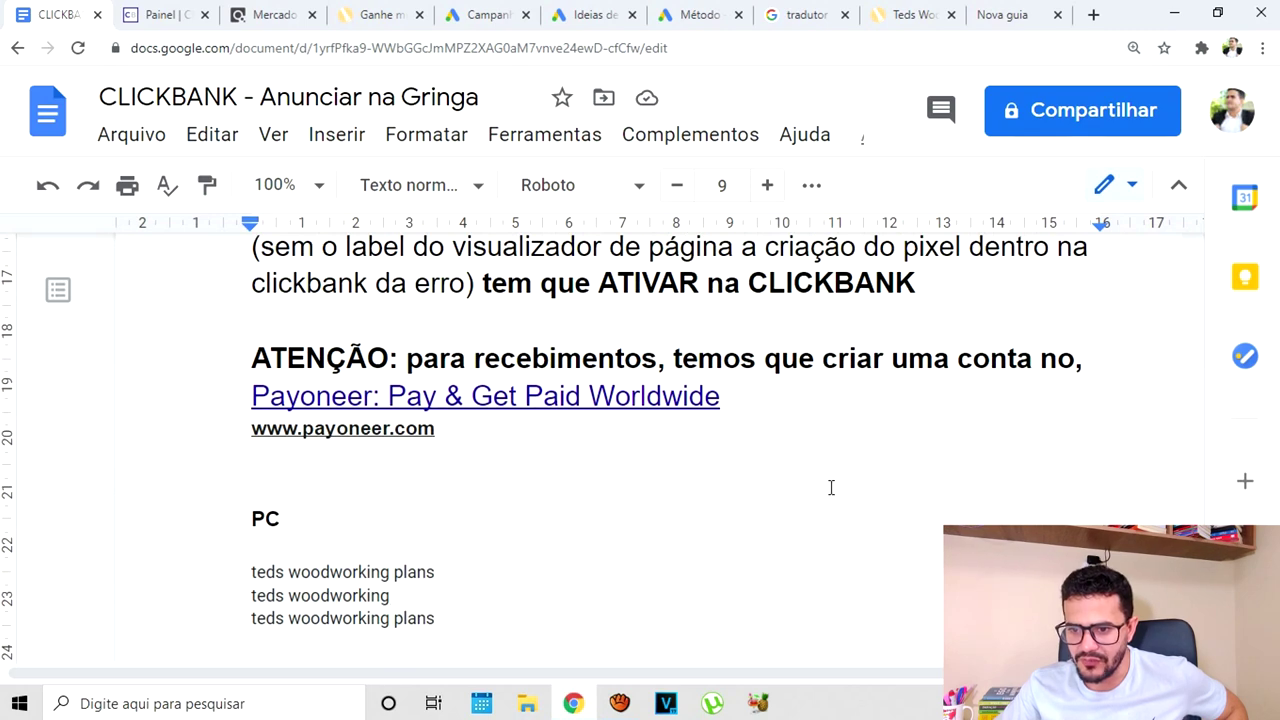
{"action": "scroll", "coordinate": [830, 486], "scroll_direction": "up", "scroll_amount": 6}
{"action": "scroll", "coordinate": [630, 478], "scroll_direction": "up", "scroll_amount": 2}
{"action": "scroll", "coordinate": [635, 485], "scroll_direction": "down", "scroll_amount": 3}
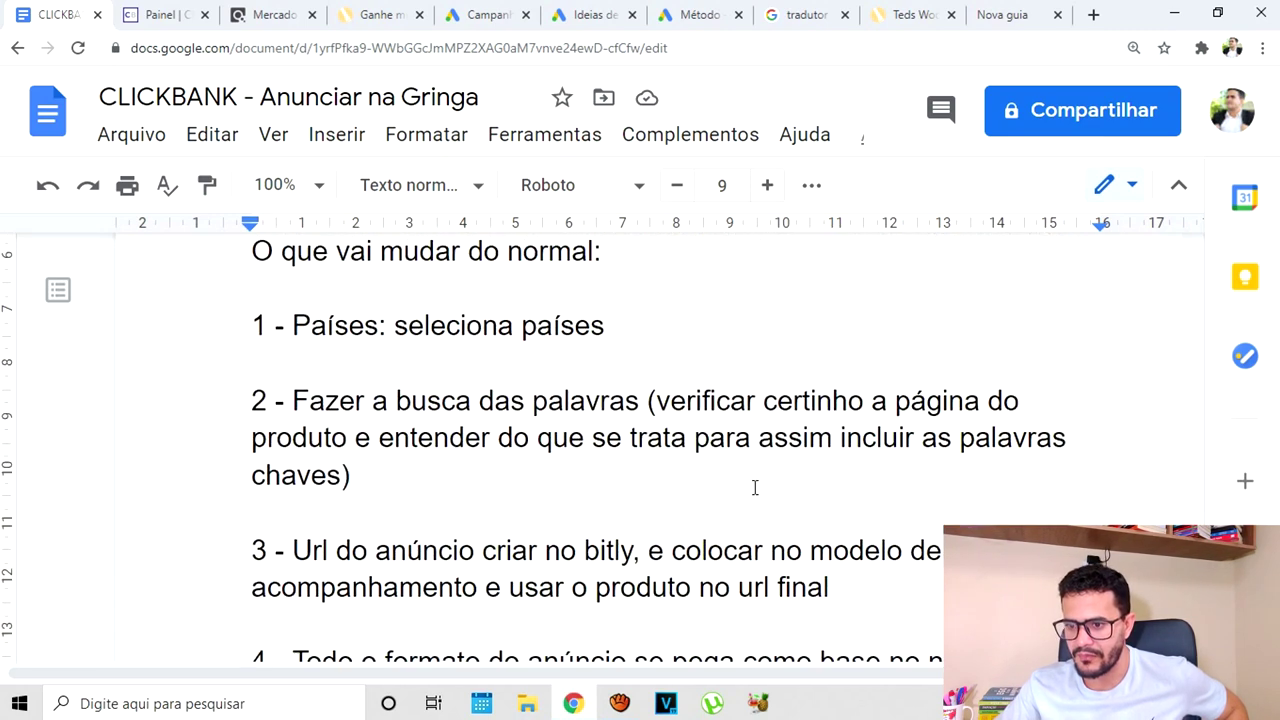
Open the bit.ly link shortener in a new browser tab
{"action": "left_click", "coordinate": [1093, 14]}
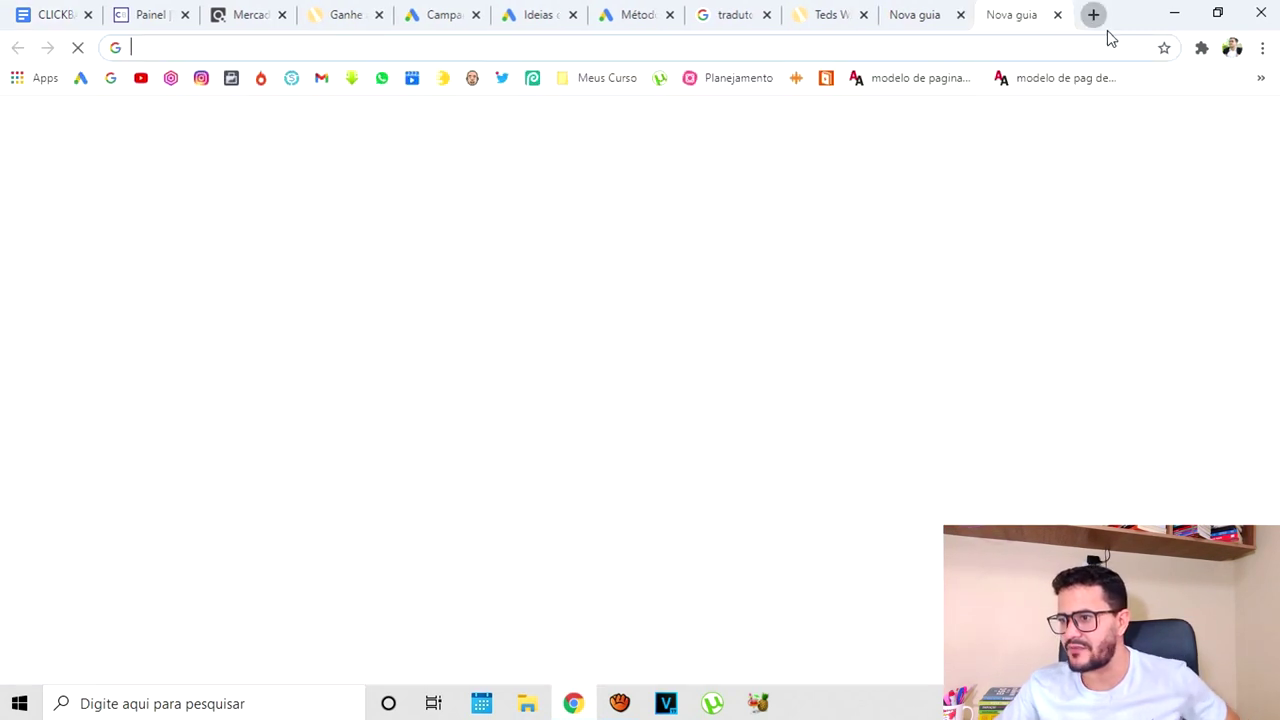
{"action": "type", "text": "bit.ly"}
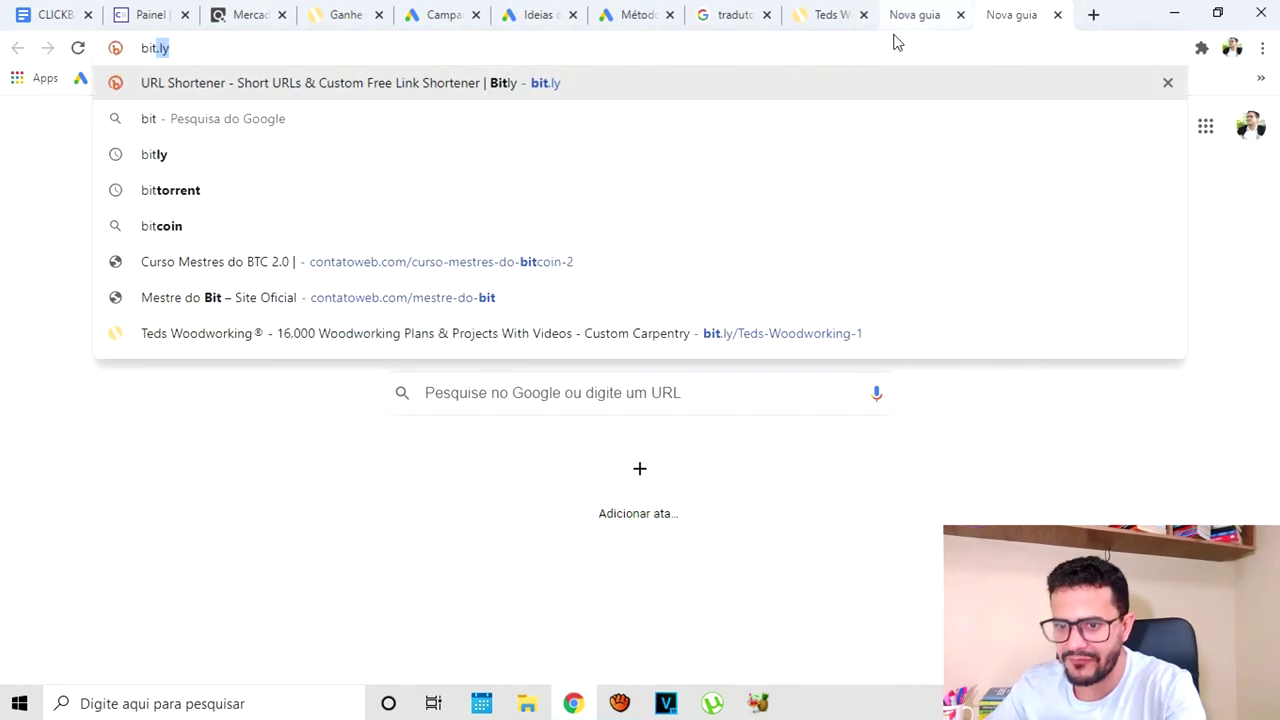
{"action": "key", "text": "Return"}
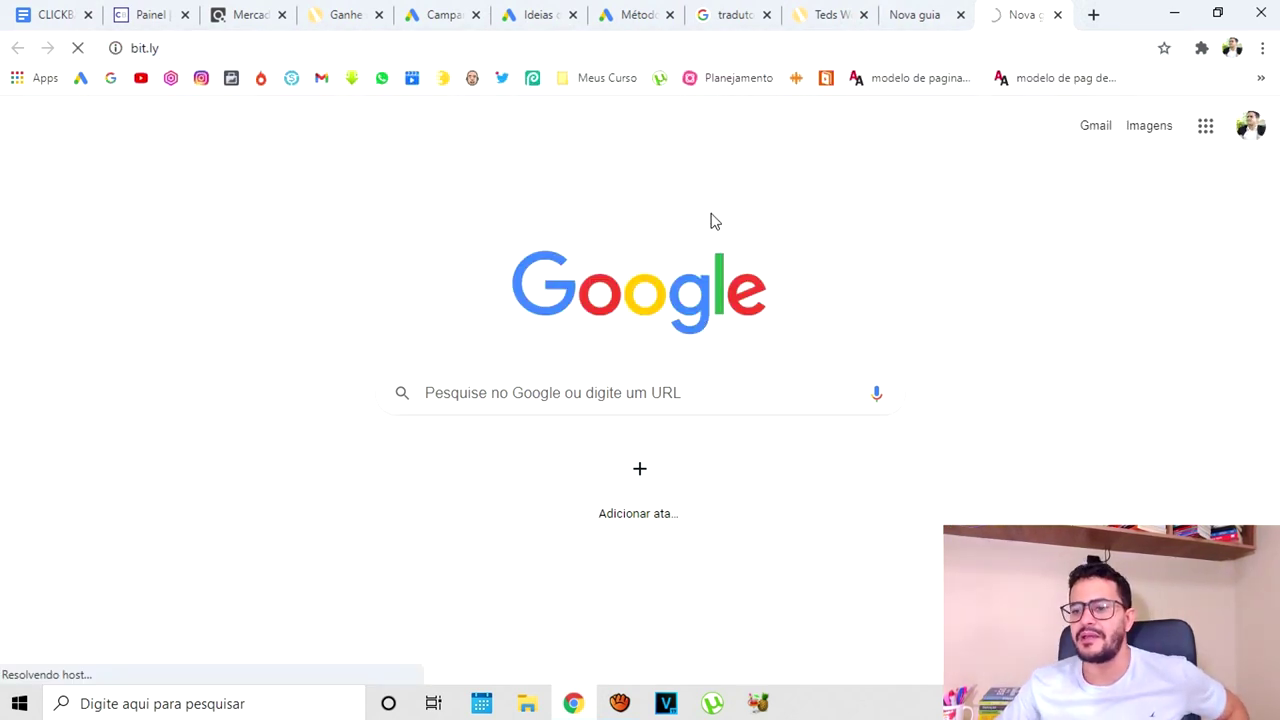
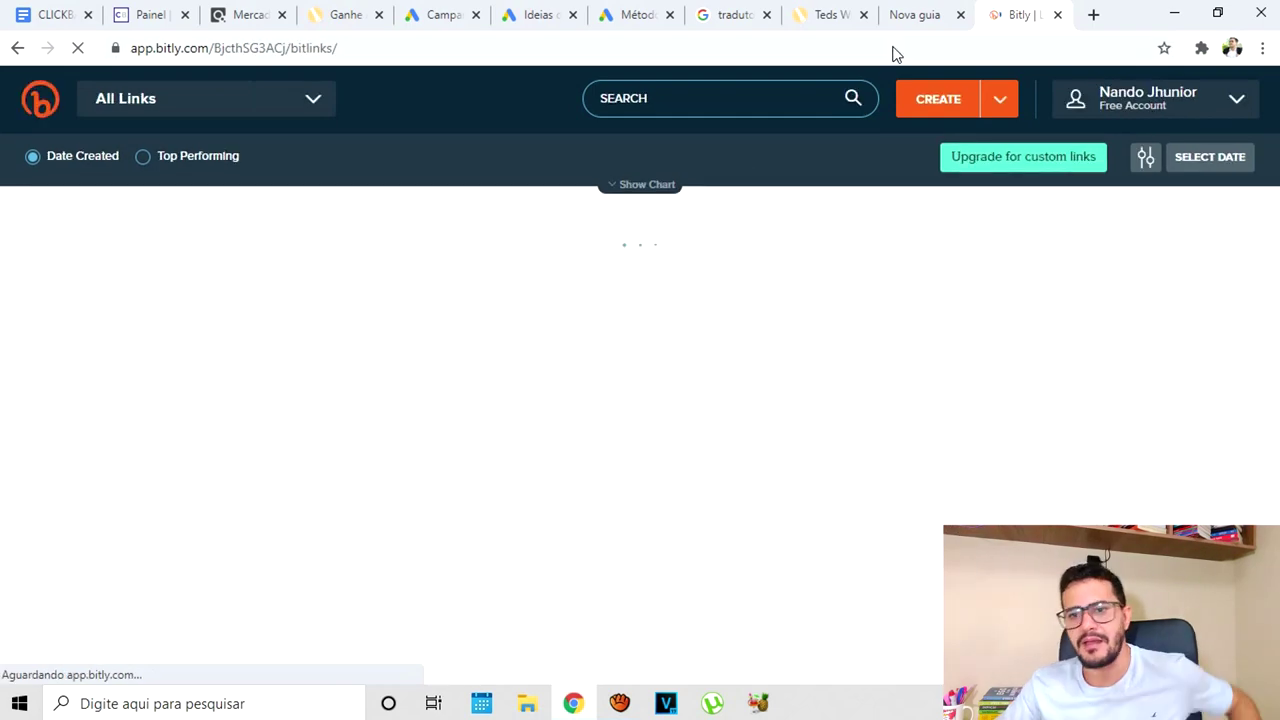
Copy the ClickBank affiliate hop link for vendor tedsplans, labelled Link Criando, from the Google Docs notes
{"action": "left_click", "coordinate": [826, 14]}
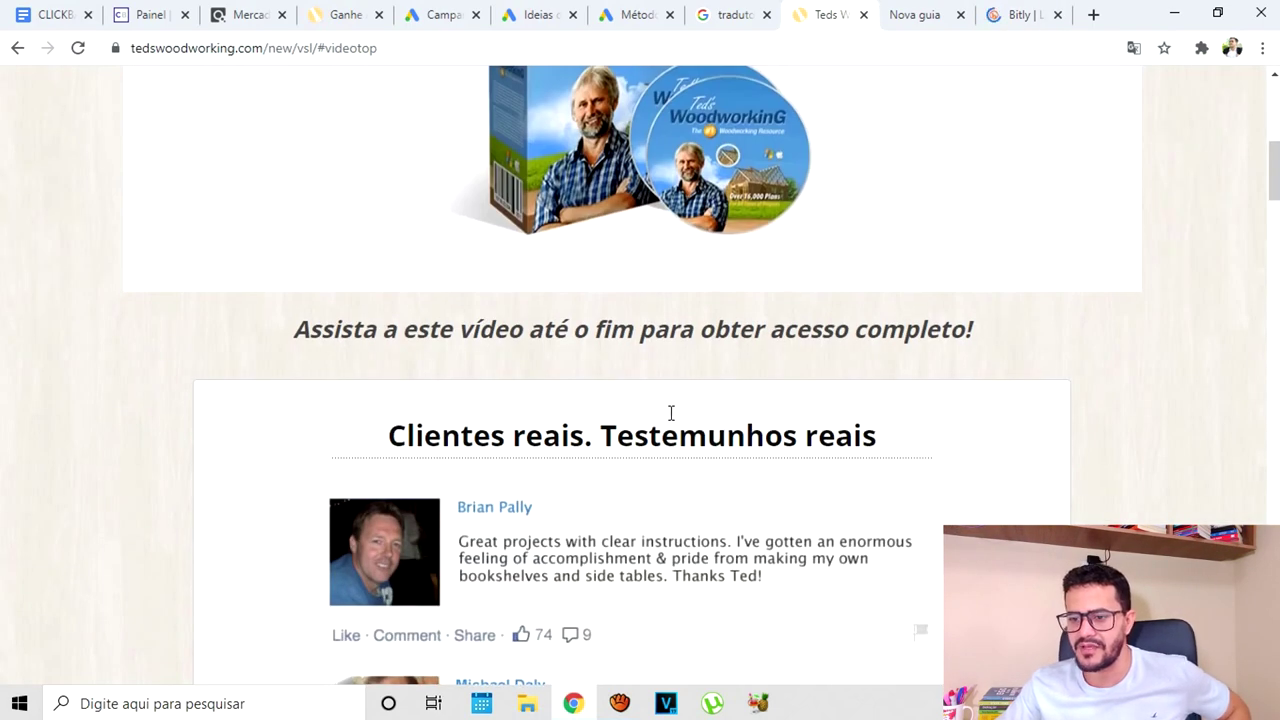
{"action": "scroll", "coordinate": [671, 334], "scroll_direction": "up", "scroll_amount": 6}
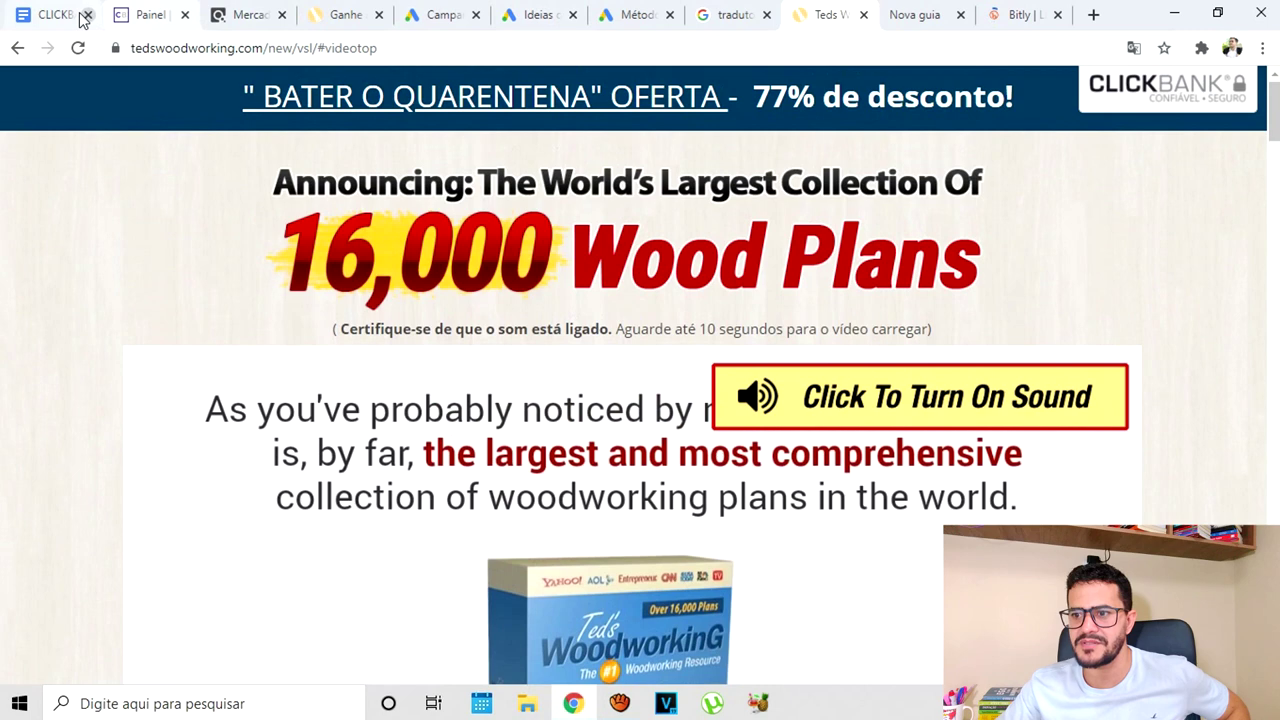
{"action": "left_click", "coordinate": [50, 14]}
{"action": "scroll", "coordinate": [857, 491], "scroll_direction": "down", "scroll_amount": 10}
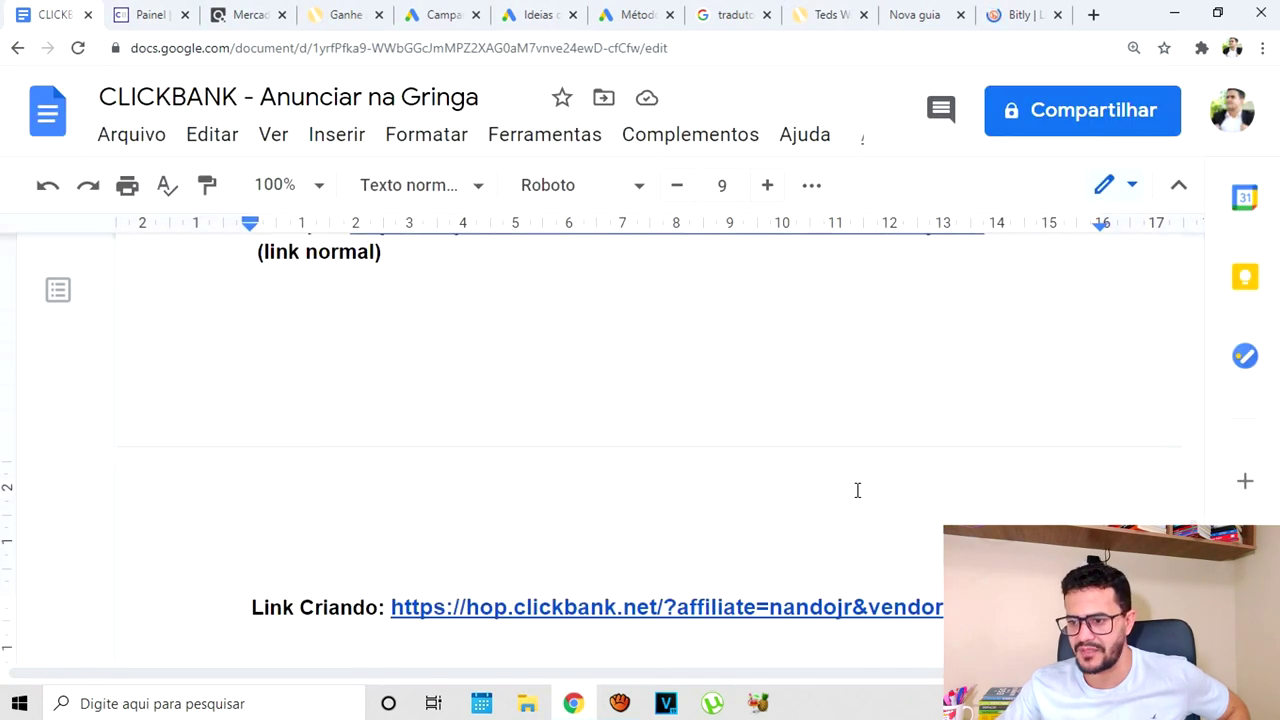
{"action": "scroll", "coordinate": [843, 451], "scroll_direction": "up", "scroll_amount": 3}
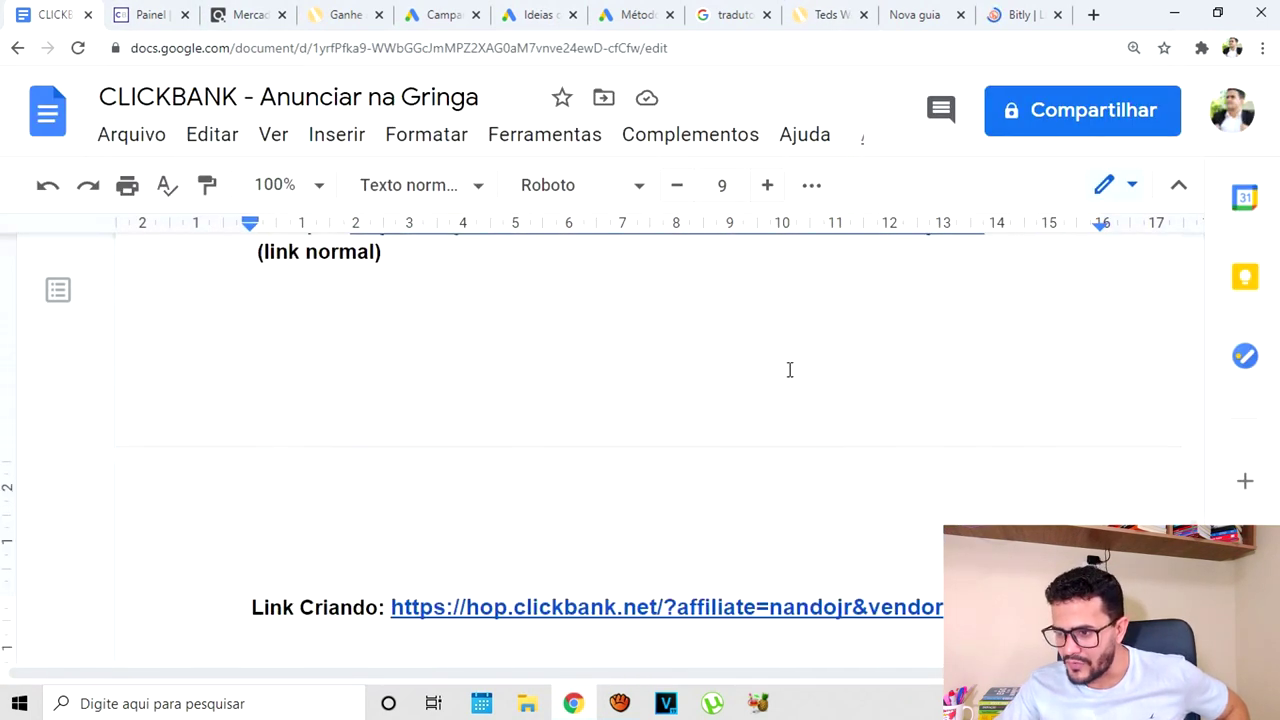
{"action": "scroll", "coordinate": [789, 370], "scroll_direction": "up", "scroll_amount": 2}
{"action": "scroll", "coordinate": [857, 443], "scroll_direction": "down", "scroll_amount": 3}
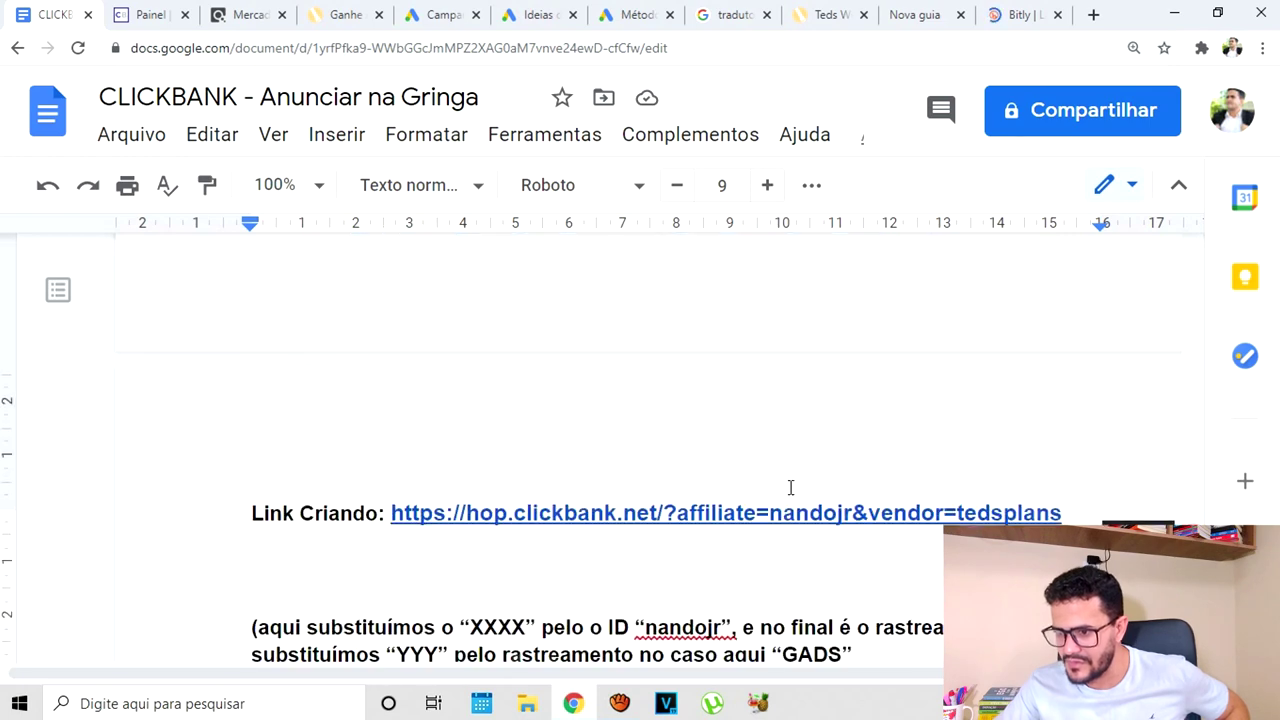
{"action": "left_click_drag", "start_coordinate": [397, 515], "coordinate": [1024, 515]}
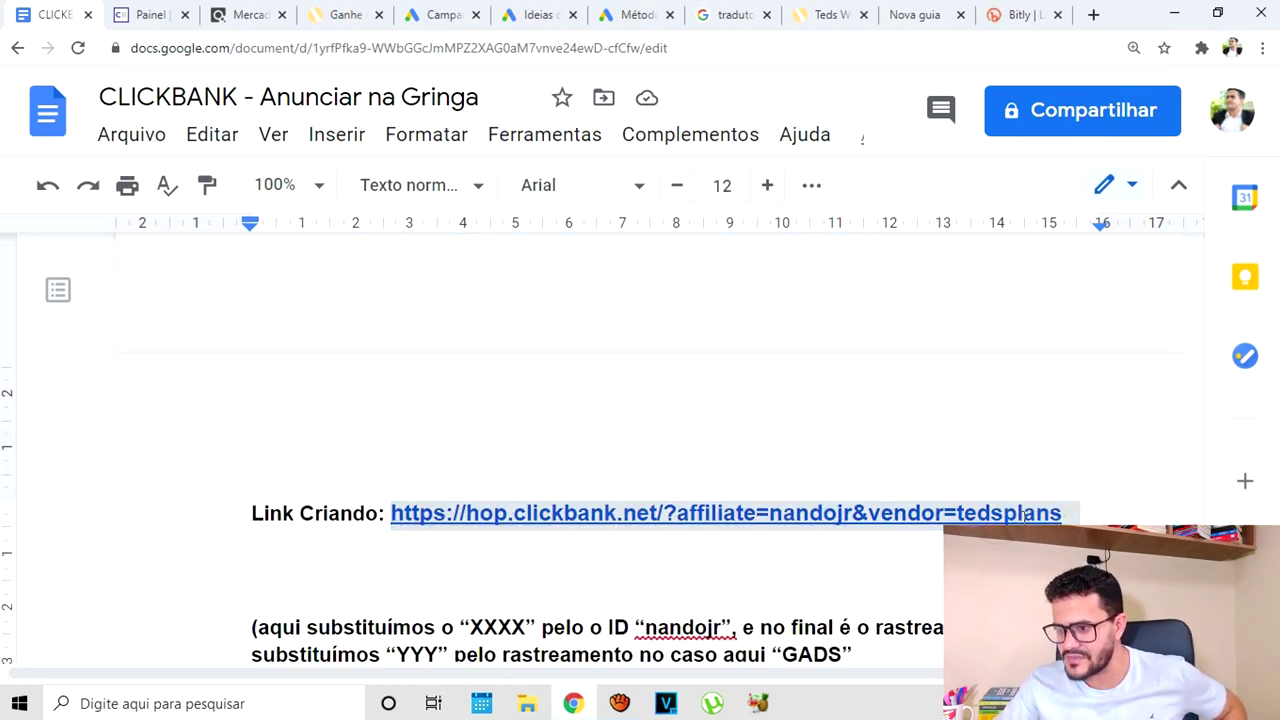
{"action": "right_click", "coordinate": [1024, 515]}
{"action": "left_click", "coordinate": [1050, 222]}
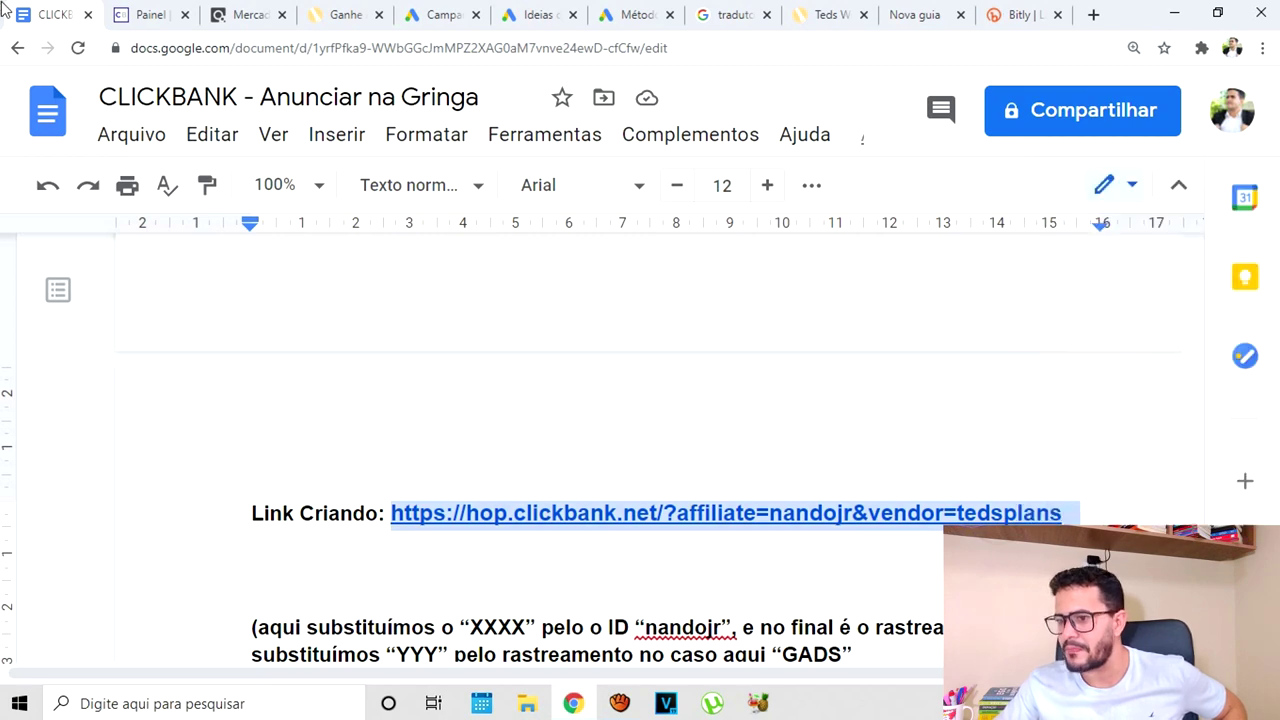
Switch to the Google Ads campaign draft and enter the copied ClickBank hop link as the new text ad's final URL
{"action": "left_click", "coordinate": [446, 18]}
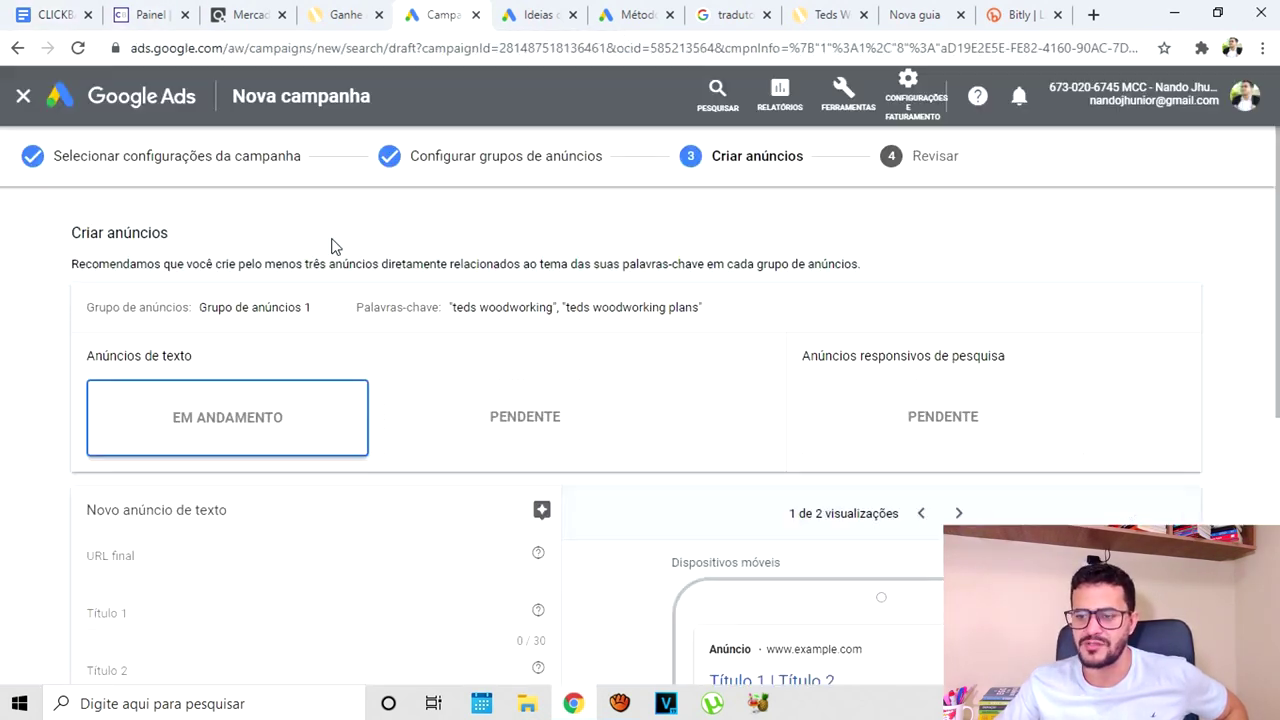
{"action": "left_click", "coordinate": [247, 562]}
{"action": "type", "text": "https://hop.clickbank.net/?affiliate=nandojr&vendor=tedsplans"}
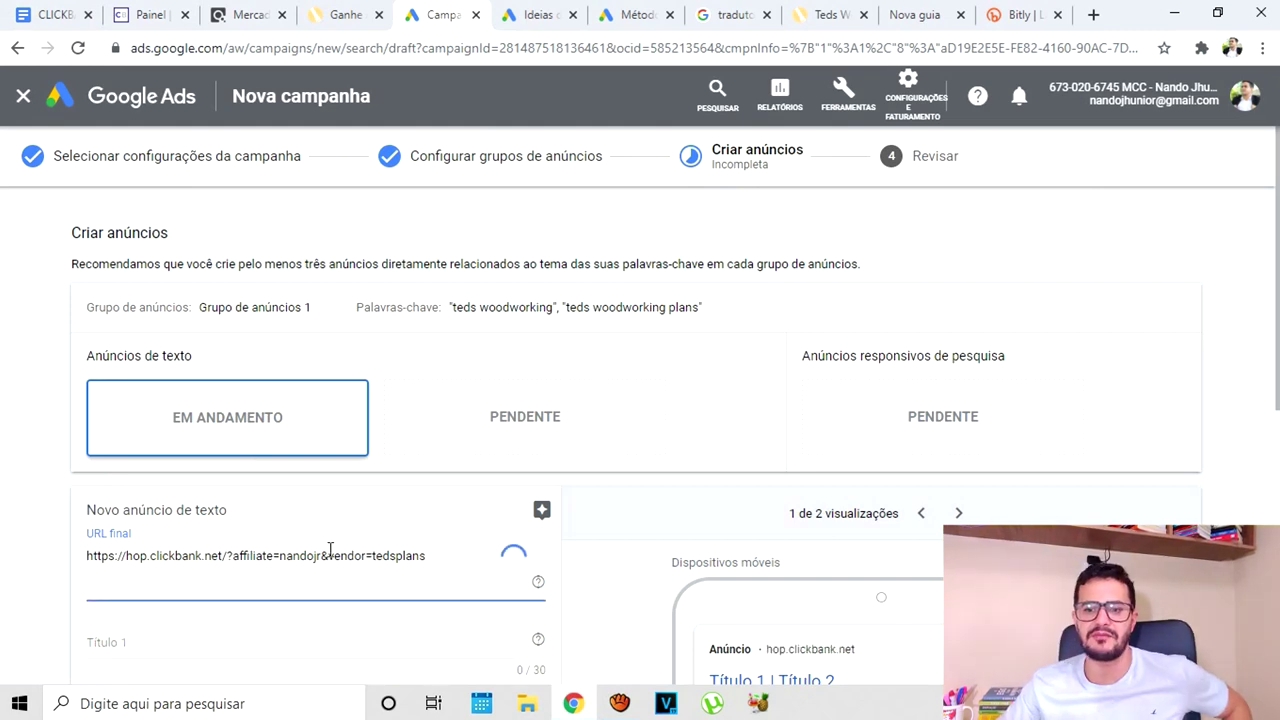
Switch to Bitly, submit the ClickBank hop link for shortening, and dismiss the WordPress promo and the link editor
{"action": "left_click", "coordinate": [1025, 14]}
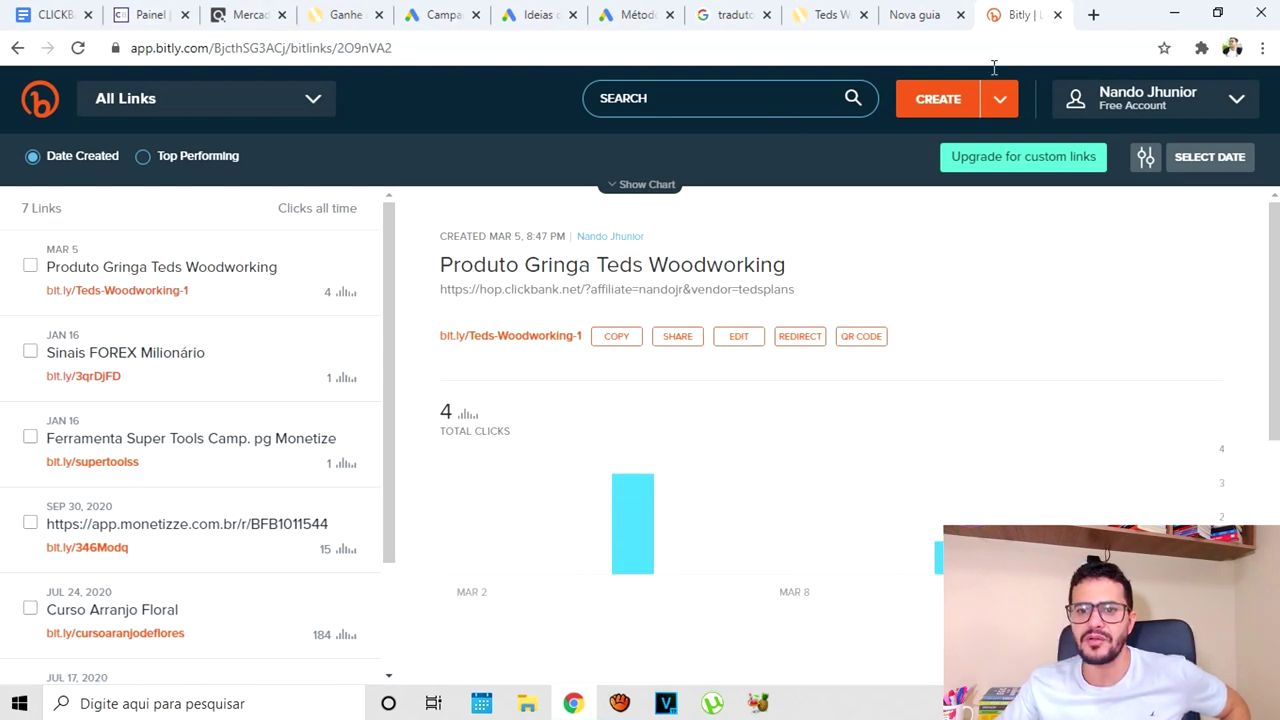
{"action": "left_click", "coordinate": [930, 104]}
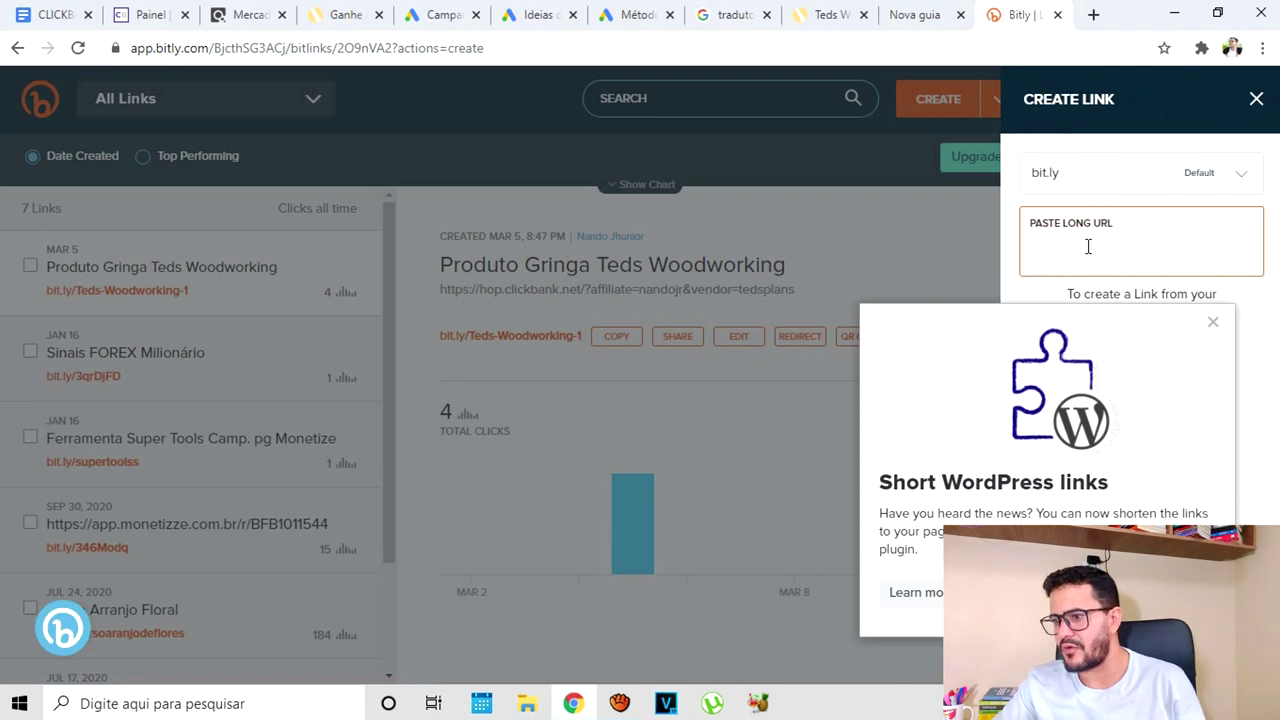
{"action": "type", "text": "https://hop.clickbank.net/?affiliate=nandojr&vendor=tedsplans"}
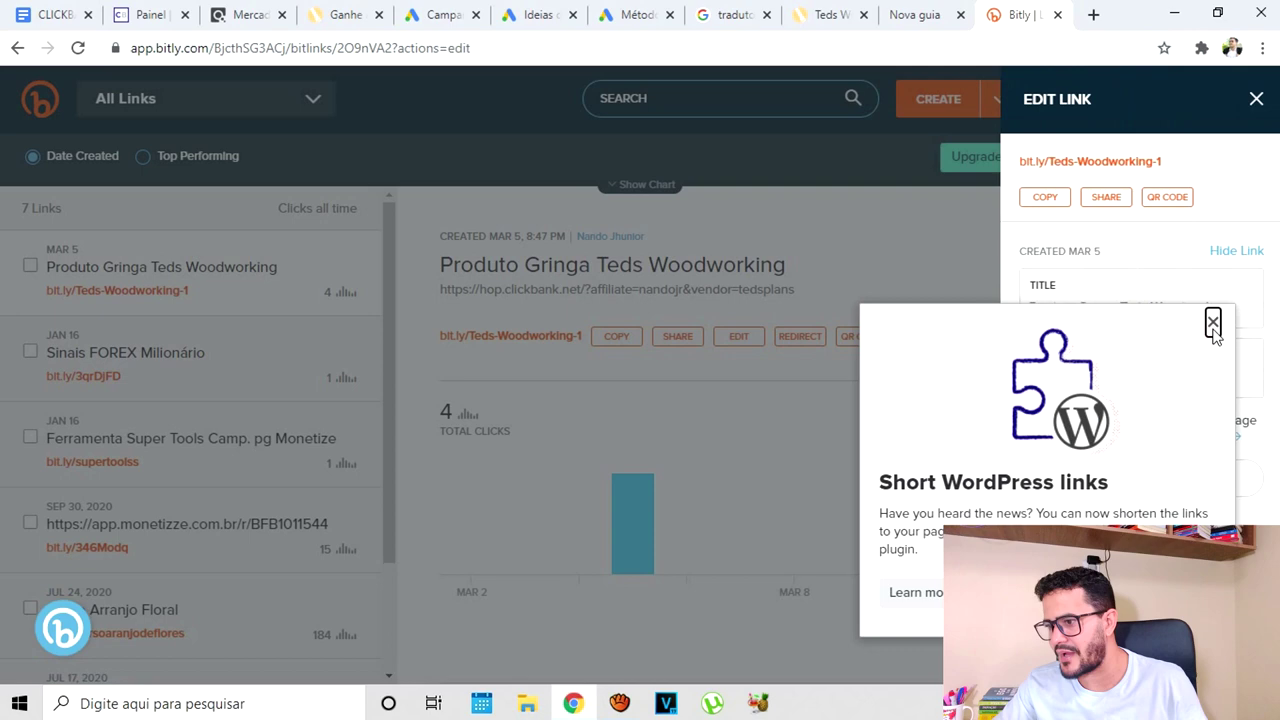
{"action": "left_click", "coordinate": [1212, 322]}
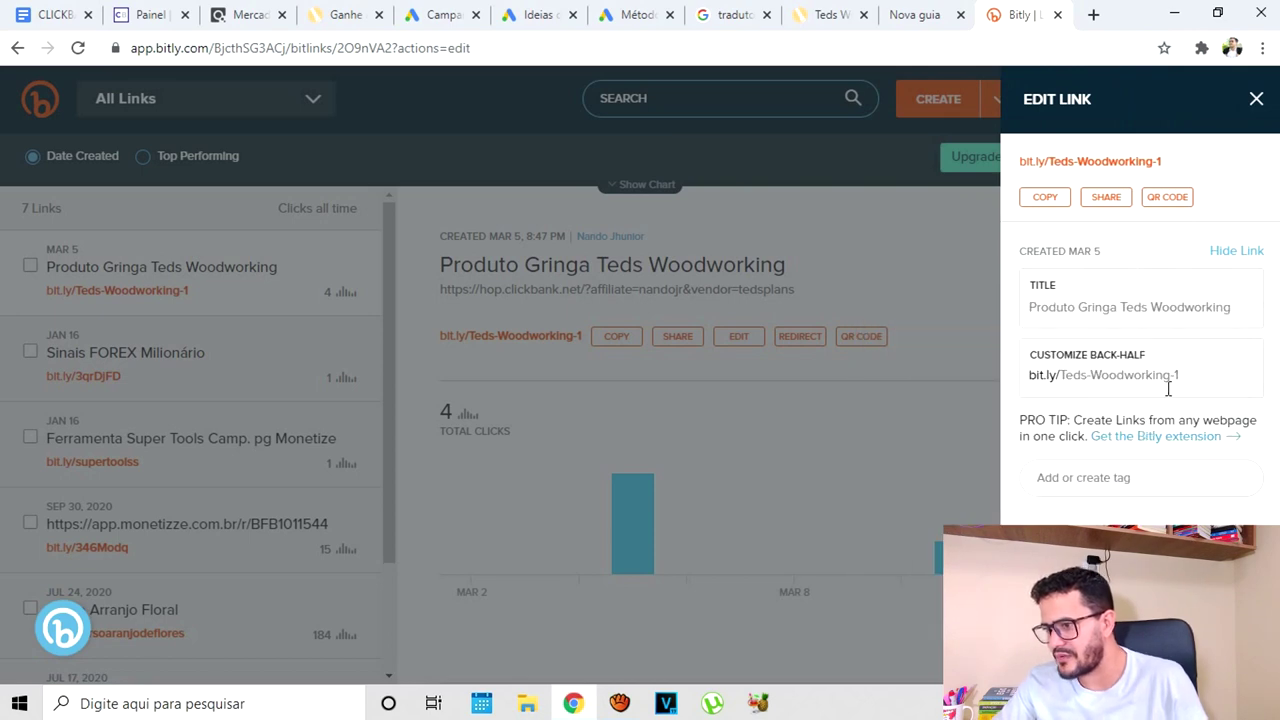
{"action": "left_click", "coordinate": [1256, 99]}
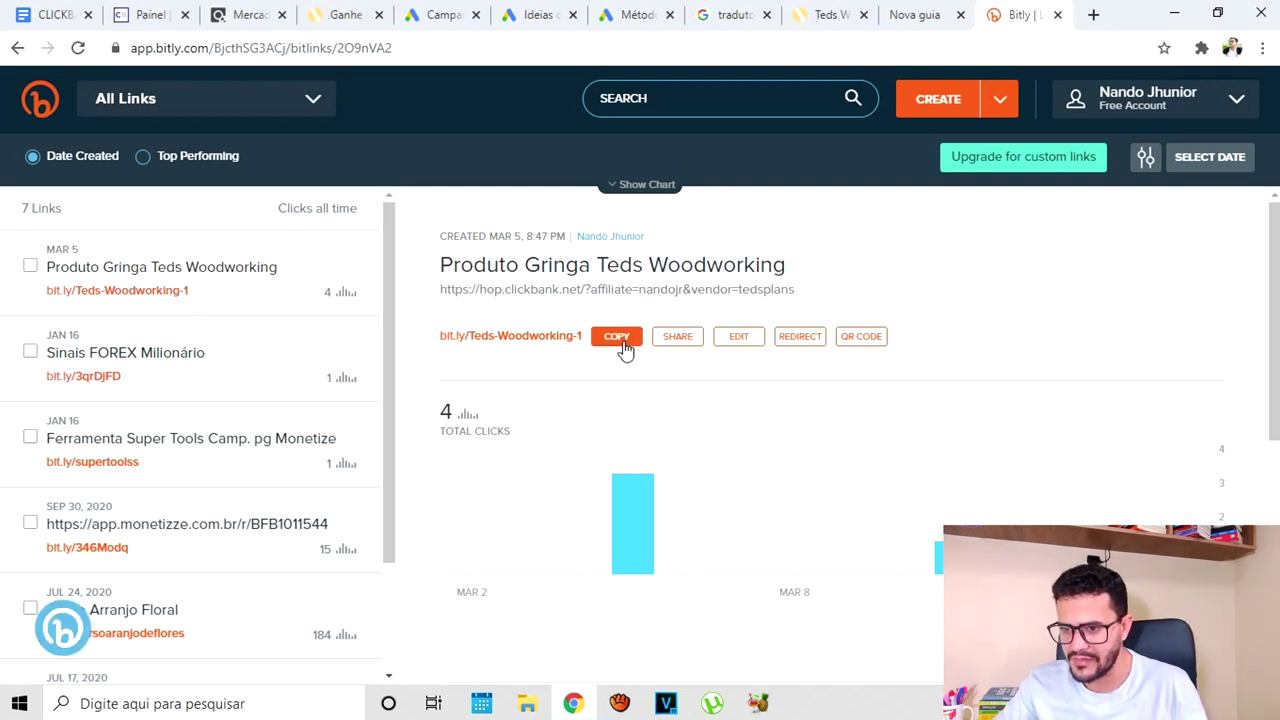
{"action": "left_click_drag", "start_coordinate": [600, 274], "coordinate": [792, 259]}
{"action": "left_click", "coordinate": [855, 250]}
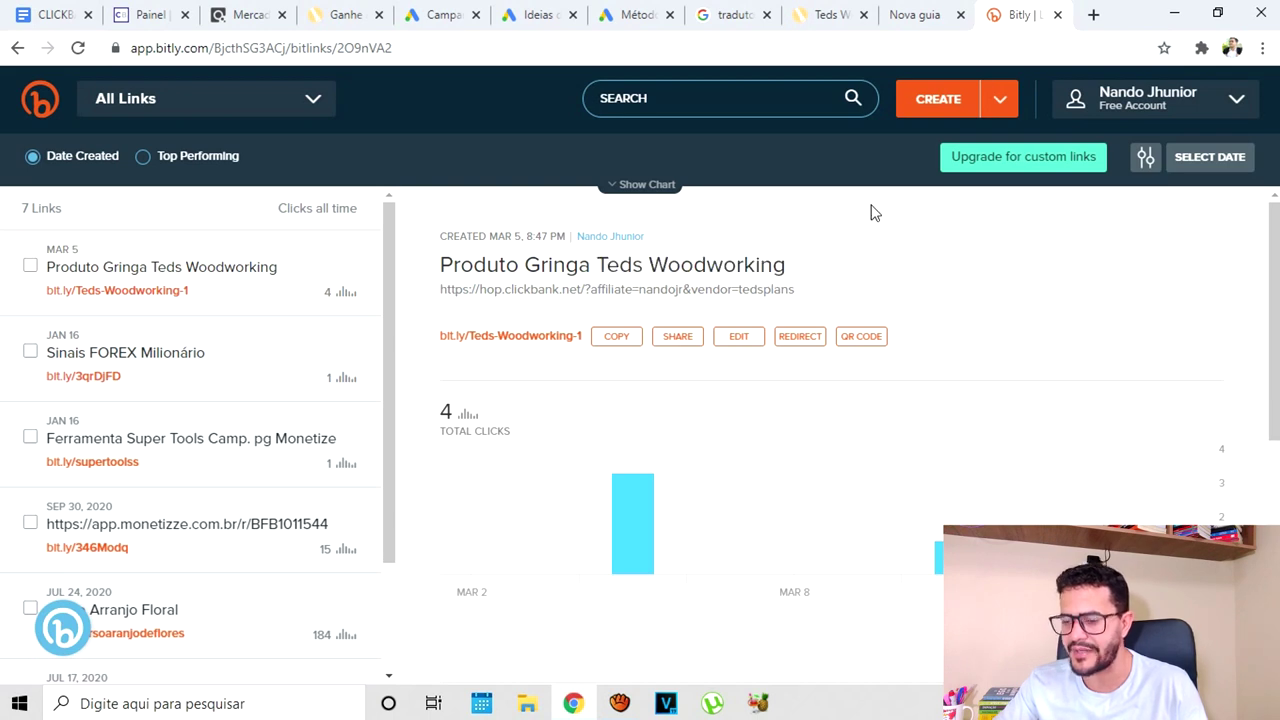
Submit the ClickBank hop link for shortening once more and copy the short link bit.ly/Teds-Woodworking-1
{"action": "left_click", "coordinate": [927, 99]}
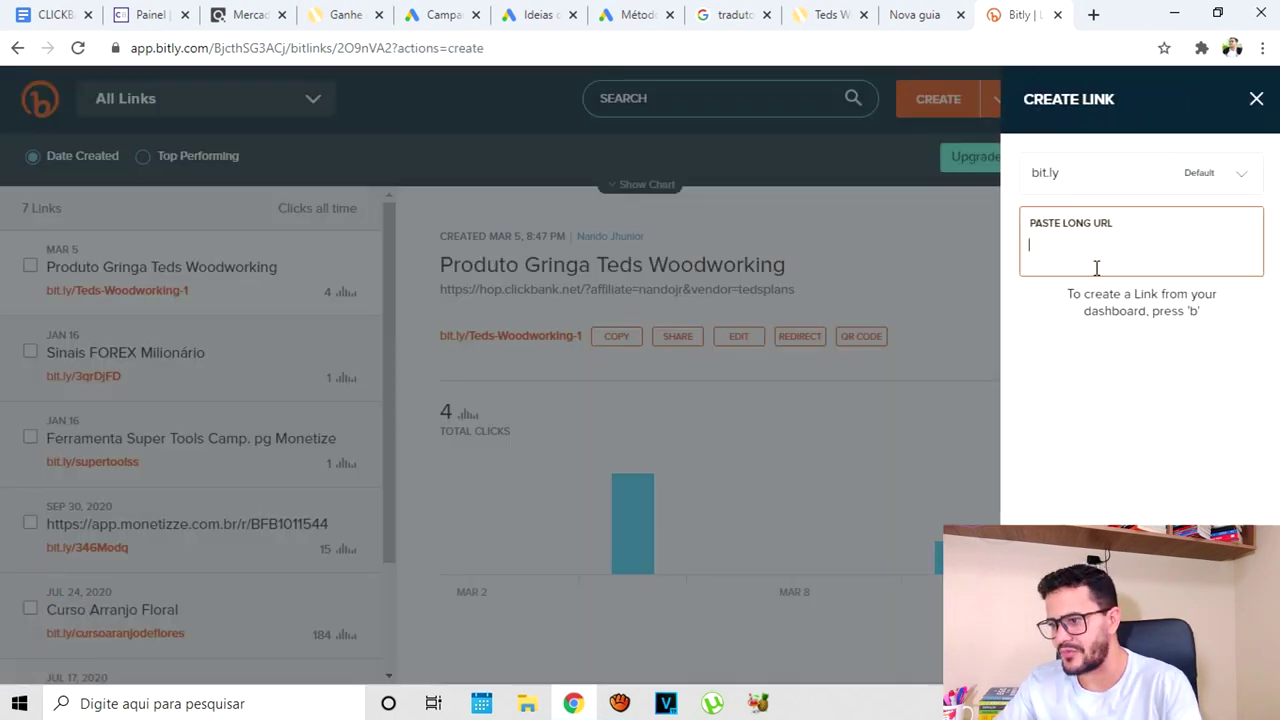
{"action": "type", "text": "https://hop.clickbank.net/?affiliate=nandojr&vendor=tedsplans"}
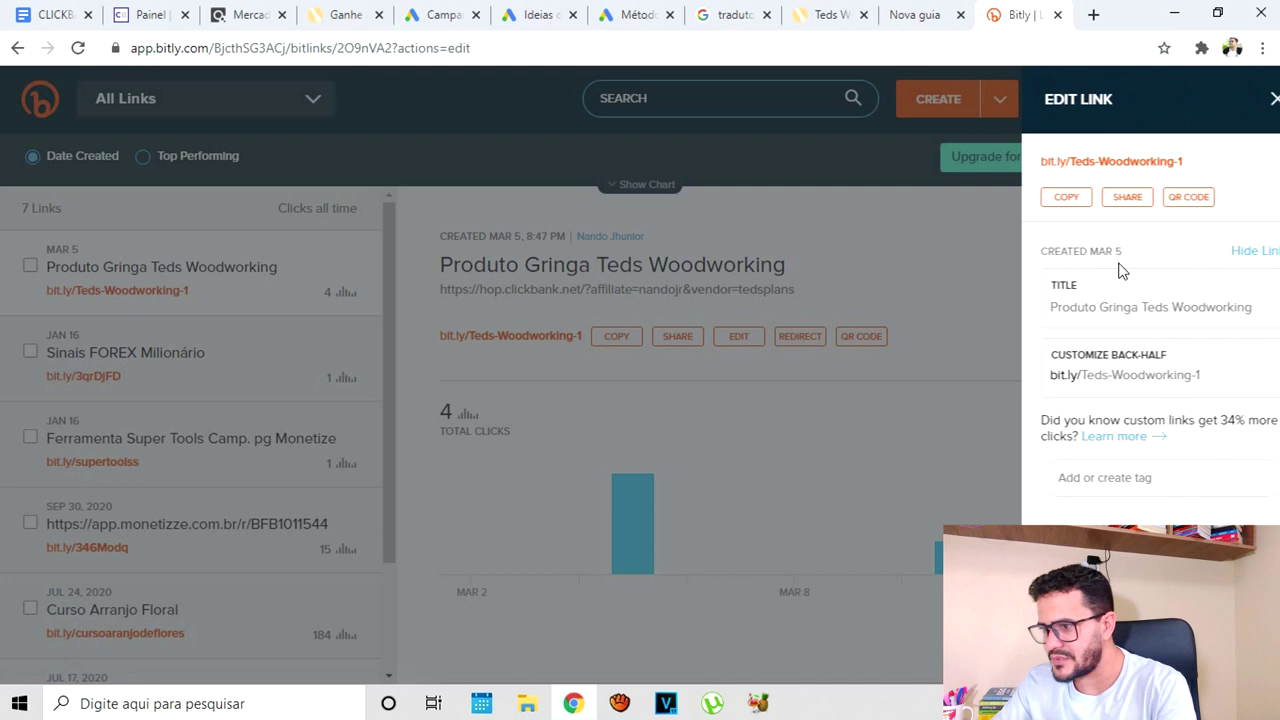
{"action": "left_click", "coordinate": [1256, 99]}
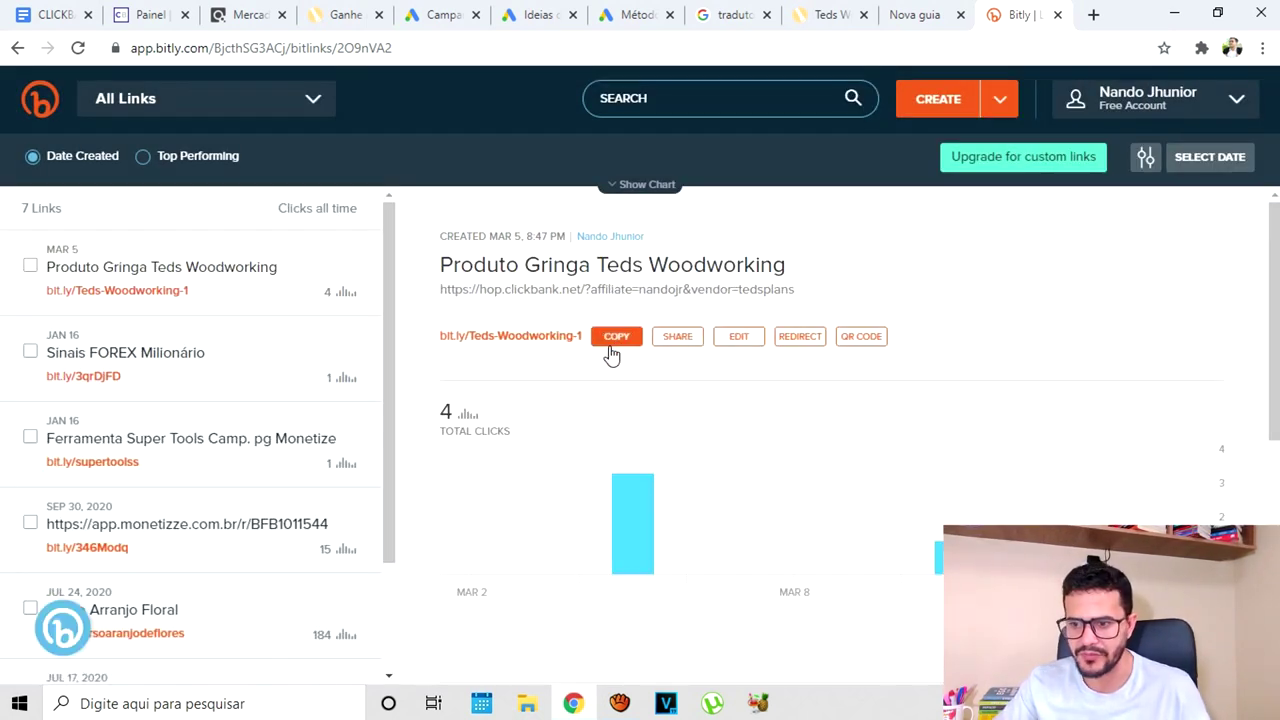
{"action": "left_click", "coordinate": [614, 343]}
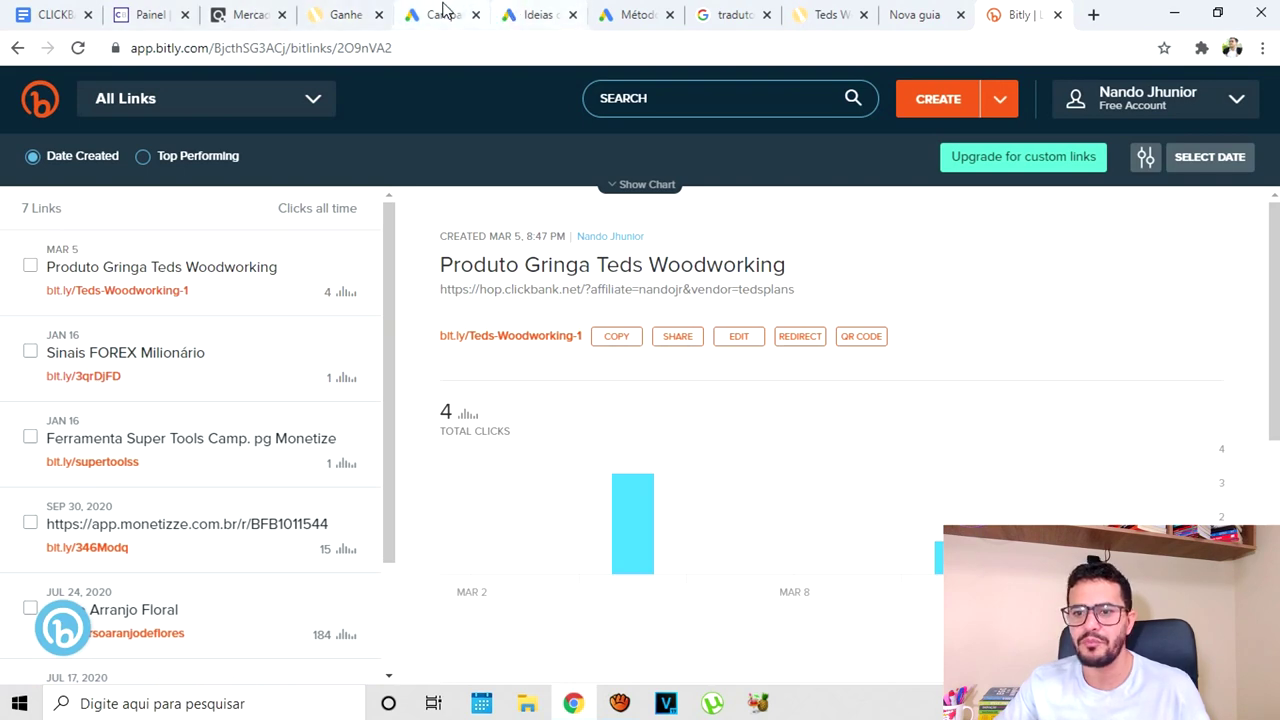
{"action": "left_click", "coordinate": [440, 14]}
{"action": "scroll", "coordinate": [350, 405], "scroll_direction": "down", "scroll_amount": 4}
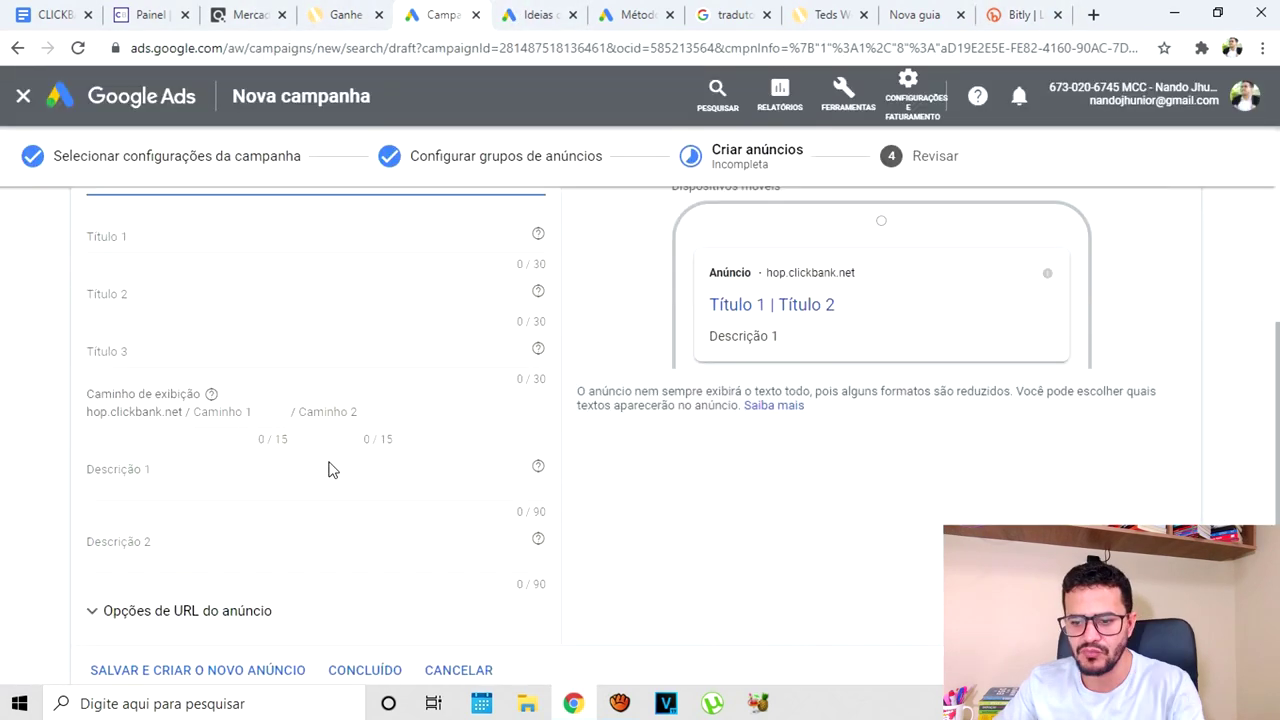
{"action": "scroll", "coordinate": [330, 476], "scroll_direction": "down", "scroll_amount": 1}
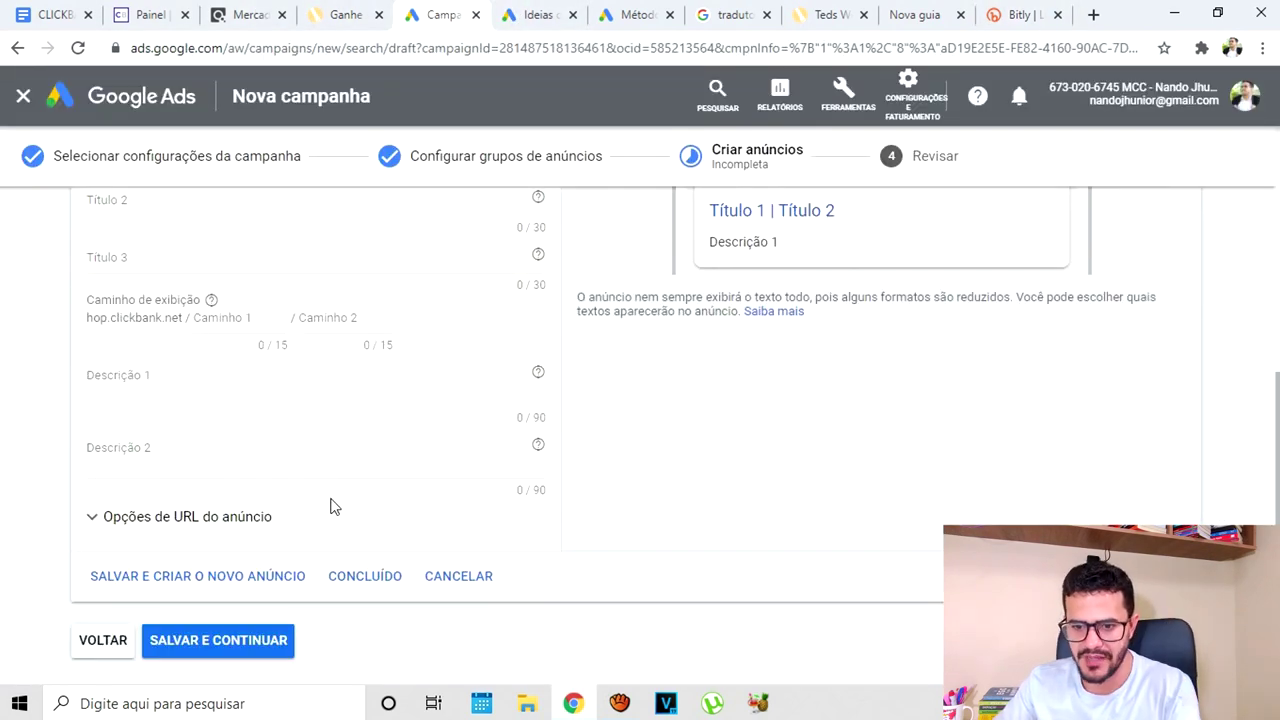
{"action": "left_click", "coordinate": [213, 530]}
{"action": "left_click", "coordinate": [225, 572]}
{"action": "key", "text": "ctrl+v"}
{"action": "scroll", "coordinate": [349, 574], "scroll_direction": "up", "scroll_amount": 1}
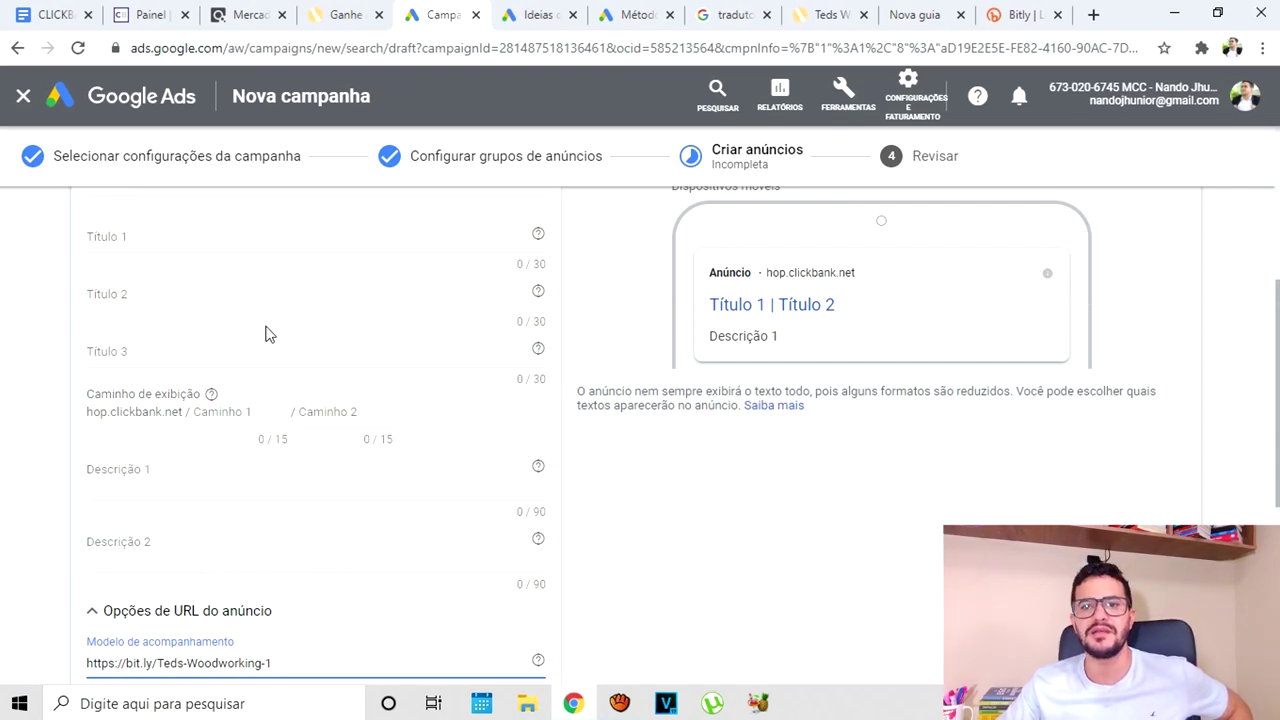
{"action": "scroll", "coordinate": [366, 412], "scroll_direction": "up", "scroll_amount": 1}
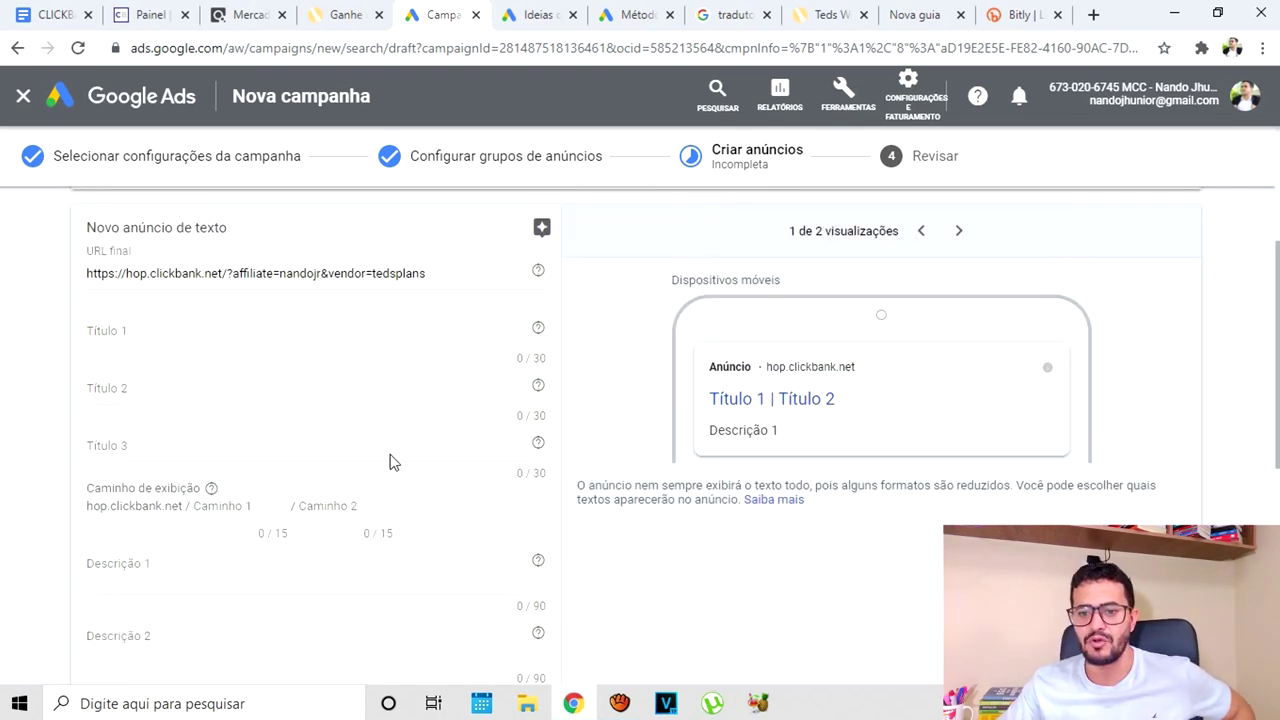
Review the campaign notes in the "CLICKBANK - Anunciar na Gringa" document, down to the AD copy section
{"action": "key", "text": "ctrl+1"}
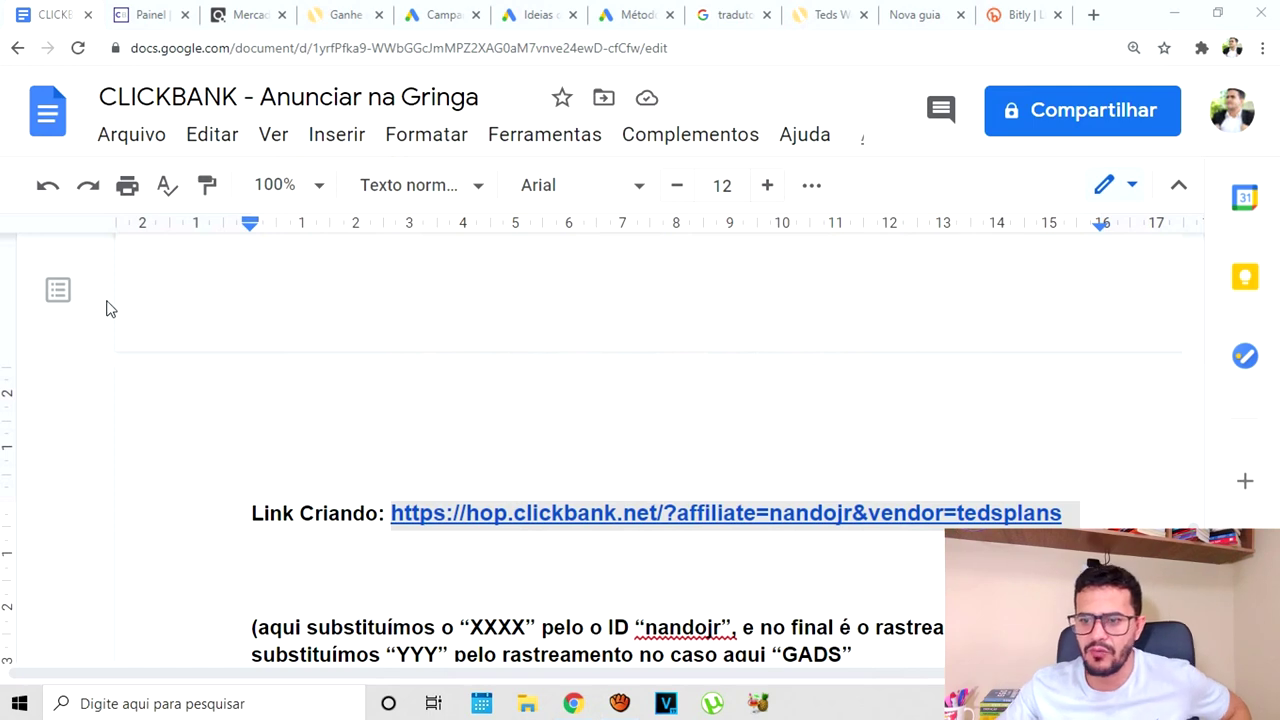
{"action": "scroll", "coordinate": [424, 400], "scroll_direction": "down", "scroll_amount": 8}
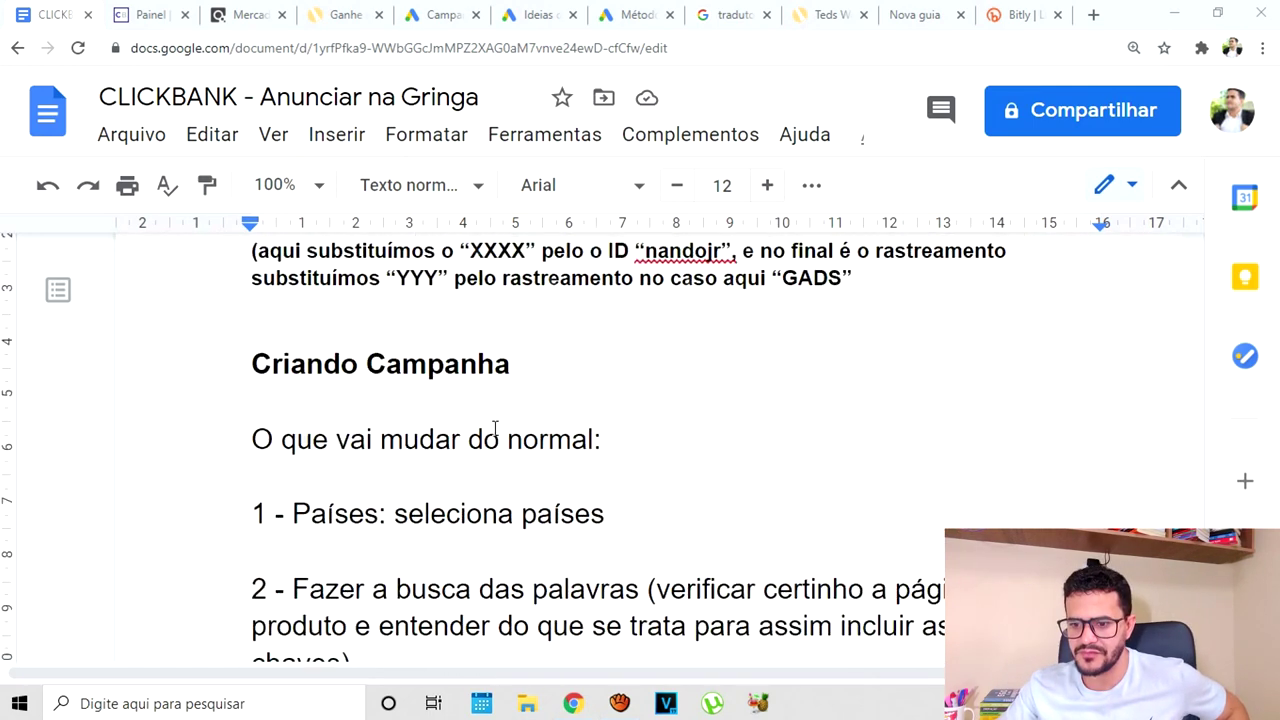
{"action": "scroll", "coordinate": [515, 441], "scroll_direction": "down", "scroll_amount": 10}
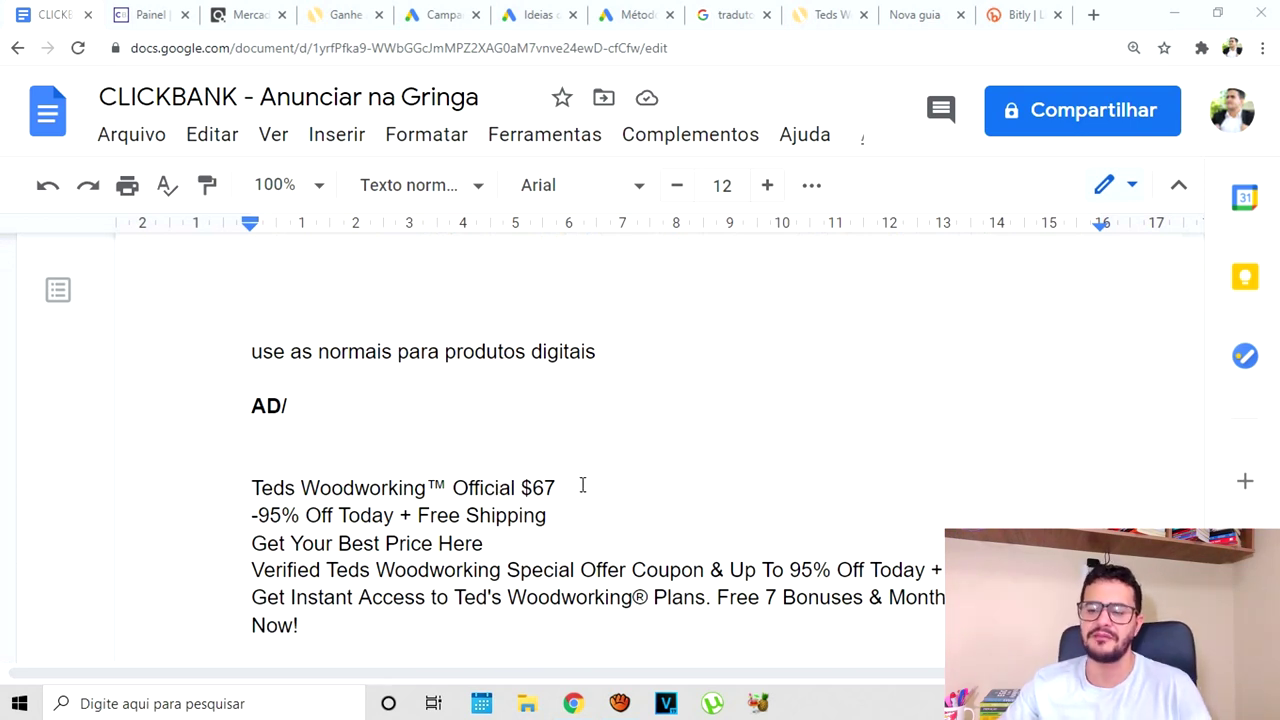
Check the Portuguese translation of "teds woodworking" in the Google translator
{"action": "left_click", "coordinate": [437, 14]}
{"action": "left_click", "coordinate": [534, 12]}
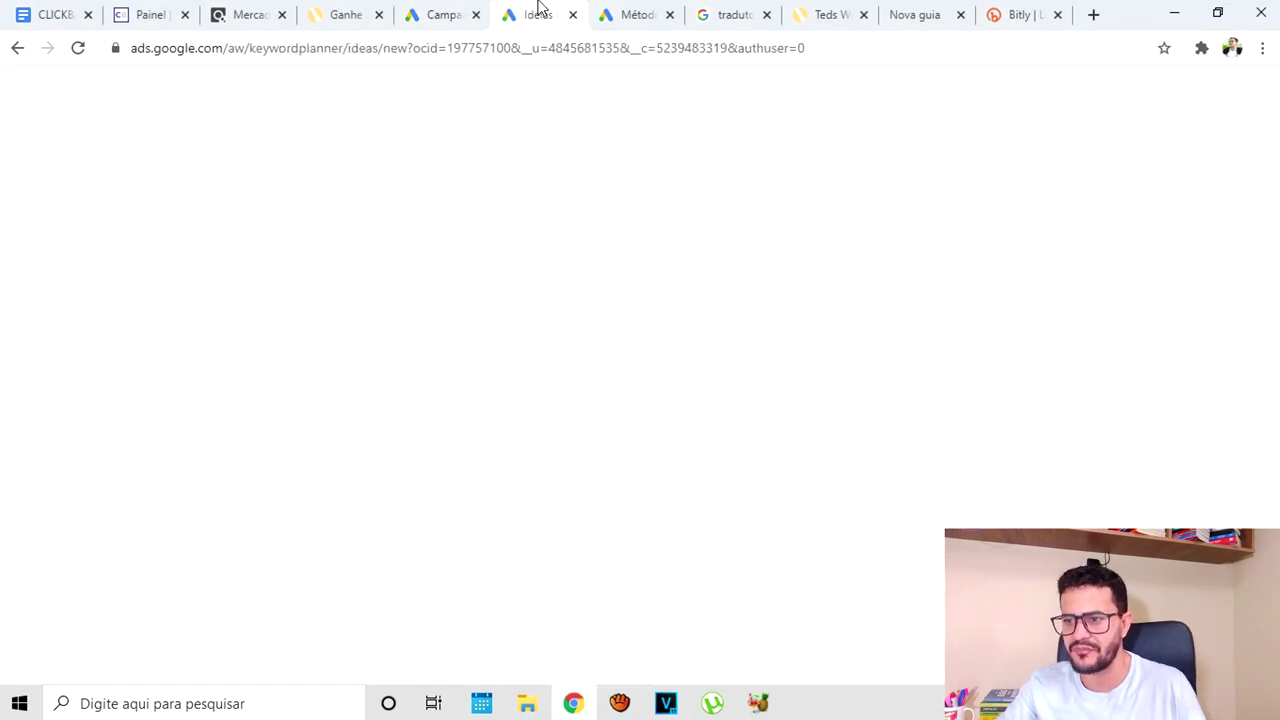
{"action": "left_click", "coordinate": [636, 14]}
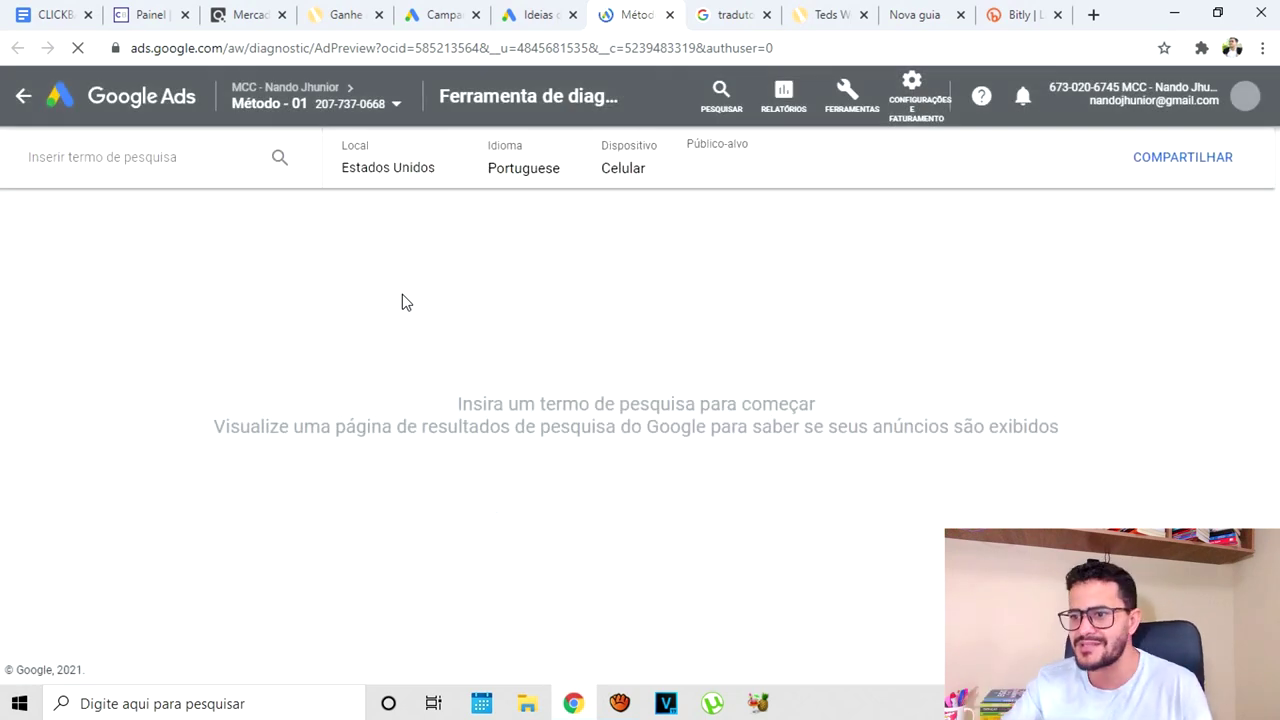
{"action": "left_click", "coordinate": [718, 12]}
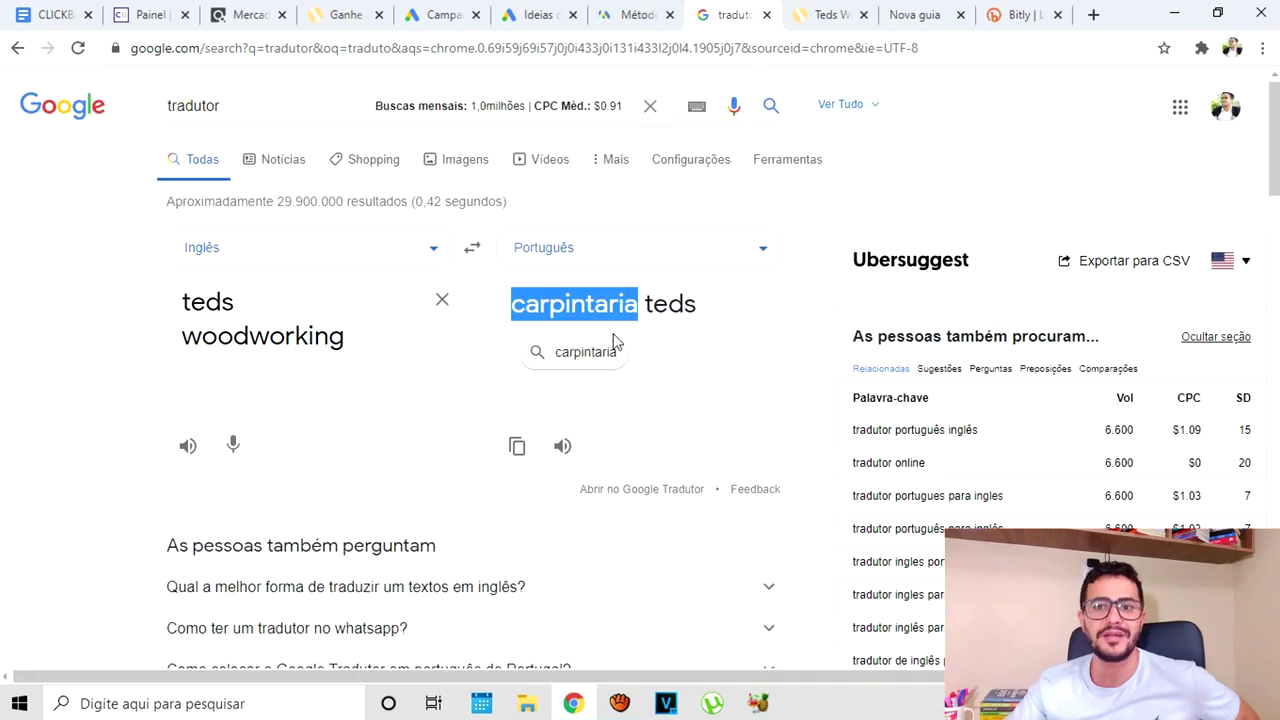
{"action": "triple_click", "coordinate": [366, 334]}
{"action": "left_click", "coordinate": [369, 342]}
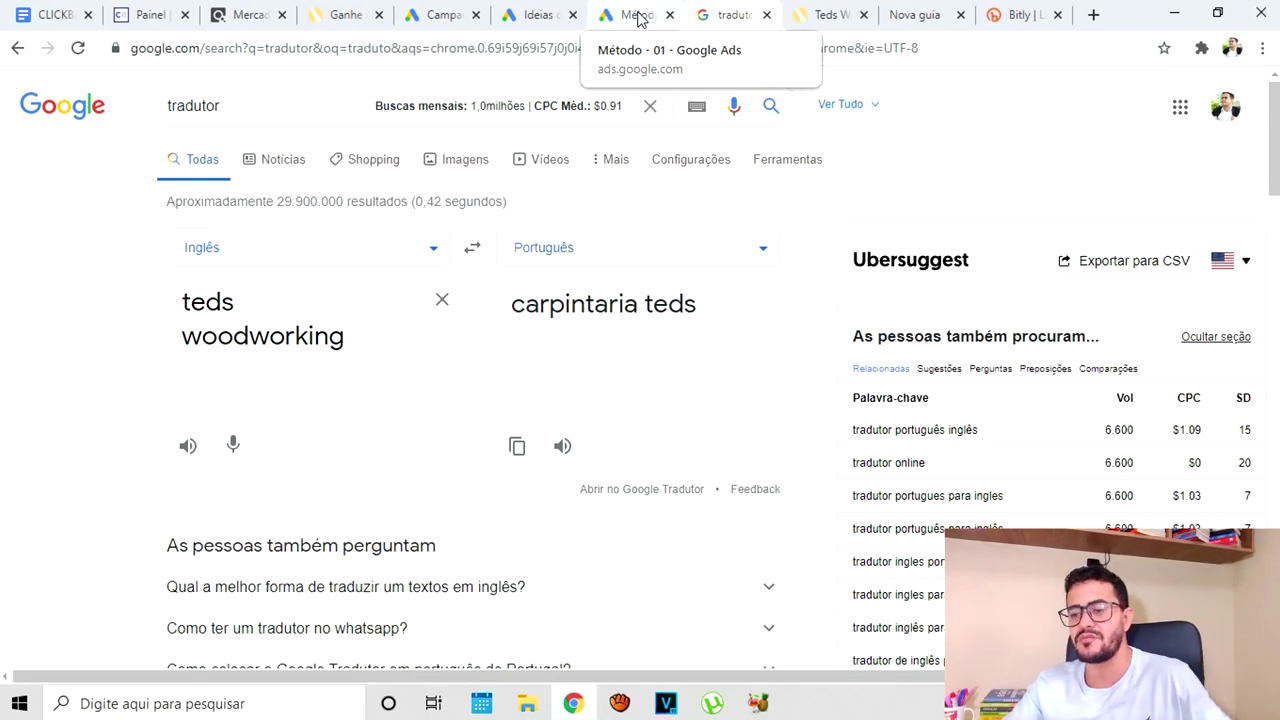
Examine the Teds Woodworking sales page for its offer, testimonials, project photos and list of plan categories
{"action": "left_click", "coordinate": [828, 17]}
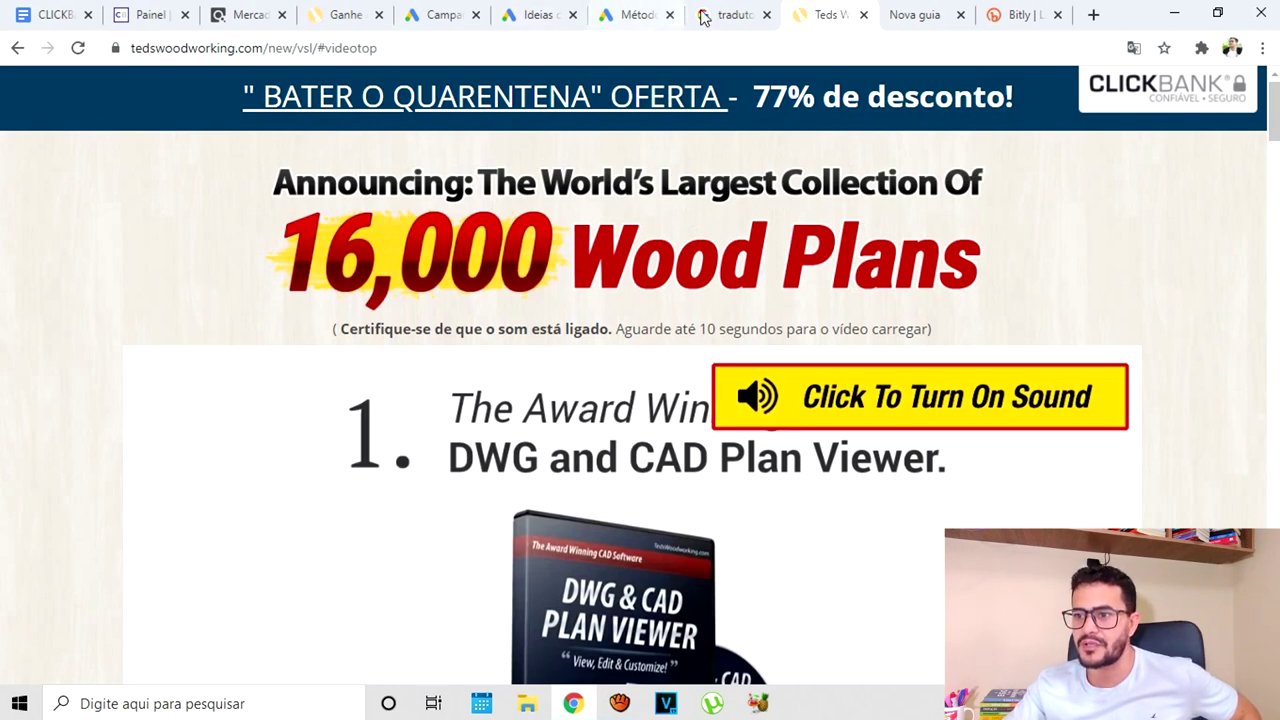
{"action": "left_click", "coordinate": [731, 15]}
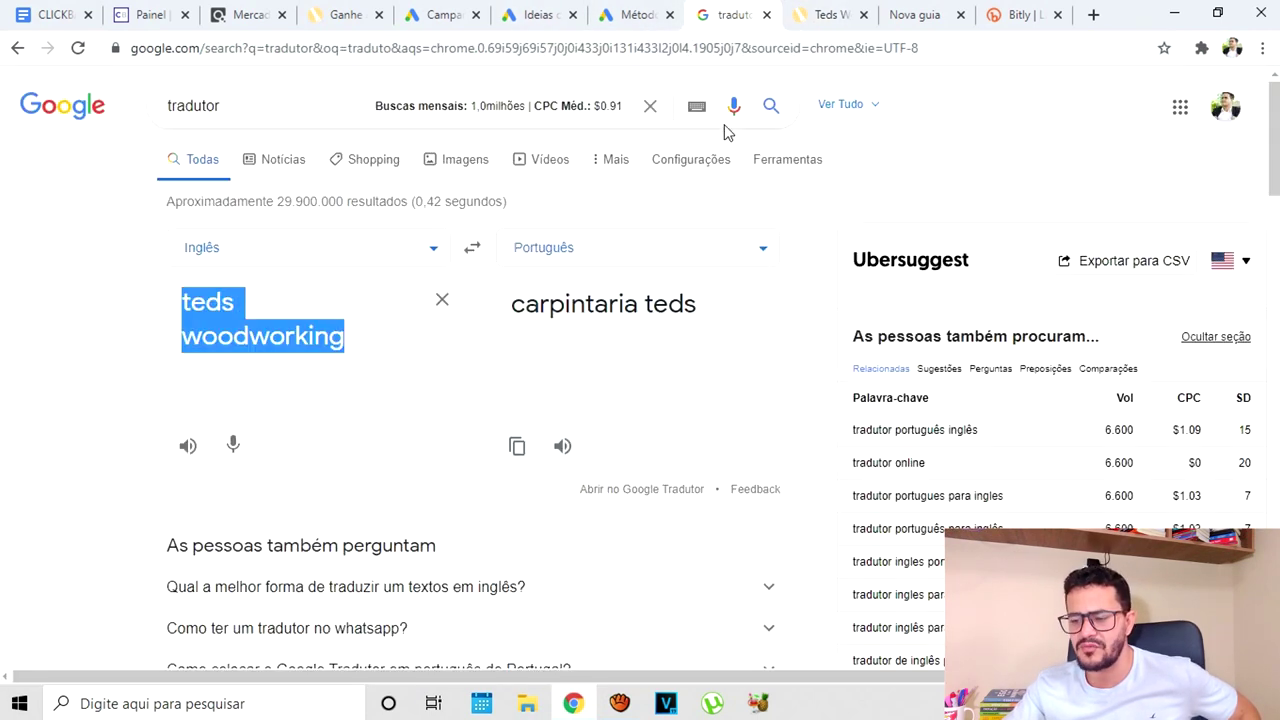
{"action": "left_click", "coordinate": [815, 18]}
{"action": "scroll", "coordinate": [900, 520], "scroll_direction": "down", "scroll_amount": 12}
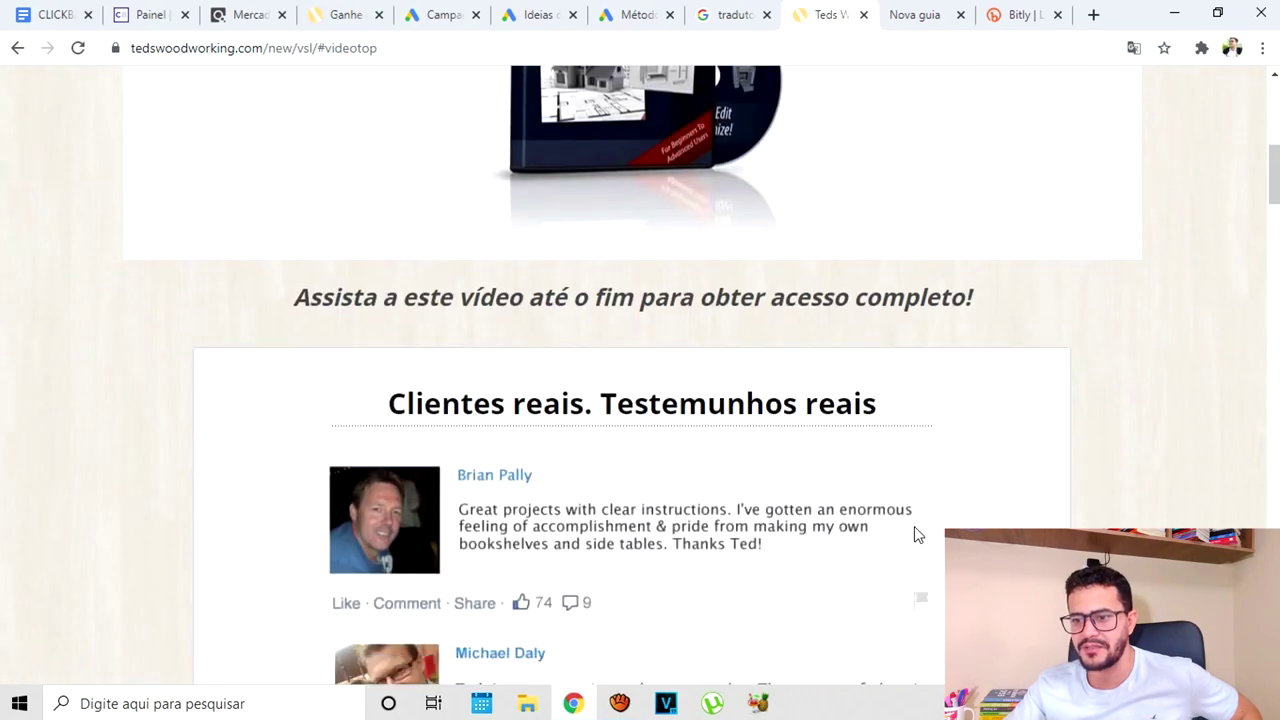
{"action": "scroll", "coordinate": [910, 535], "scroll_direction": "up", "scroll_amount": 8}
{"action": "scroll", "coordinate": [857, 237], "scroll_direction": "up", "scroll_amount": 2}
{"action": "scroll", "coordinate": [834, 271], "scroll_direction": "down", "scroll_amount": 15}
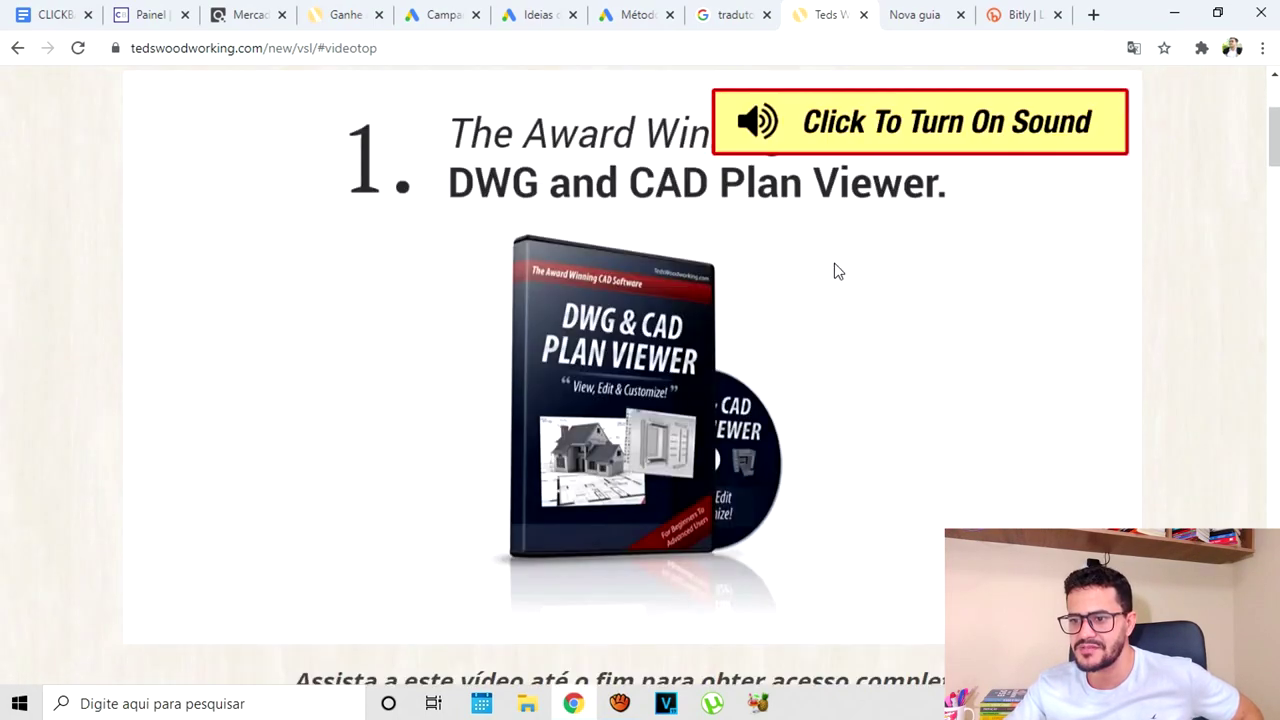
{"action": "scroll", "coordinate": [757, 372], "scroll_direction": "down", "scroll_amount": 20}
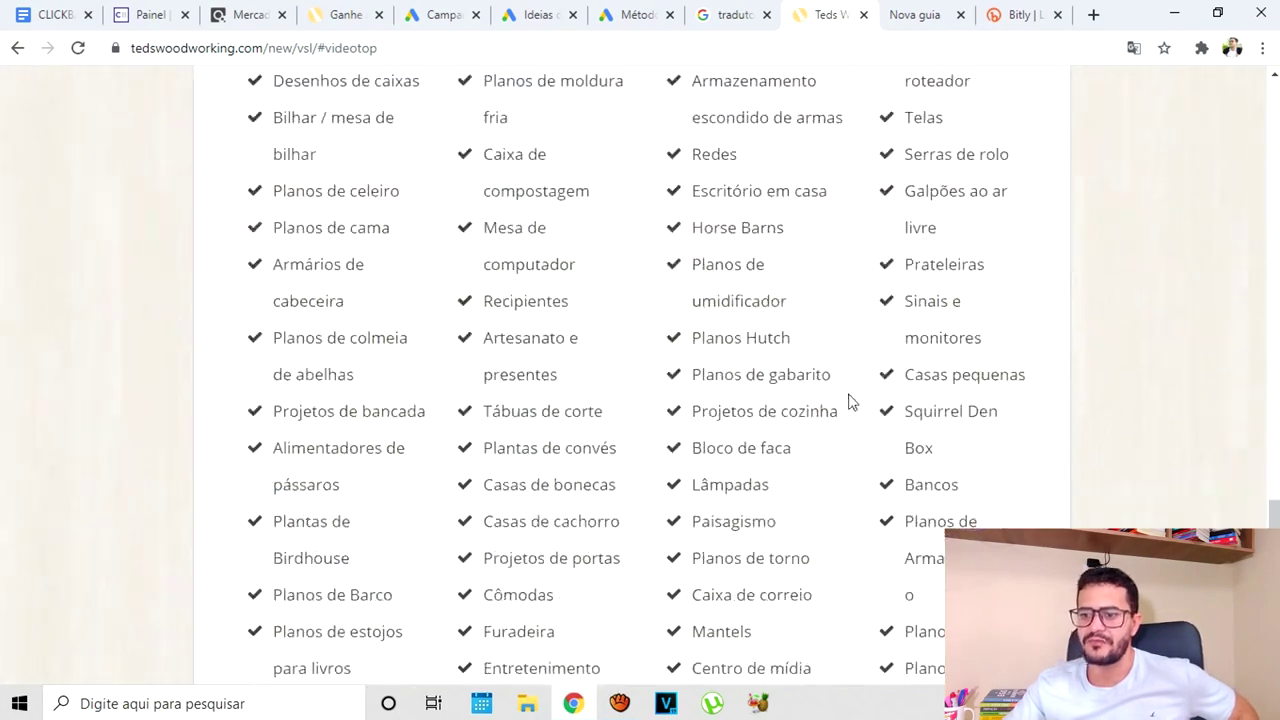
{"action": "scroll", "coordinate": [690, 403], "scroll_direction": "up", "scroll_amount": 12}
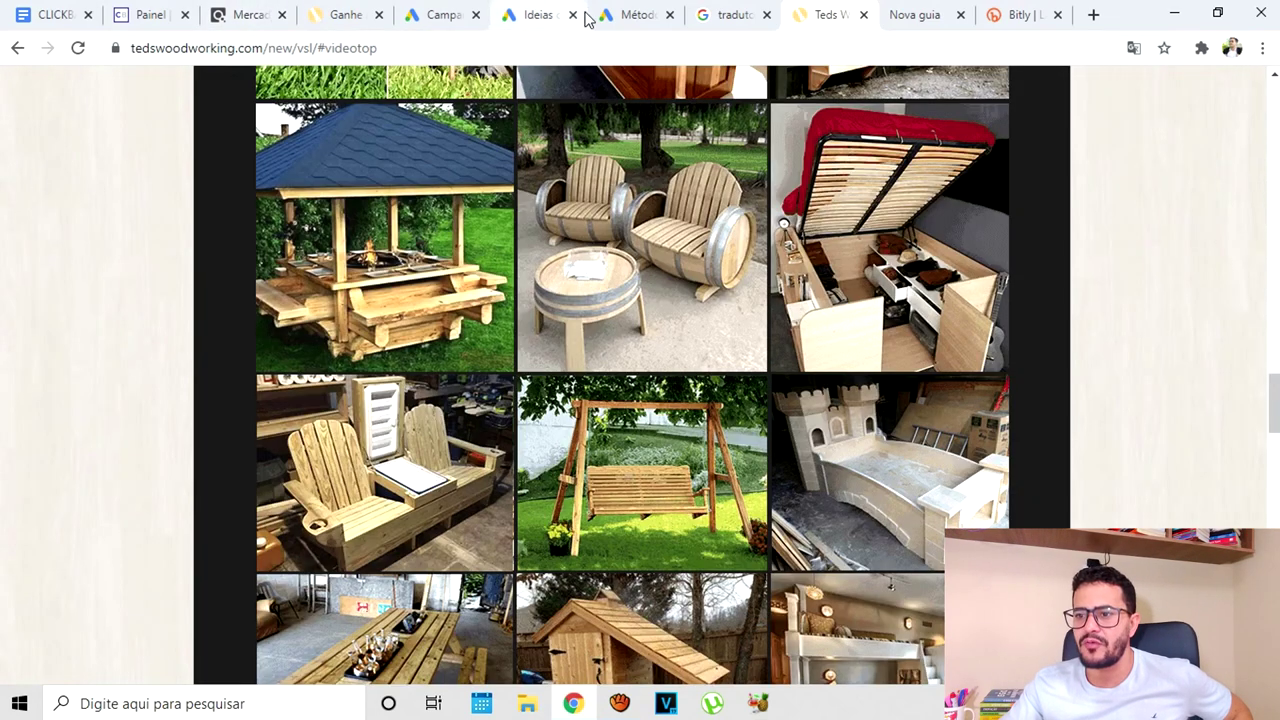
Open the Google Ads ad preview and diagnosis tool and set its location to Estados Unidos
{"action": "left_click", "coordinate": [640, 14]}
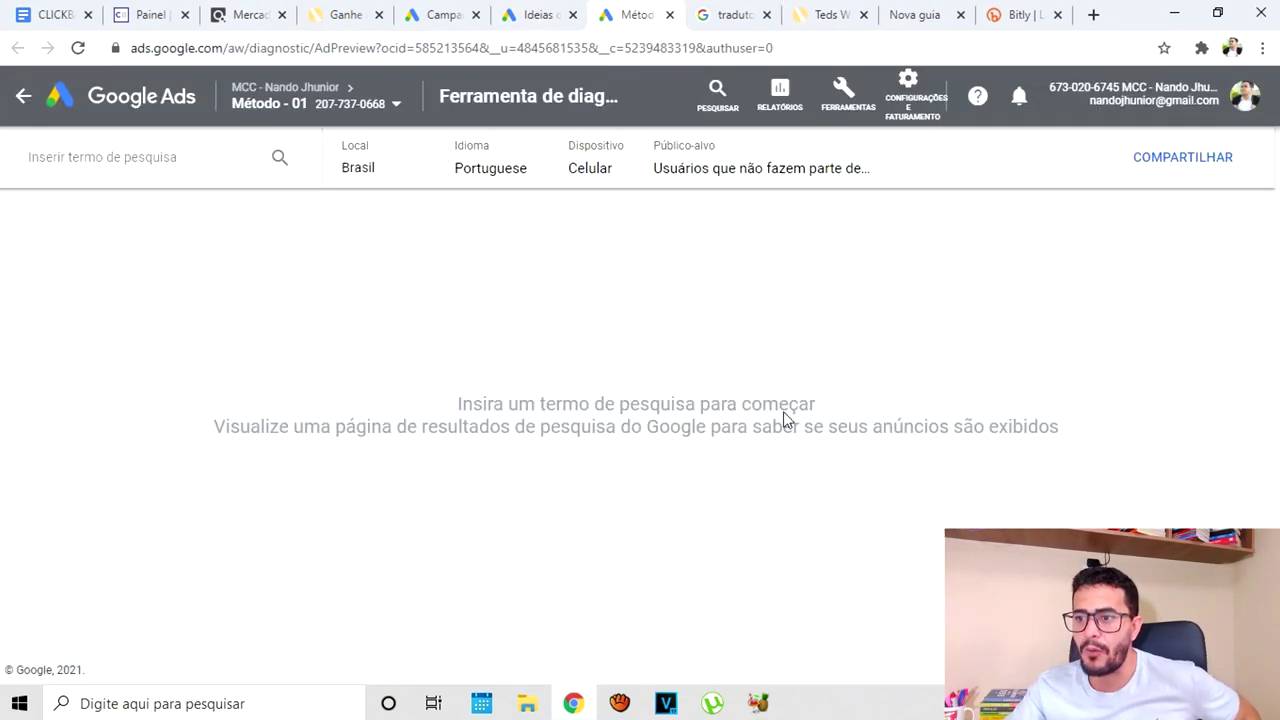
{"action": "left_click", "coordinate": [863, 104]}
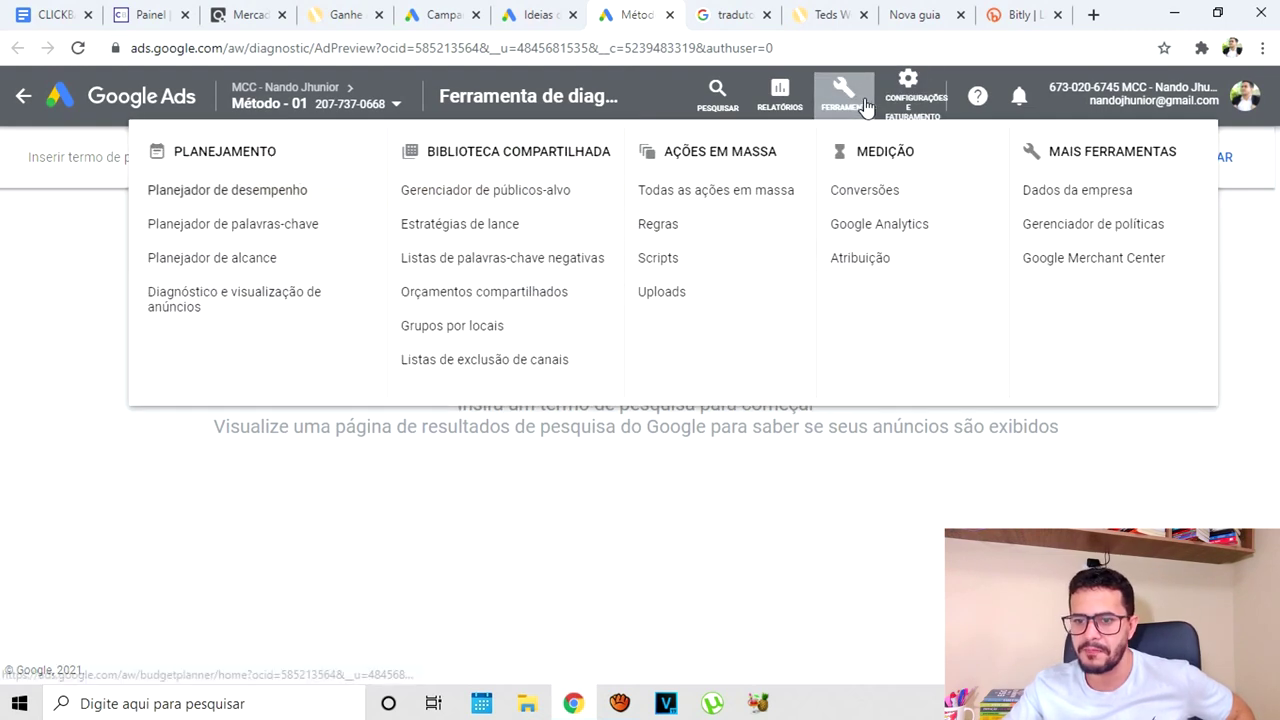
{"action": "left_click", "coordinate": [256, 311]}
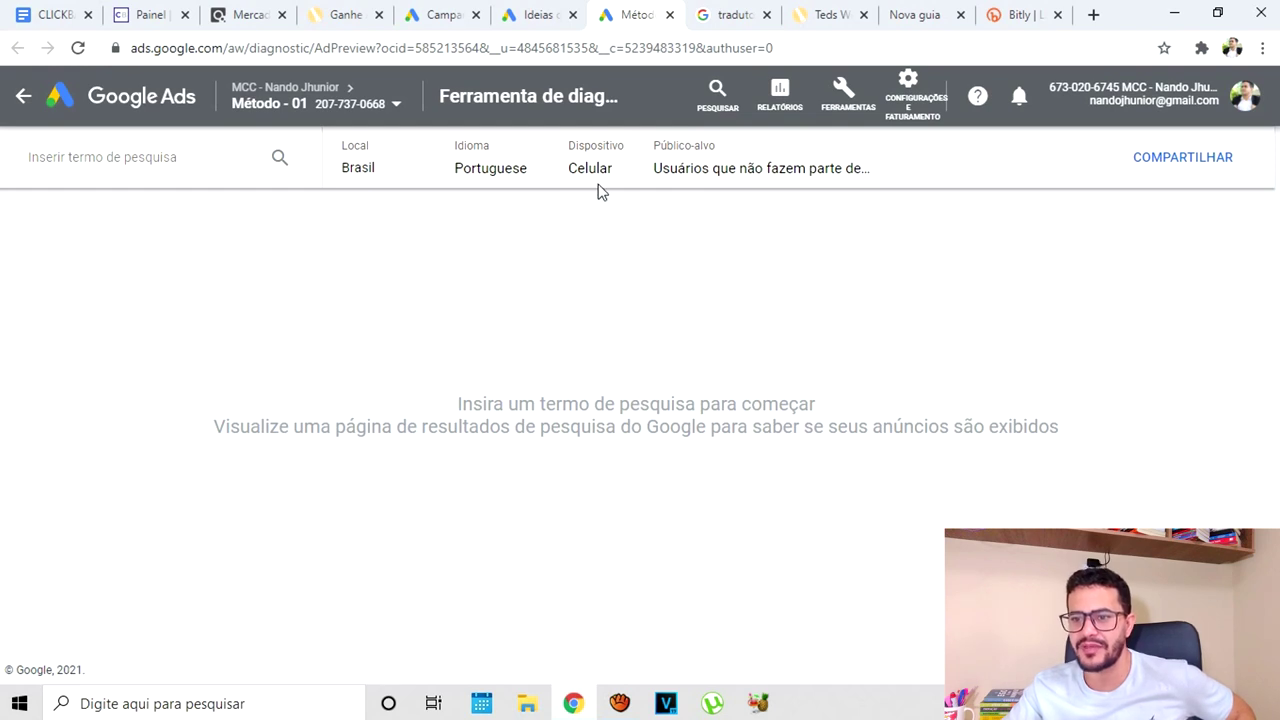
{"action": "mouse_move", "coordinate": [421, 175]}
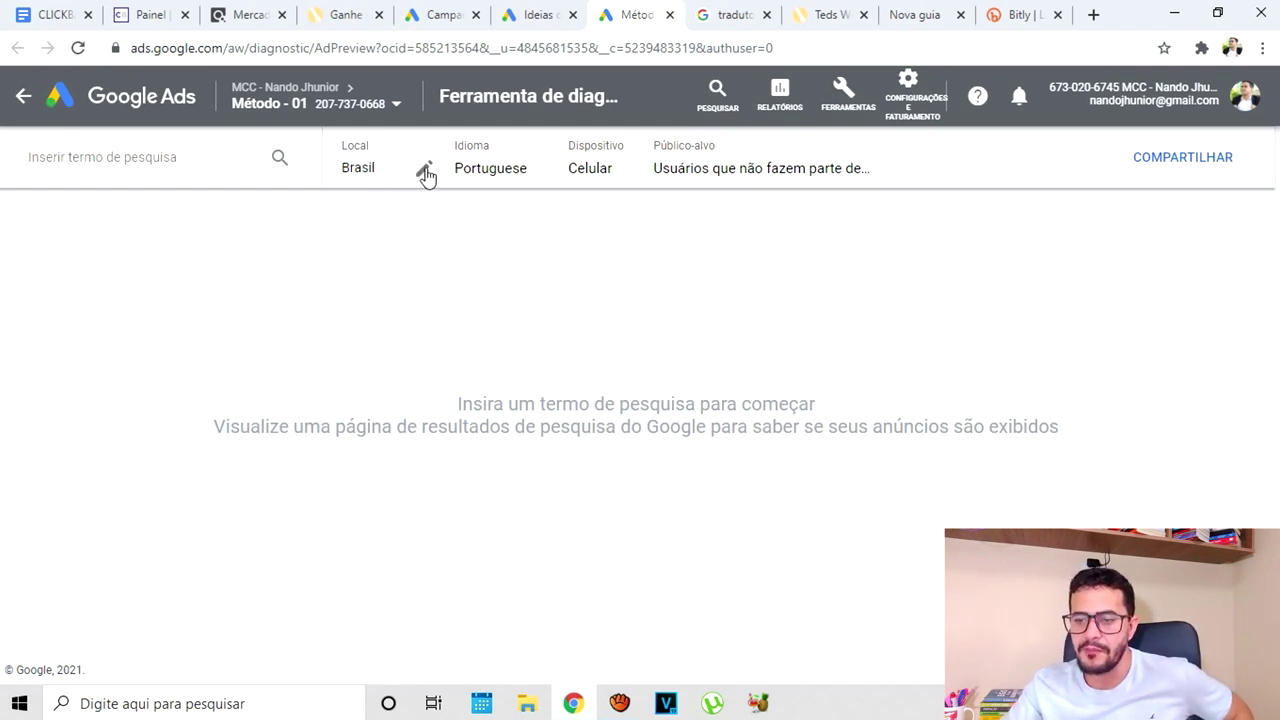
{"action": "left_click", "coordinate": [425, 172]}
{"action": "type", "text": "estados"}
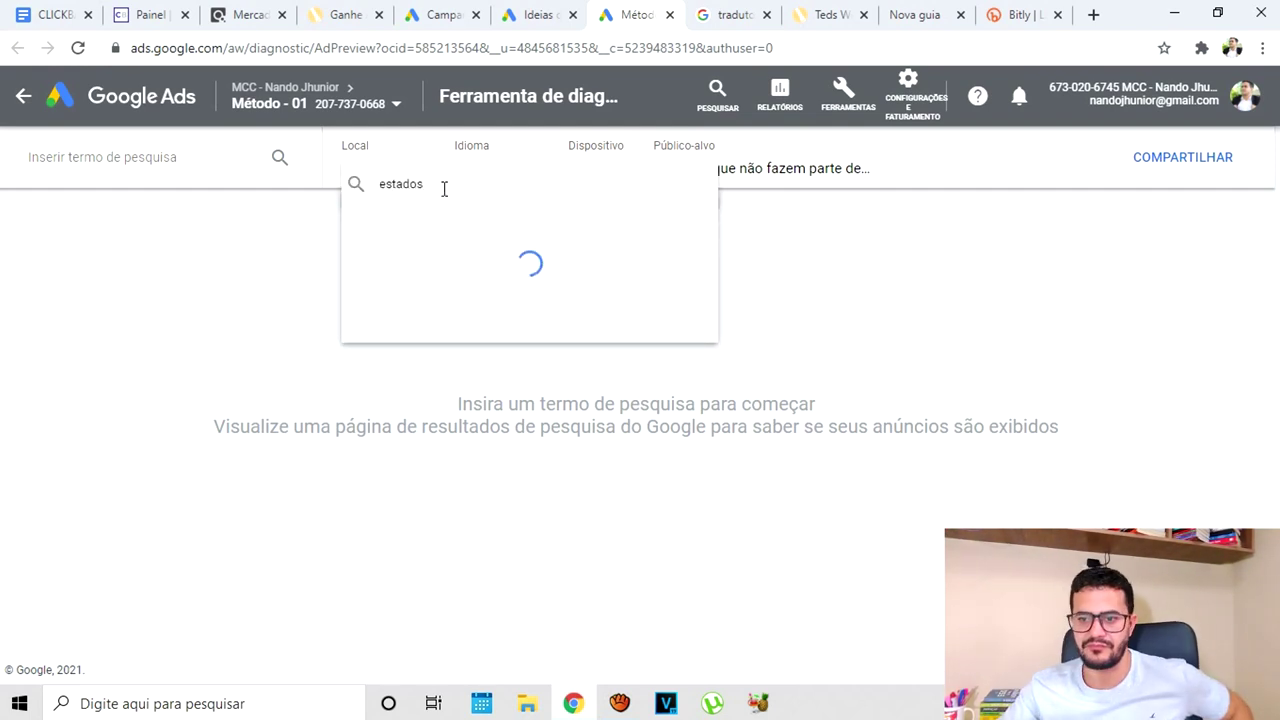
{"action": "left_click", "coordinate": [415, 228]}
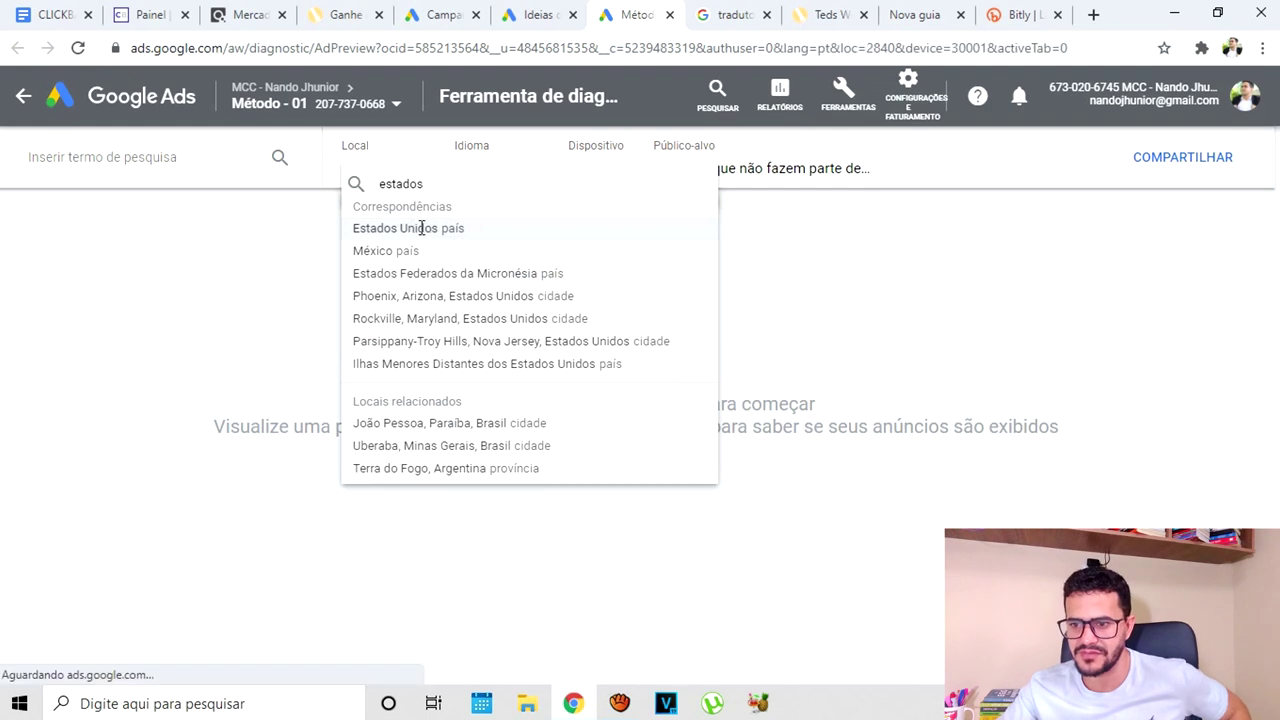
Set the ad preview language to English
{"action": "left_click", "coordinate": [568, 170]}
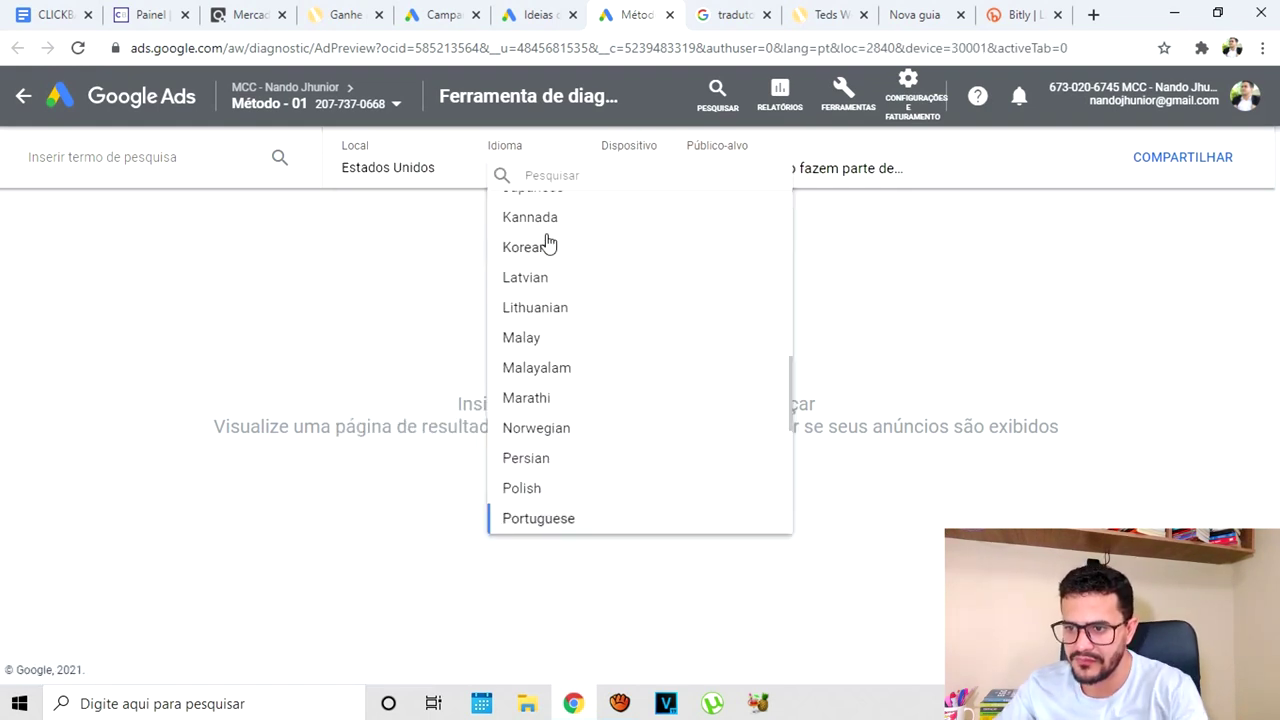
{"action": "type", "text": "ing"}
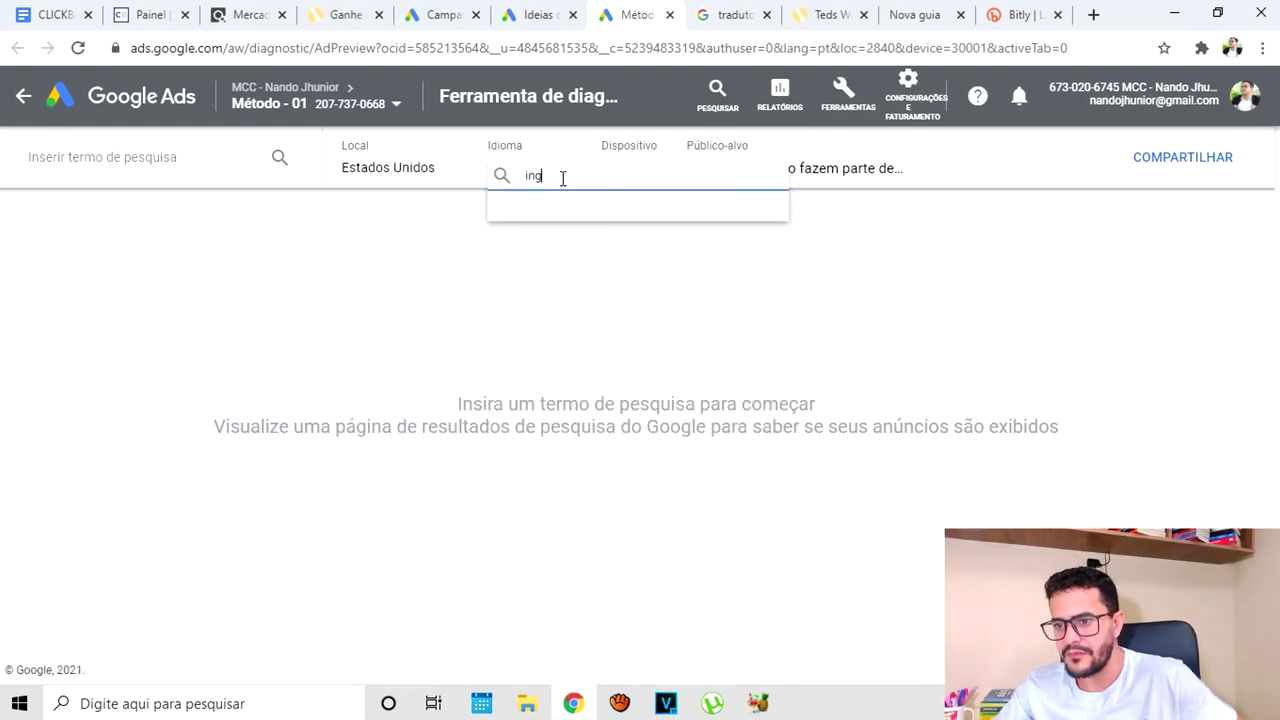
{"action": "key", "text": "BackSpace"}
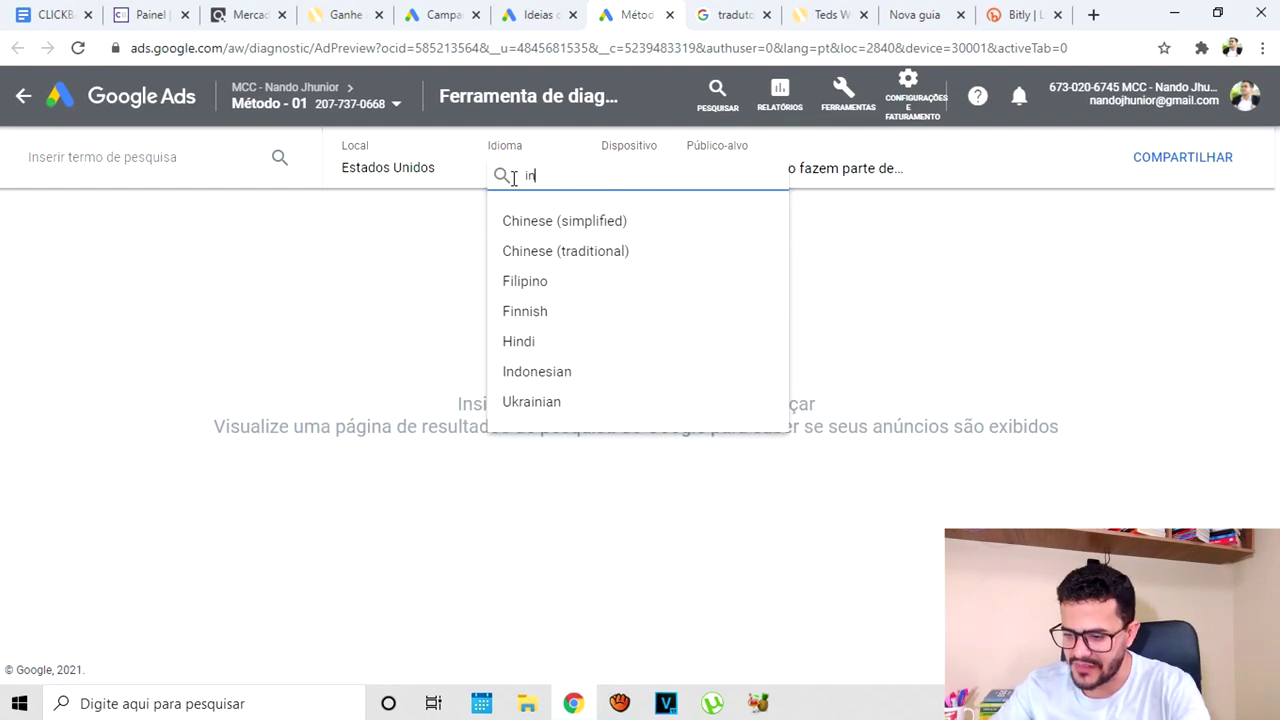
{"action": "key", "text": "BackSpace"}
{"action": "key", "text": "BackSpace"}
{"action": "type", "text": "en"}
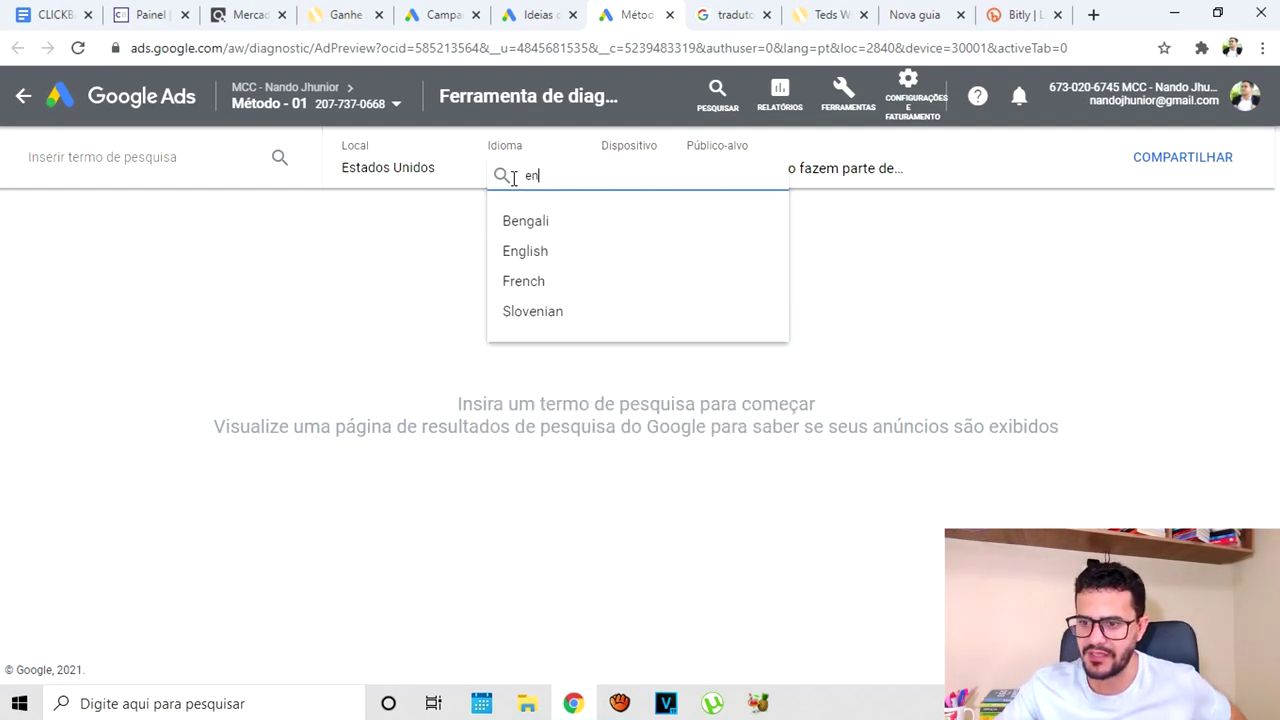
{"action": "left_click", "coordinate": [557, 257]}
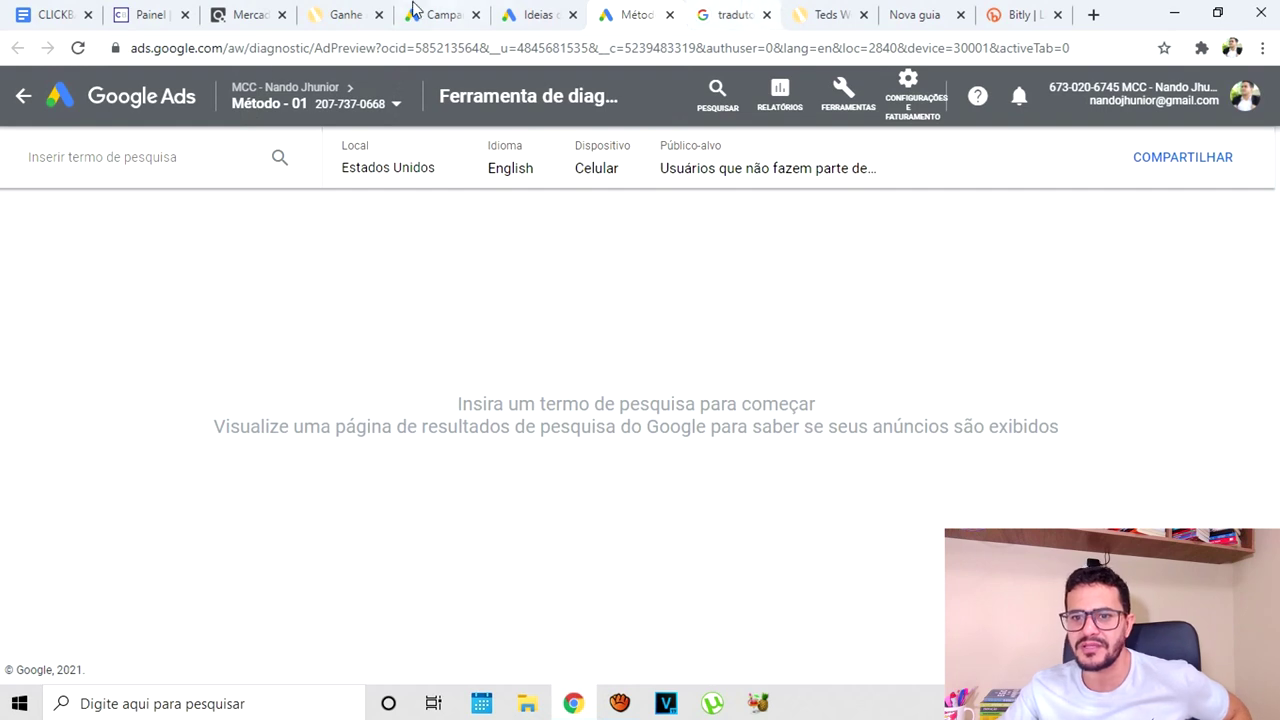
Take the product name from the document's ad copy and run the ad preview for "Teds Woodworking"
{"action": "left_click", "coordinate": [55, 15]}
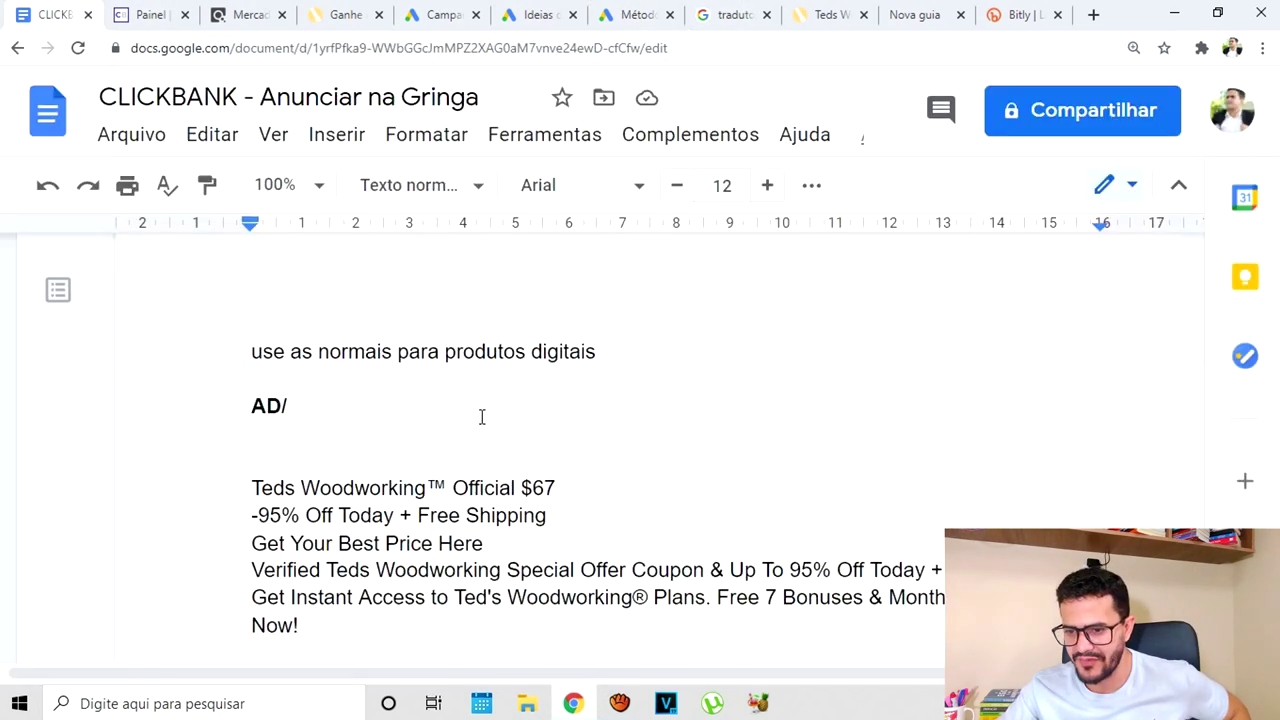
{"action": "left_click_drag", "start_coordinate": [431, 487], "coordinate": [252, 487]}
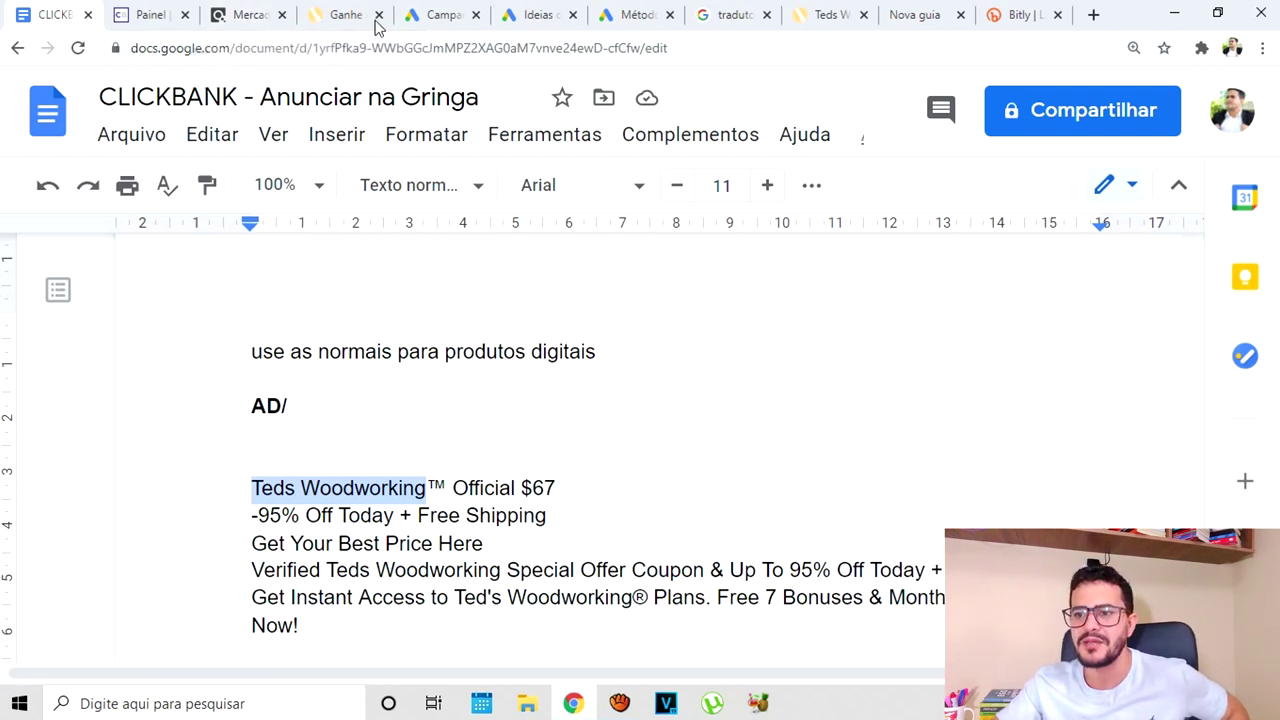
{"action": "left_click", "coordinate": [634, 15]}
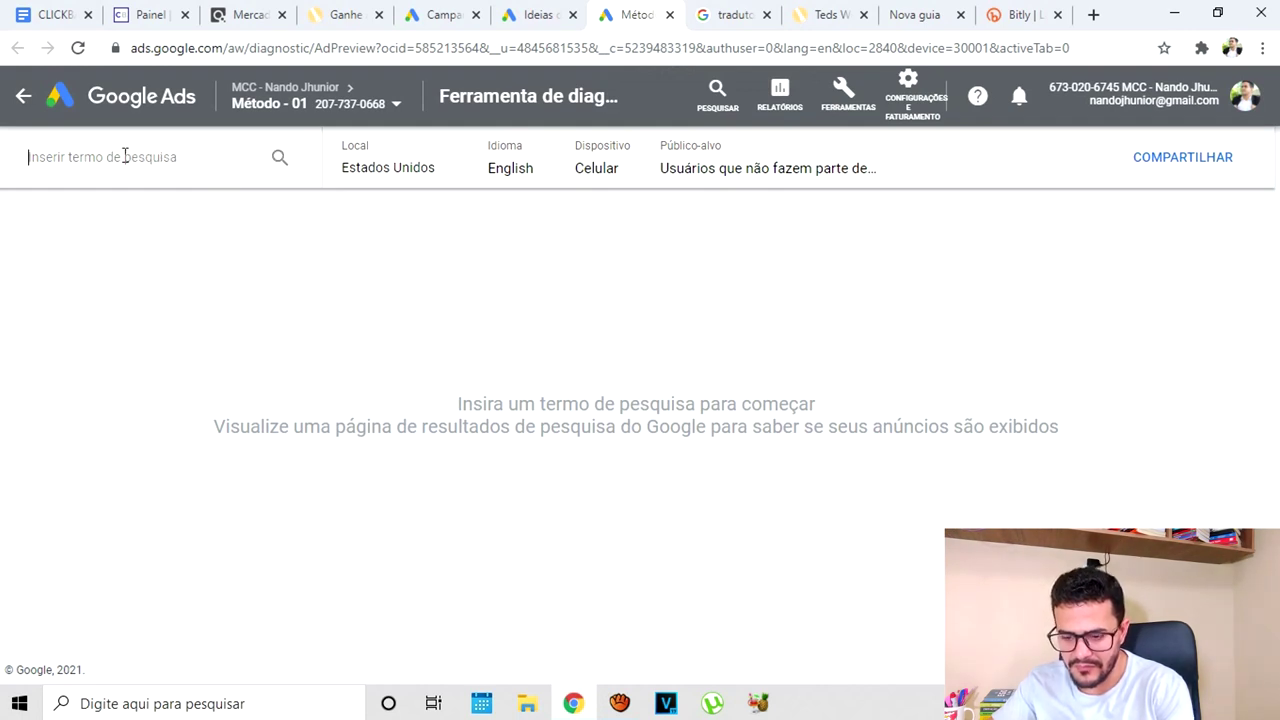
{"action": "type", "text": "Teds Woodworking"}
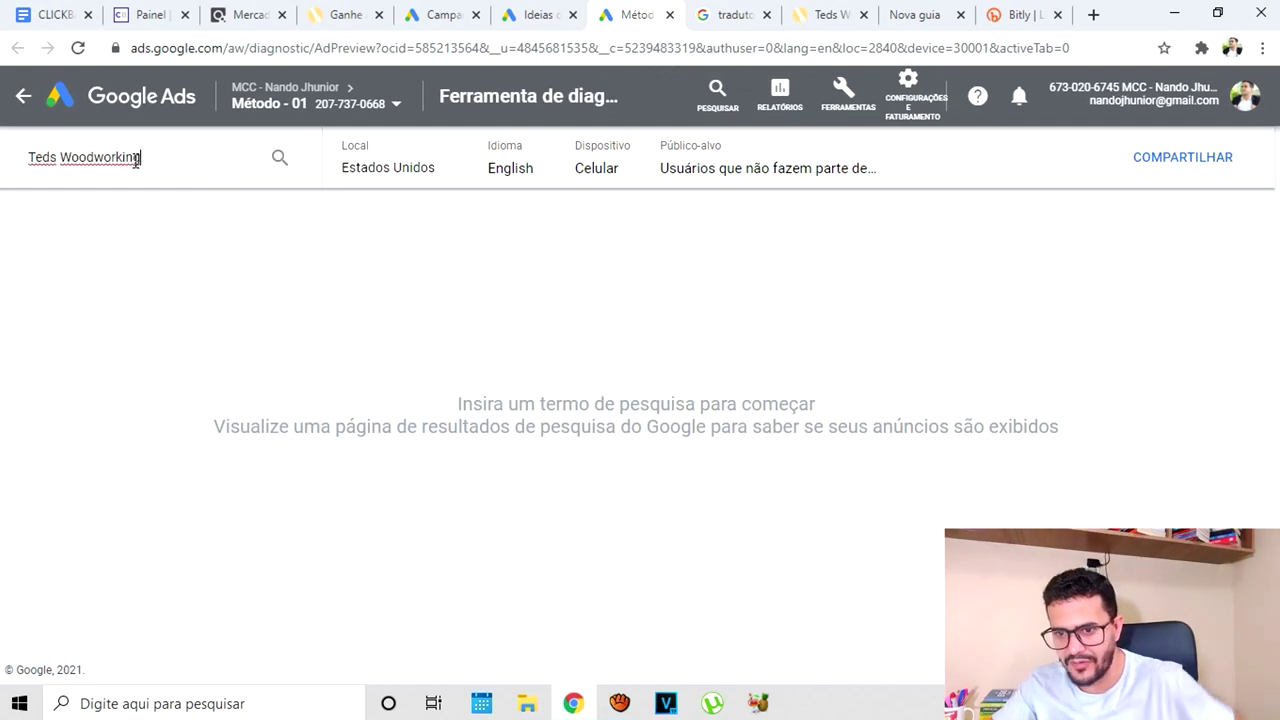
{"action": "left_click", "coordinate": [280, 158]}
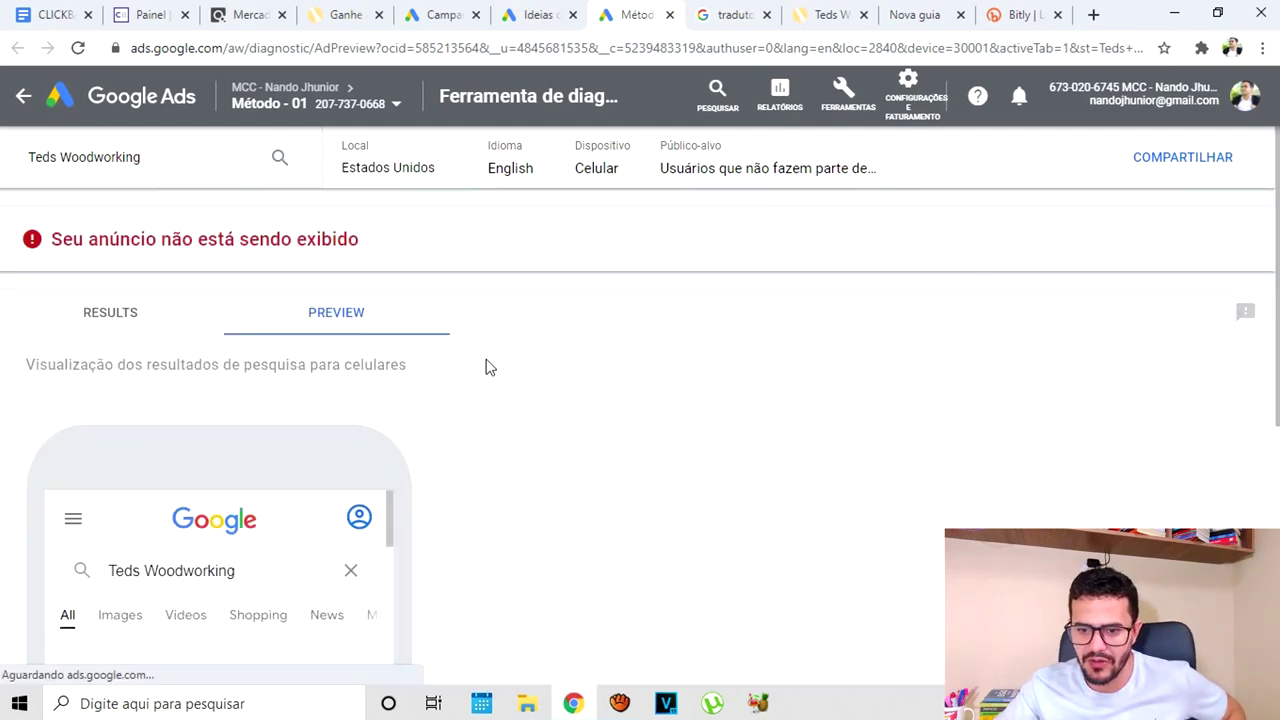
Examine the mobile search results preview for "Teds Woodworking" for competing ads
{"action": "scroll", "coordinate": [488, 362], "scroll_direction": "down", "scroll_amount": 2}
{"action": "scroll", "coordinate": [271, 477], "scroll_direction": "down", "scroll_amount": 4}
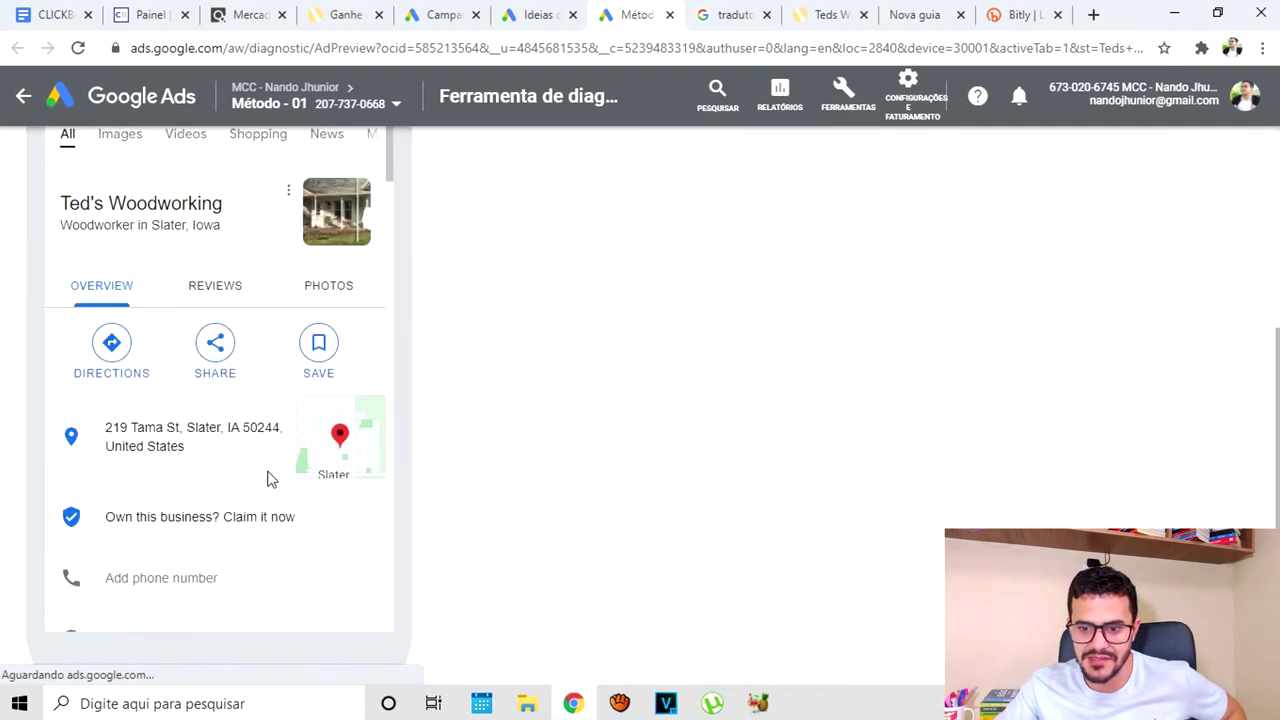
{"action": "scroll", "coordinate": [246, 502], "scroll_direction": "up", "scroll_amount": 3}
{"action": "scroll", "coordinate": [423, 237], "scroll_direction": "up", "scroll_amount": 3}
{"action": "scroll", "coordinate": [280, 467], "scroll_direction": "down", "scroll_amount": 2}
{"action": "scroll", "coordinate": [280, 470], "scroll_direction": "down", "scroll_amount": 3}
{"action": "scroll", "coordinate": [228, 545], "scroll_direction": "up", "scroll_amount": 5}
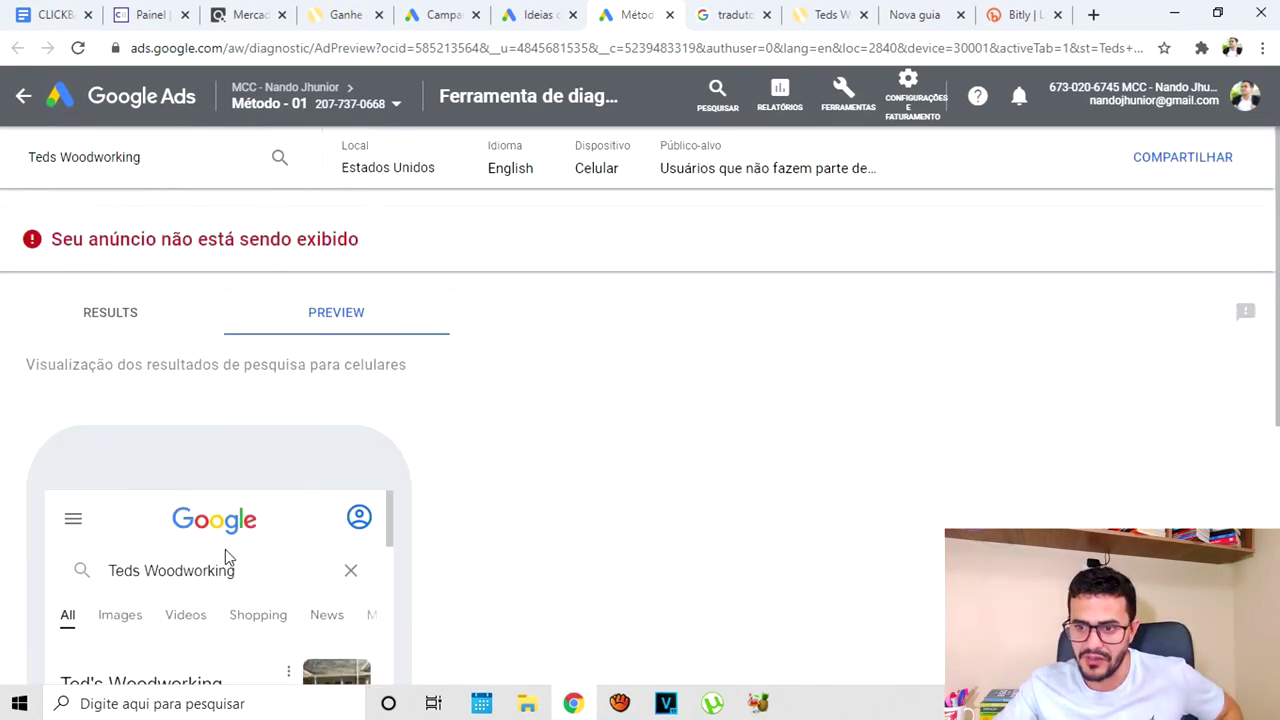
Set the ad preview location to the country Austrália and check the mobile results for "Teds Woodworking"
{"action": "left_click", "coordinate": [455, 172]}
{"action": "type", "text": "d"}
{"action": "type", "text": "a"}
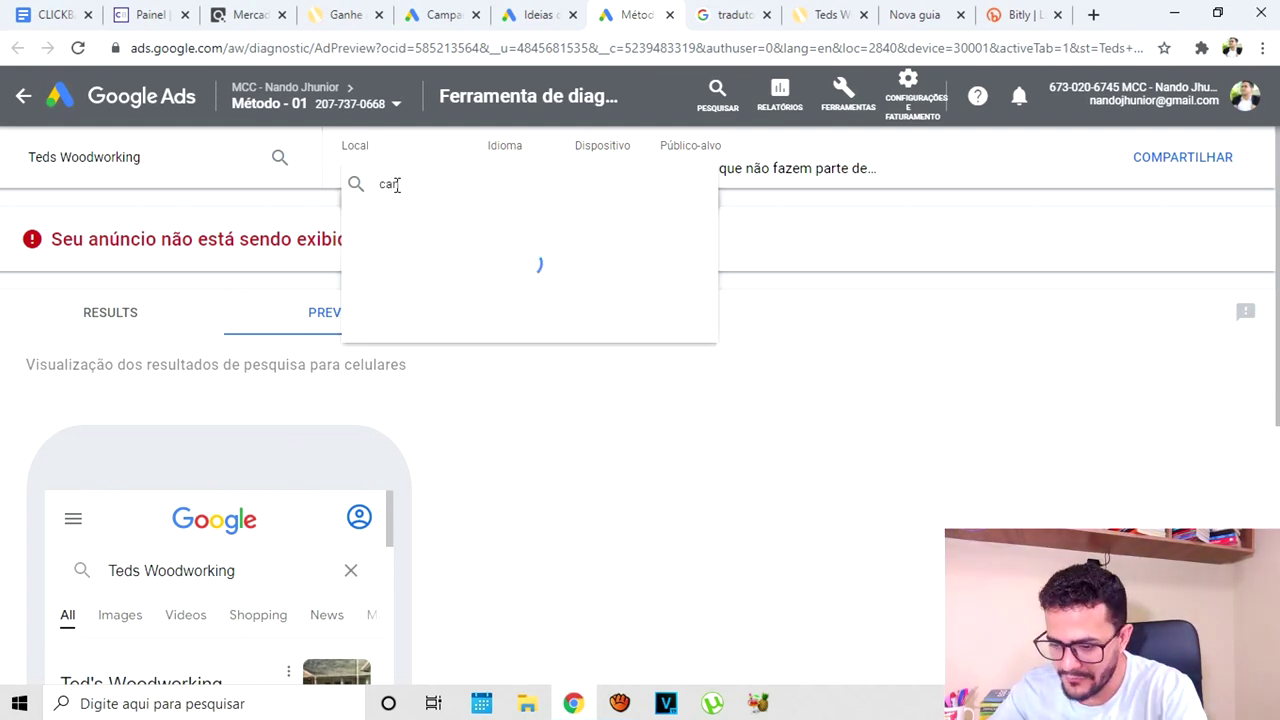
{"action": "key", "text": "BackSpace"}
{"action": "key", "text": "BackSpace"}
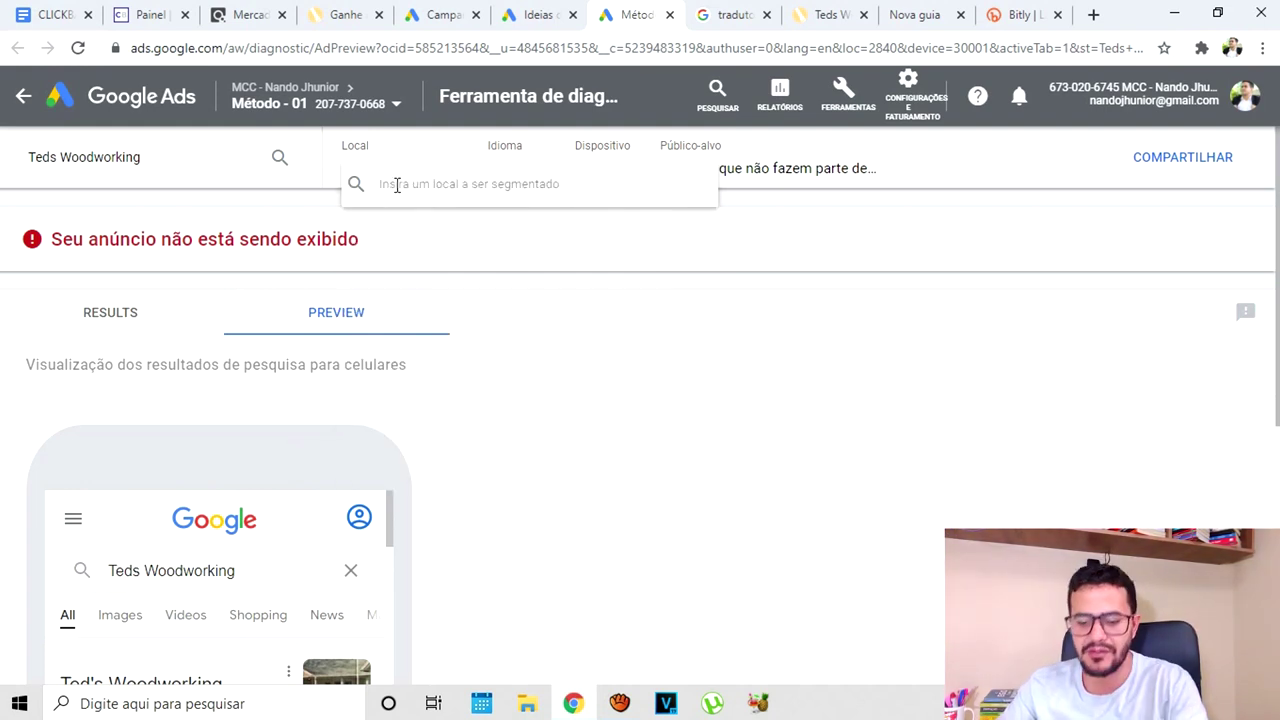
{"action": "type", "text": "autrali"}
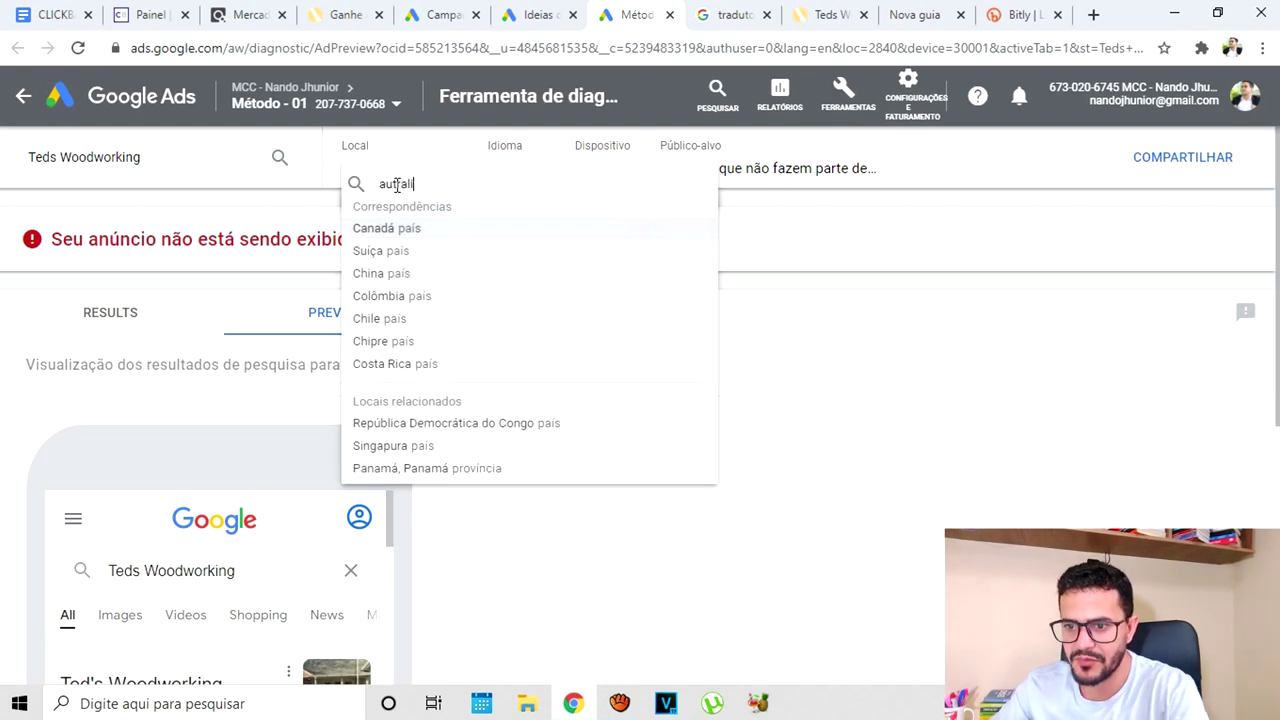
{"action": "type", "text": "a"}
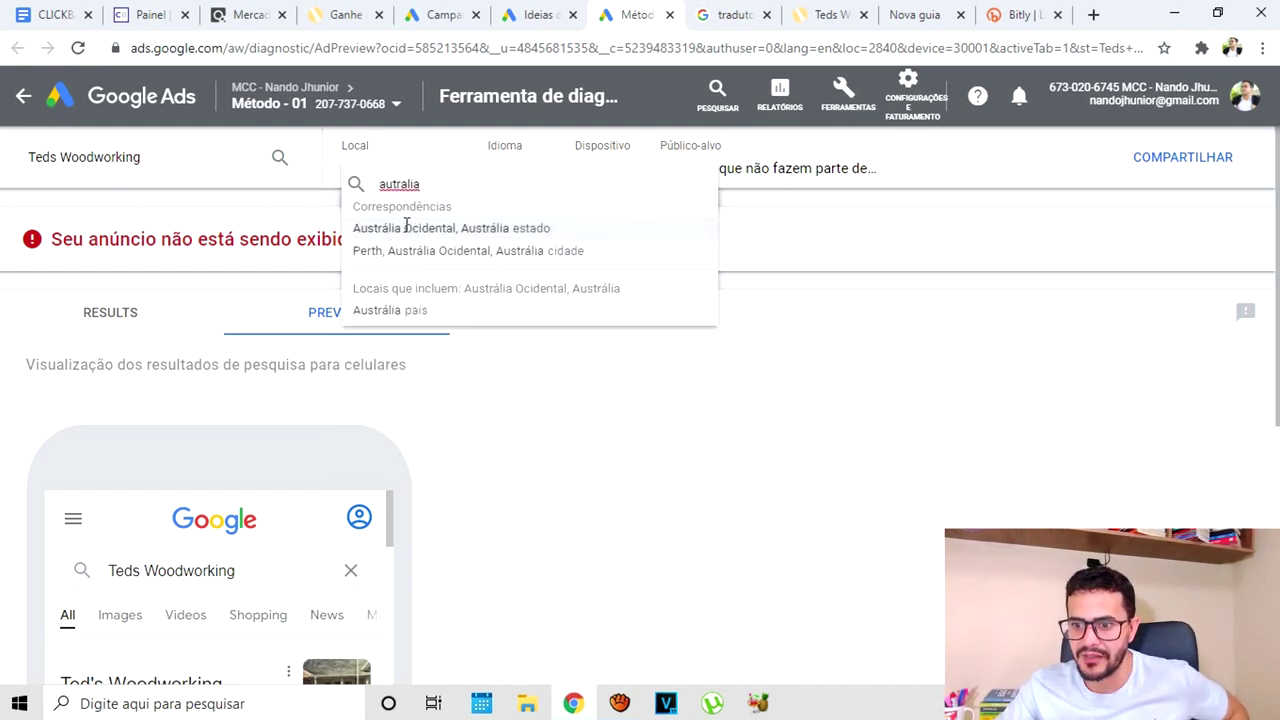
{"action": "left_click", "coordinate": [381, 312]}
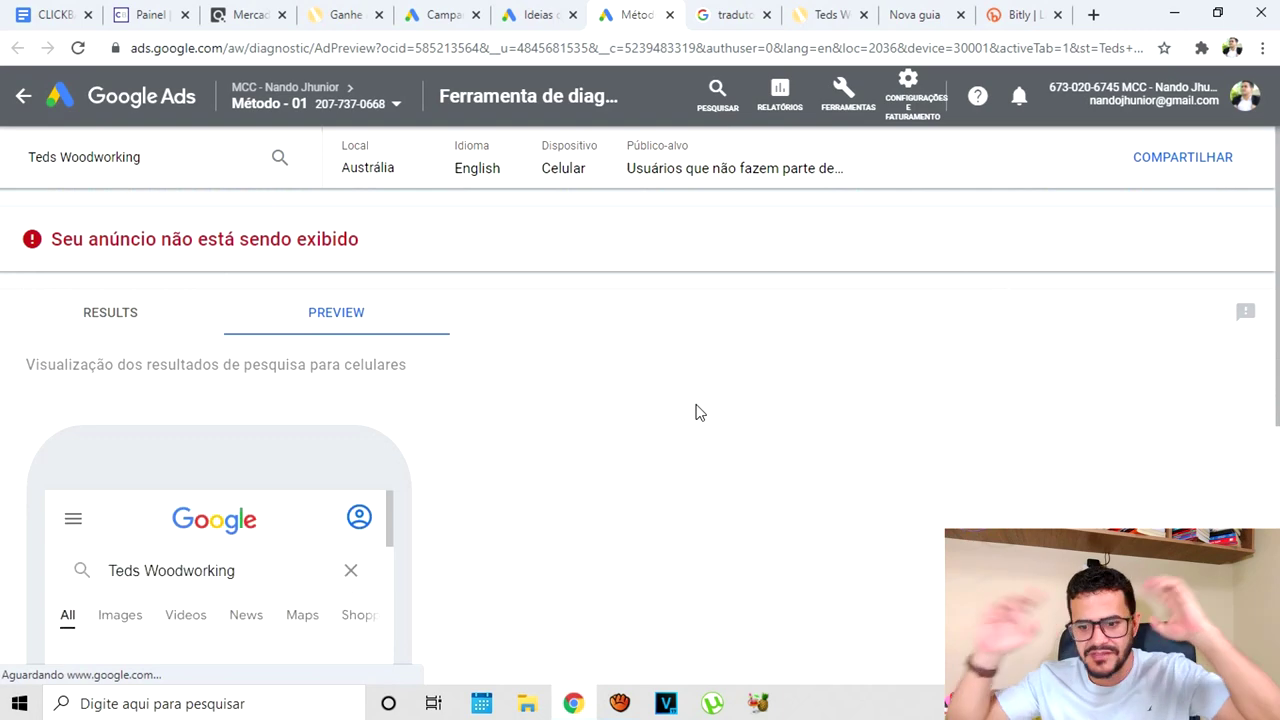
{"action": "scroll", "coordinate": [697, 414], "scroll_direction": "down", "scroll_amount": 4}
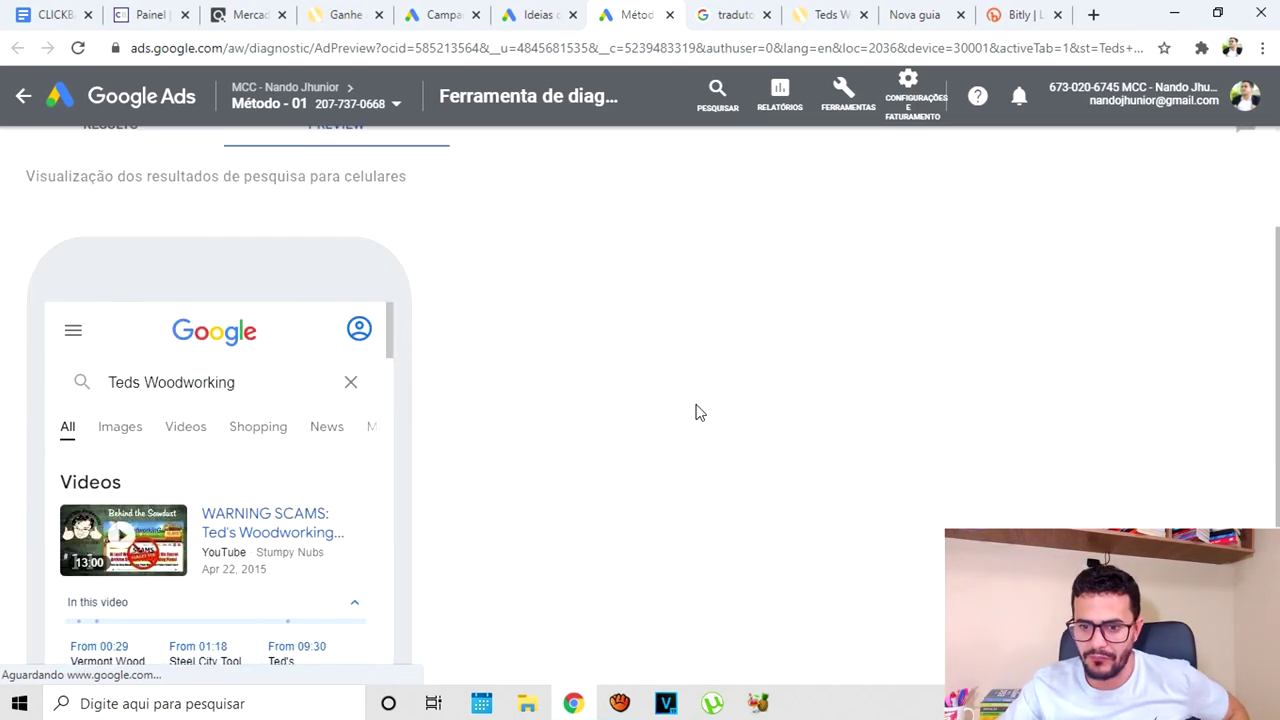
{"action": "scroll", "coordinate": [693, 415], "scroll_direction": "up", "scroll_amount": 4}
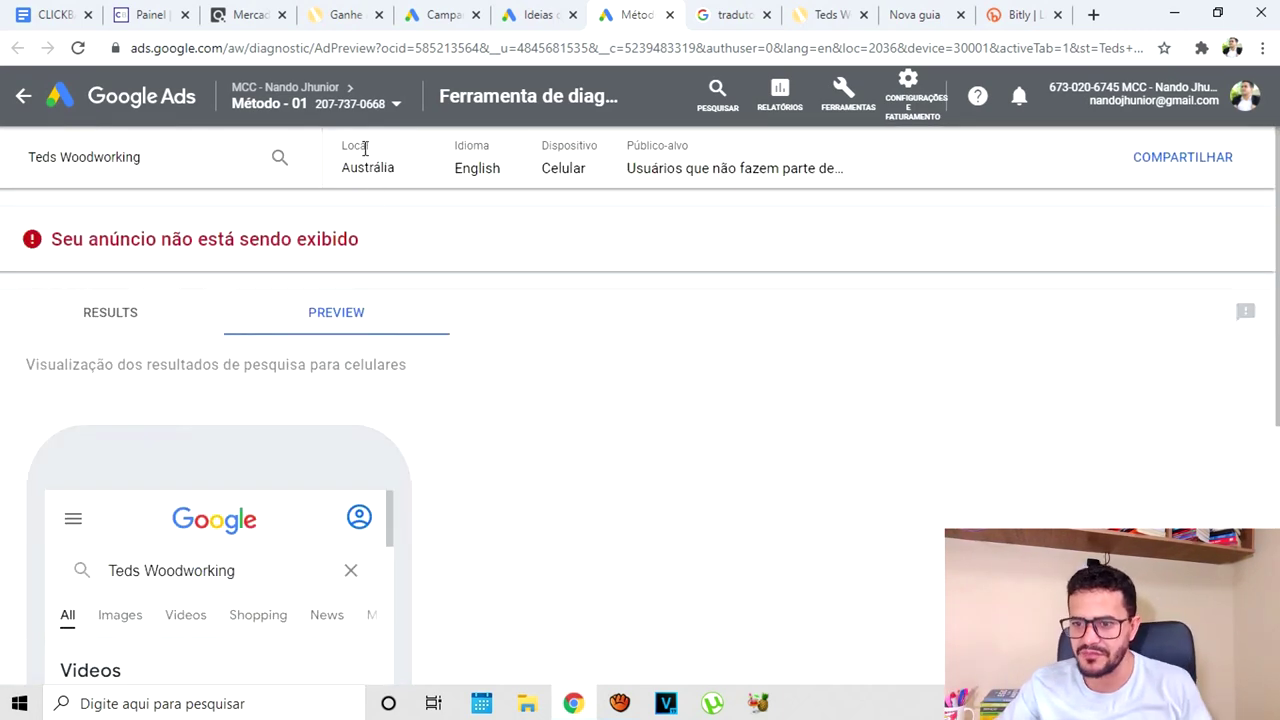
Set the ad preview location to the country Canadá
{"action": "left_click", "coordinate": [421, 170]}
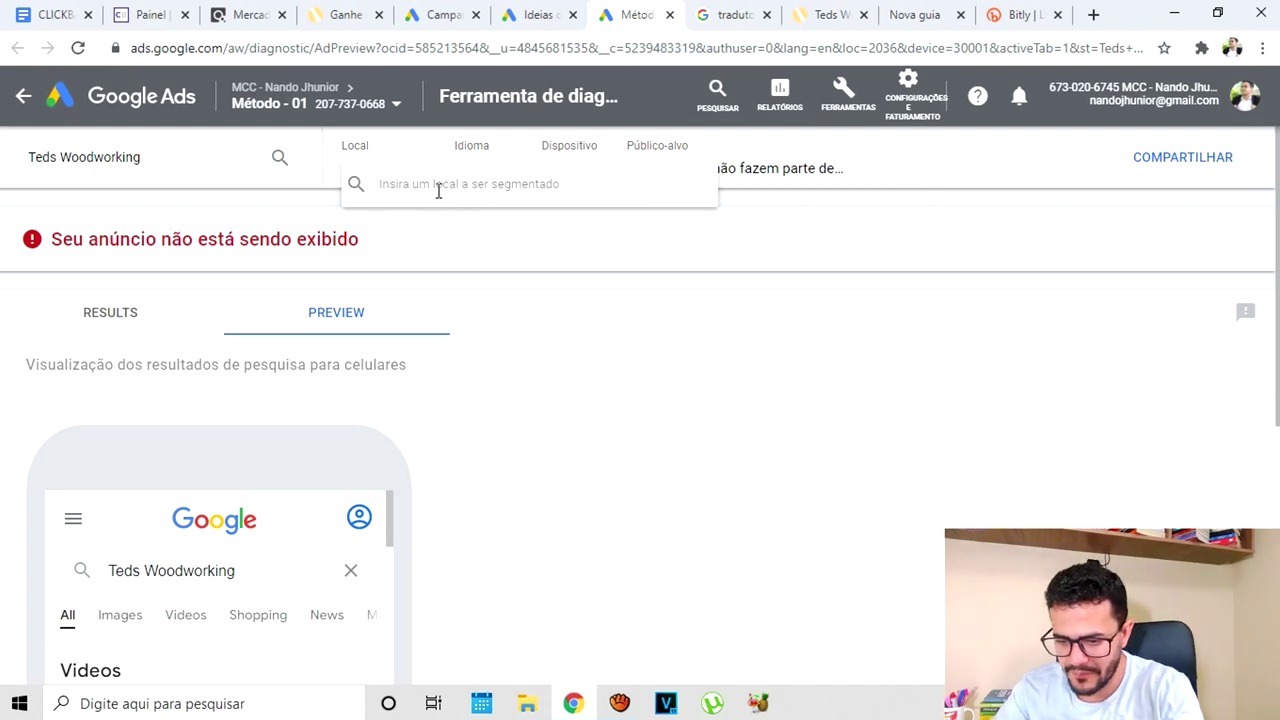
{"action": "type", "text": "canda"}
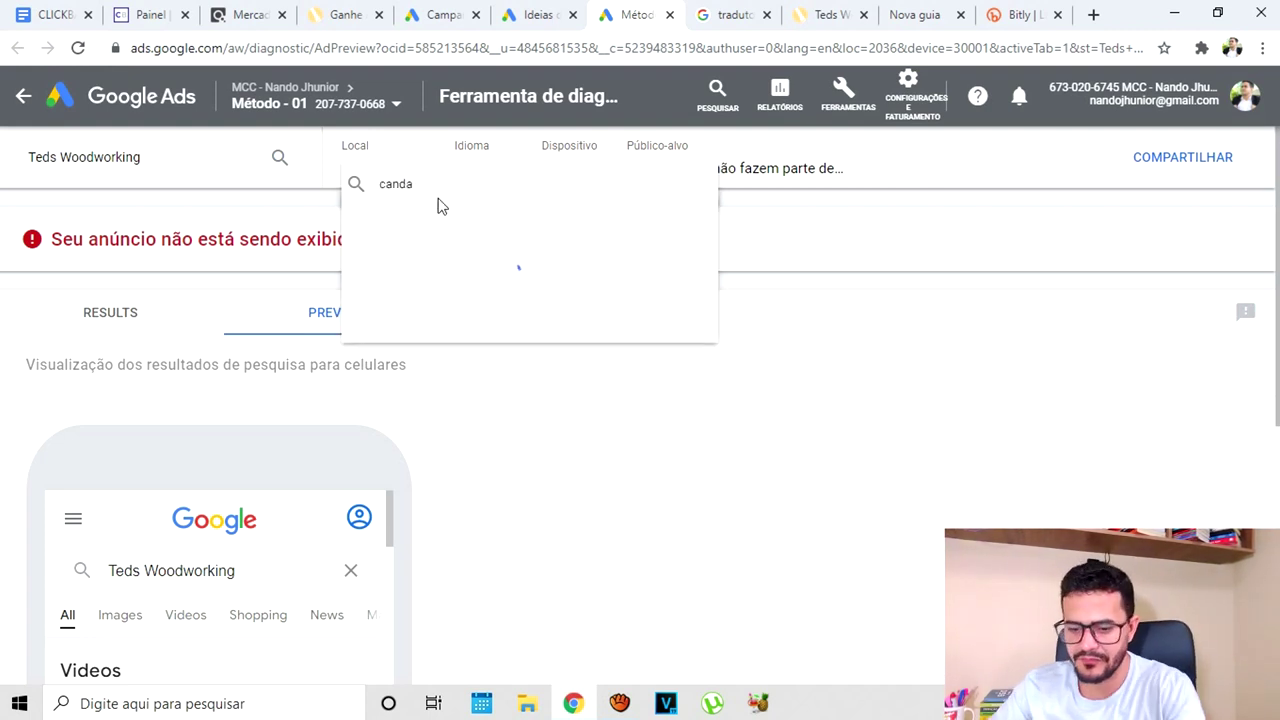
{"action": "key", "text": "BackSpace"}
{"action": "key", "text": "BackSpace"}
{"action": "key", "text": "BackSpace"}
{"action": "type", "text": "nada"}
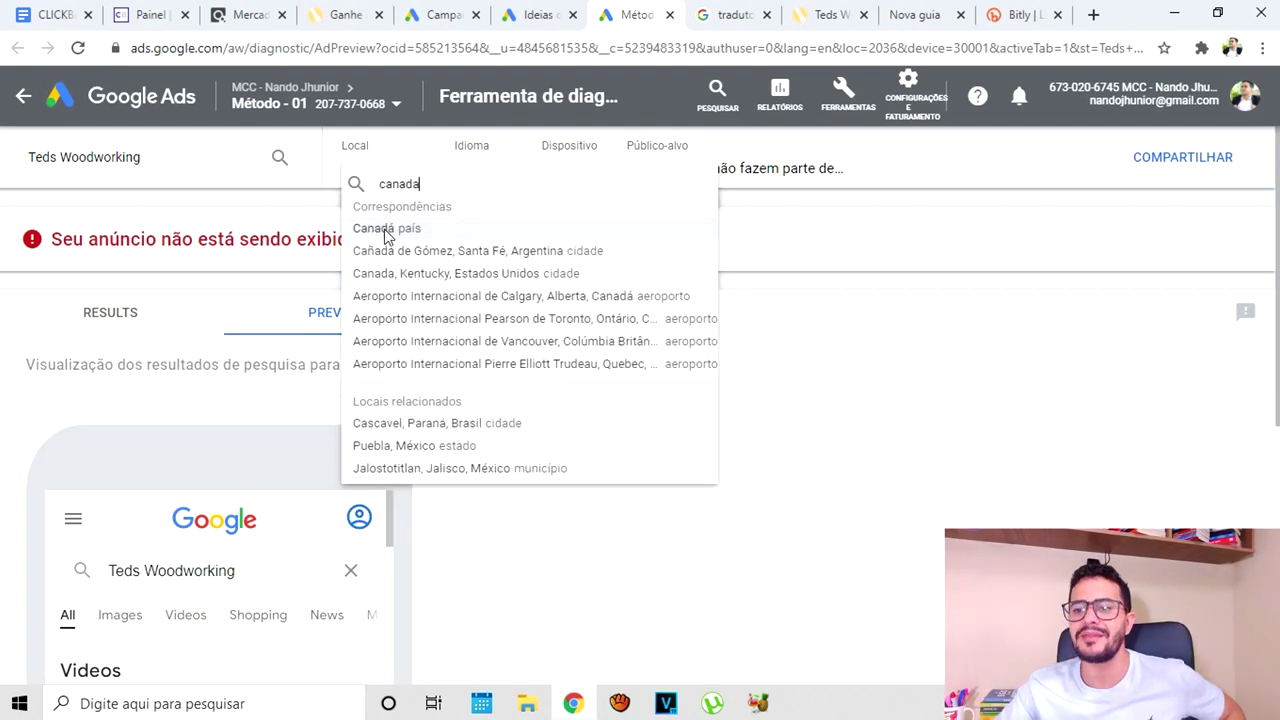
{"action": "left_click", "coordinate": [386, 231]}
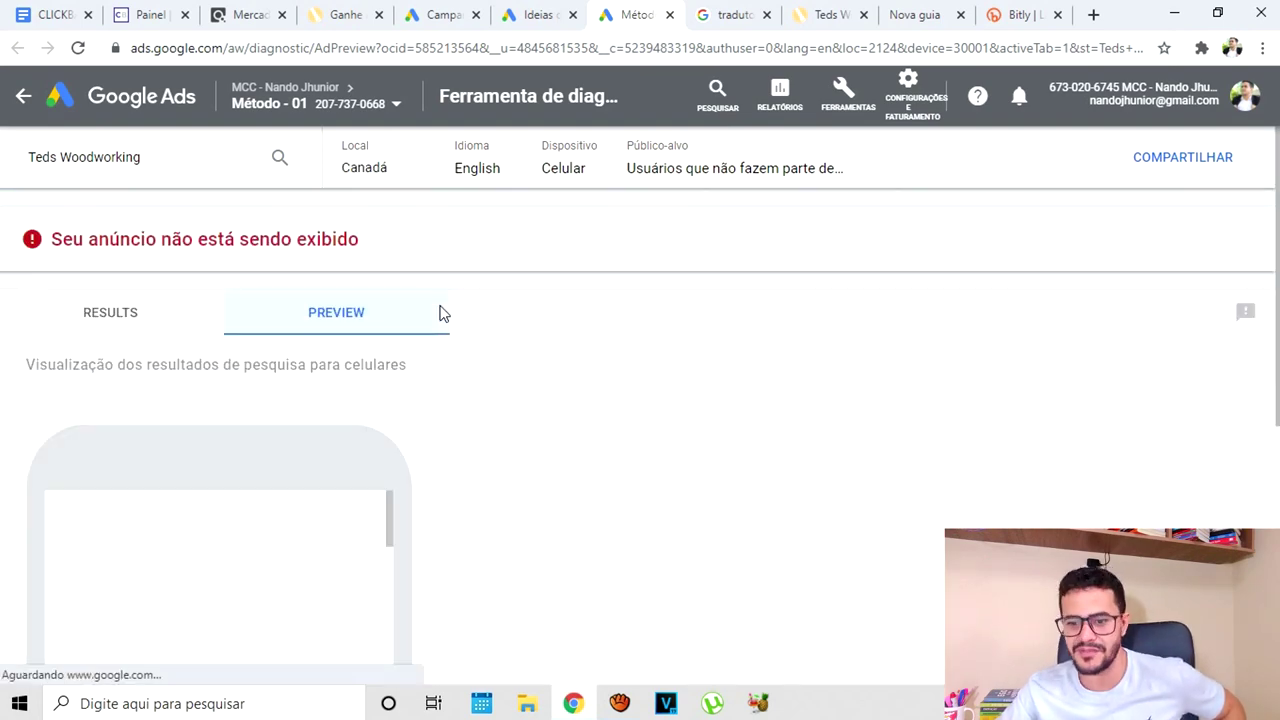
Examine the Canadian mobile search results for "Teds Woodworking" for competing ads
{"action": "scroll", "coordinate": [505, 383], "scroll_direction": "down", "scroll_amount": 2}
{"action": "scroll", "coordinate": [560, 400], "scroll_direction": "down", "scroll_amount": 3}
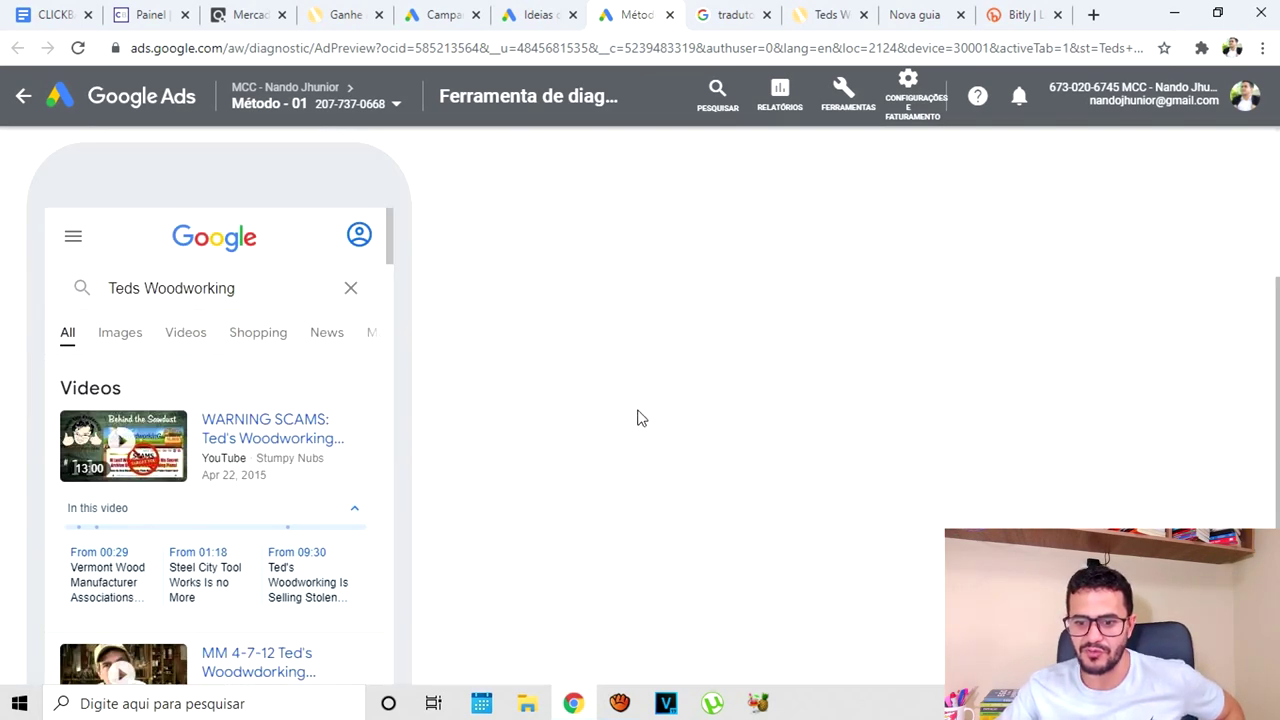
{"action": "scroll", "coordinate": [337, 486], "scroll_direction": "up", "scroll_amount": 5}
{"action": "scroll", "coordinate": [340, 475], "scroll_direction": "down", "scroll_amount": 2}
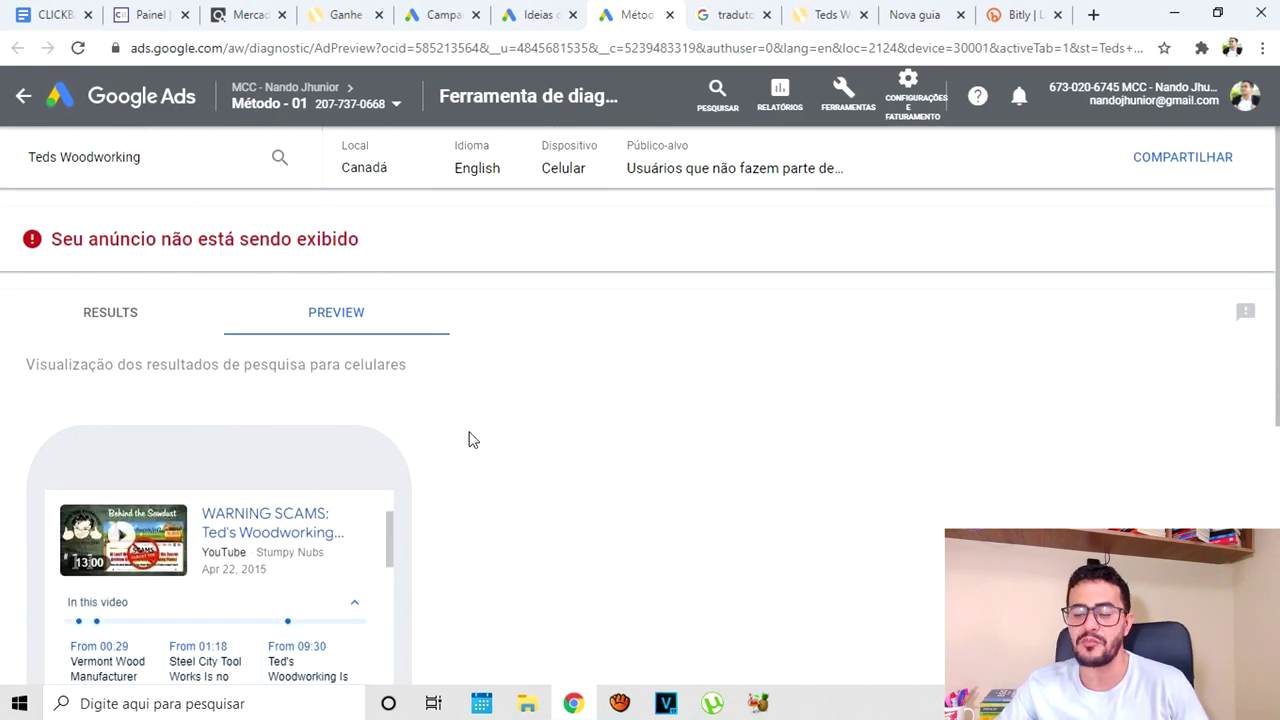
{"action": "scroll", "coordinate": [528, 390], "scroll_direction": "down", "scroll_amount": 2}
{"action": "scroll", "coordinate": [530, 390], "scroll_direction": "down", "scroll_amount": 1}
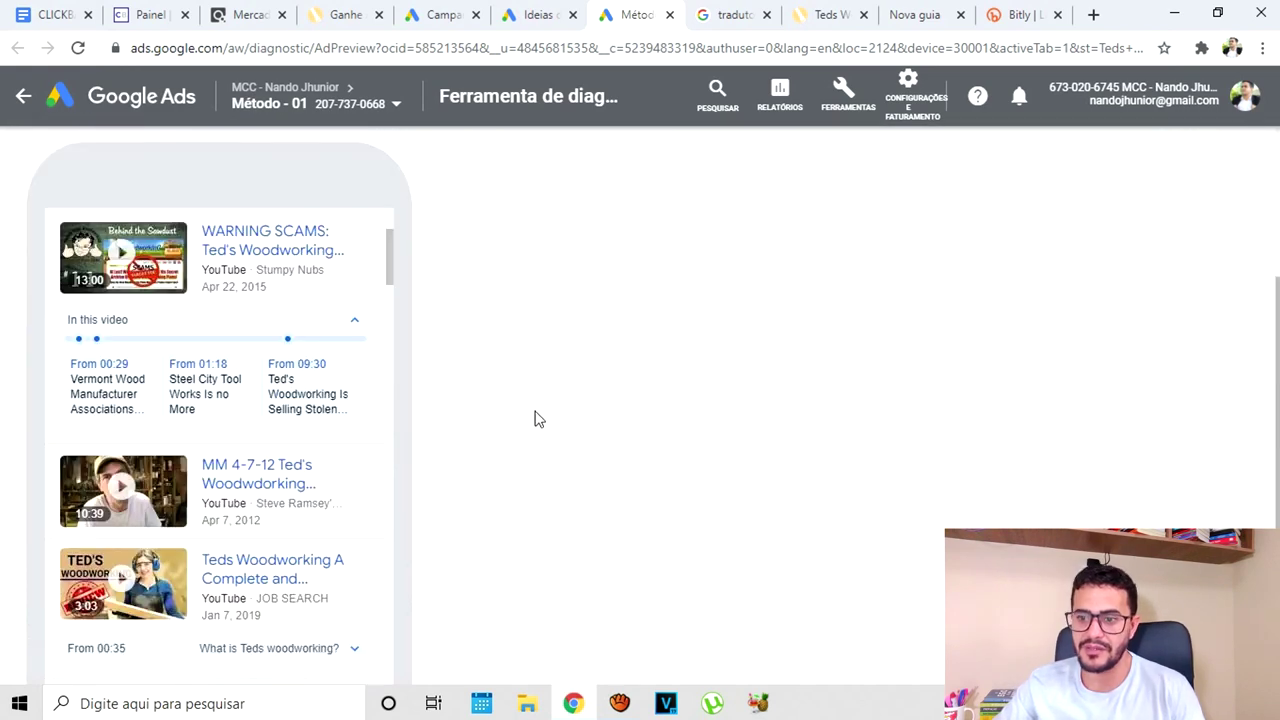
{"action": "scroll", "coordinate": [534, 417], "scroll_direction": "up", "scroll_amount": 3}
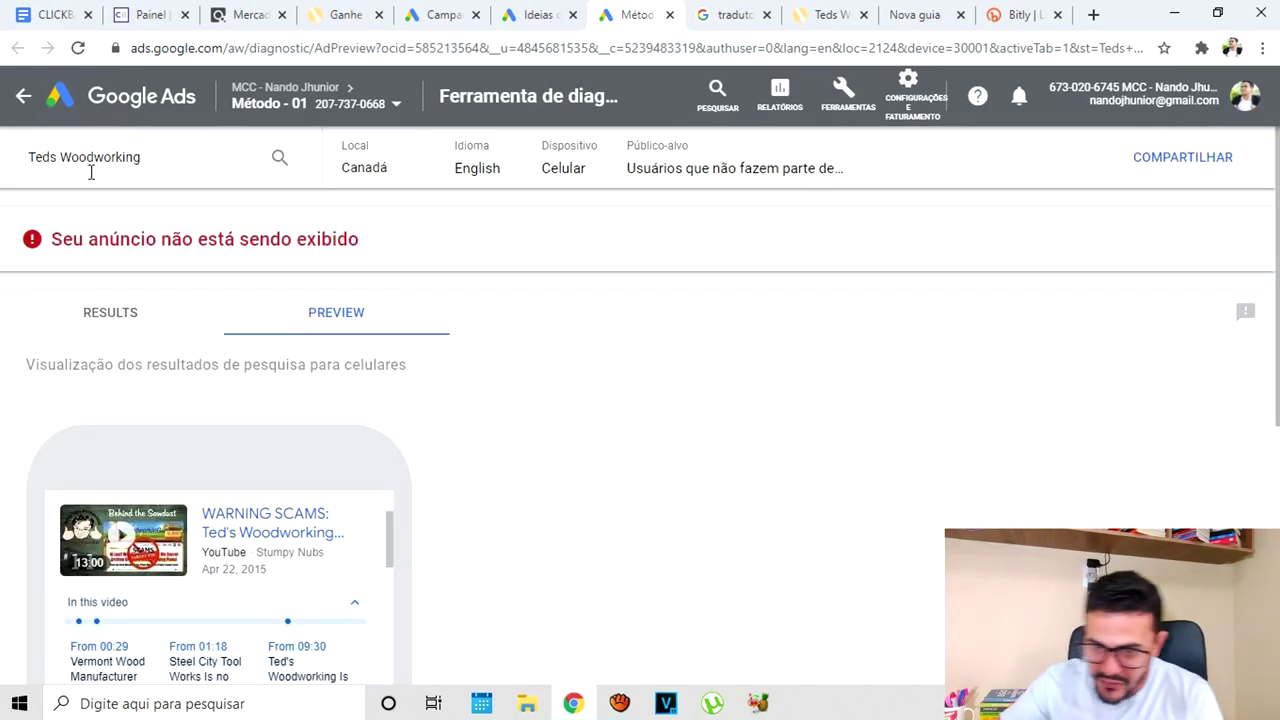
Shorten the preview search term to "Woodworking", run it and check the mobile results for ads
{"action": "double_click", "coordinate": [44, 160]}
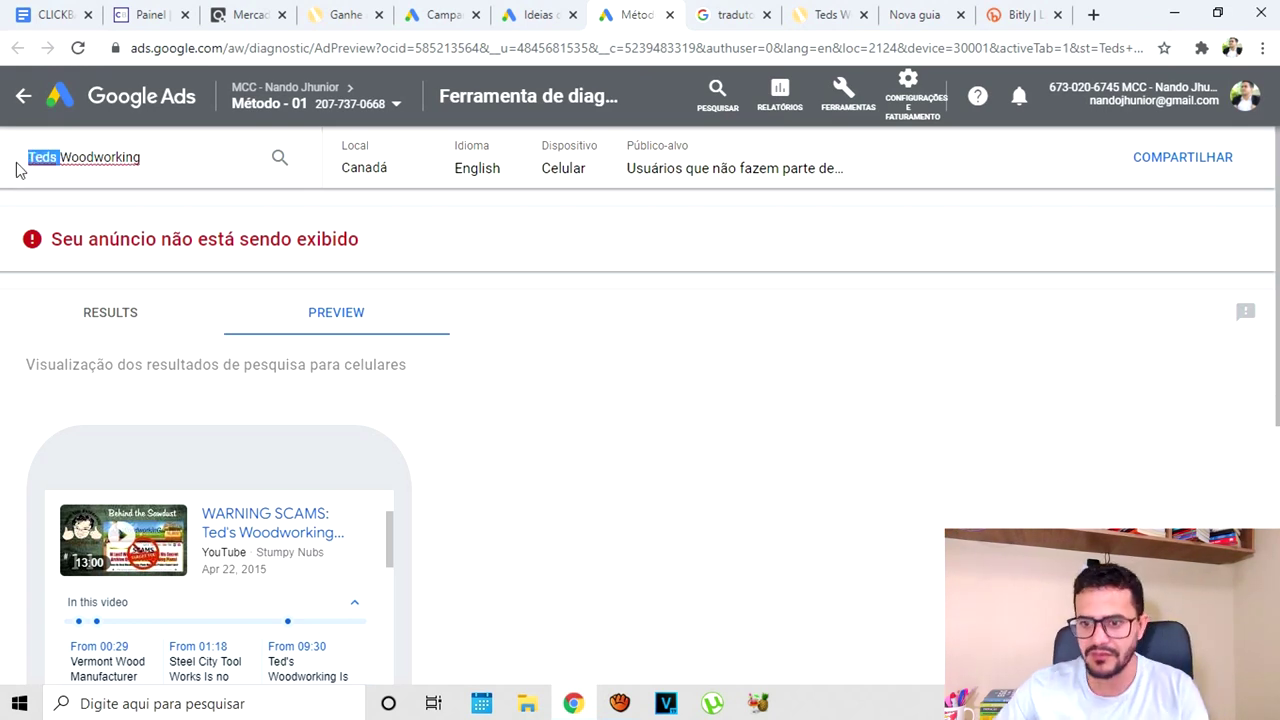
{"action": "key", "text": "BackSpace"}
{"action": "left_click", "coordinate": [280, 162]}
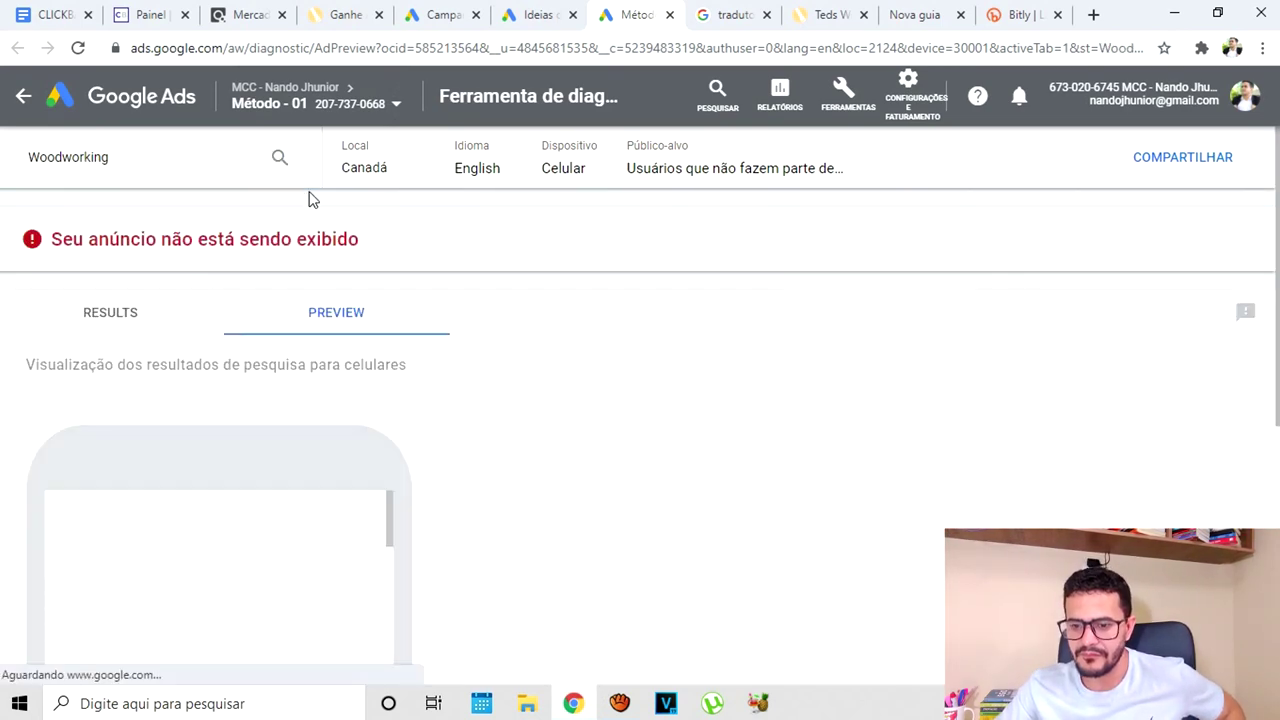
{"action": "scroll", "coordinate": [648, 297], "scroll_direction": "down", "scroll_amount": 2}
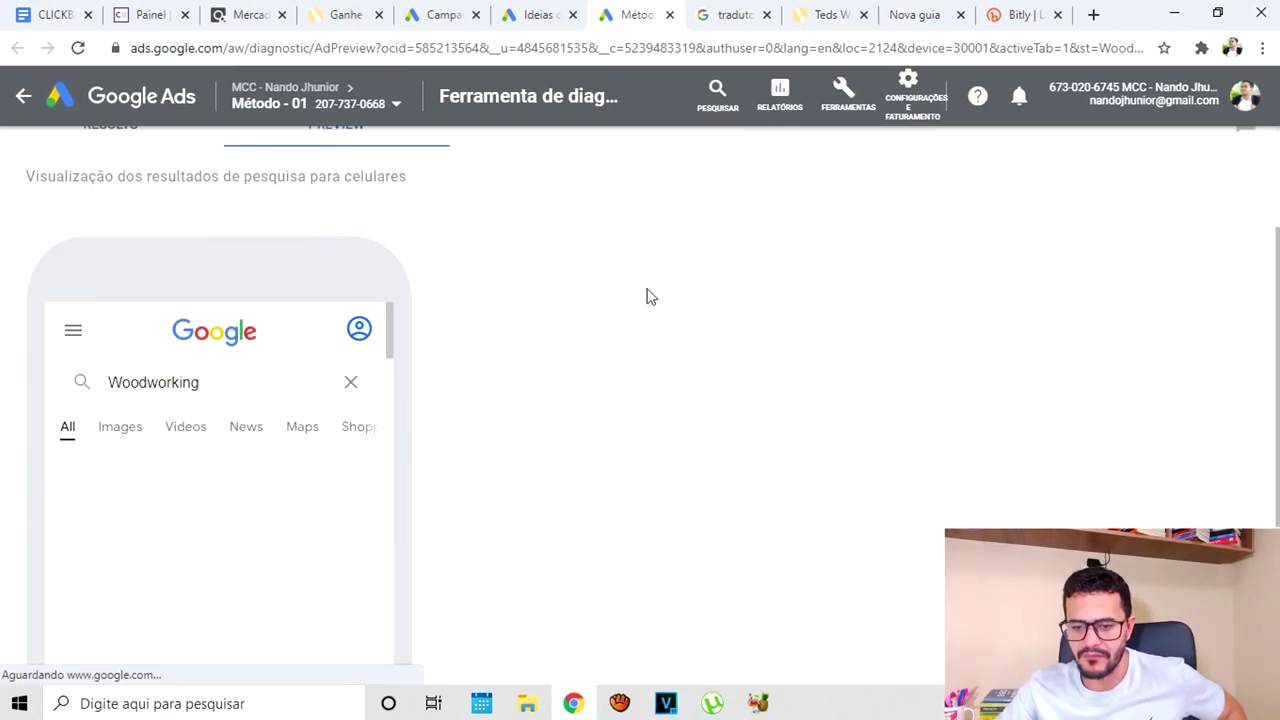
{"action": "scroll", "coordinate": [603, 322], "scroll_direction": "down", "scroll_amount": 1}
{"action": "scroll", "coordinate": [271, 461], "scroll_direction": "down", "scroll_amount": 5}
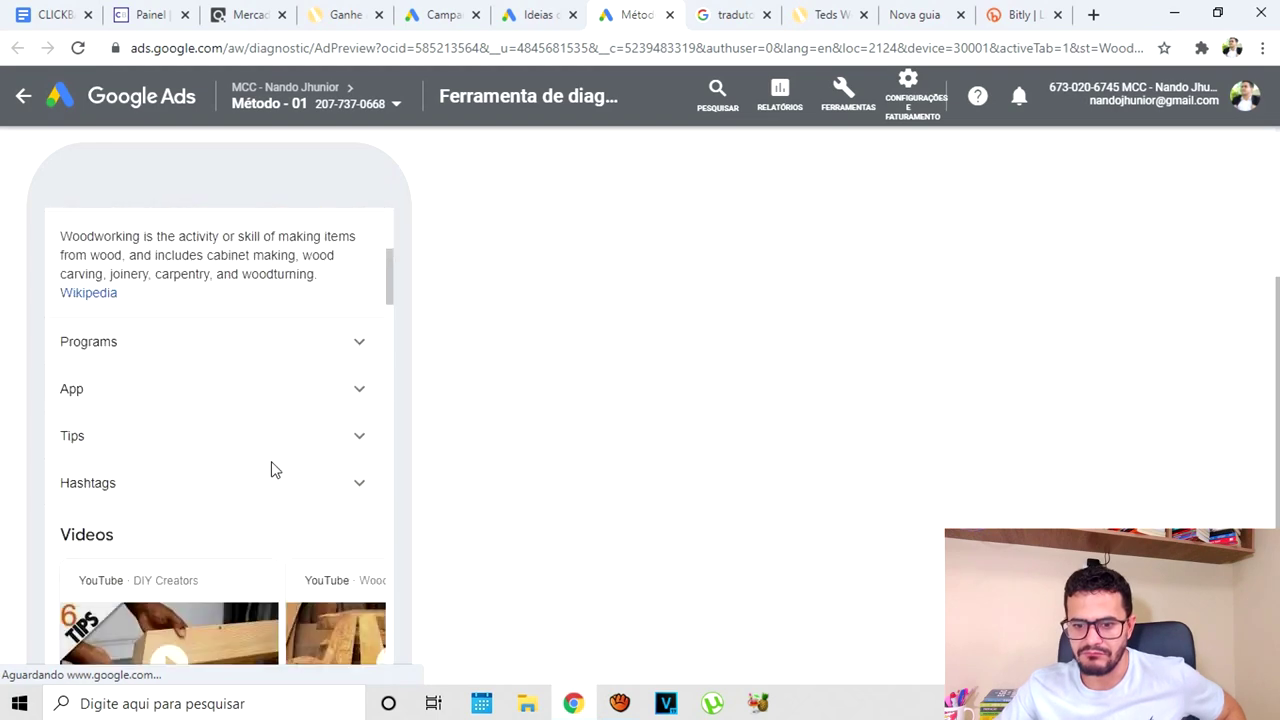
{"action": "scroll", "coordinate": [271, 461], "scroll_direction": "up", "scroll_amount": 5}
{"action": "scroll", "coordinate": [379, 208], "scroll_direction": "up", "scroll_amount": 1}
{"action": "scroll", "coordinate": [379, 208], "scroll_direction": "up", "scroll_amount": 2}
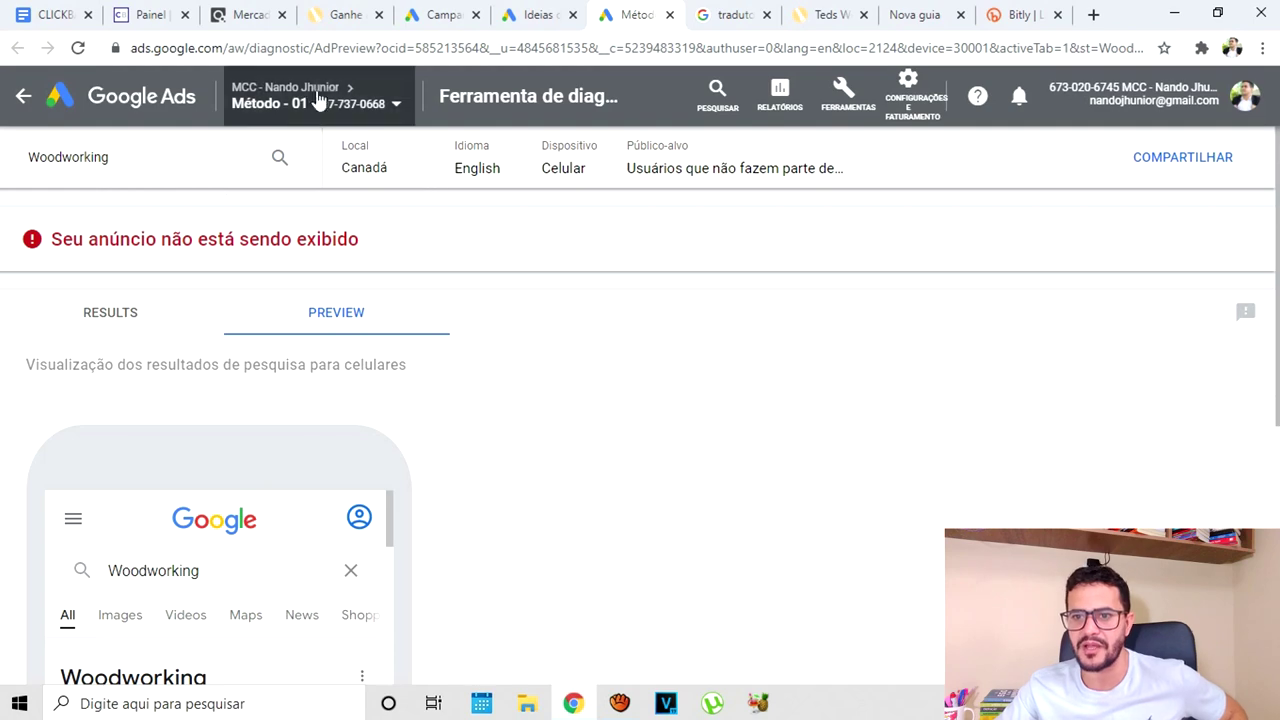
Copy the product name "The Lost Book Of Remedies" from its listing in the ClickBank marketplace
{"action": "left_click", "coordinate": [252, 16]}
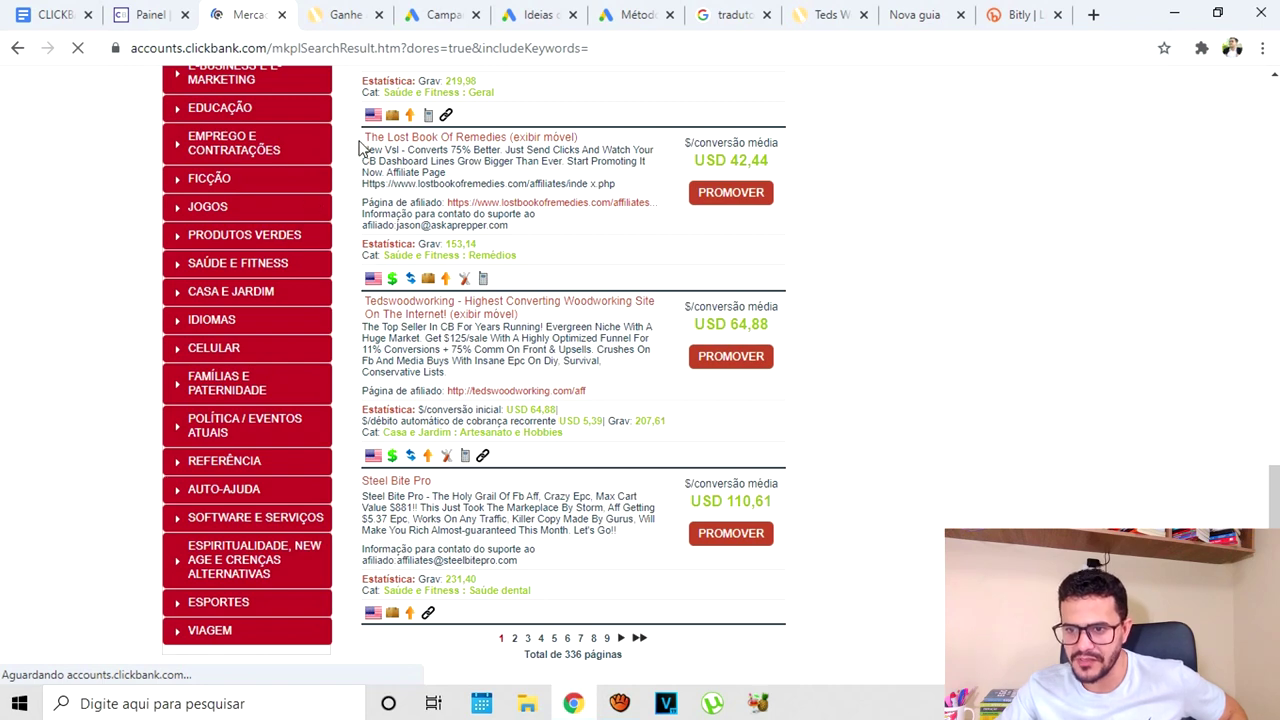
{"action": "left_click_drag", "start_coordinate": [440, 140], "coordinate": [517, 145]}
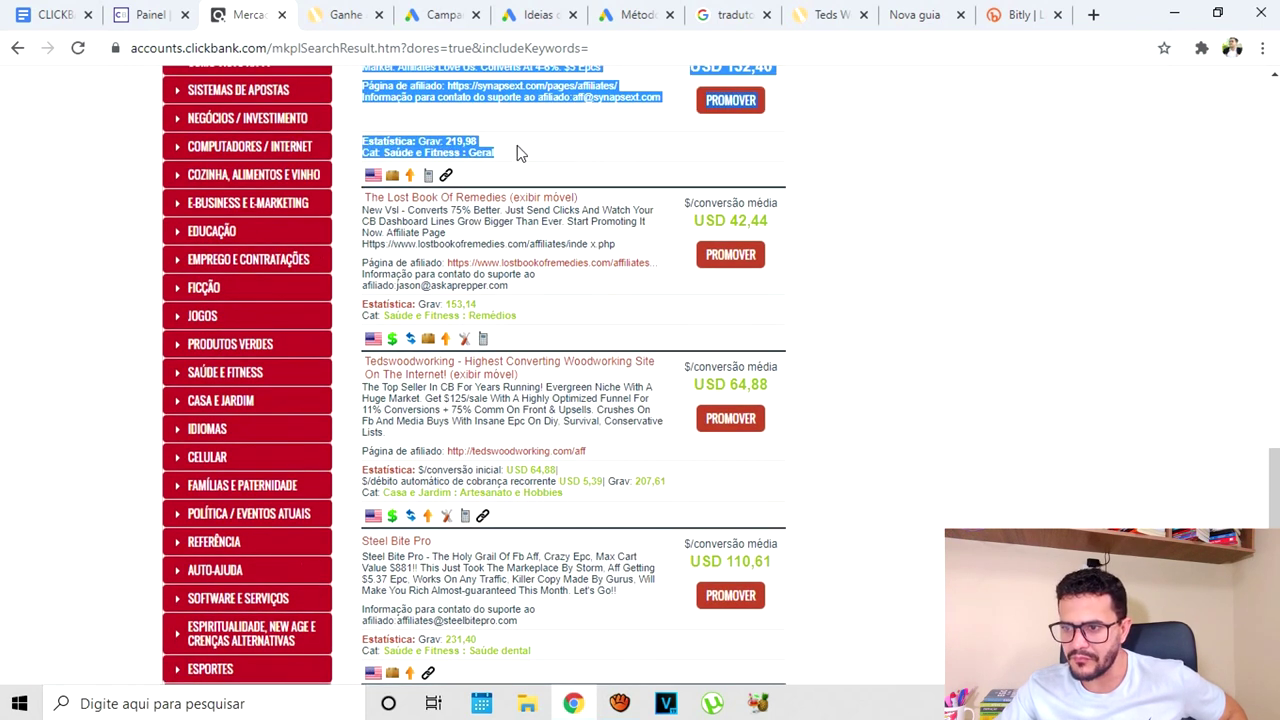
{"action": "left_click", "coordinate": [1018, 246]}
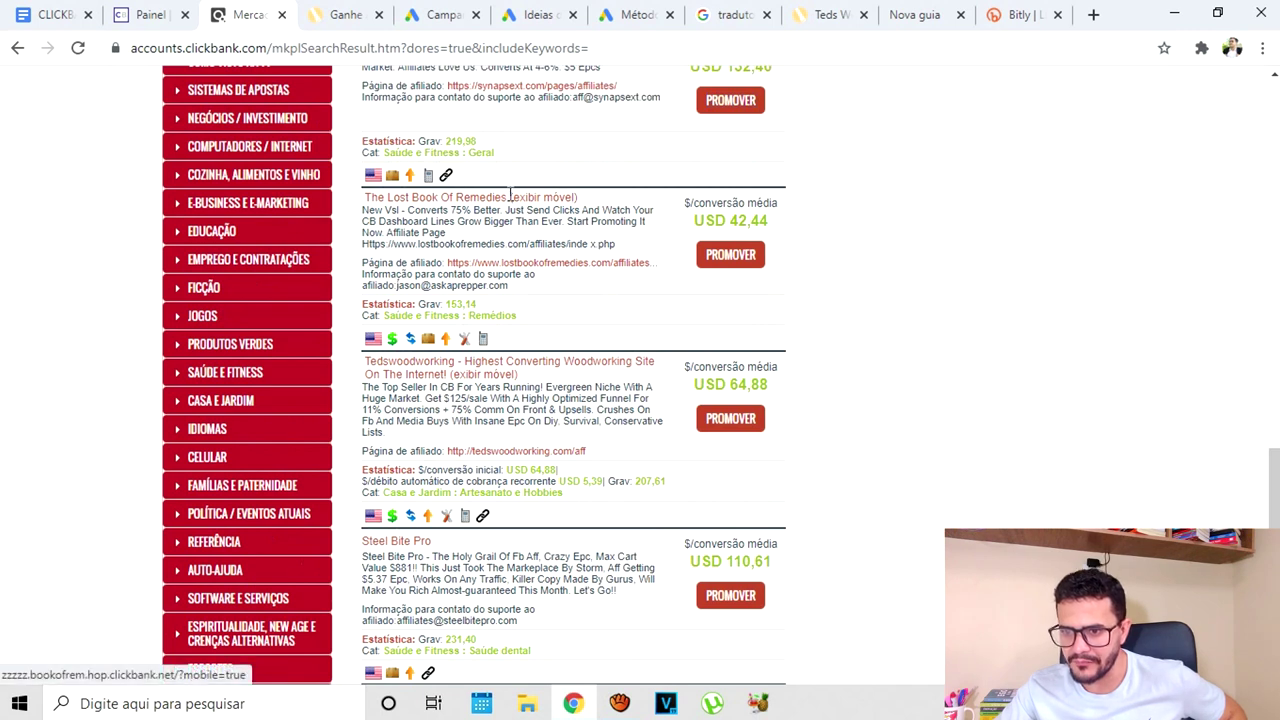
{"action": "left_click_drag", "start_coordinate": [510, 198], "coordinate": [366, 198]}
{"action": "key", "text": "ctrl+c"}
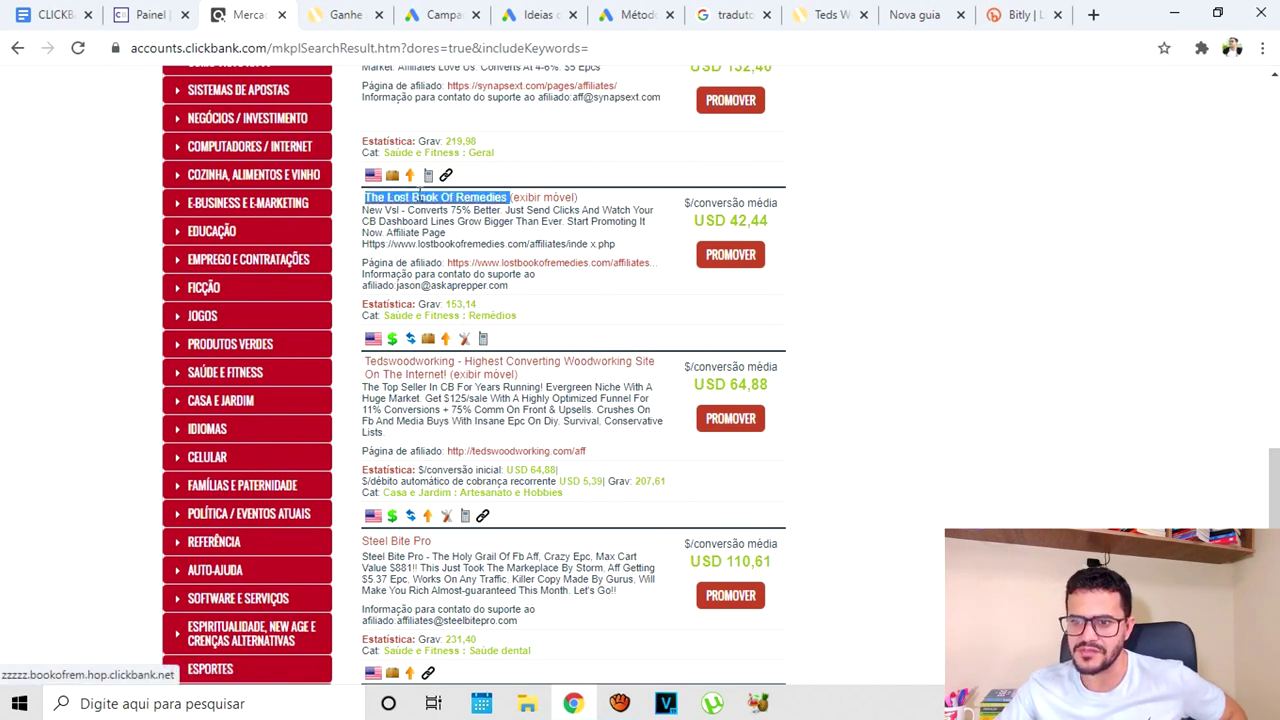
{"action": "right_click", "coordinate": [418, 198]}
{"action": "left_click", "coordinate": [509, 341]}
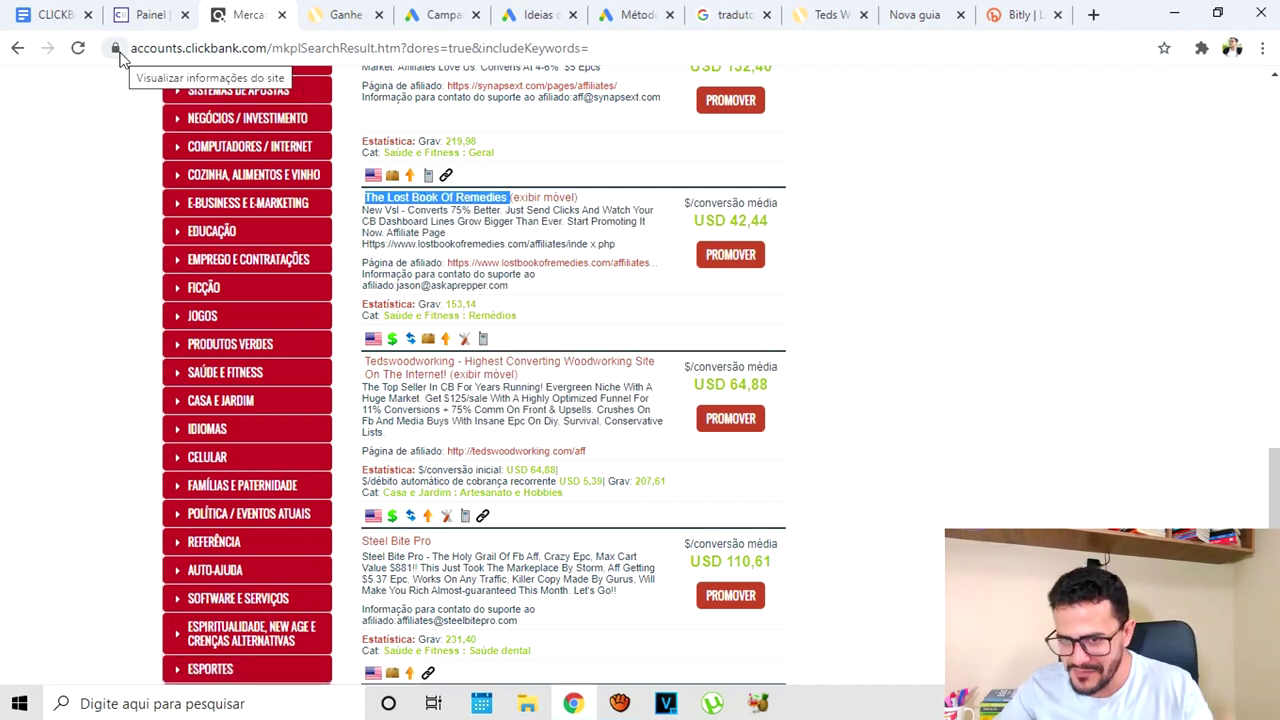
Return to the Google Ads preview tool and run the preview for "The Lost Book Of Remedies"
{"action": "left_click", "coordinate": [632, 15]}
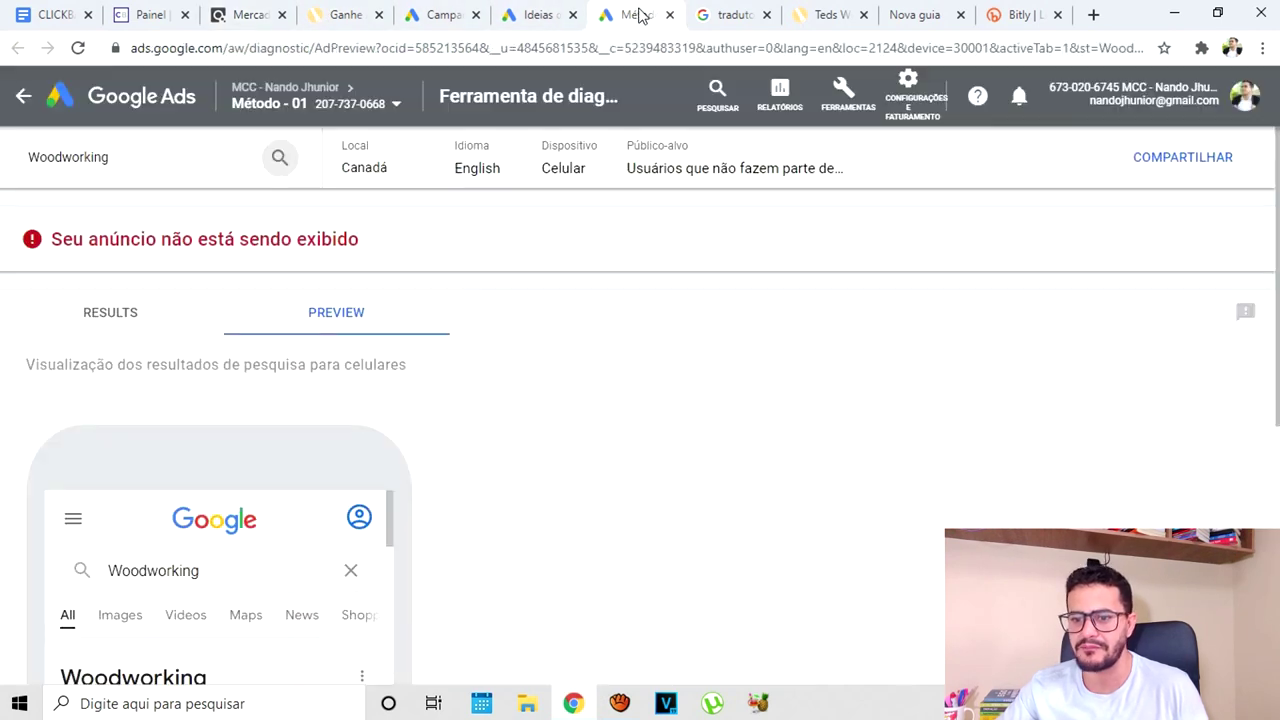
{"action": "left_click", "coordinate": [171, 157]}
{"action": "key", "text": "ctrl+a"}
{"action": "key", "text": "ctrl+v"}
{"action": "left_click", "coordinate": [279, 158]}
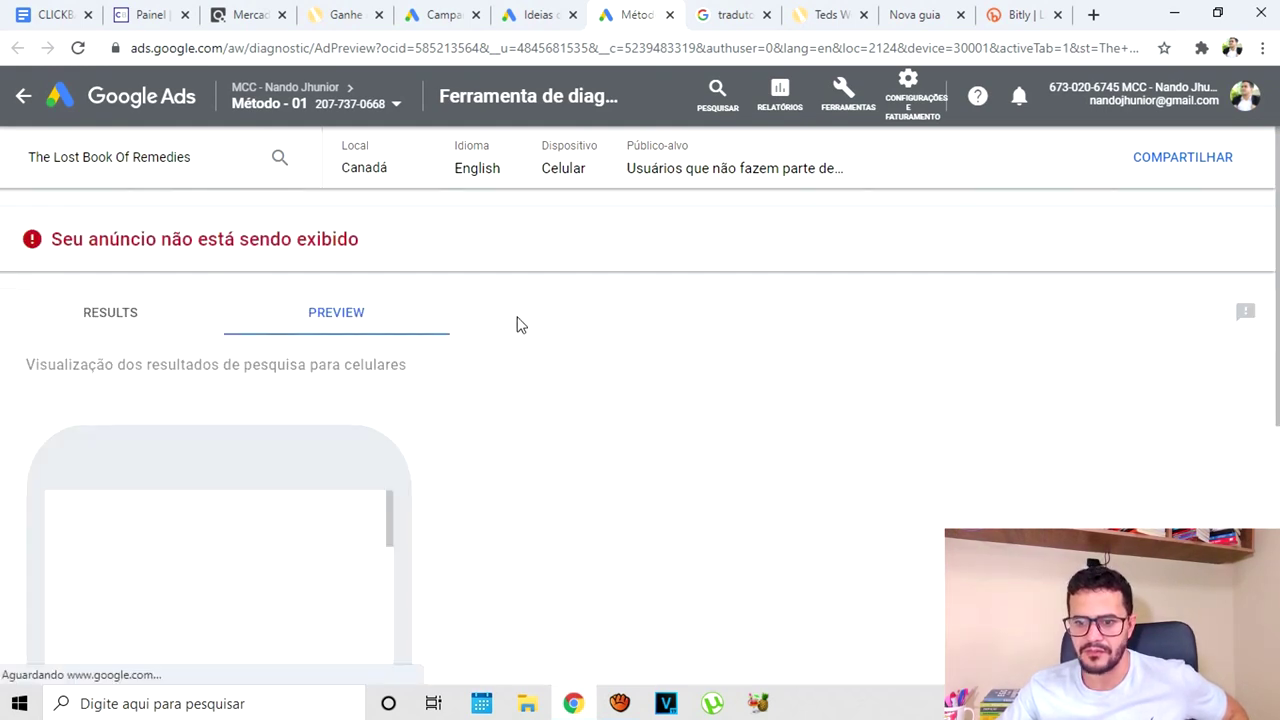
Read the bookofremedies.org ad in the mobile preview and highlight its headline and description text
{"action": "scroll", "coordinate": [535, 322], "scroll_direction": "down", "scroll_amount": 1}
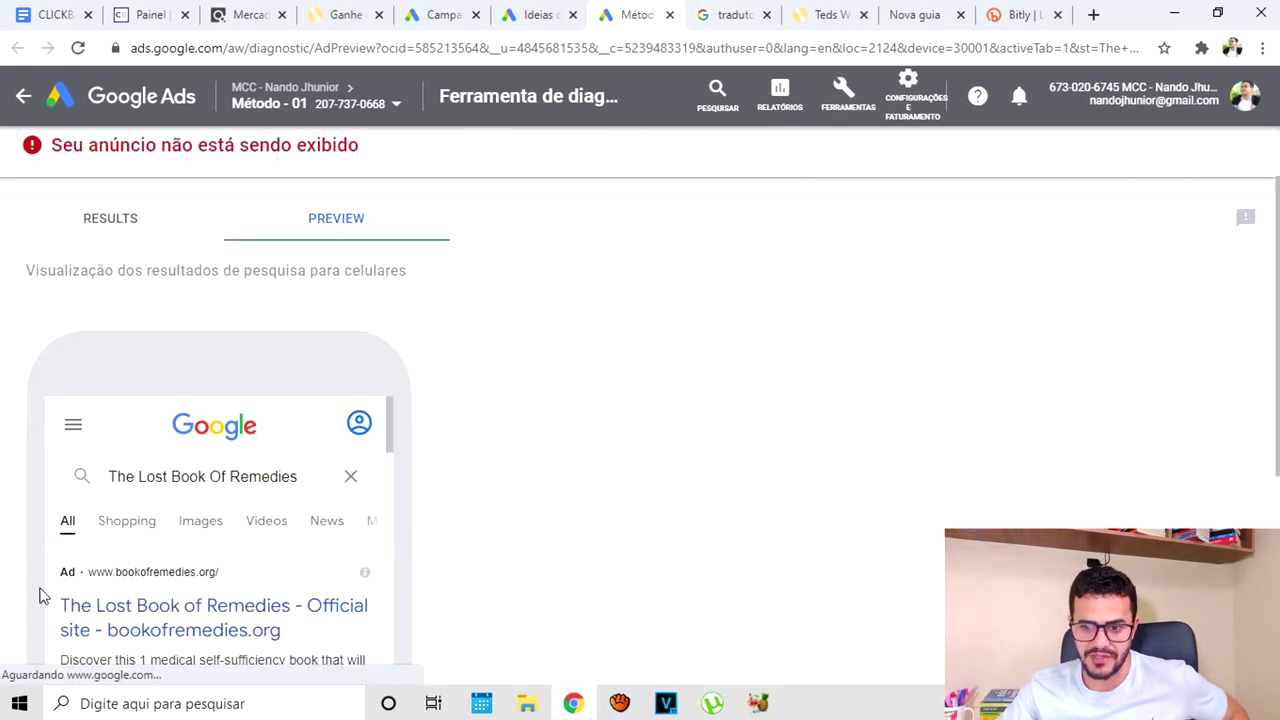
{"action": "scroll", "coordinate": [127, 571], "scroll_direction": "down", "scroll_amount": 2}
{"action": "scroll", "coordinate": [297, 575], "scroll_direction": "up", "scroll_amount": 1}
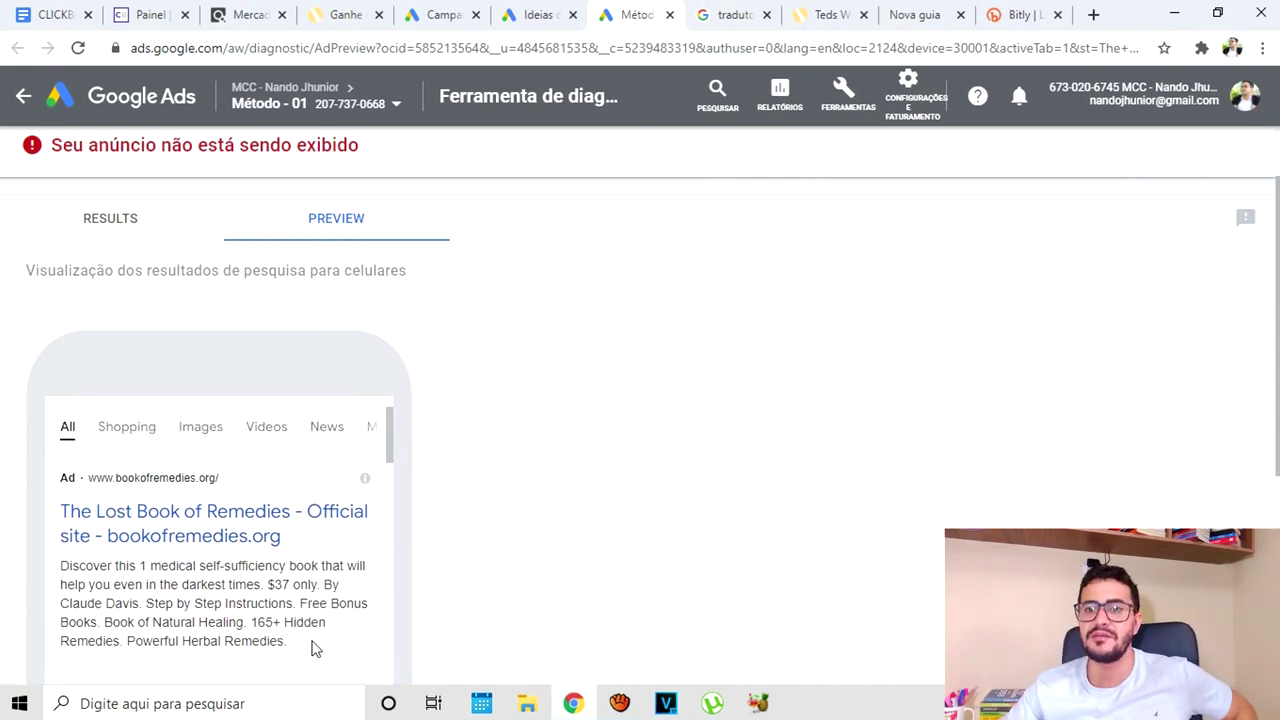
{"action": "left_click_drag", "start_coordinate": [282, 643], "coordinate": [62, 514]}
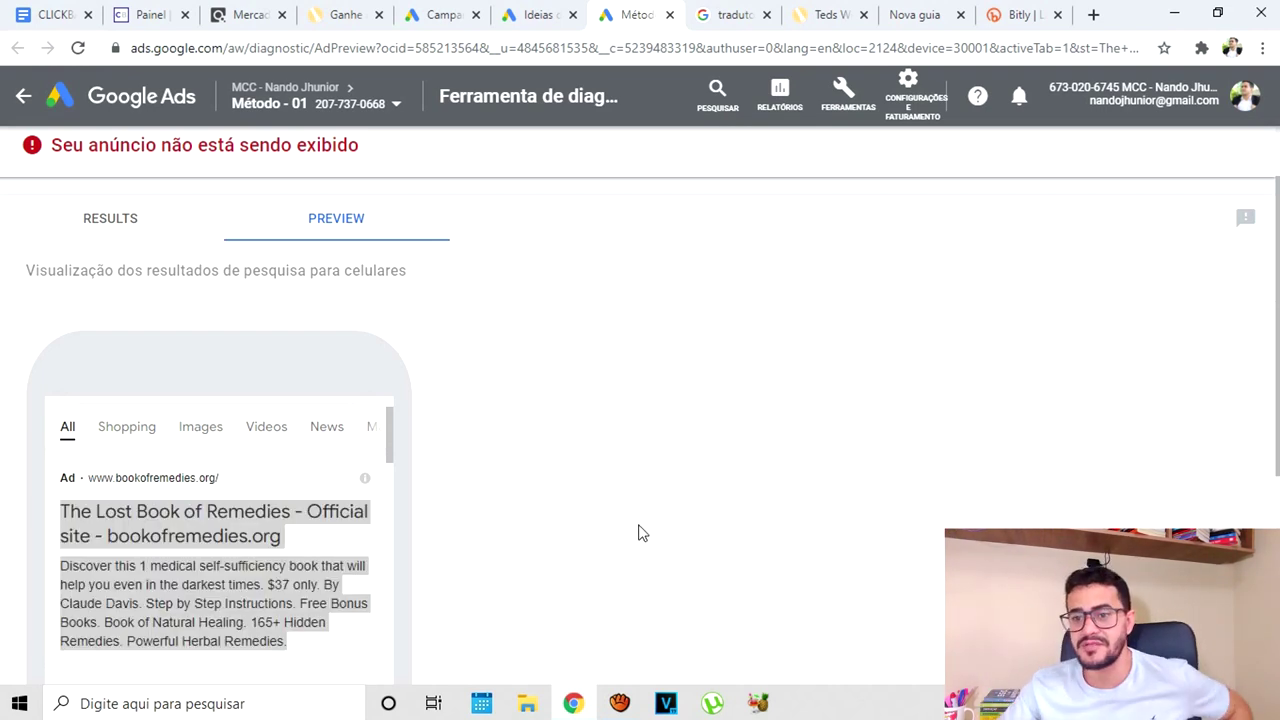
{"action": "scroll", "coordinate": [624, 492], "scroll_direction": "up", "scroll_amount": 1}
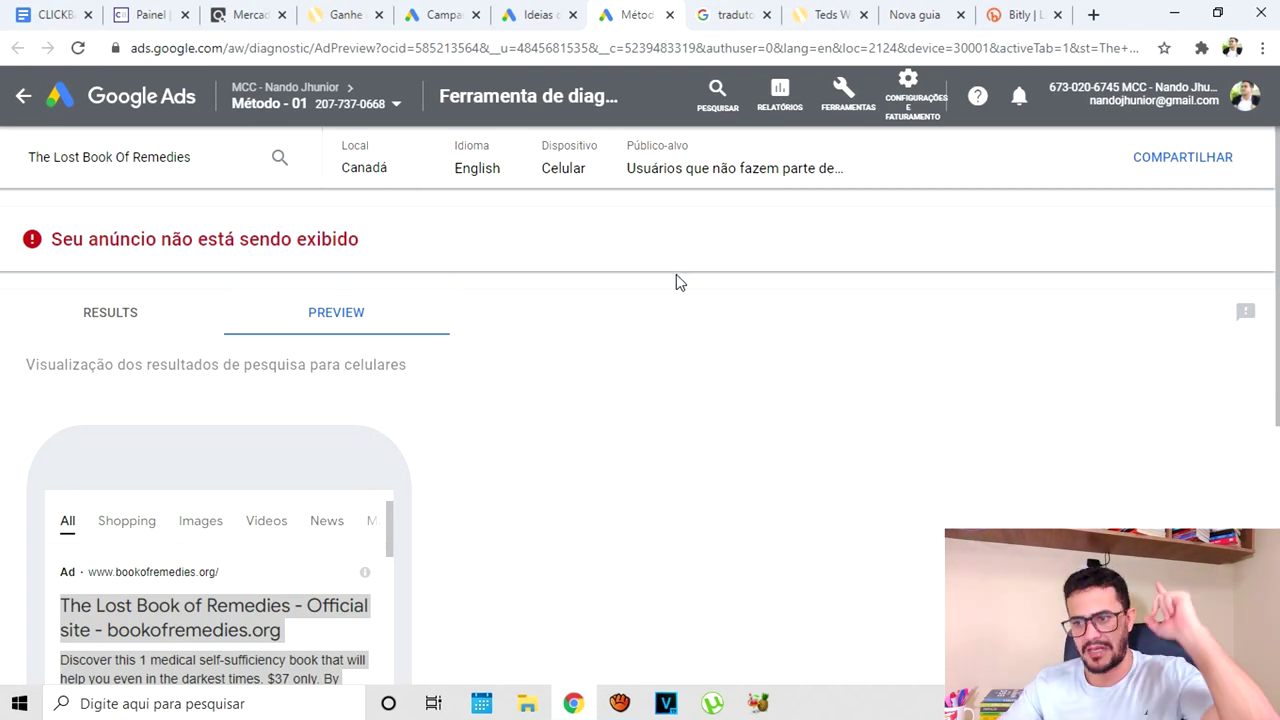
Close the ad preview and keyword ideas pages, and return to the ad copy in the "CLICKBANK - Anunciar na Gringa" document
{"action": "left_click", "coordinate": [670, 18]}
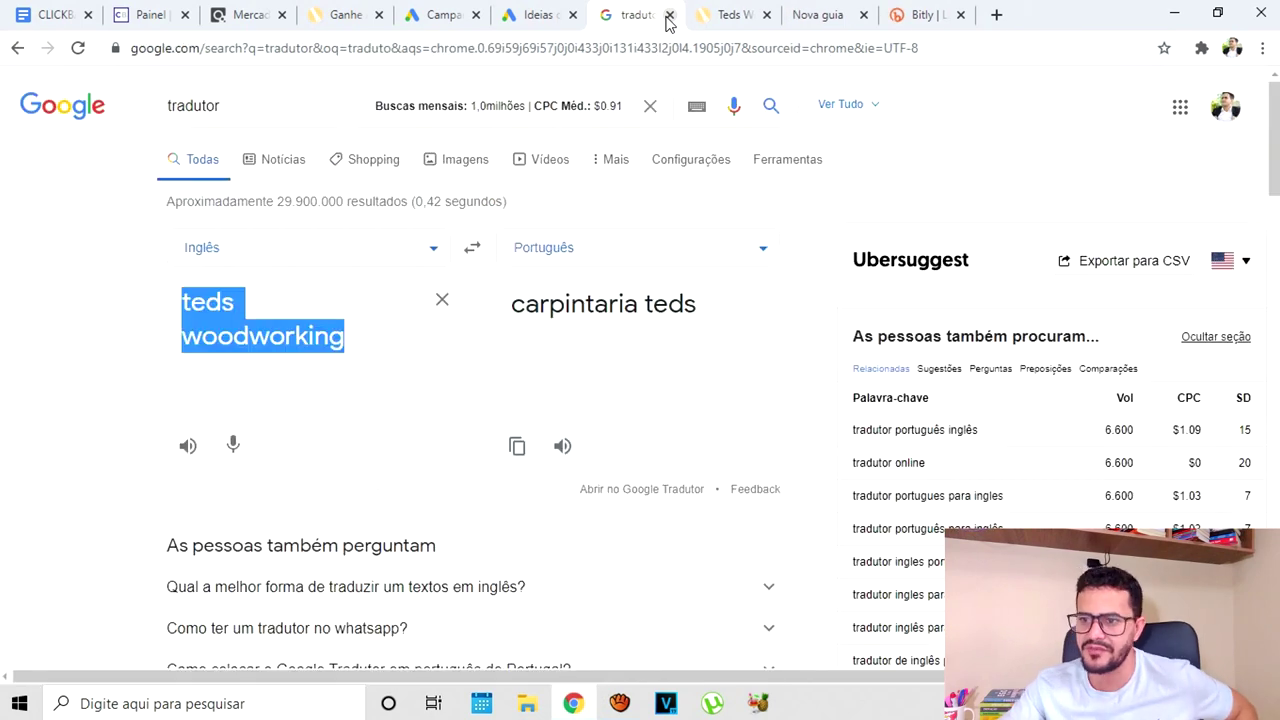
{"action": "left_click", "coordinate": [572, 15]}
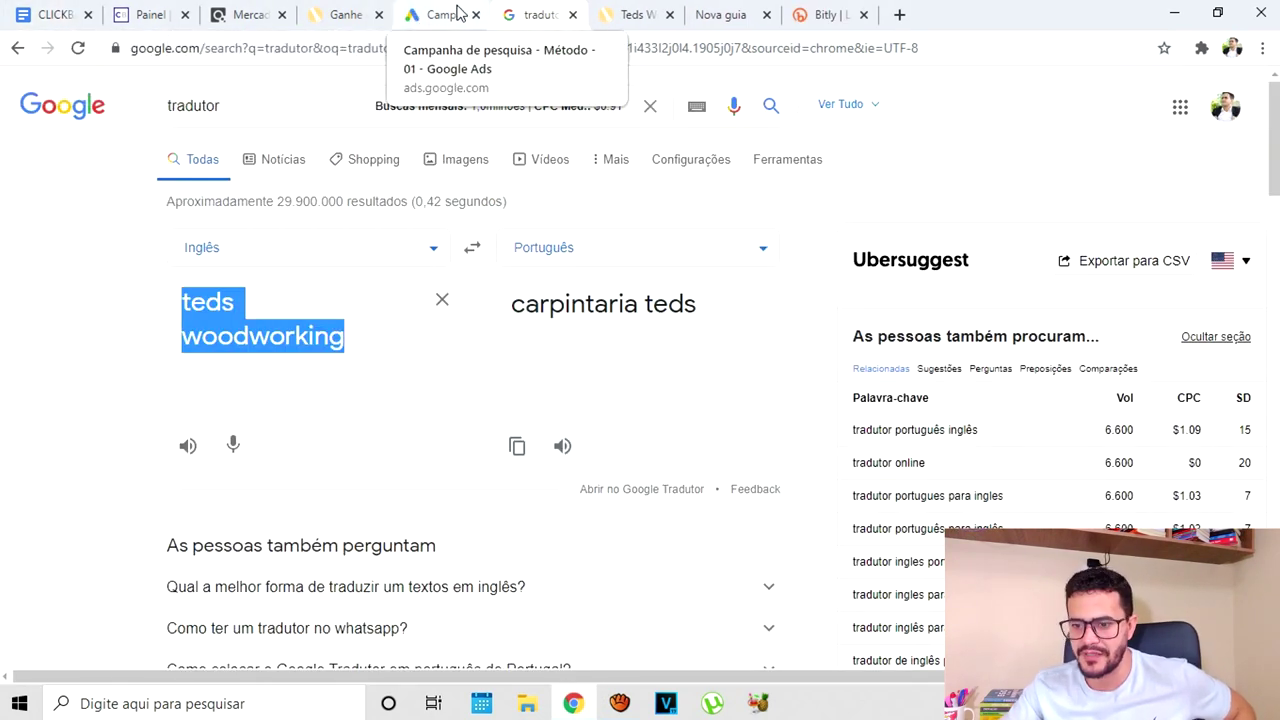
{"action": "left_click", "coordinate": [430, 15]}
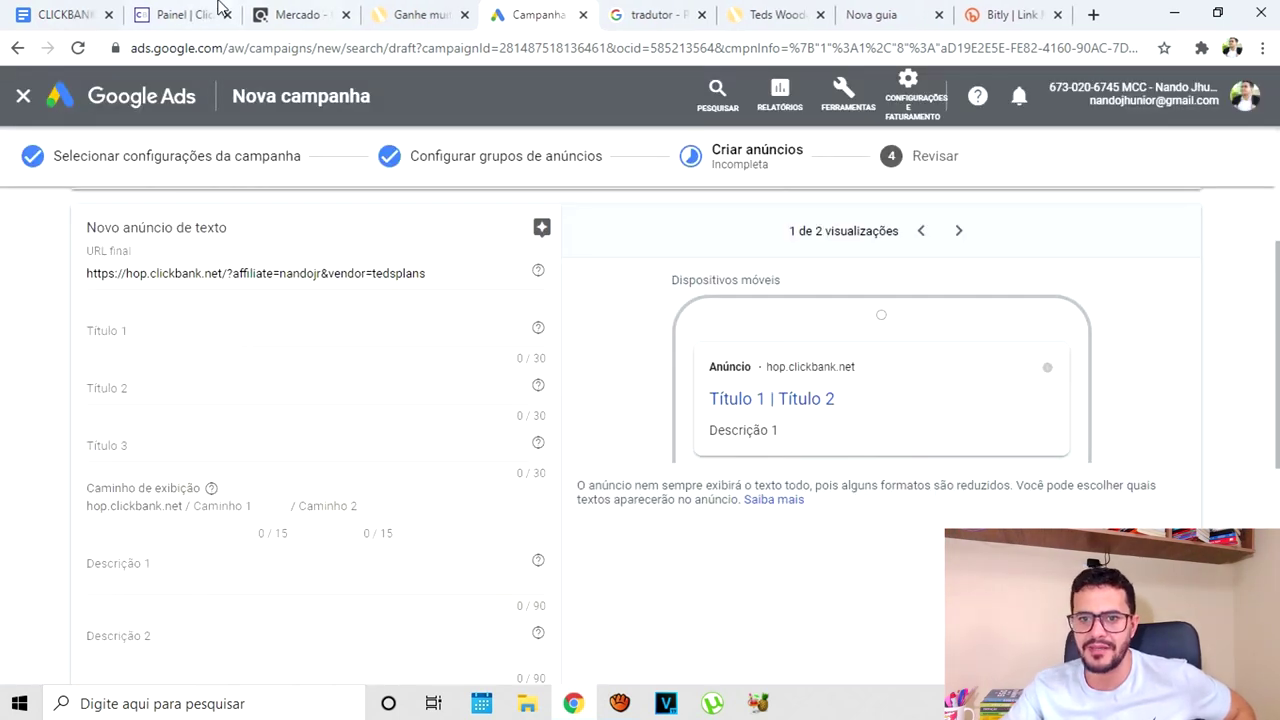
{"action": "left_click", "coordinate": [63, 15]}
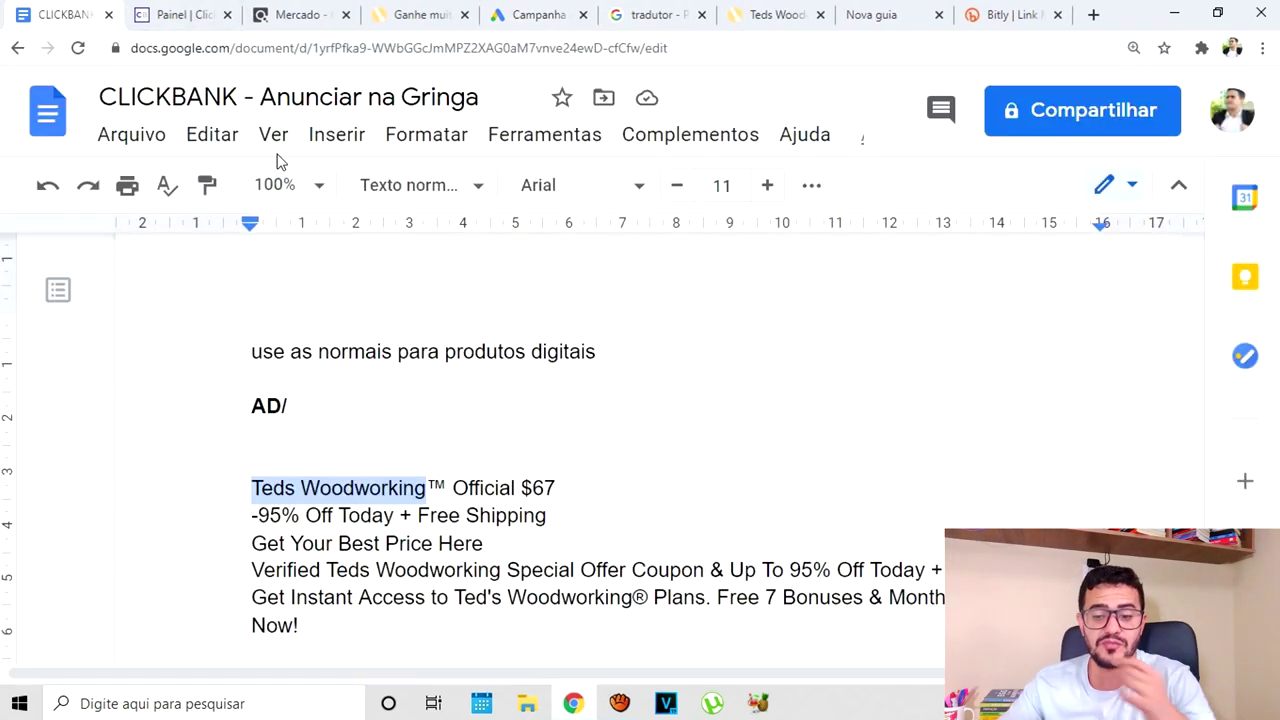
Copy "Teds Woodworking™ Official $67" from the document into the Google Ads ad's first headline
{"action": "left_click", "coordinate": [620, 460]}
{"action": "left_click_drag", "start_coordinate": [580, 483], "coordinate": [227, 474]}
{"action": "key", "text": "ctrl+c"}
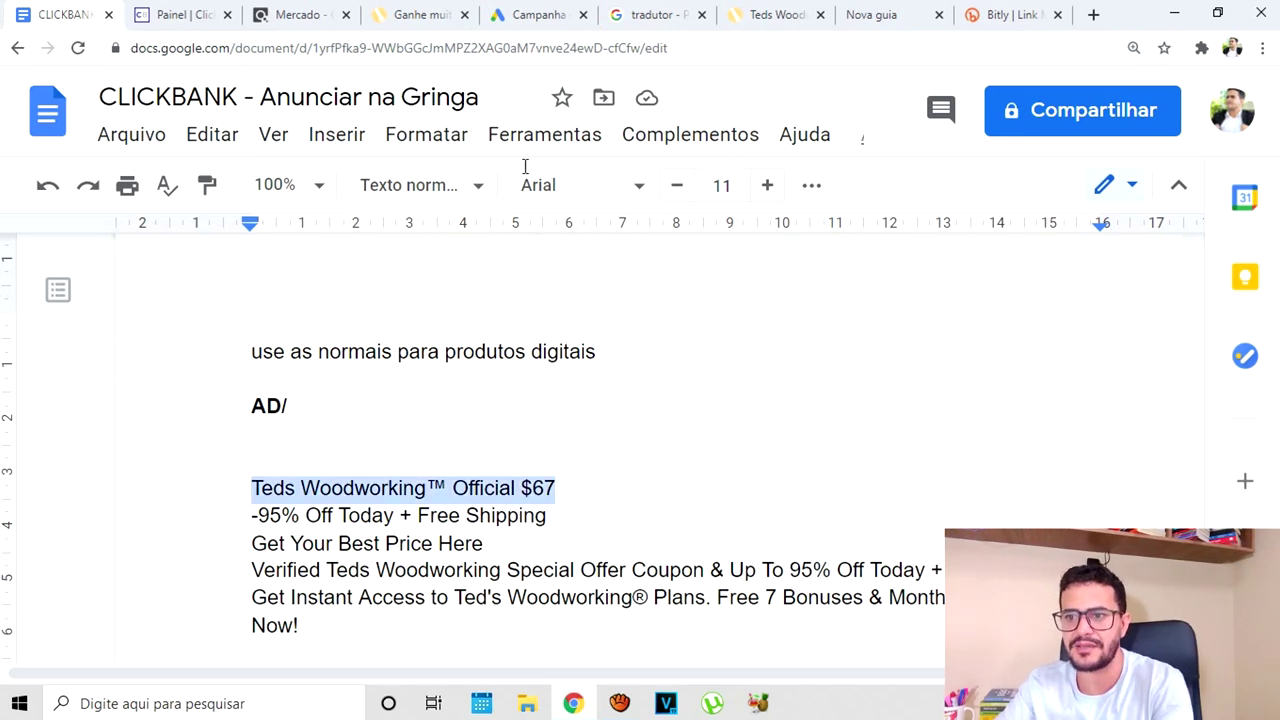
{"action": "left_click", "coordinate": [530, 14]}
{"action": "left_click", "coordinate": [254, 330]}
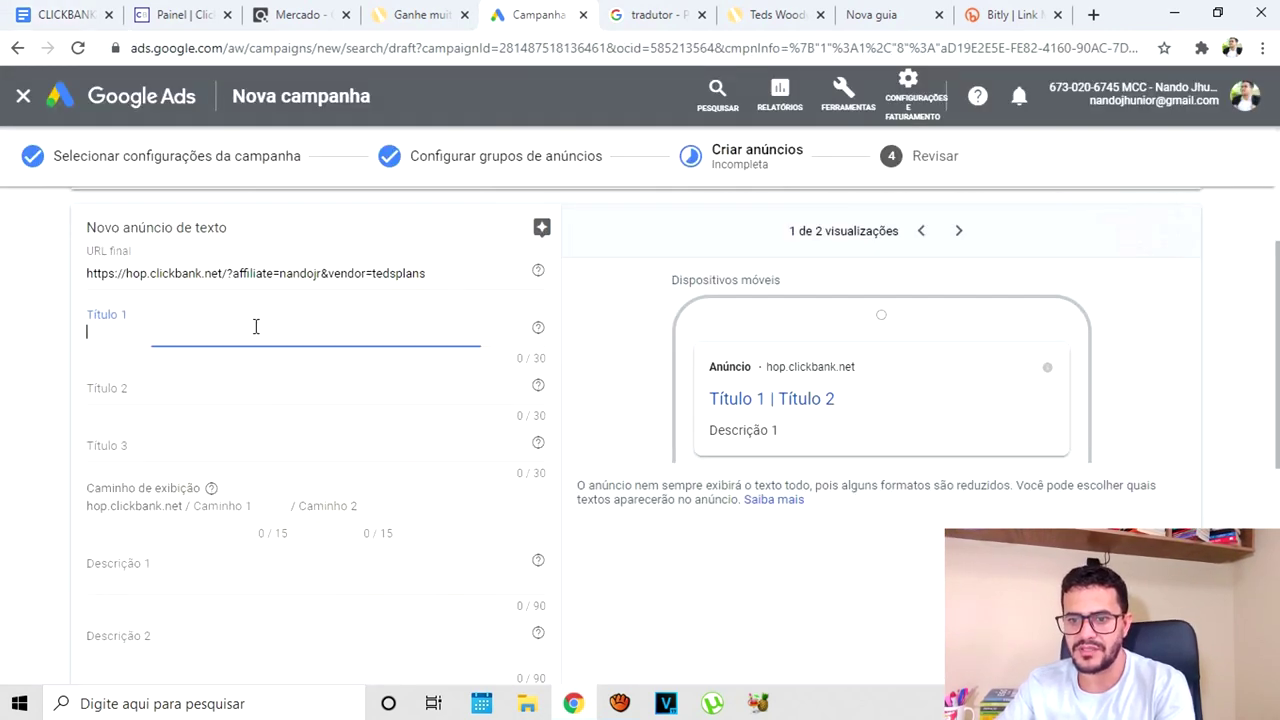
{"action": "key", "text": "ctrl+v"}
Copy "-95% Off Today + Free Shipping" from the document into the ad's second headline
{"action": "left_click", "coordinate": [60, 14]}
{"action": "left_click_drag", "start_coordinate": [550, 517], "coordinate": [245, 519]}
{"action": "key", "text": "ctrl+c"}
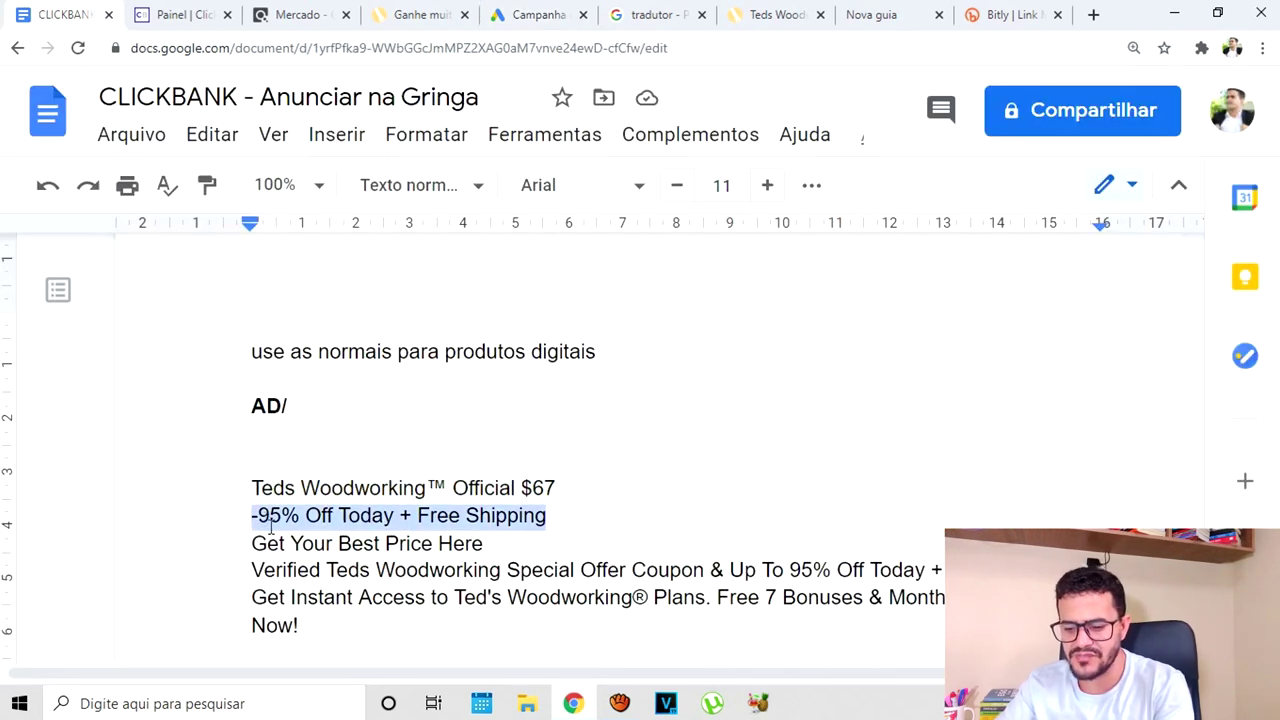
{"action": "left_click", "coordinate": [553, 12]}
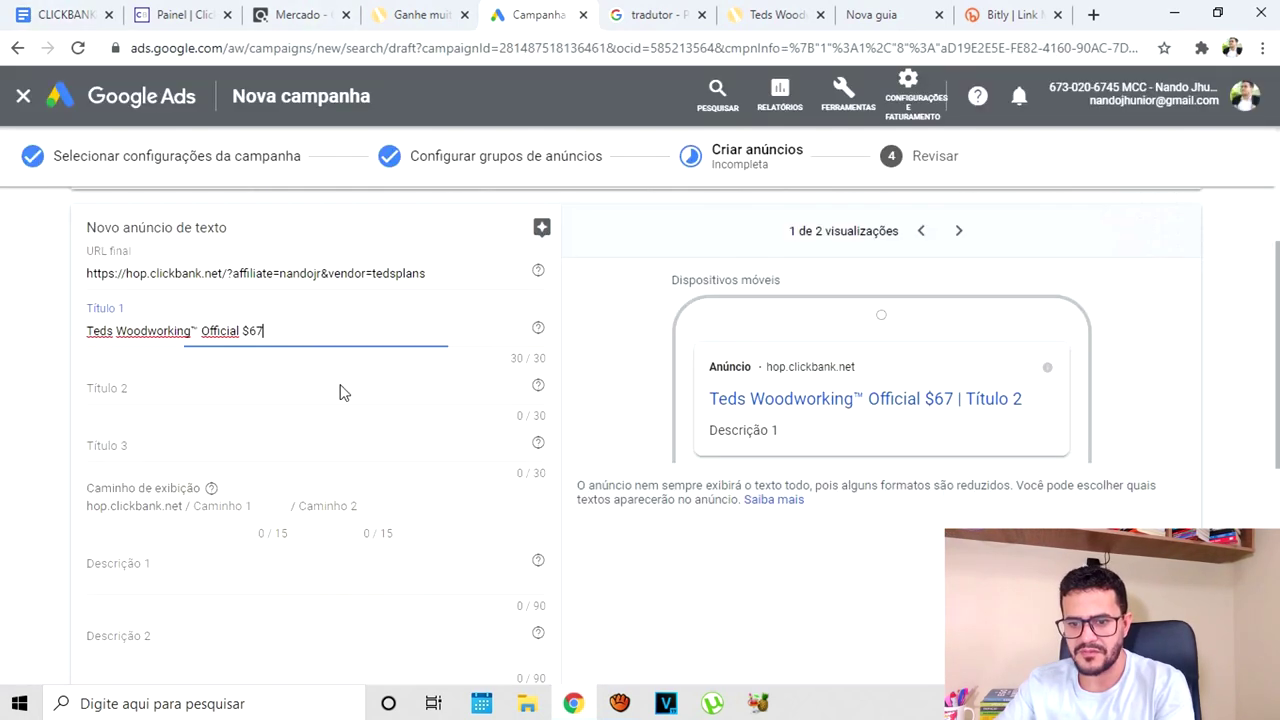
{"action": "left_click", "coordinate": [288, 399]}
{"action": "key", "text": "ctrl+v"}
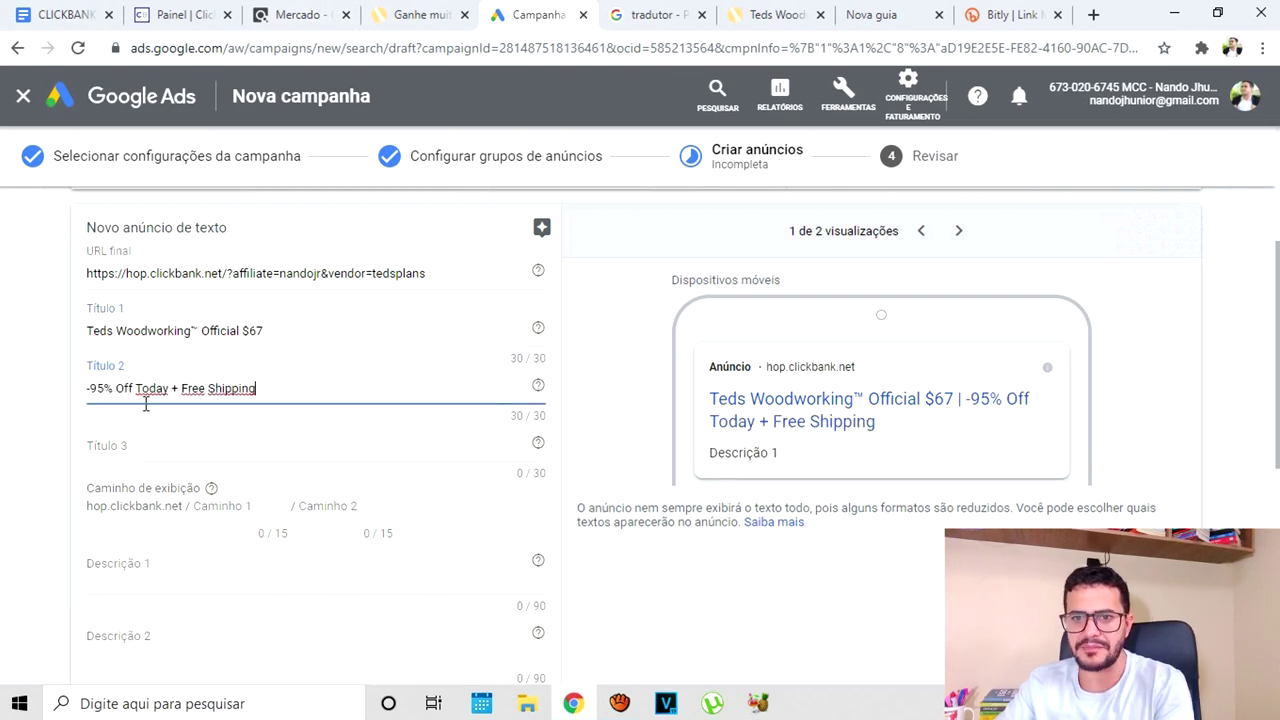
Copy "Get Your Best Price Here" from the document into the ad's third headline
{"action": "left_click", "coordinate": [60, 14]}
{"action": "left_click_drag", "start_coordinate": [520, 548], "coordinate": [240, 535]}
{"action": "key", "text": "ctrl+c"}
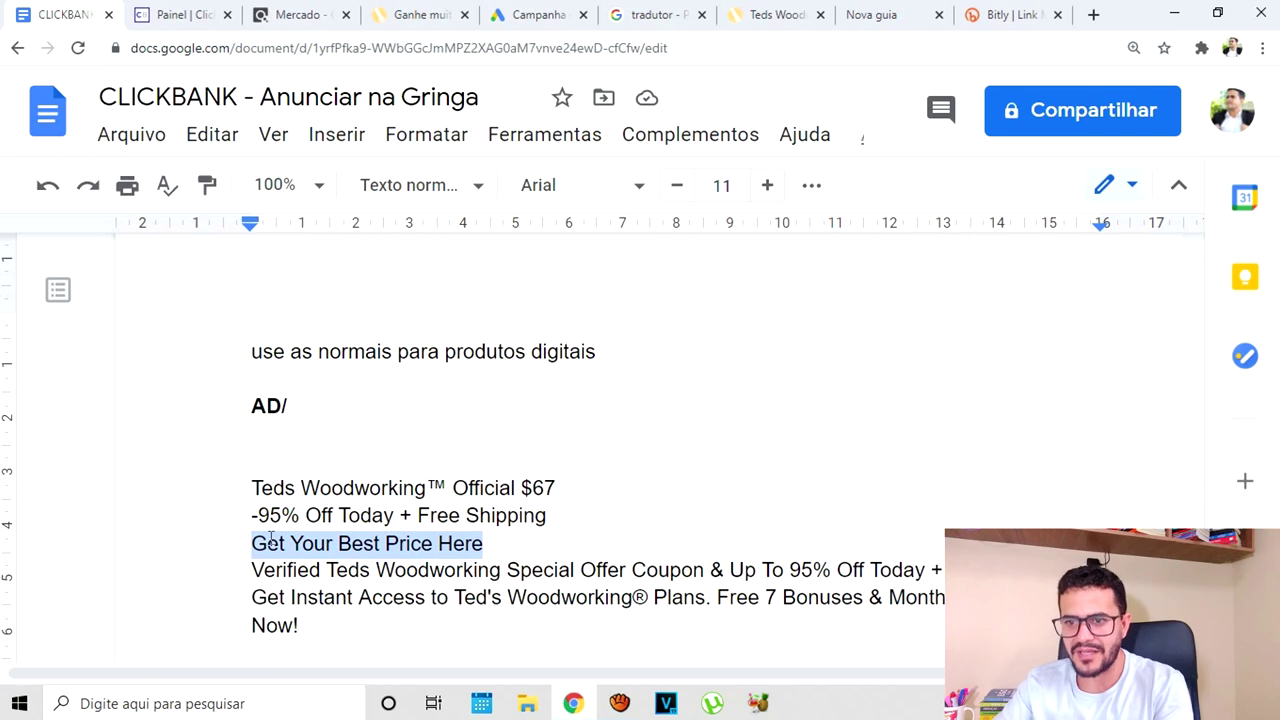
{"action": "left_click", "coordinate": [530, 14]}
{"action": "left_click", "coordinate": [313, 459]}
{"action": "key", "text": "ctrl+v"}
Translate the document's three ad headlines from English to Portuguese in the Google translator, separating them with blank lines
{"action": "left_click", "coordinate": [80, 12]}
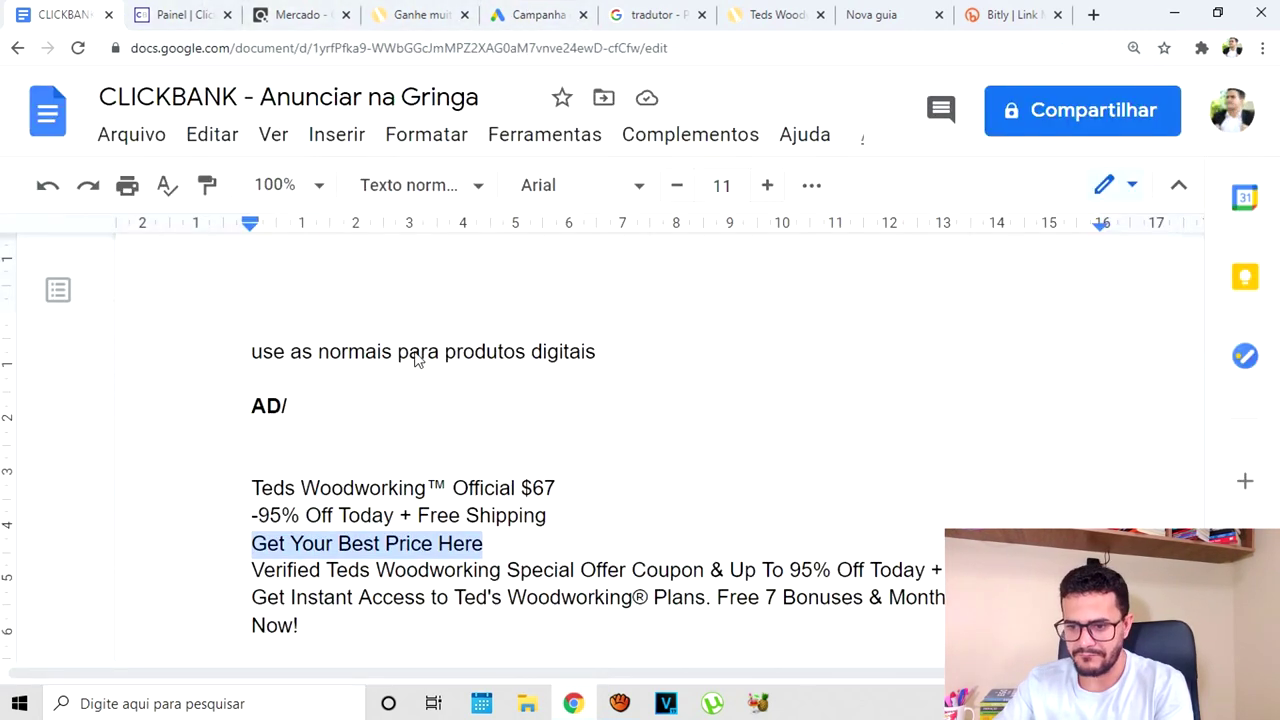
{"action": "left_click_drag", "start_coordinate": [545, 540], "coordinate": [238, 492]}
{"action": "key", "text": "ctrl+c"}
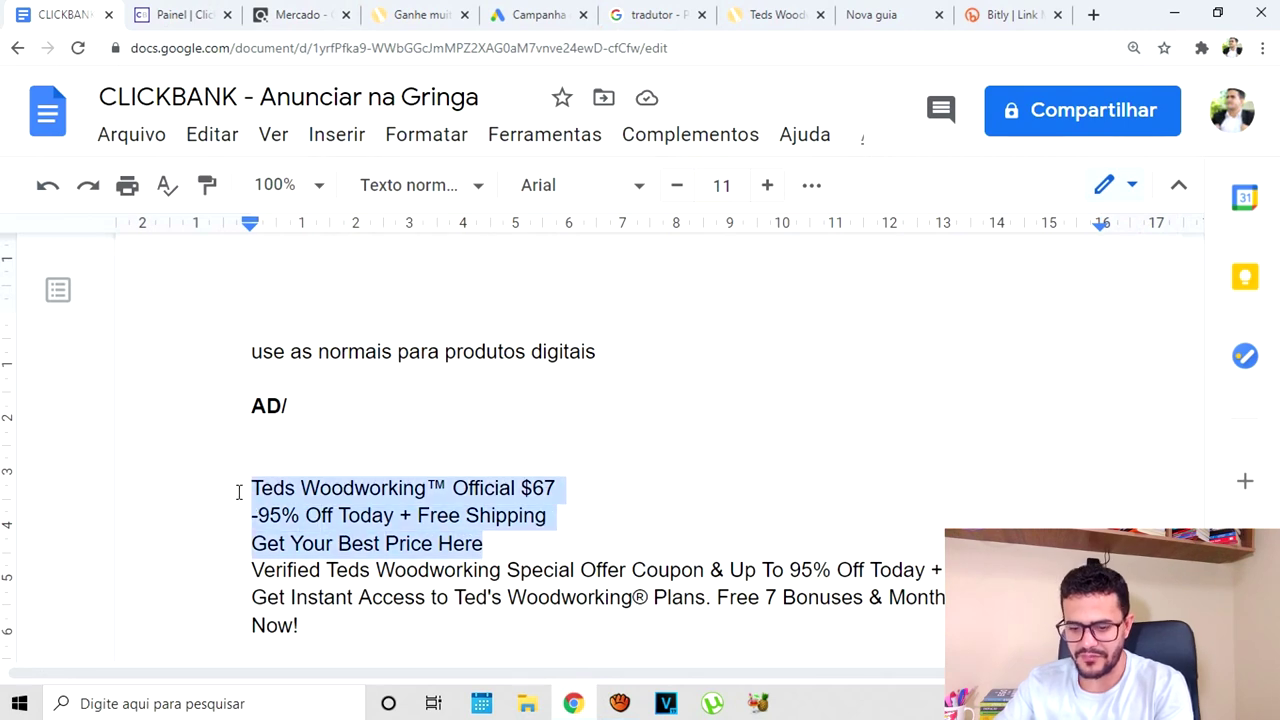
{"action": "left_click", "coordinate": [650, 14]}
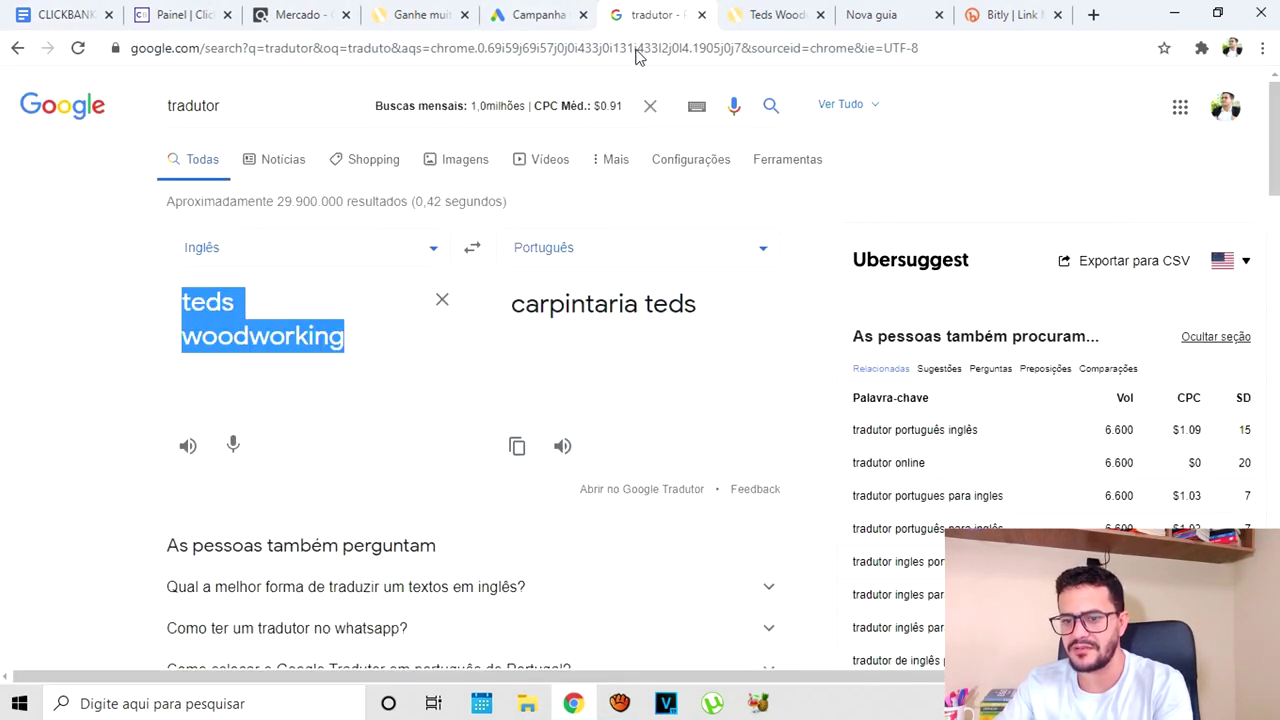
{"action": "key", "text": "ctrl+v"}
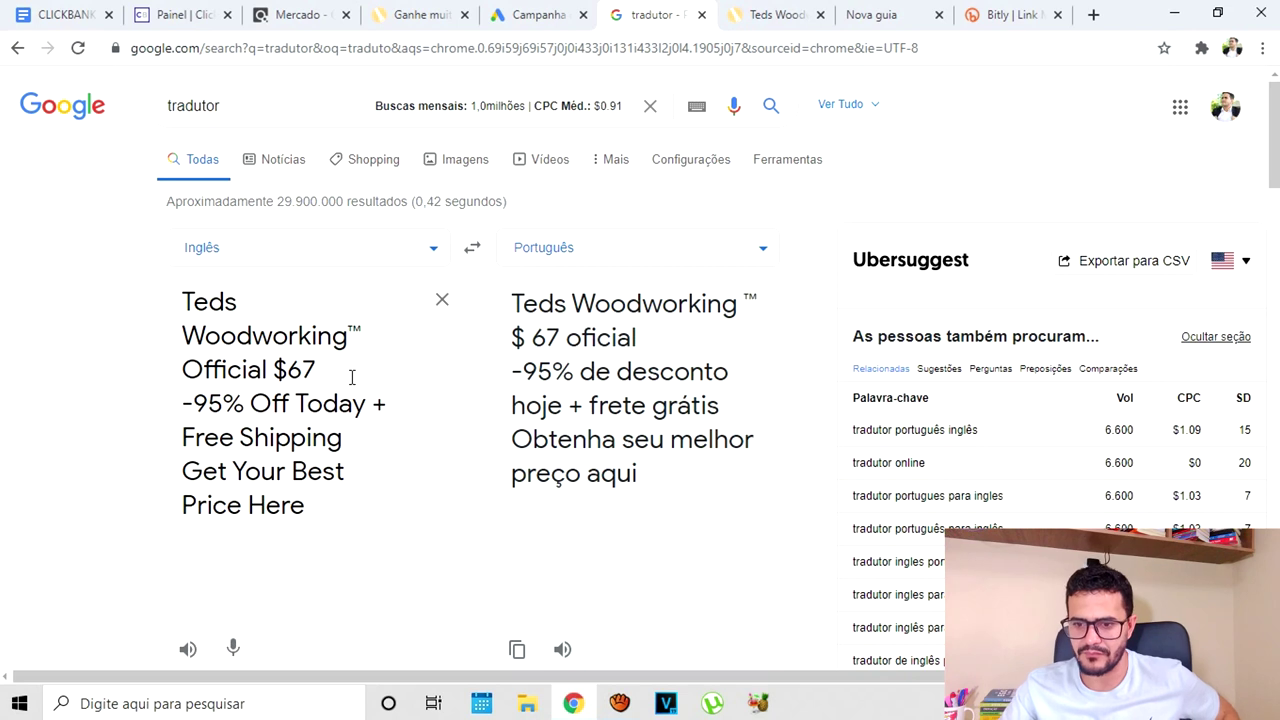
{"action": "key", "text": "Return"}
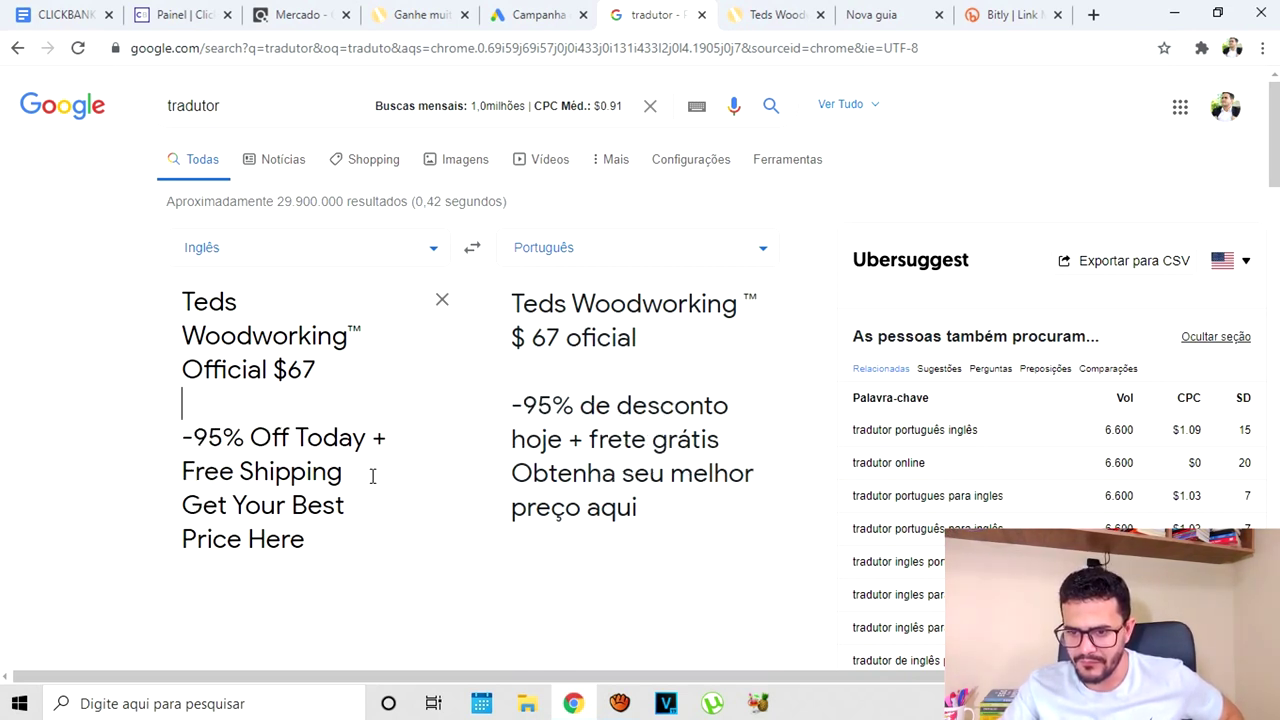
{"action": "key", "text": "Return"}
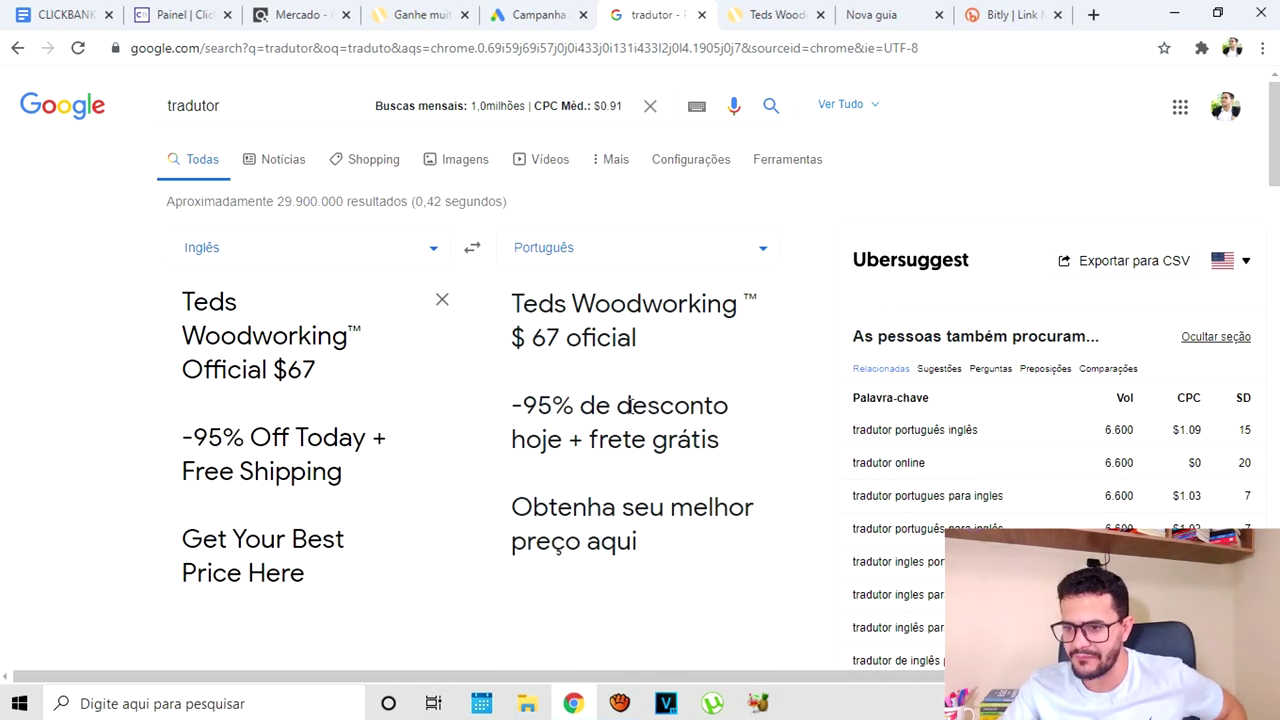
Change "Teds" to "Ted" in the translator's source text to check the product name's translation
{"action": "left_click", "coordinate": [281, 305]}
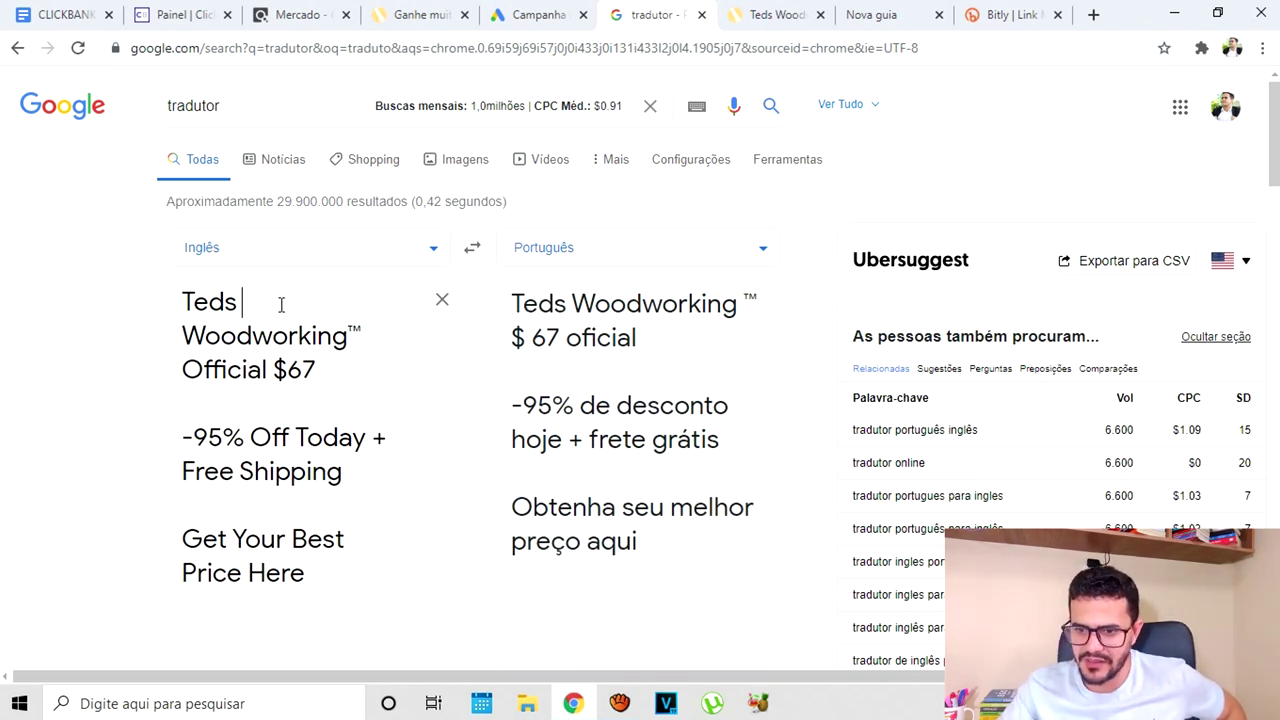
{"action": "key", "text": "BackSpace"}
{"action": "key", "text": "BackSpace"}
{"action": "key", "text": "BackSpace"}
{"action": "key", "text": "BackSpace"}
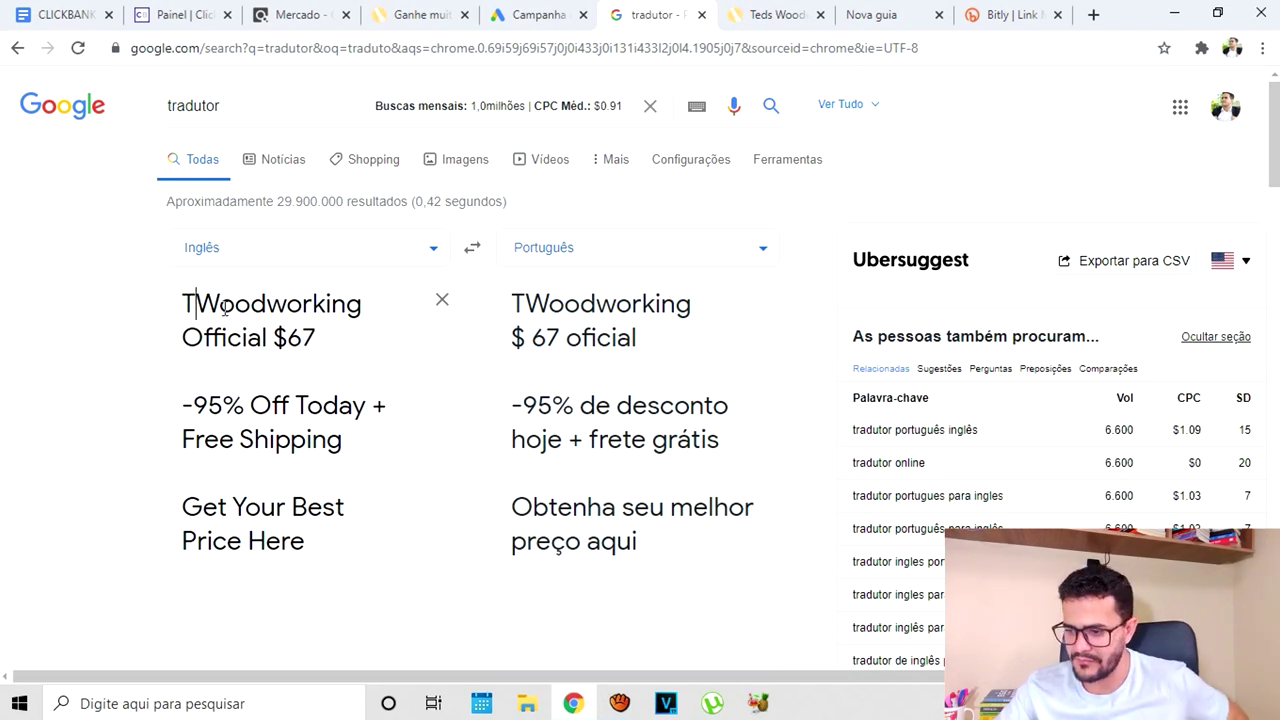
{"action": "type", "text": "ed"}
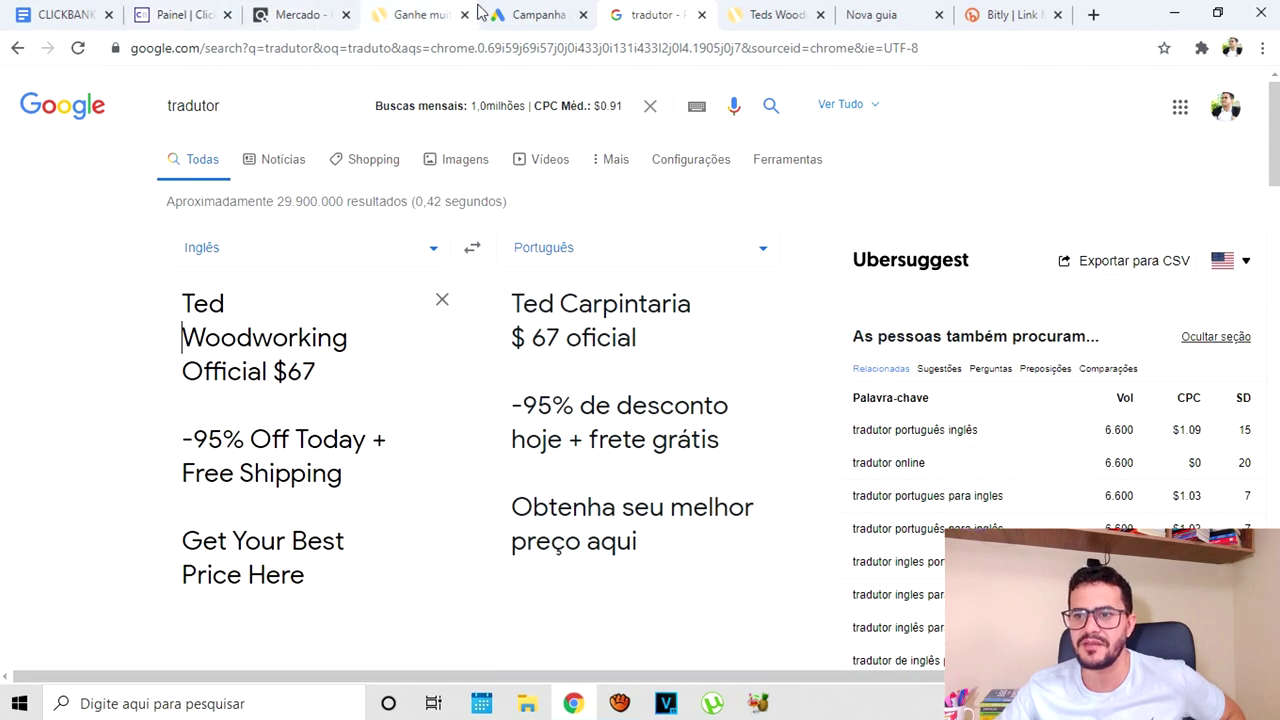
Return to the Google Ads campaign and set the ad's first display path to "-95_off"
{"action": "left_click", "coordinate": [519, 14]}
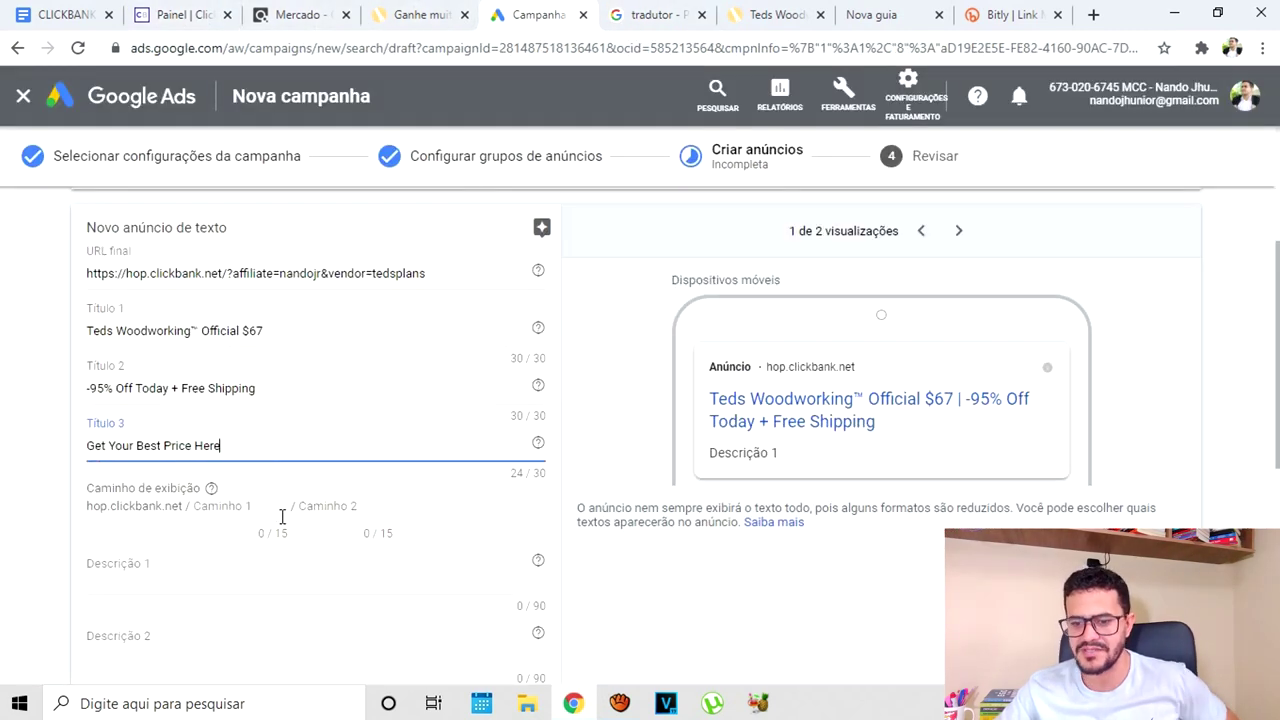
{"action": "left_click", "coordinate": [248, 510]}
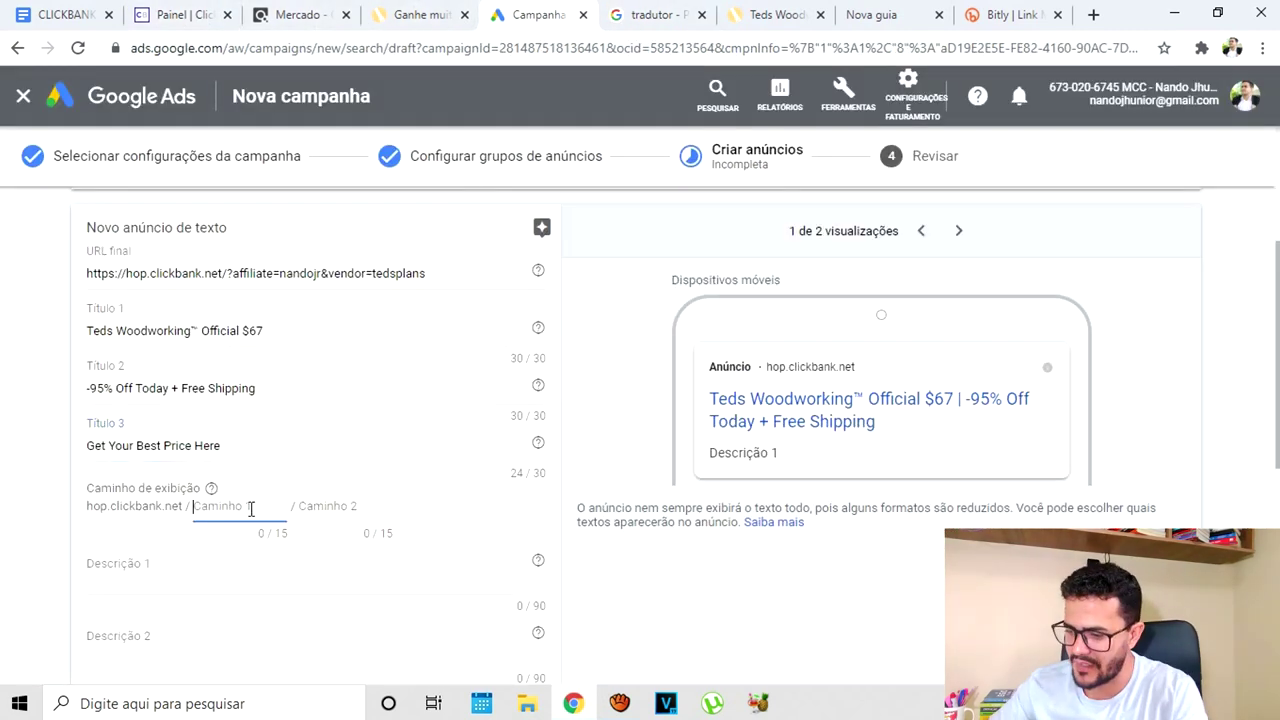
{"action": "type", "text": "-95"}
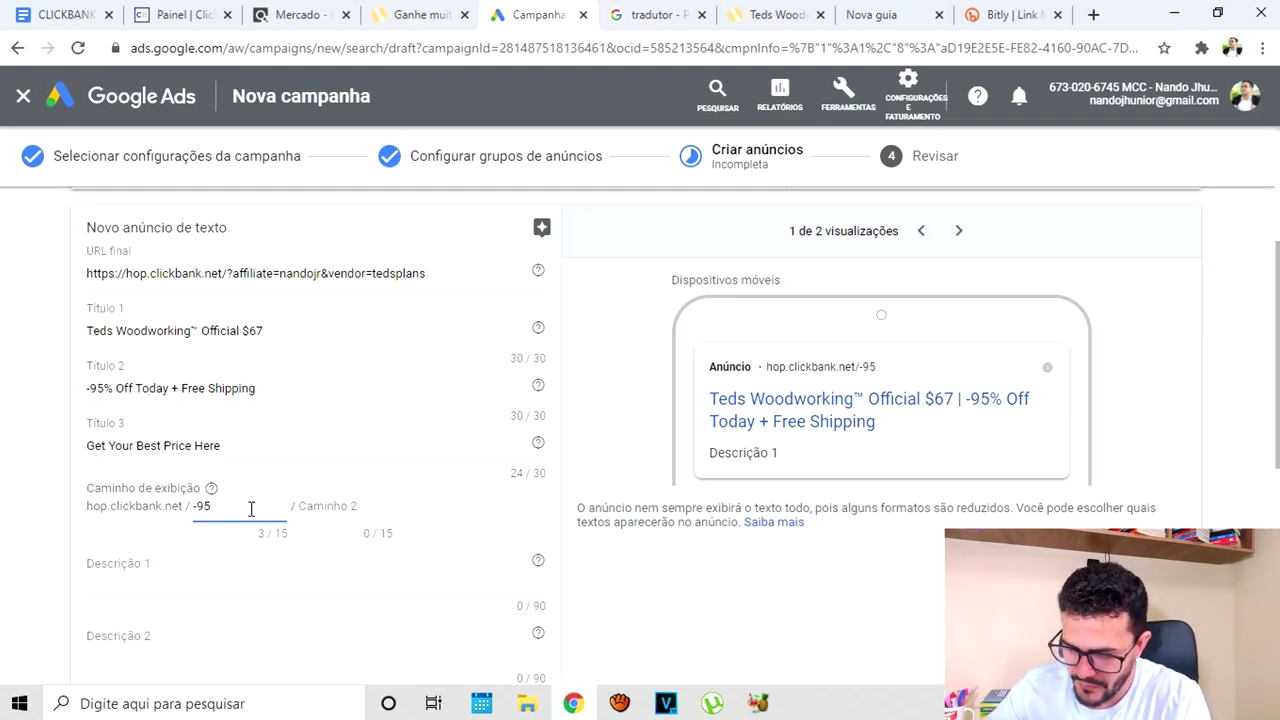
{"action": "type", "text": "_off"}
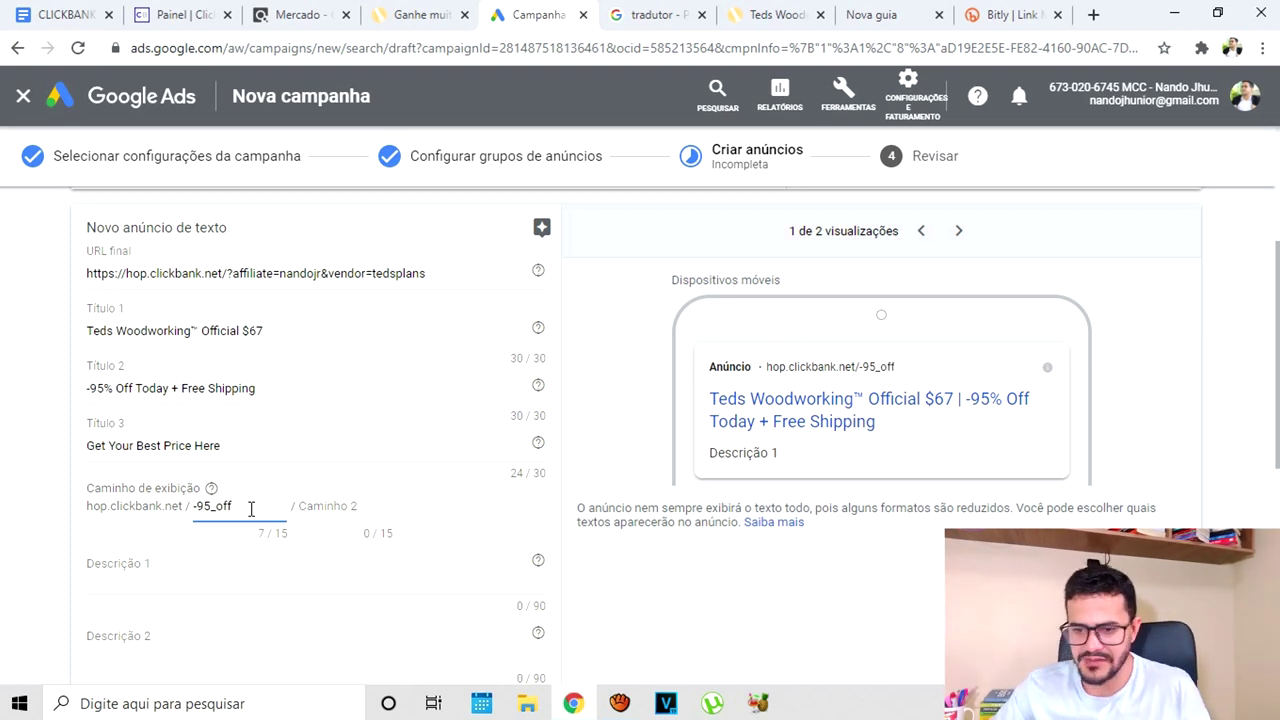
Translate "ultimas vagas" from Portuguese to English in the Google translator and copy the translation
{"action": "left_click", "coordinate": [314, 506]}
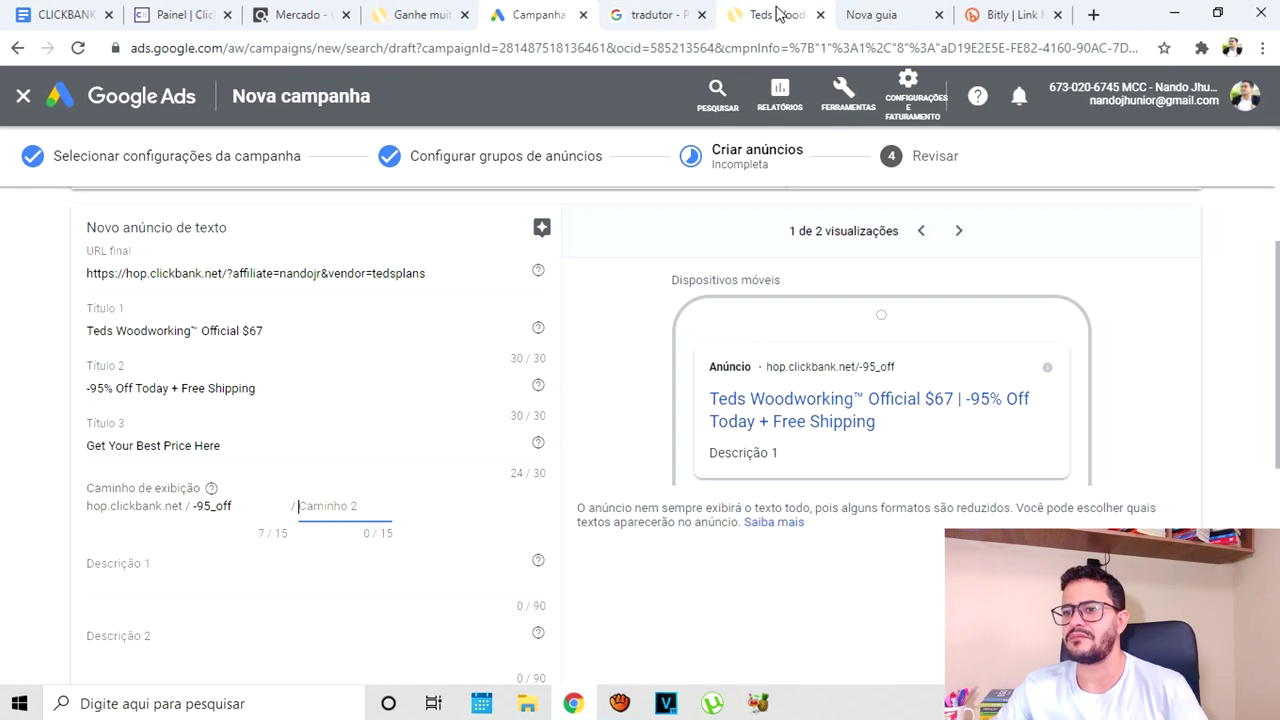
{"action": "left_click", "coordinate": [644, 12]}
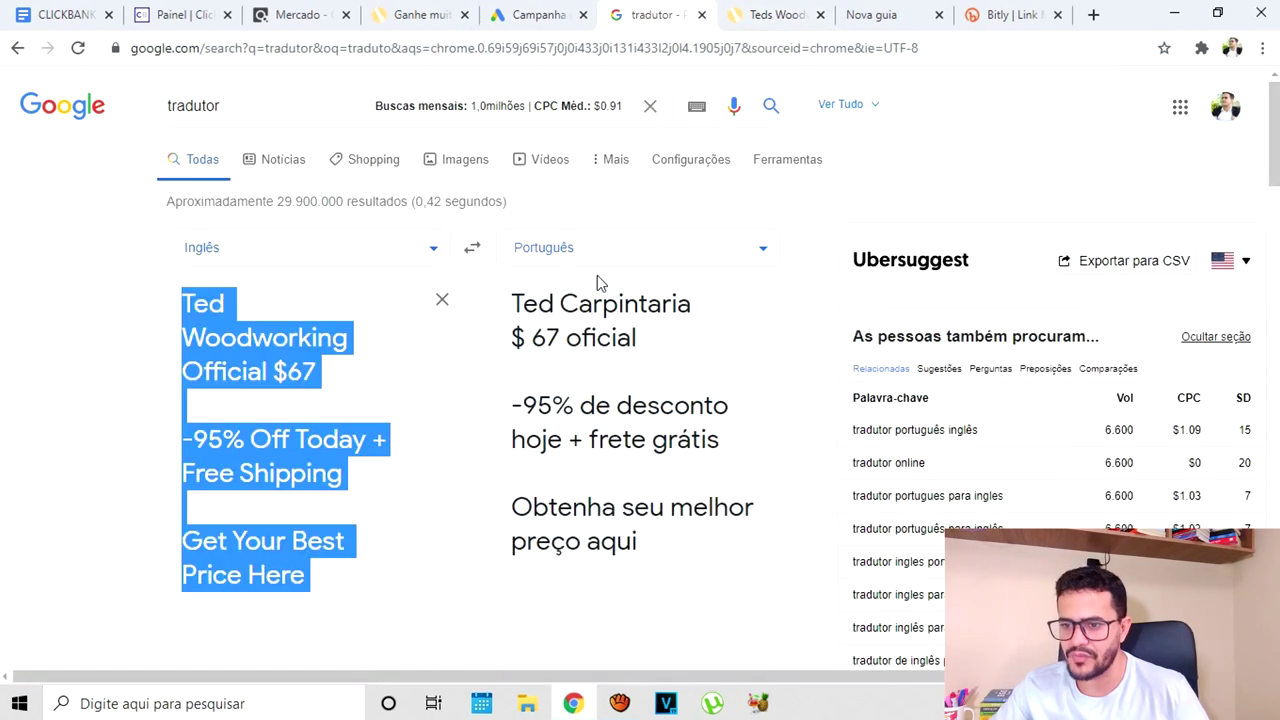
{"action": "left_click", "coordinate": [473, 252]}
{"action": "key", "text": "ctrl+a"}
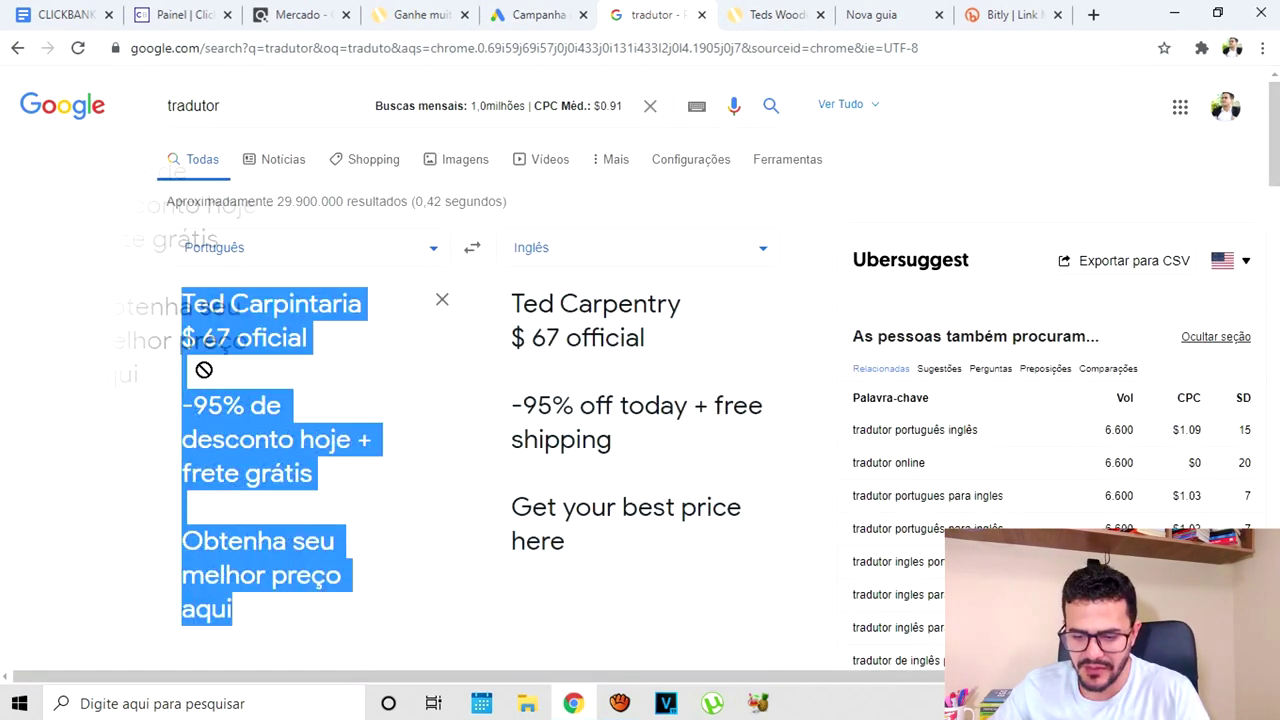
{"action": "type", "text": "ulti"}
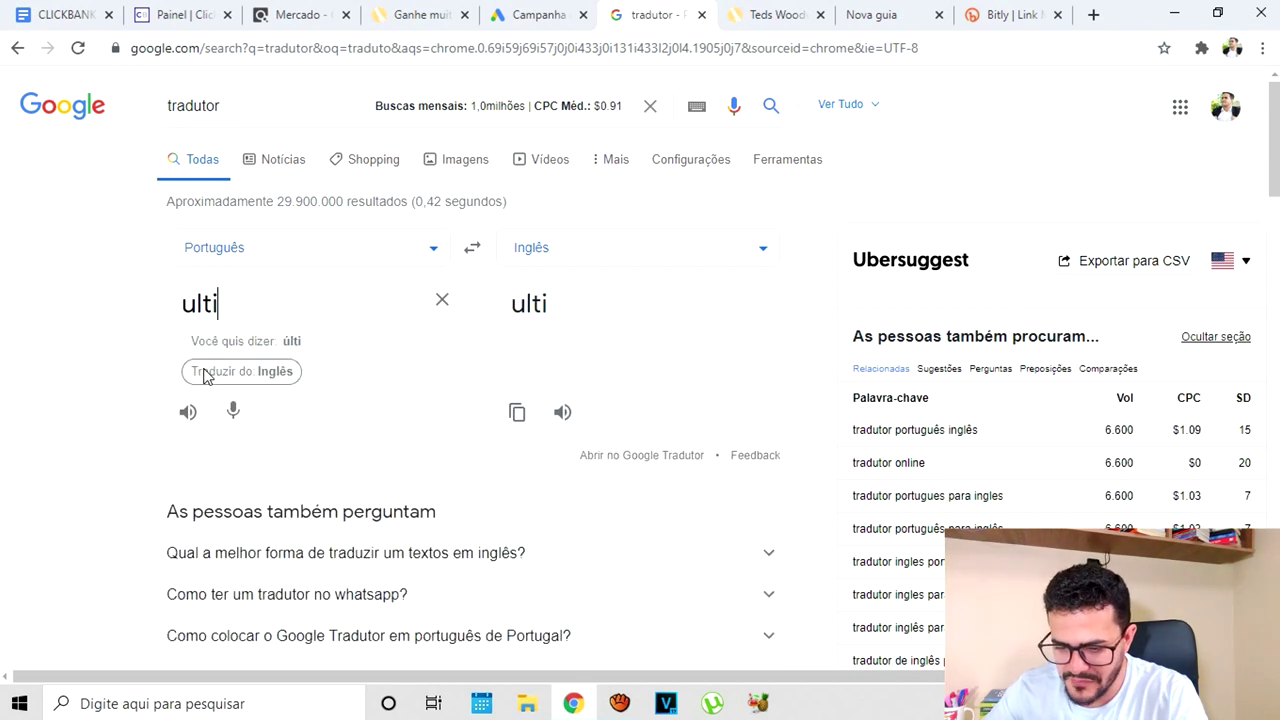
{"action": "type", "text": "mas vagas"}
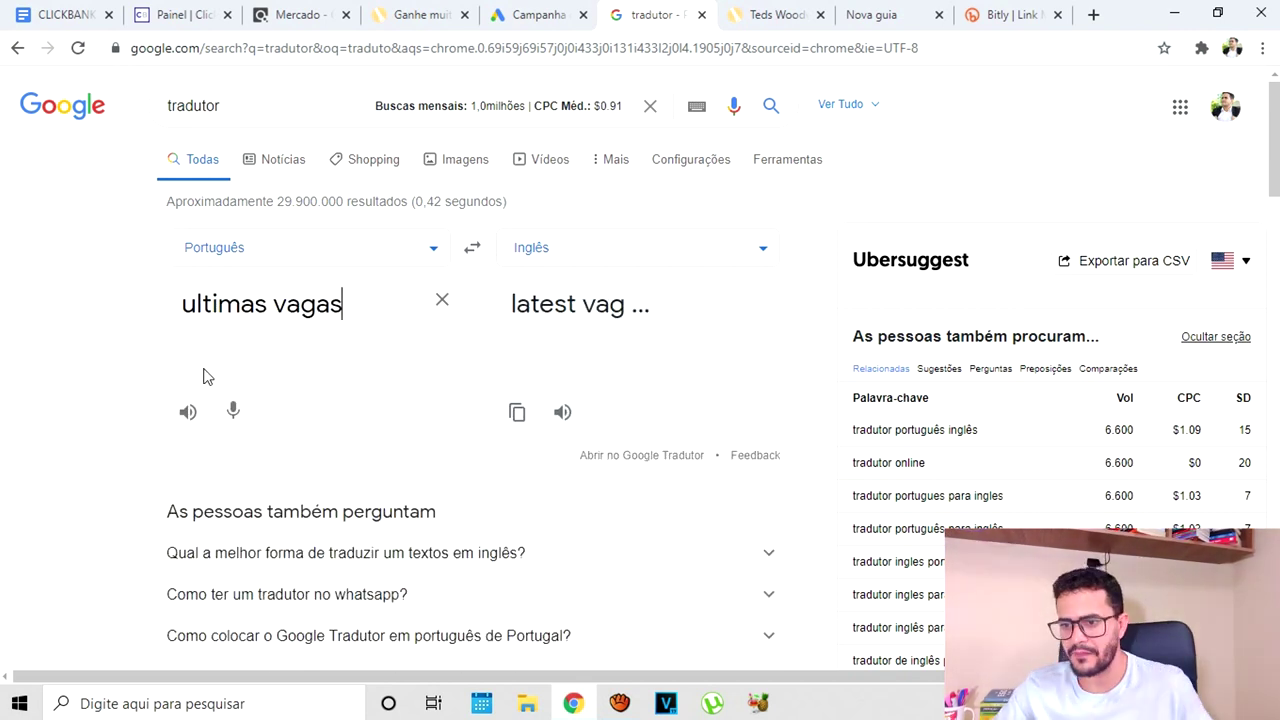
{"action": "left_click_drag", "start_coordinate": [722, 303], "coordinate": [512, 306]}
{"action": "right_click", "coordinate": [540, 308]}
{"action": "left_click", "coordinate": [565, 320]}
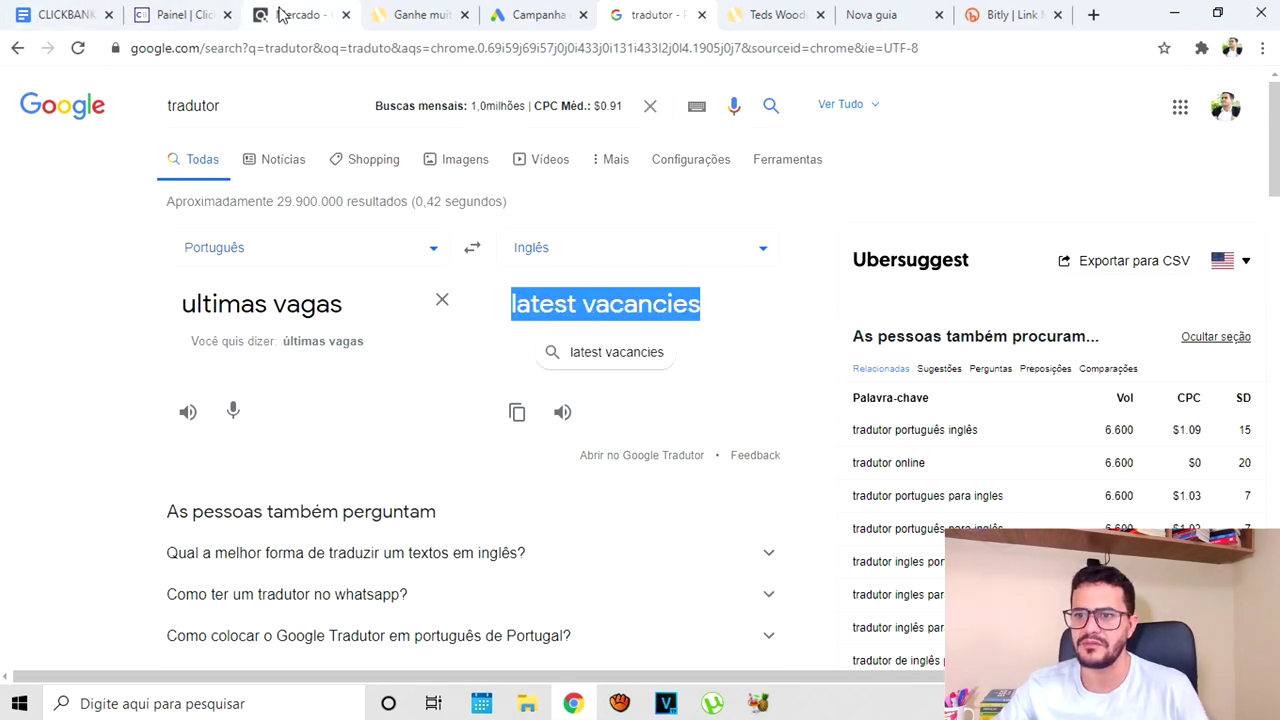
Paste the translation into the ad's second display path in Google Ads and remove its space, giving "latestvacancies"
{"action": "left_click", "coordinate": [543, 15]}
{"action": "key", "text": "ctrl+v"}
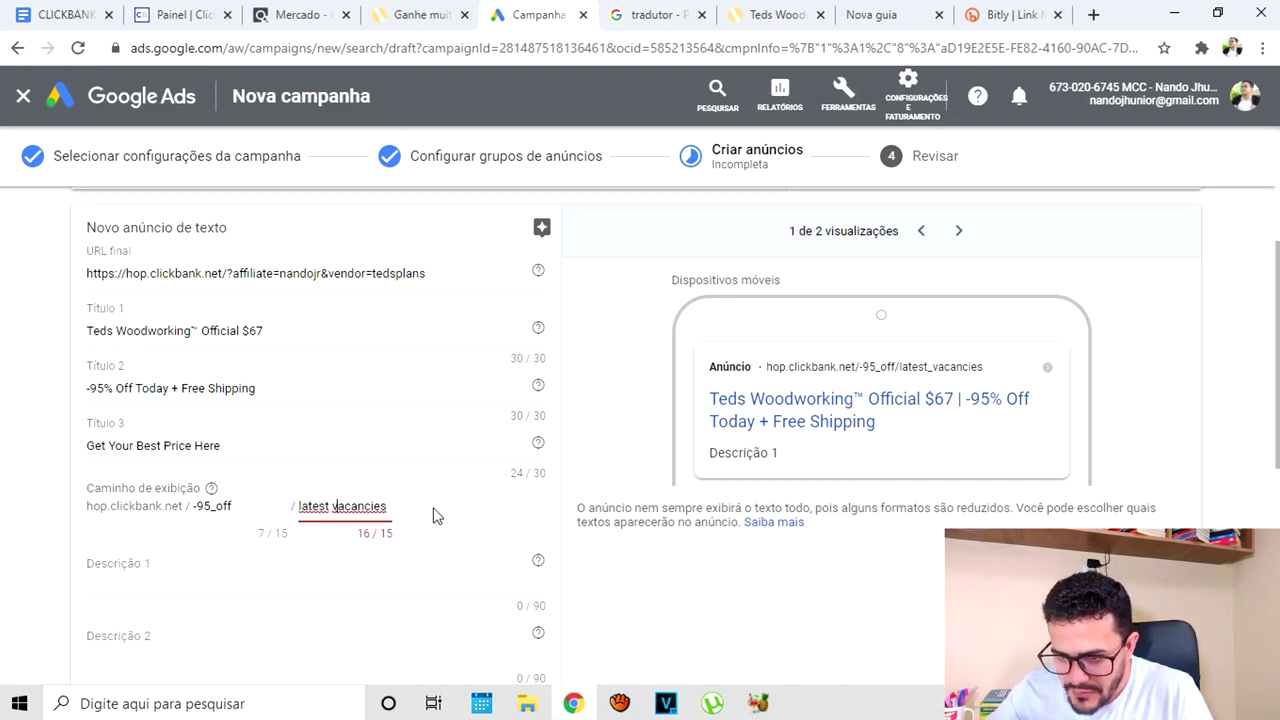
{"action": "key", "text": "BackSpace"}
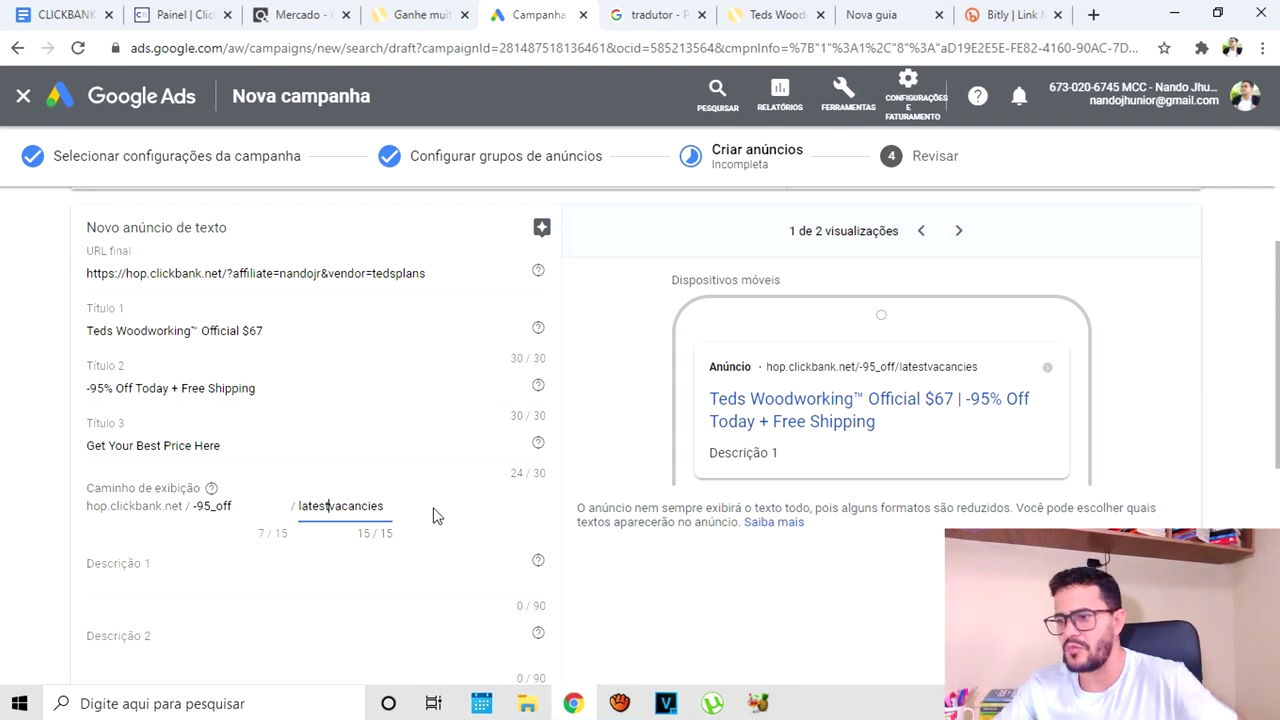
Copy "Verified Teds Woodworking Special Offer Coupon & Up To 95% Off Today + Free Shipping." from the document into the ad's first description
{"action": "scroll", "coordinate": [396, 497], "scroll_direction": "down", "scroll_amount": 2}
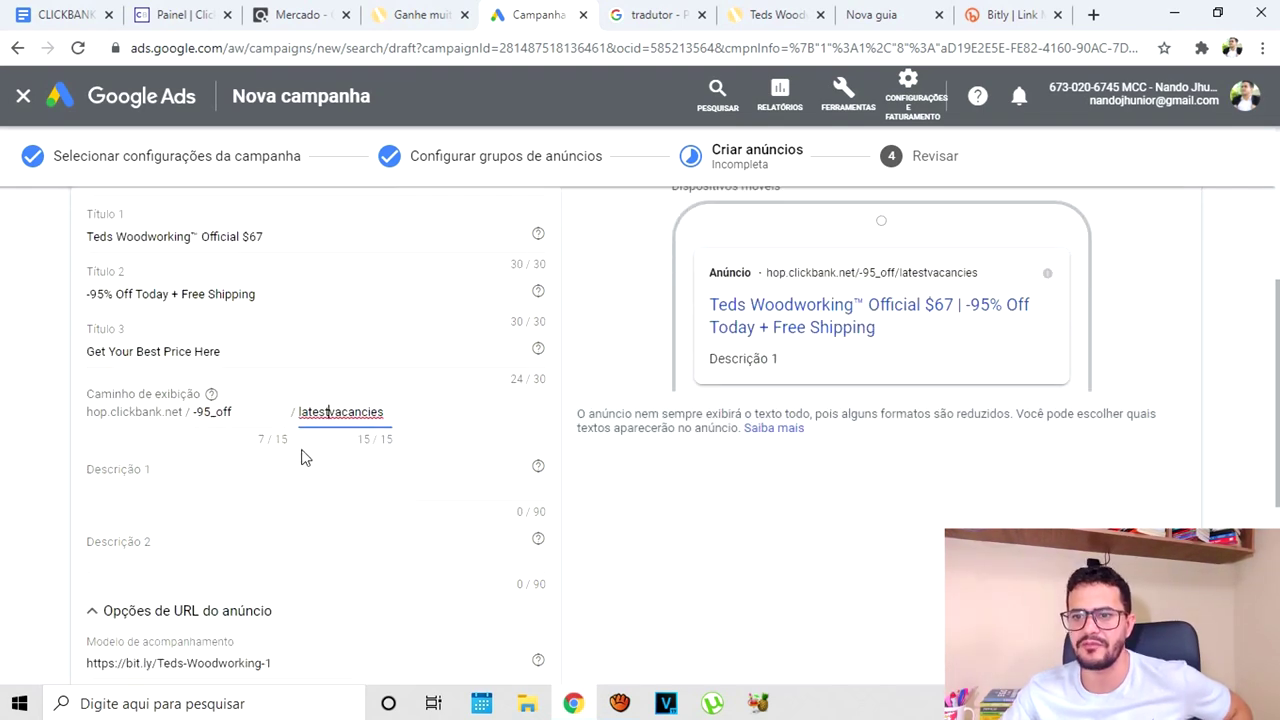
{"action": "left_click", "coordinate": [62, 14]}
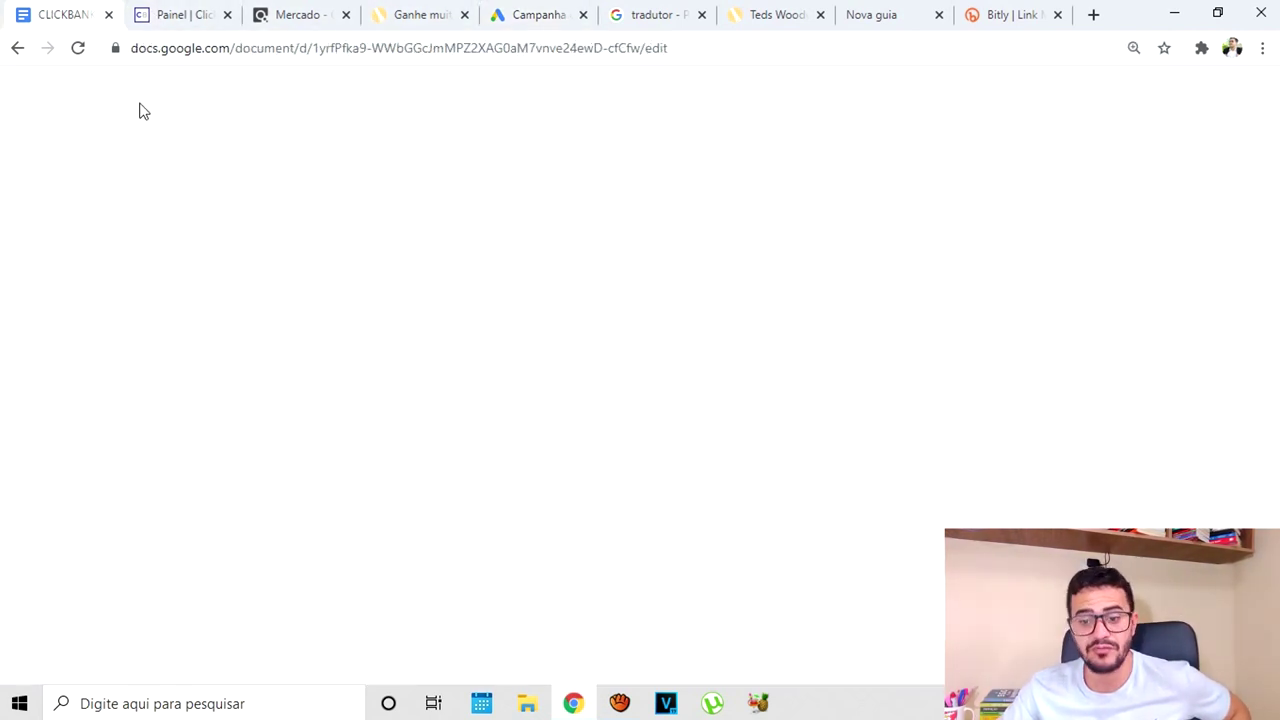
{"action": "scroll", "coordinate": [378, 397], "scroll_direction": "down", "scroll_amount": 3}
{"action": "scroll", "coordinate": [334, 457], "scroll_direction": "up", "scroll_amount": 2}
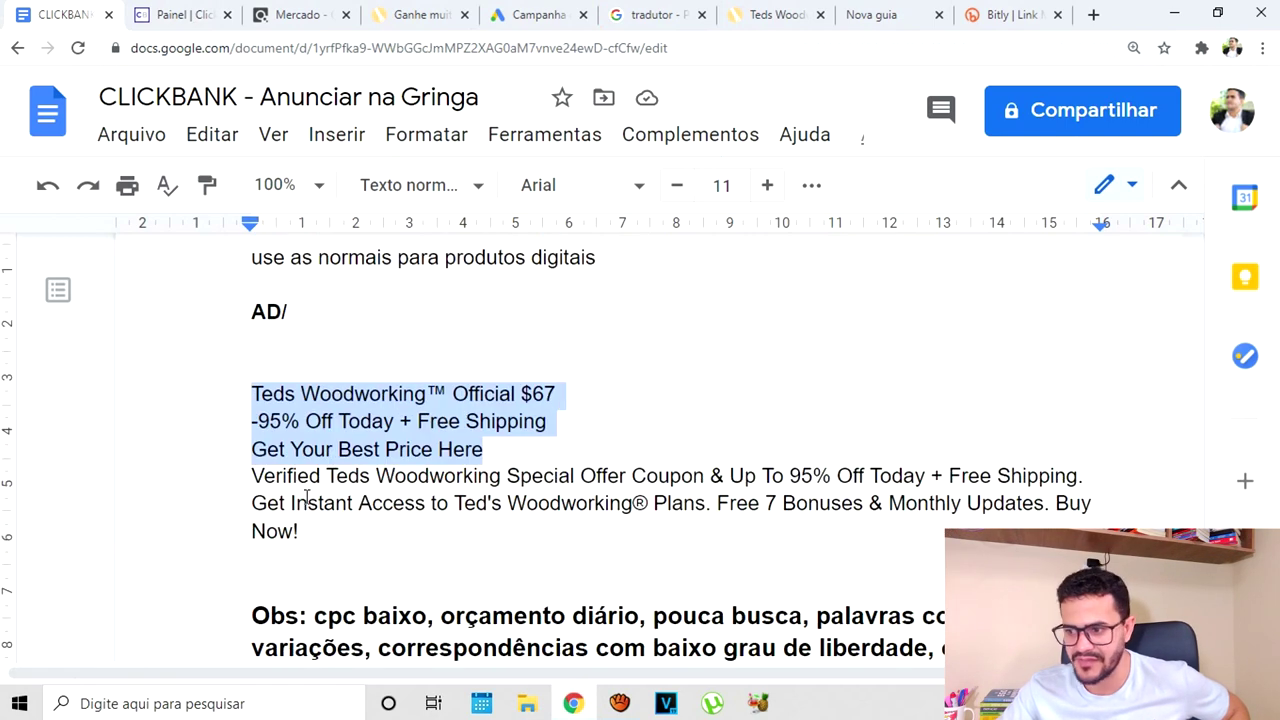
{"action": "left_click_drag", "start_coordinate": [1099, 480], "coordinate": [250, 478]}
{"action": "left_click", "coordinate": [535, 14]}
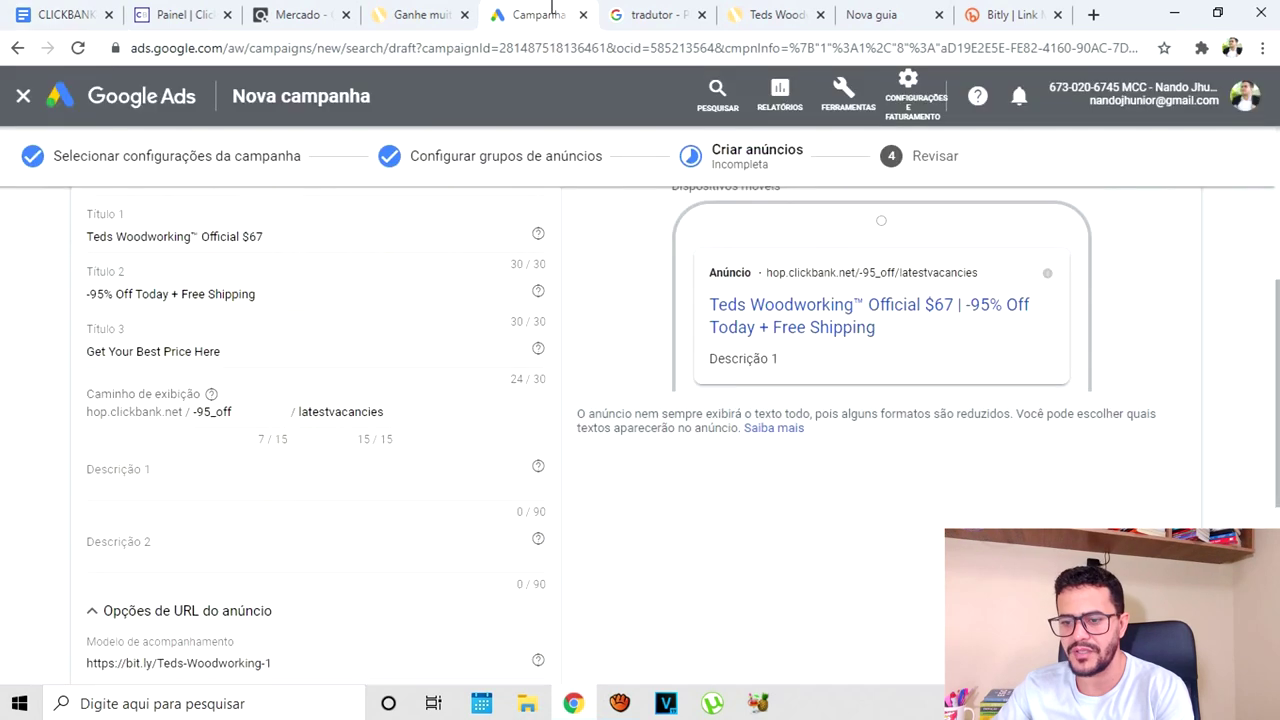
{"action": "left_click", "coordinate": [205, 474]}
{"action": "key", "text": "ctrl+v"}
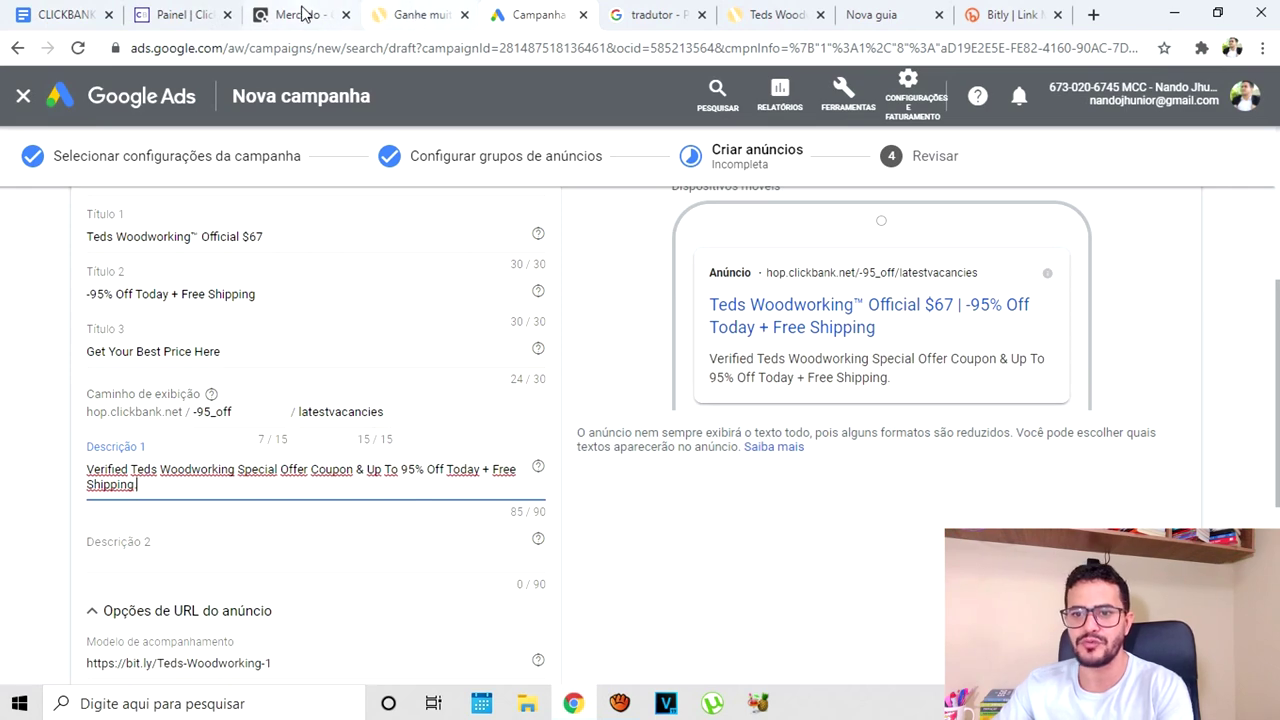
Copy "Get Instant Access to Ted's Woodworking® Plans. Free 7 Bonuses & Monthly Updates. Buy Now!" from the document into the ad's second description in Google Ads
{"action": "left_click", "coordinate": [73, 12]}
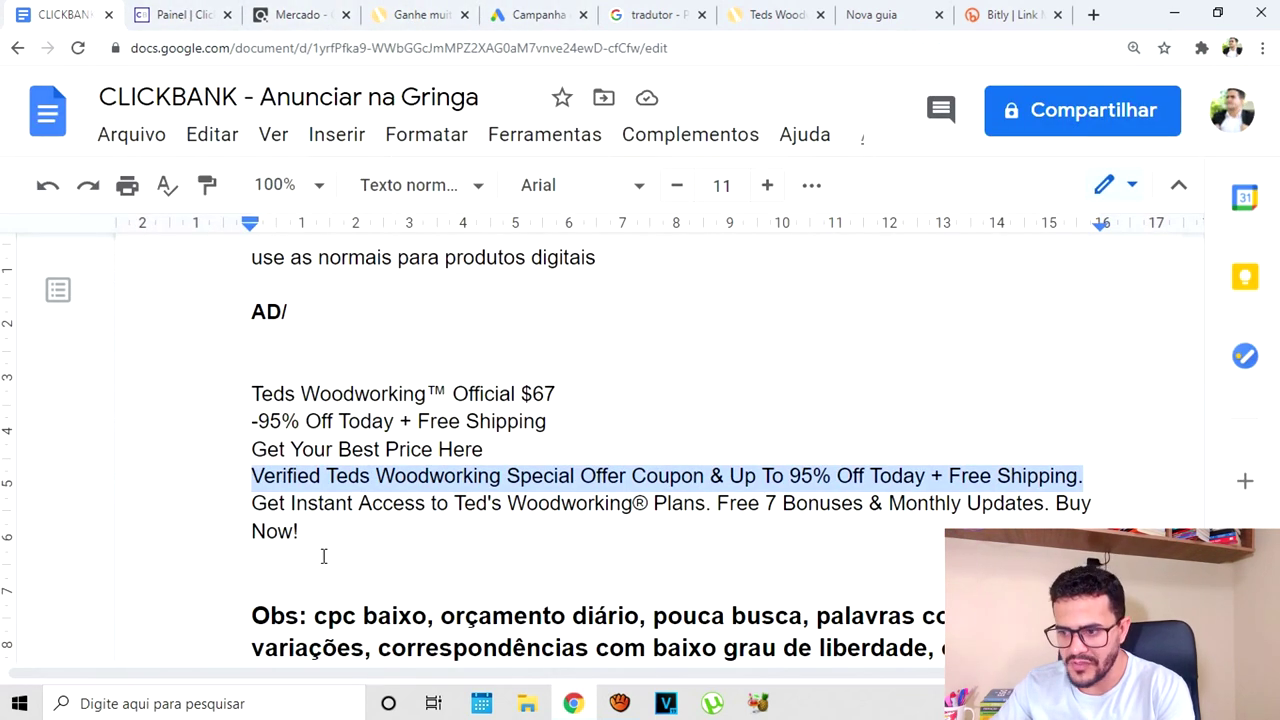
{"action": "left_click_drag", "start_coordinate": [337, 531], "coordinate": [254, 515]}
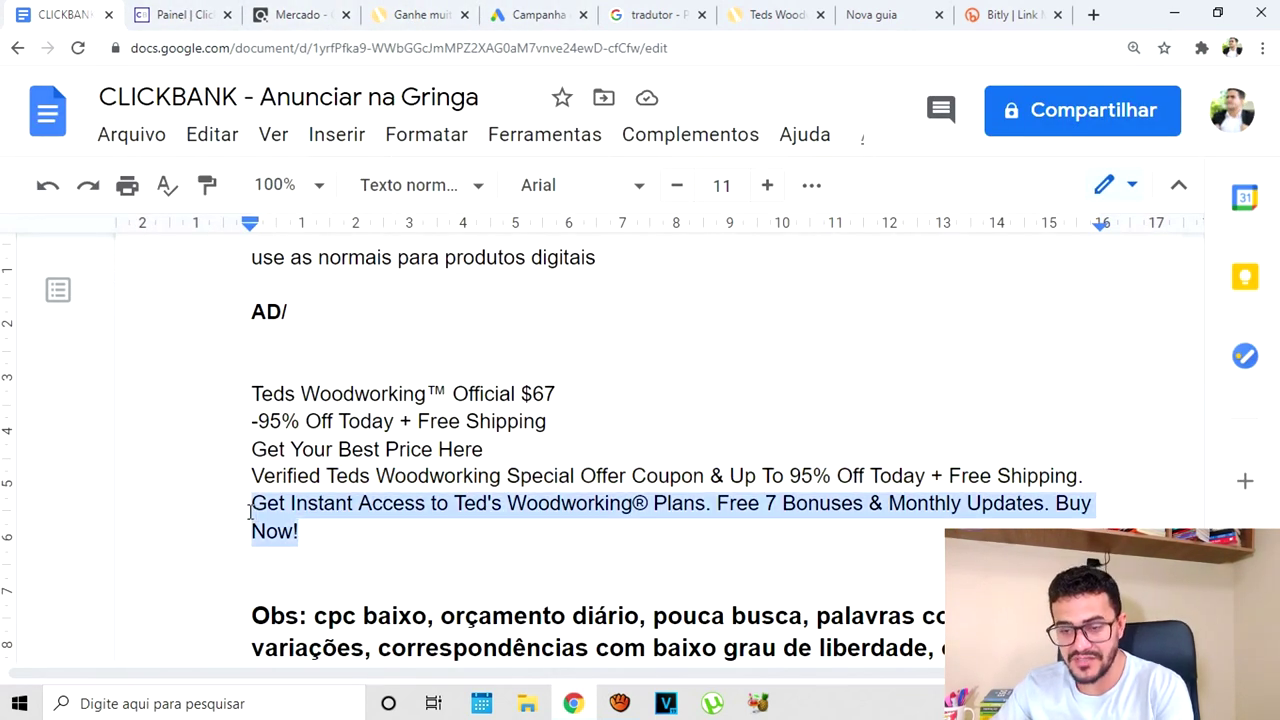
{"action": "left_click", "coordinate": [268, 14]}
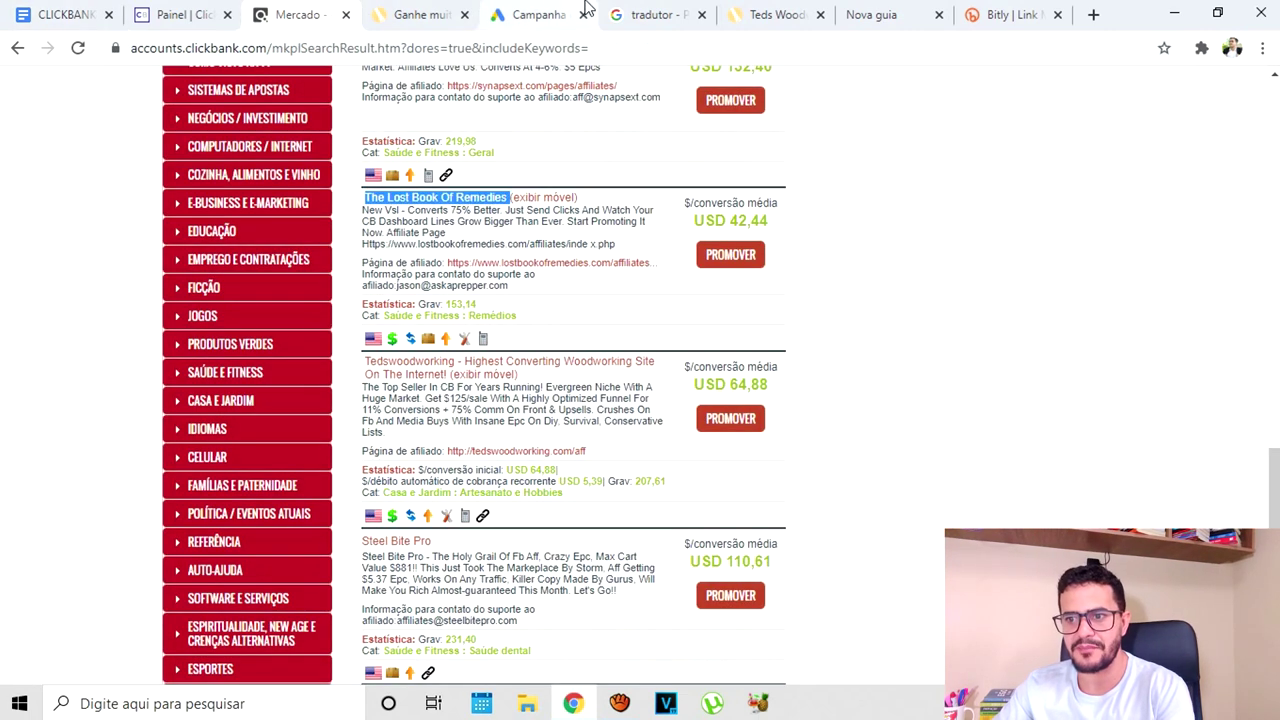
{"action": "left_click", "coordinate": [548, 8]}
{"action": "left_click", "coordinate": [206, 557]}
{"action": "key", "text": "ctrl+v"}
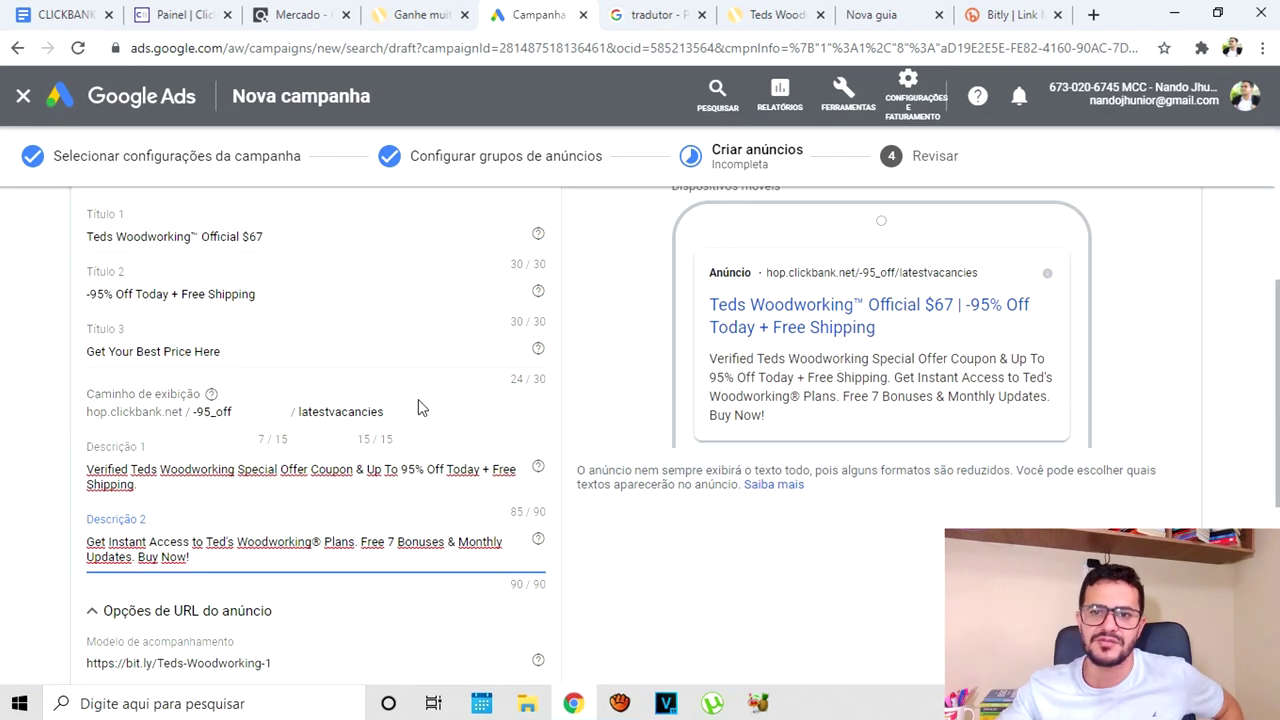
{"action": "scroll", "coordinate": [418, 405], "scroll_direction": "down", "scroll_amount": 1}
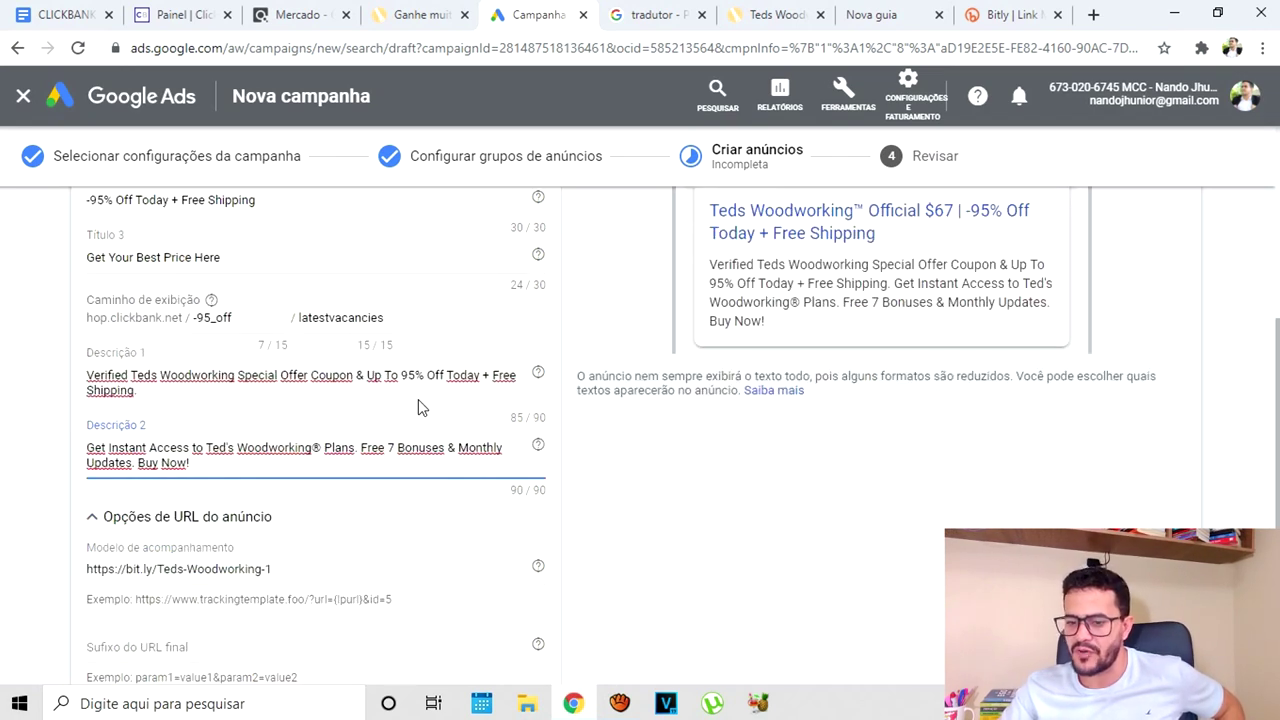
{"action": "scroll", "coordinate": [430, 440], "scroll_direction": "down", "scroll_amount": 2}
{"action": "scroll", "coordinate": [437, 455], "scroll_direction": "up", "scroll_amount": 3}
{"action": "scroll", "coordinate": [437, 460], "scroll_direction": "up", "scroll_amount": 1}
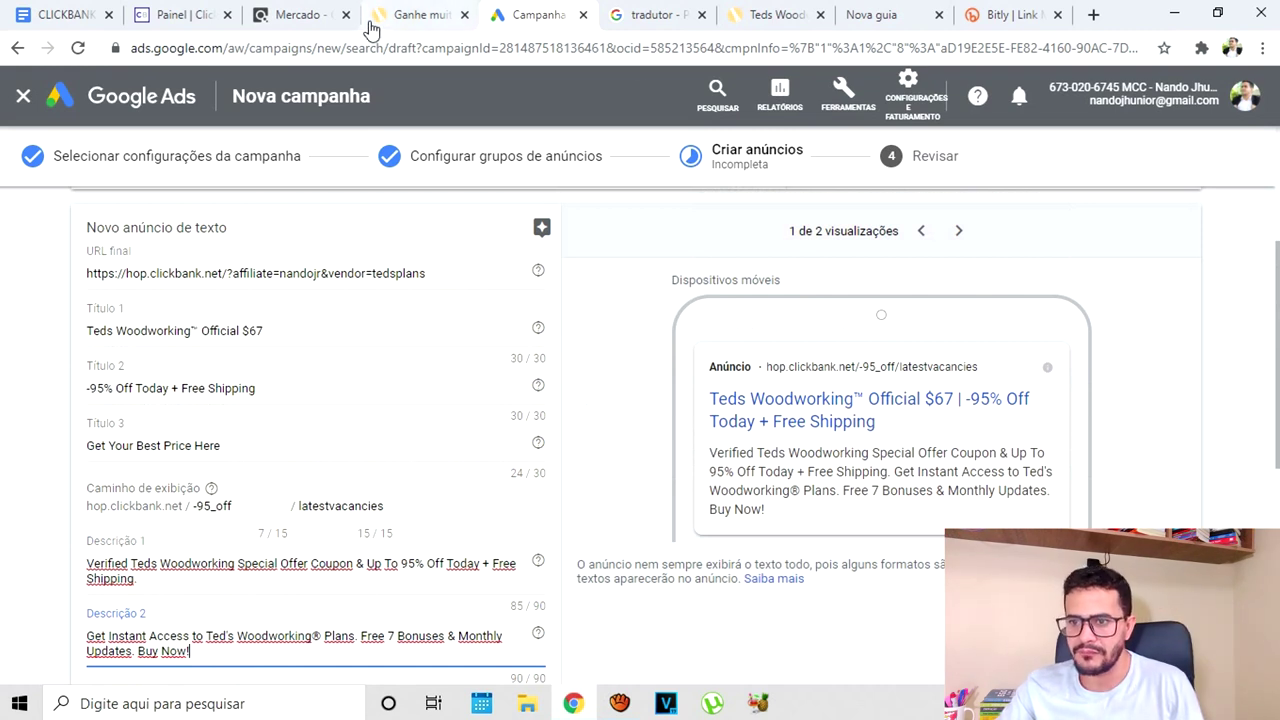
Open the Teds Woodworking sales page's add-to-cart link in a new tab, and view the product's affiliate links page
{"action": "left_click", "coordinate": [423, 12]}
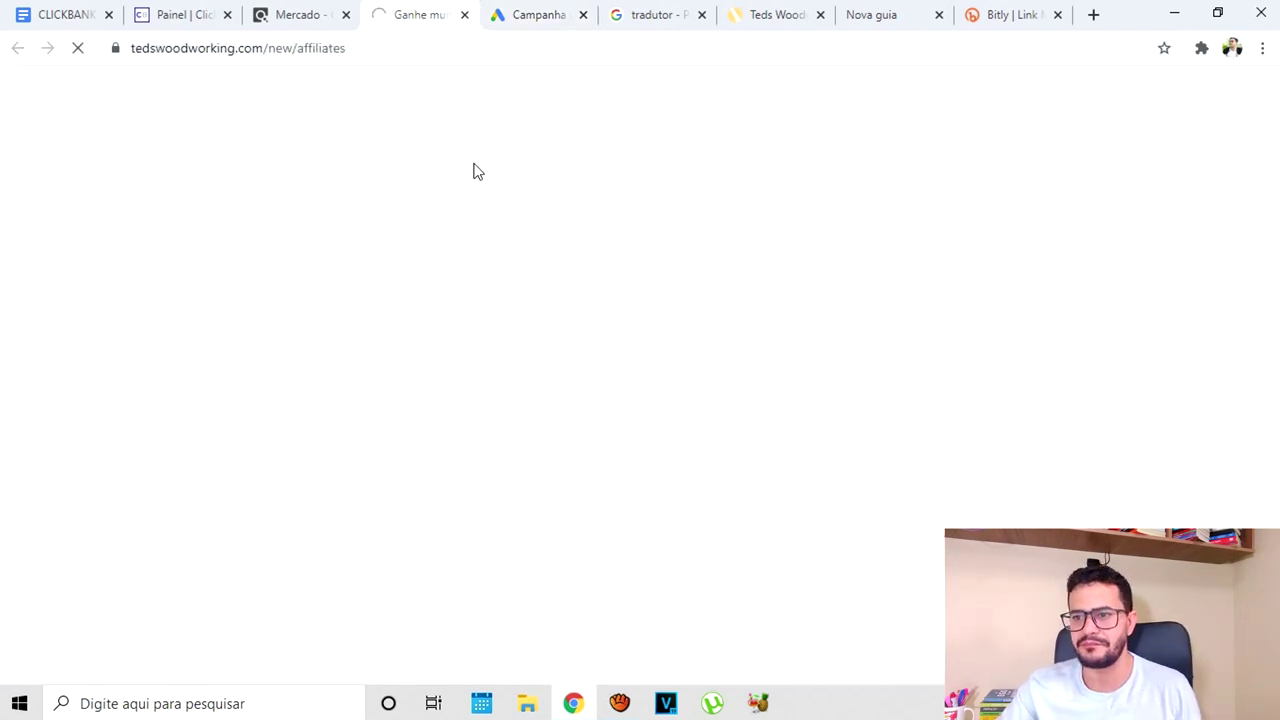
{"action": "left_click", "coordinate": [800, 16]}
{"action": "scroll", "coordinate": [608, 528], "scroll_direction": "down", "scroll_amount": 2}
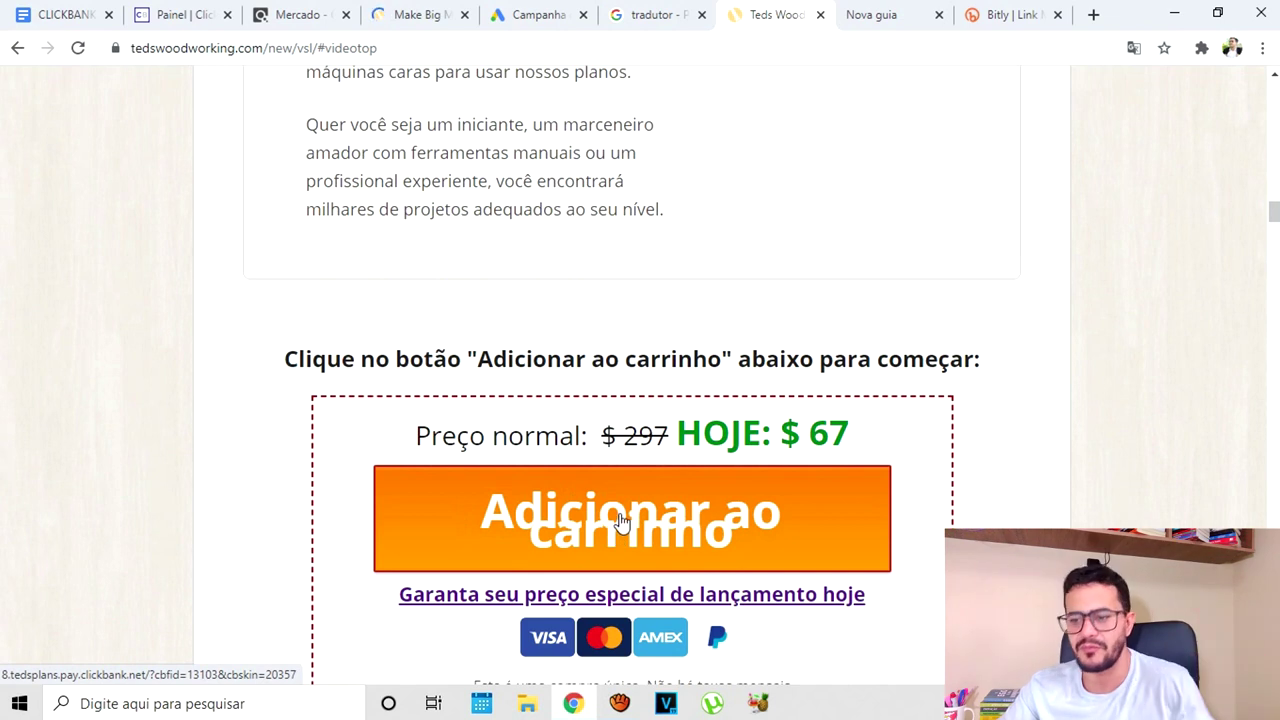
{"action": "right_click", "coordinate": [620, 523]}
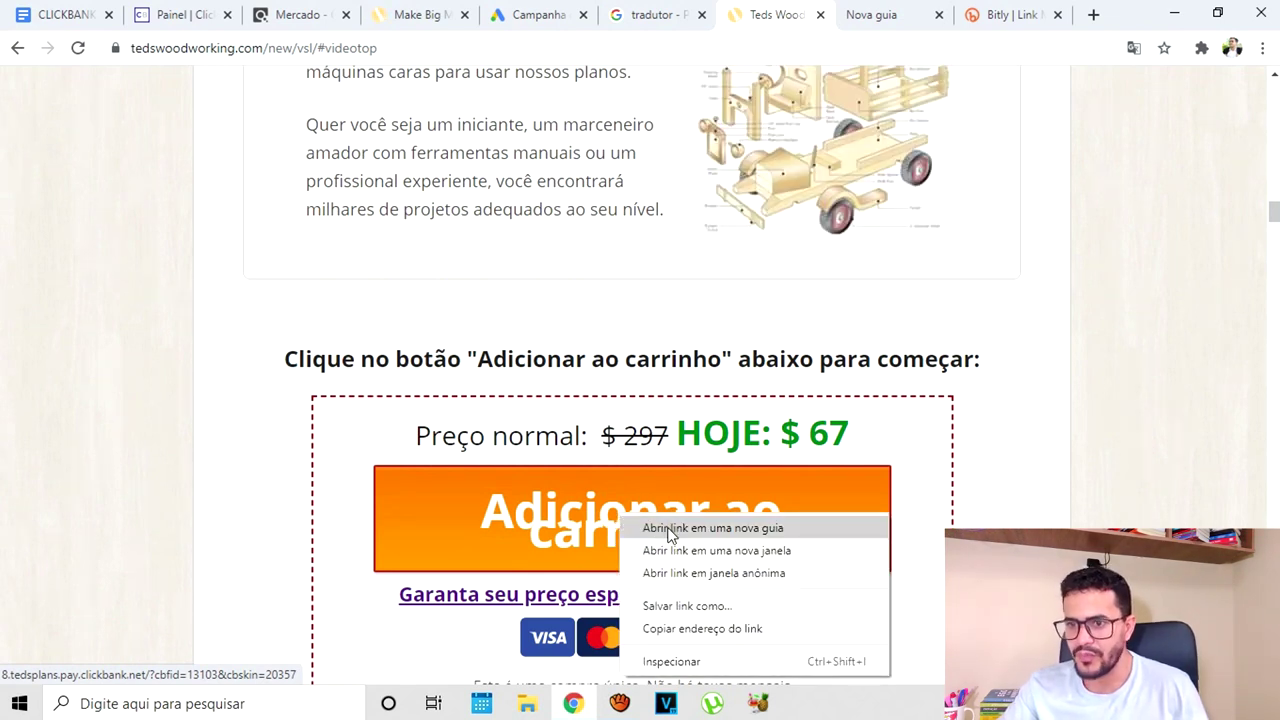
{"action": "left_click", "coordinate": [670, 528]}
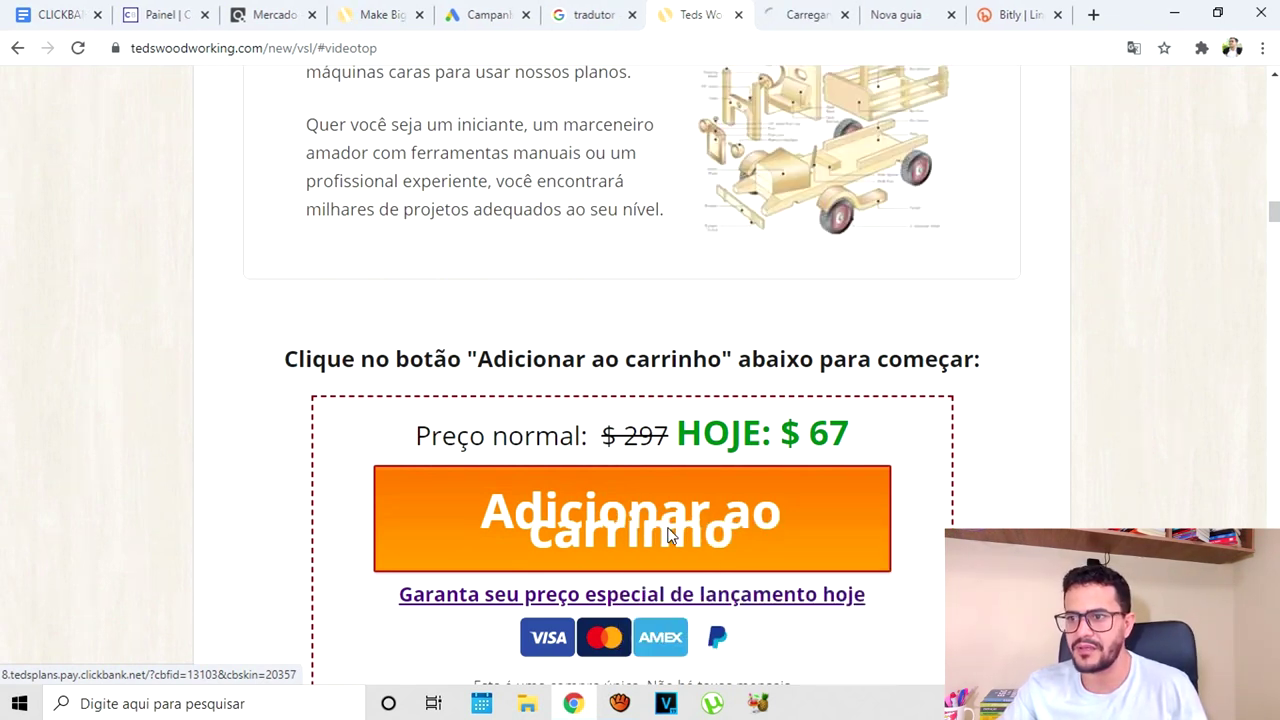
{"action": "left_click", "coordinate": [800, 12]}
{"action": "left_click", "coordinate": [364, 12]}
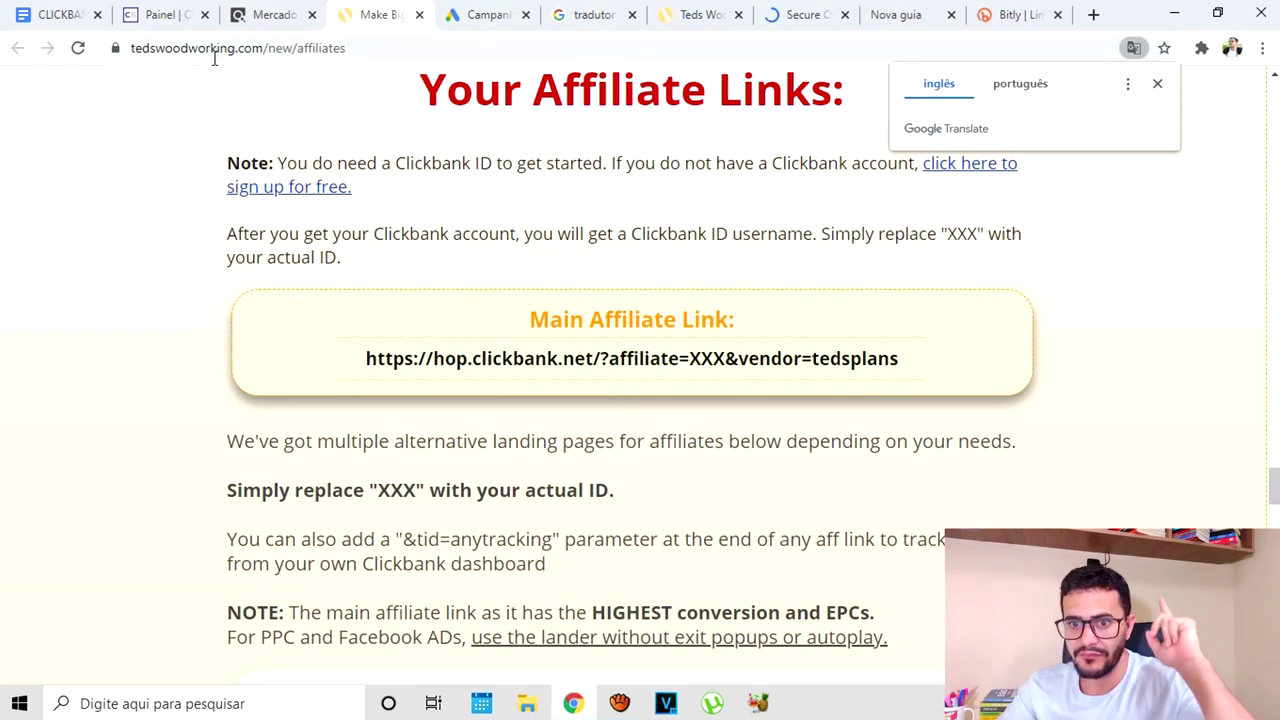
Examine the document's example affiliate link and the created link, comparing the XXX placeholder with the affiliate ID that replaces it
{"action": "left_click", "coordinate": [50, 15]}
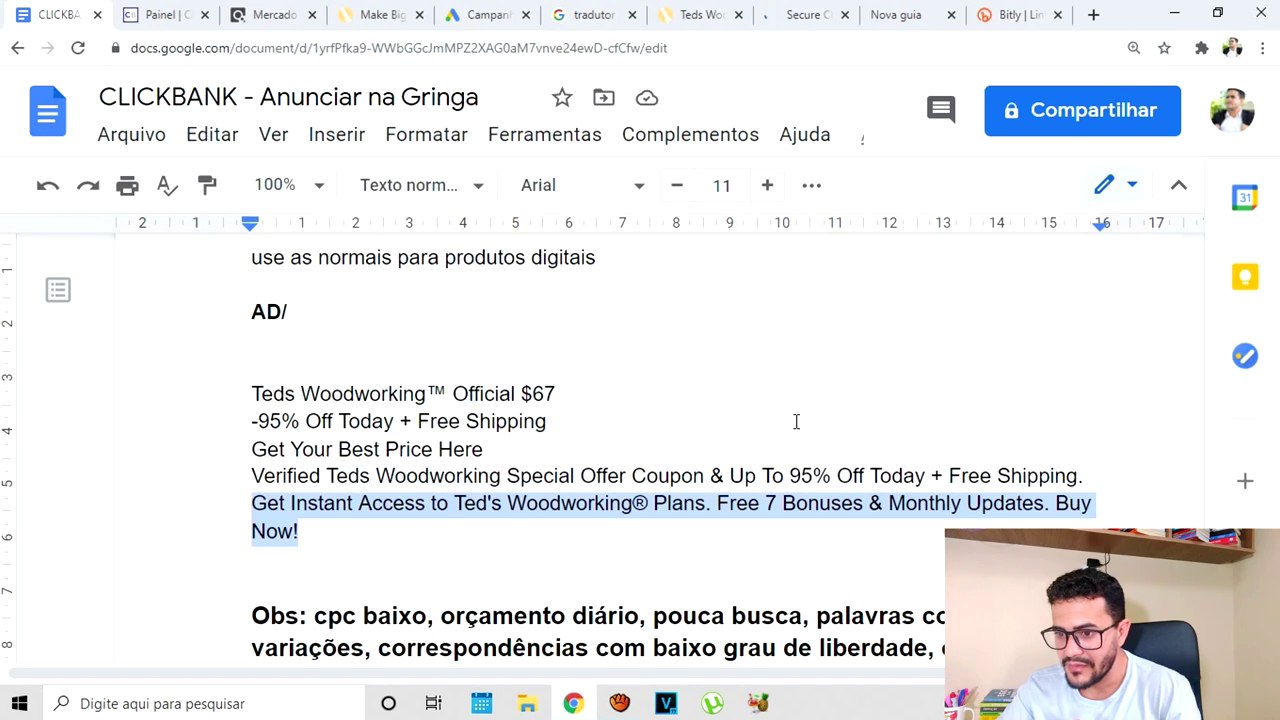
{"action": "scroll", "coordinate": [796, 421], "scroll_direction": "down", "scroll_amount": 15}
{"action": "scroll", "coordinate": [796, 421], "scroll_direction": "up", "scroll_amount": 4}
{"action": "scroll", "coordinate": [796, 421], "scroll_direction": "up", "scroll_amount": 15}
{"action": "scroll", "coordinate": [796, 421], "scroll_direction": "down", "scroll_amount": 2}
{"action": "scroll", "coordinate": [889, 451], "scroll_direction": "up", "scroll_amount": 4}
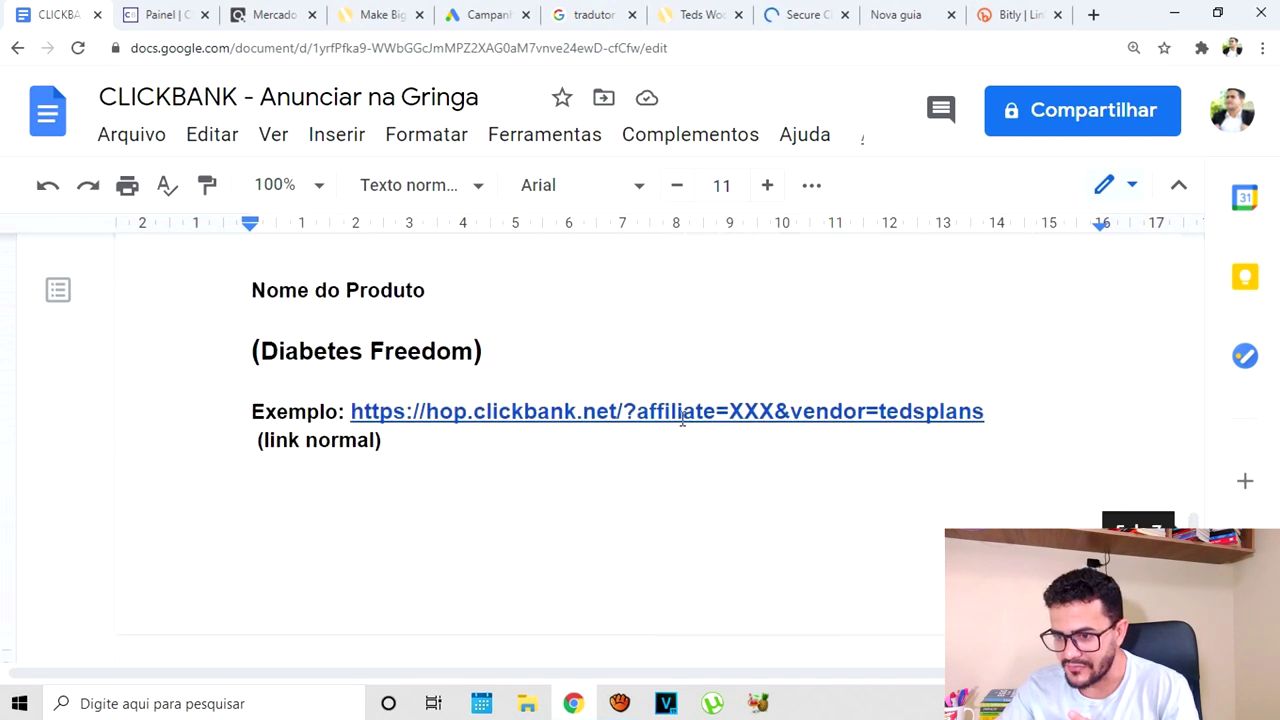
{"action": "left_click_drag", "start_coordinate": [728, 411], "coordinate": [759, 409]}
{"action": "scroll", "coordinate": [769, 471], "scroll_direction": "down", "scroll_amount": 2}
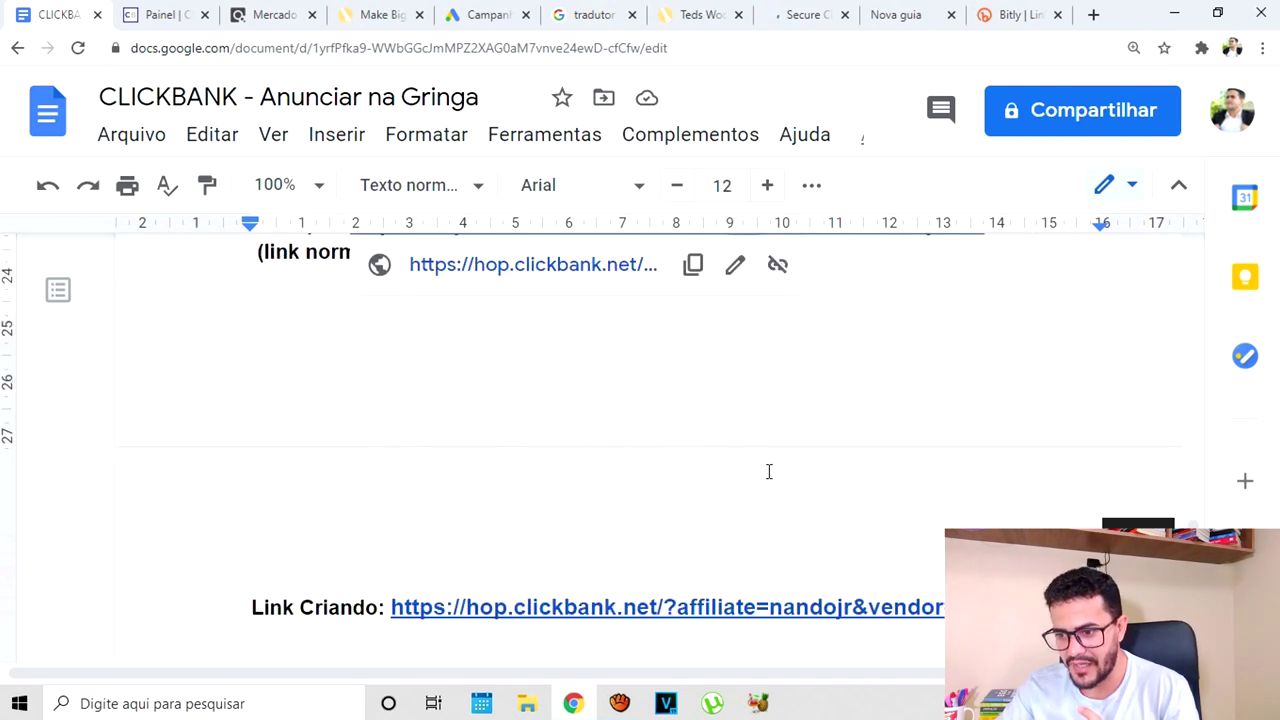
{"action": "left_click_drag", "start_coordinate": [770, 612], "coordinate": [855, 612]}
{"action": "scroll", "coordinate": [846, 588], "scroll_direction": "down", "scroll_amount": 3}
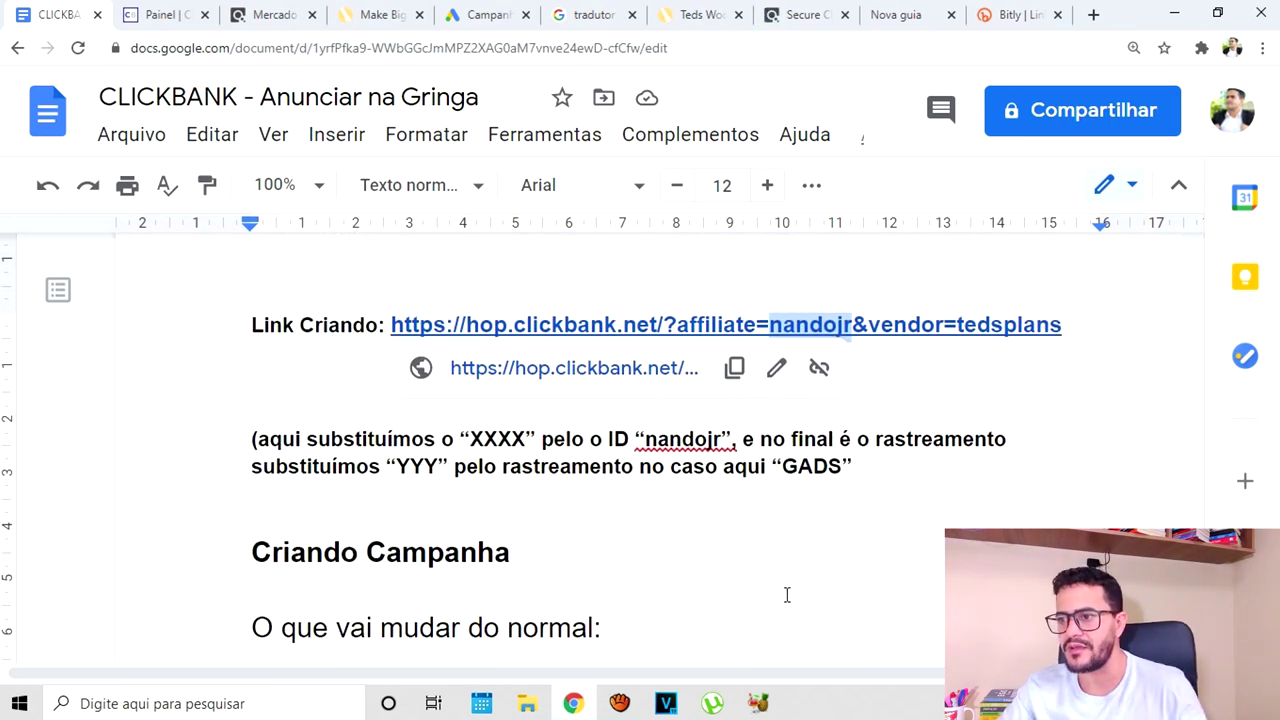
{"action": "left_click", "coordinate": [405, 322]}
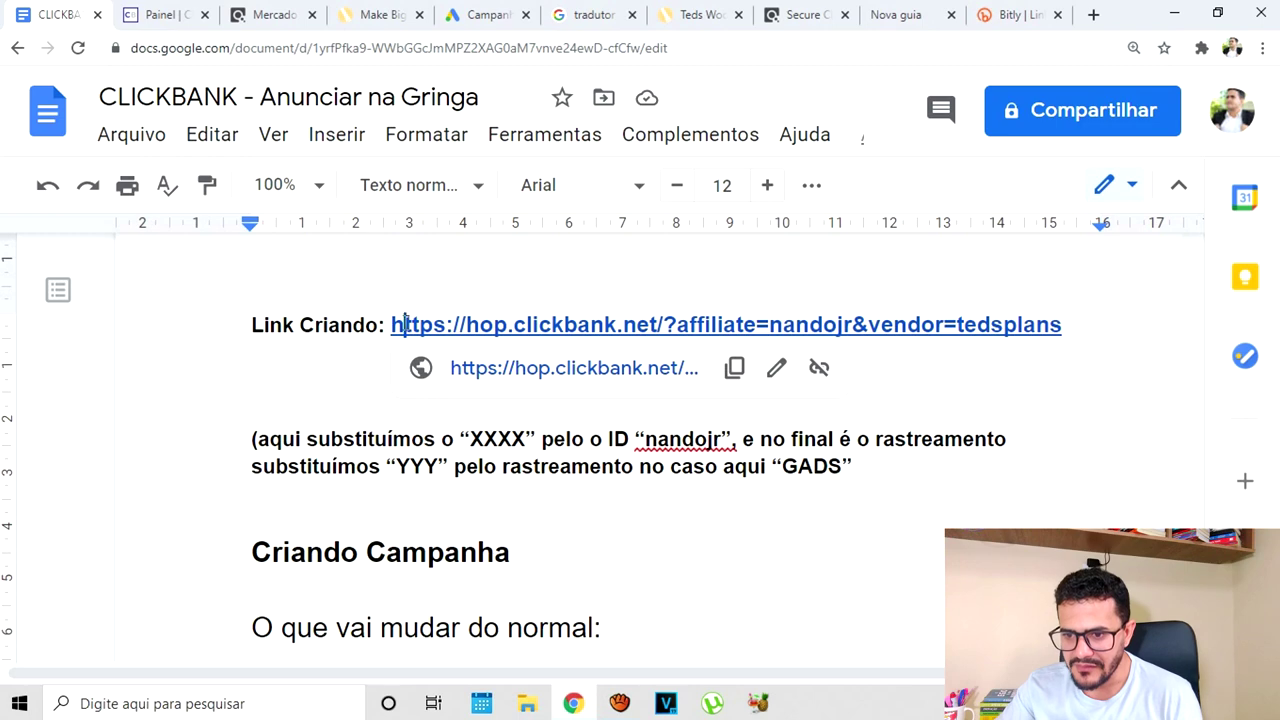
Copy the short link bit.ly/Teds-Woodworking-1 in Bitly and check it against the ad's tracking template in Google Ads
{"action": "left_click", "coordinate": [690, 20]}
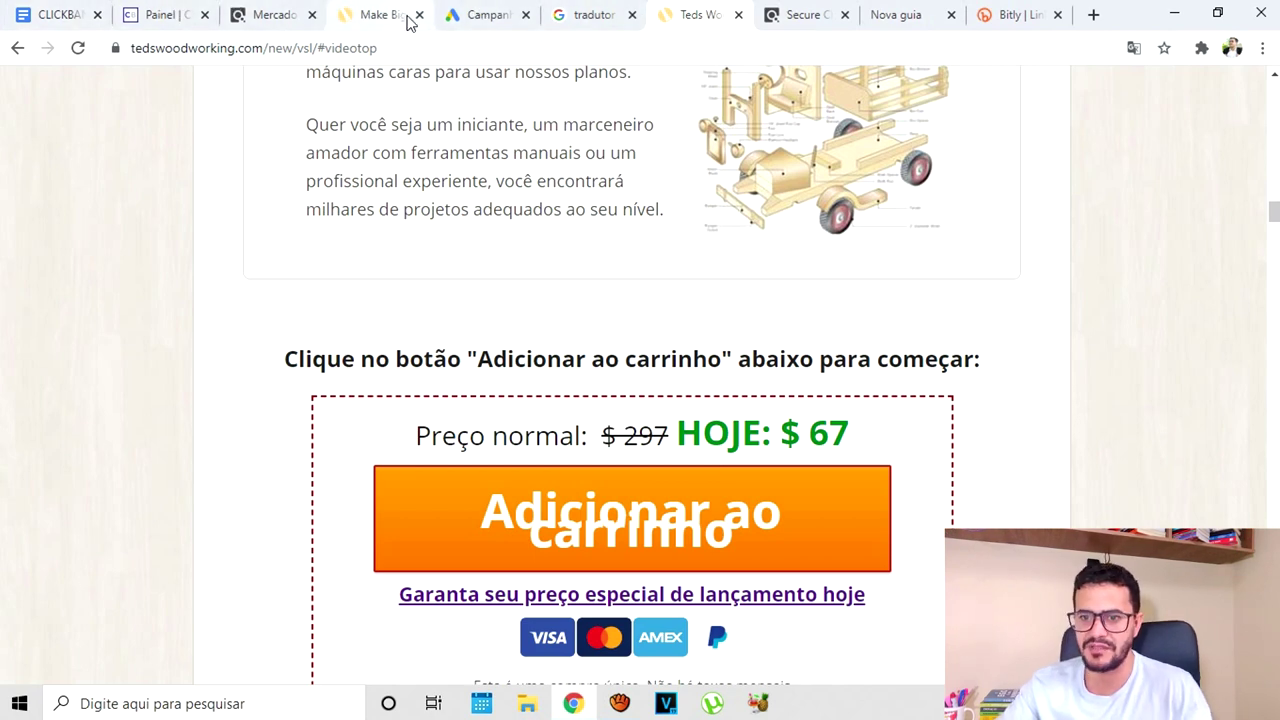
{"action": "left_click", "coordinate": [486, 14]}
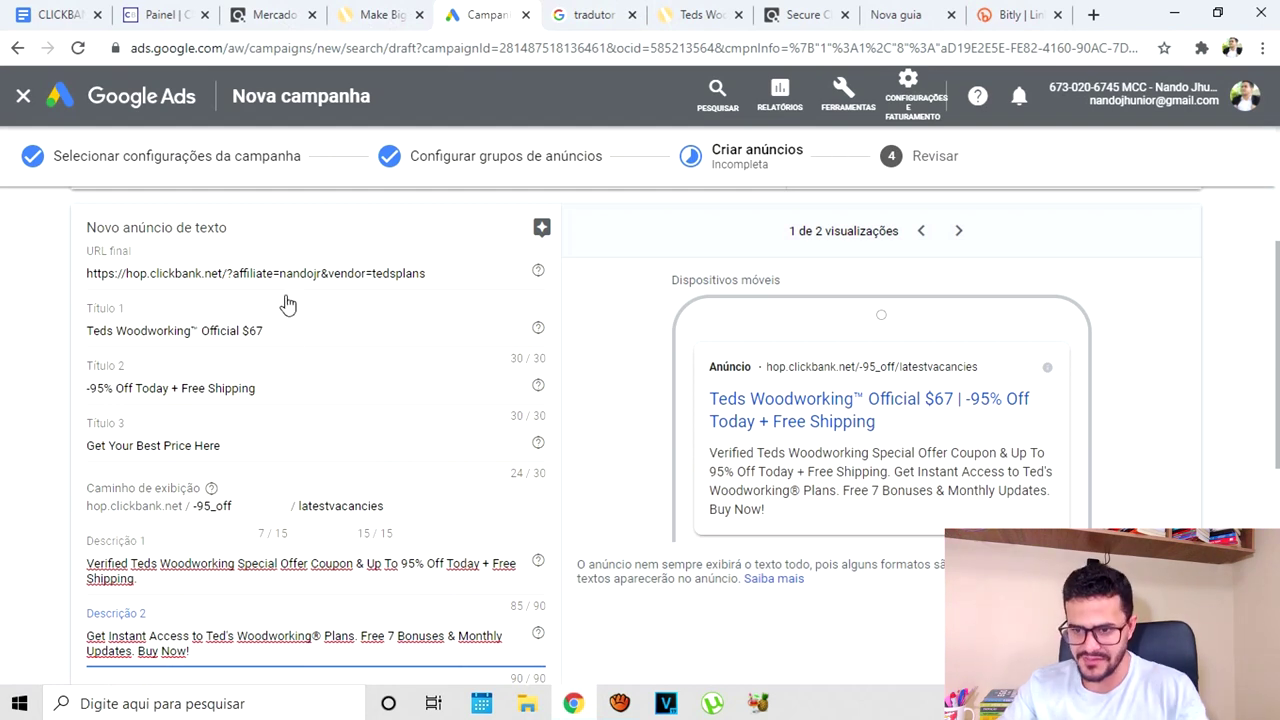
{"action": "left_click", "coordinate": [1014, 14]}
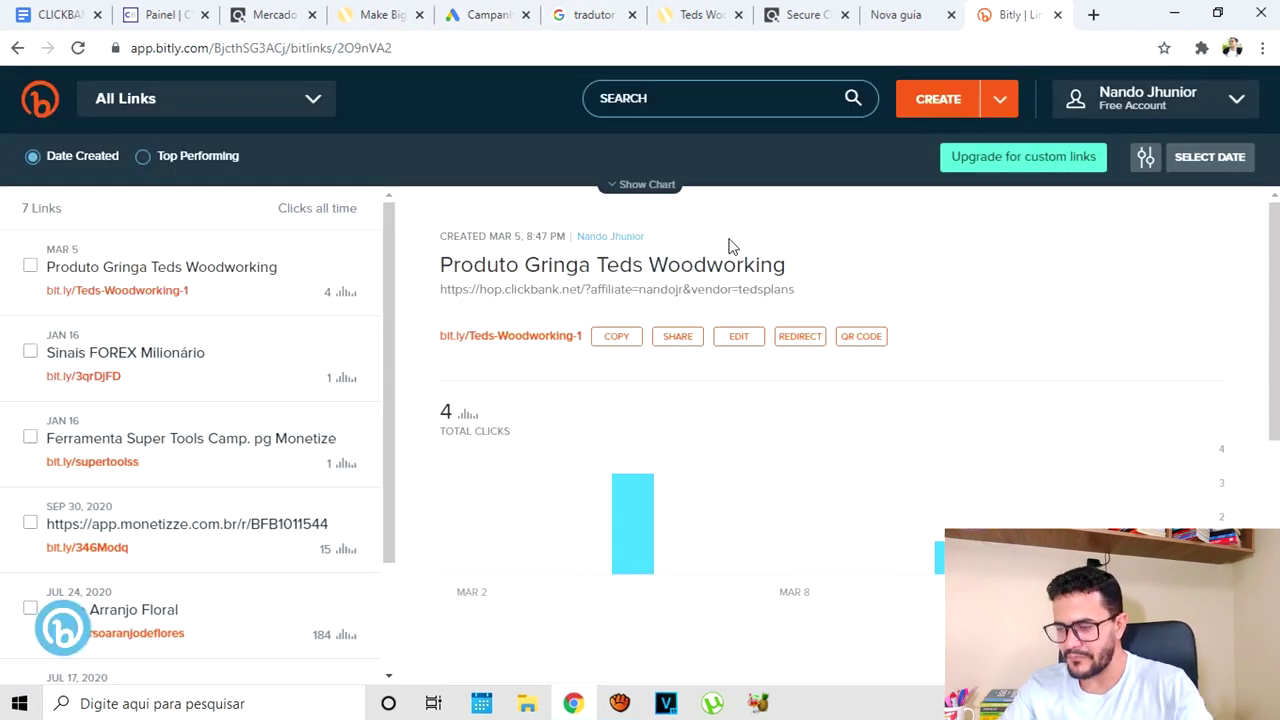
{"action": "left_click", "coordinate": [610, 340]}
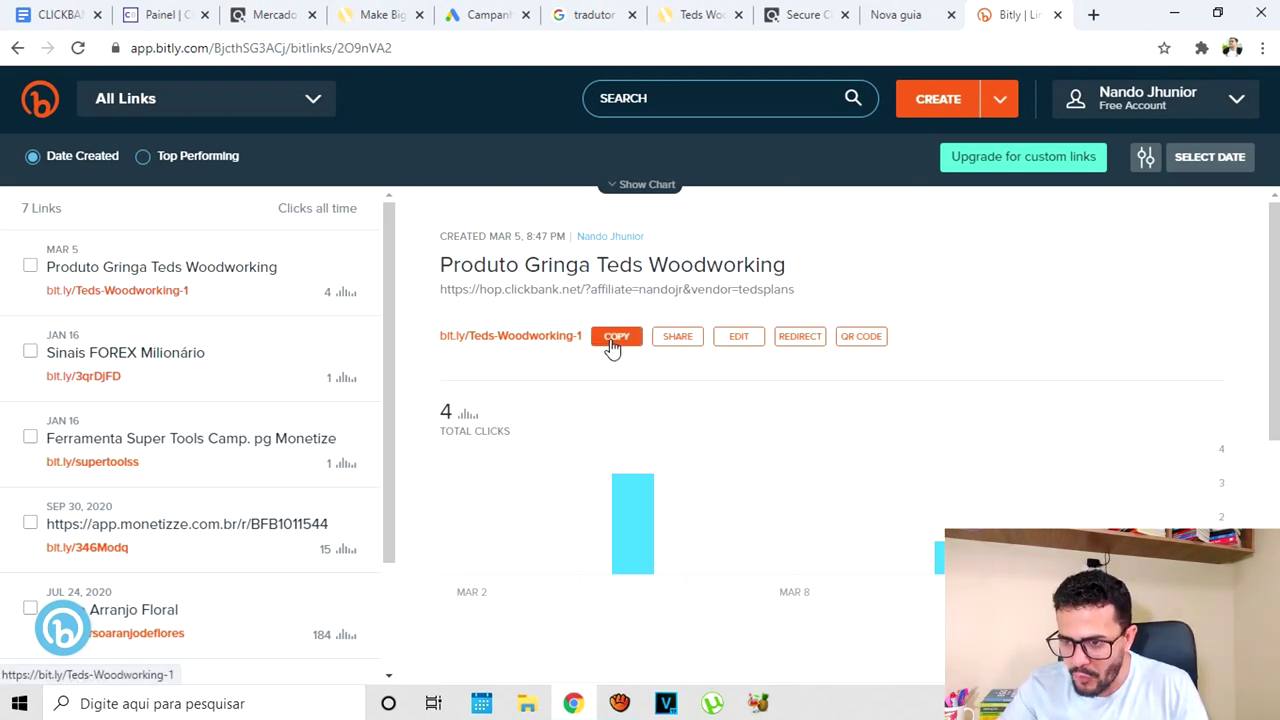
{"action": "left_click", "coordinate": [493, 14]}
{"action": "scroll", "coordinate": [290, 465], "scroll_direction": "down", "scroll_amount": 2}
{"action": "left_click_drag", "start_coordinate": [314, 566], "coordinate": [80, 578]}
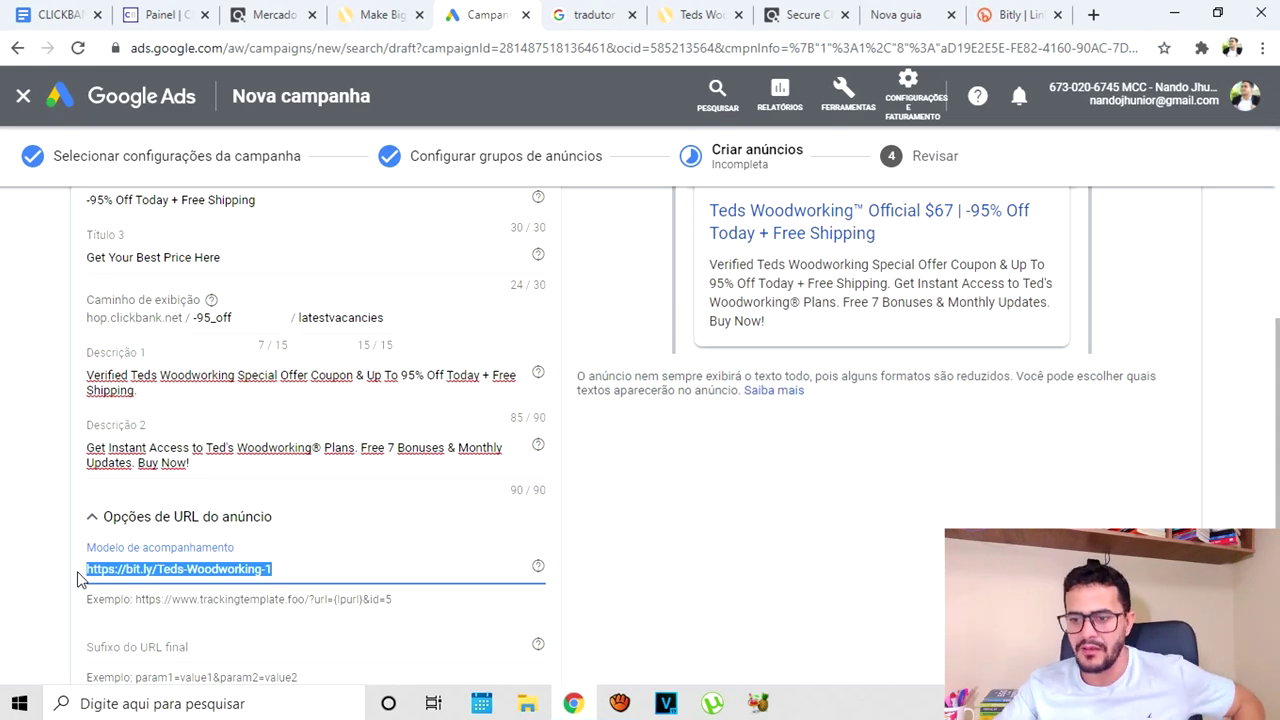
Save the ad and publish the campaign as it is, without correcting its settings
{"action": "scroll", "coordinate": [390, 545], "scroll_direction": "down", "scroll_amount": 3}
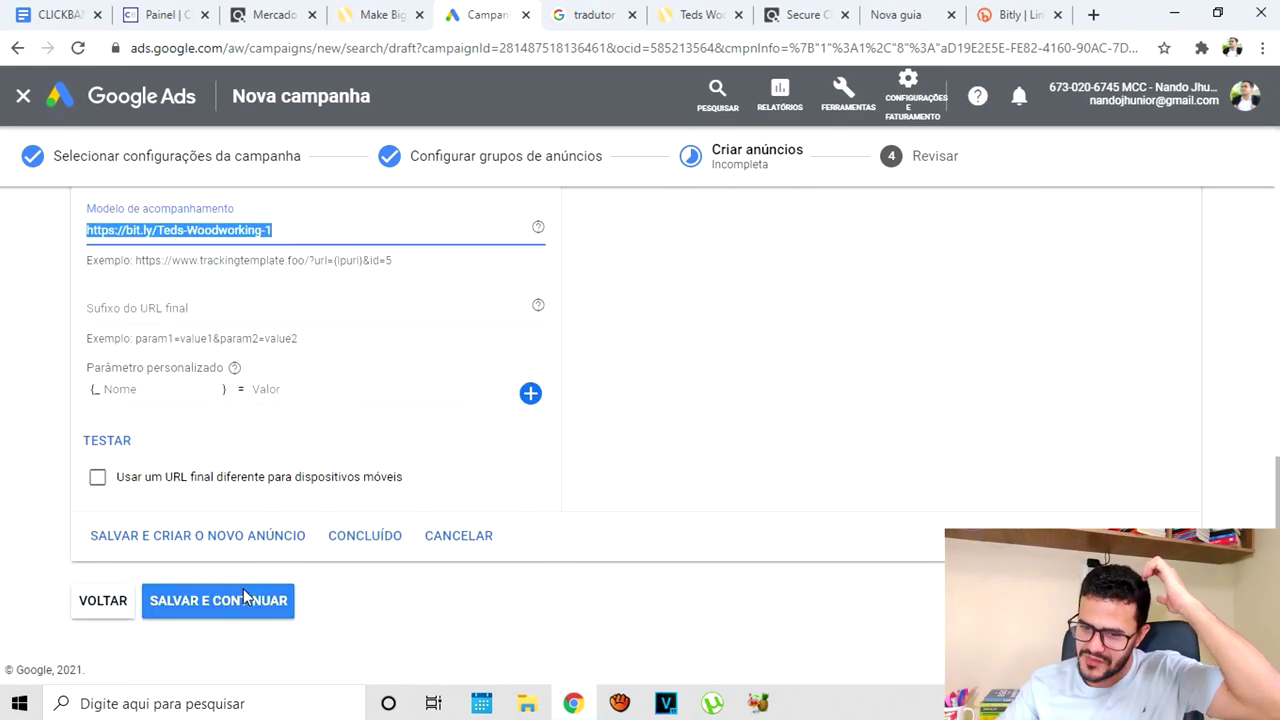
{"action": "left_click", "coordinate": [245, 600]}
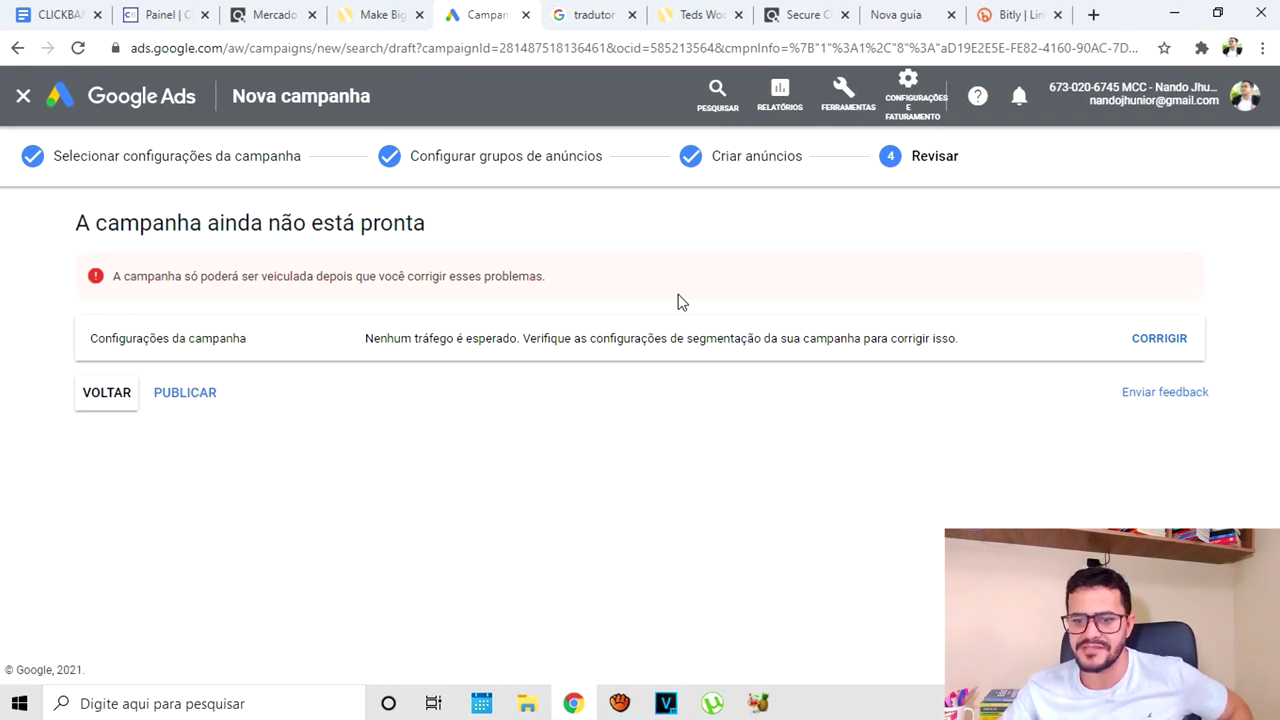
{"action": "left_click", "coordinate": [207, 392]}
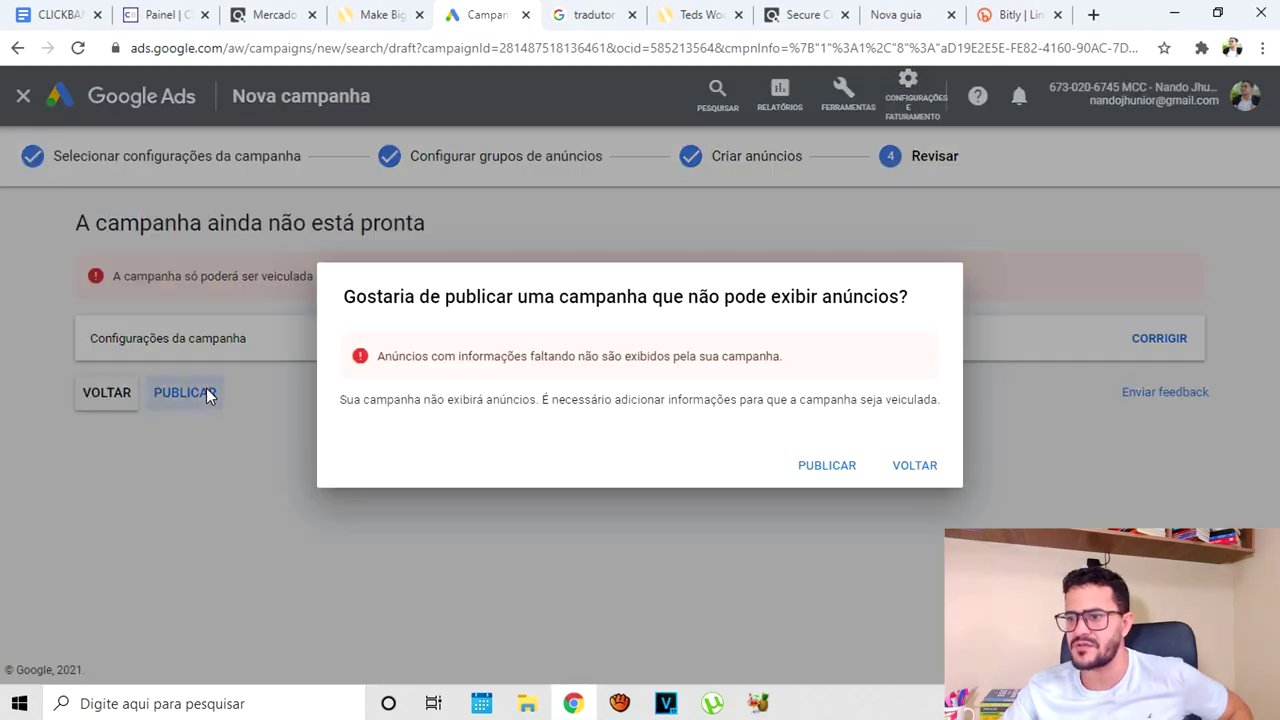
{"action": "left_click", "coordinate": [840, 472]}
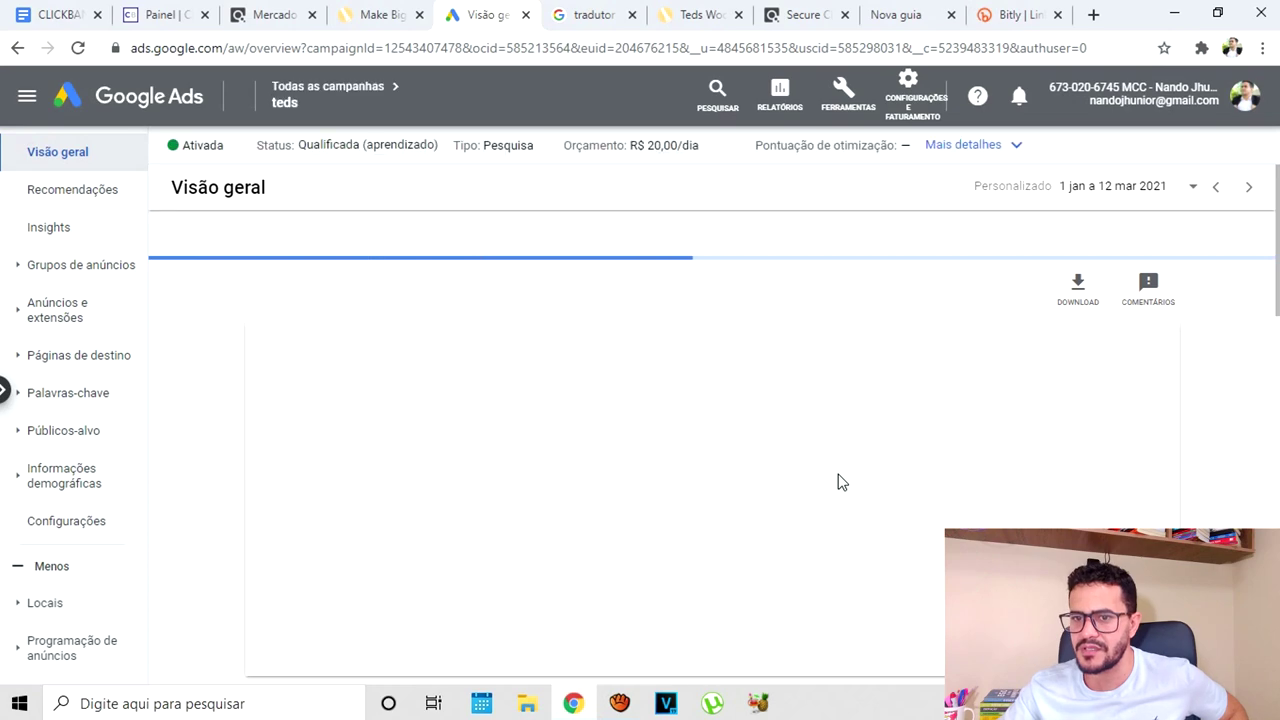
Review the document's campaign instructions 3 to 5 on the Bitly tracking template, the ad format, and the purchase and page-view pixels
{"action": "left_click", "coordinate": [40, 12]}
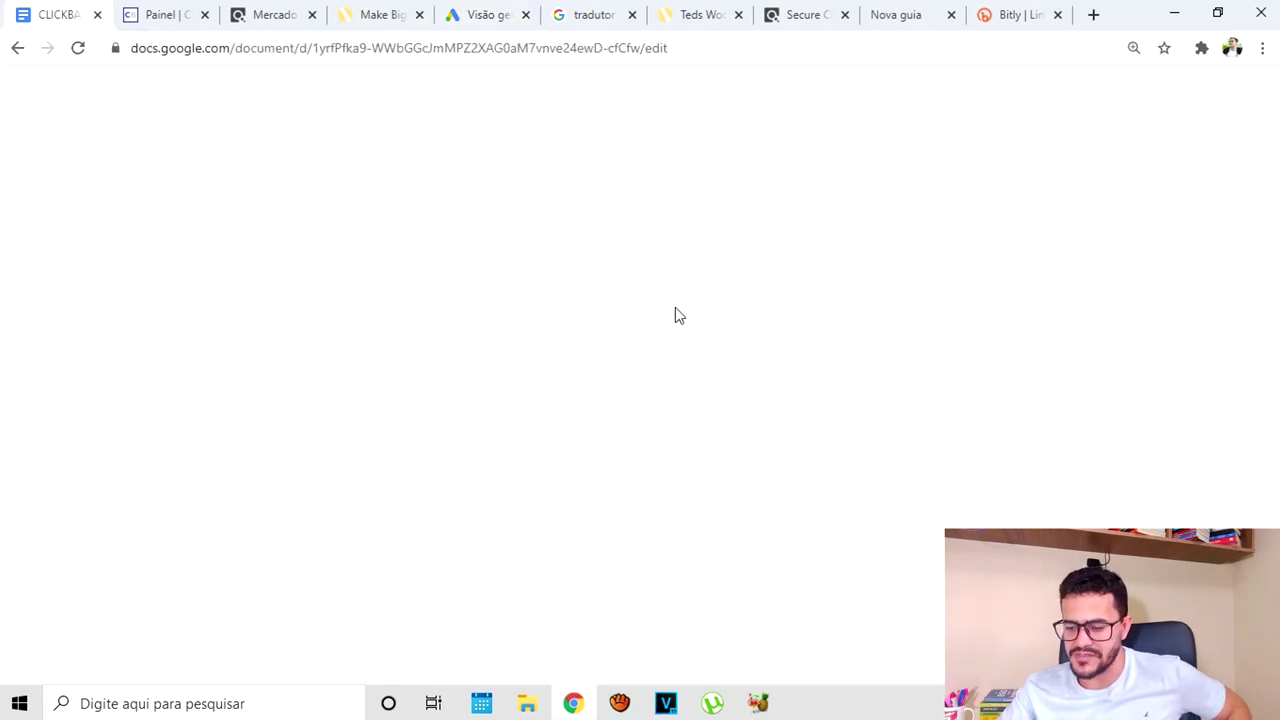
{"action": "scroll", "coordinate": [714, 425], "scroll_direction": "down", "scroll_amount": 4}
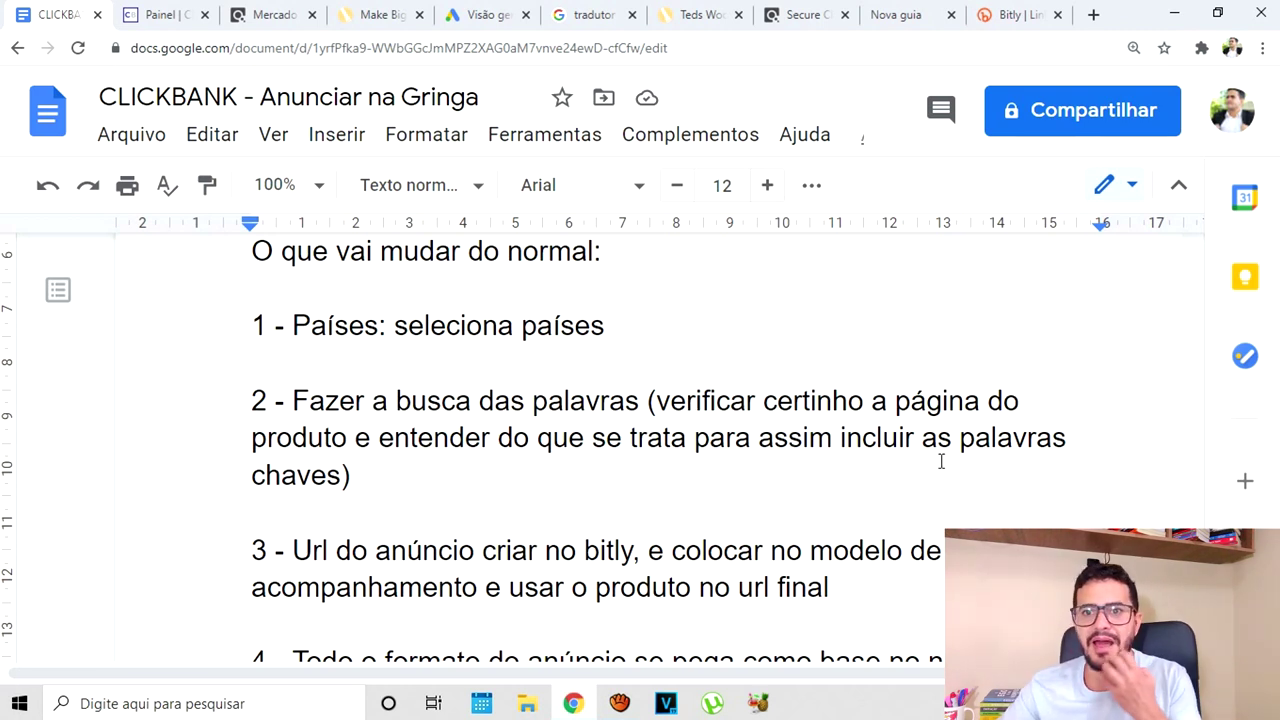
{"action": "scroll", "coordinate": [720, 486], "scroll_direction": "down", "scroll_amount": 1}
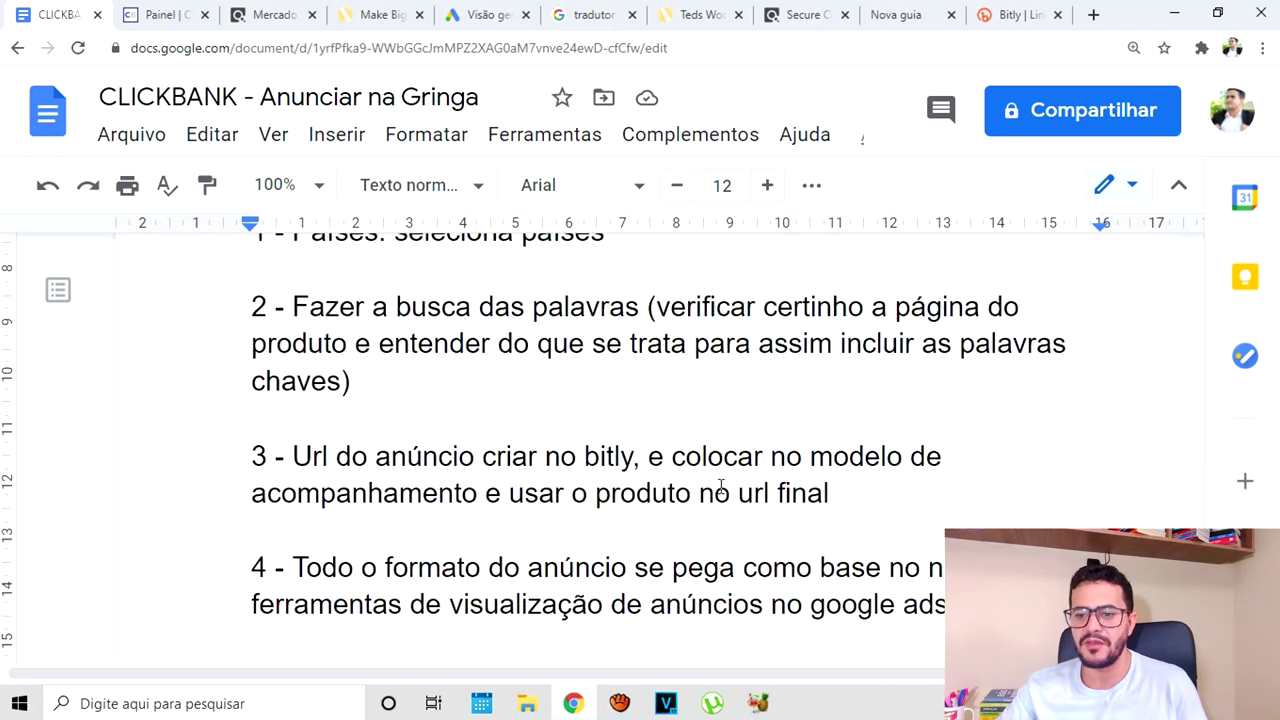
{"action": "left_click_drag", "start_coordinate": [294, 458], "coordinate": [937, 462]}
{"action": "scroll", "coordinate": [973, 460], "scroll_direction": "down", "scroll_amount": 1}
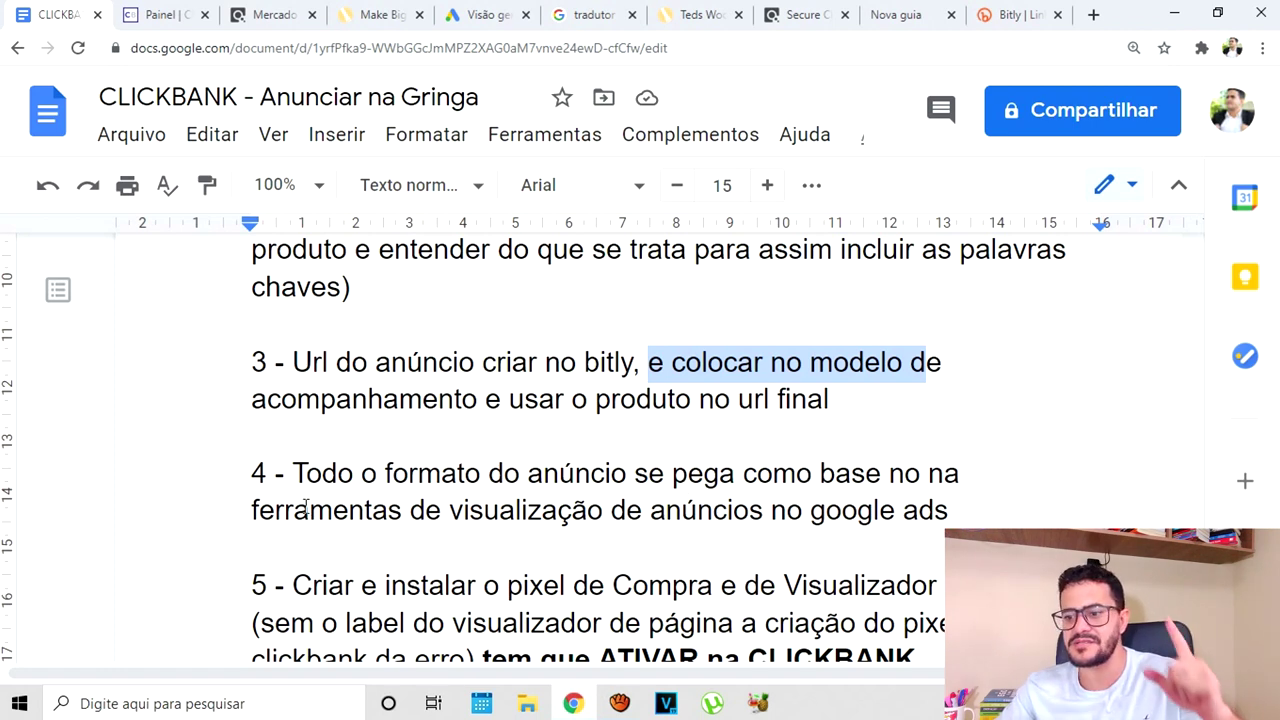
{"action": "scroll", "coordinate": [305, 507], "scroll_direction": "down", "scroll_amount": 1}
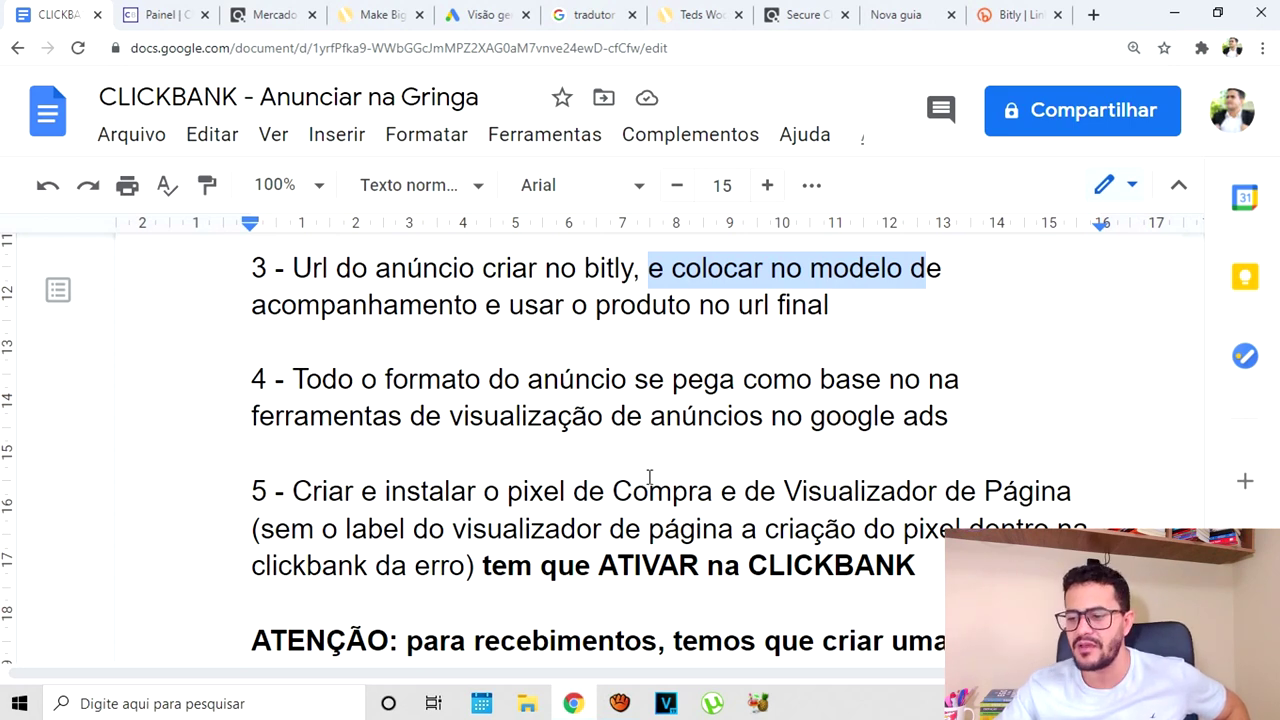
{"action": "scroll", "coordinate": [649, 477], "scroll_direction": "down", "scroll_amount": 2}
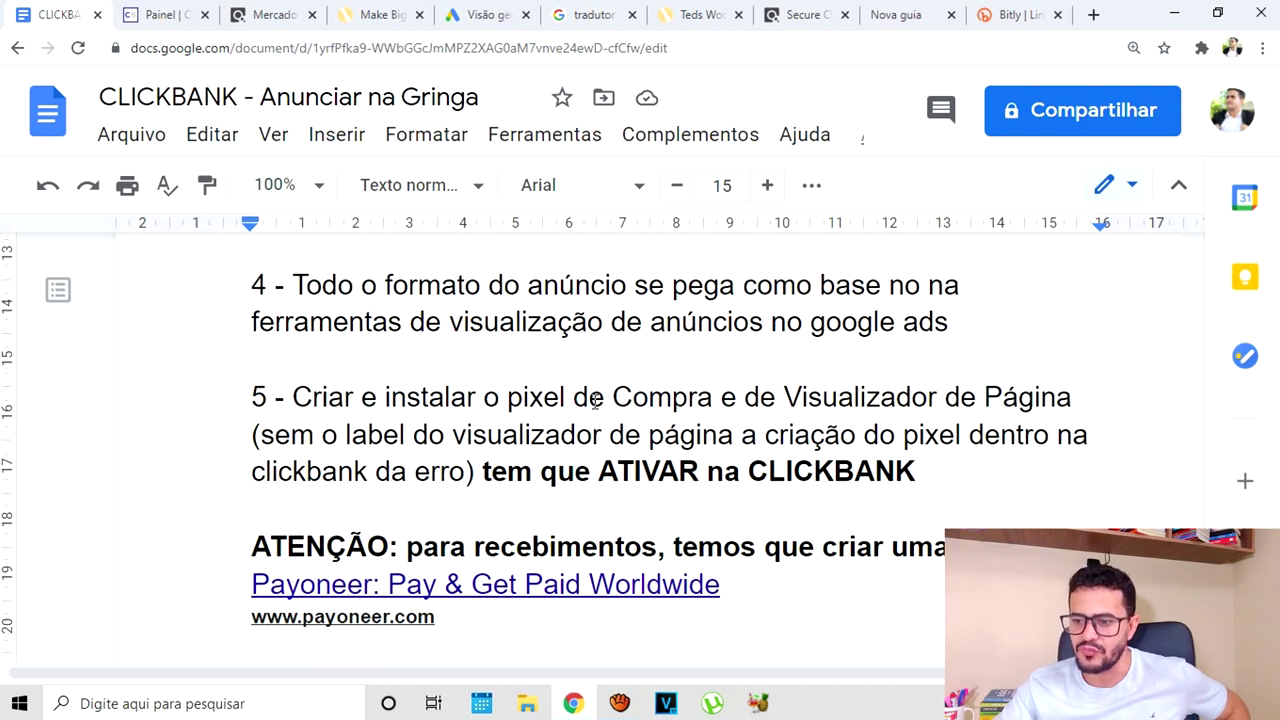
{"action": "left_click_drag", "start_coordinate": [613, 397], "coordinate": [1074, 401]}
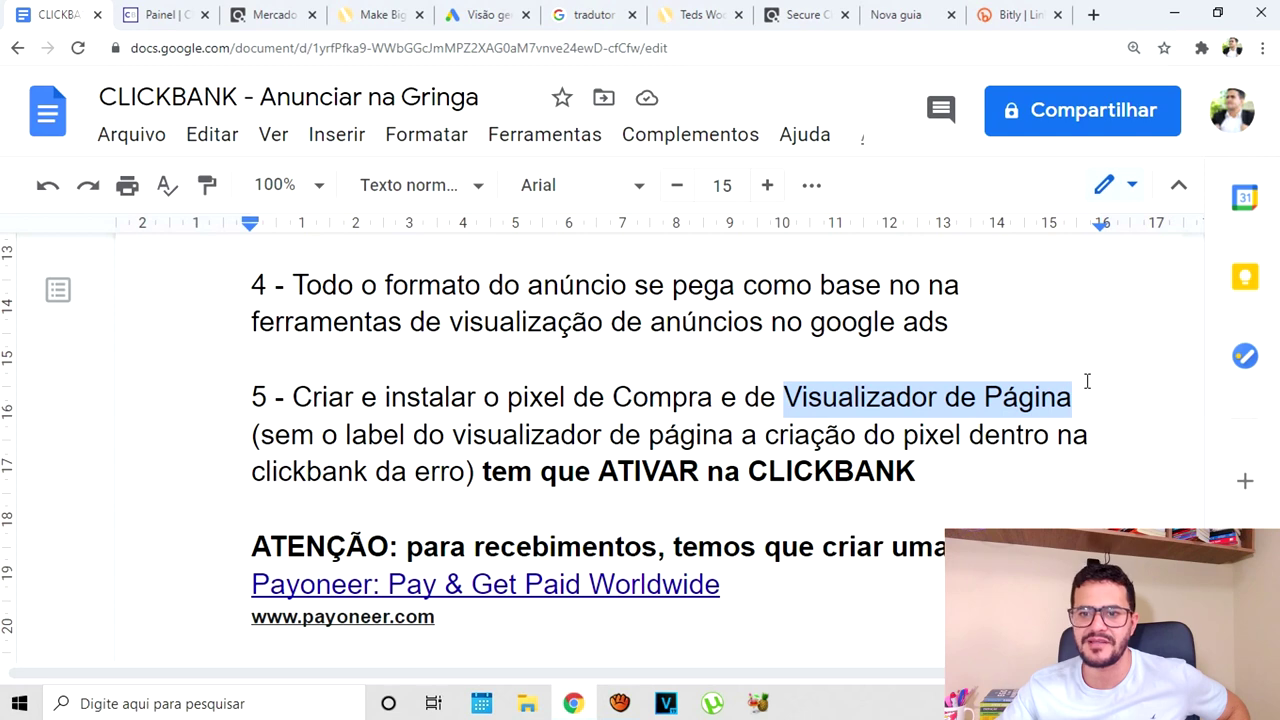
Return to Google Ads and open the account's list of conversion actions
{"action": "left_click", "coordinate": [490, 18]}
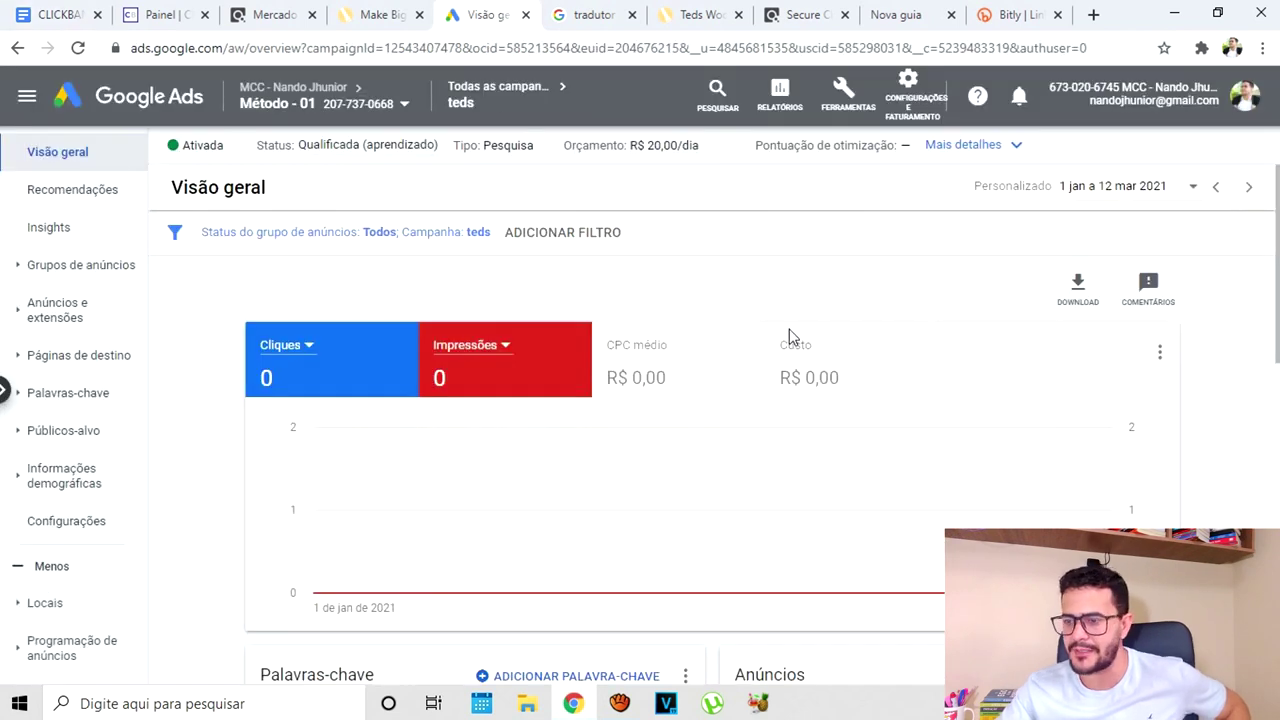
{"action": "left_click", "coordinate": [848, 108]}
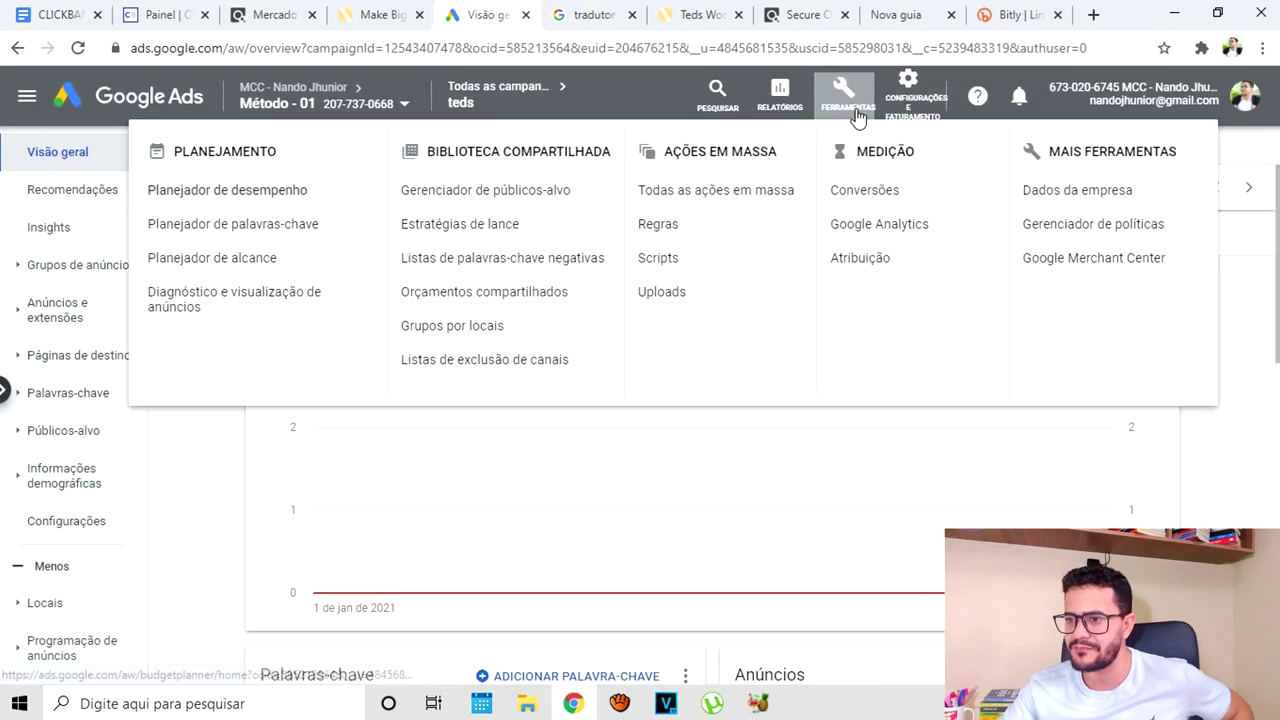
{"action": "left_click", "coordinate": [886, 190]}
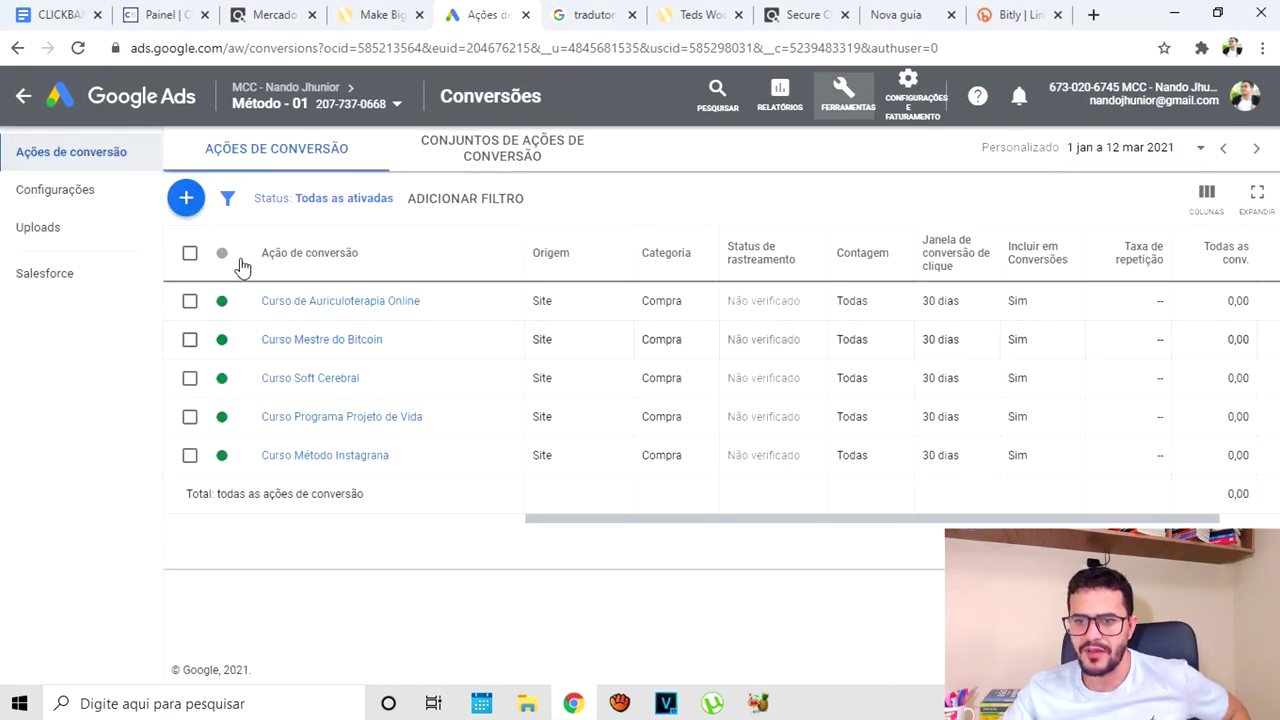
Start a new website conversion action with the category Compra and name it "ted"
{"action": "left_click", "coordinate": [188, 204]}
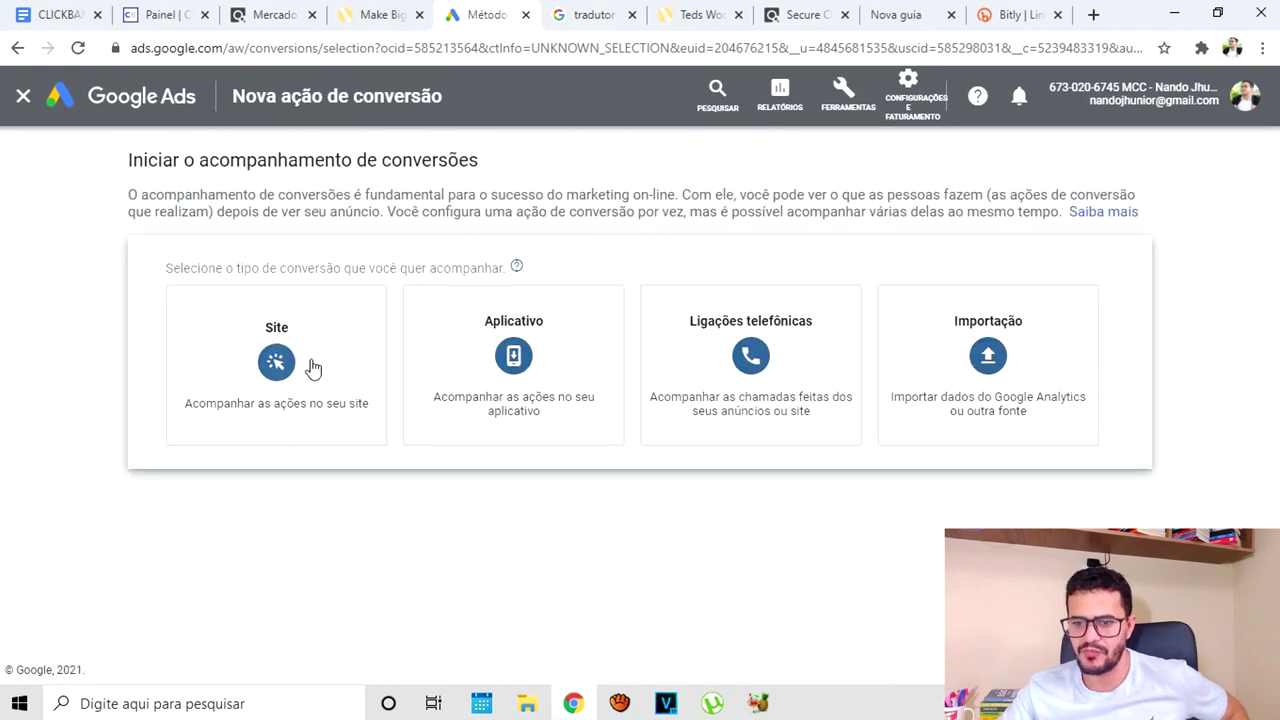
{"action": "left_click", "coordinate": [305, 365]}
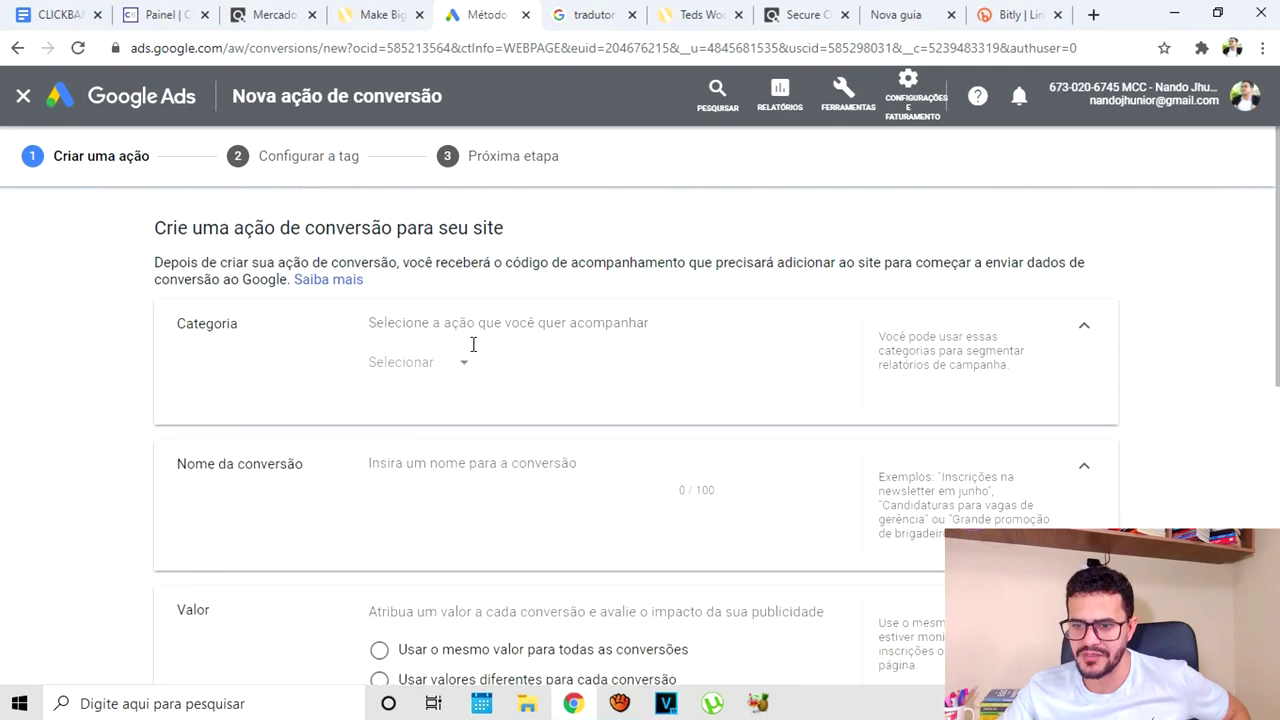
{"action": "left_click", "coordinate": [465, 368]}
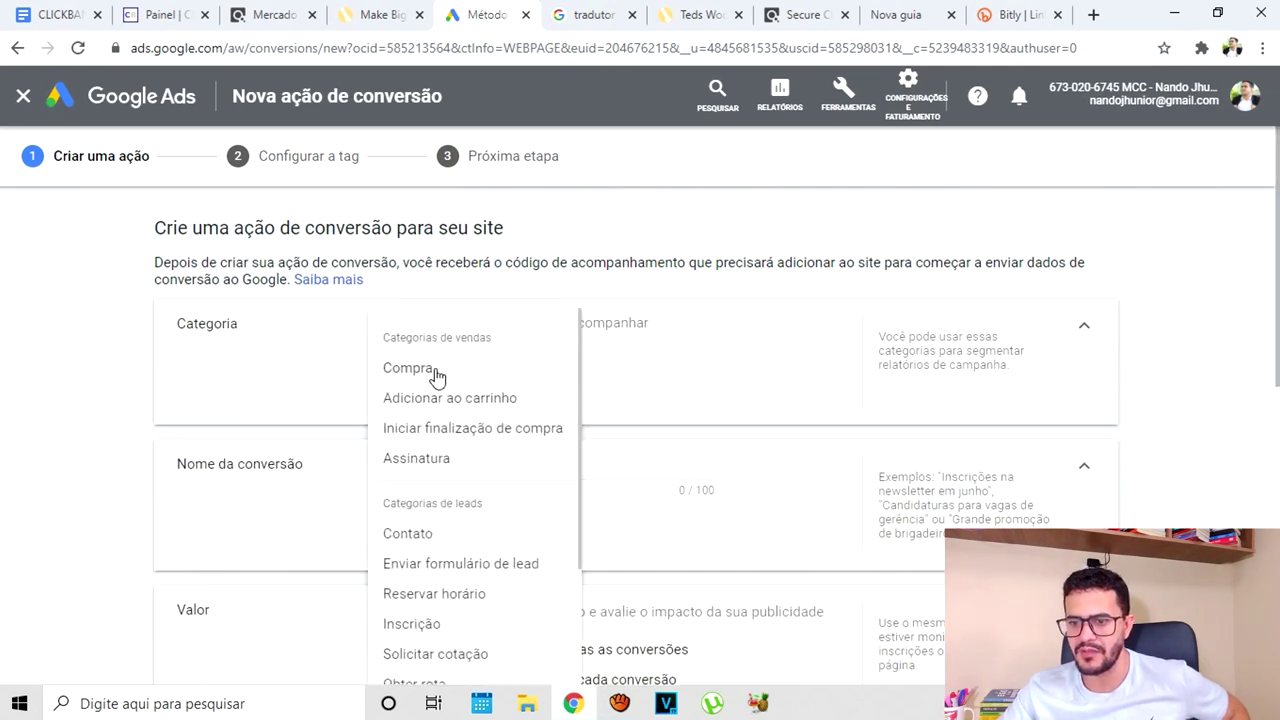
{"action": "left_click", "coordinate": [437, 370]}
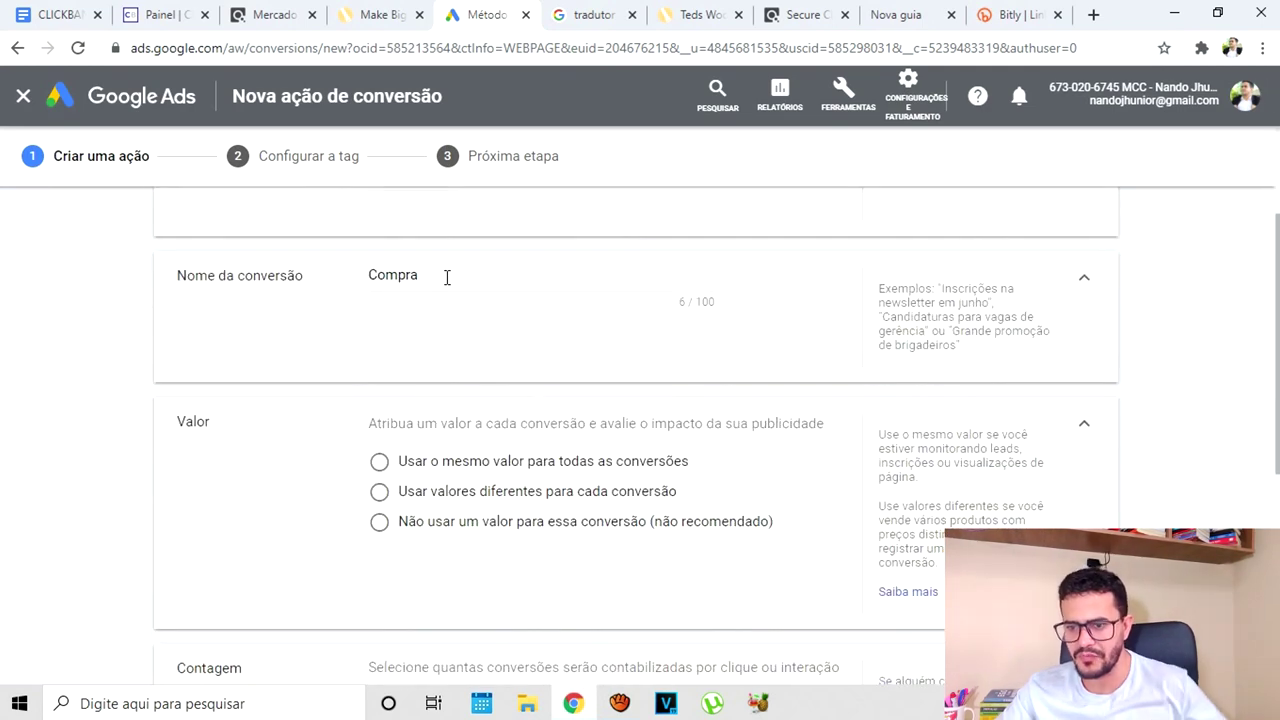
{"action": "left_click_drag", "start_coordinate": [447, 276], "coordinate": [328, 280]}
{"action": "type", "text": "ted"}
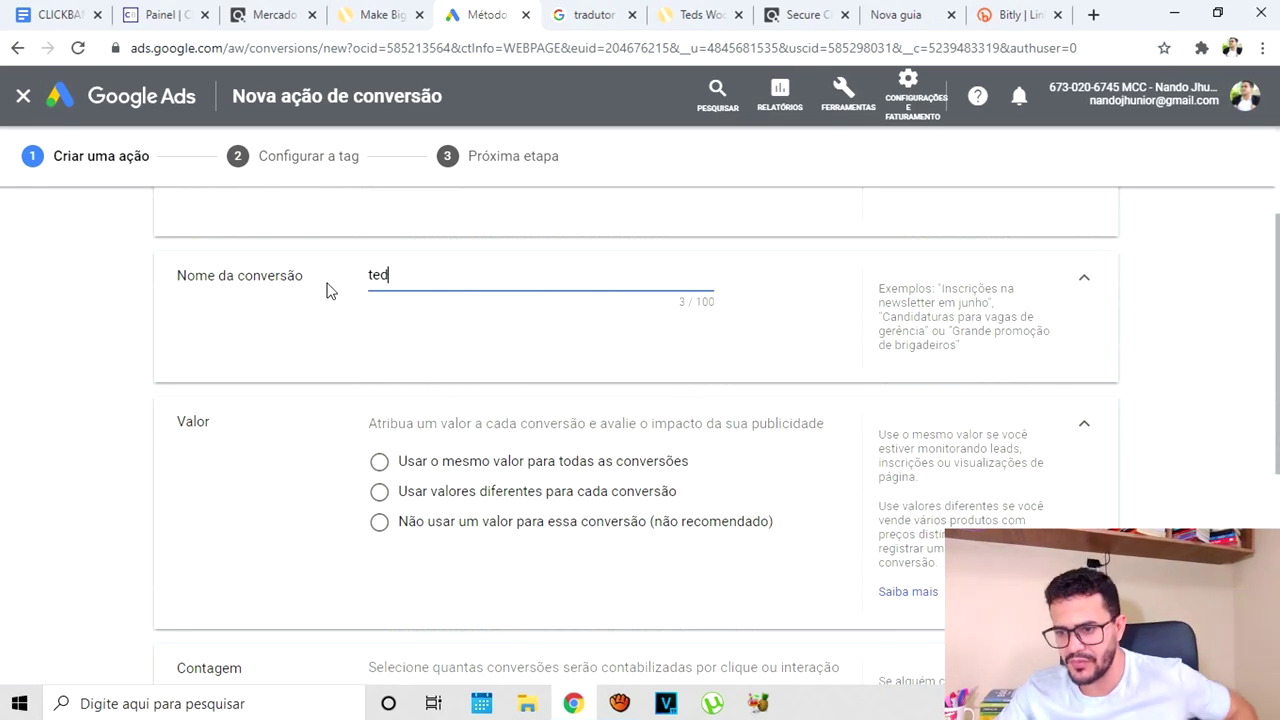
Set the purchase conversion to use different values for each conversion, with a default value of 0 in Brazilian reais
{"action": "left_click", "coordinate": [383, 499]}
{"action": "left_click", "coordinate": [605, 598]}
{"action": "key", "text": "BackSpace"}
{"action": "scroll", "coordinate": [660, 537], "scroll_direction": "down", "scroll_amount": 2}
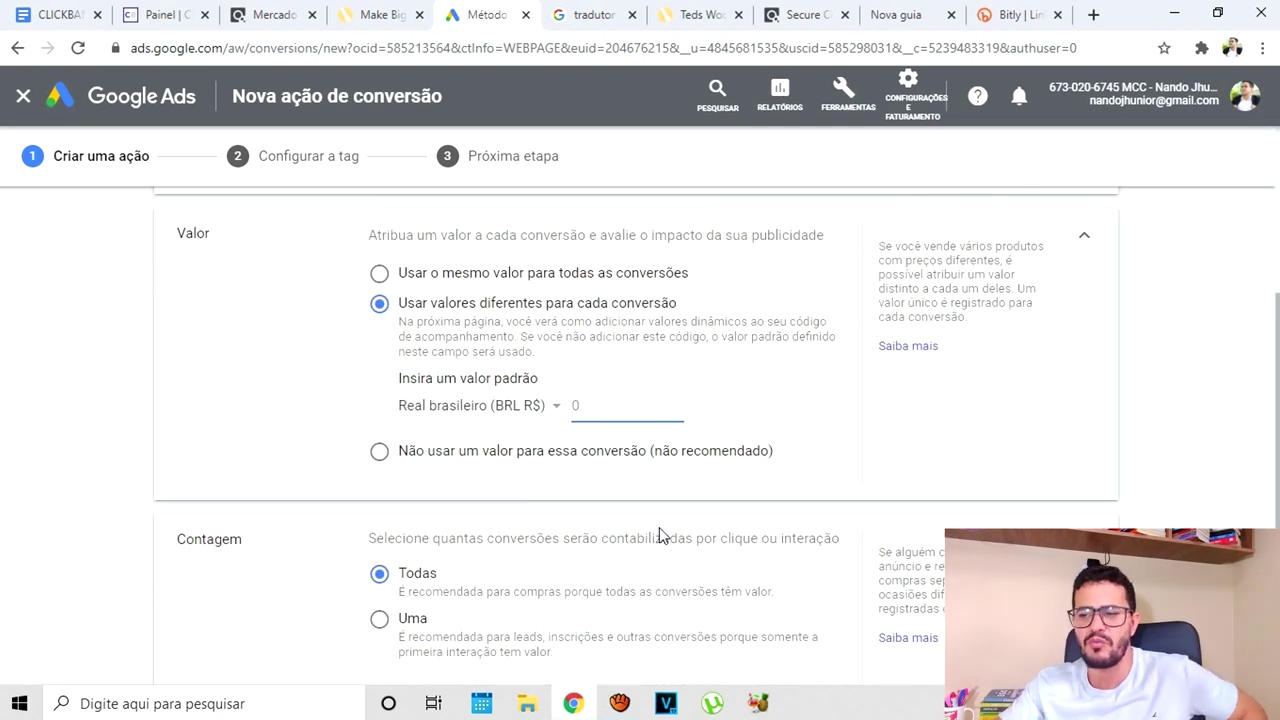
{"action": "type", "text": "0"}
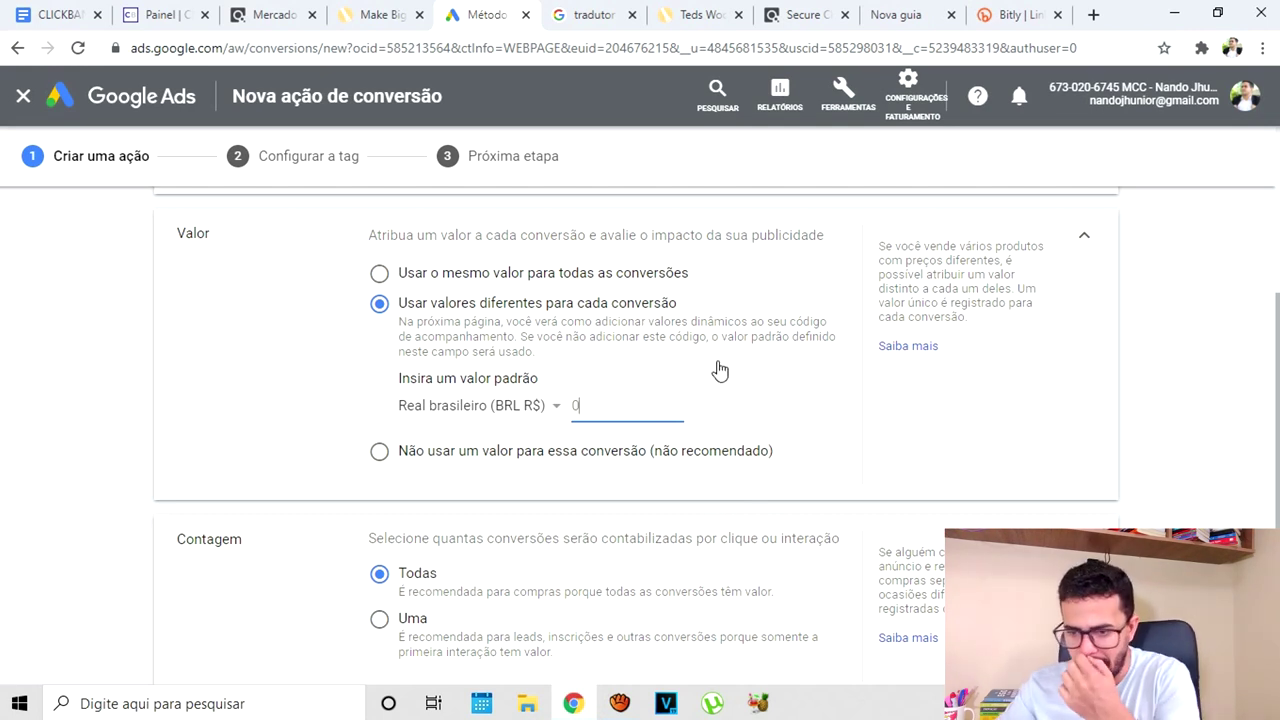
Set the attribution model to Redução de tempo and create the purchase conversion action
{"action": "scroll", "coordinate": [606, 397], "scroll_direction": "down", "scroll_amount": 3}
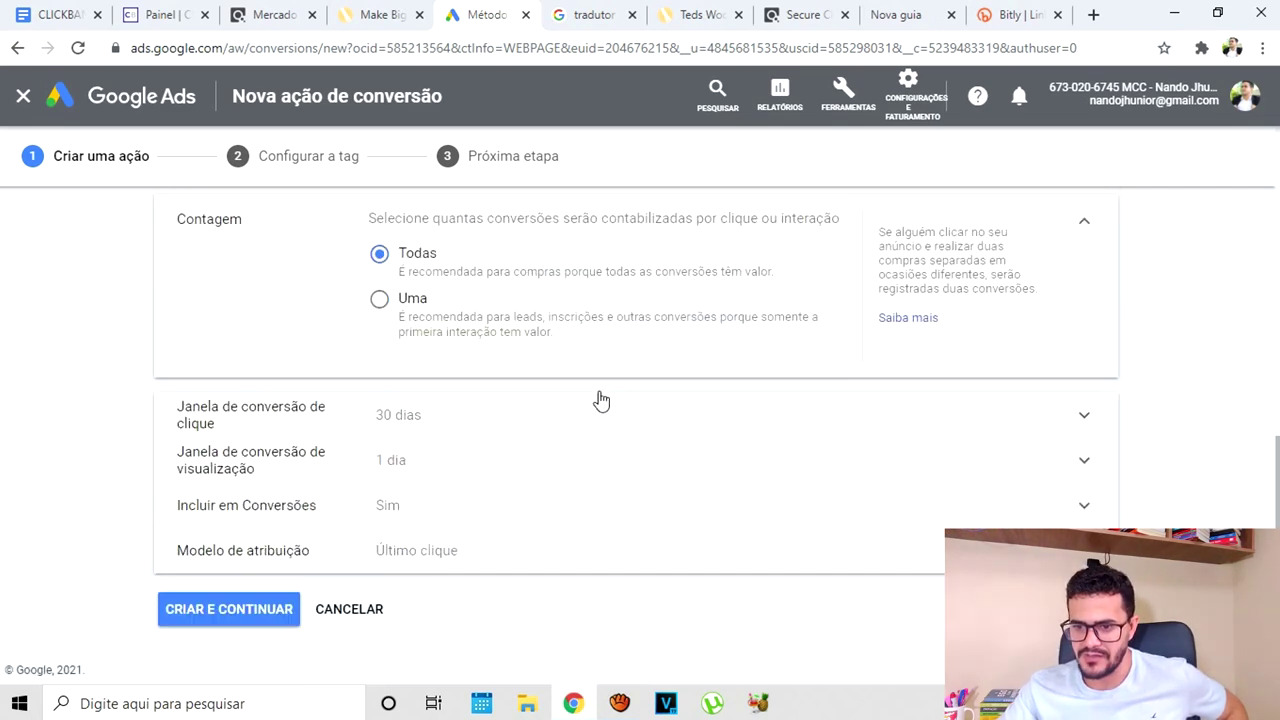
{"action": "left_click", "coordinate": [394, 556]}
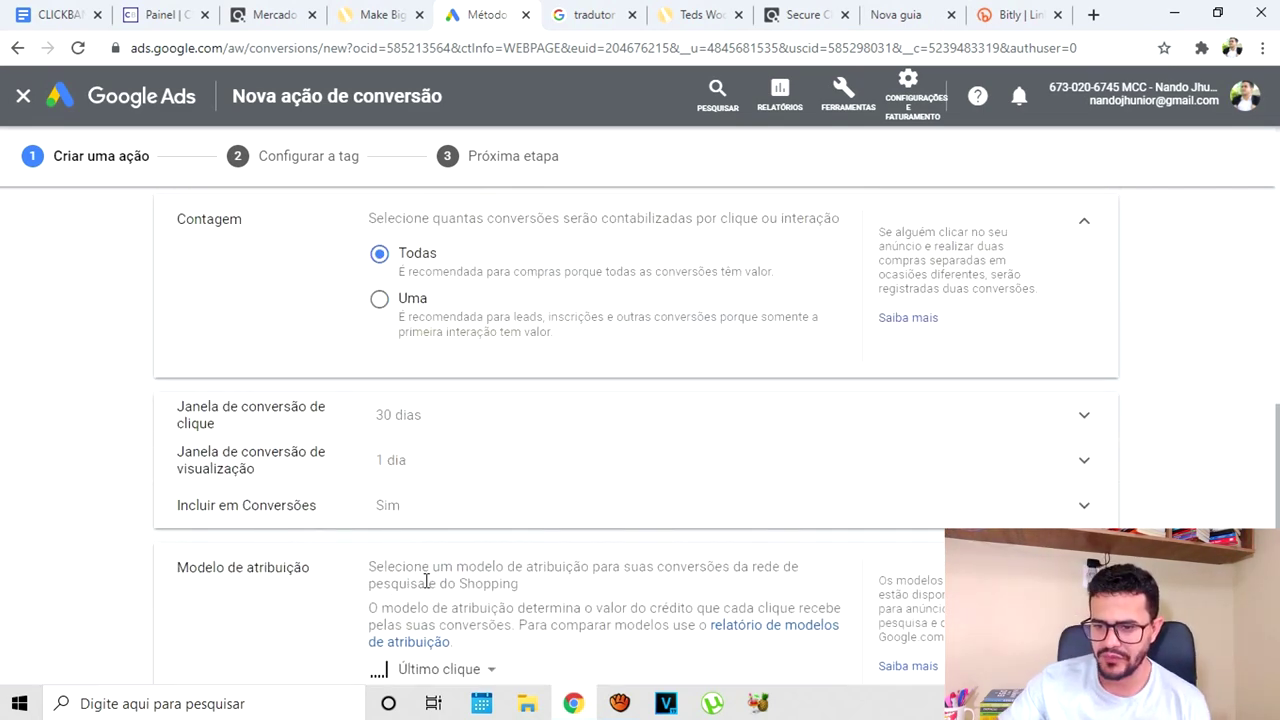
{"action": "left_click", "coordinate": [456, 540]}
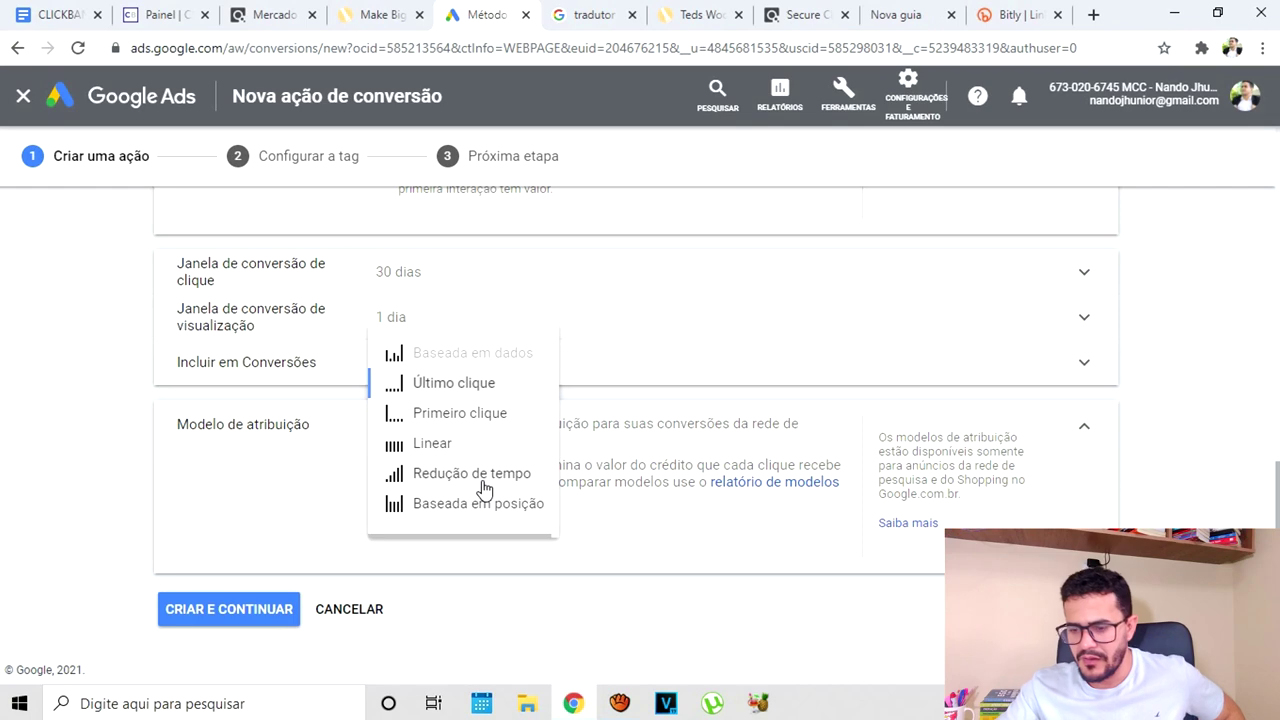
{"action": "left_click", "coordinate": [489, 476]}
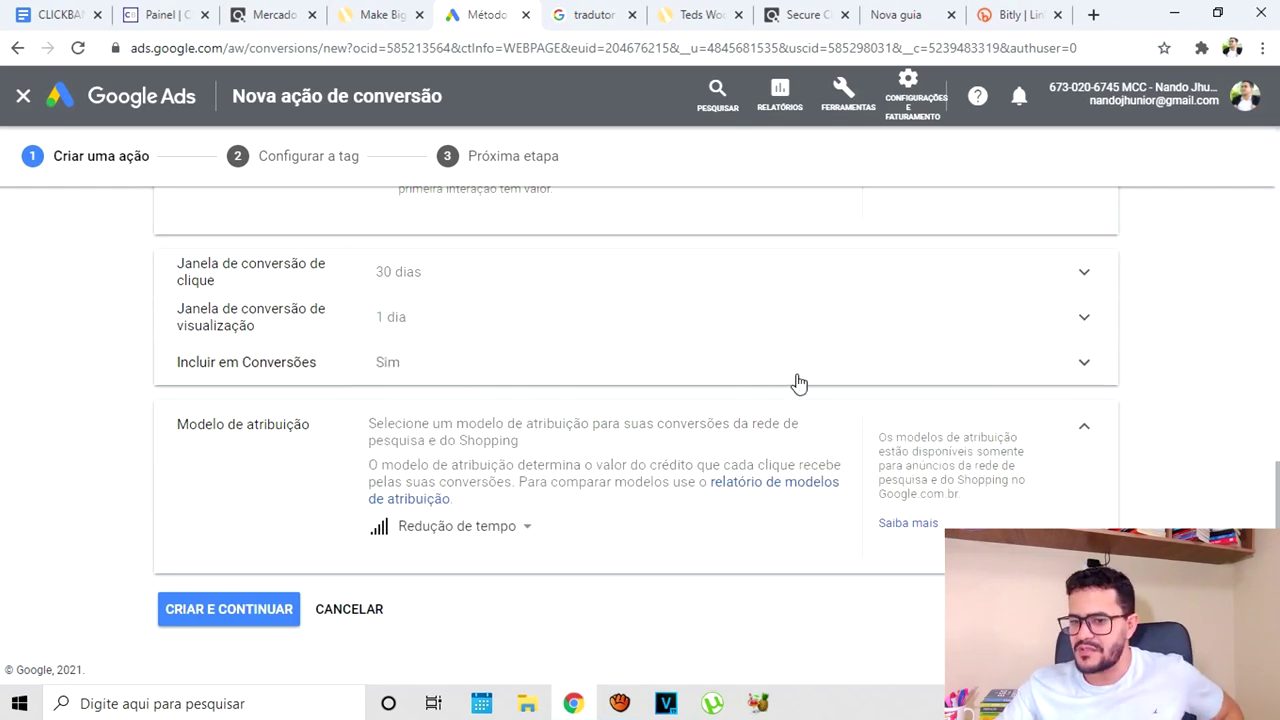
{"action": "scroll", "coordinate": [454, 508], "scroll_direction": "up", "scroll_amount": 5}
{"action": "scroll", "coordinate": [453, 505], "scroll_direction": "down", "scroll_amount": 3}
{"action": "scroll", "coordinate": [453, 505], "scroll_direction": "down", "scroll_amount": 3}
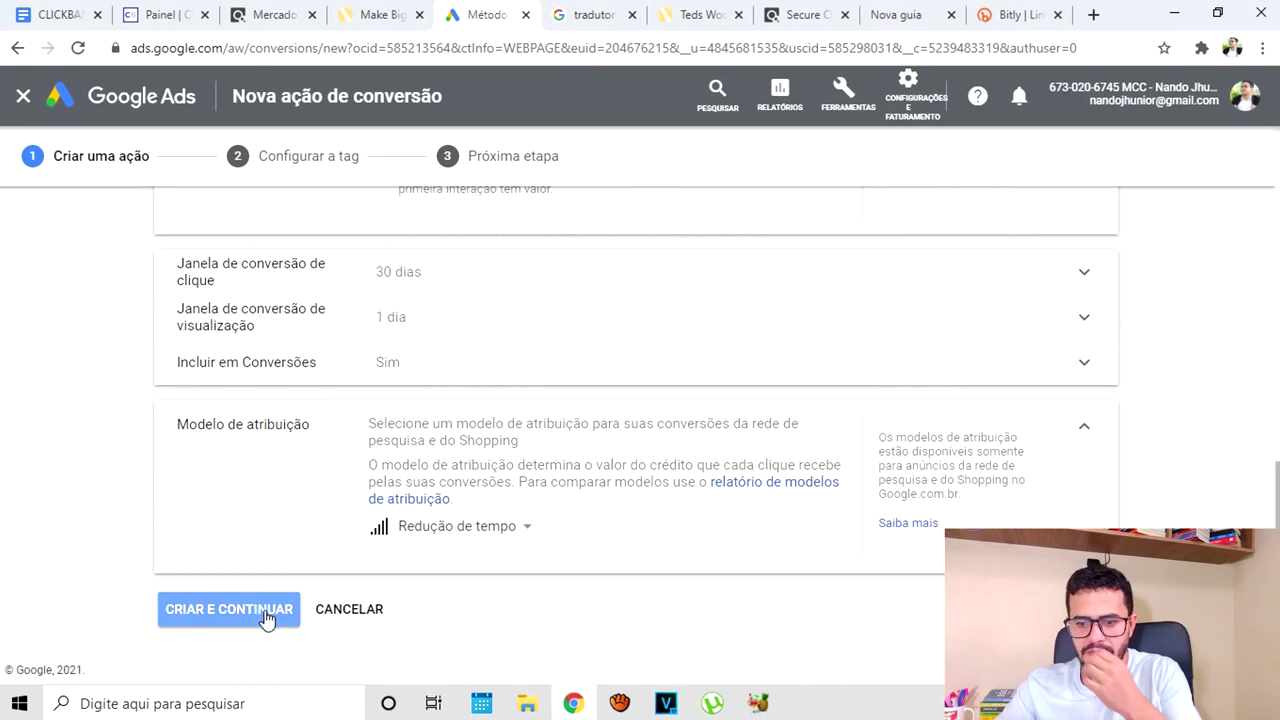
{"action": "left_click", "coordinate": [264, 618]}
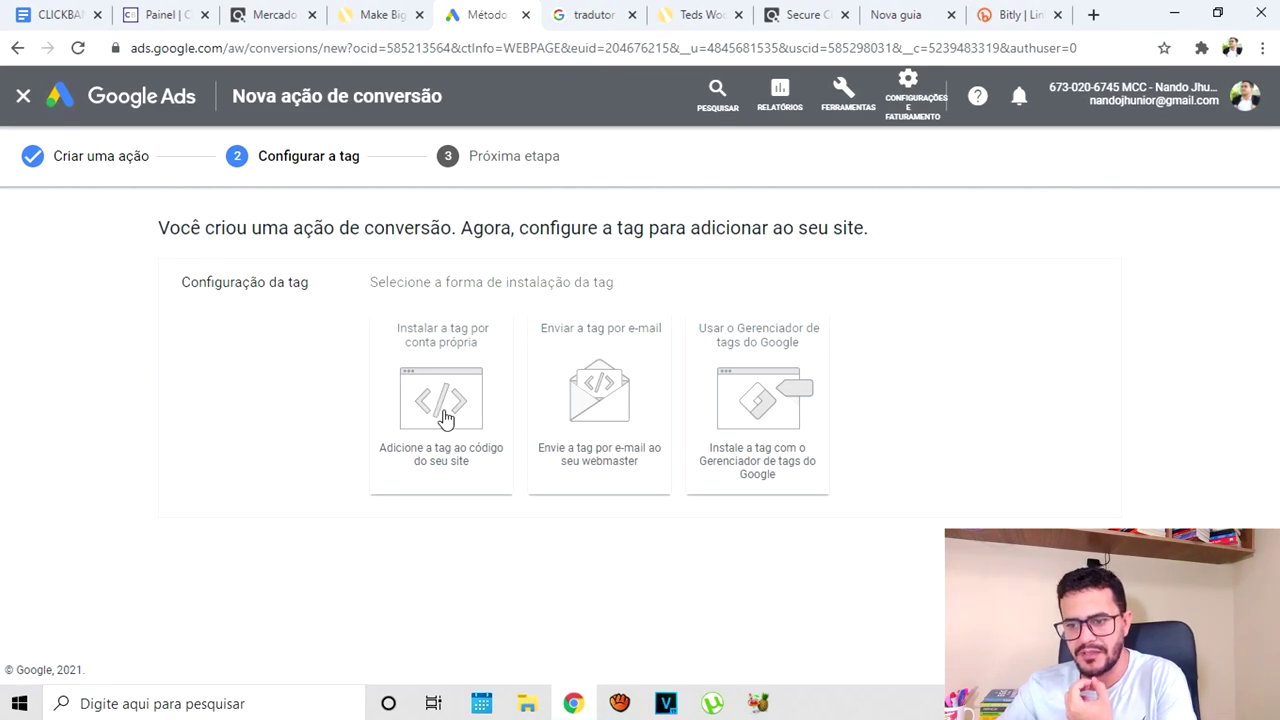
Choose to install the purchase tag yourself and bring up its event snippet code
{"action": "left_click", "coordinate": [441, 395]}
{"action": "scroll", "coordinate": [741, 432], "scroll_direction": "down", "scroll_amount": 5}
{"action": "scroll", "coordinate": [741, 432], "scroll_direction": "down", "scroll_amount": 4}
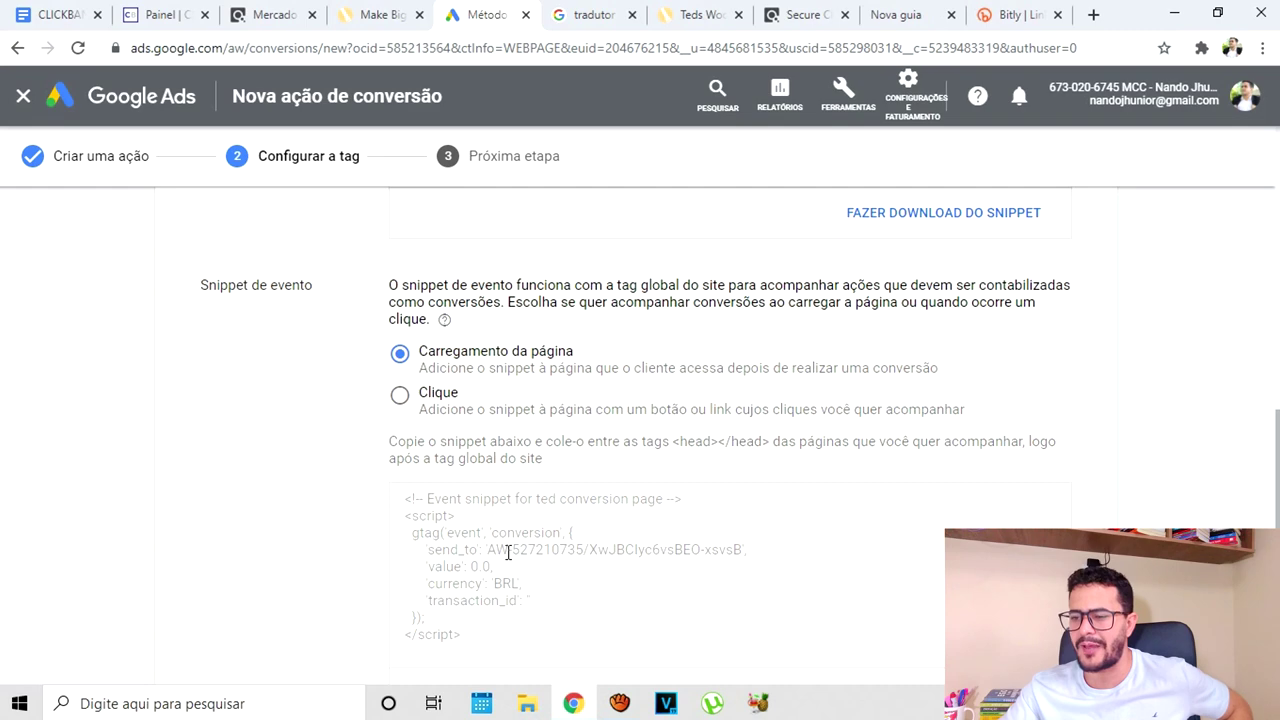
{"action": "scroll", "coordinate": [587, 417], "scroll_direction": "down", "scroll_amount": 3}
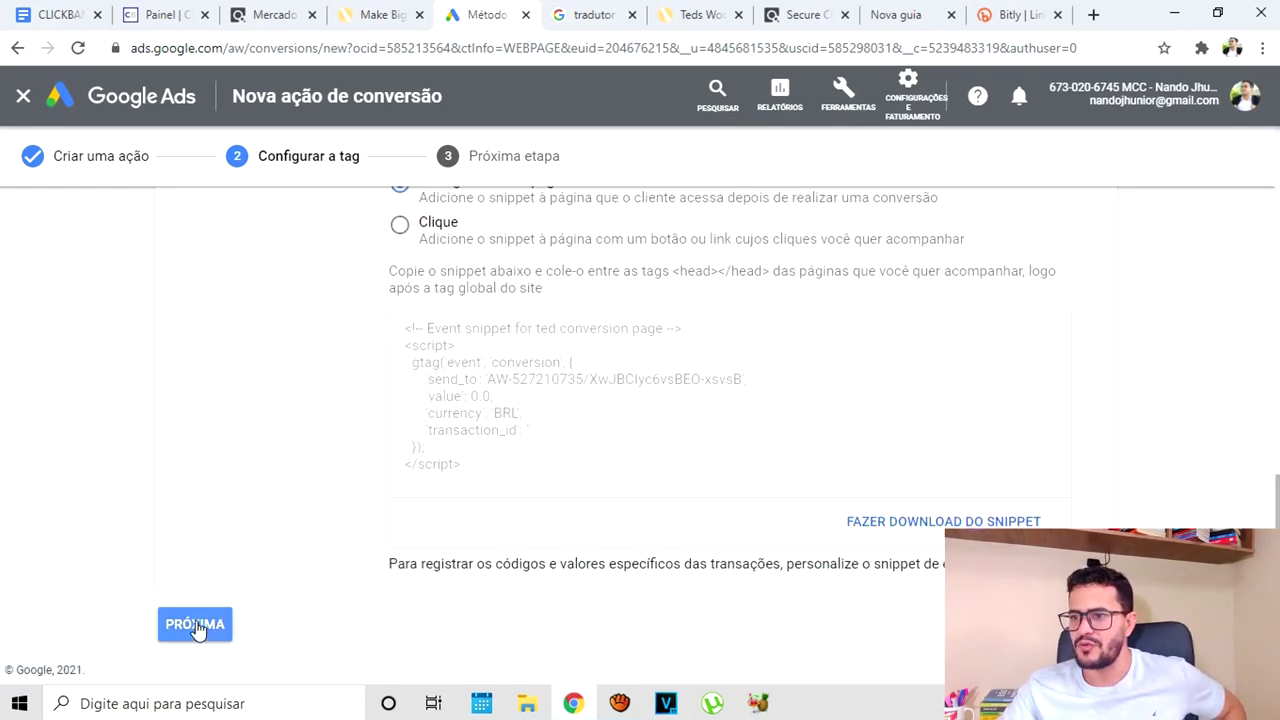
Open the account's conversions list in a separate browser tab and switch to it, keeping the snippet page open
{"action": "left_click", "coordinate": [840, 115]}
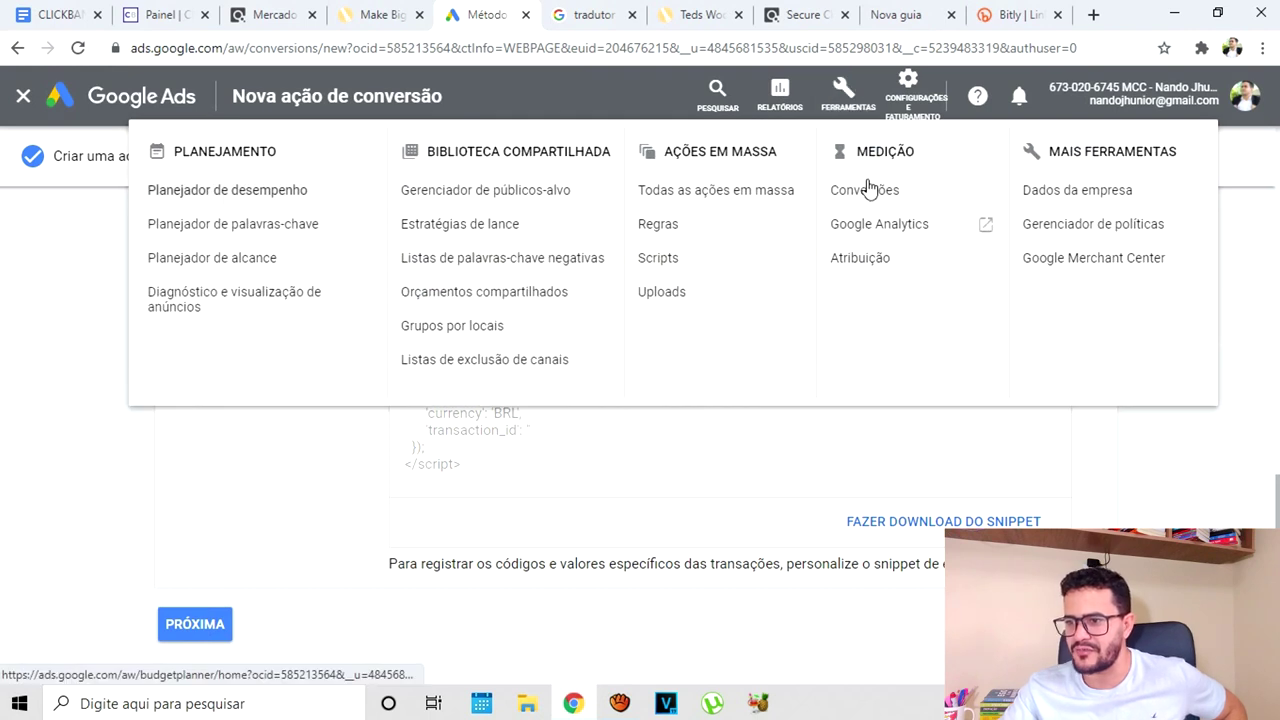
{"action": "right_click", "coordinate": [867, 193]}
{"action": "left_click", "coordinate": [895, 210]}
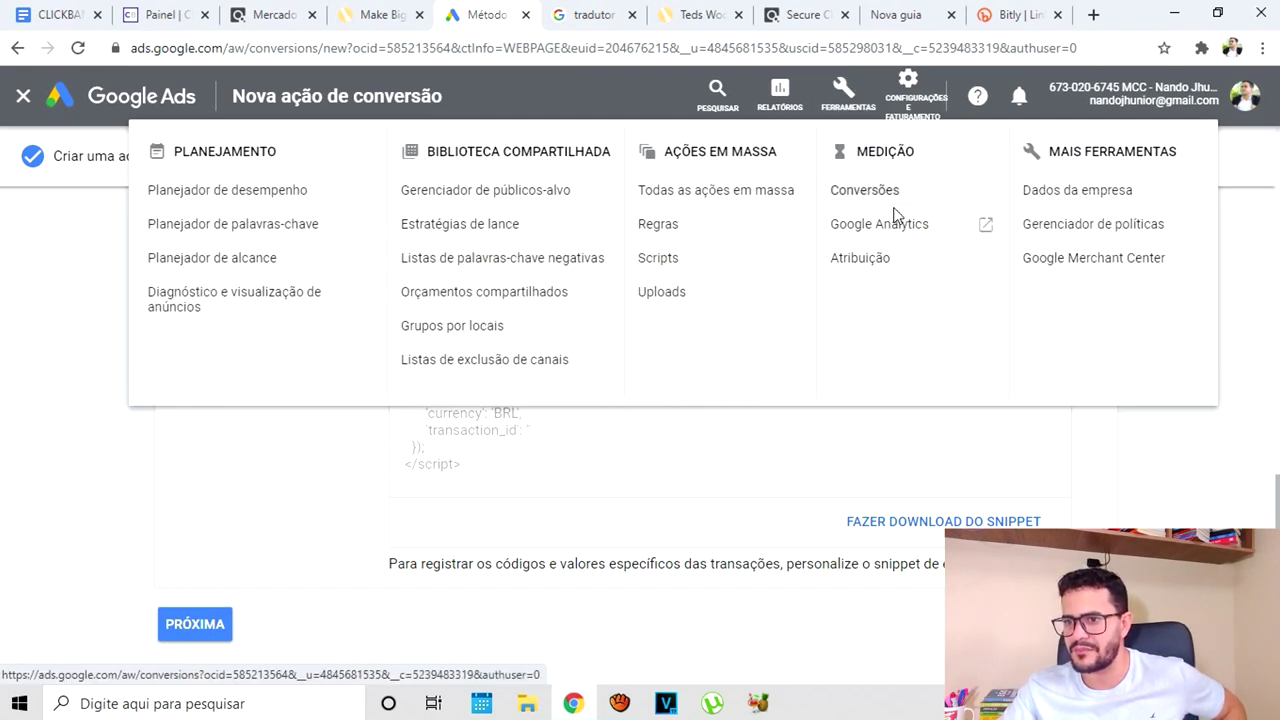
{"action": "left_click", "coordinate": [532, 15]}
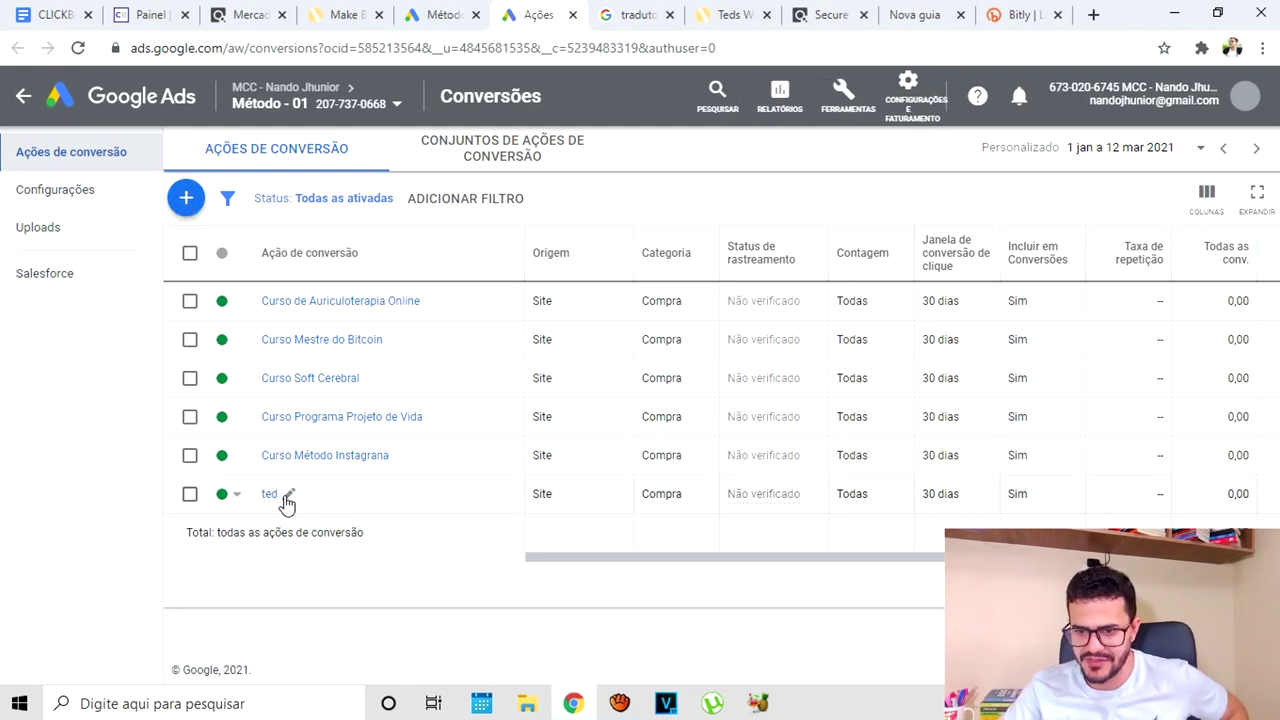
Rename the conversion action "ted" as "ted compra" and save it
{"action": "left_click", "coordinate": [295, 496]}
{"action": "left_click", "coordinate": [332, 521]}
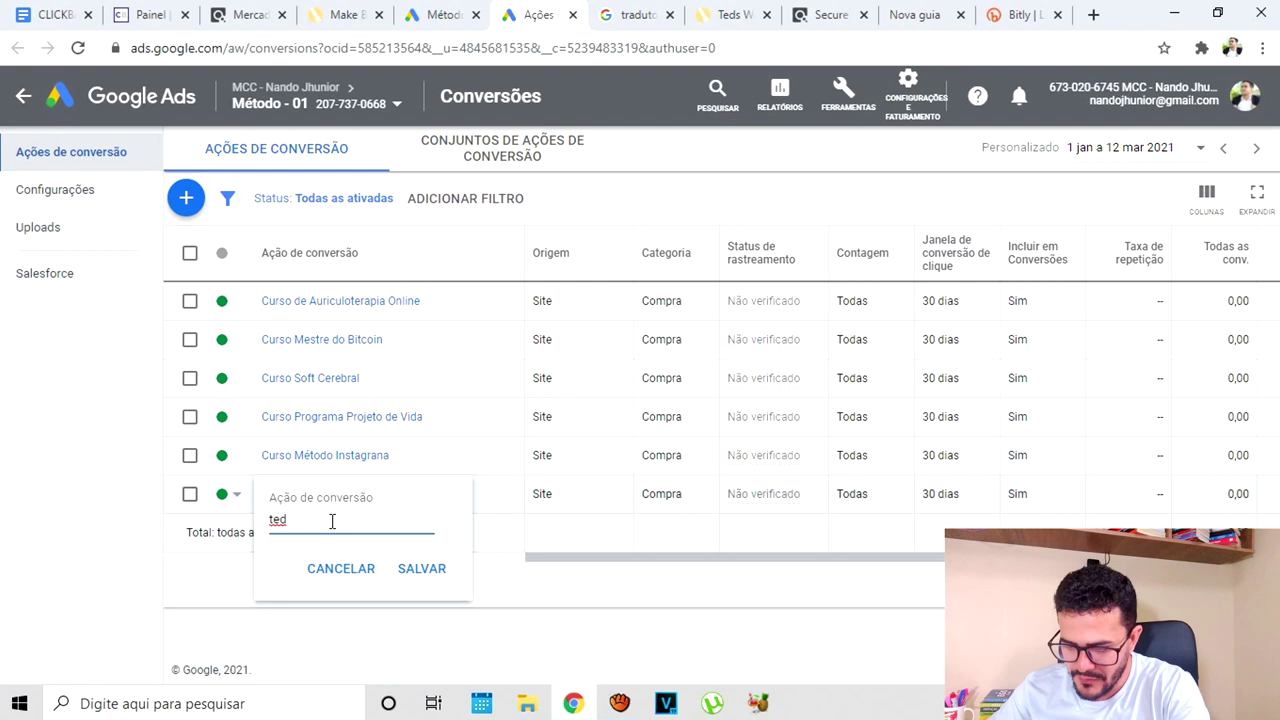
{"action": "type", "text": "compra"}
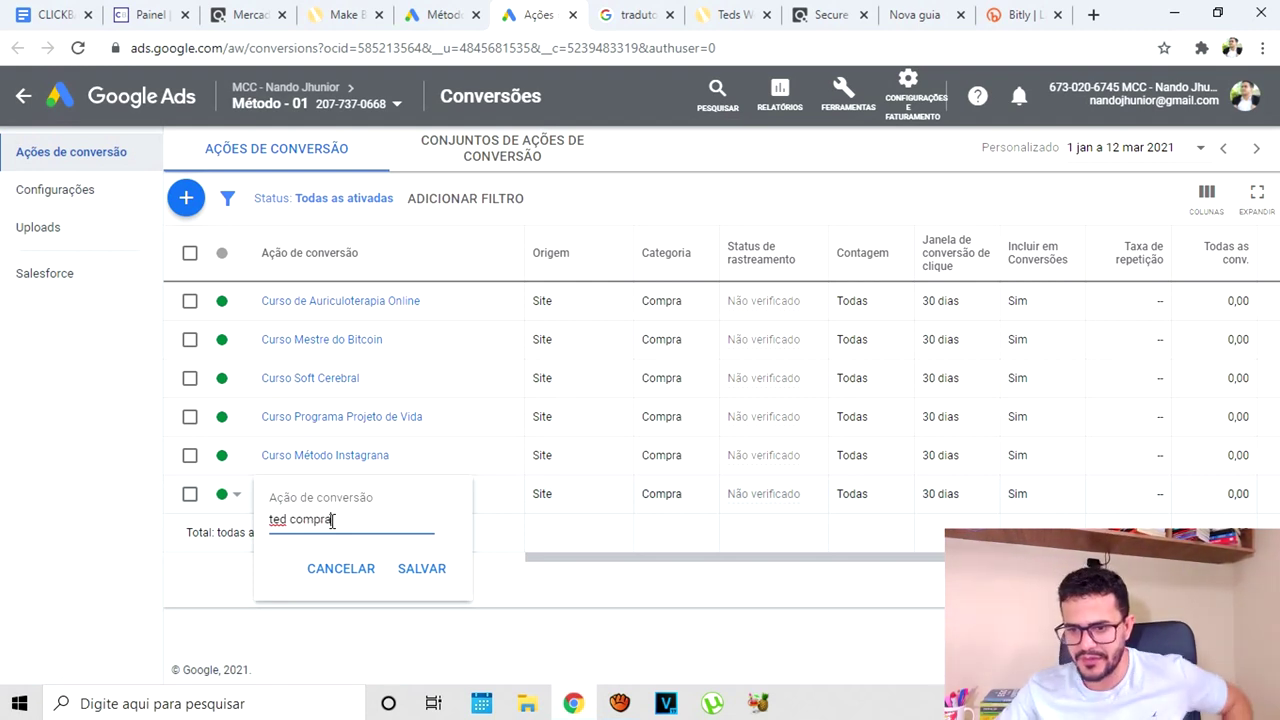
{"action": "left_click", "coordinate": [418, 570]}
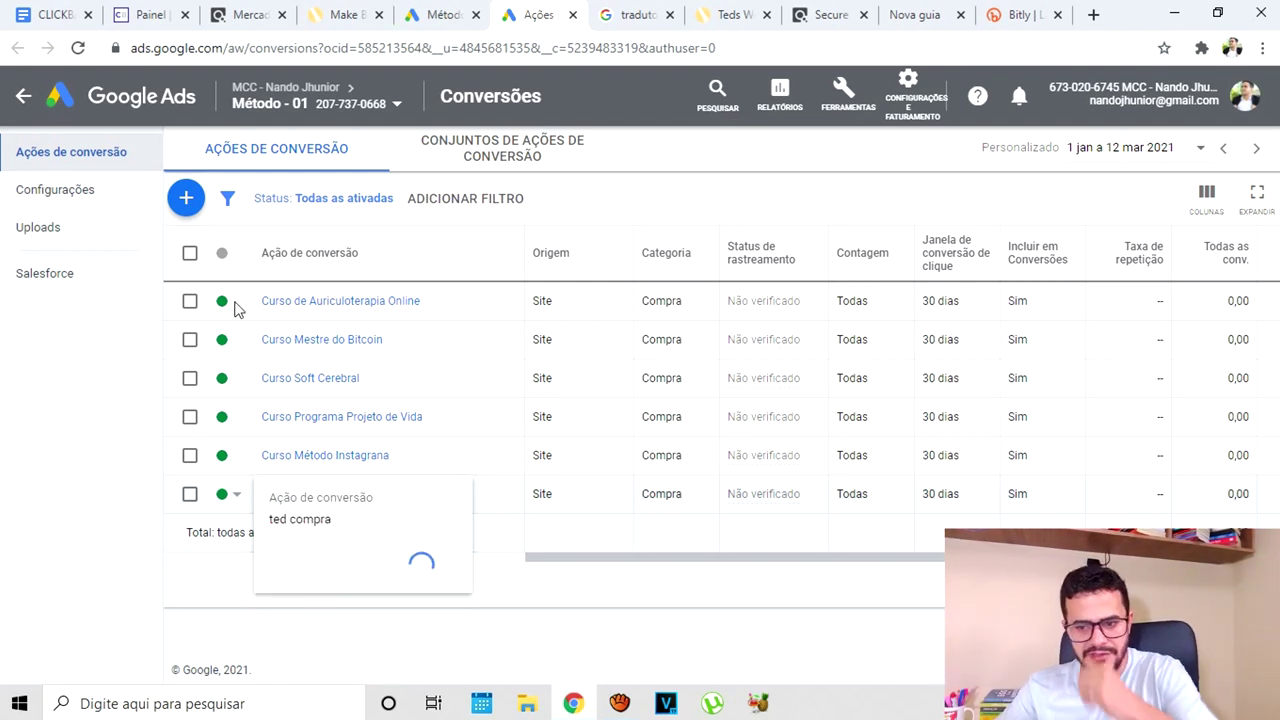
Start another website conversion action with the category Visualização de página and name it "Visualização de página ted"
{"action": "left_click", "coordinate": [186, 198]}
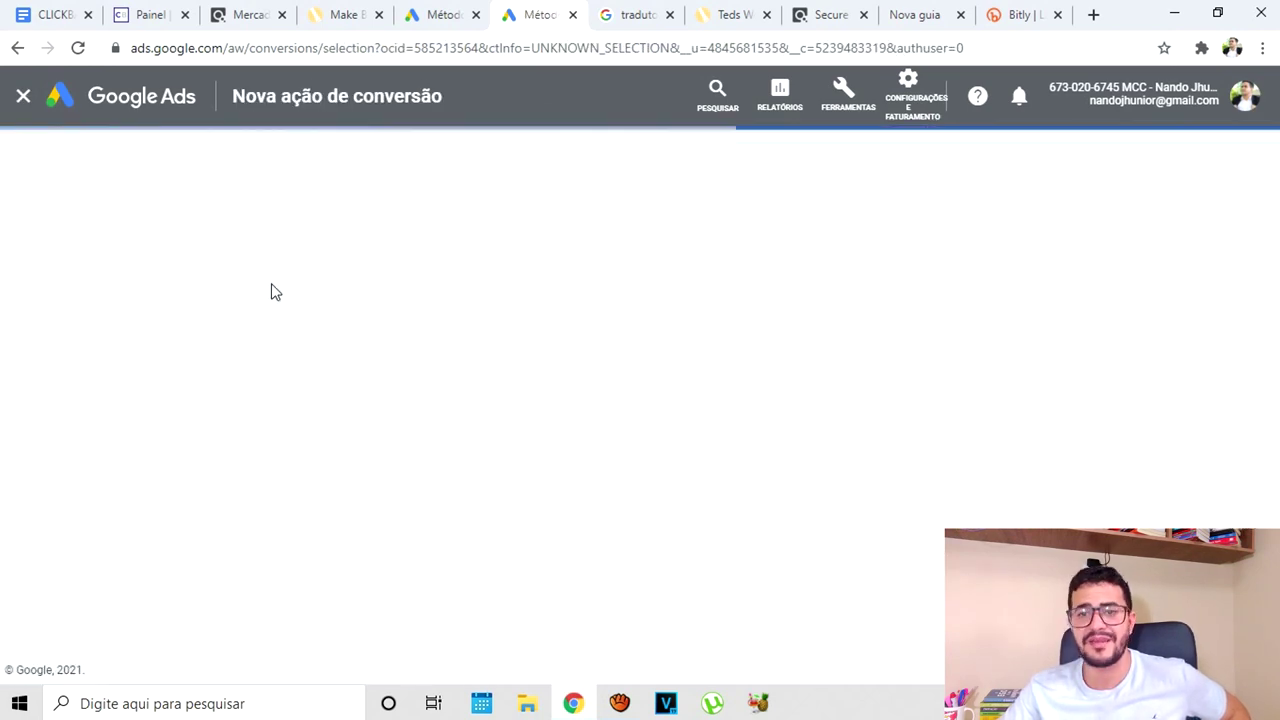
{"action": "left_click", "coordinate": [302, 352]}
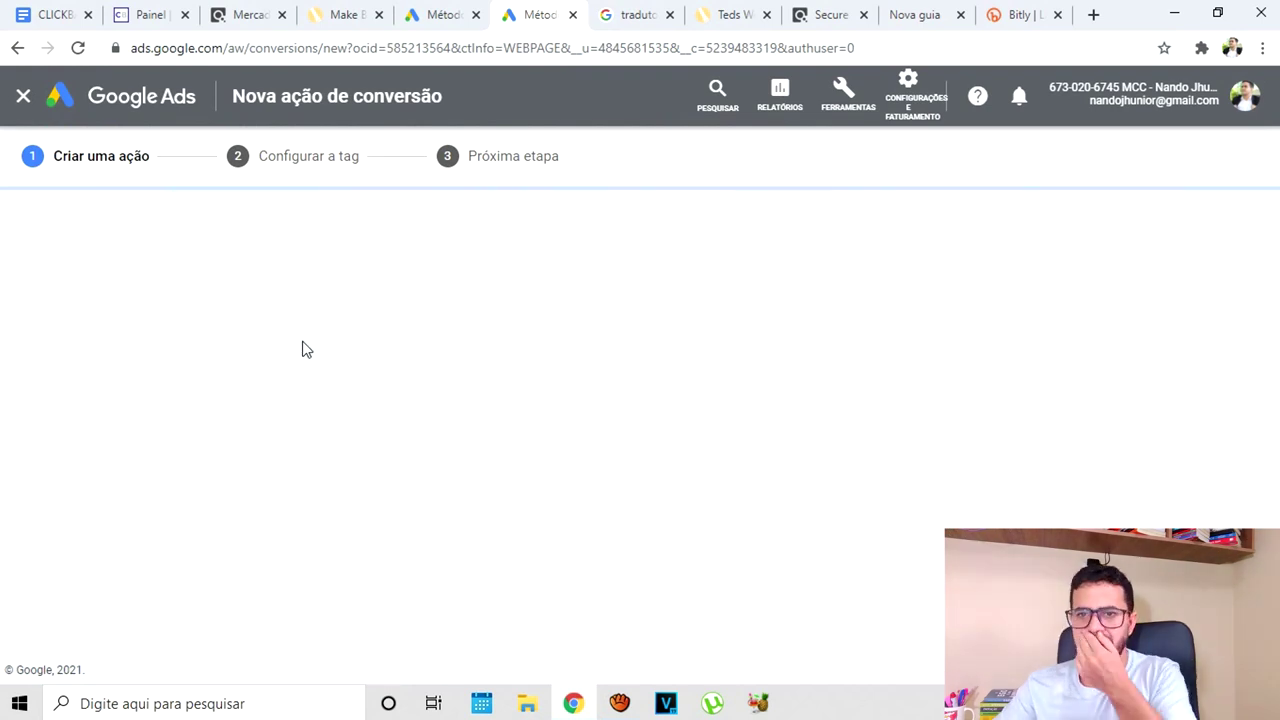
{"action": "left_click", "coordinate": [449, 371]}
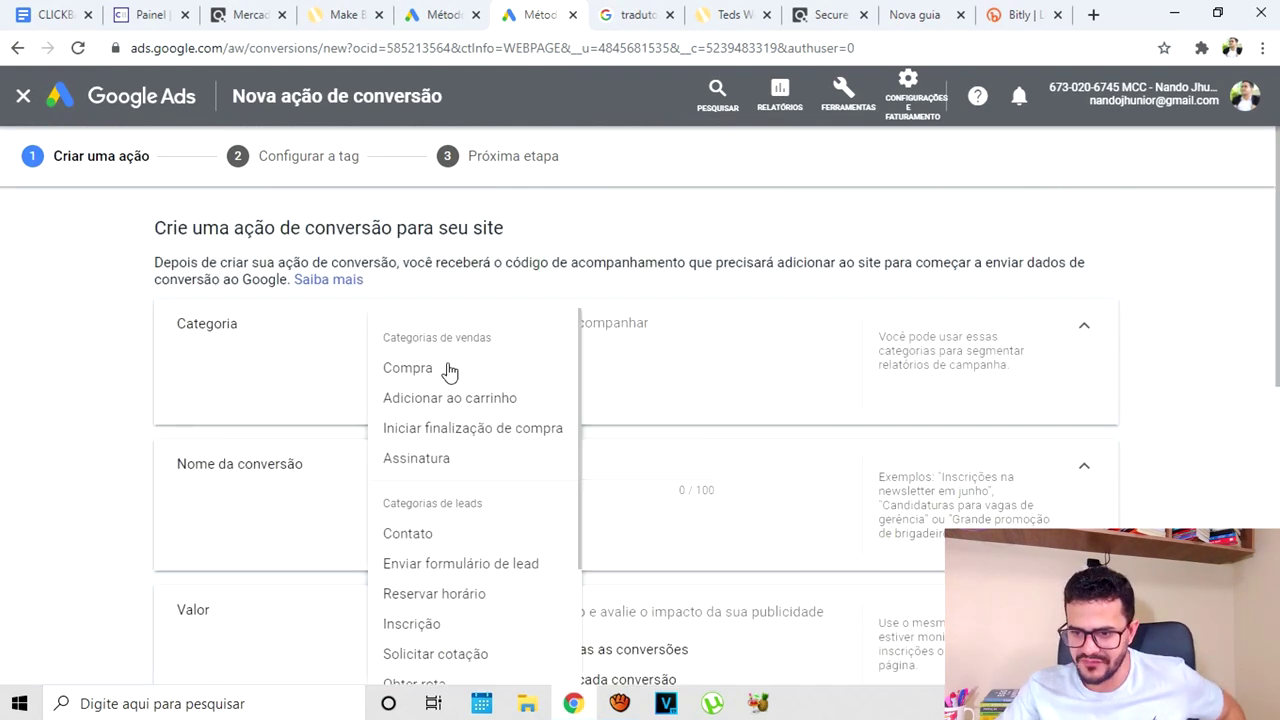
{"action": "scroll", "coordinate": [478, 628], "scroll_direction": "down", "scroll_amount": 1}
{"action": "scroll", "coordinate": [478, 628], "scroll_direction": "down", "scroll_amount": 1}
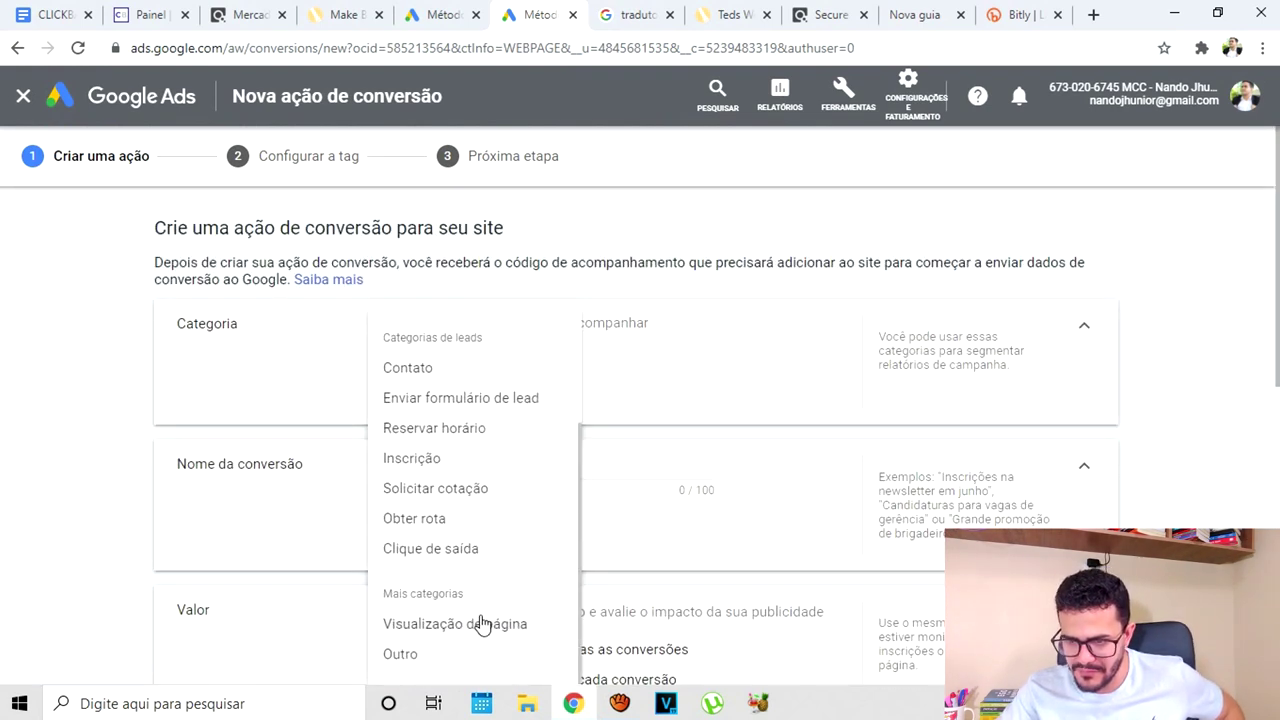
{"action": "left_click", "coordinate": [426, 626]}
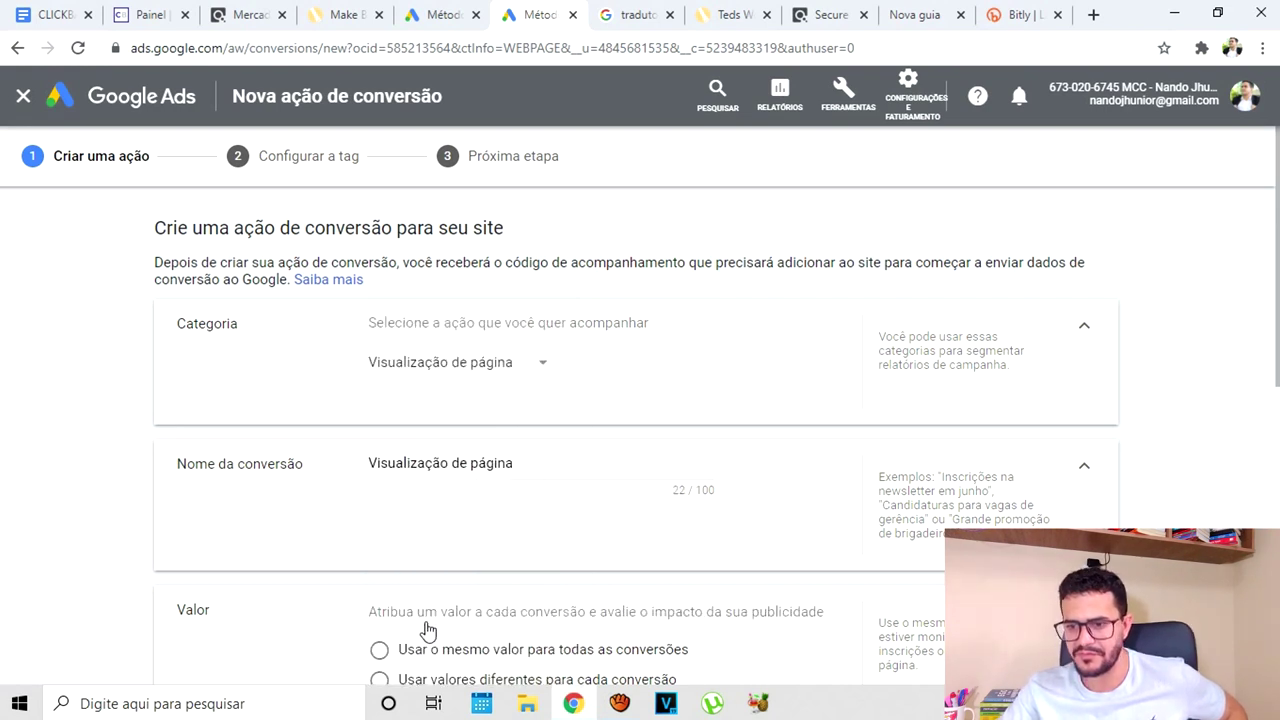
{"action": "left_click", "coordinate": [548, 479]}
{"action": "type", "text": "ten"}
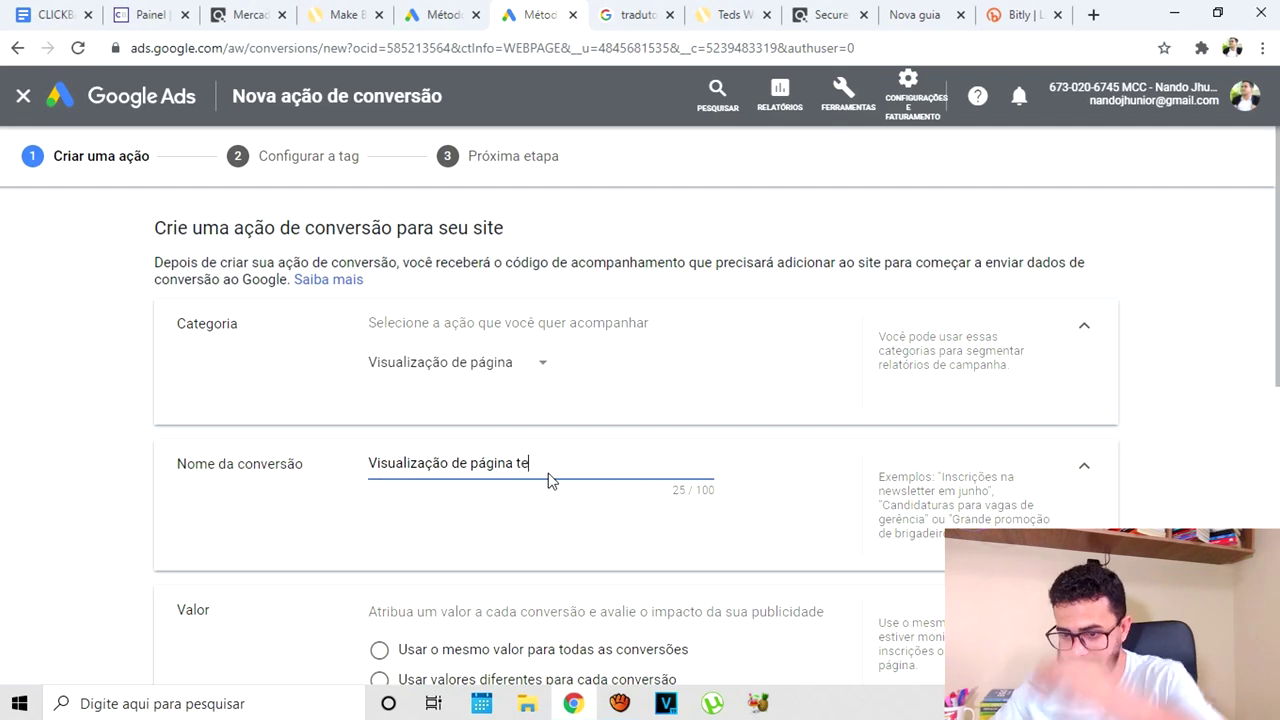
{"action": "key", "text": "BackSpace"}
{"action": "type", "text": "d"}
Set the page-view conversion to use no value and create the action with its other settings at their defaults
{"action": "scroll", "coordinate": [550, 475], "scroll_direction": "down", "scroll_amount": 3}
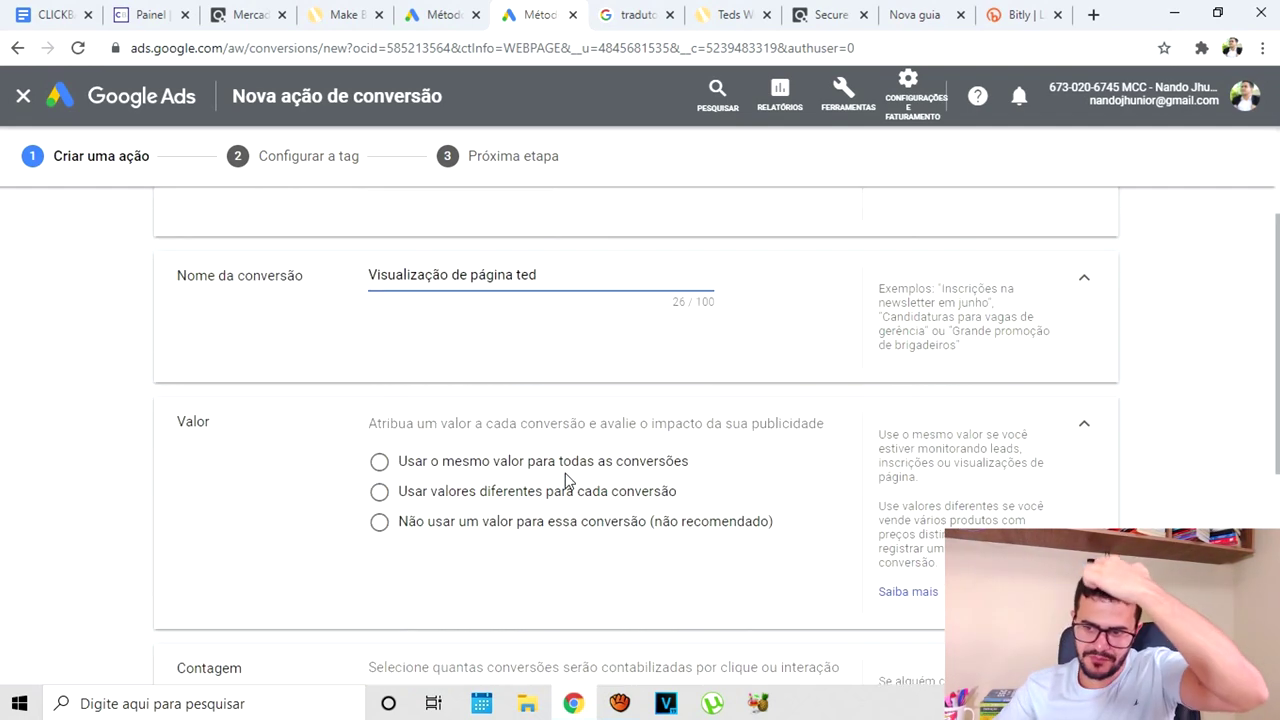
{"action": "scroll", "coordinate": [565, 490], "scroll_direction": "down", "scroll_amount": 3}
{"action": "scroll", "coordinate": [565, 485], "scroll_direction": "down", "scroll_amount": 3}
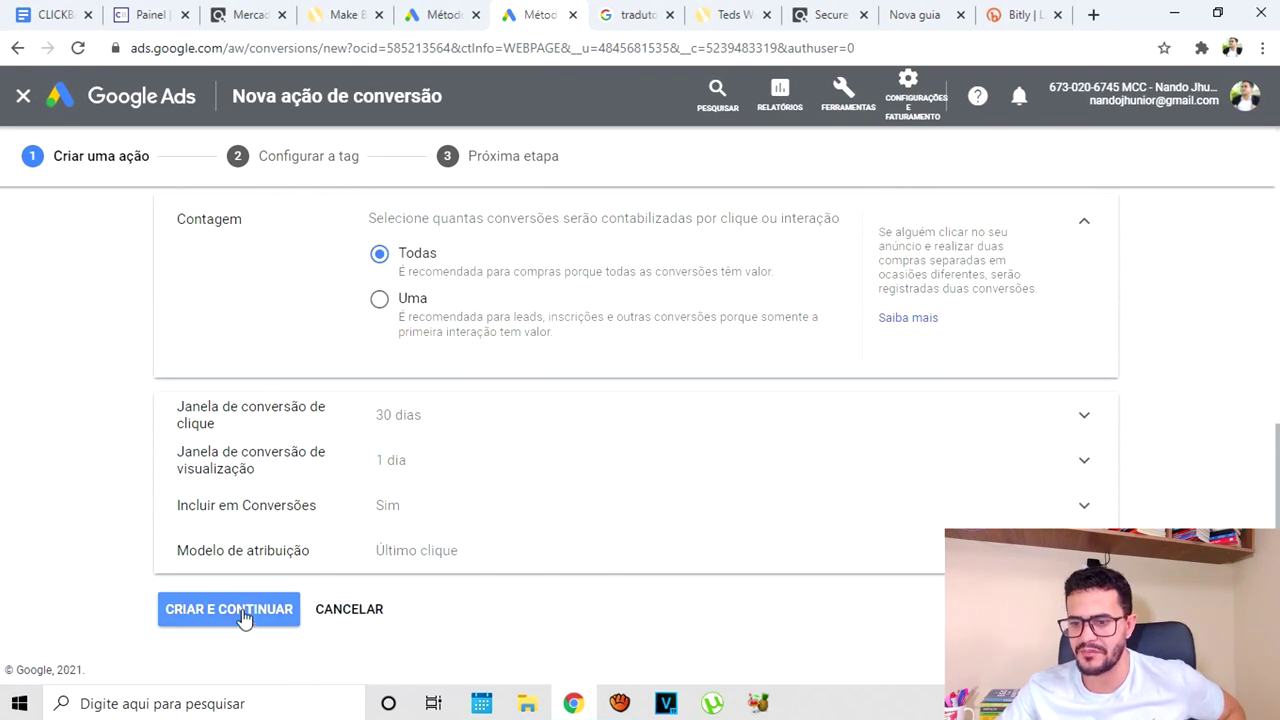
{"action": "left_click", "coordinate": [241, 611]}
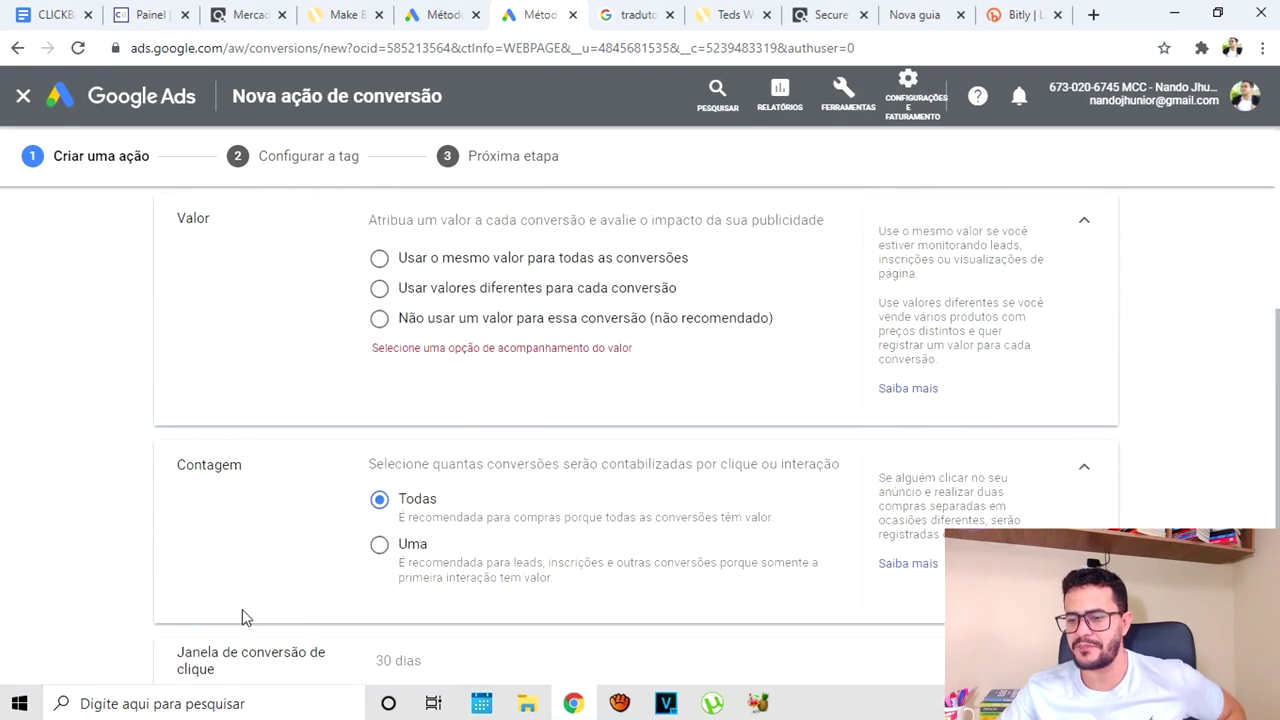
{"action": "left_click", "coordinate": [380, 319]}
{"action": "scroll", "coordinate": [383, 334], "scroll_direction": "down", "scroll_amount": 3}
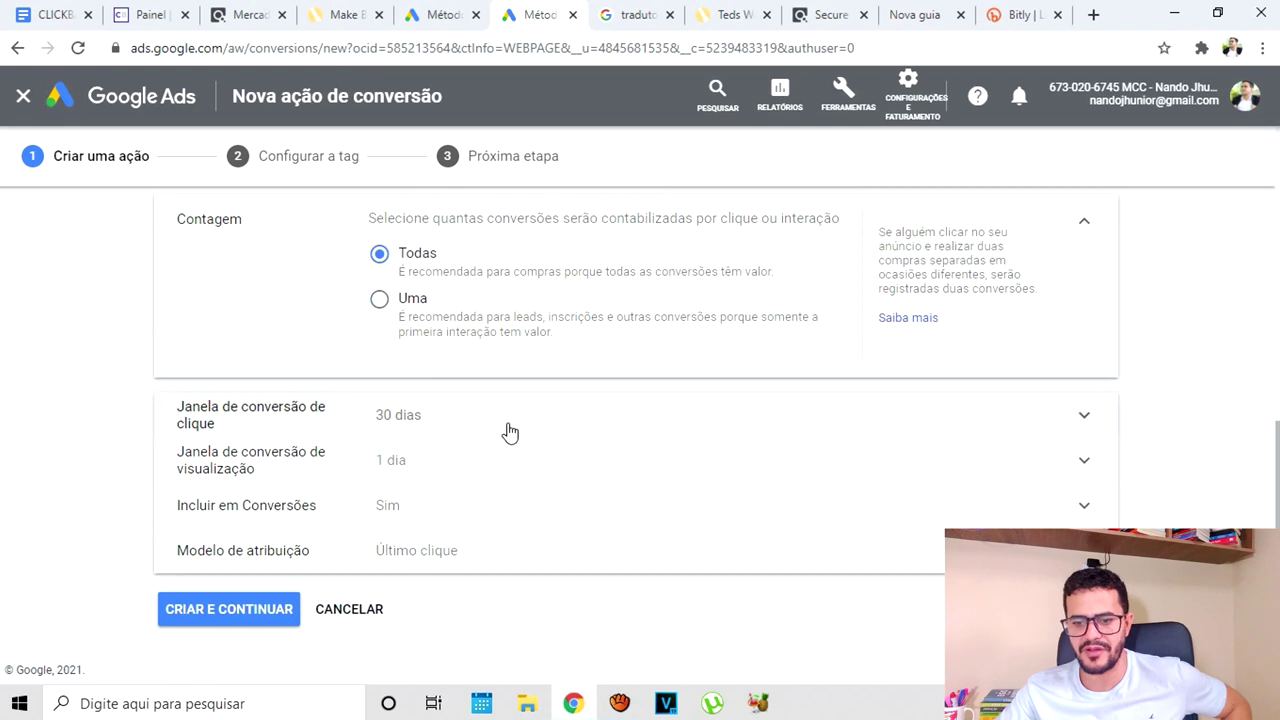
{"action": "left_click", "coordinate": [260, 620]}
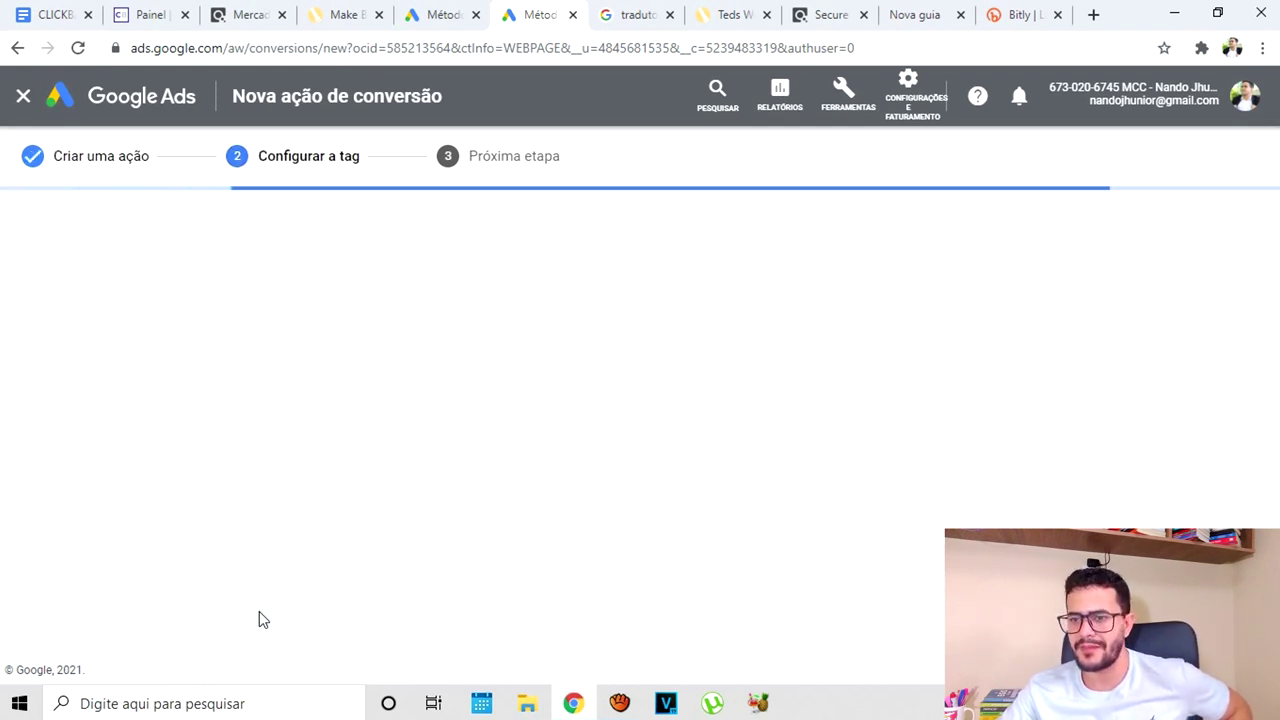
Choose to install the page-view tag yourself, bringing up its event snippet, and return to the purchase conversion's snippet page
{"action": "left_click", "coordinate": [430, 367]}
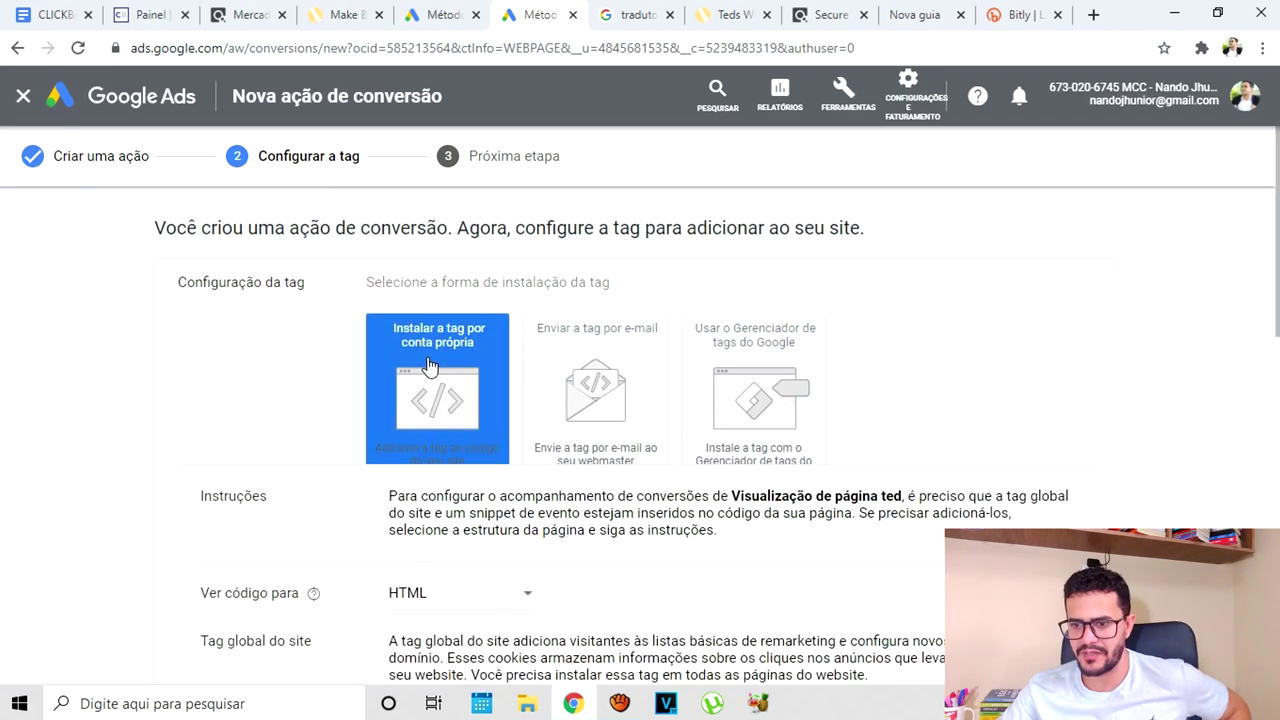
{"action": "scroll", "coordinate": [455, 335], "scroll_direction": "down", "scroll_amount": 10}
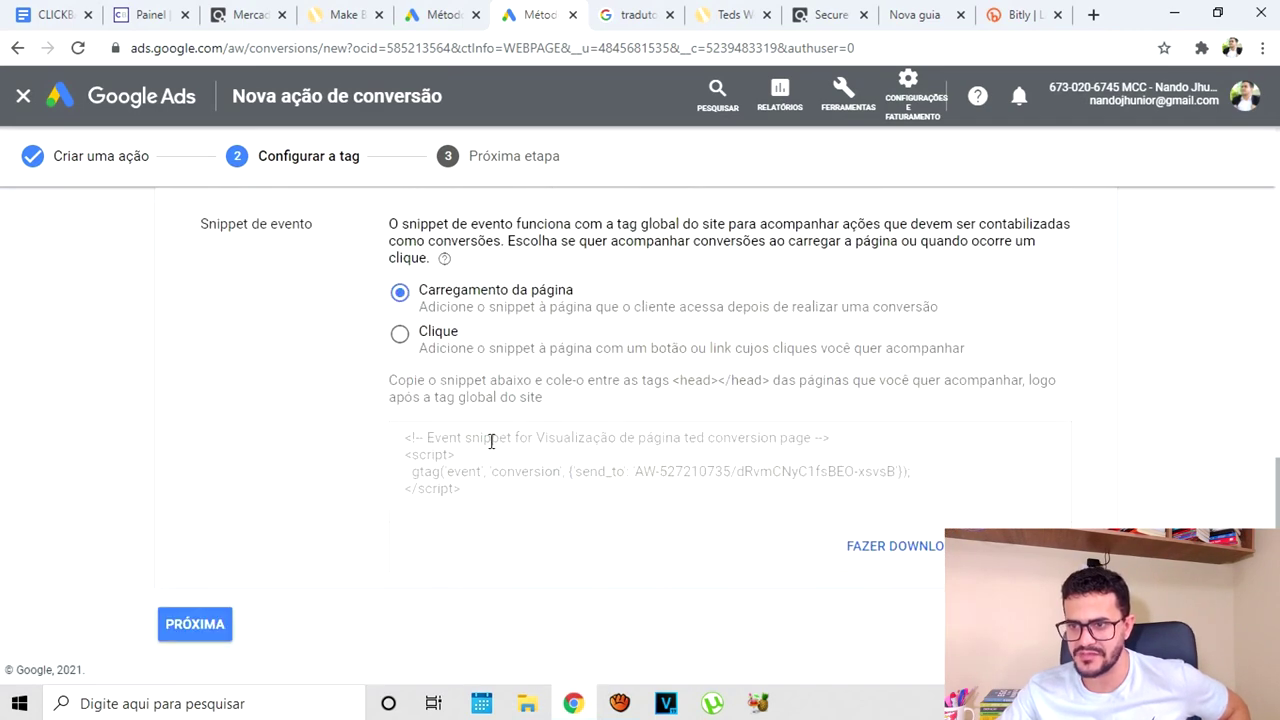
{"action": "left_click", "coordinate": [430, 14]}
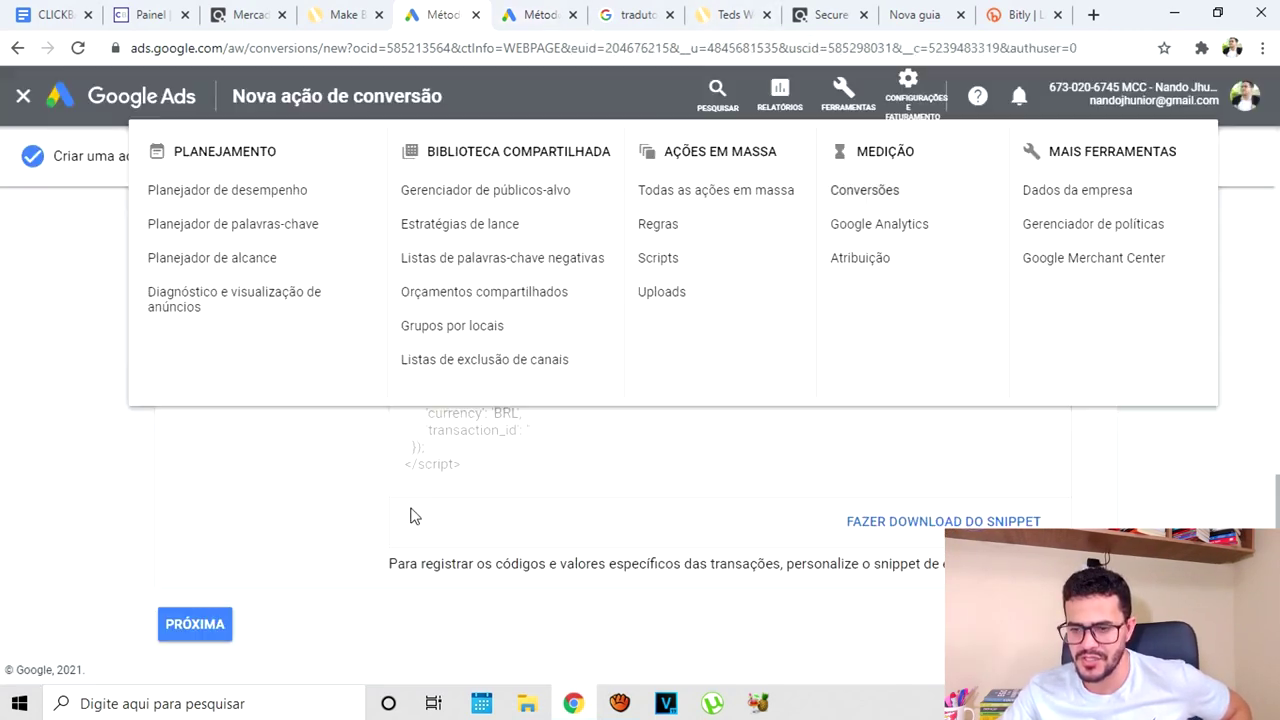
Switch to ClickBank and open the account's own page from the list of account nicknames under Contas
{"action": "left_click", "coordinate": [123, 506]}
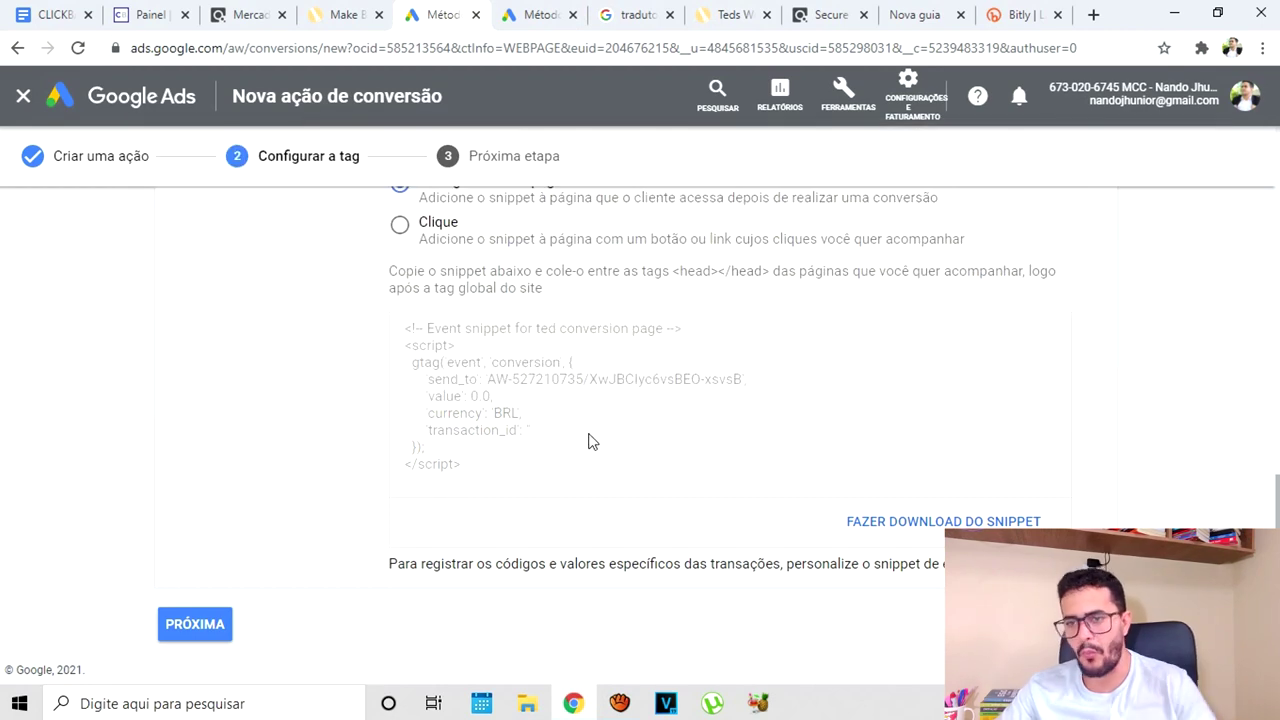
{"action": "left_click", "coordinate": [142, 14]}
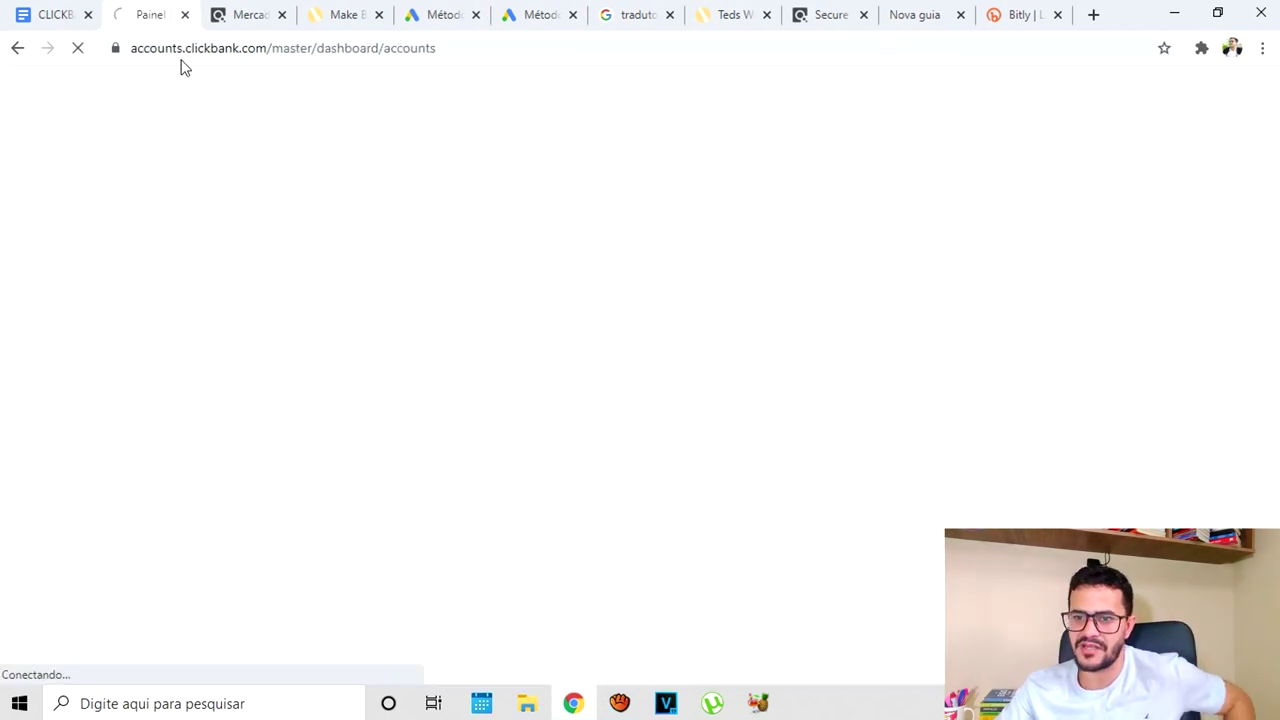
{"action": "left_click", "coordinate": [250, 14]}
{"action": "scroll", "coordinate": [975, 360], "scroll_direction": "up", "scroll_amount": 5}
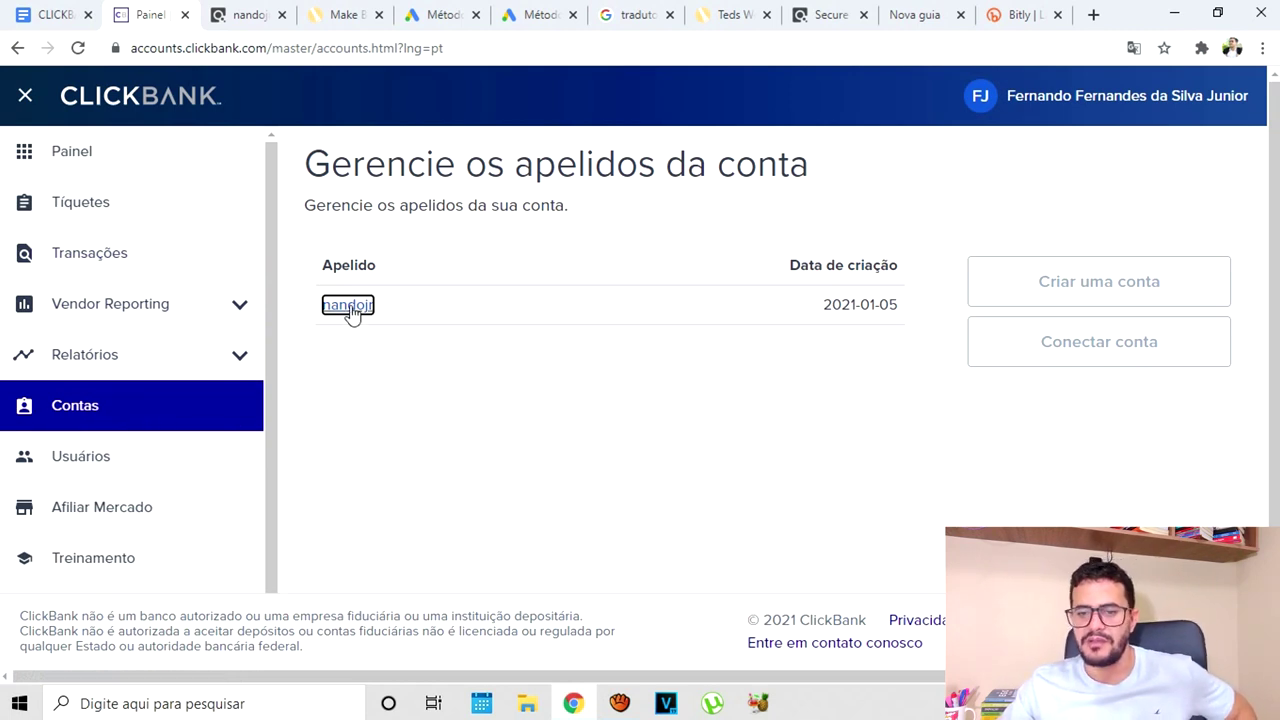
{"action": "left_click", "coordinate": [250, 14]}
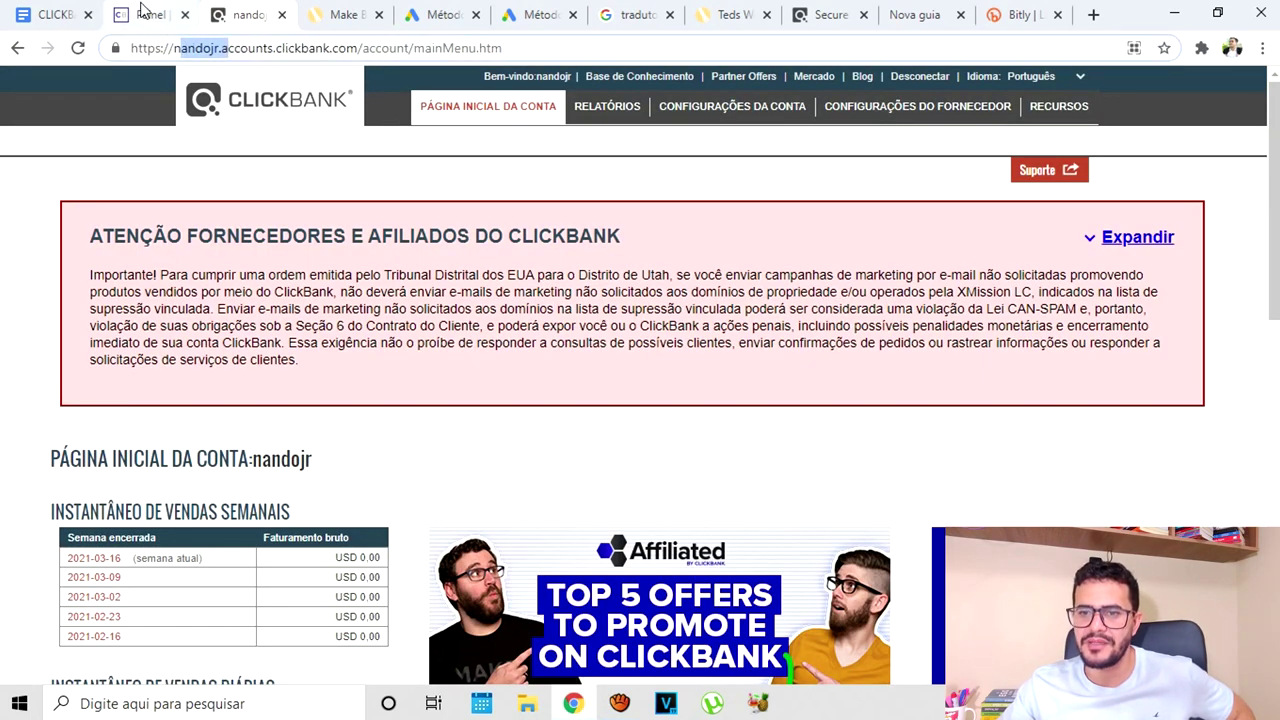
Open the affiliate marketplace from the ClickBank dashboard, check its web address and close it again
{"action": "left_click", "coordinate": [145, 13]}
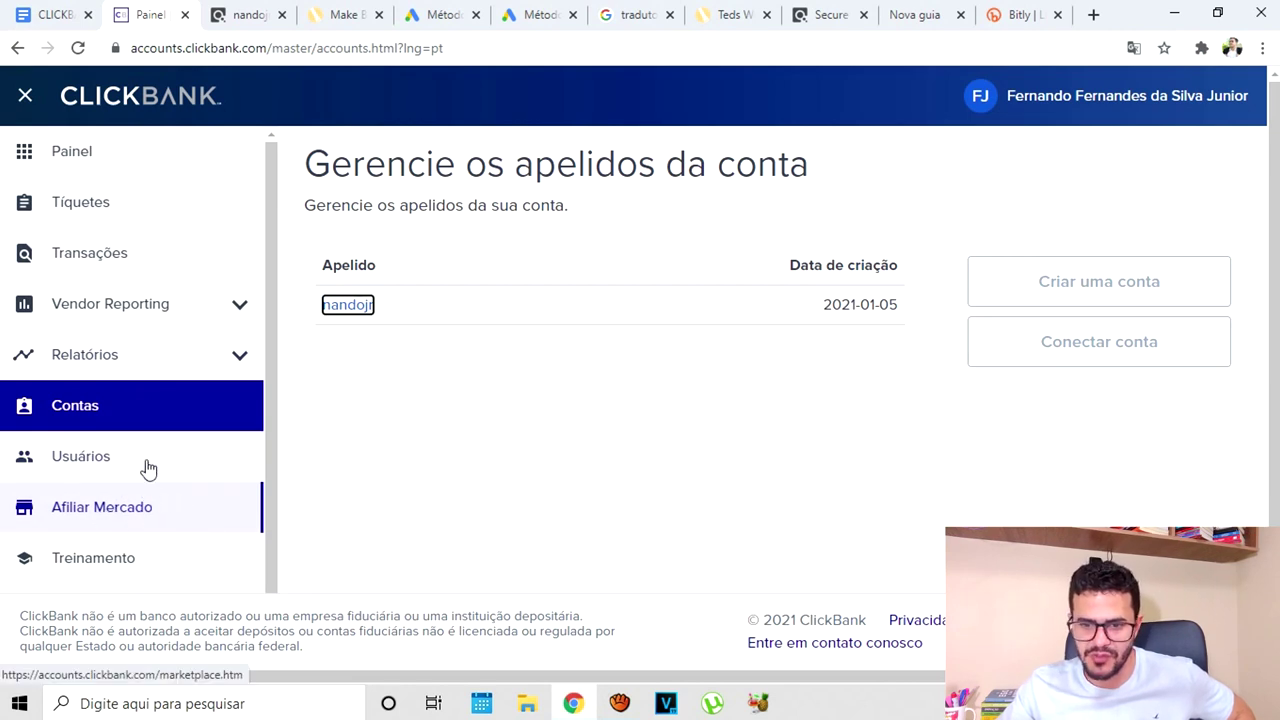
{"action": "left_click", "coordinate": [158, 514]}
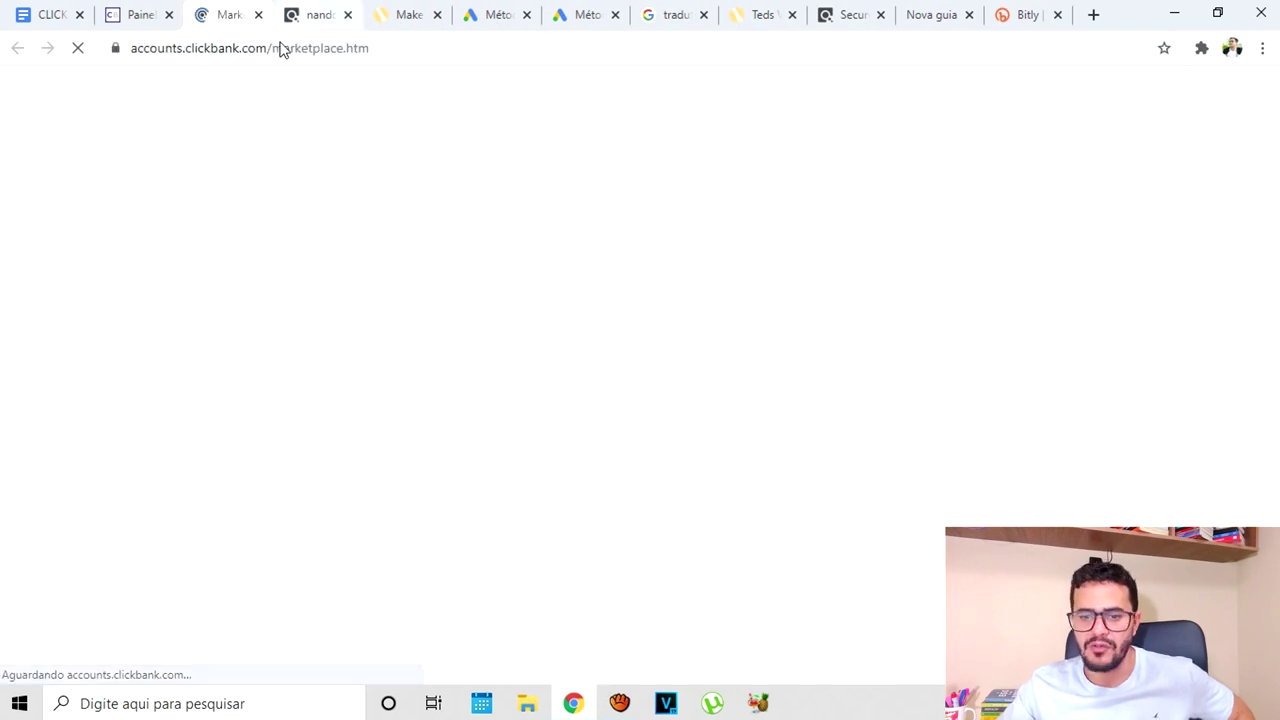
{"action": "left_click_drag", "start_coordinate": [133, 48], "coordinate": [183, 48]}
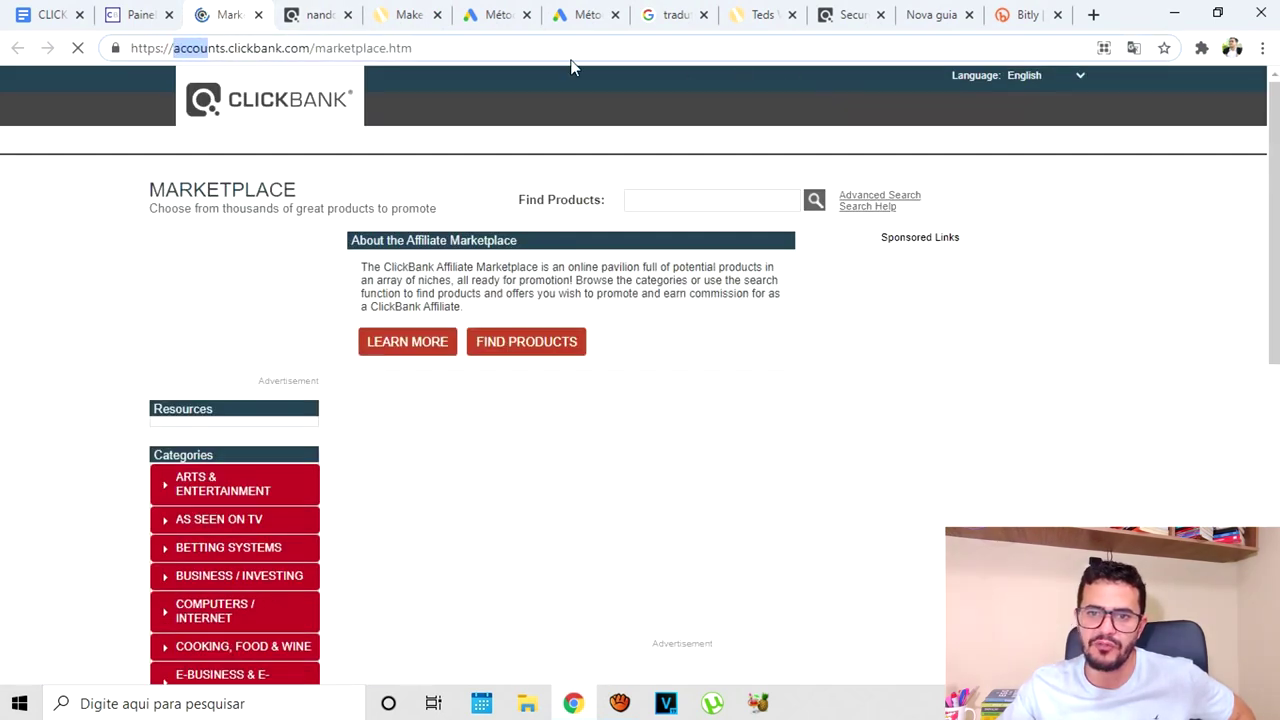
{"action": "left_click", "coordinate": [258, 14]}
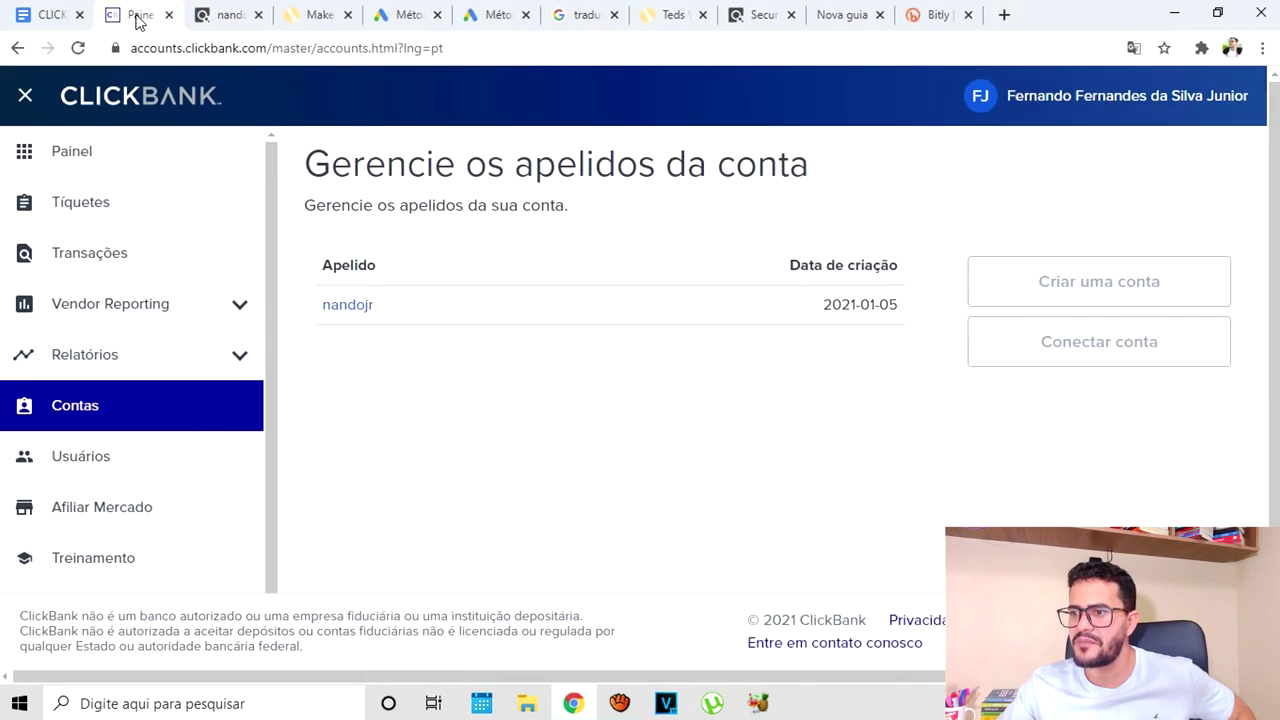
Open the account by its nickname and go to the Meu site page of the vendor settings
{"action": "left_click", "coordinate": [346, 305]}
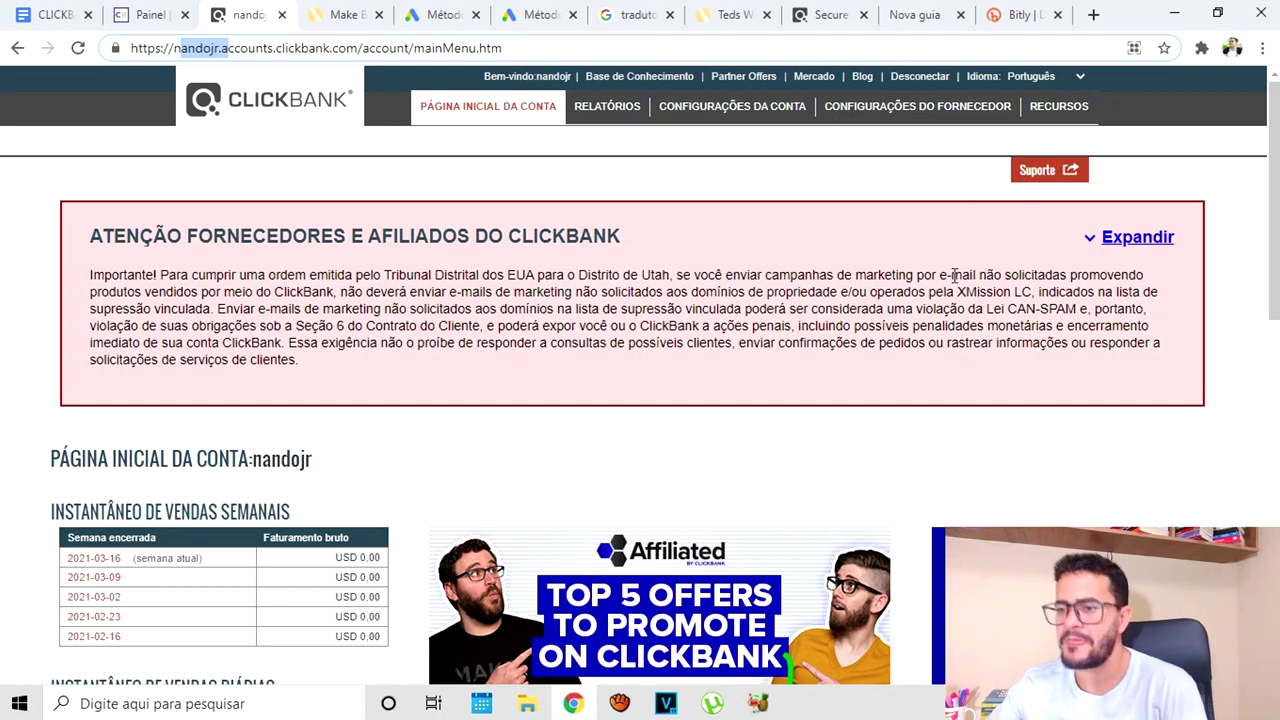
{"action": "left_click", "coordinate": [922, 114]}
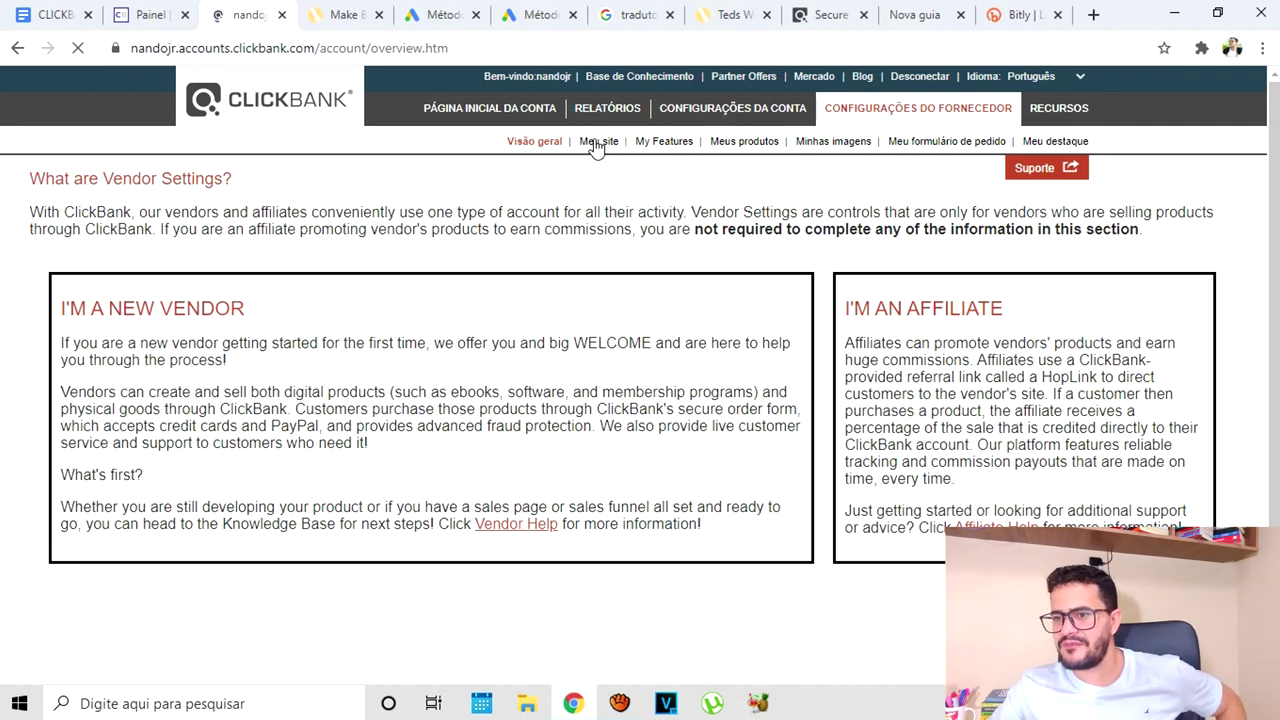
{"action": "left_click", "coordinate": [596, 146]}
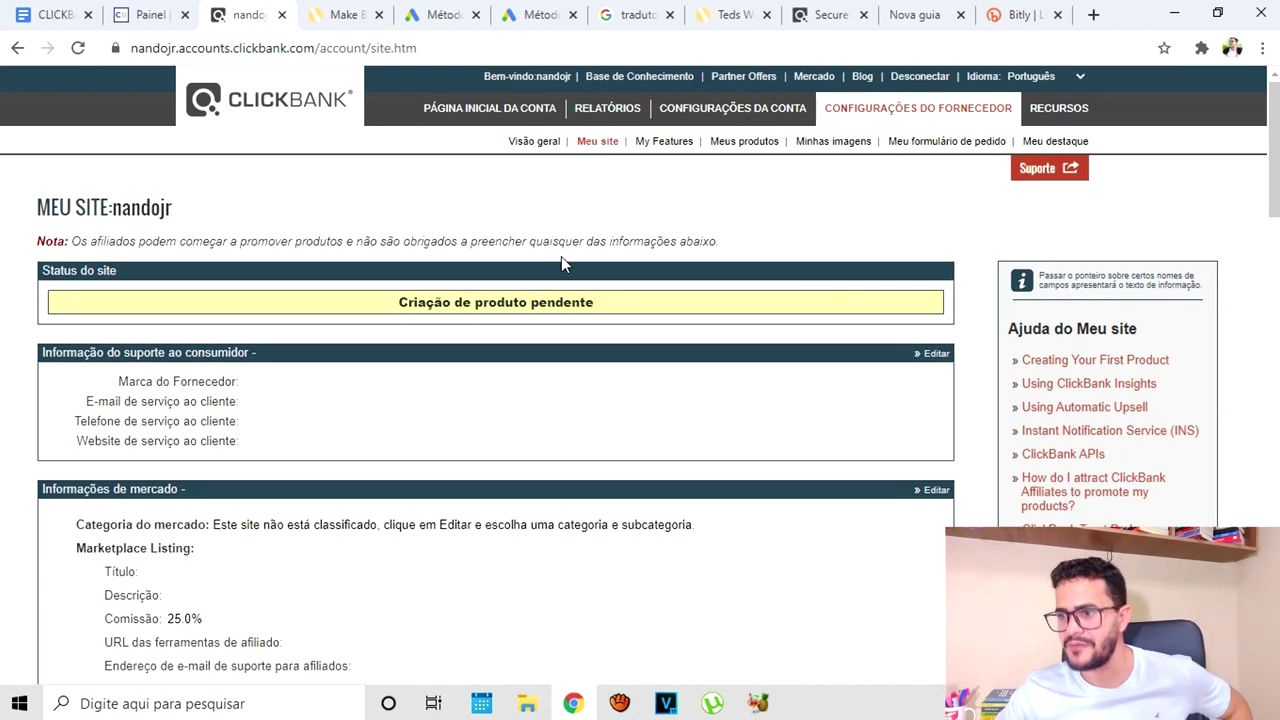
Find the Relatórios de vendas integrado section and start adding a tracking code there
{"action": "scroll", "coordinate": [563, 270], "scroll_direction": "down", "scroll_amount": 15}
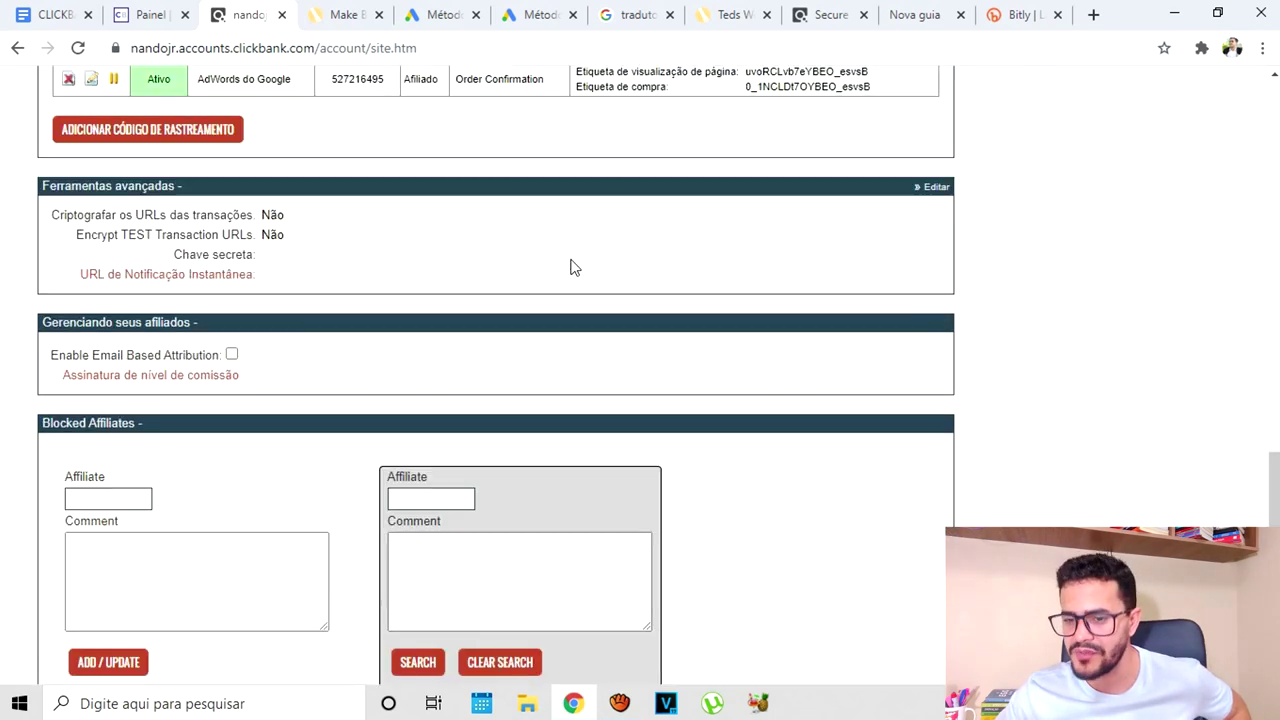
{"action": "scroll", "coordinate": [573, 266], "scroll_direction": "up", "scroll_amount": 4}
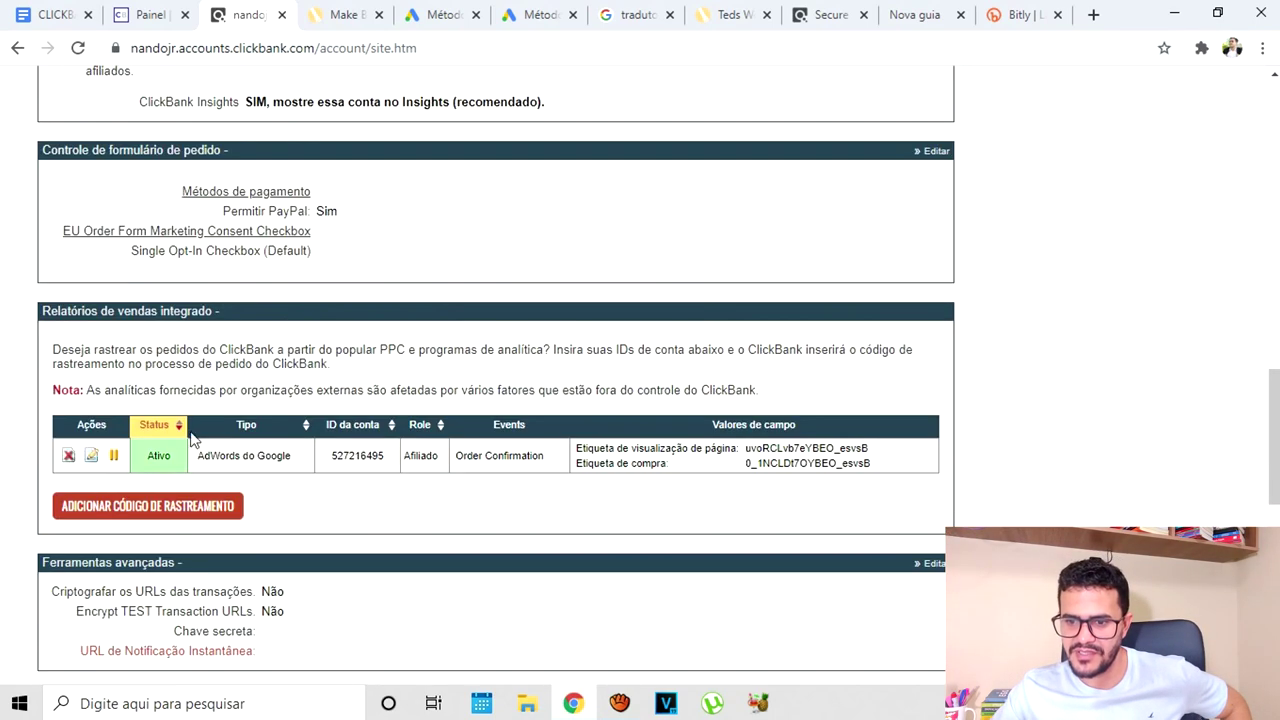
{"action": "scroll", "coordinate": [364, 522], "scroll_direction": "up", "scroll_amount": 15}
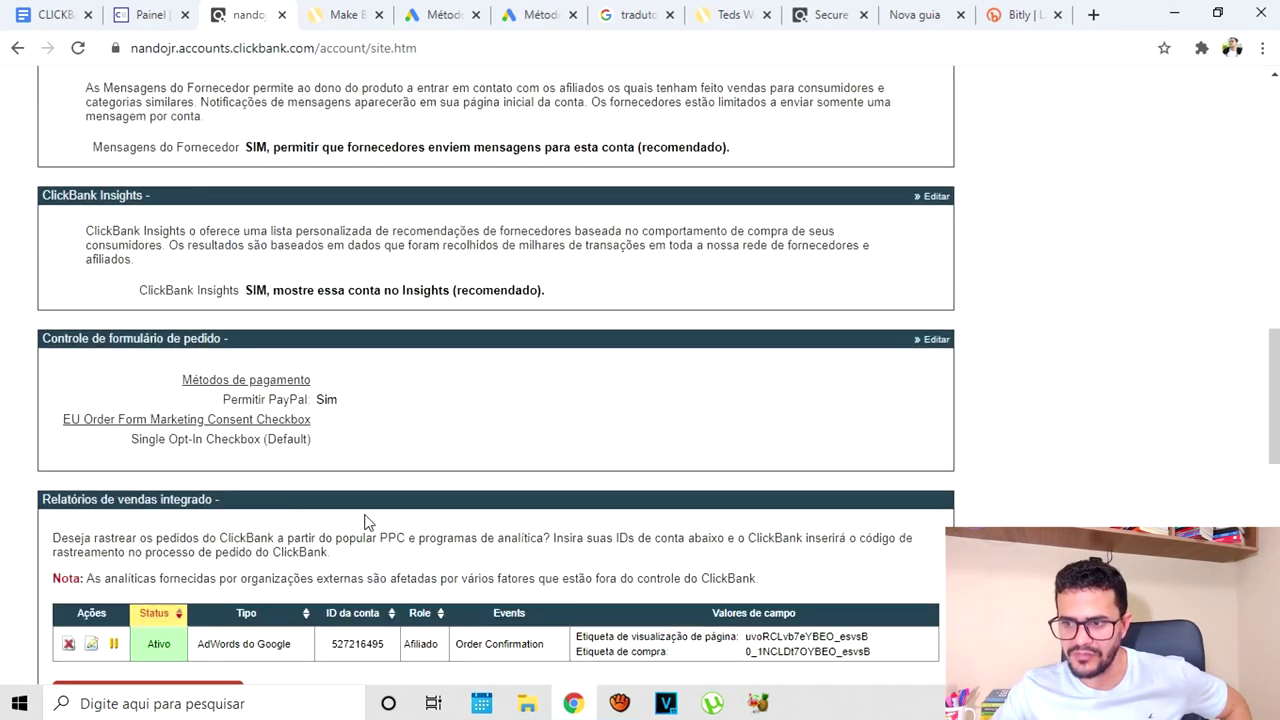
{"action": "scroll", "coordinate": [349, 475], "scroll_direction": "down", "scroll_amount": 18}
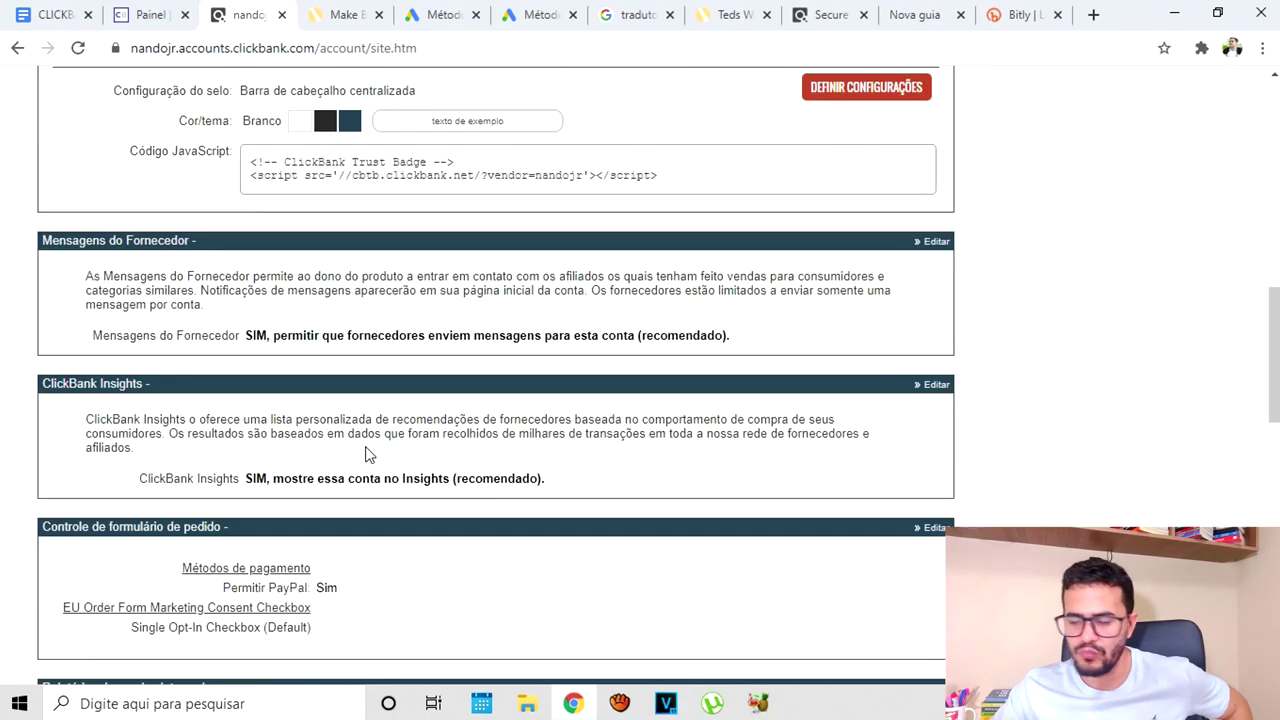
{"action": "scroll", "coordinate": [252, 467], "scroll_direction": "up", "scroll_amount": 2}
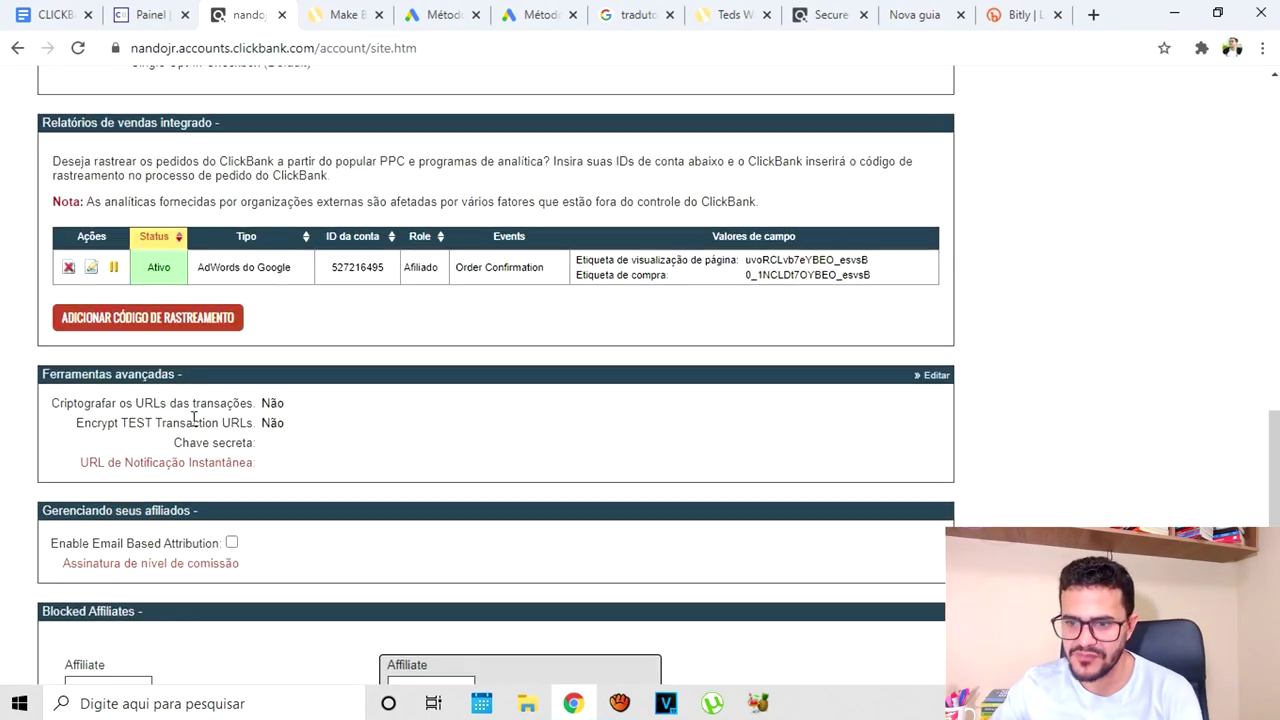
{"action": "left_click", "coordinate": [150, 320]}
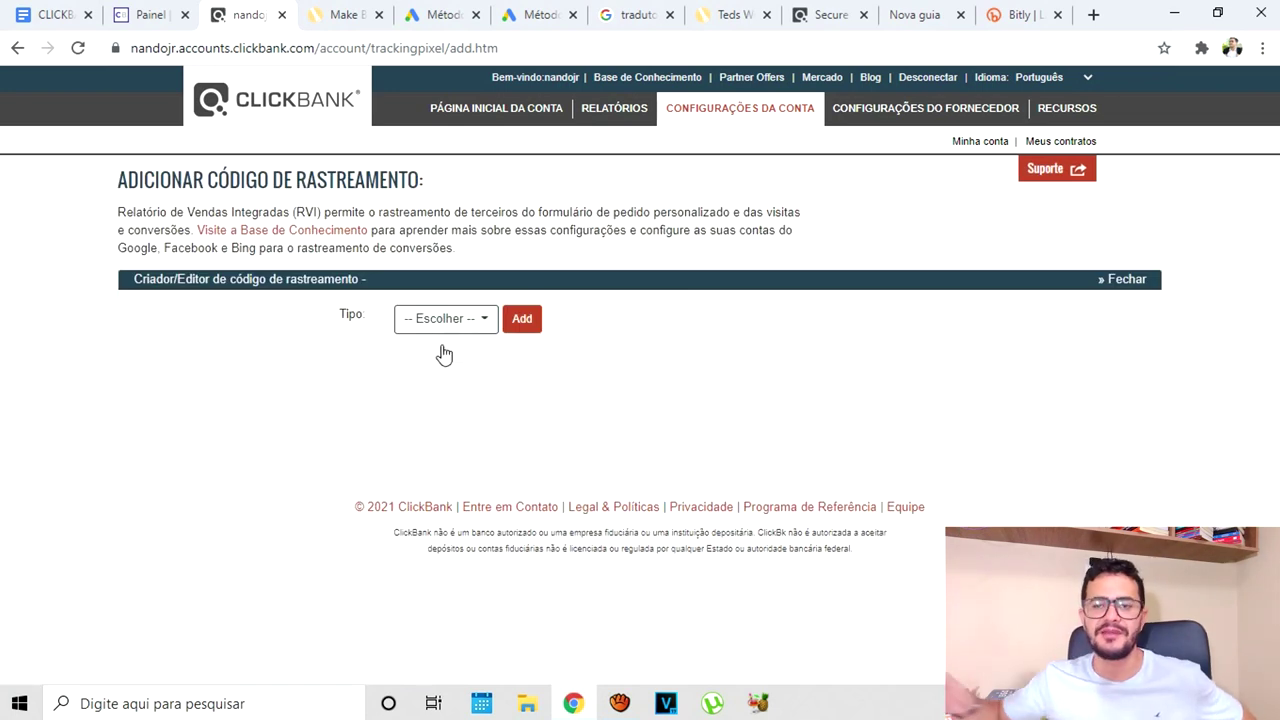
Choose AdWords do Google as the tracking code type and add its entry form
{"action": "left_click", "coordinate": [486, 330]}
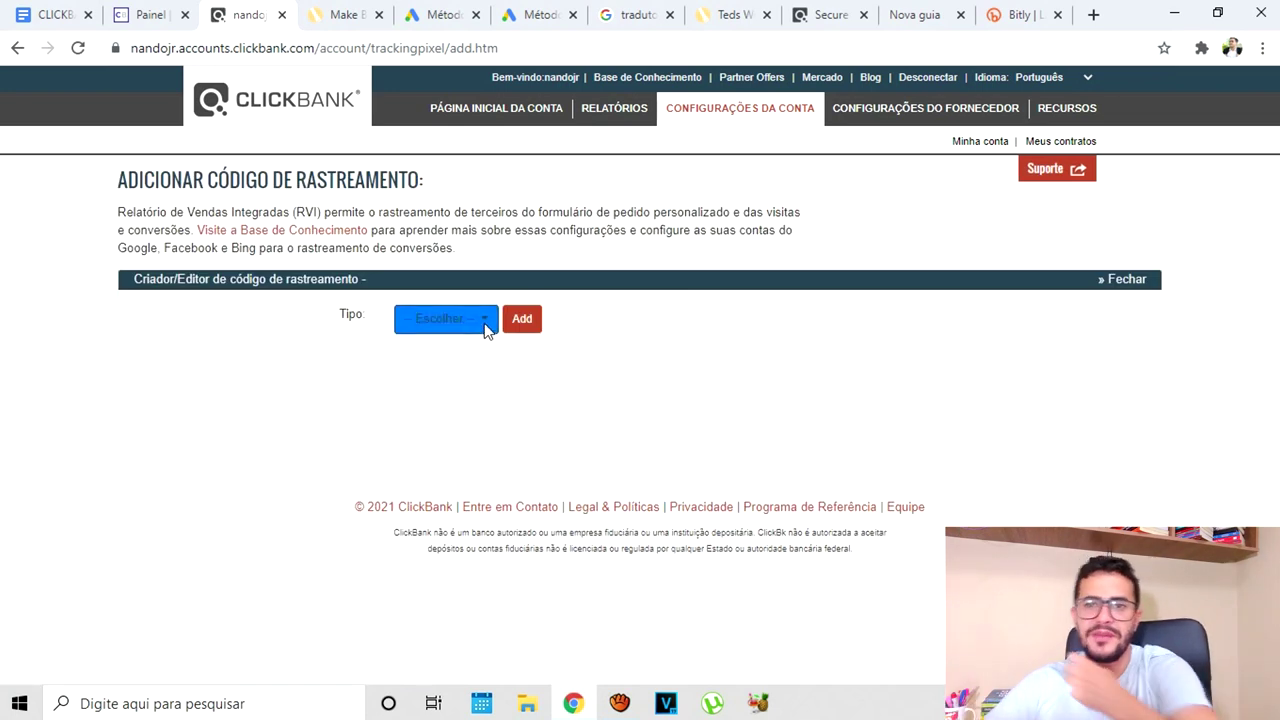
{"action": "left_click", "coordinate": [487, 330]}
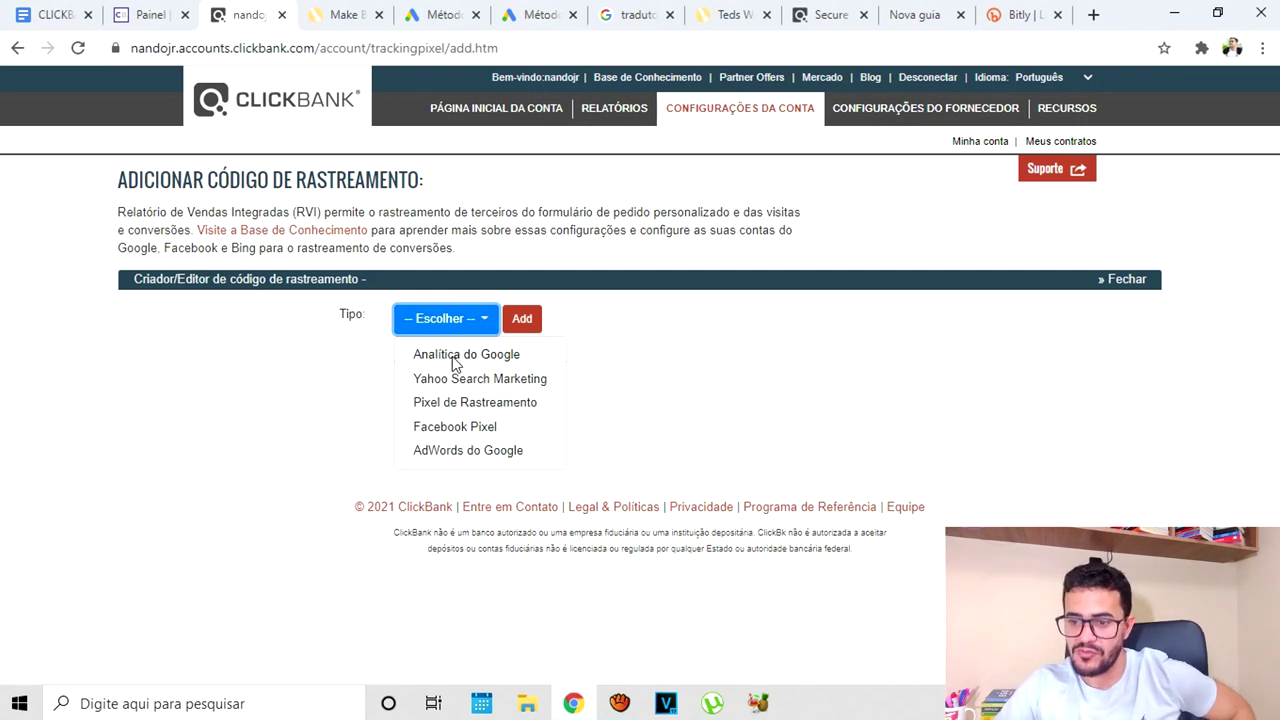
{"action": "left_click", "coordinate": [477, 458]}
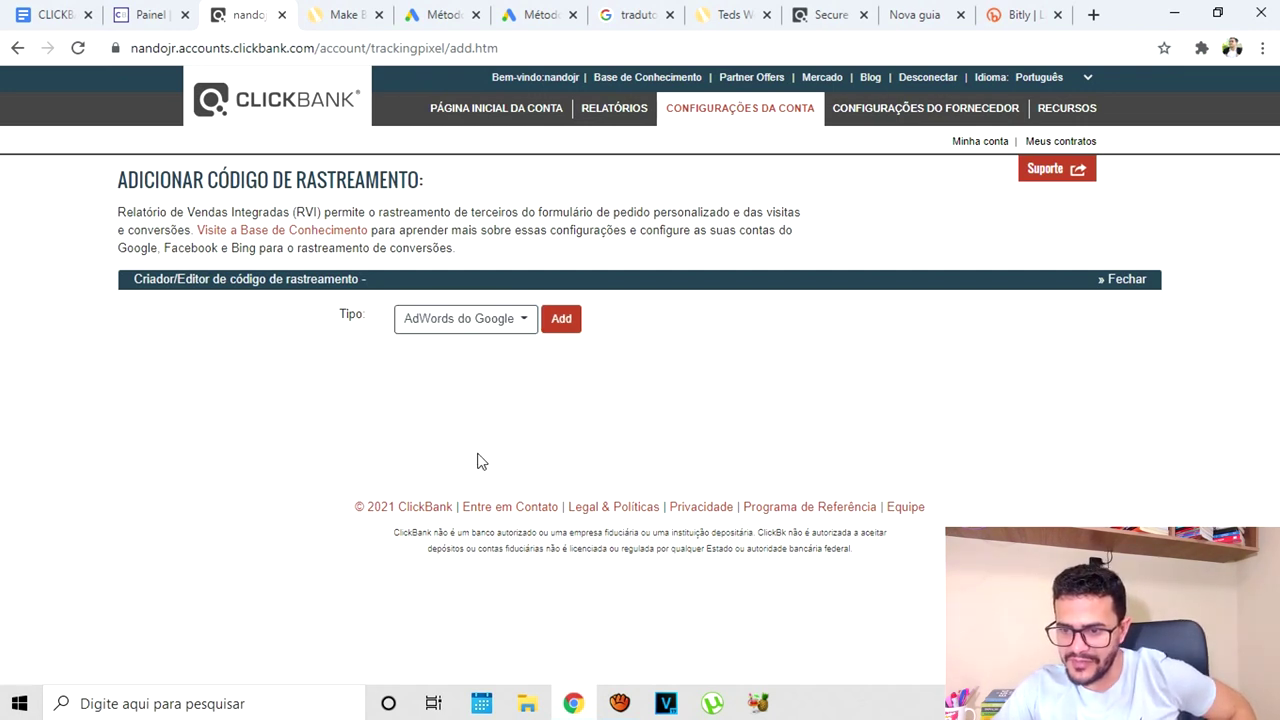
{"action": "left_click", "coordinate": [561, 330]}
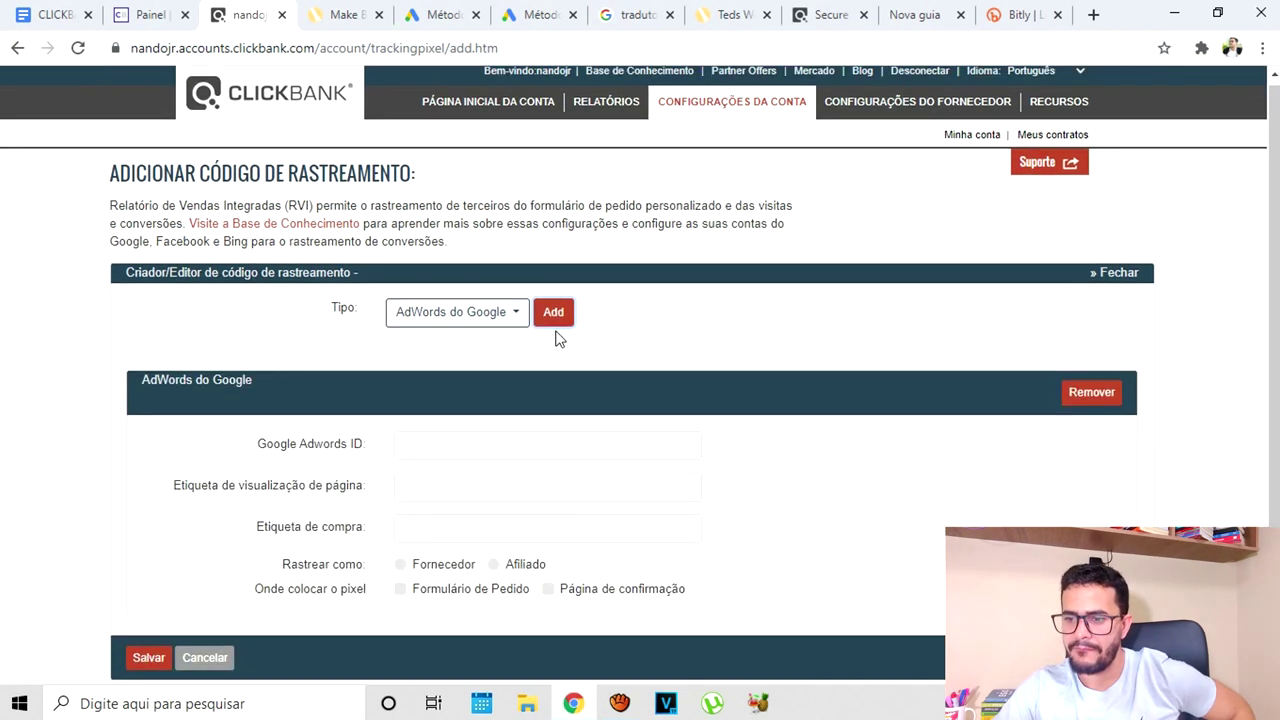
Set the AdWords code to track as Afiliado and place the pixel on the Página de confirmação
{"action": "scroll", "coordinate": [480, 340], "scroll_direction": "down", "scroll_amount": 1}
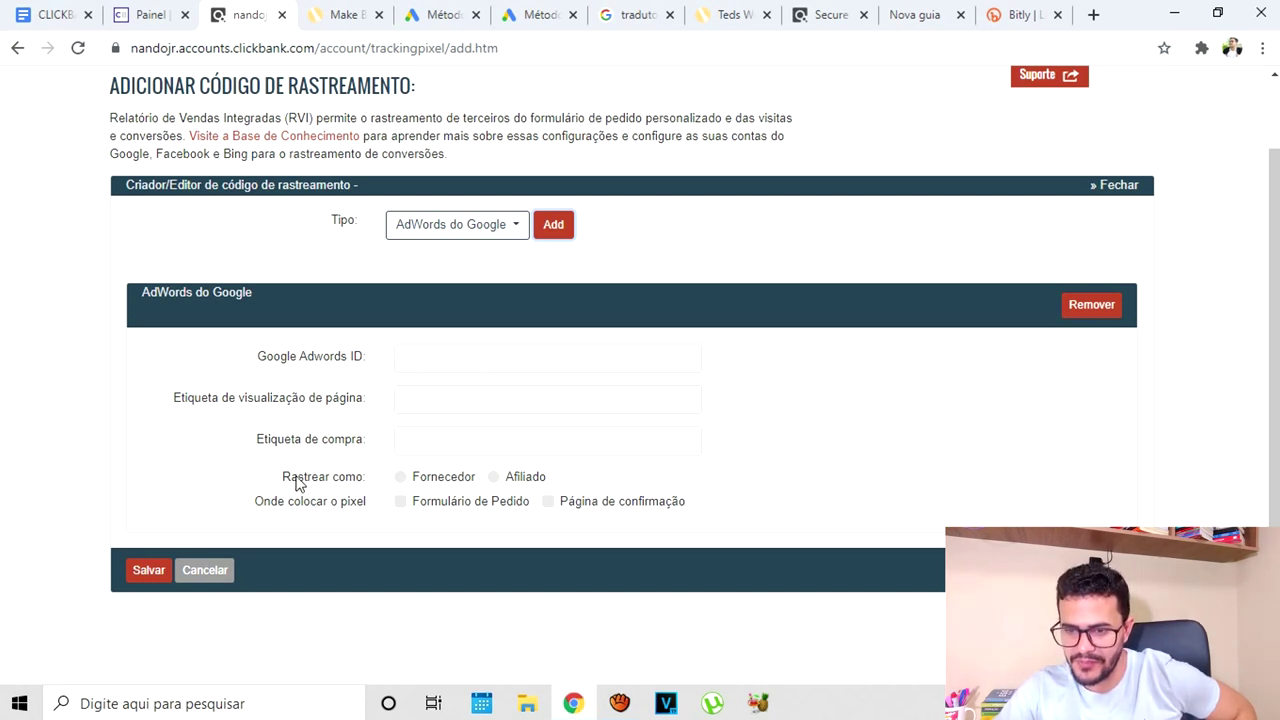
{"action": "left_click_drag", "start_coordinate": [279, 482], "coordinate": [365, 482]}
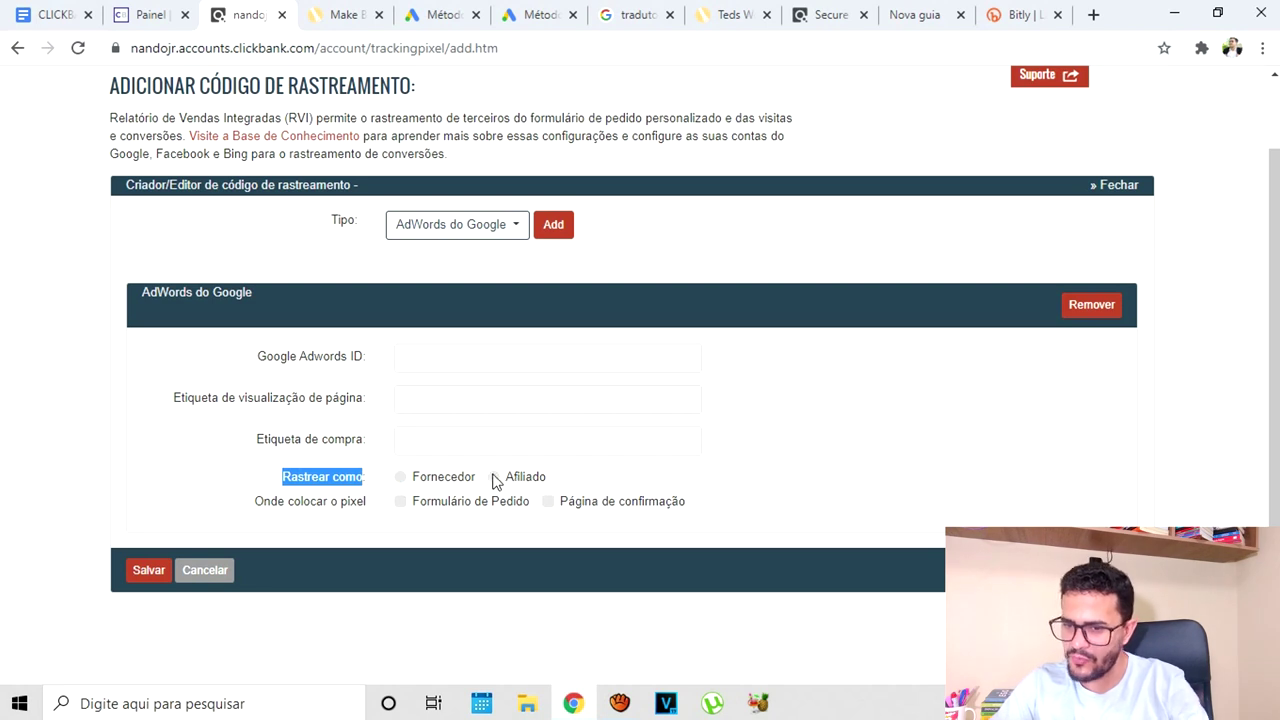
{"action": "left_click", "coordinate": [494, 478]}
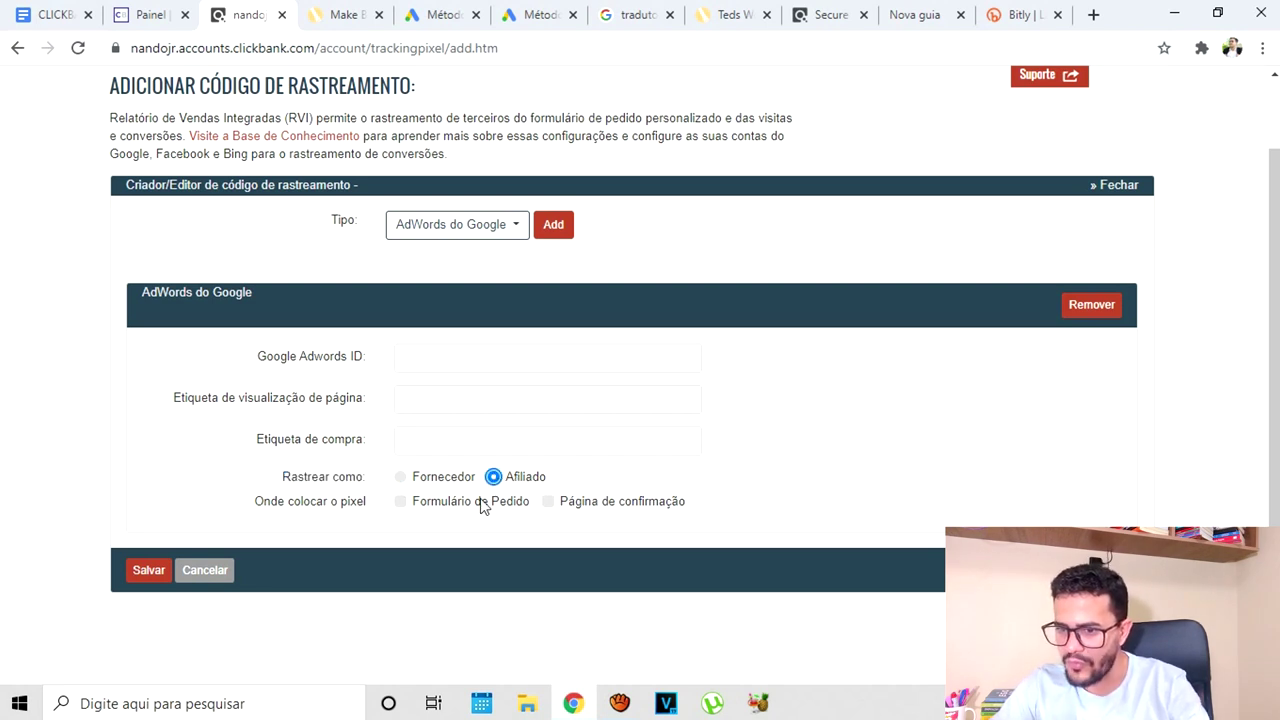
{"action": "left_click", "coordinate": [548, 502]}
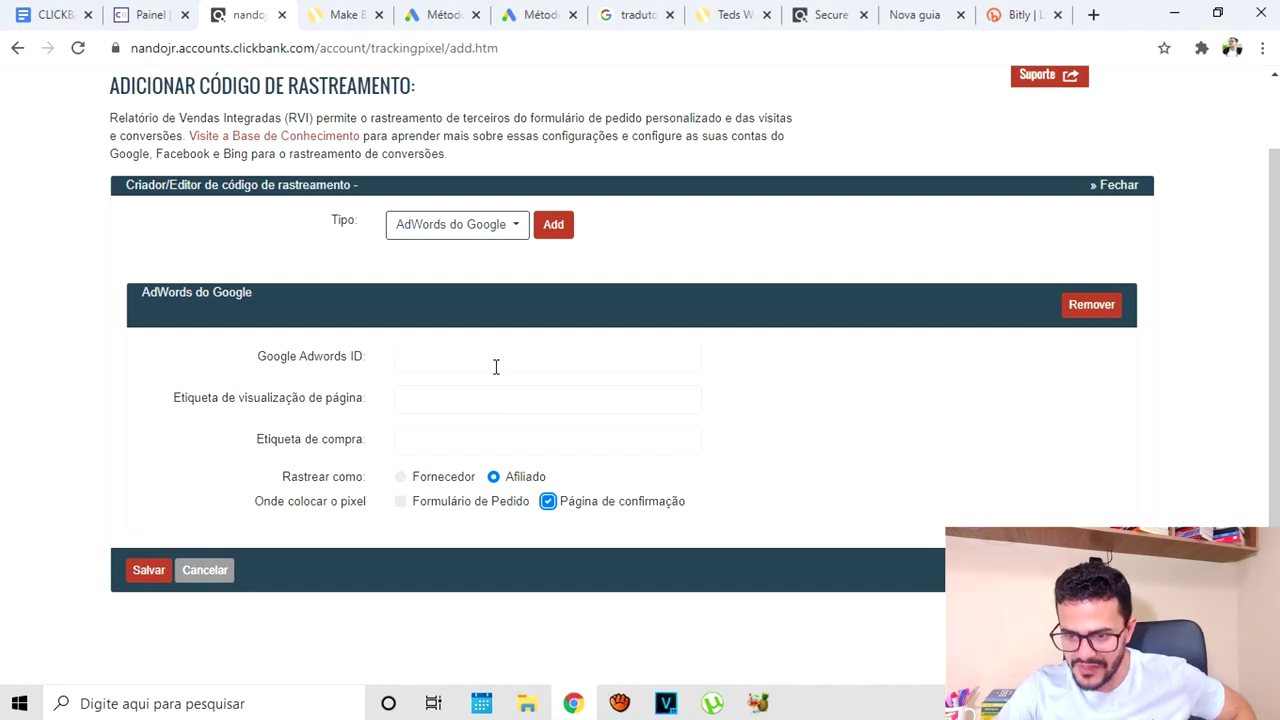
Switch to Google Ads and copy the whole event snippet of the purchase conversion
{"action": "left_click", "coordinate": [443, 16]}
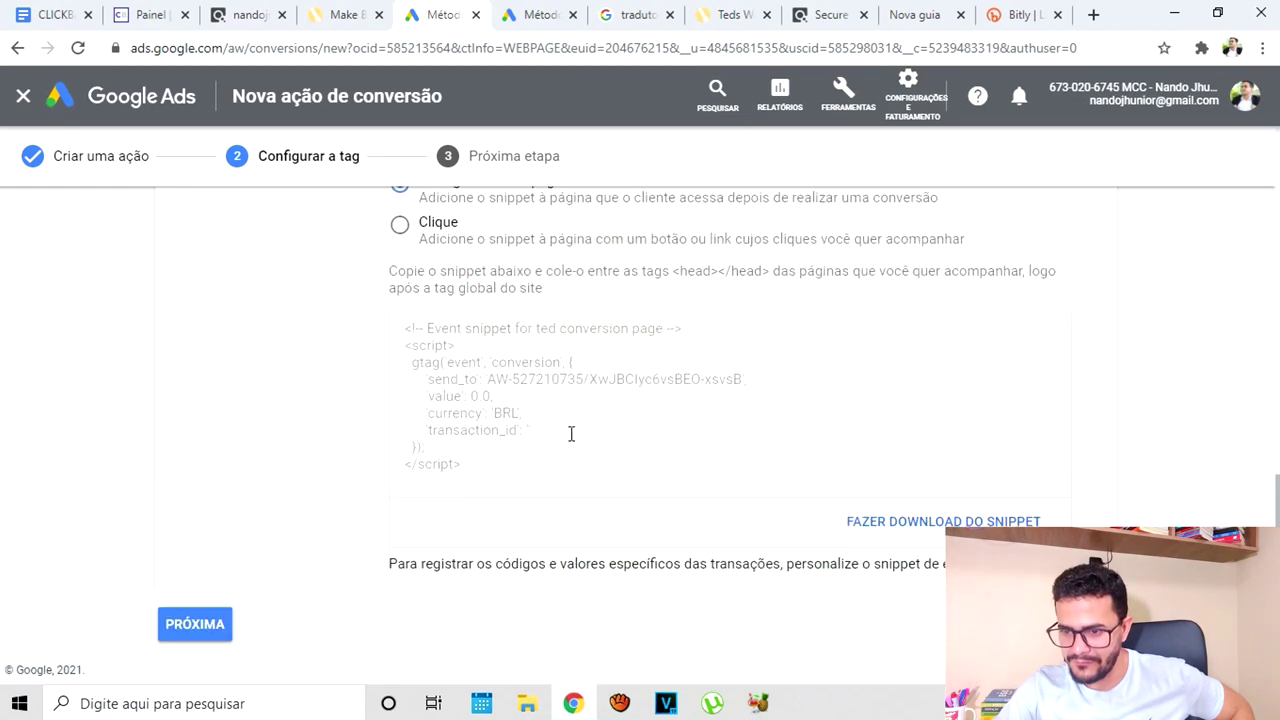
{"action": "left_click", "coordinate": [516, 391]}
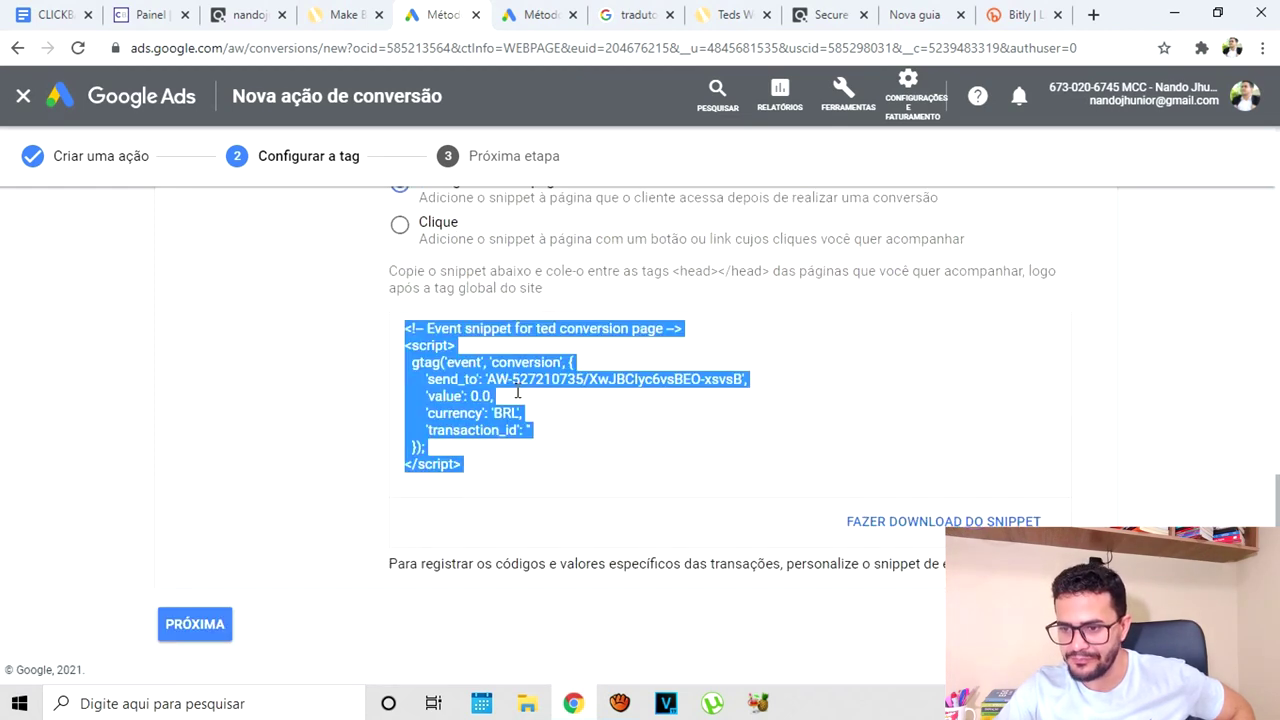
{"action": "right_click", "coordinate": [494, 373]}
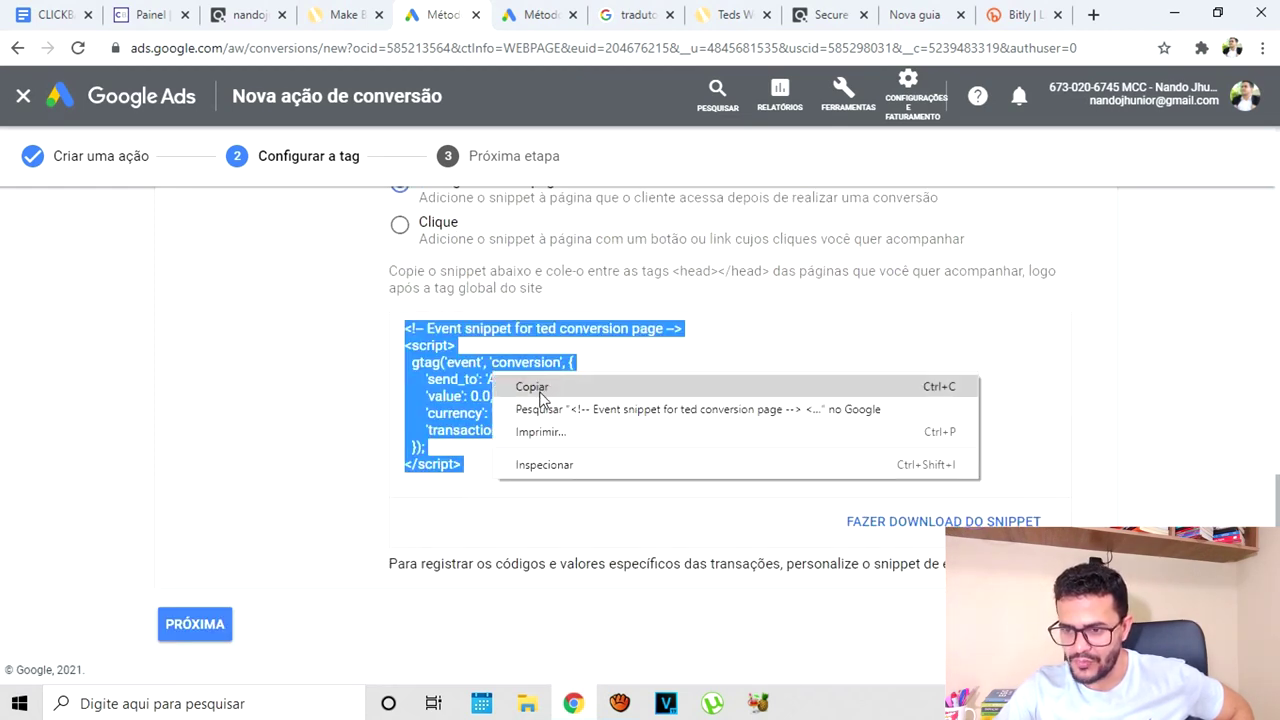
{"action": "left_click", "coordinate": [533, 388]}
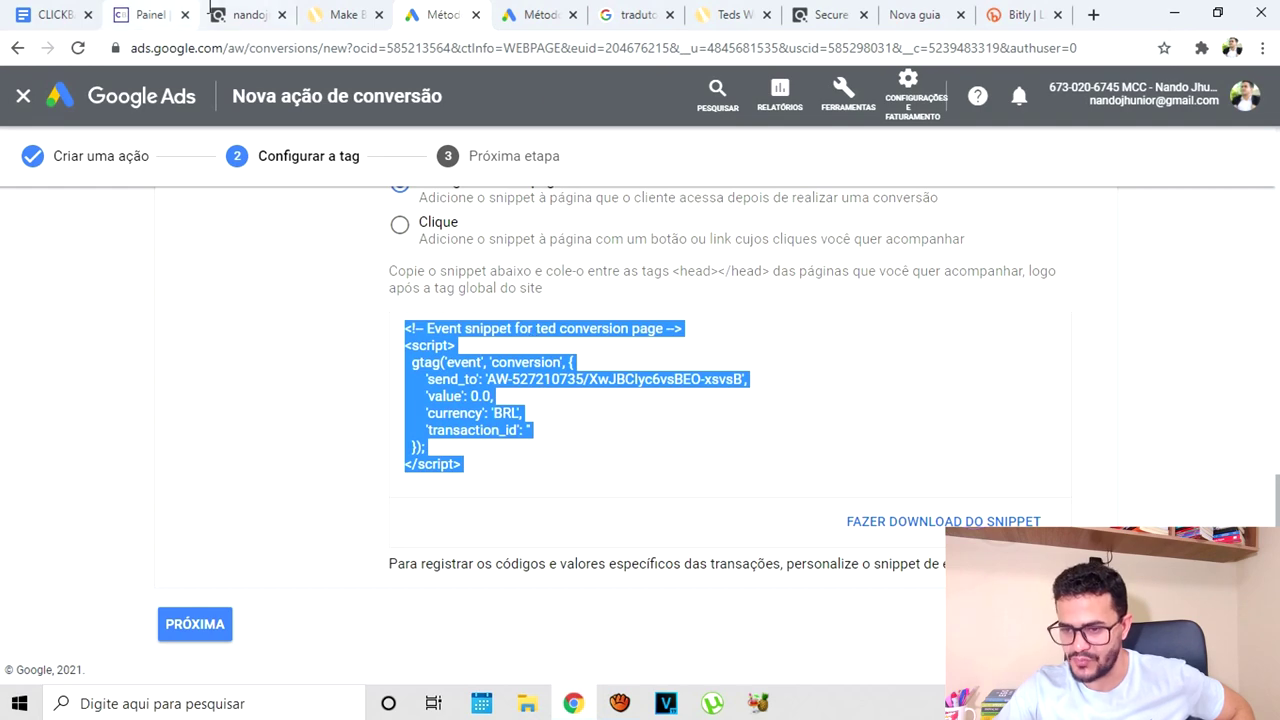
Switch to ClickBank, paste the purchase snippet into Google Adwords ID, and delete everything before the AW- conversion ID
{"action": "left_click", "coordinate": [270, 14]}
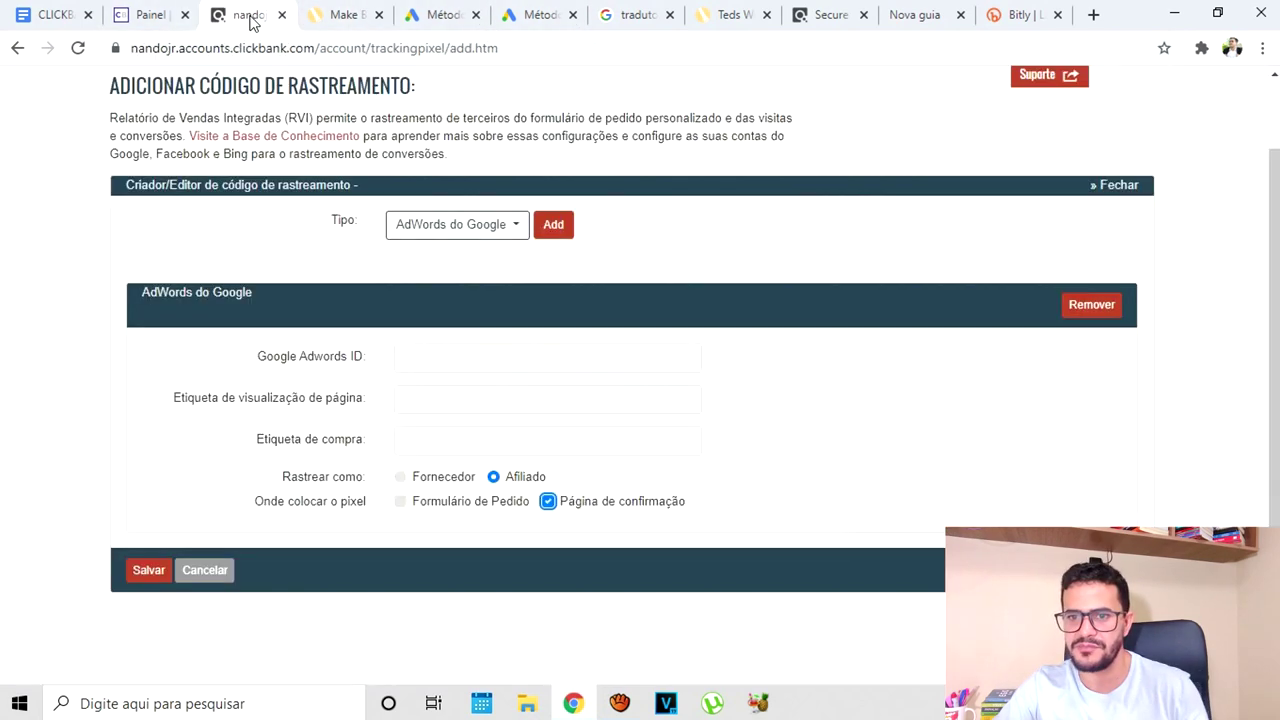
{"action": "left_click", "coordinate": [500, 357]}
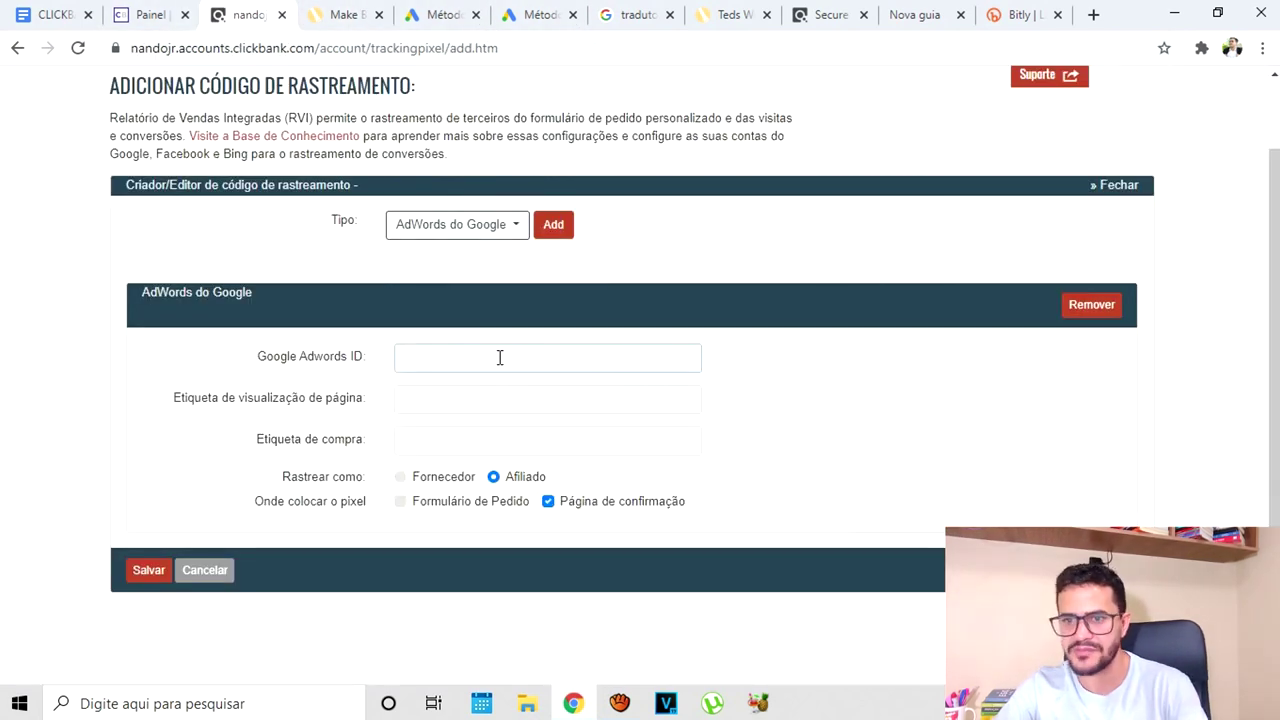
{"action": "key", "text": "ctrl+v"}
{"action": "left_click_drag", "start_coordinate": [546, 363], "coordinate": [360, 370]}
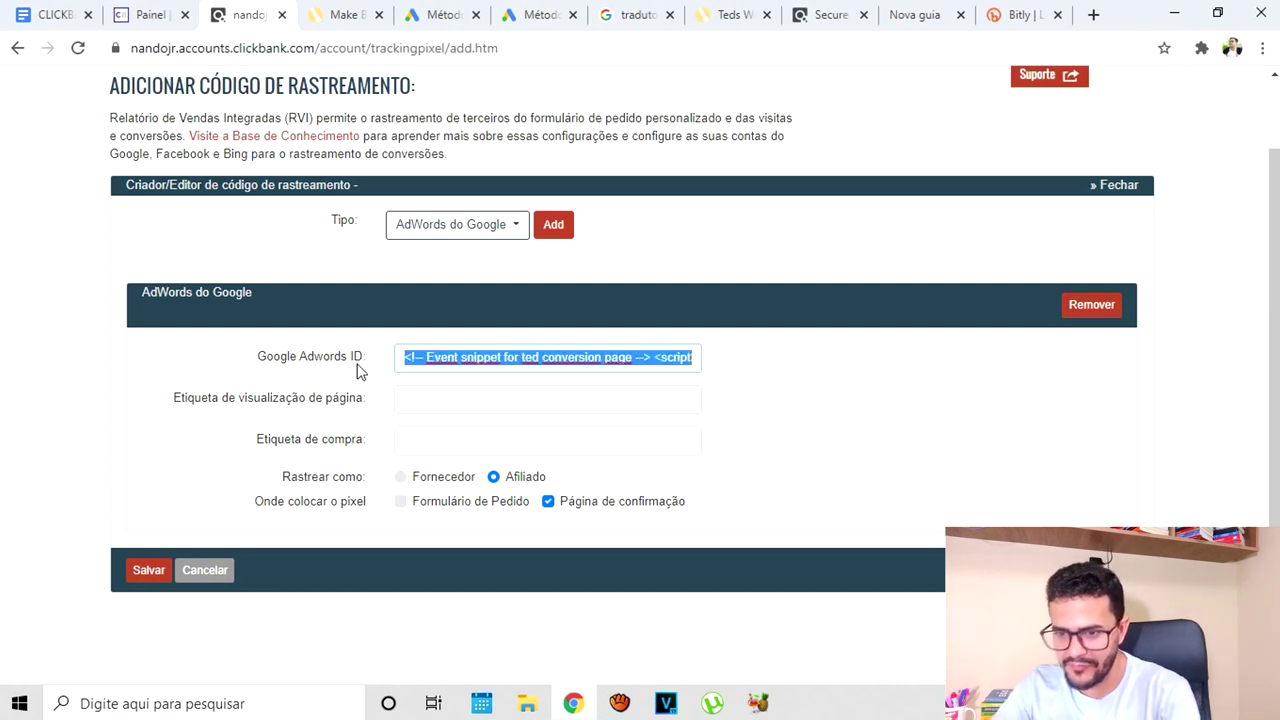
{"action": "left_click", "coordinate": [360, 372]}
{"action": "left_click", "coordinate": [422, 364]}
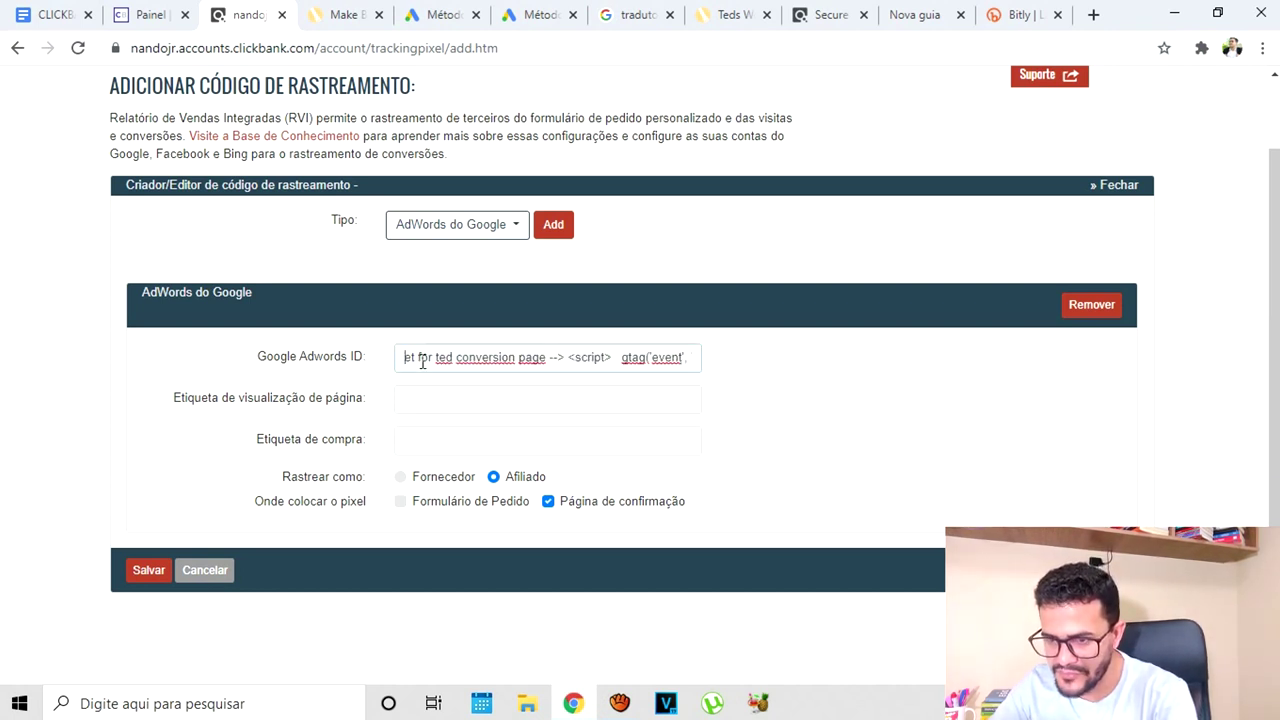
{"action": "left_click_drag", "start_coordinate": [534, 350], "coordinate": [257, 354]}
{"action": "left_click", "coordinate": [537, 352]}
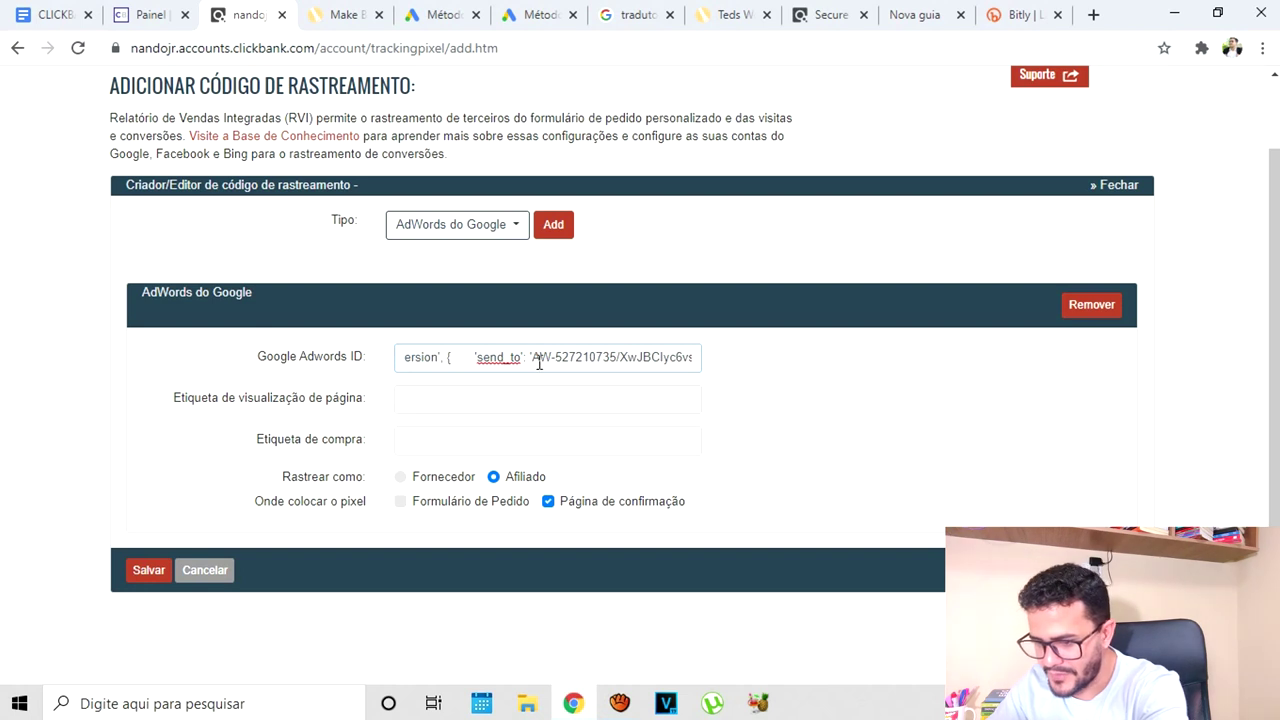
{"action": "left_click_drag", "start_coordinate": [535, 357], "coordinate": [377, 363]}
{"action": "key", "text": "BackSpace"}
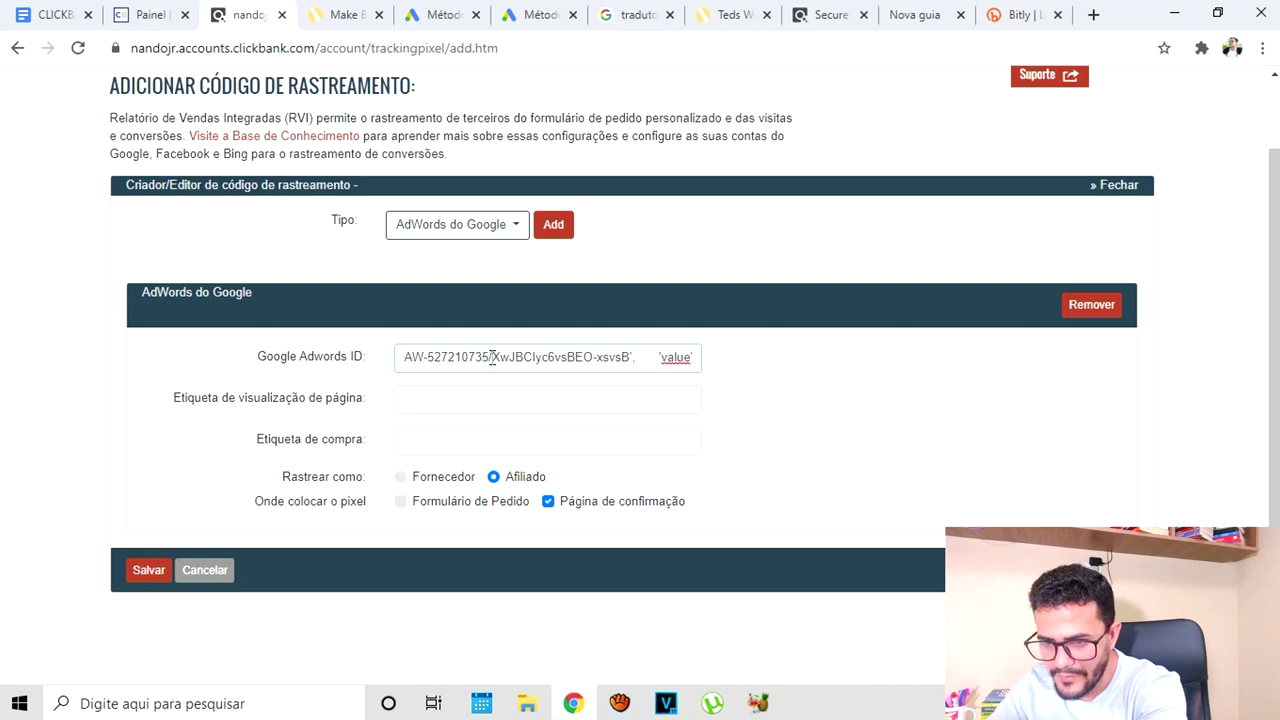
Copy the conversion label after the slash into Etiqueta de compra, and leave only the AW- ID in Google Adwords ID
{"action": "left_click_drag", "start_coordinate": [491, 358], "coordinate": [401, 356]}
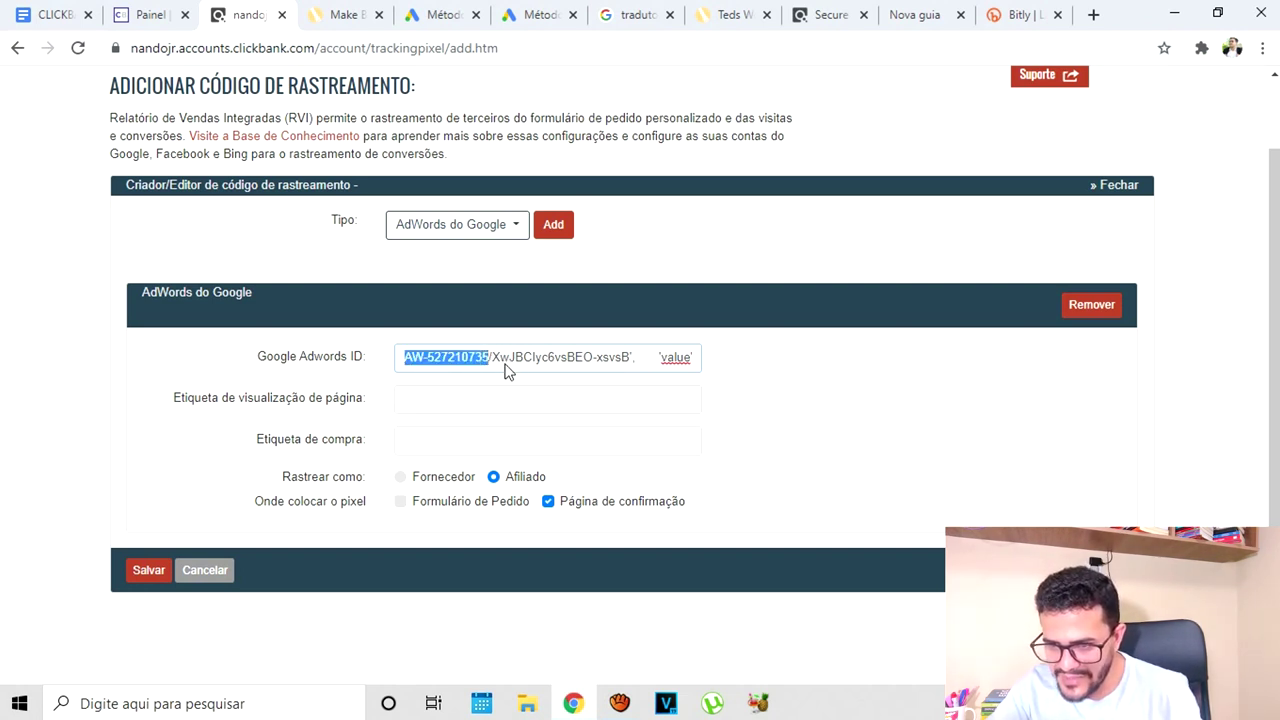
{"action": "left_click_drag", "start_coordinate": [492, 358], "coordinate": [628, 372]}
{"action": "key", "text": "ctrl+c"}
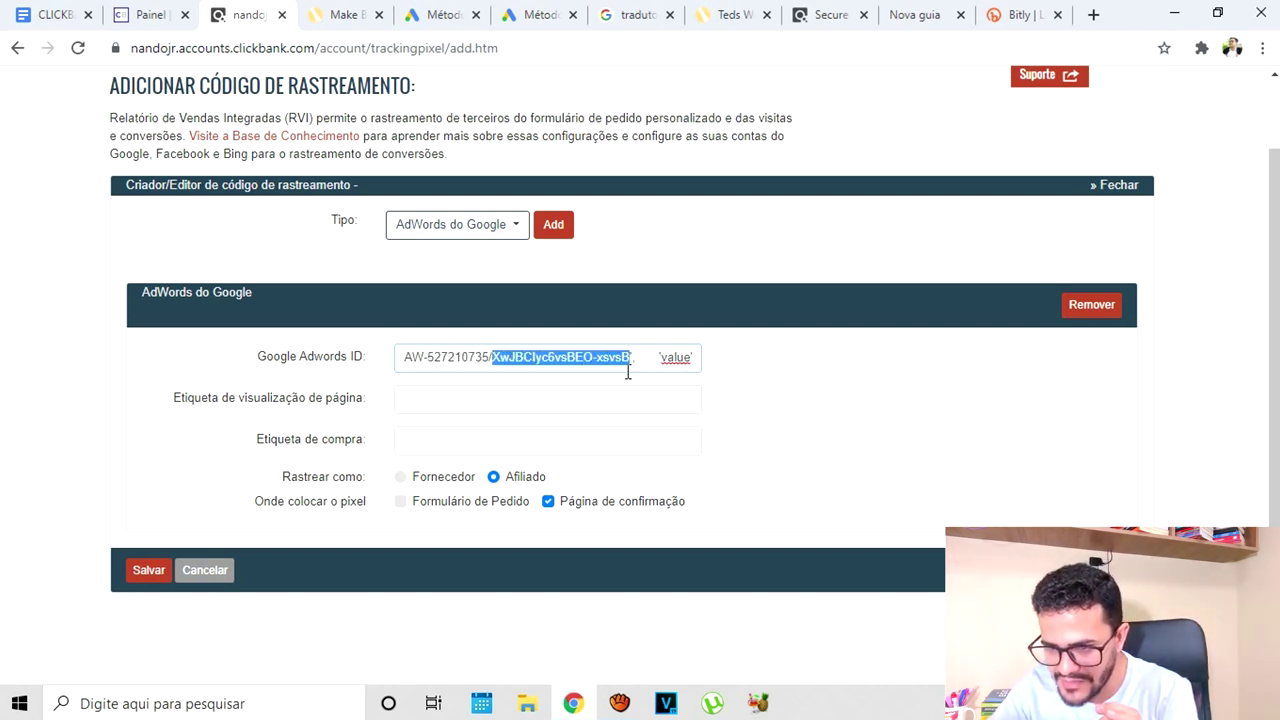
{"action": "left_click", "coordinate": [456, 434]}
{"action": "key", "text": "ctrl+v"}
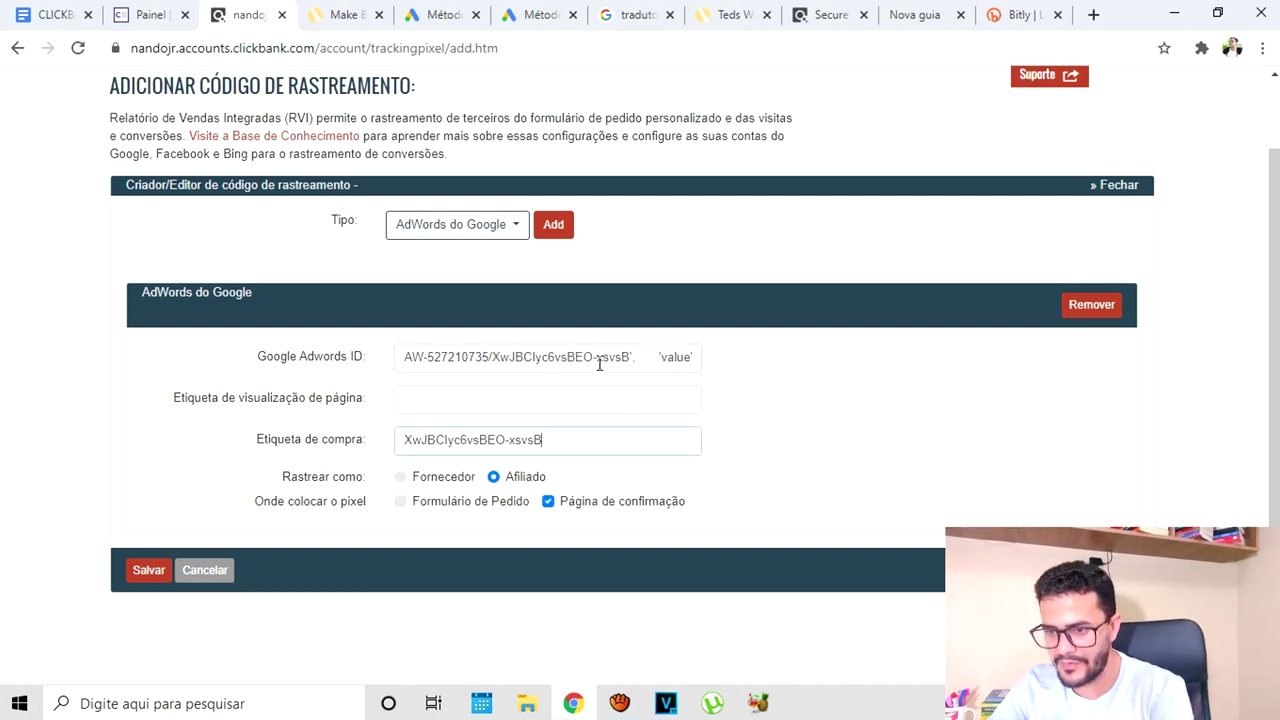
{"action": "left_click_drag", "start_coordinate": [491, 357], "coordinate": [937, 386]}
{"action": "type", "text": "AW-527210735"}
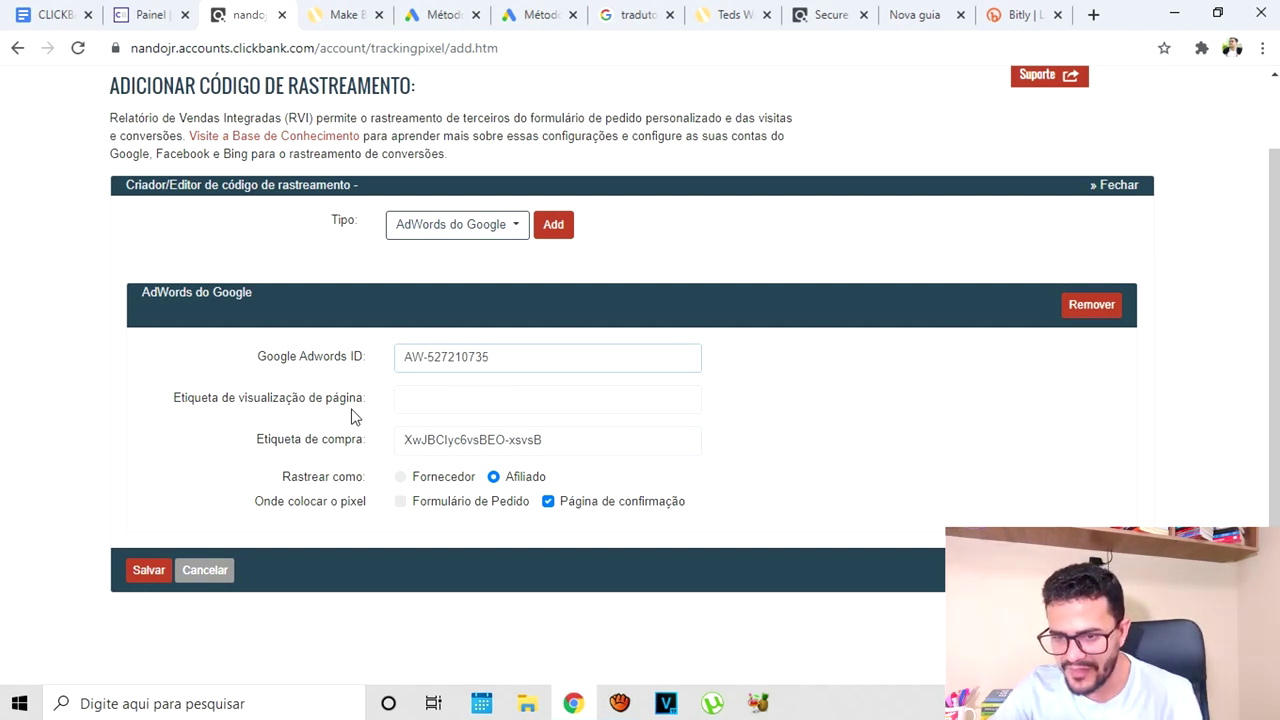
Switch to the Google Ads page for the Visualização de página ted conversion and copy its whole event snippet
{"action": "left_click", "coordinate": [547, 21]}
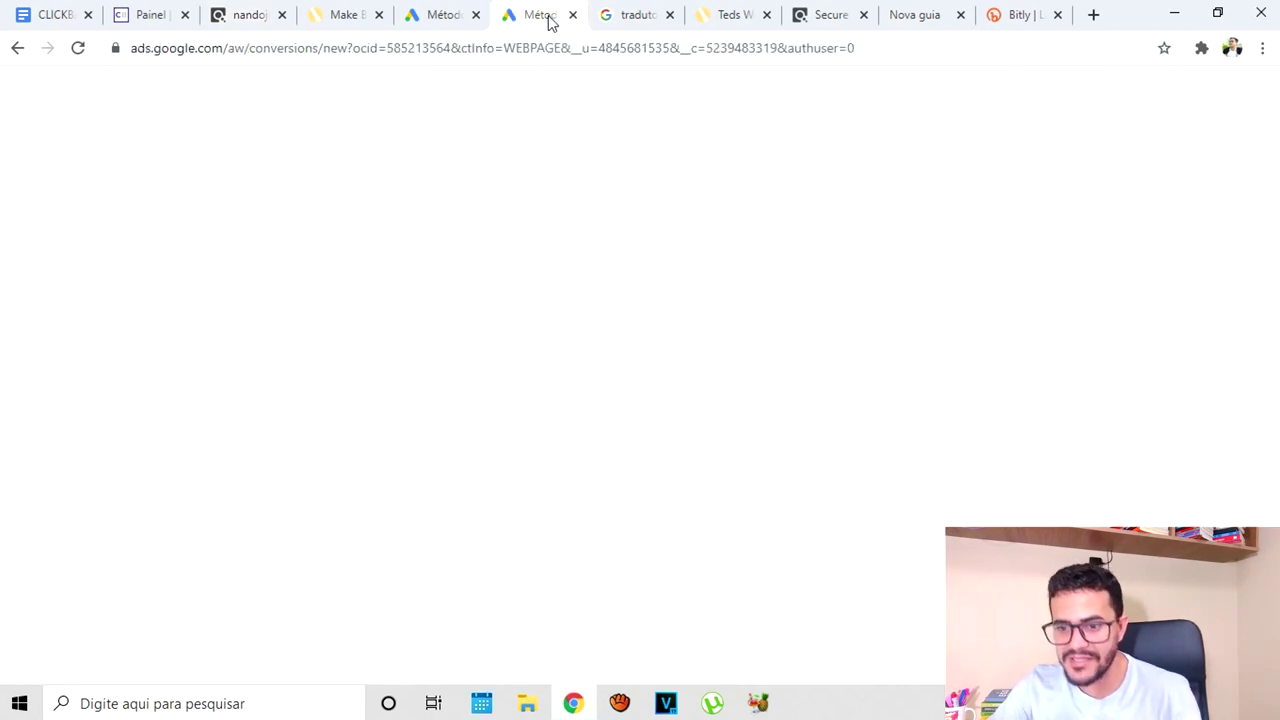
{"action": "scroll", "coordinate": [485, 380], "scroll_direction": "up", "scroll_amount": 4}
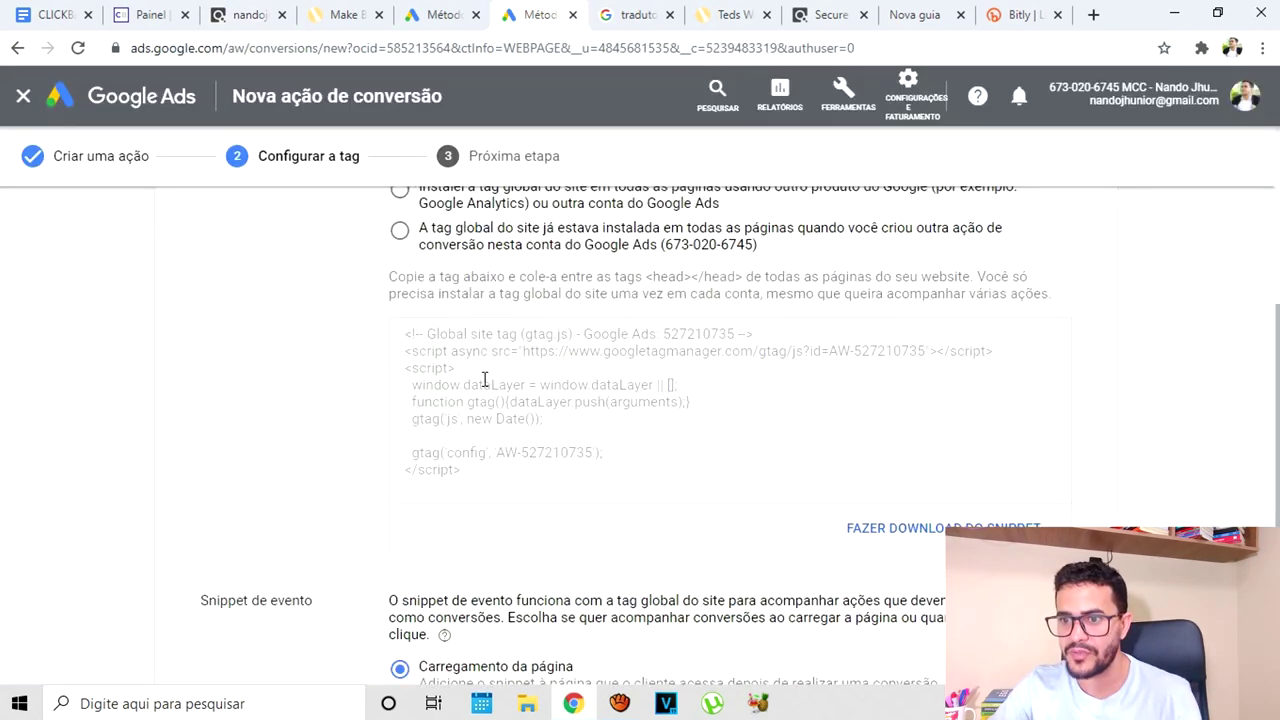
{"action": "scroll", "coordinate": [485, 380], "scroll_direction": "up", "scroll_amount": 4}
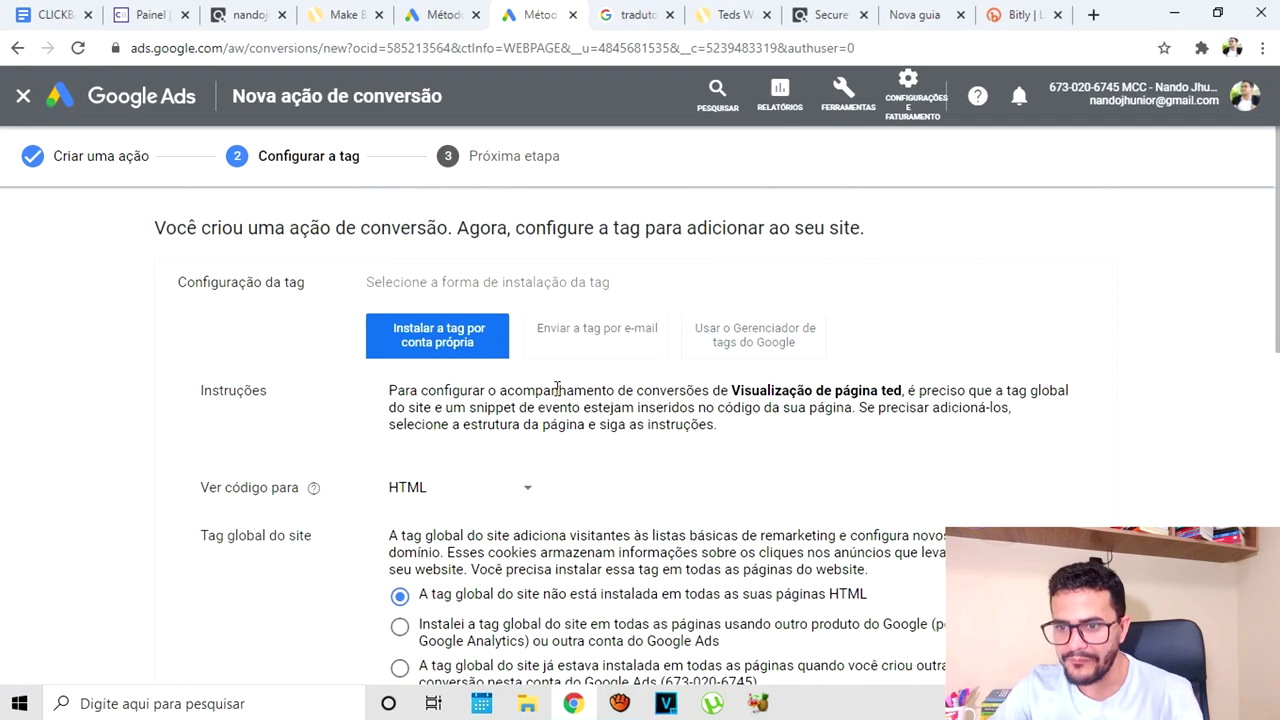
{"action": "scroll", "coordinate": [560, 382], "scroll_direction": "down", "scroll_amount": 10}
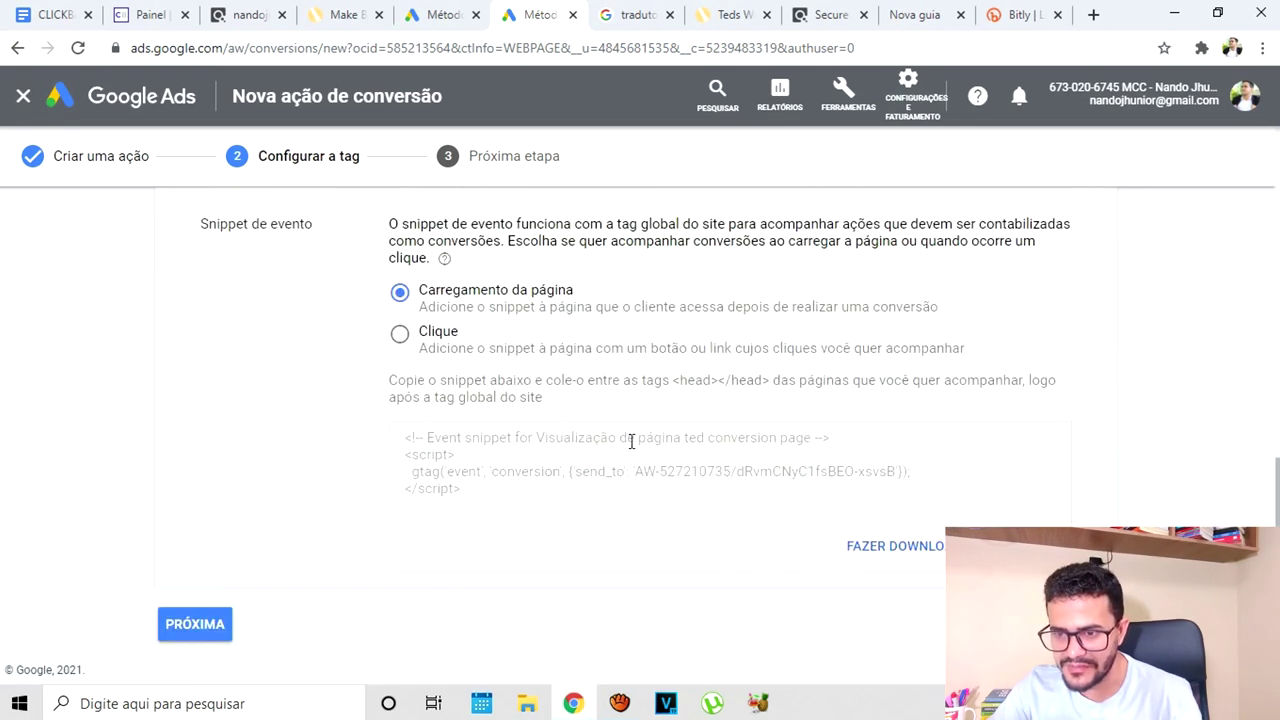
{"action": "left_click", "coordinate": [540, 441]}
{"action": "left_click", "coordinate": [540, 443]}
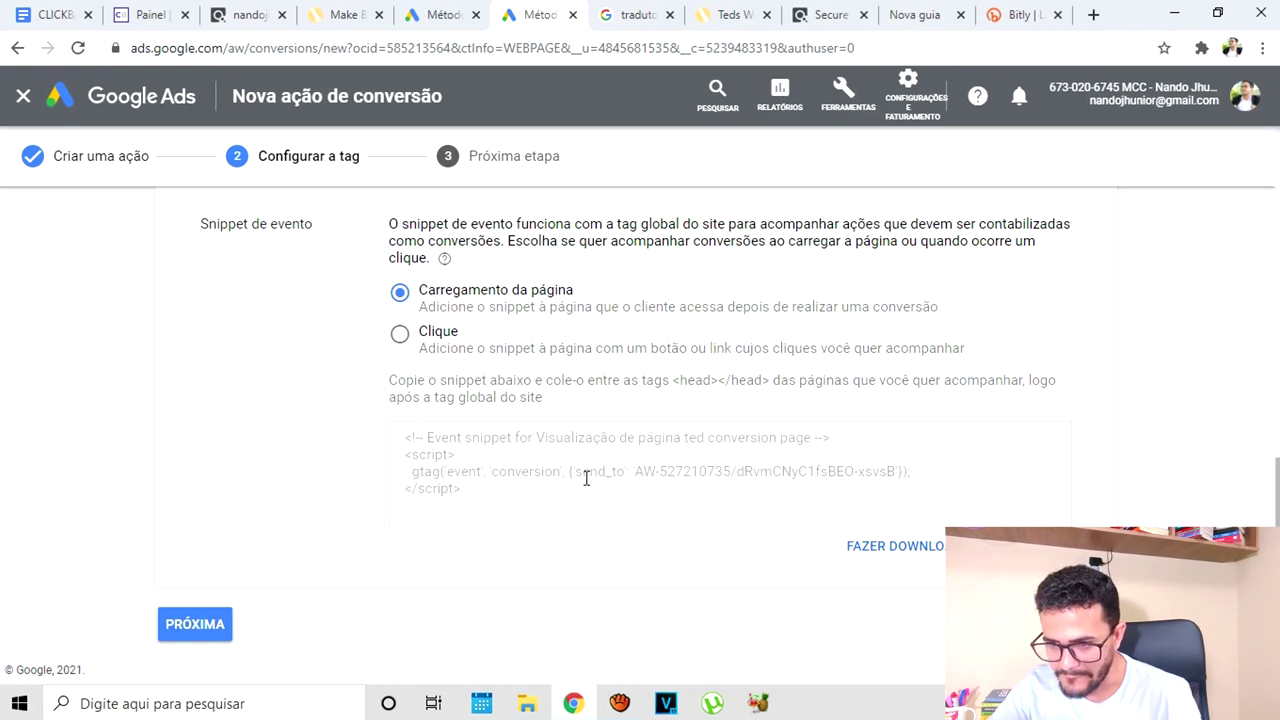
{"action": "left_click", "coordinate": [656, 447]}
{"action": "right_click", "coordinate": [640, 438]}
{"action": "left_click", "coordinate": [668, 451]}
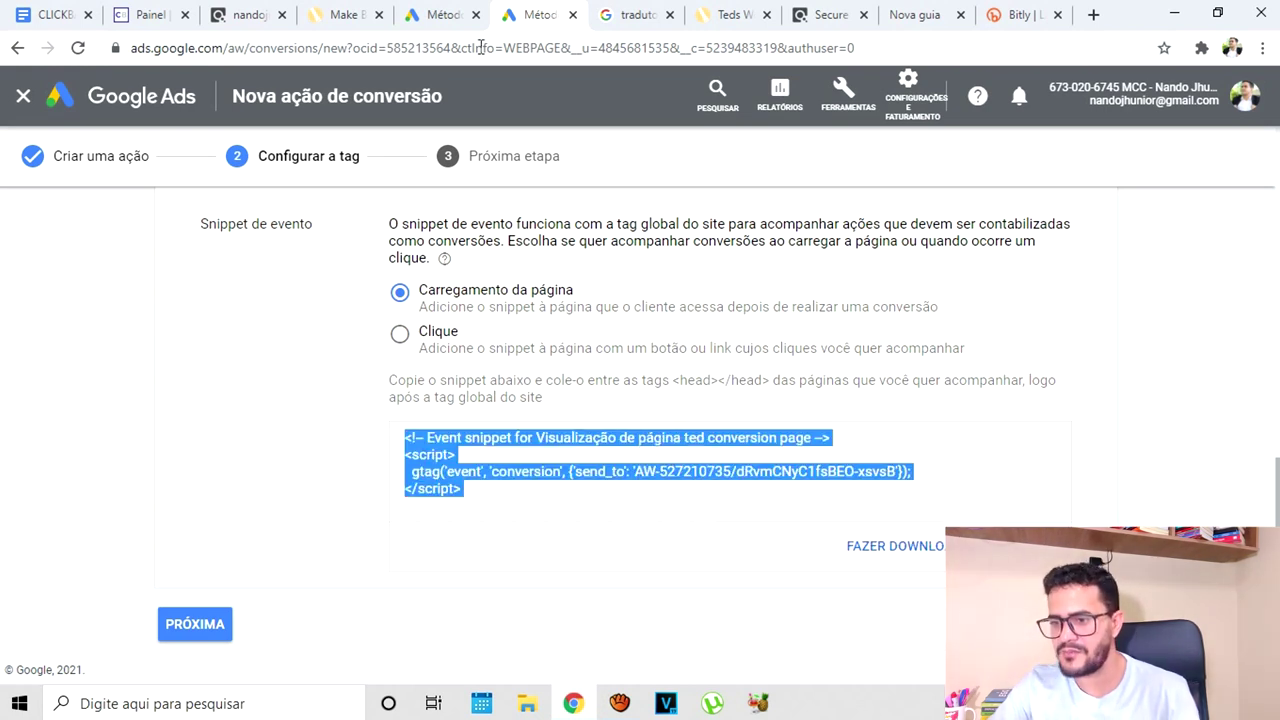
Return to ClickBank and paste the page-view event snippet into Etiqueta de visualização de página
{"action": "left_click", "coordinate": [152, 14]}
{"action": "left_click", "coordinate": [243, 14]}
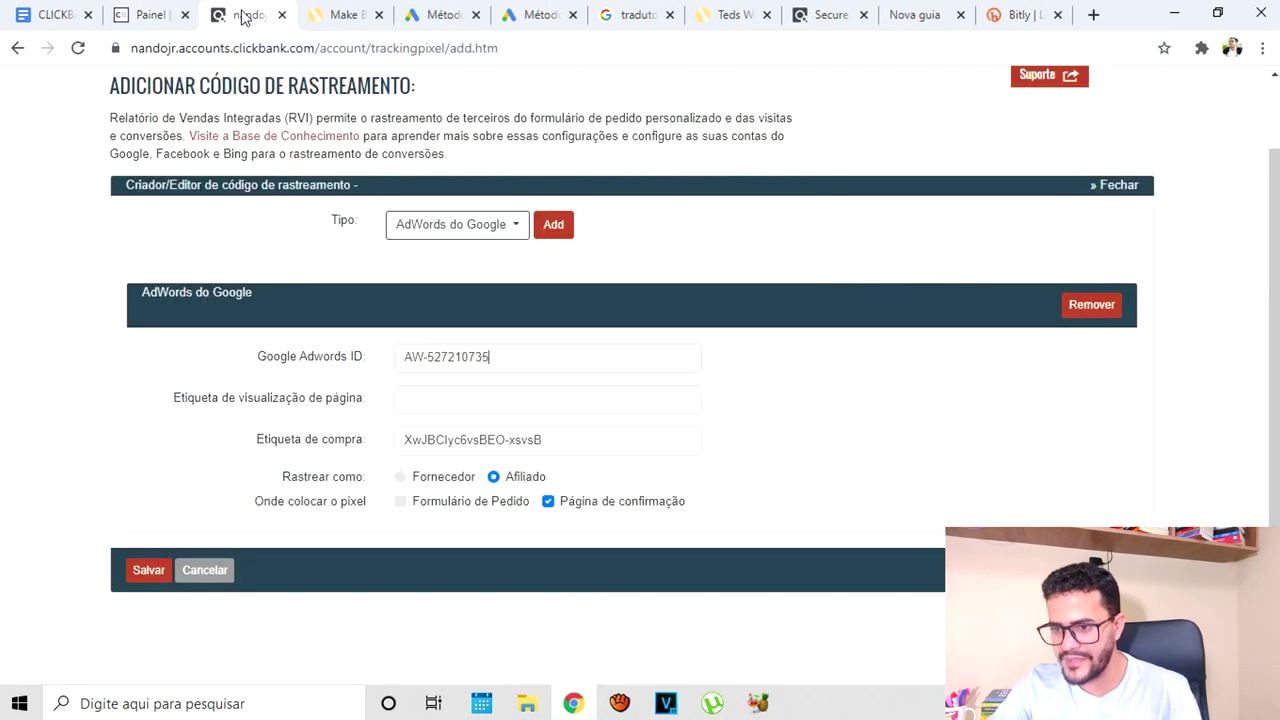
{"action": "left_click", "coordinate": [505, 406]}
{"action": "key", "text": "ctrl+v"}
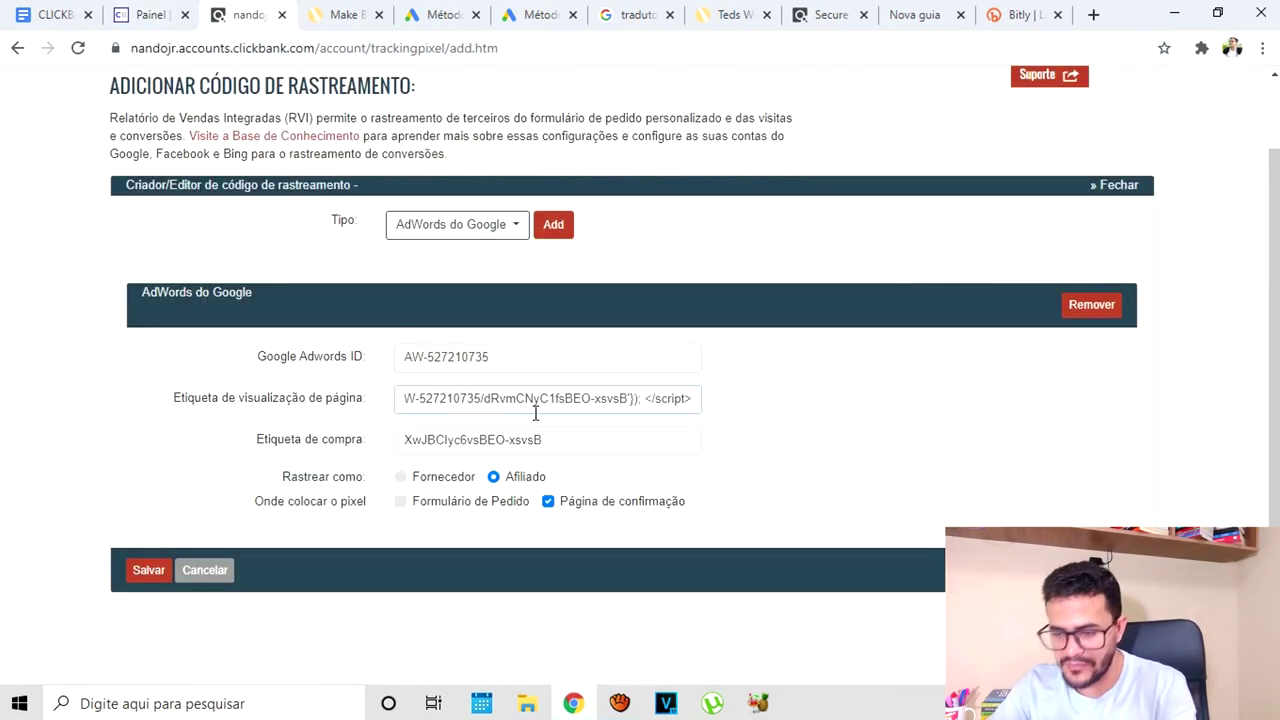
{"action": "left_click_drag", "start_coordinate": [628, 398], "coordinate": [486, 399]}
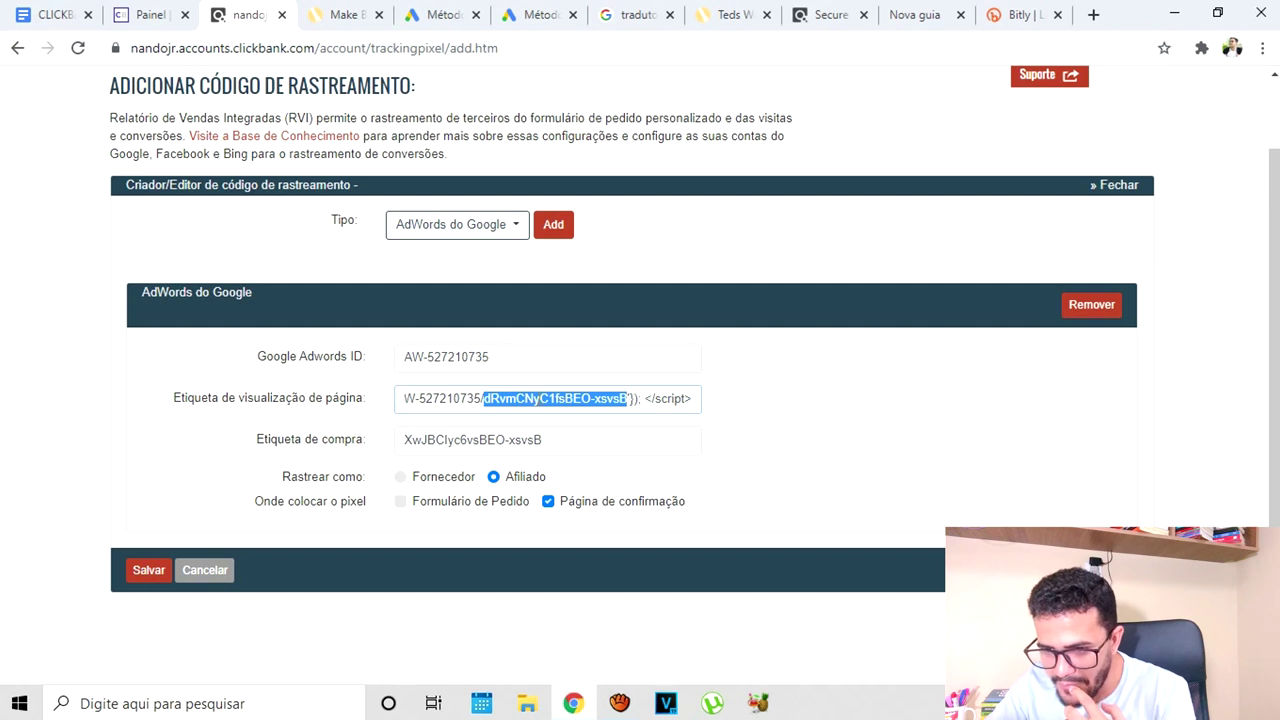
{"action": "right_click", "coordinate": [540, 398]}
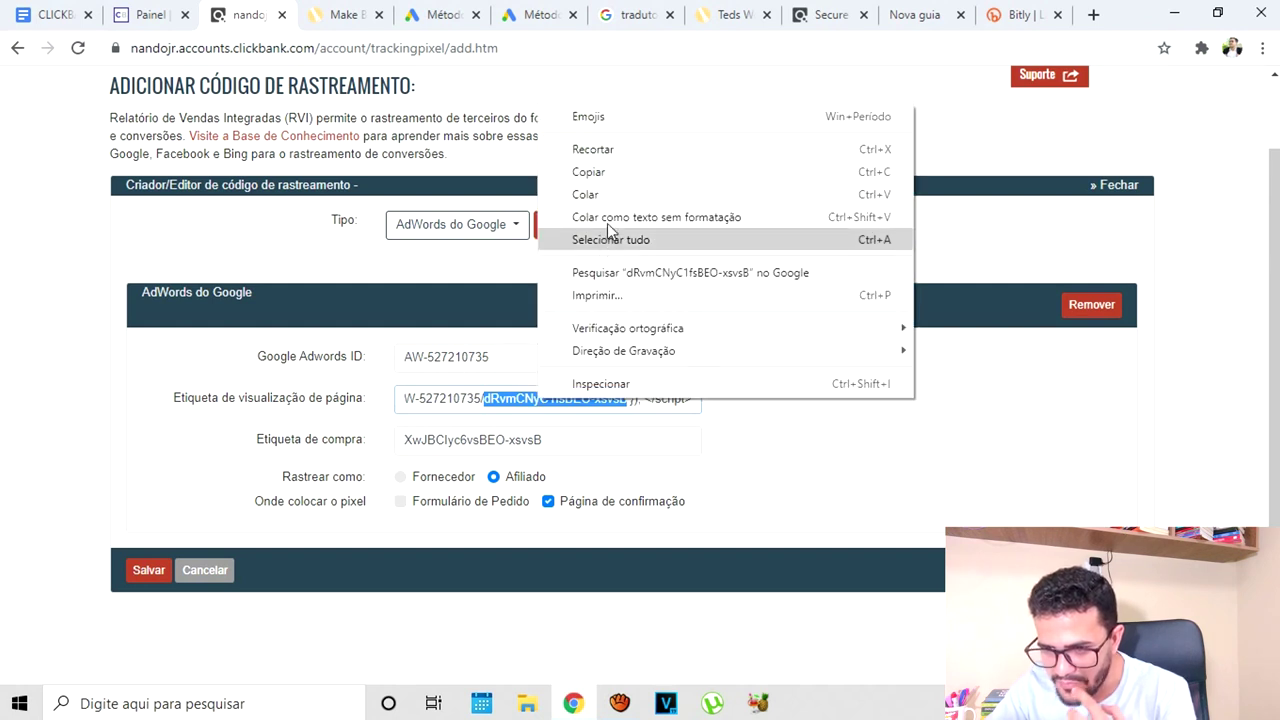
{"action": "left_click", "coordinate": [489, 402]}
{"action": "left_click_drag", "start_coordinate": [484, 402], "coordinate": [378, 405]}
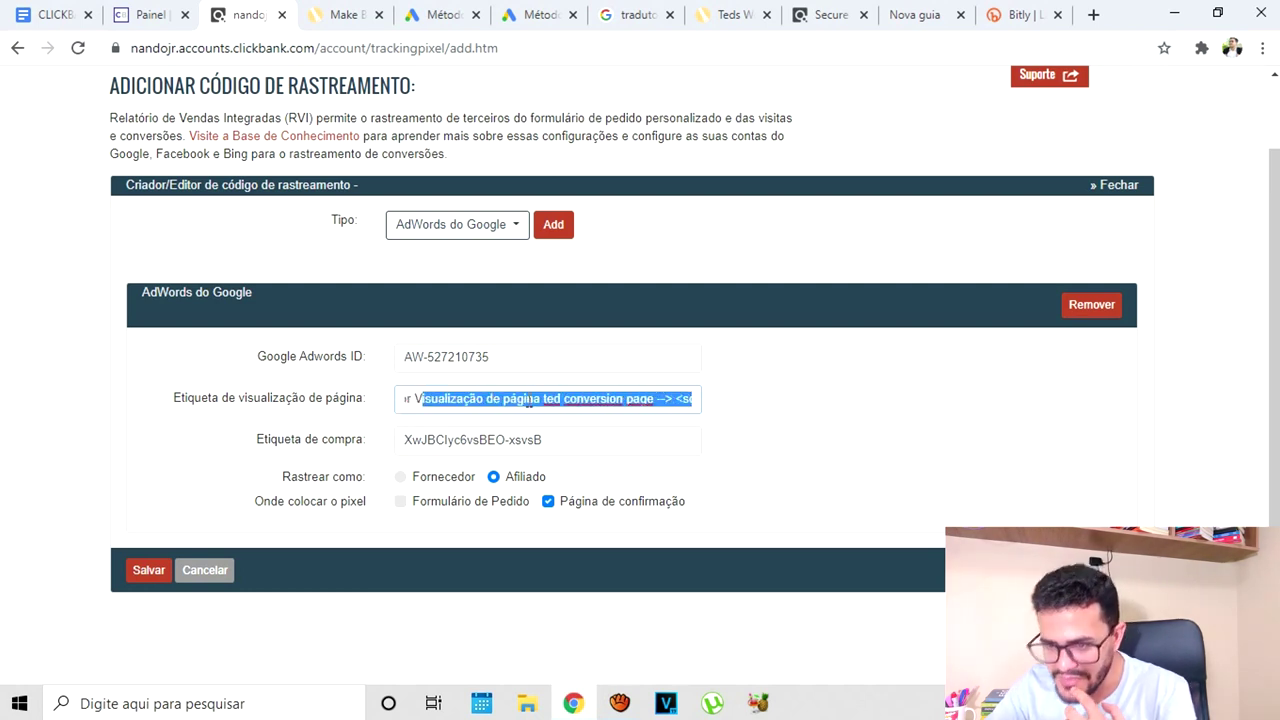
{"action": "key", "text": "BackSpace"}
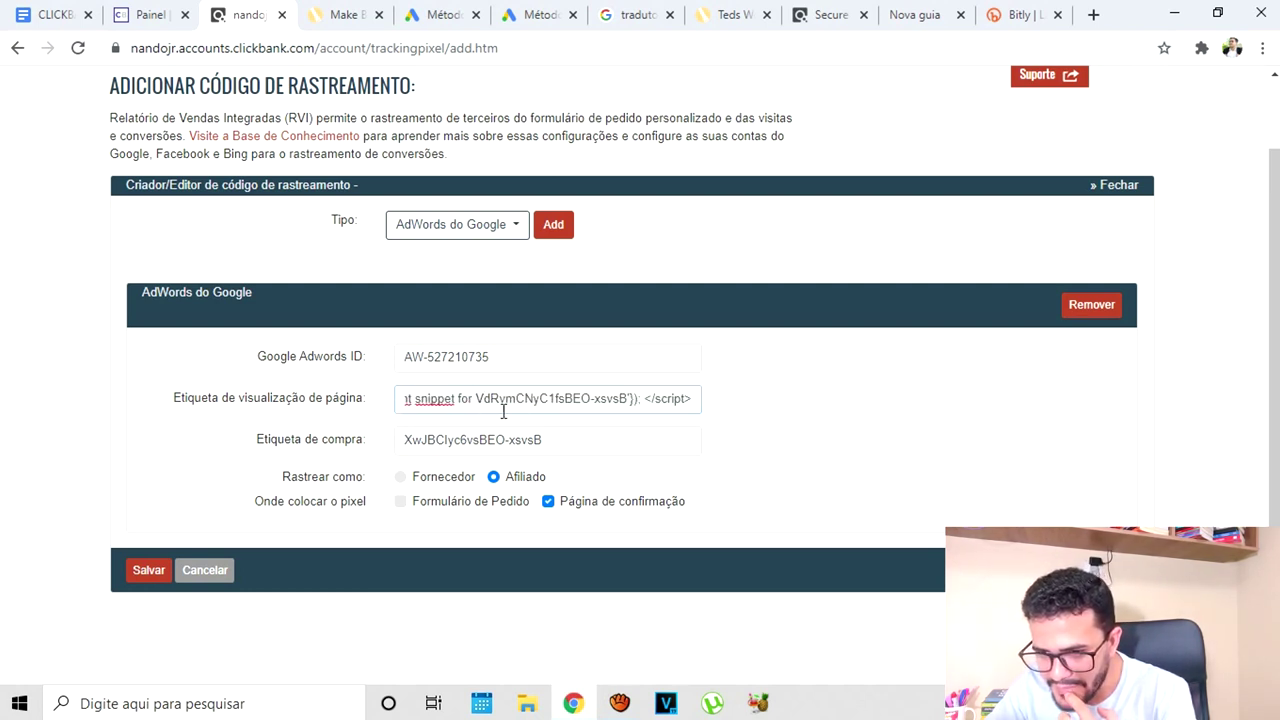
{"action": "key", "text": "ctrl+z"}
{"action": "left_click", "coordinate": [560, 400]}
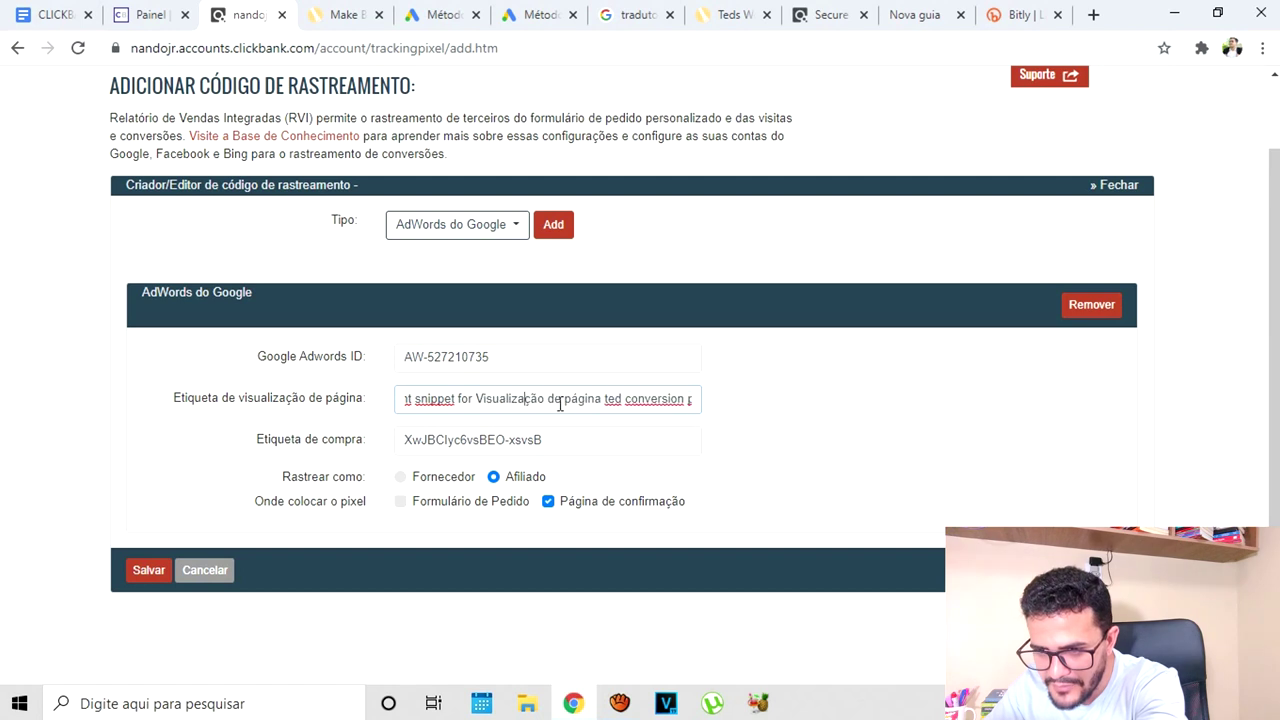
{"action": "key", "text": "ctrl+a"}
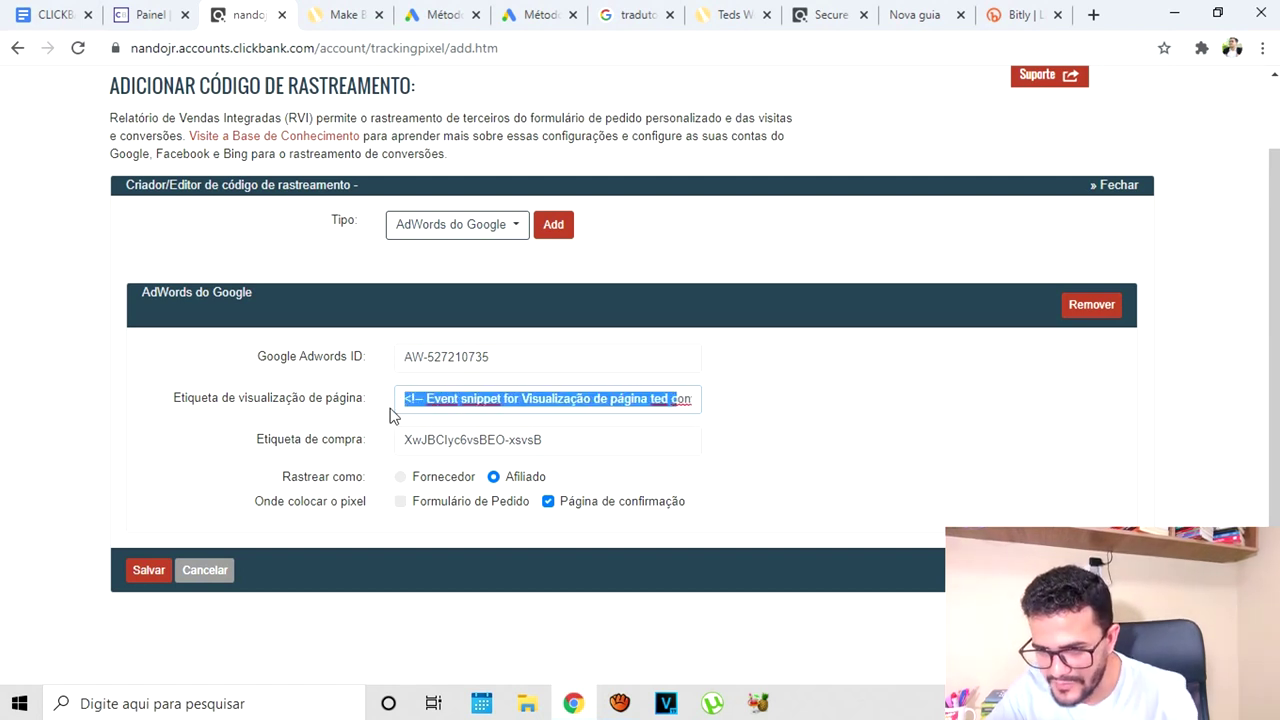
{"action": "key", "text": "BackSpace"}
{"action": "key", "text": "ctrl+v"}
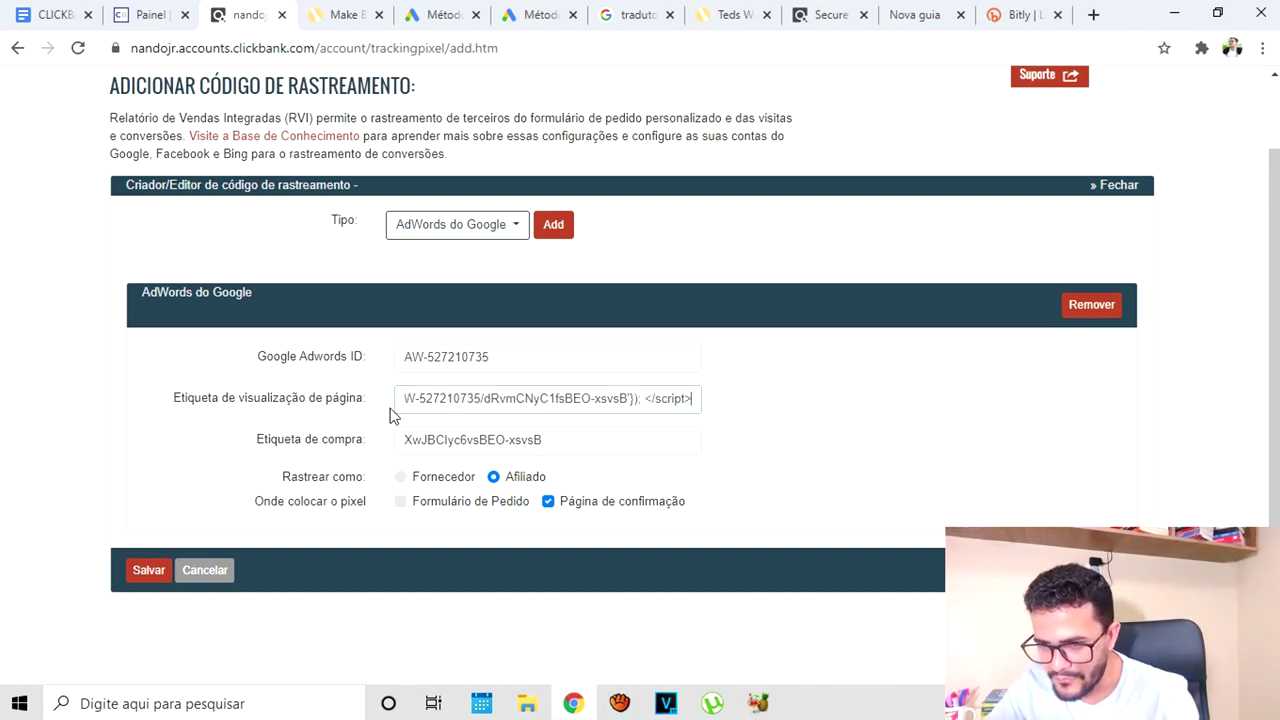
Delete all the snippet text before the conversion label in Etiqueta de visualização de página
{"action": "left_click", "coordinate": [484, 399]}
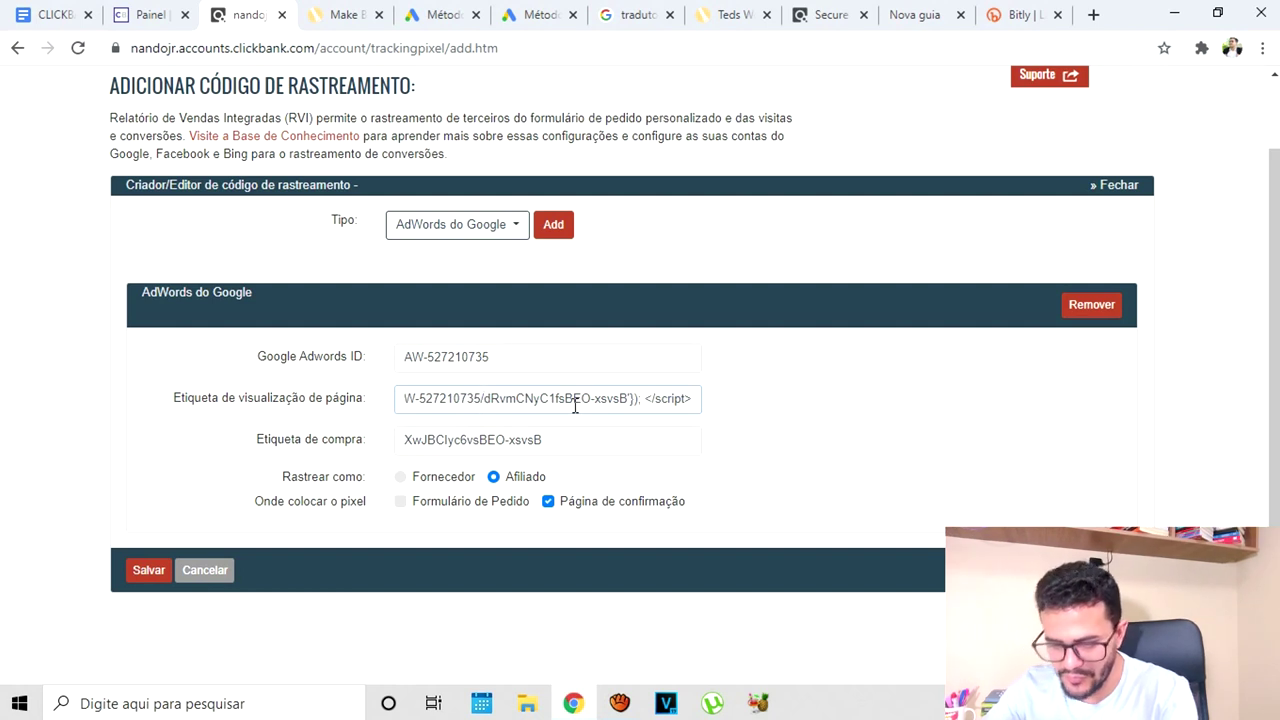
{"action": "key", "text": "BackSpace"}
{"action": "key", "text": "BackSpace"}
{"action": "key", "text": "BackSpace"}
{"action": "key", "text": "BackSpace"}
{"action": "key", "text": "BackSpace"}
{"action": "key", "text": "BackSpace"}
{"action": "key", "text": "BackSpace"}
{"action": "key", "text": "BackSpace"}
{"action": "key", "text": "BackSpace"}
{"action": "key", "text": "BackSpace"}
{"action": "key", "text": "BackSpace"}
{"action": "key", "text": "BackSpace"}
{"action": "key", "text": "BackSpace"}
{"action": "key", "text": "BackSpace"}
{"action": "key", "text": "BackSpace"}
{"action": "key", "text": "BackSpace"}
{"action": "key", "text": "BackSpace"}
{"action": "key", "text": "BackSpace"}
{"action": "key", "text": "BackSpace"}
{"action": "key", "text": "BackSpace"}
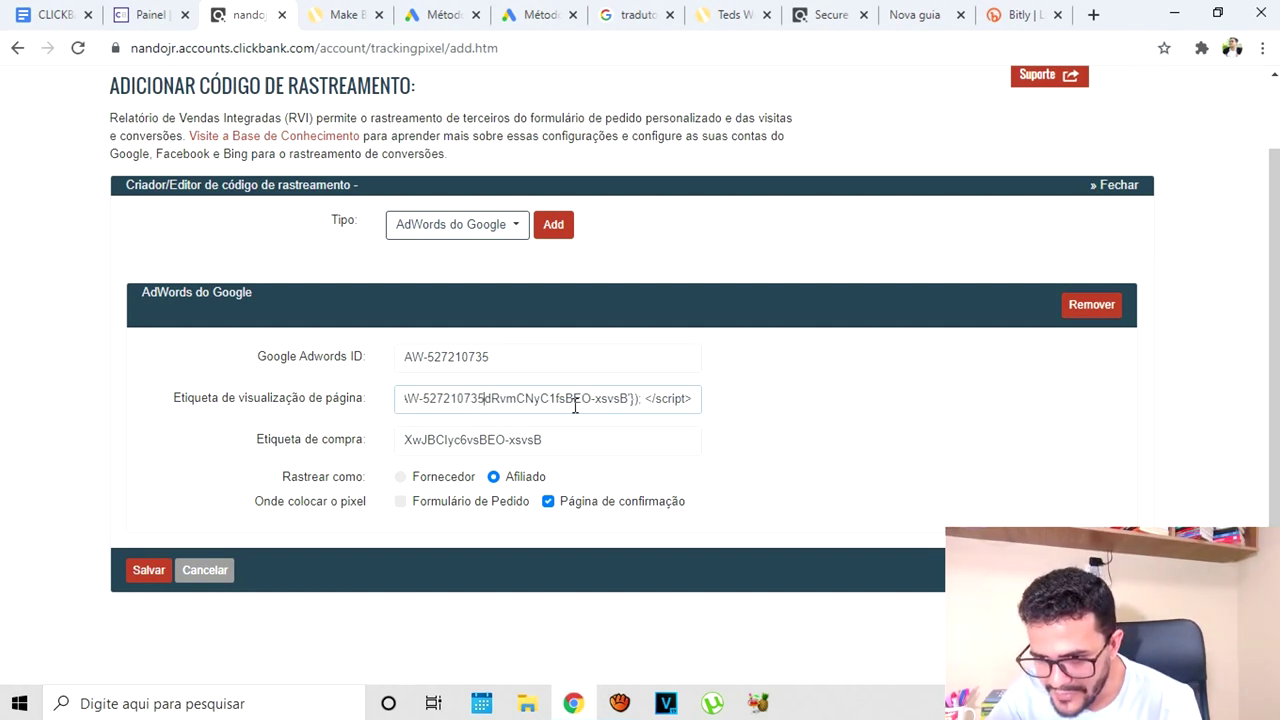
{"action": "key", "text": "BackSpace"}
{"action": "key", "text": "BackSpace"}
{"action": "key", "text": "BackSpace"}
{"action": "key", "text": "BackSpace"}
{"action": "key", "text": "BackSpace"}
{"action": "key", "text": "BackSpace"}
{"action": "key", "text": "BackSpace"}
{"action": "key", "text": "BackSpace"}
{"action": "key", "text": "BackSpace"}
{"action": "key", "text": "BackSpace"}
{"action": "key", "text": "BackSpace"}
{"action": "key", "text": "BackSpace"}
{"action": "key", "text": "BackSpace"}
{"action": "key", "text": "BackSpace"}
{"action": "key", "text": "BackSpace"}
{"action": "key", "text": "BackSpace"}
{"action": "key", "text": "BackSpace"}
{"action": "key", "text": "BackSpace"}
{"action": "key", "text": "BackSpace"}
{"action": "key", "text": "BackSpace"}
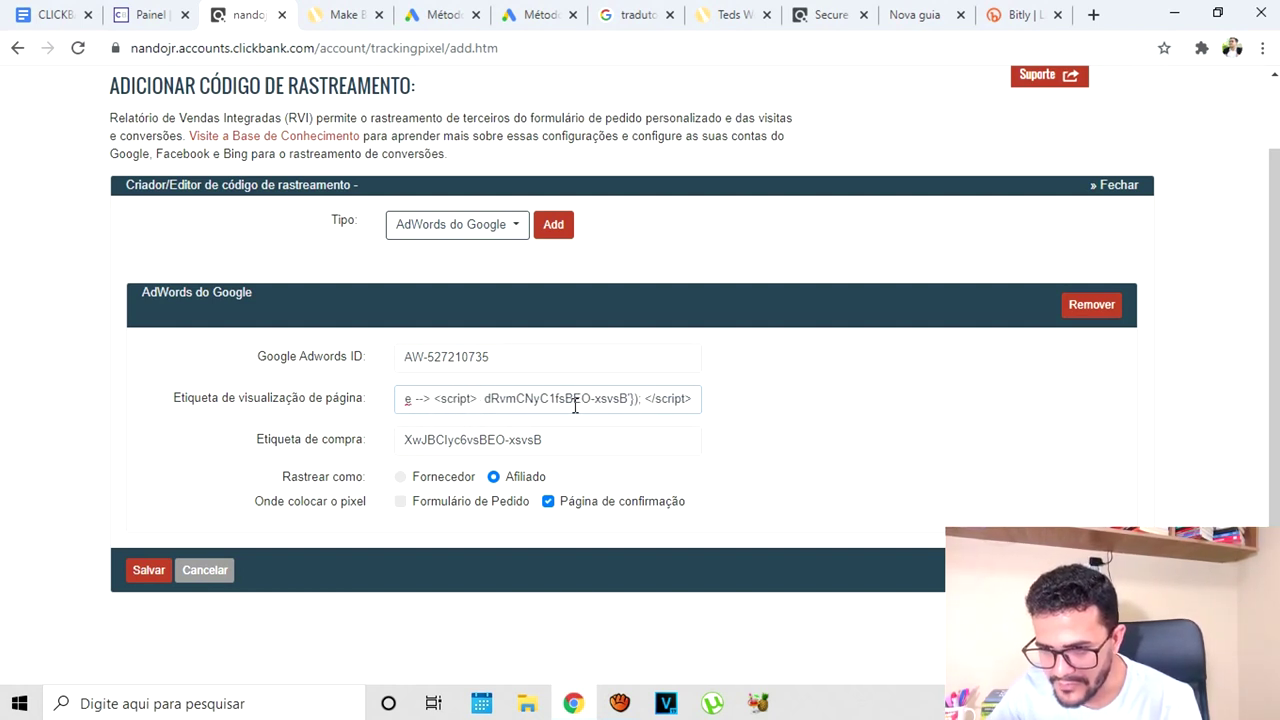
{"action": "key", "text": "BackSpace"}
{"action": "key", "text": "BackSpace"}
{"action": "key", "text": "BackSpace"}
{"action": "key", "text": "BackSpace"}
{"action": "key", "text": "BackSpace"}
{"action": "key", "text": "BackSpace"}
{"action": "key", "text": "BackSpace"}
{"action": "key", "text": "BackSpace"}
{"action": "key", "text": "BackSpace"}
{"action": "key", "text": "BackSpace"}
{"action": "key", "text": "BackSpace"}
{"action": "key", "text": "BackSpace"}
{"action": "key", "text": "BackSpace"}
{"action": "key", "text": "BackSpace"}
{"action": "key", "text": "BackSpace"}
{"action": "key", "text": "BackSpace"}
{"action": "key", "text": "BackSpace"}
{"action": "key", "text": "BackSpace"}
{"action": "key", "text": "BackSpace"}
{"action": "key", "text": "BackSpace"}
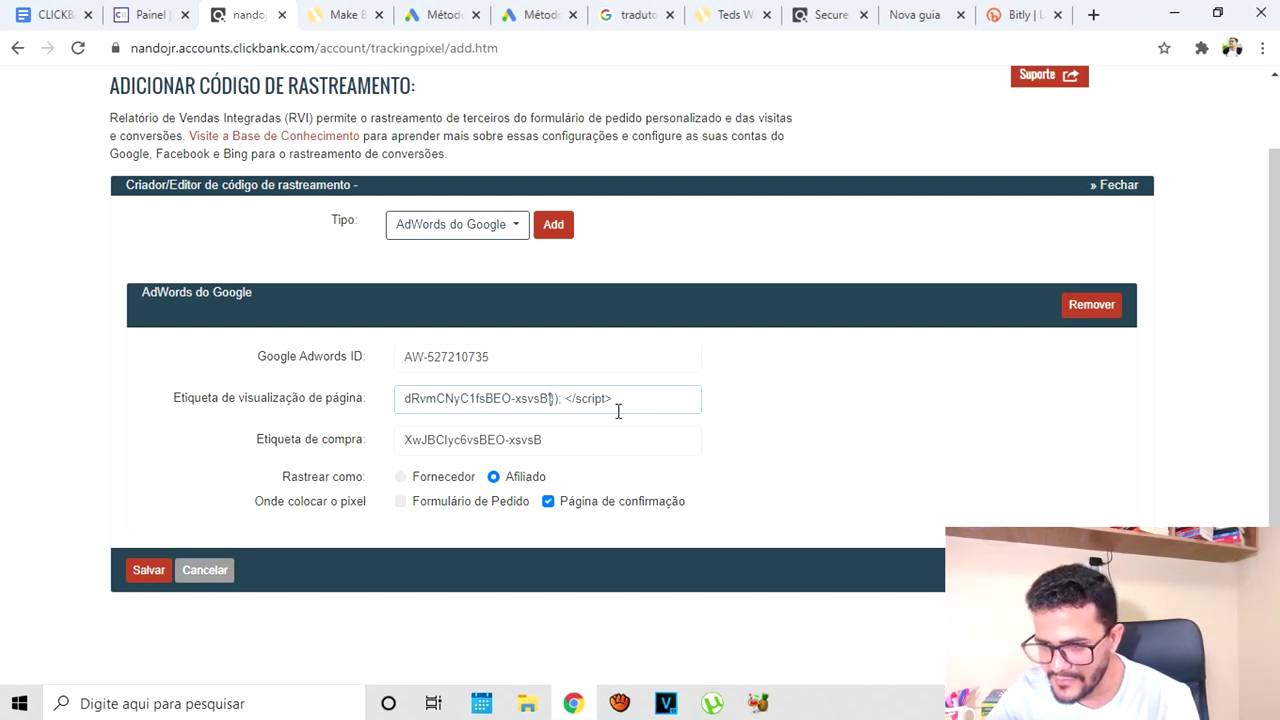
Delete the closing brackets and script tag after the conversion label in Etiqueta de visualização de página
{"action": "key", "text": "shift+Right"}
{"action": "key", "text": "shift+Right"}
{"action": "key", "text": "shift+Right"}
{"action": "key", "text": "shift+Right"}
{"action": "key", "text": "shift+Right"}
{"action": "key", "text": "shift+Right"}
{"action": "key", "text": "shift+Right"}
{"action": "key", "text": "shift+Right"}
{"action": "key", "text": "shift+Right"}
{"action": "key", "text": "shift+Right"}
{"action": "key", "text": "shift+Right"}
{"action": "key", "text": "shift+Right"}
{"action": "key", "text": "shift+Right"}
{"action": "key", "text": "shift+Right"}
{"action": "key", "text": "BackSpace"}
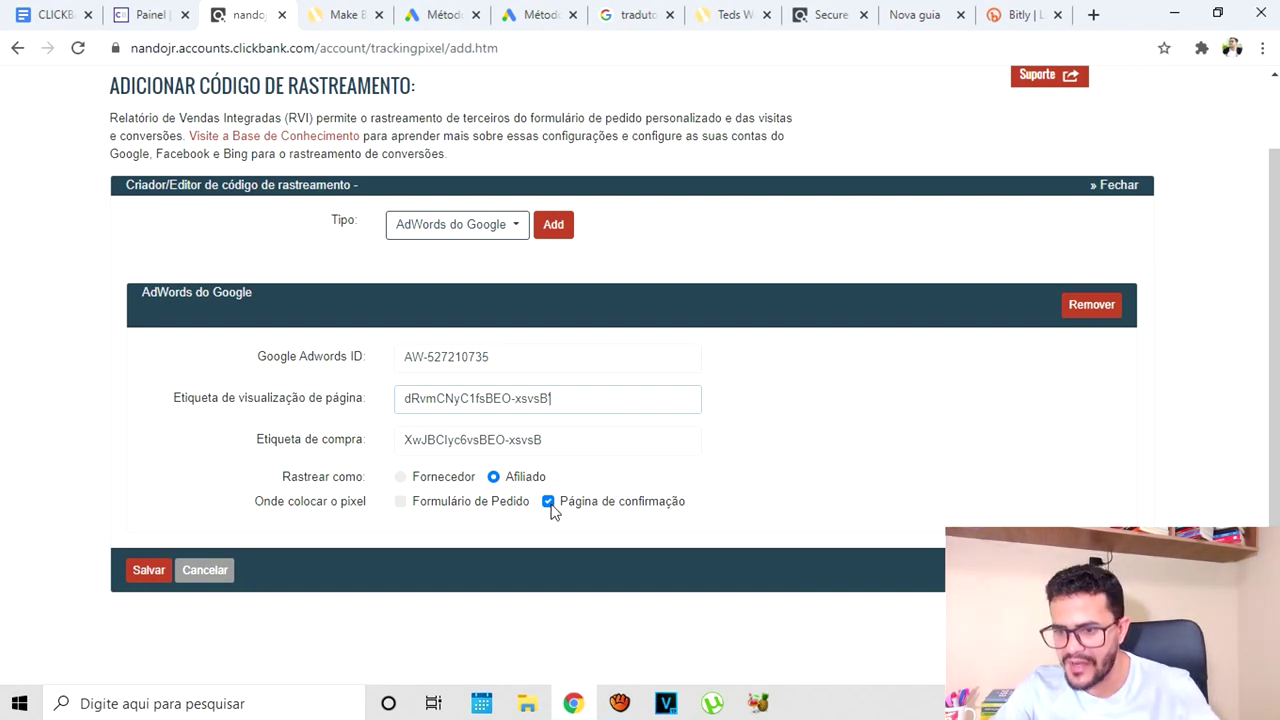
Try to save the tracking code, removing the stray apostrophe from the end of the page-view label before saving again
{"action": "scroll", "coordinate": [687, 440], "scroll_direction": "down", "scroll_amount": 1}
{"action": "left_click", "coordinate": [148, 467]}
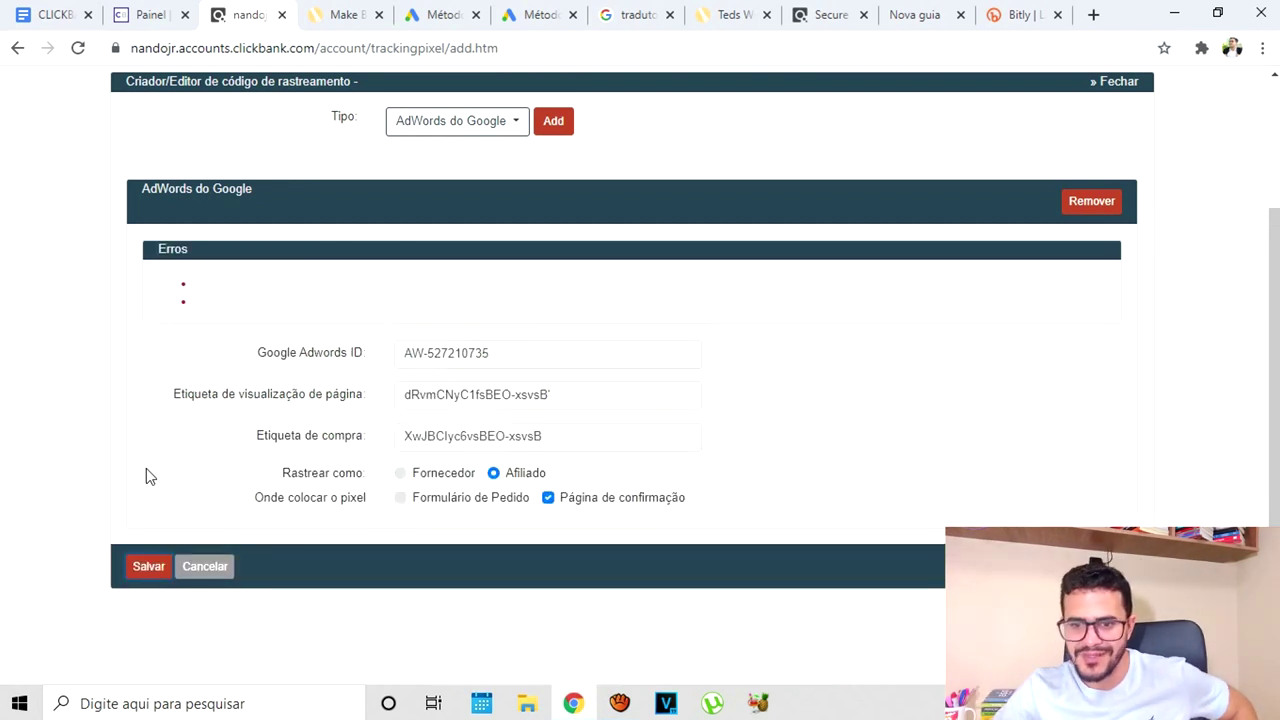
{"action": "left_click", "coordinate": [627, 392]}
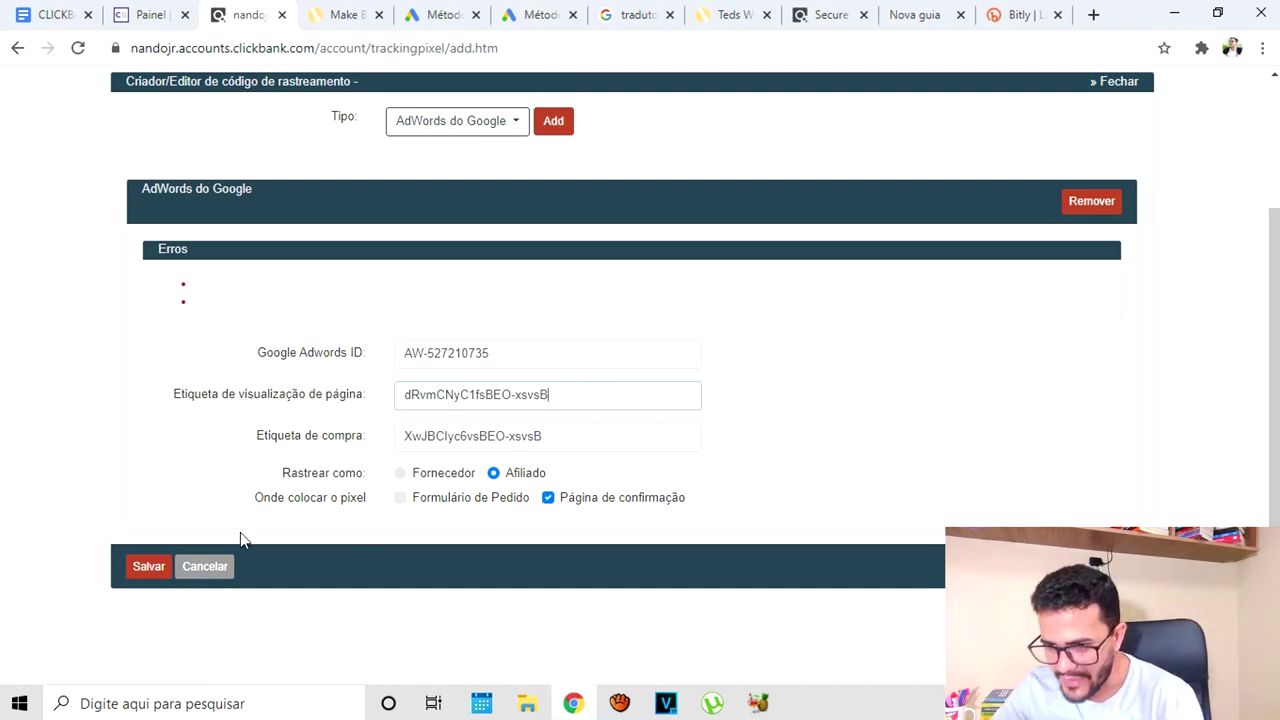
{"action": "left_click", "coordinate": [150, 570]}
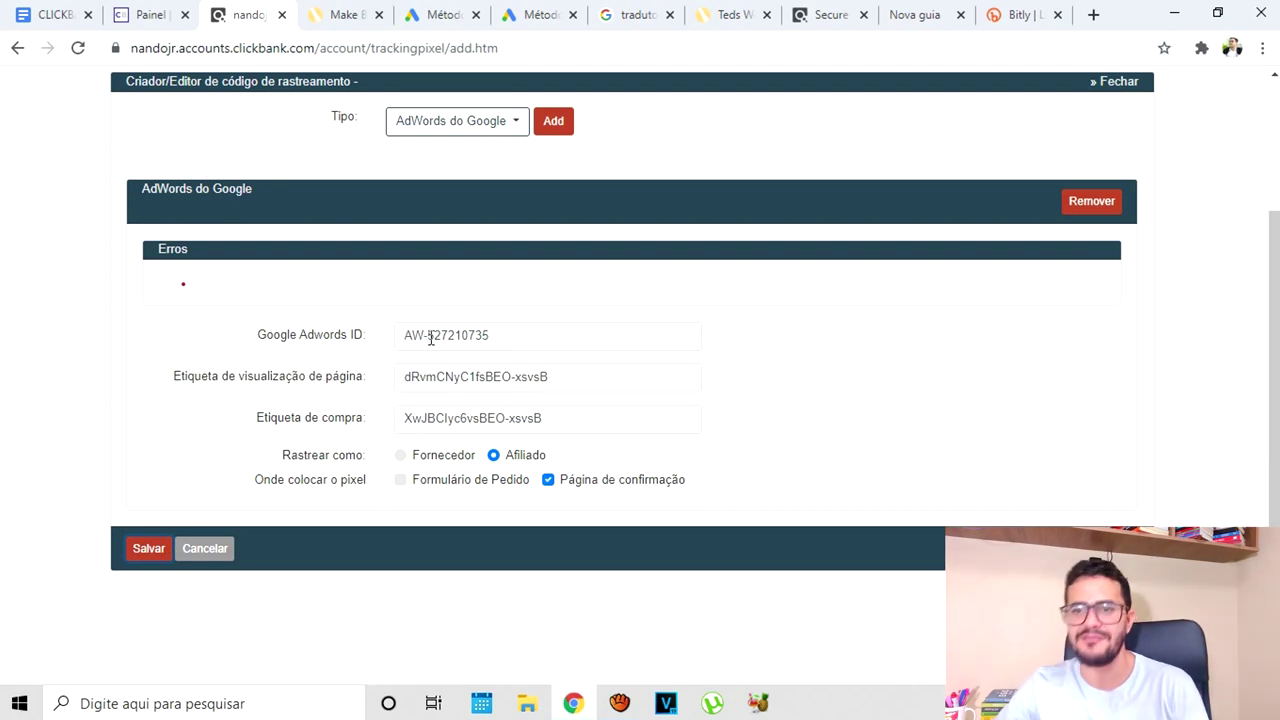
Switch to the ted purchase conversion in Google Ads and show its conversion ID and label under Usar o Gerenciador de tags do Google
{"action": "left_click", "coordinate": [437, 18]}
{"action": "scroll", "coordinate": [690, 320], "scroll_direction": "up", "scroll_amount": 10}
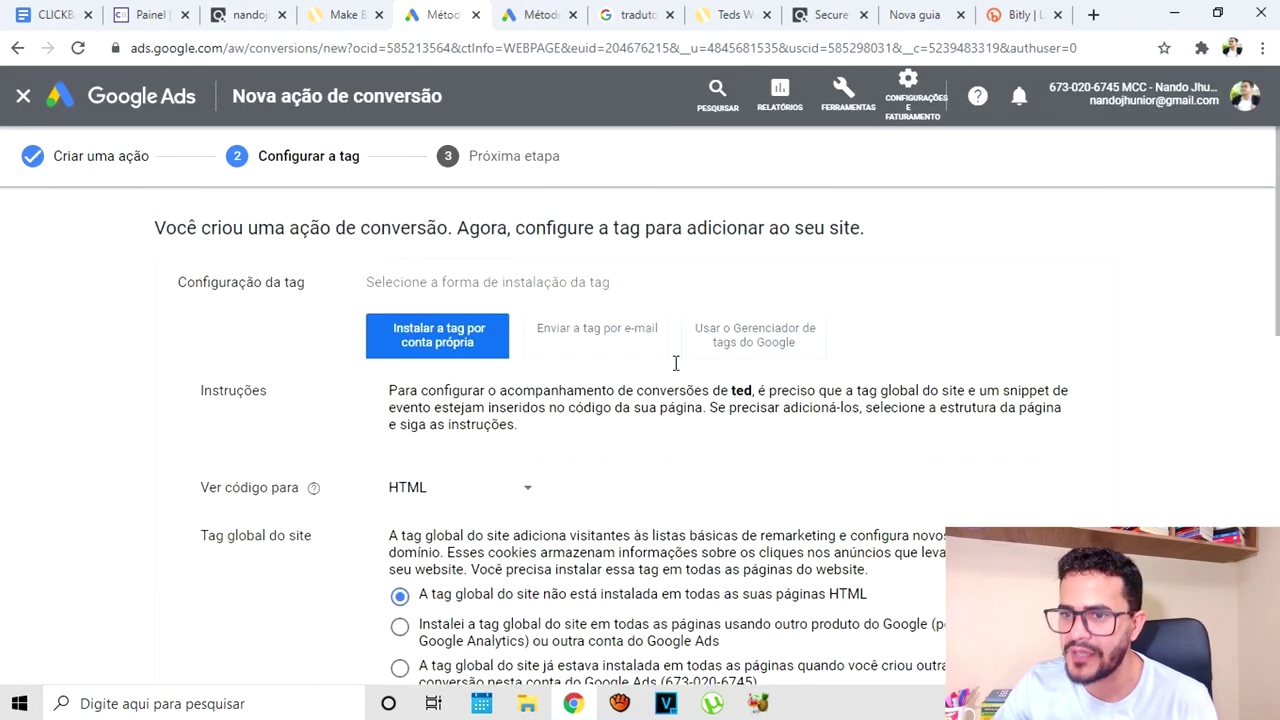
{"action": "left_click", "coordinate": [774, 344]}
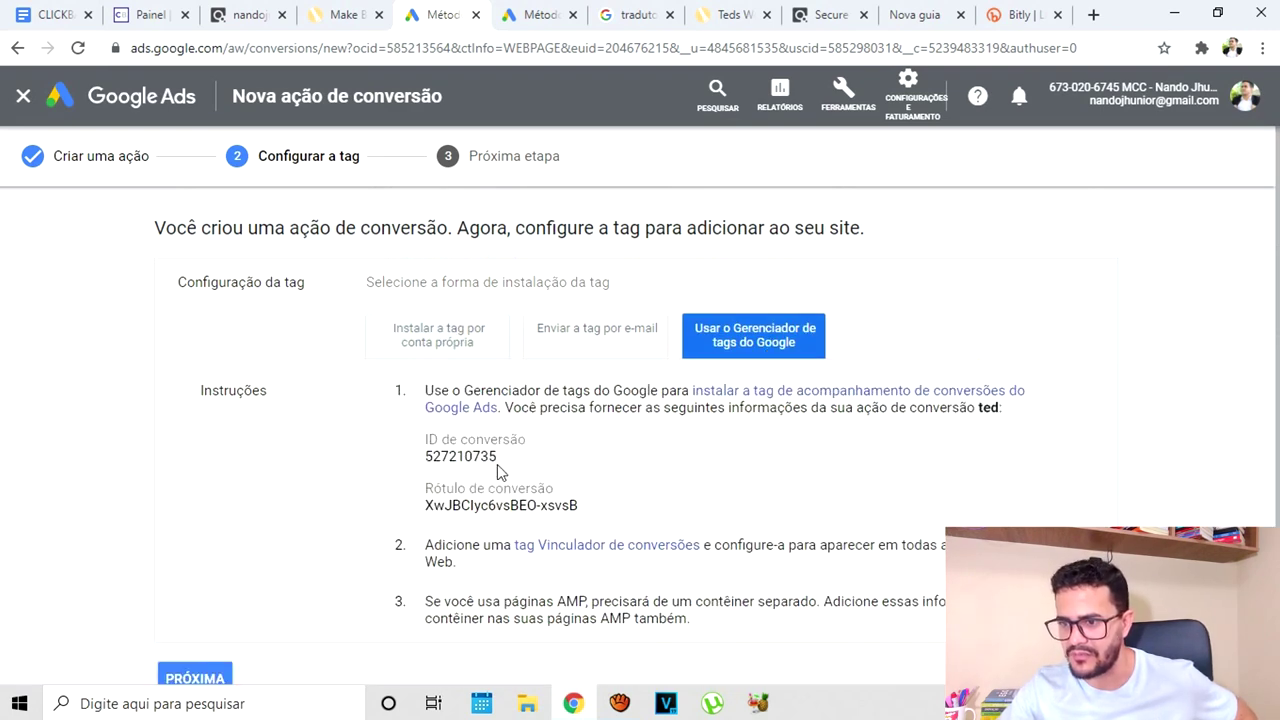
Return to the ClickBank tracking code editor and remove the AW- prefix from the Google Adwords ID
{"action": "left_click_drag", "start_coordinate": [450, 457], "coordinate": [449, 440]}
{"action": "left_click", "coordinate": [172, 15]}
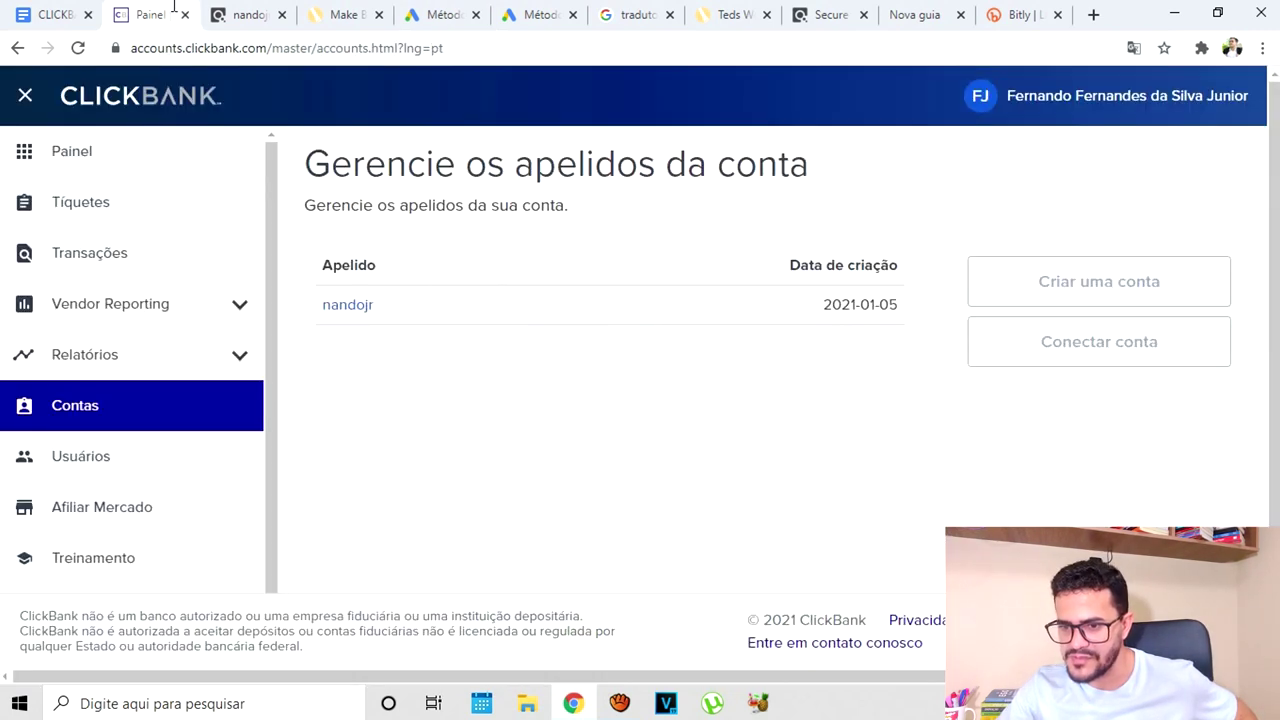
{"action": "left_click", "coordinate": [248, 15]}
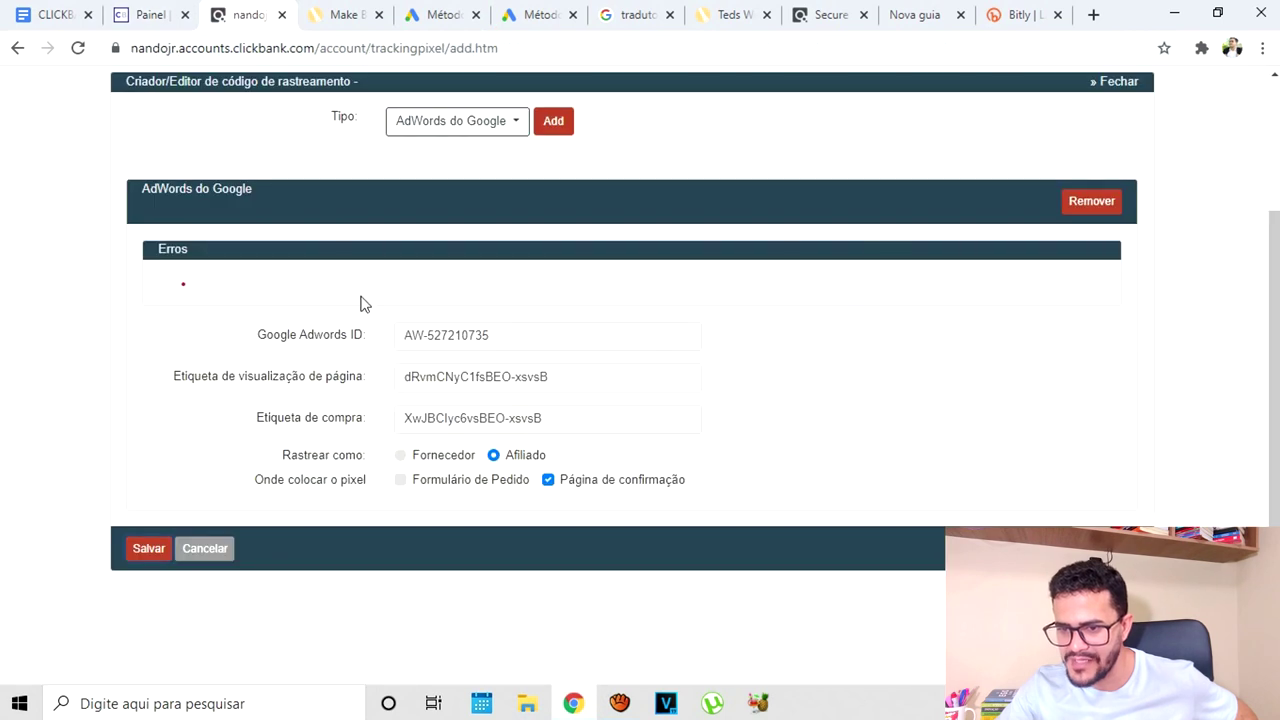
{"action": "left_click", "coordinate": [432, 338]}
{"action": "key", "text": "BackSpace"}
{"action": "key", "text": "BackSpace"}
{"action": "key", "text": "BackSpace"}
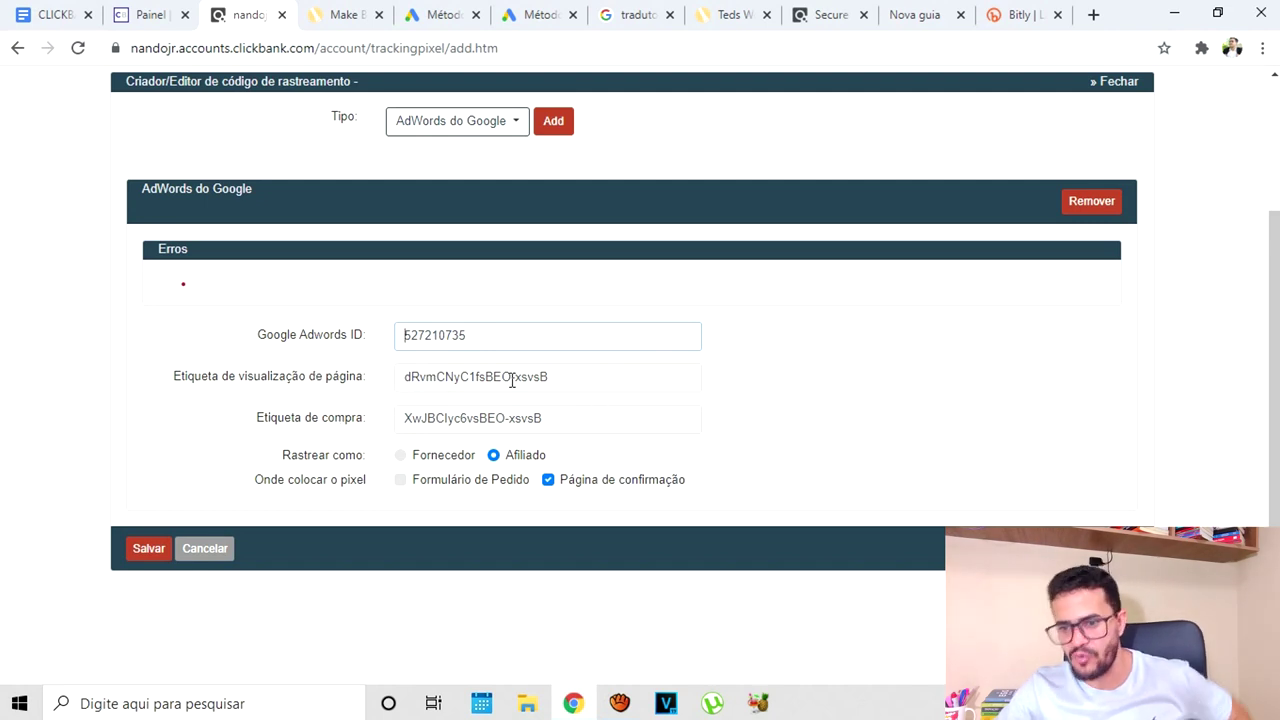
Save the Google AdWords tracking code and check its entry under Relatórios de vendas integrado
{"action": "left_click_drag", "start_coordinate": [551, 377], "coordinate": [370, 384]}
{"action": "left_click_drag", "start_coordinate": [583, 428], "coordinate": [195, 567]}
{"action": "left_click", "coordinate": [146, 550]}
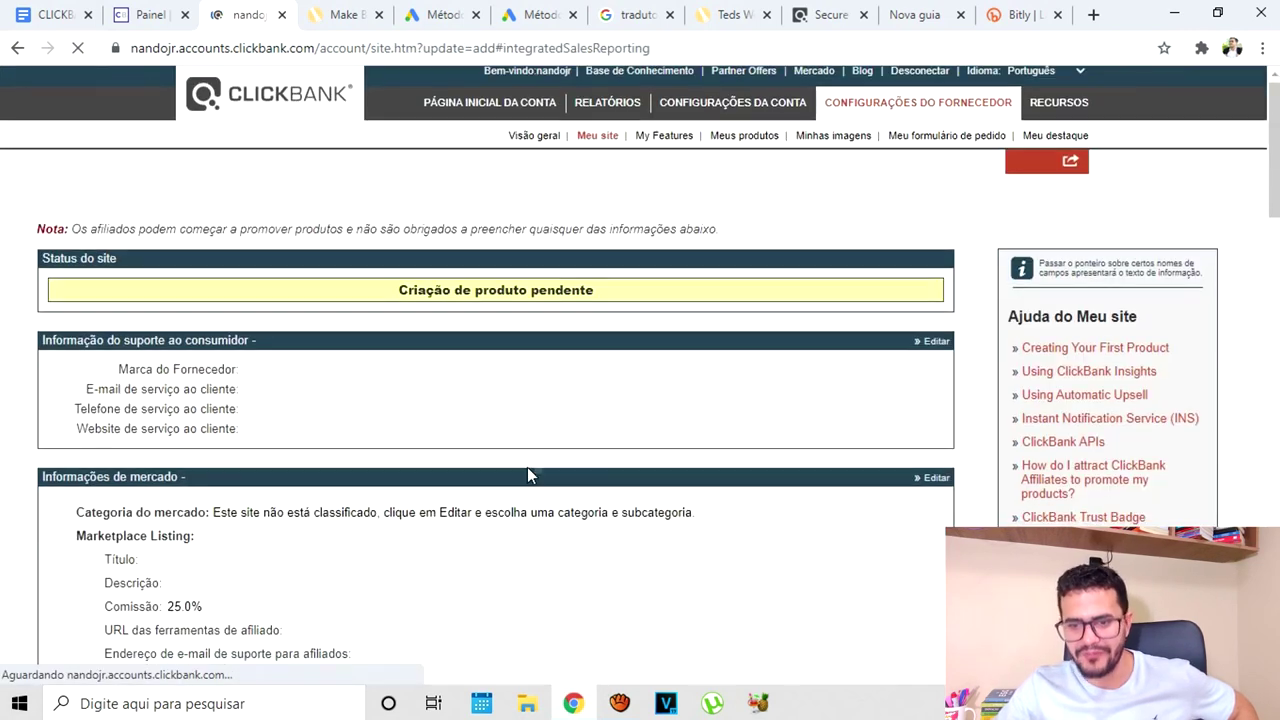
{"action": "scroll", "coordinate": [527, 467], "scroll_direction": "down", "scroll_amount": 5}
{"action": "scroll", "coordinate": [518, 467], "scroll_direction": "down", "scroll_amount": 14}
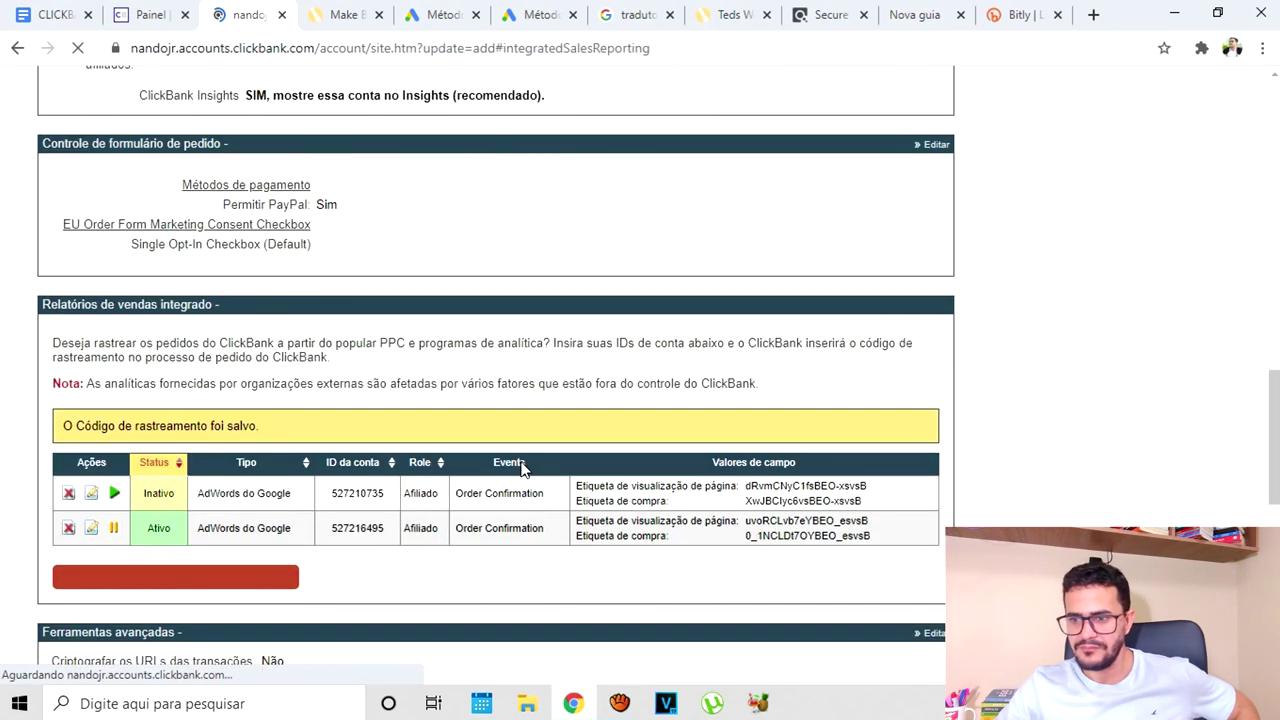
{"action": "scroll", "coordinate": [522, 467], "scroll_direction": "up", "scroll_amount": 17}
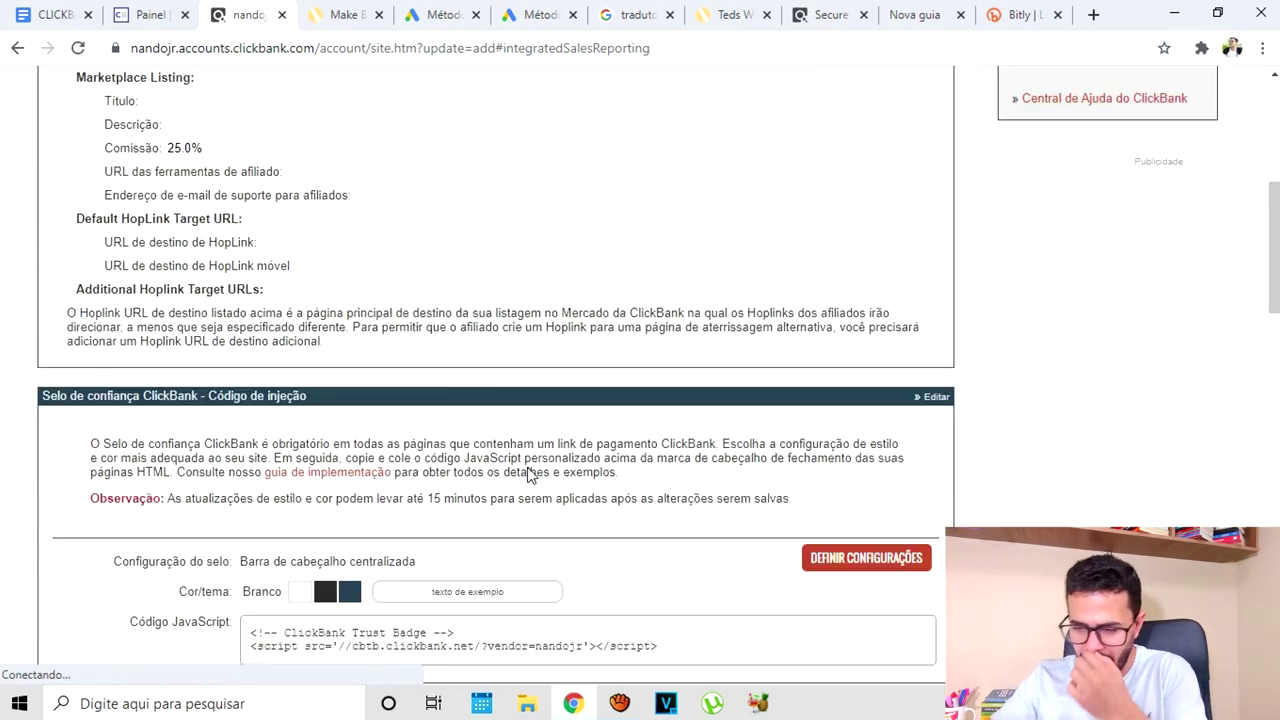
{"action": "scroll", "coordinate": [529, 467], "scroll_direction": "up", "scroll_amount": 1}
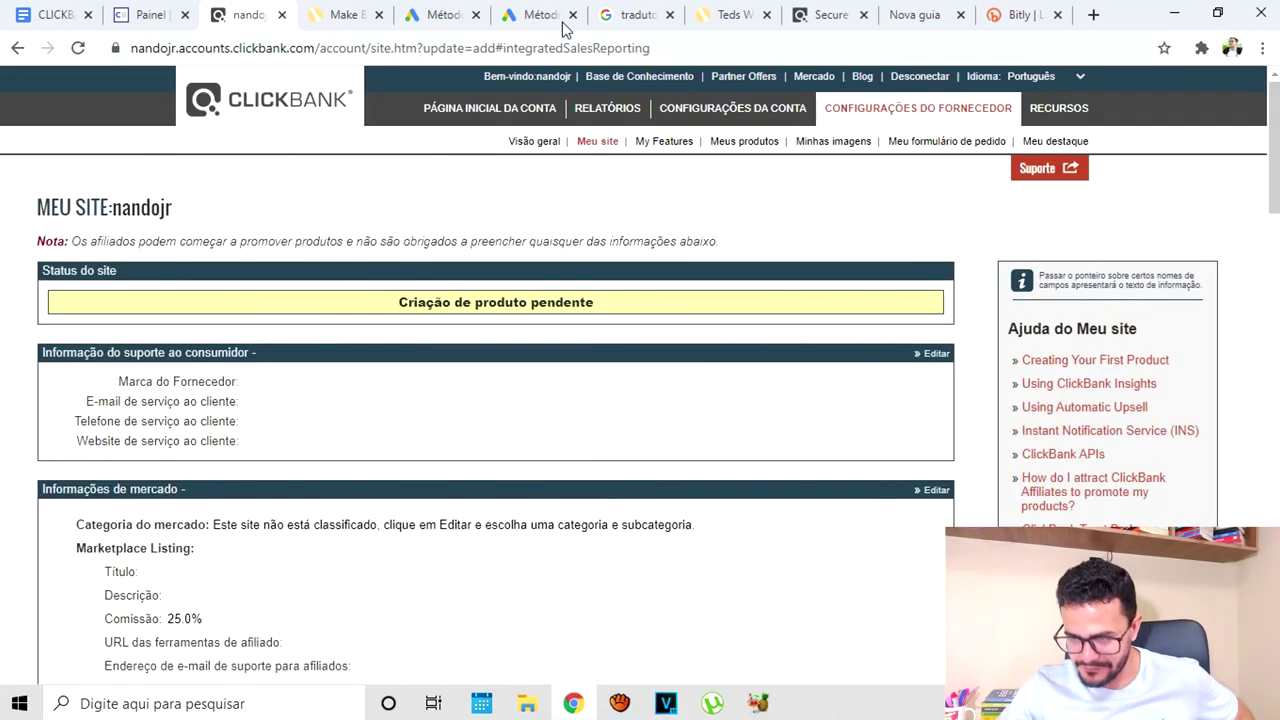
Switch to the Google Docs guide CLICKBANK - Anunciar na Gringa and review its sections on promotion links, product selection pillars and HopLink creation
{"action": "left_click", "coordinate": [58, 15]}
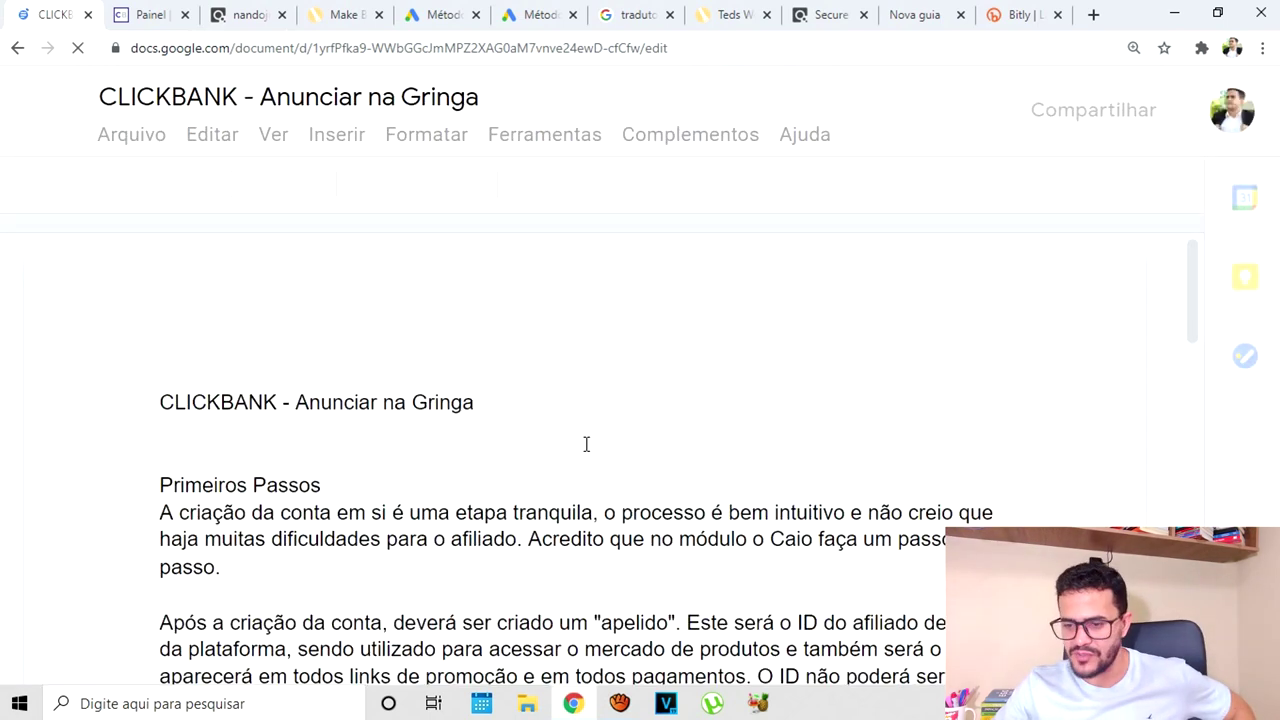
{"action": "scroll", "coordinate": [605, 436], "scroll_direction": "down", "scroll_amount": 10}
{"action": "scroll", "coordinate": [612, 435], "scroll_direction": "down", "scroll_amount": 10}
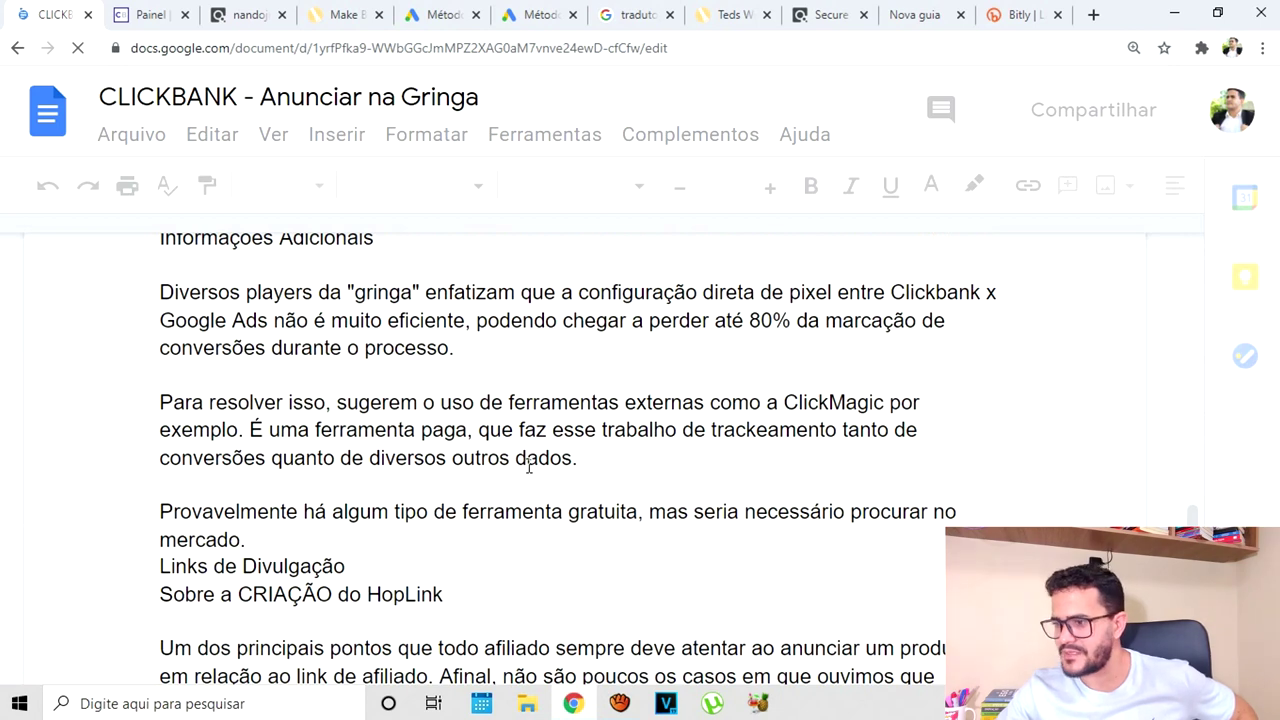
{"action": "scroll", "coordinate": [587, 380], "scroll_direction": "down", "scroll_amount": 10}
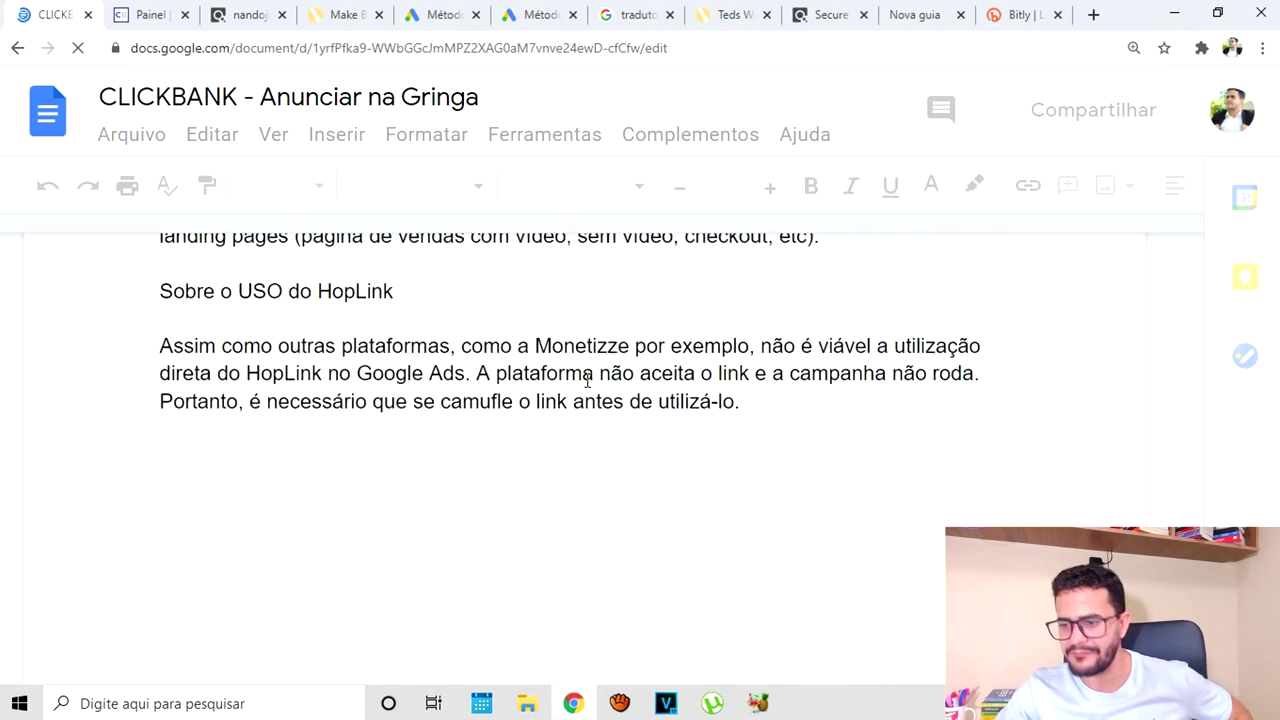
{"action": "scroll", "coordinate": [589, 390], "scroll_direction": "down", "scroll_amount": 5}
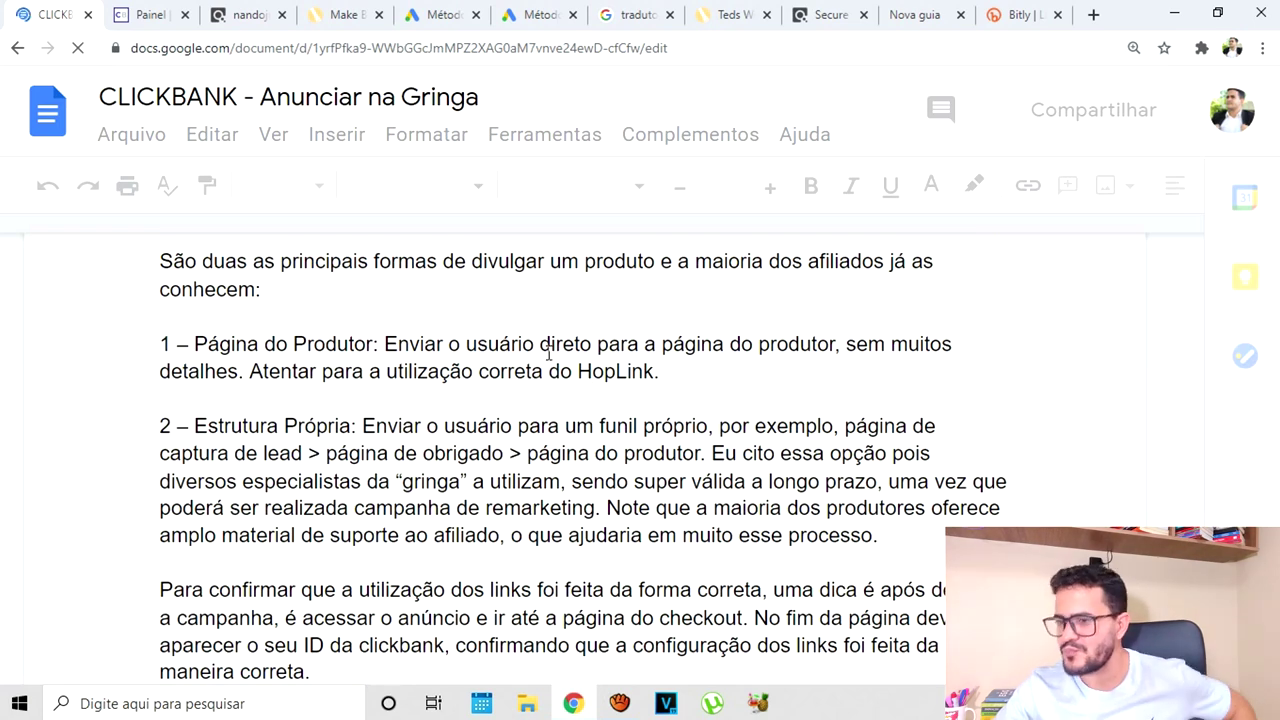
{"action": "scroll", "coordinate": [548, 355], "scroll_direction": "down", "scroll_amount": 10}
{"action": "scroll", "coordinate": [540, 395], "scroll_direction": "down", "scroll_amount": 15}
{"action": "scroll", "coordinate": [540, 399], "scroll_direction": "down", "scroll_amount": 4}
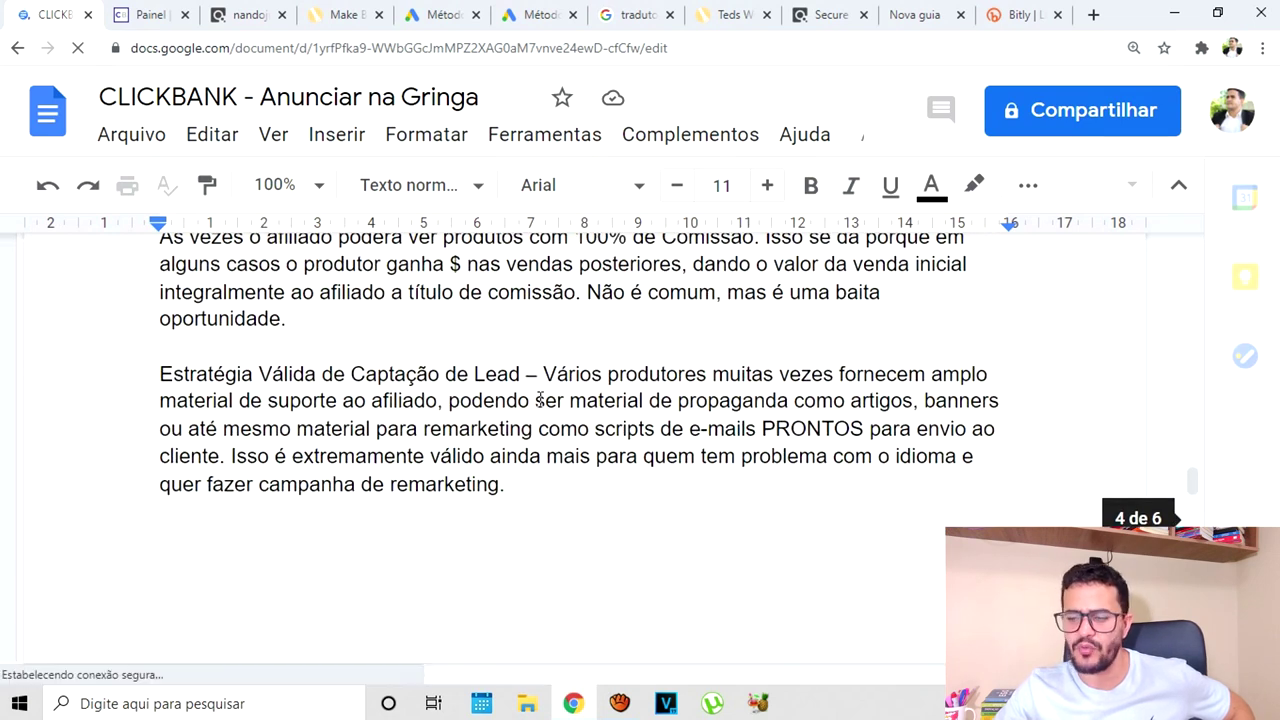
{"action": "scroll", "coordinate": [540, 403], "scroll_direction": "down", "scroll_amount": 8}
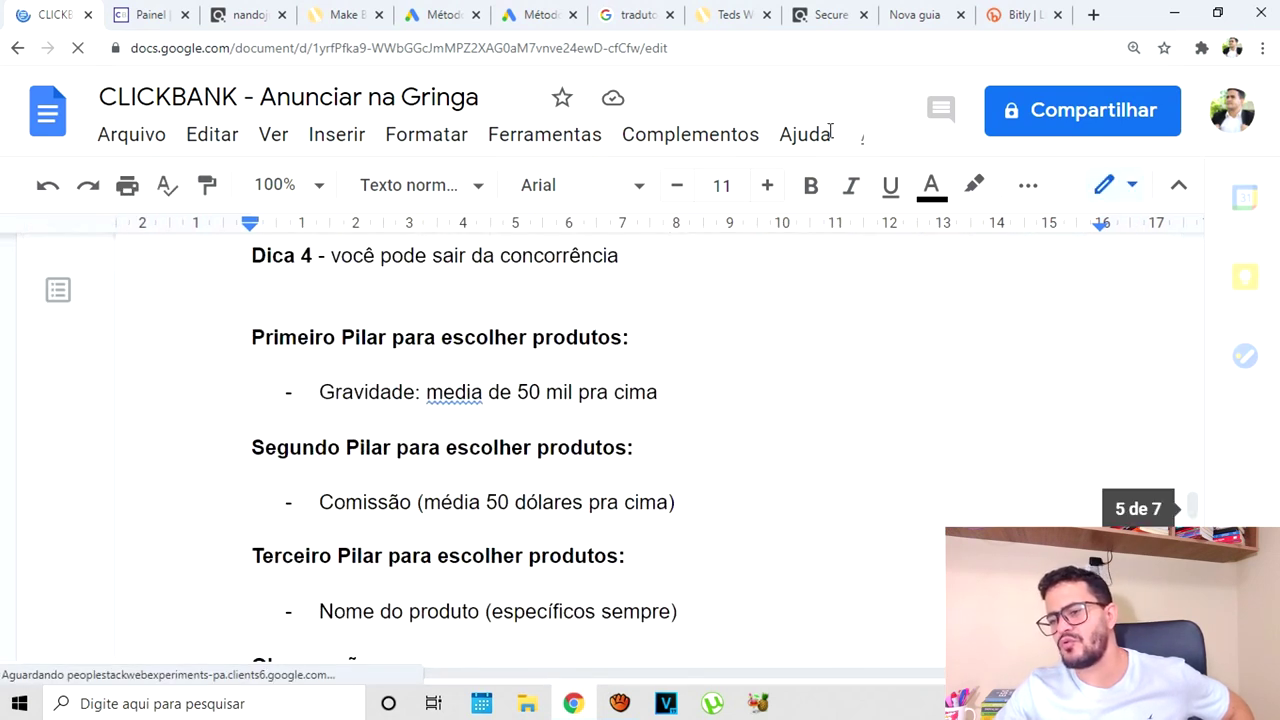
{"action": "scroll", "coordinate": [634, 417], "scroll_direction": "down", "scroll_amount": 4}
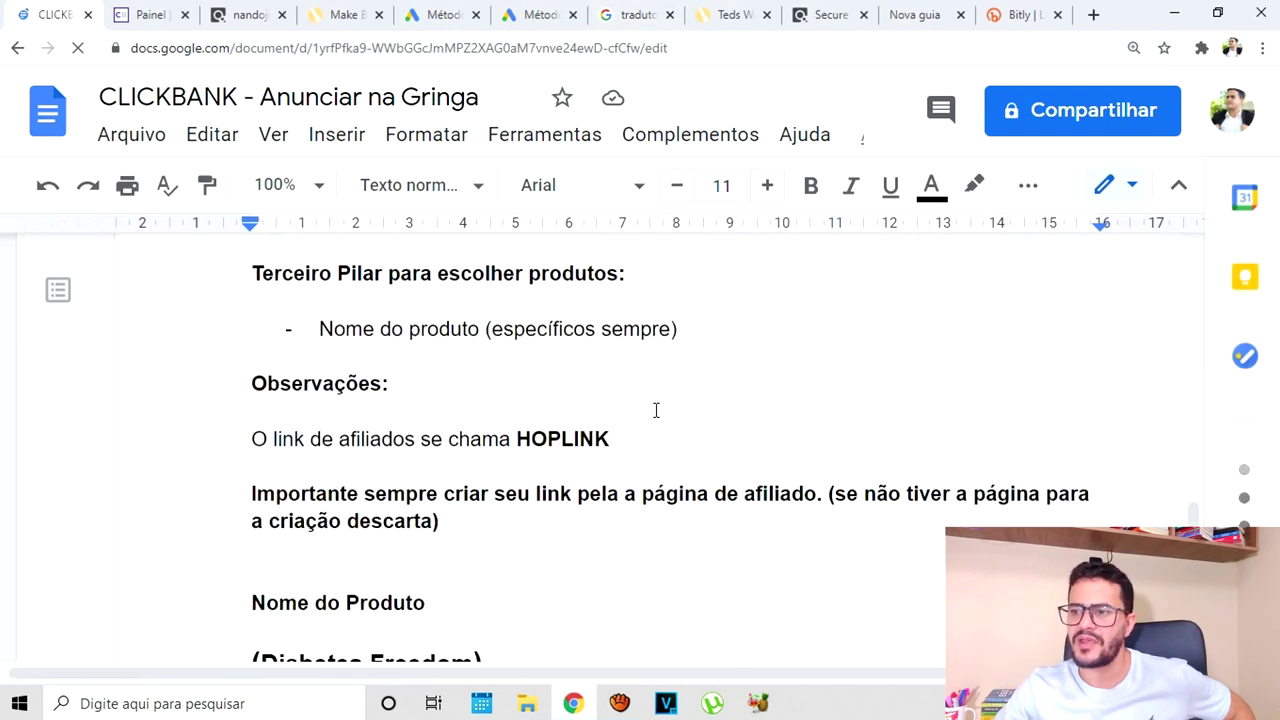
{"action": "scroll", "coordinate": [659, 408], "scroll_direction": "down", "scroll_amount": 1}
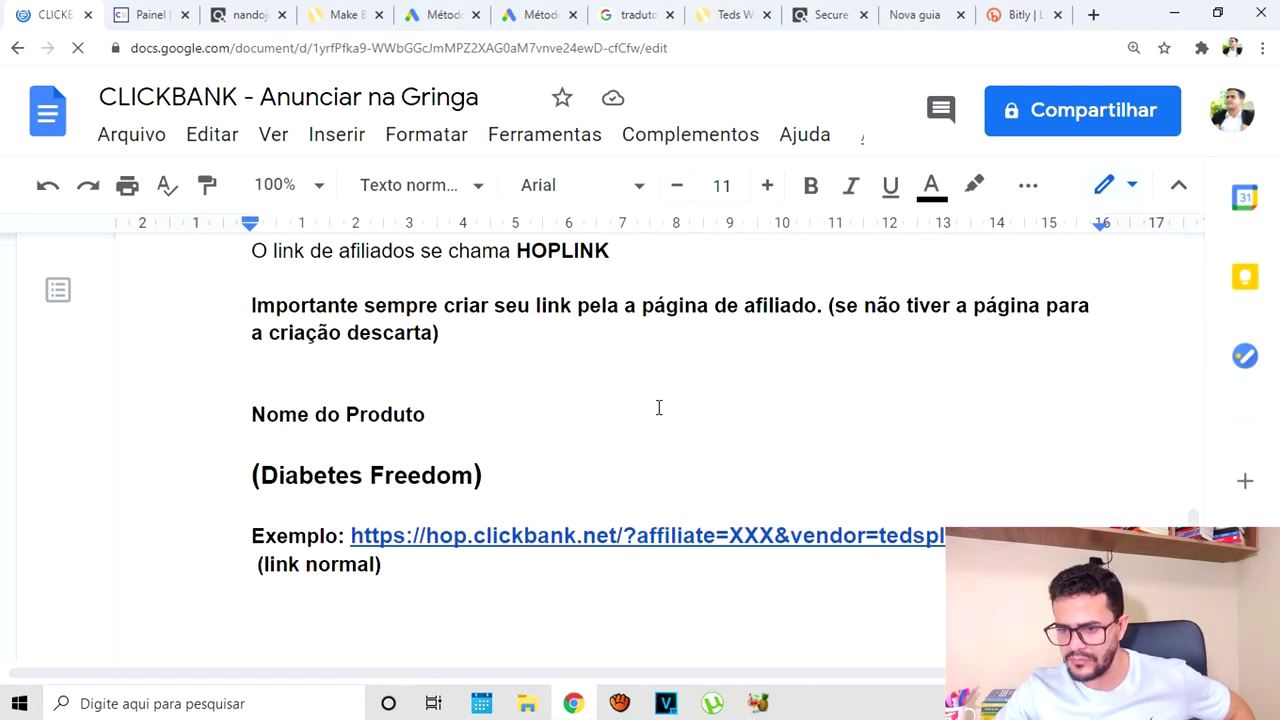
{"action": "scroll", "coordinate": [678, 395], "scroll_direction": "down", "scroll_amount": 2}
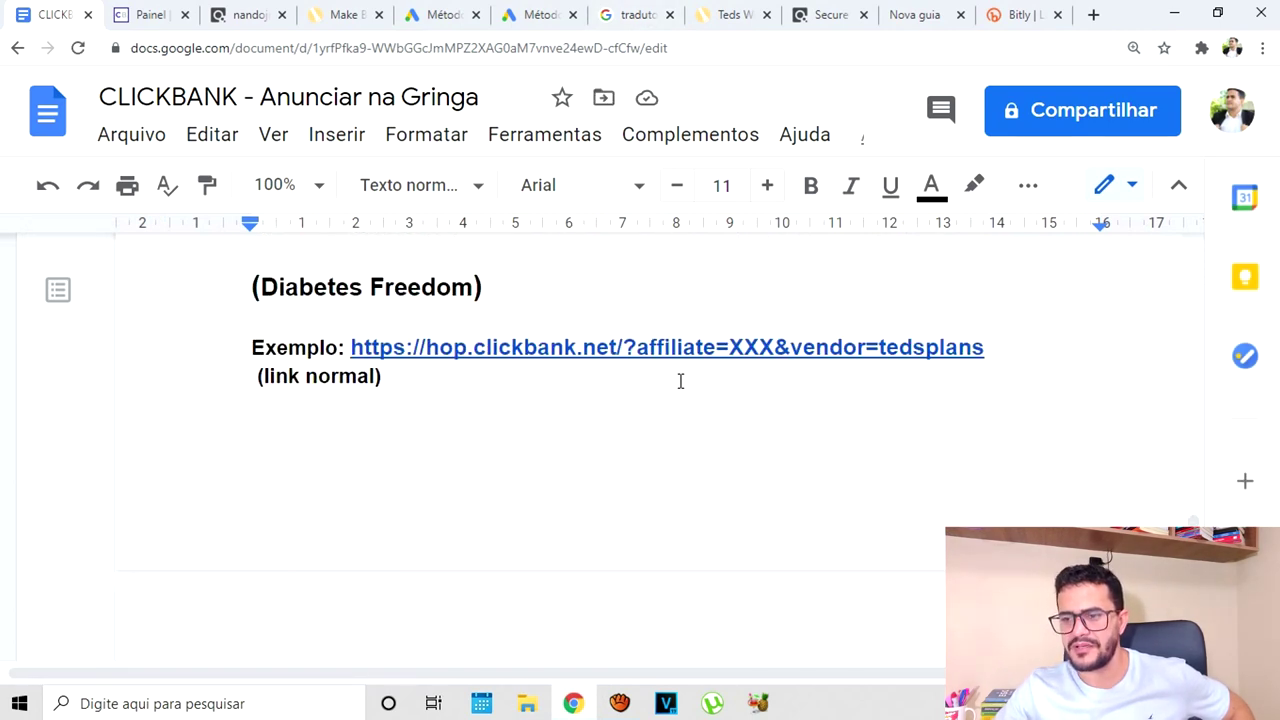
{"action": "scroll", "coordinate": [680, 381], "scroll_direction": "up", "scroll_amount": 2}
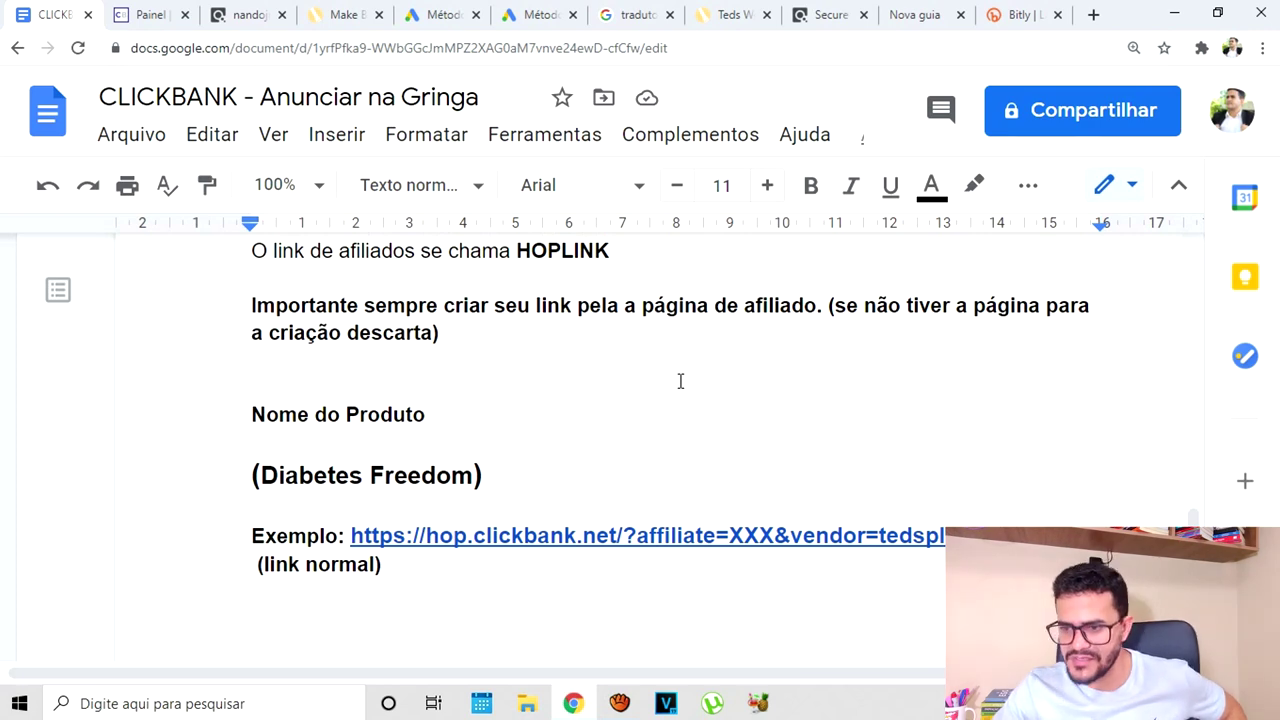
{"action": "scroll", "coordinate": [676, 367], "scroll_direction": "down", "scroll_amount": 6}
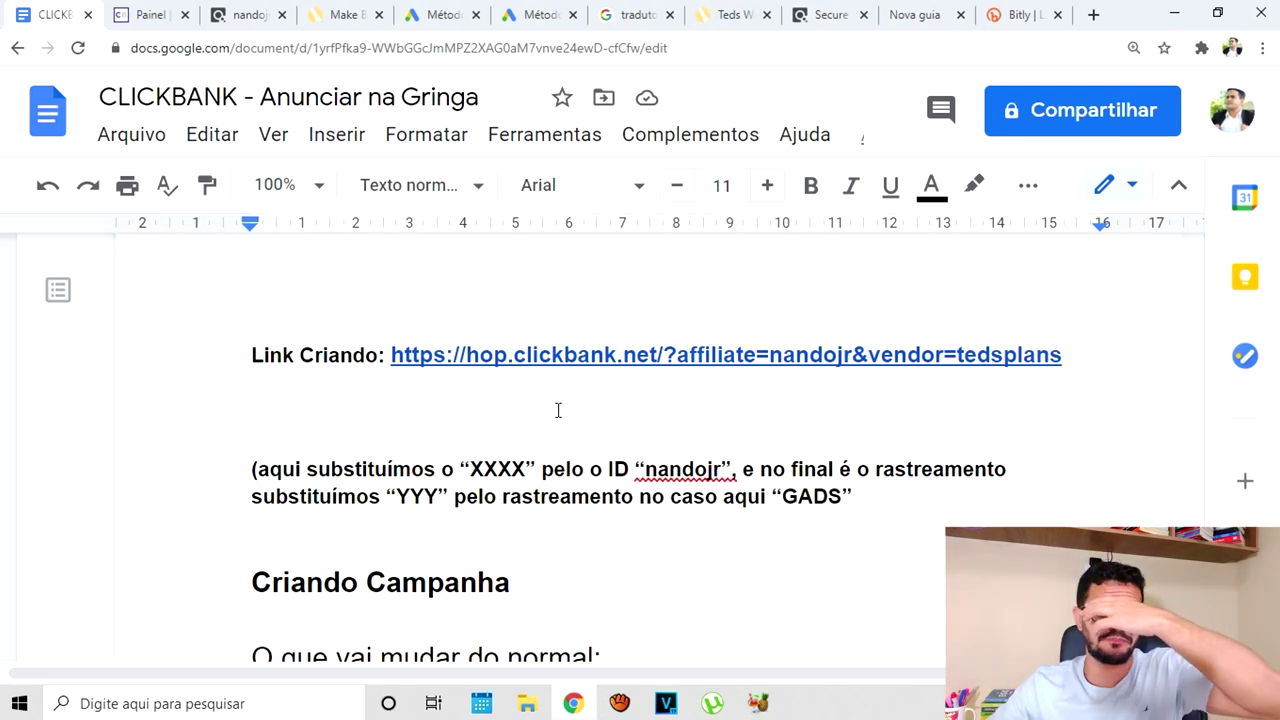
Review the guide's campaign creation steps, ad texts and closing tips, highlighting the negative keywords line "use as normais para produtos digitais"
{"action": "scroll", "coordinate": [559, 410], "scroll_direction": "down", "scroll_amount": 8}
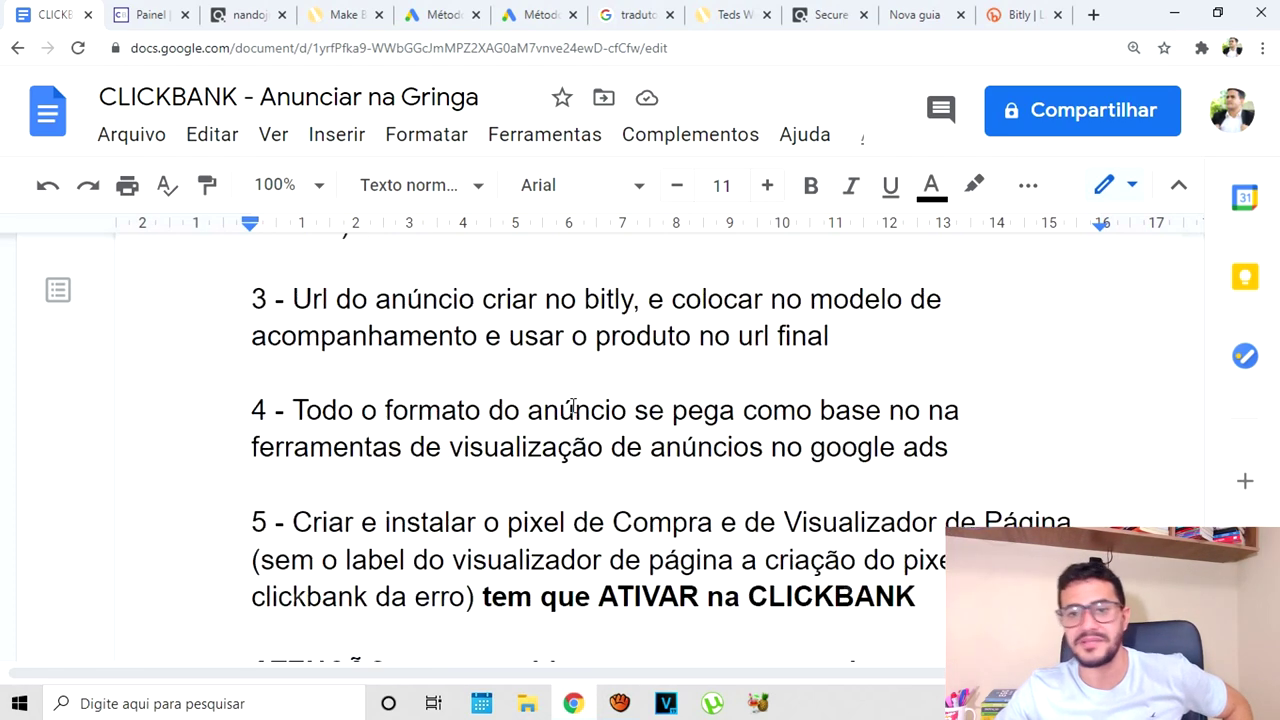
{"action": "scroll", "coordinate": [610, 413], "scroll_direction": "down", "scroll_amount": 9}
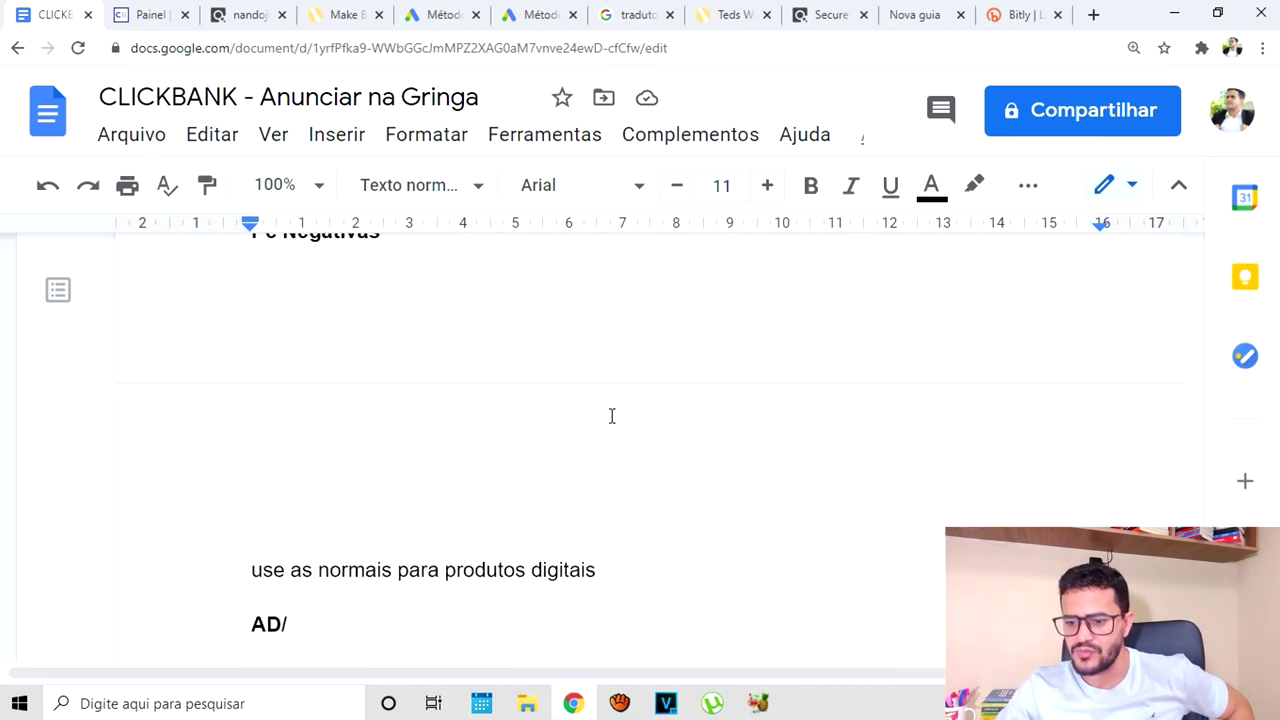
{"action": "scroll", "coordinate": [612, 413], "scroll_direction": "down", "scroll_amount": 6}
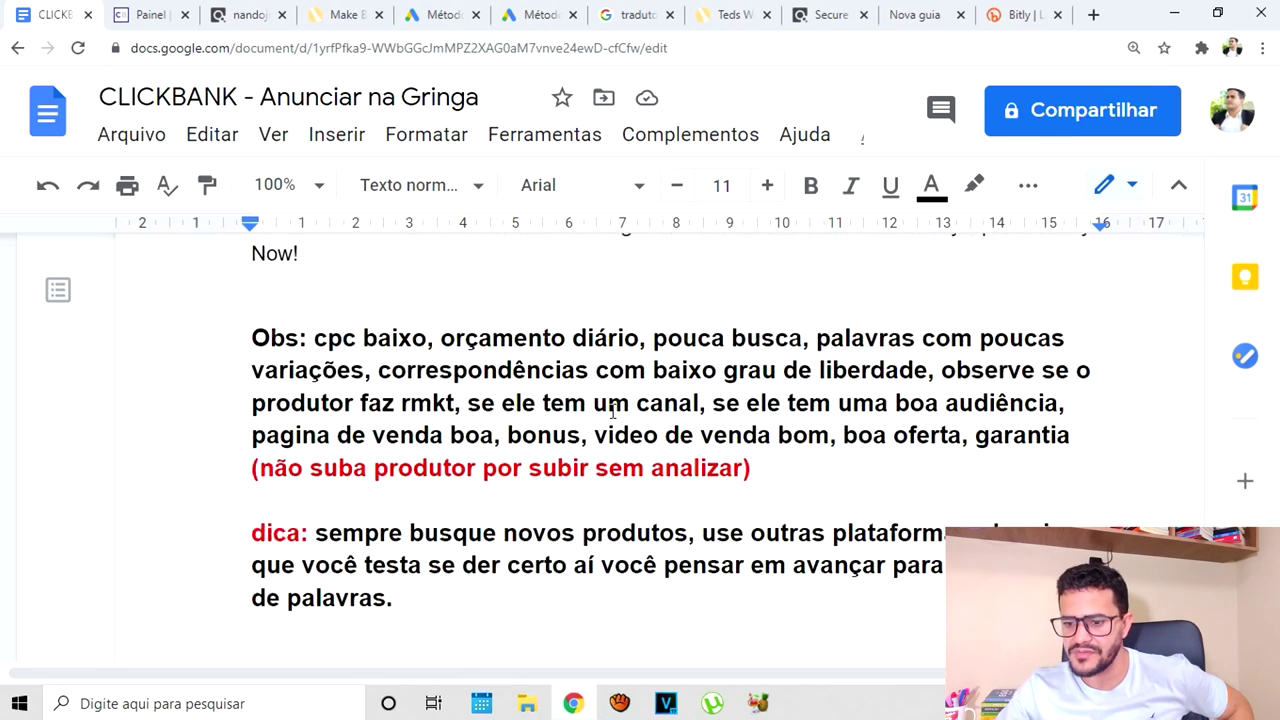
{"action": "scroll", "coordinate": [604, 460], "scroll_direction": "up", "scroll_amount": 8}
{"action": "scroll", "coordinate": [610, 450], "scroll_direction": "down", "scroll_amount": 2}
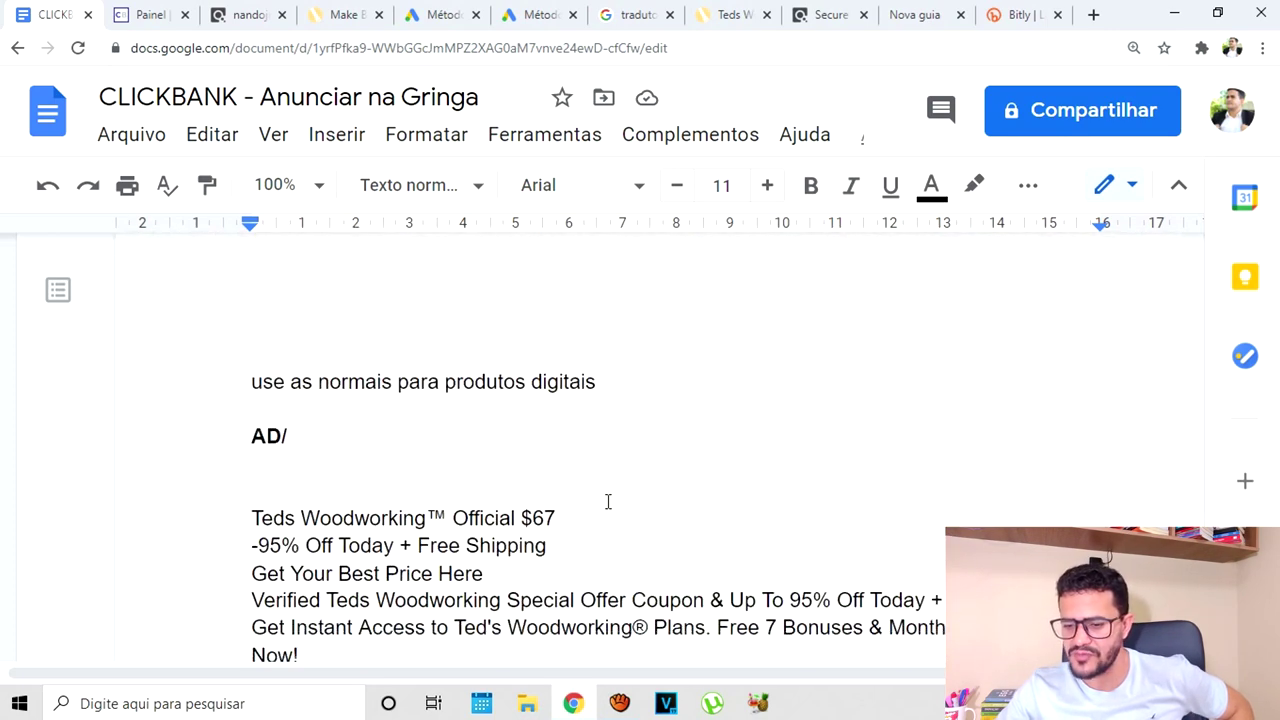
{"action": "scroll", "coordinate": [608, 490], "scroll_direction": "up", "scroll_amount": 3}
{"action": "scroll", "coordinate": [570, 490], "scroll_direction": "up", "scroll_amount": 1}
{"action": "scroll", "coordinate": [394, 437], "scroll_direction": "down", "scroll_amount": 3}
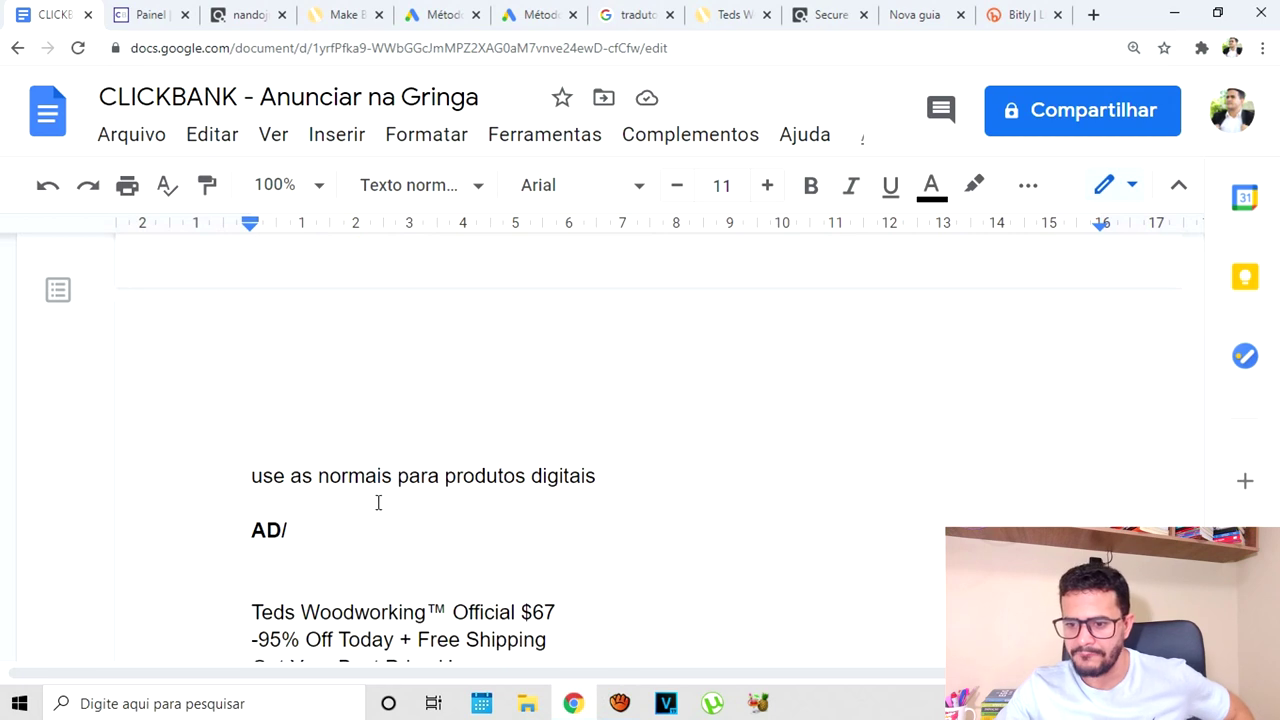
{"action": "left_click_drag", "start_coordinate": [598, 480], "coordinate": [229, 479]}
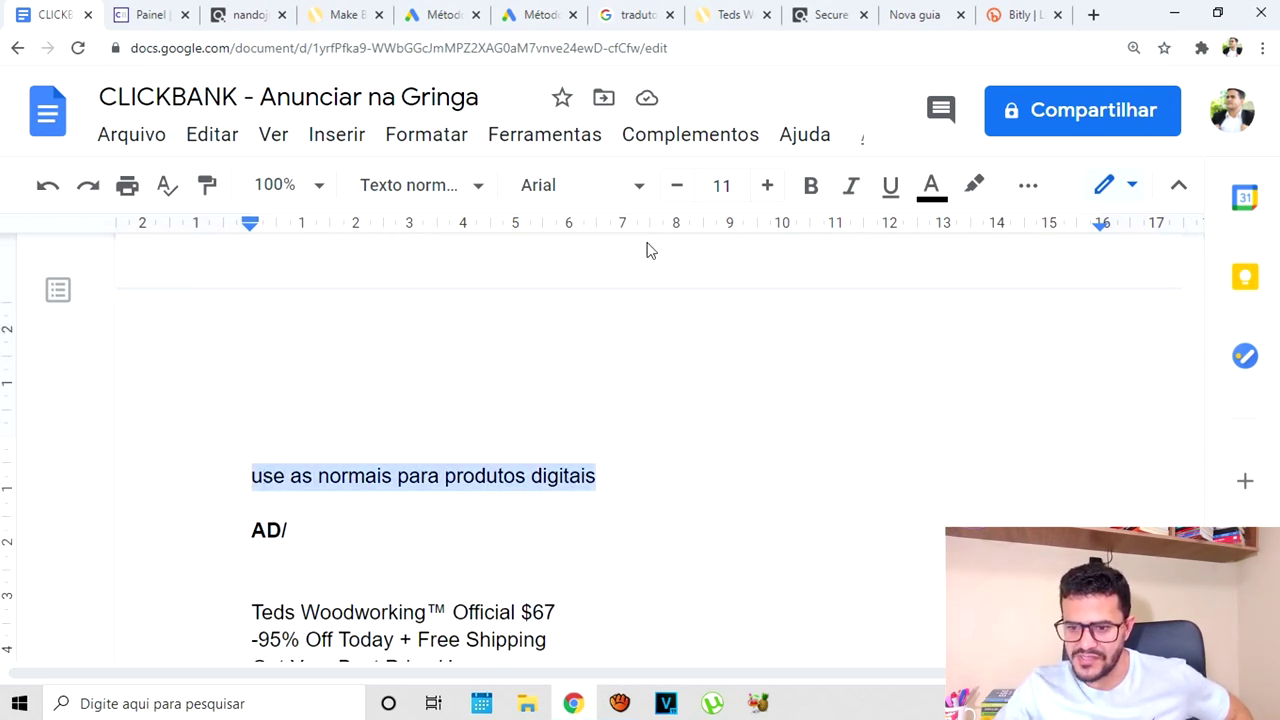